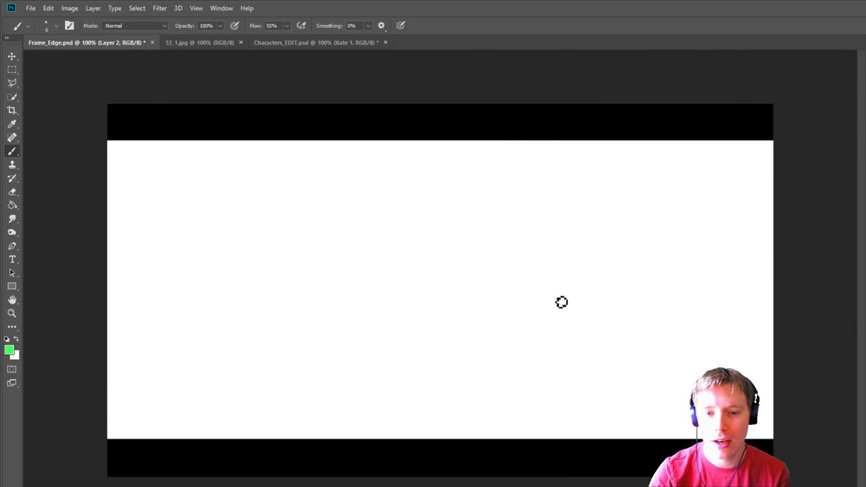
Step: Compare the Frame_Edge and 53_1.jpg tabs, undoing a test green circle on the woman's face
left_click(203, 42)
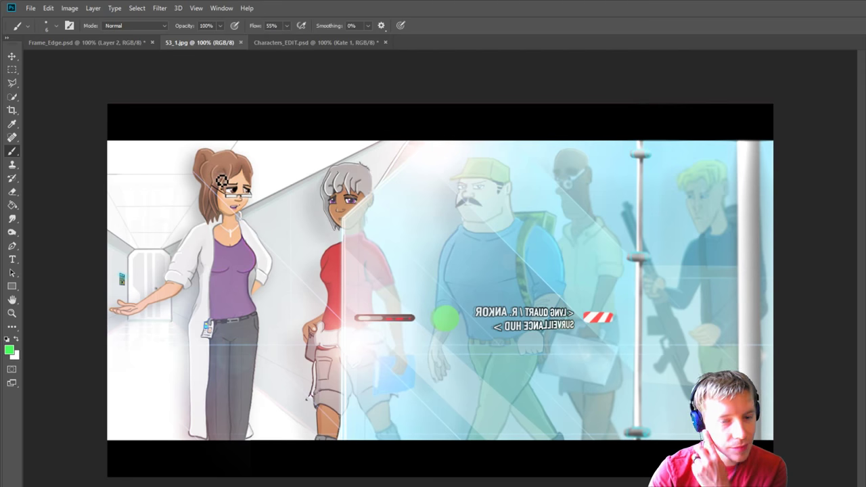
left_click(120, 43)
left_click(196, 42)
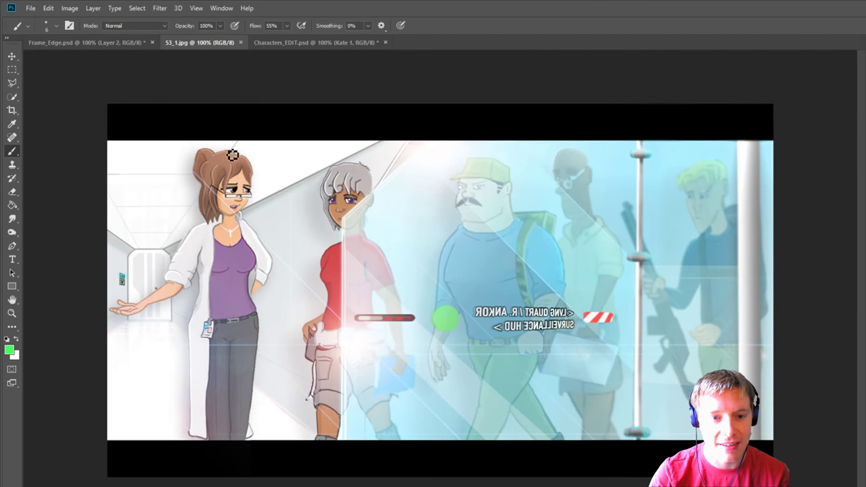
left_click_drag(240, 161, 269, 186)
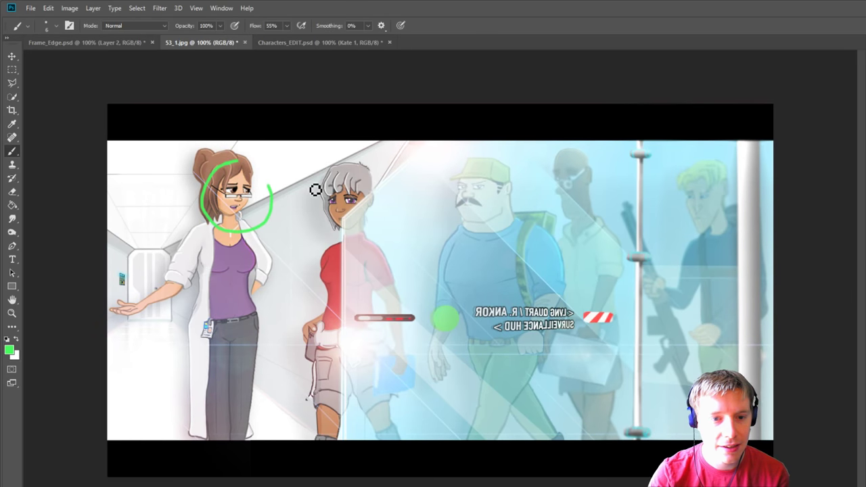
key("ctrl+z")
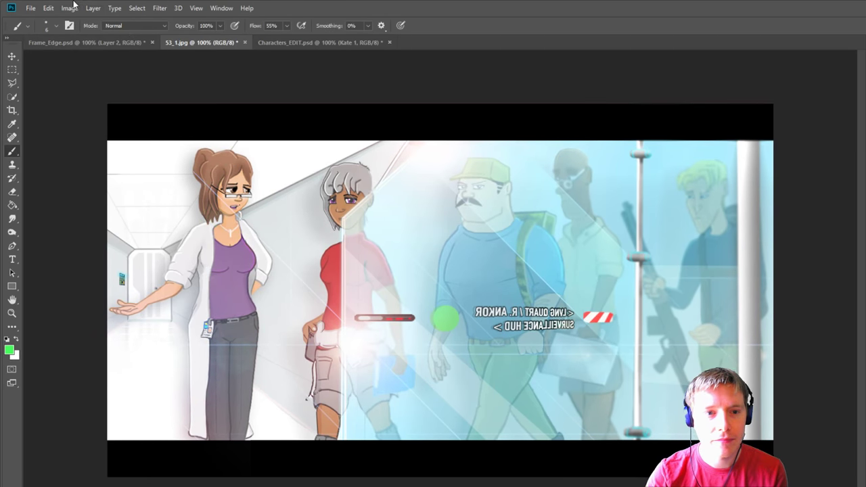
left_click(107, 43)
left_click(182, 42)
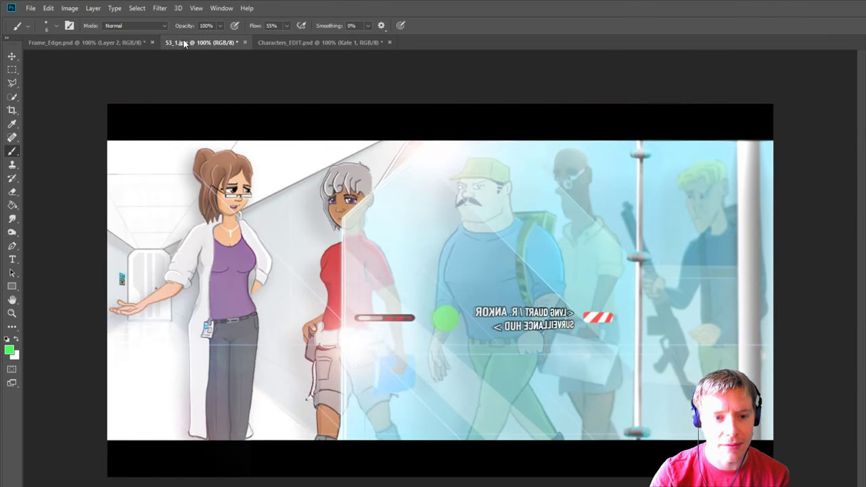
Step: Lasso the lab-coat woman and corridor in 53_1.jpg, copy them to a layer, and move it into Frame_Edge.psd
left_click(12, 82)
mouse_move(403, 140)
left_mouse_down()
mouse_move(388, 162)
mouse_move(366, 156)
mouse_move(320, 172)
mouse_move(299, 278)
mouse_move(321, 280)
mouse_move(301, 330)
mouse_move(295, 380)
mouse_move(315, 438)
mouse_move(308, 444)
mouse_move(313, 433)
mouse_move(291, 428)
mouse_move(182, 446)
mouse_move(103, 442)
mouse_move(63, 90)
mouse_move(105, 144)
mouse_move(329, 126)
mouse_move(407, 147)
left_mouse_up()
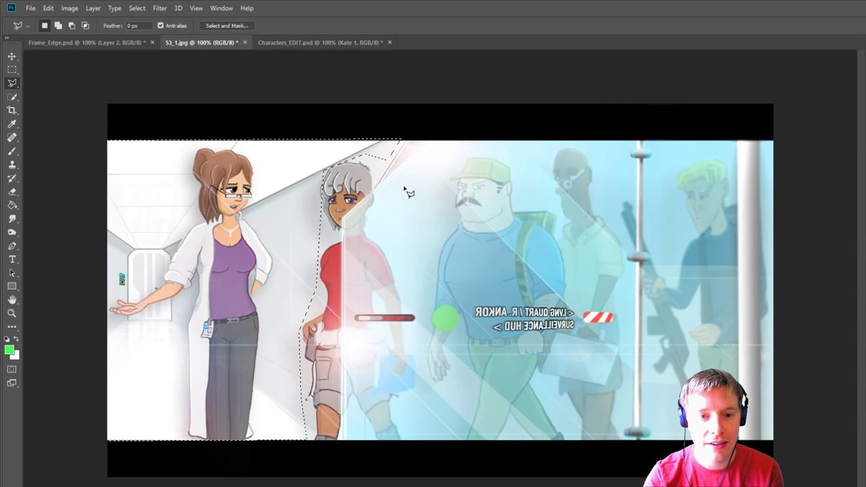
key("ctrl+j")
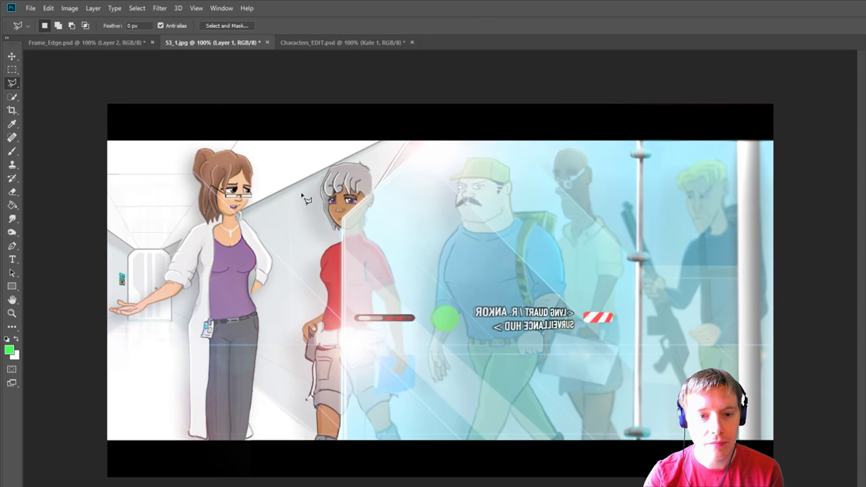
key("v")
left_click_drag(246, 141, 586, 261)
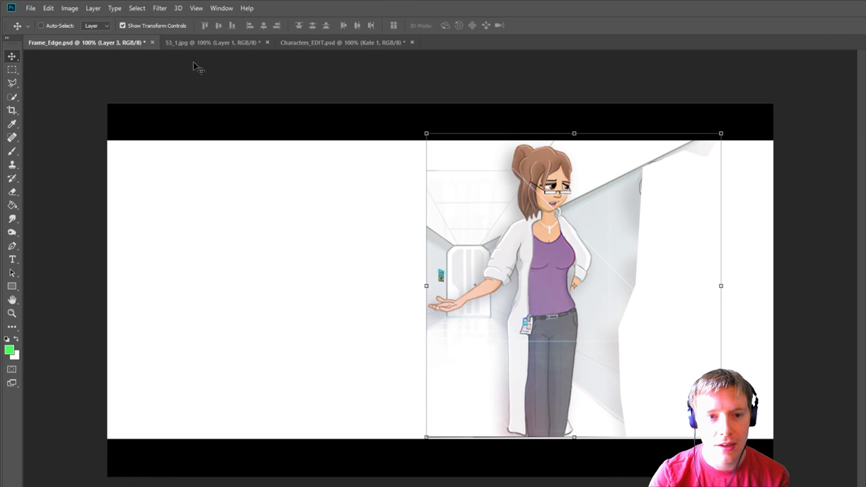
Step: Check 53_1.jpg again, then zoom Frame_Edge.psd to 200% on the pasted woman
left_click(184, 43)
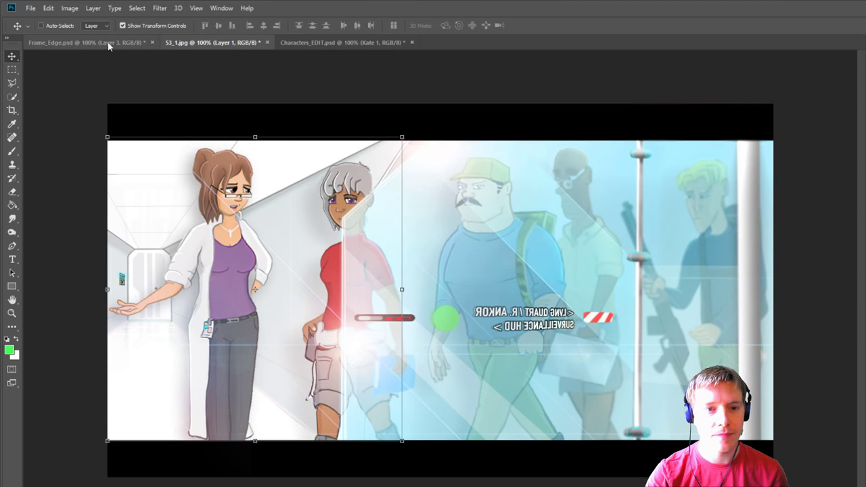
left_click(135, 43)
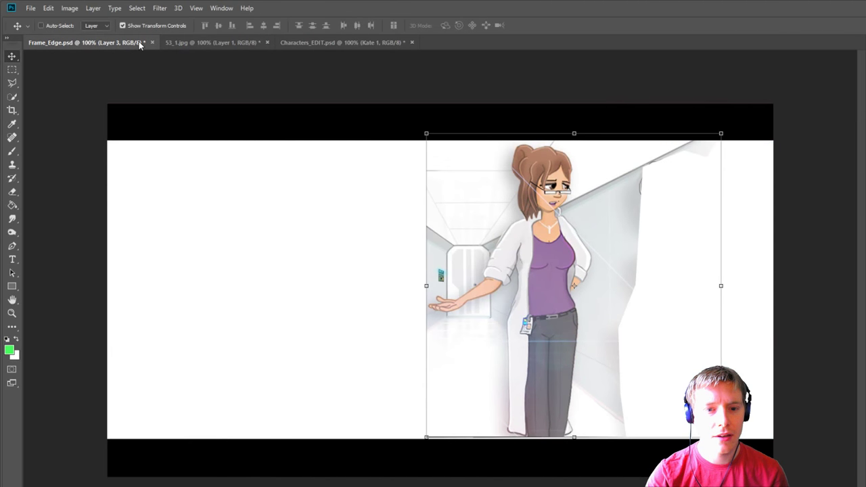
left_click(12, 314)
left_click(631, 262)
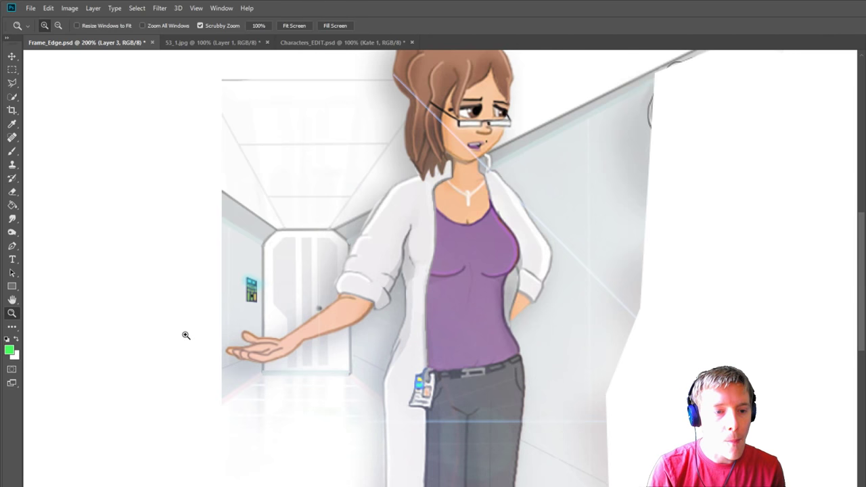
Step: Zoom to 300%, smudge away the woman's fingers and drag the grey wall band to her neck
left_click(306, 256)
left_click(13, 218)
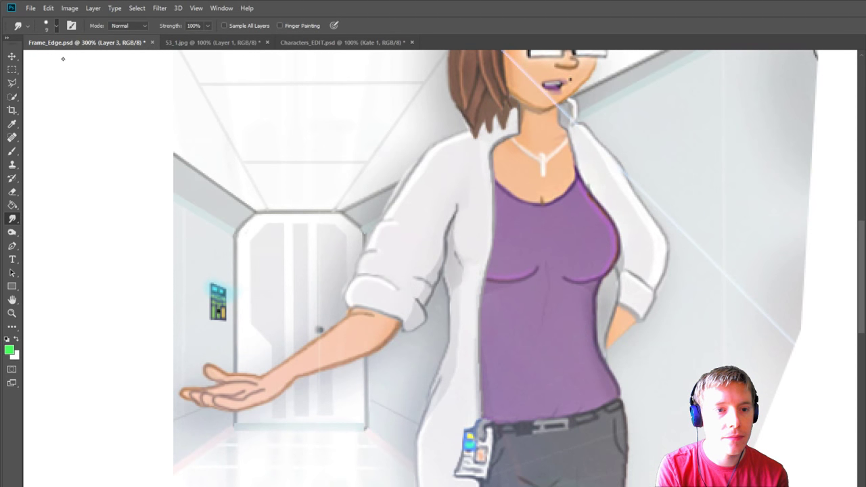
mouse_move(239, 304)
left_mouse_down()
mouse_move(206, 384)
mouse_move(209, 348)
mouse_move(226, 407)
mouse_move(211, 368)
mouse_move(219, 377)
mouse_move(202, 422)
mouse_move(213, 415)
mouse_move(206, 425)
mouse_move(223, 421)
mouse_move(217, 427)
mouse_move(190, 404)
mouse_move(225, 395)
mouse_move(180, 402)
mouse_move(196, 396)
mouse_move(179, 399)
mouse_move(196, 376)
mouse_move(181, 400)
mouse_move(179, 386)
mouse_move(182, 404)
mouse_move(201, 371)
mouse_move(242, 367)
mouse_move(252, 343)
mouse_move(204, 399)
mouse_move(219, 385)
mouse_move(178, 406)
mouse_move(222, 389)
mouse_move(203, 391)
mouse_move(229, 383)
mouse_move(240, 360)
mouse_move(240, 429)
mouse_move(232, 357)
mouse_move(237, 425)
mouse_move(240, 364)
mouse_move(243, 408)
mouse_move(256, 381)
mouse_move(246, 359)
mouse_move(265, 369)
mouse_move(264, 393)
mouse_move(277, 361)
mouse_move(275, 413)
mouse_move(281, 354)
mouse_move(289, 399)
mouse_move(308, 339)
mouse_move(307, 416)
mouse_move(313, 352)
mouse_move(315, 427)
mouse_move(309, 367)
mouse_move(322, 398)
mouse_move(325, 318)
mouse_move(320, 407)
mouse_move(327, 318)
mouse_move(344, 329)
mouse_move(340, 309)
mouse_move(329, 338)
mouse_move(352, 232)
mouse_move(342, 412)
mouse_move(323, 325)
mouse_move(314, 358)
left_mouse_up()
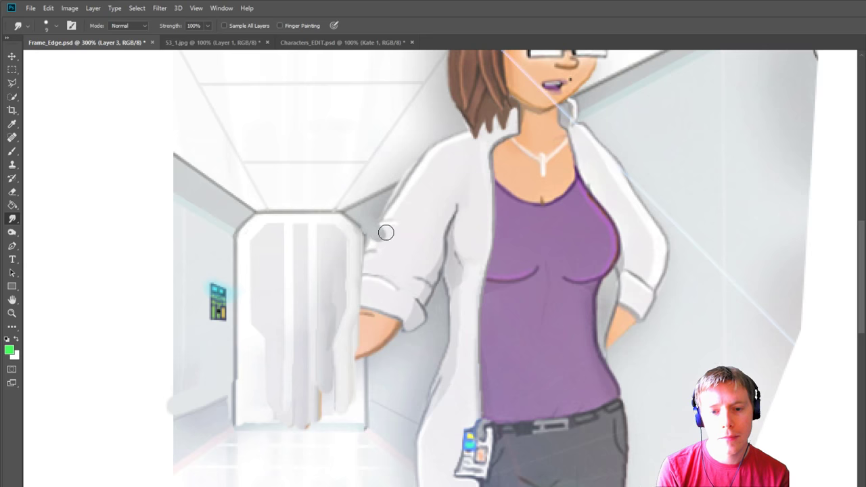
mouse_move(592, 121)
left_mouse_down()
mouse_move(513, 146)
mouse_move(576, 109)
mouse_move(527, 128)
mouse_move(546, 115)
mouse_move(392, 190)
mouse_move(490, 143)
mouse_move(400, 178)
mouse_move(535, 103)
mouse_move(413, 160)
mouse_move(500, 129)
left_mouse_up()
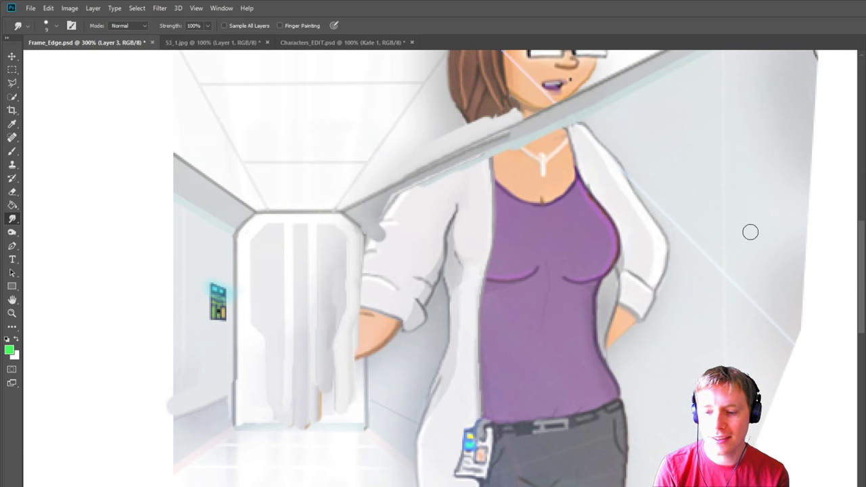
scroll(742, 298, "right", 5)
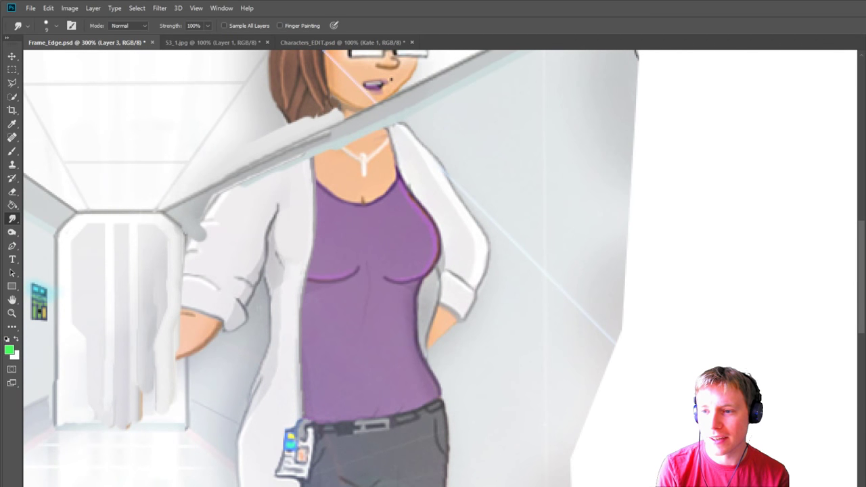
Step: Smudge white over the top of the woman's hair and bun, cutting it back diagonally
scroll(433, 271, "up", 5)
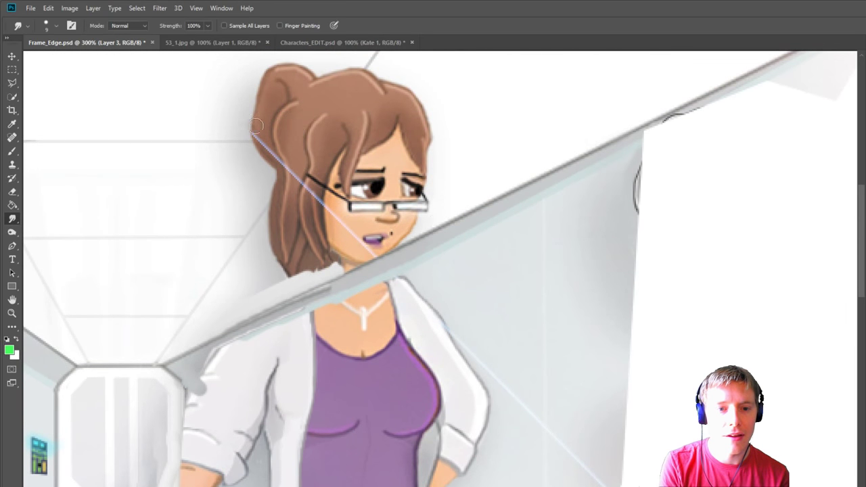
mouse_move(207, 134)
left_mouse_down()
mouse_move(277, 130)
mouse_move(192, 126)
mouse_move(275, 111)
mouse_move(259, 106)
mouse_move(295, 90)
left_mouse_up()
mouse_move(183, 95)
left_mouse_down()
mouse_move(249, 86)
mouse_move(190, 86)
mouse_move(311, 72)
left_mouse_up()
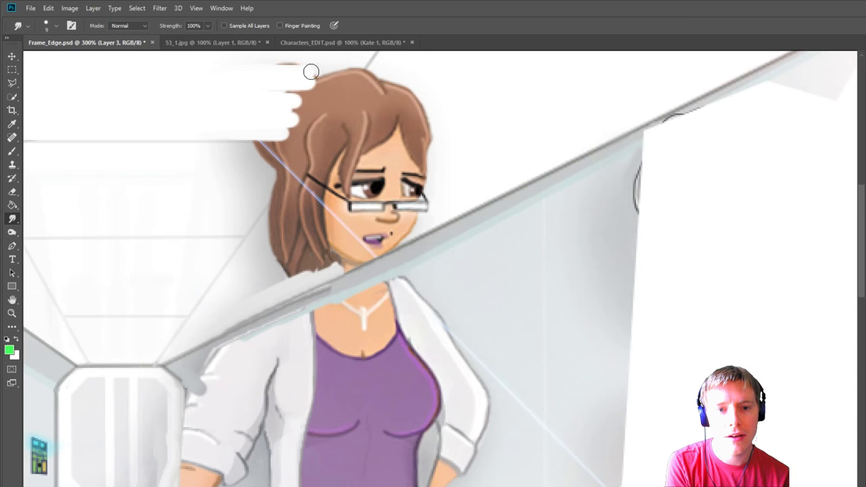
left_click_drag(251, 62, 332, 71)
mouse_move(257, 89)
left_mouse_down()
mouse_move(339, 73)
mouse_move(302, 67)
mouse_move(345, 68)
mouse_move(349, 101)
mouse_move(360, 75)
mouse_move(322, 122)
left_mouse_up()
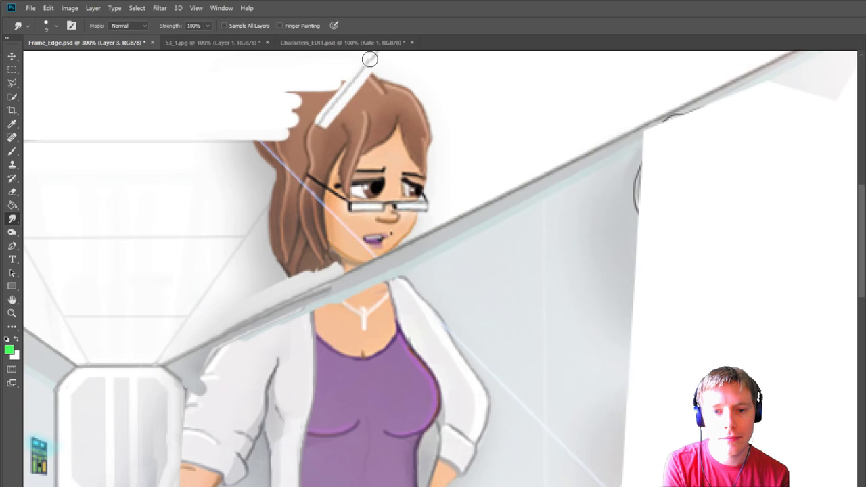
left_click_drag(370, 58, 308, 126)
mouse_move(356, 58)
left_mouse_down()
mouse_move(310, 99)
mouse_move(310, 82)
mouse_move(291, 85)
mouse_move(322, 126)
left_mouse_up()
mouse_move(236, 148)
left_mouse_down()
mouse_move(280, 139)
mouse_move(243, 136)
mouse_move(254, 151)
mouse_move(237, 152)
mouse_move(288, 160)
mouse_move(187, 163)
mouse_move(290, 176)
mouse_move(295, 184)
mouse_move(223, 218)
mouse_move(272, 225)
left_mouse_up()
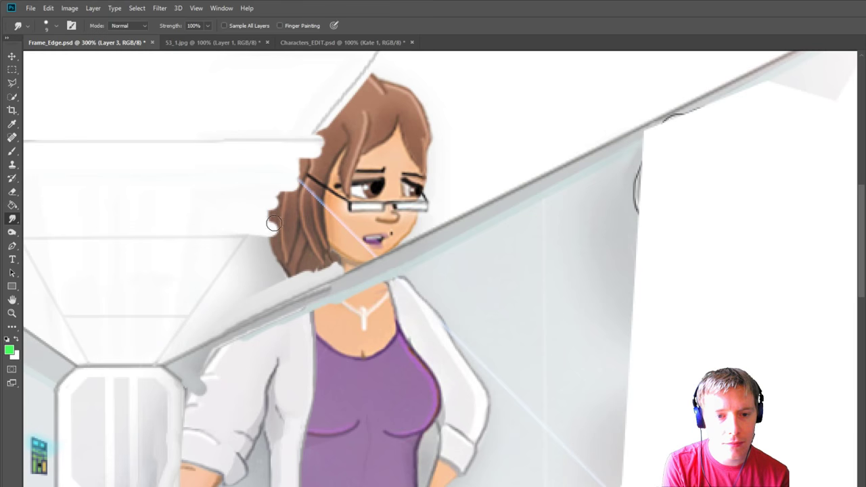
left_click_drag(383, 69, 313, 147)
left_click_drag(413, 60, 420, 53)
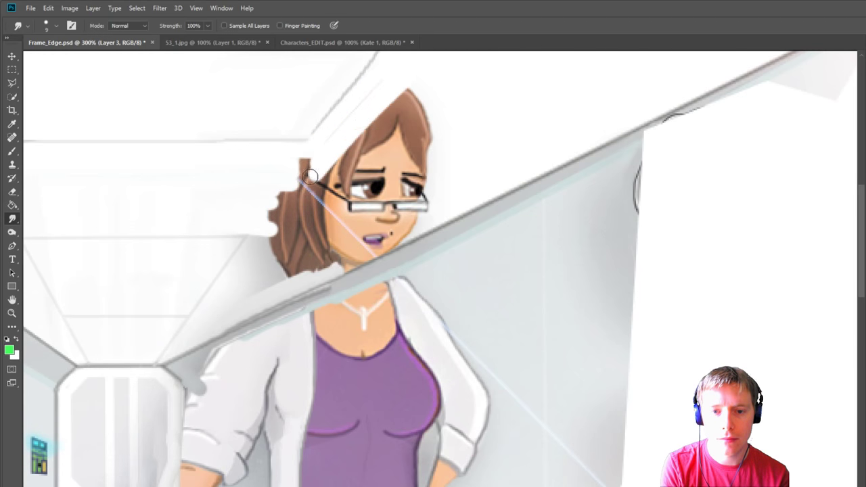
mouse_move(350, 117)
left_mouse_down()
mouse_move(310, 191)
mouse_move(457, 83)
mouse_move(449, 100)
mouse_move(470, 101)
mouse_move(388, 140)
mouse_move(407, 144)
mouse_move(354, 197)
left_mouse_up()
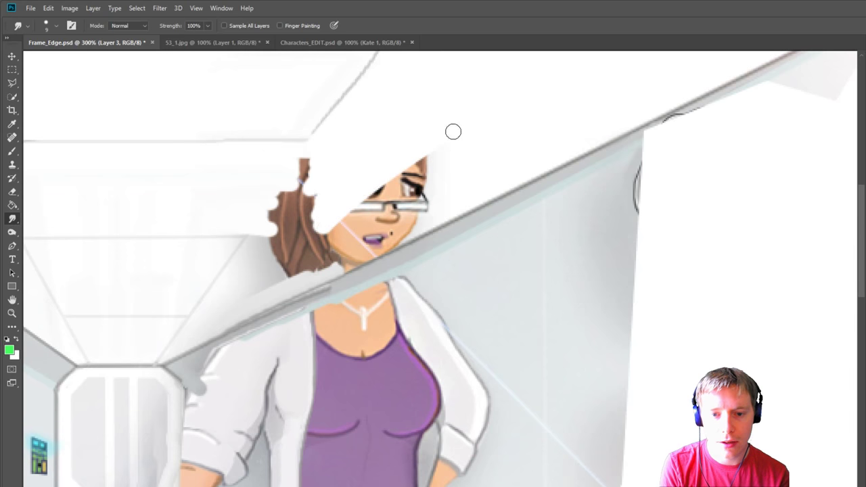
Step: Smudge white over her eyes, glasses and remaining hair tip down to the diagonal band
mouse_move(453, 131)
left_mouse_down()
mouse_move(375, 176)
mouse_move(321, 240)
mouse_move(439, 184)
mouse_move(462, 186)
mouse_move(358, 253)
mouse_move(428, 225)
mouse_move(347, 263)
mouse_move(369, 252)
left_mouse_up()
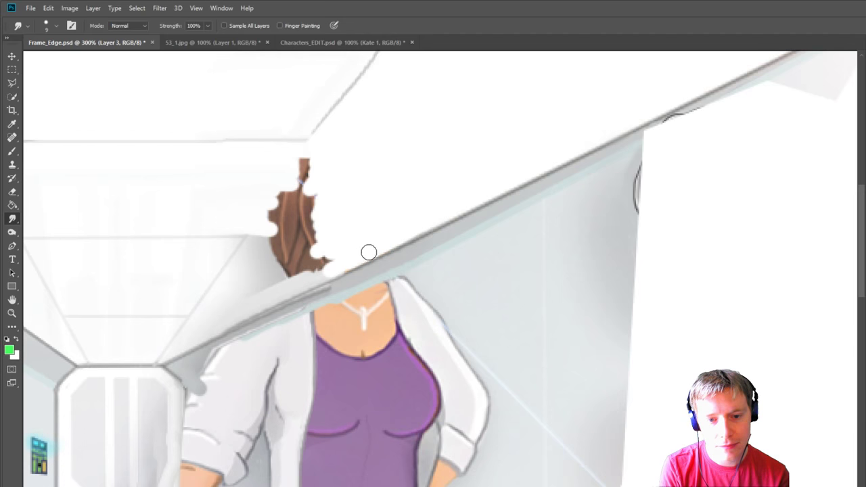
mouse_move(317, 274)
left_mouse_down()
mouse_move(277, 291)
mouse_move(351, 259)
mouse_move(195, 336)
left_mouse_up()
mouse_move(319, 260)
left_mouse_down()
mouse_move(251, 291)
mouse_move(272, 281)
mouse_move(284, 254)
left_mouse_up()
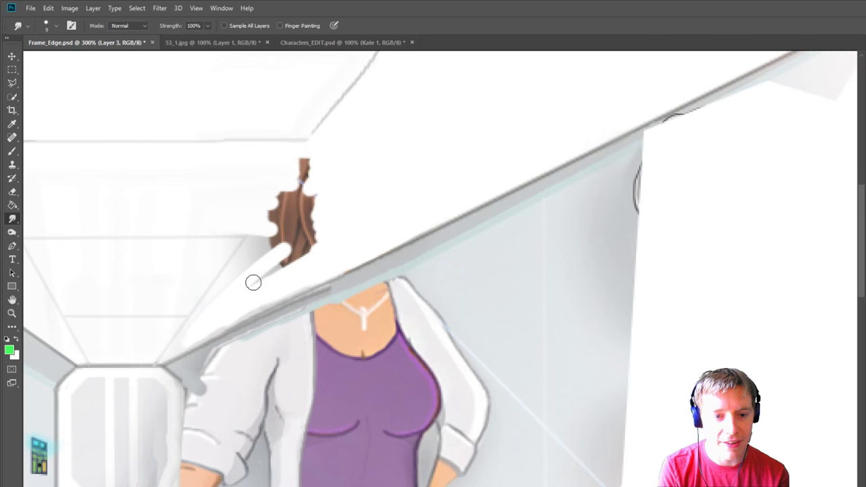
left_click_drag(235, 308, 345, 214)
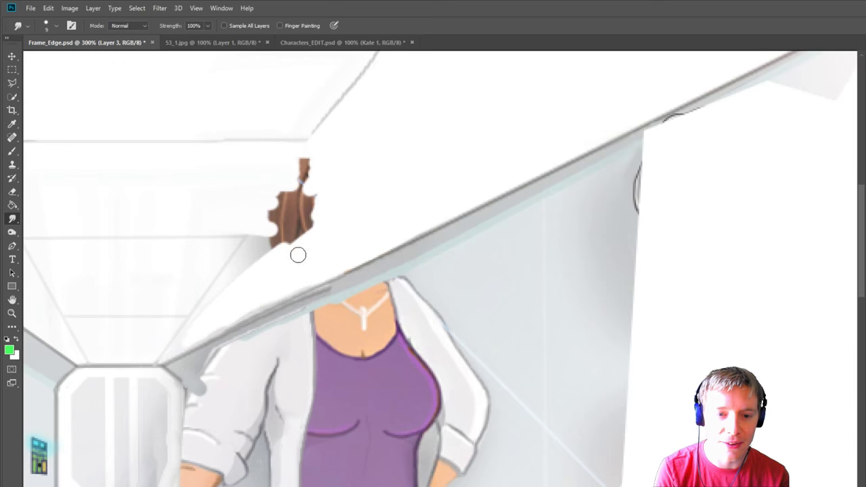
mouse_move(333, 153)
left_mouse_down()
mouse_move(283, 168)
mouse_move(334, 168)
mouse_move(339, 176)
mouse_move(301, 216)
mouse_move(301, 230)
mouse_move(328, 213)
mouse_move(339, 197)
mouse_move(275, 253)
mouse_move(324, 195)
mouse_move(316, 220)
mouse_move(307, 211)
mouse_move(293, 221)
mouse_move(238, 288)
mouse_move(285, 214)
mouse_move(232, 280)
left_mouse_up()
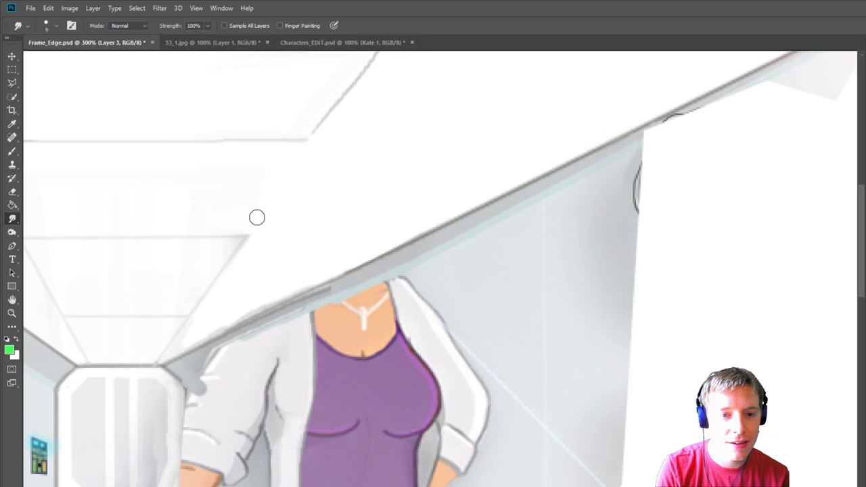
Step: Form and soften a new diagonal grey edge running up to the ceiling line
mouse_move(250, 232)
left_mouse_down()
mouse_move(380, 57)
mouse_move(340, 116)
left_mouse_up()
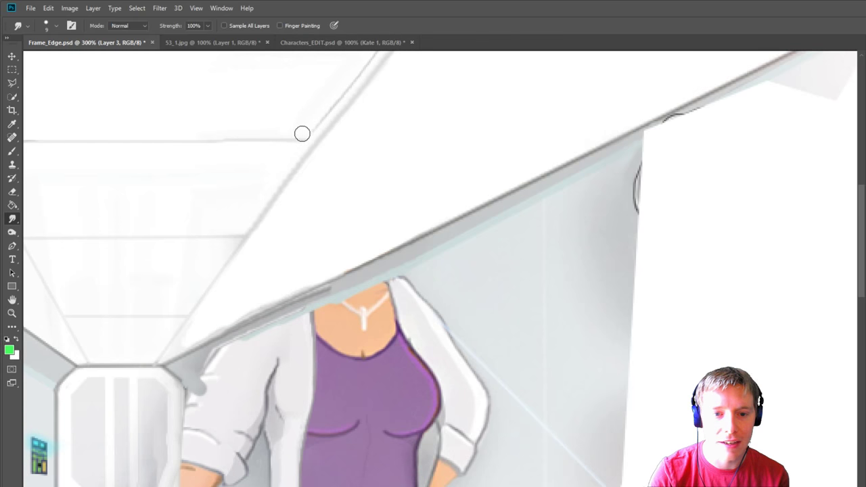
mouse_move(309, 128)
left_mouse_down()
mouse_move(376, 53)
mouse_move(392, 75)
left_mouse_up()
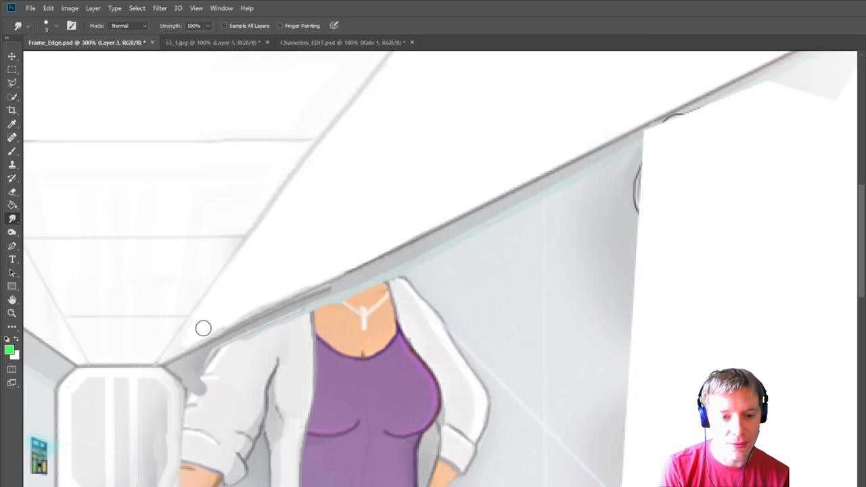
mouse_move(203, 328)
left_mouse_down()
mouse_move(335, 263)
mouse_move(226, 317)
mouse_move(266, 308)
mouse_move(195, 361)
mouse_move(327, 302)
mouse_move(300, 312)
left_mouse_up()
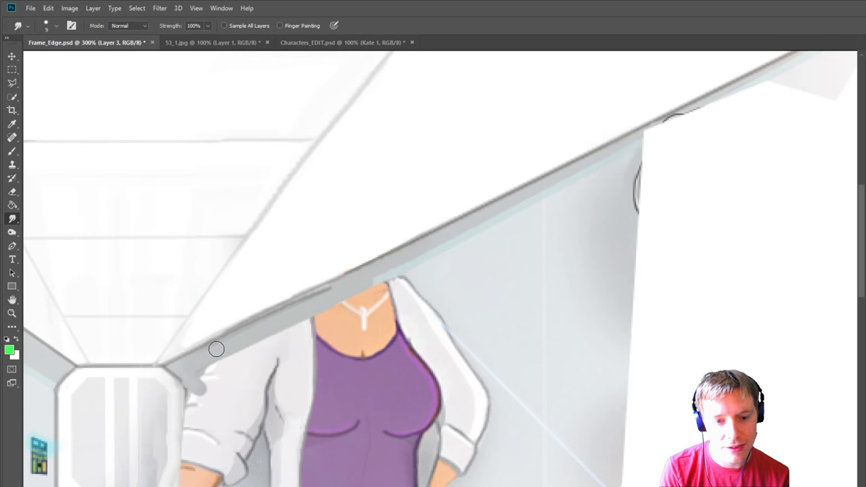
mouse_move(216, 349)
left_mouse_down()
mouse_move(371, 274)
mouse_move(270, 329)
mouse_move(420, 262)
mouse_move(407, 284)
mouse_move(456, 250)
mouse_move(460, 261)
mouse_move(375, 298)
mouse_move(363, 290)
mouse_move(376, 282)
mouse_move(215, 347)
left_mouse_up()
left_click_drag(271, 330, 224, 356)
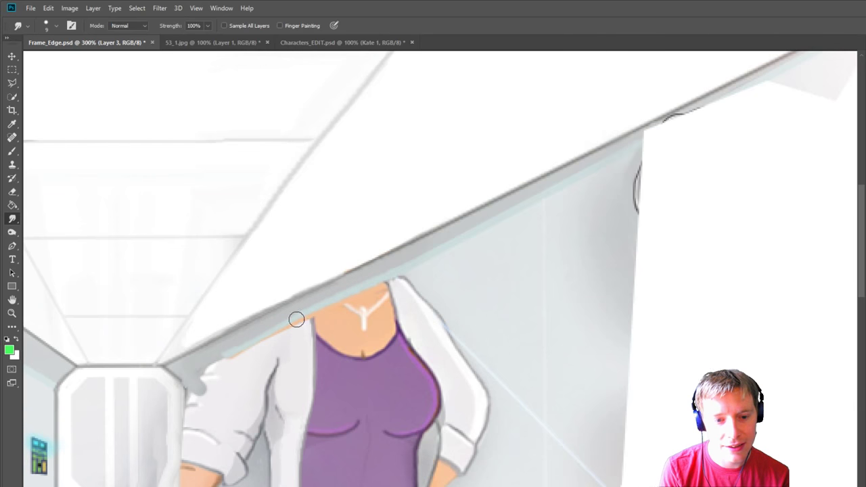
Step: Smear the grey wall edge down-left over the neck and collar, greying the orange streak
left_click_drag(296, 318, 181, 378)
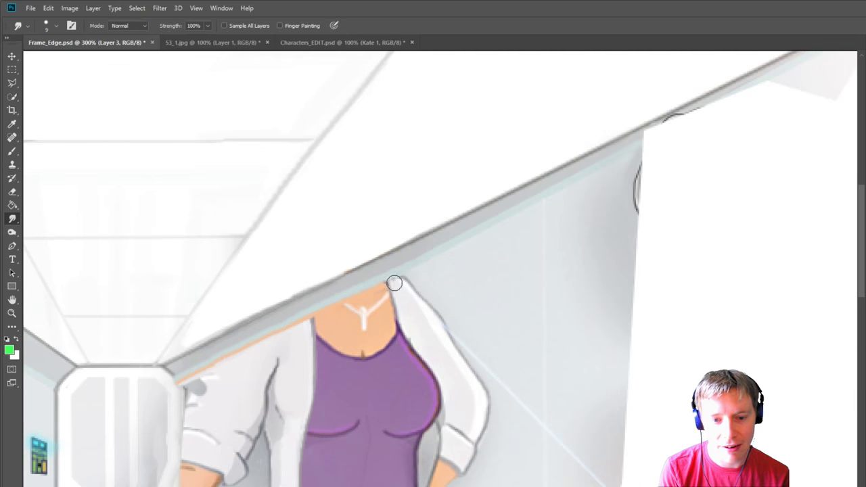
left_click_drag(396, 283, 235, 344)
left_click_drag(399, 272, 216, 349)
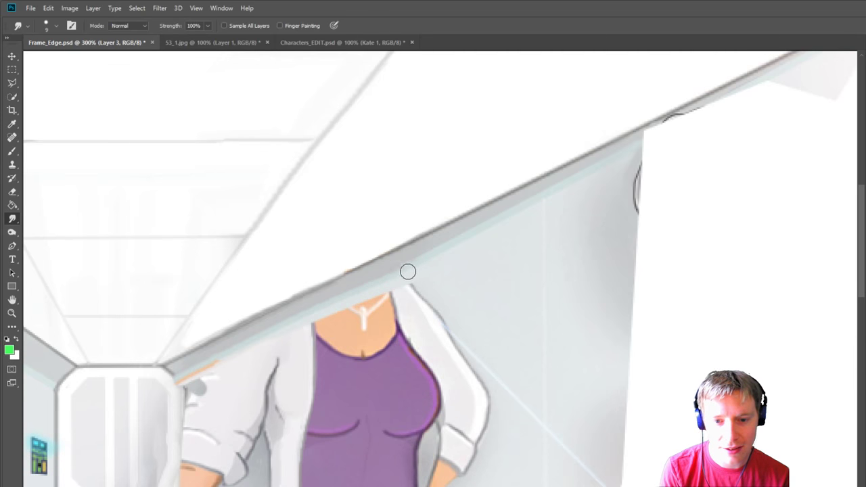
left_click_drag(407, 271, 201, 374)
left_click_drag(410, 266, 216, 359)
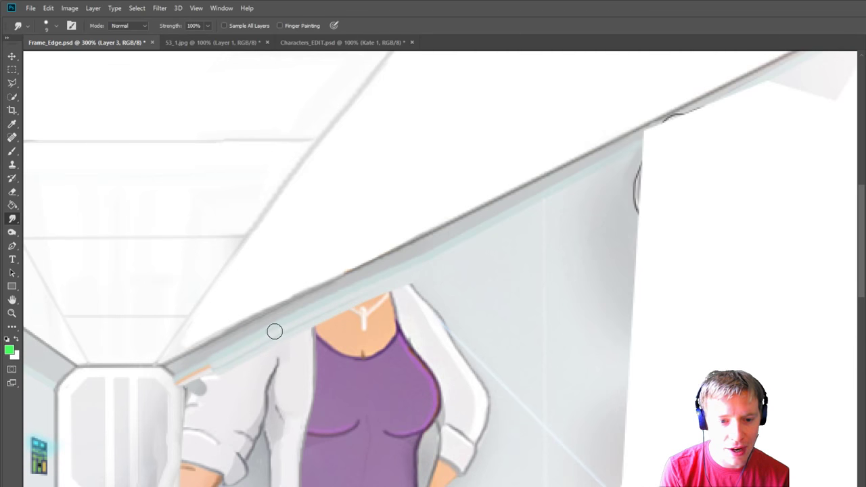
left_click_drag(274, 331, 199, 368)
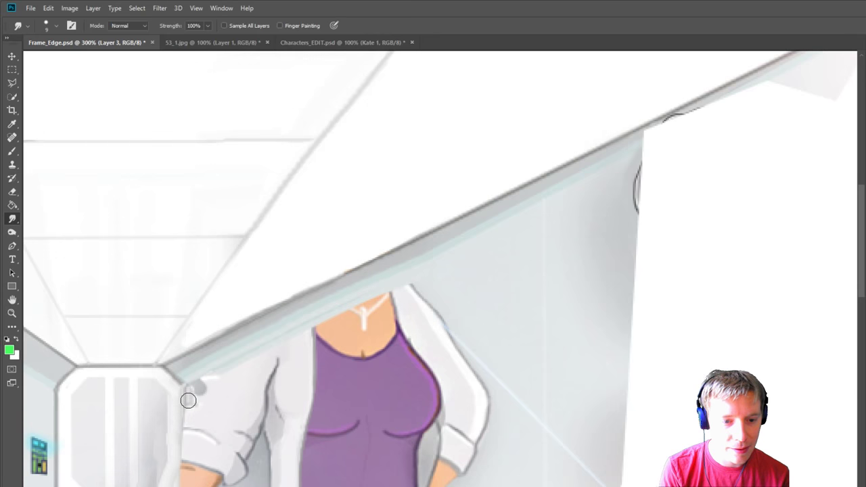
mouse_move(429, 277)
left_mouse_down()
mouse_move(376, 314)
mouse_move(459, 282)
mouse_move(342, 346)
mouse_move(357, 362)
mouse_move(511, 349)
mouse_move(516, 359)
mouse_move(460, 391)
mouse_move(470, 398)
mouse_move(512, 382)
left_mouse_up()
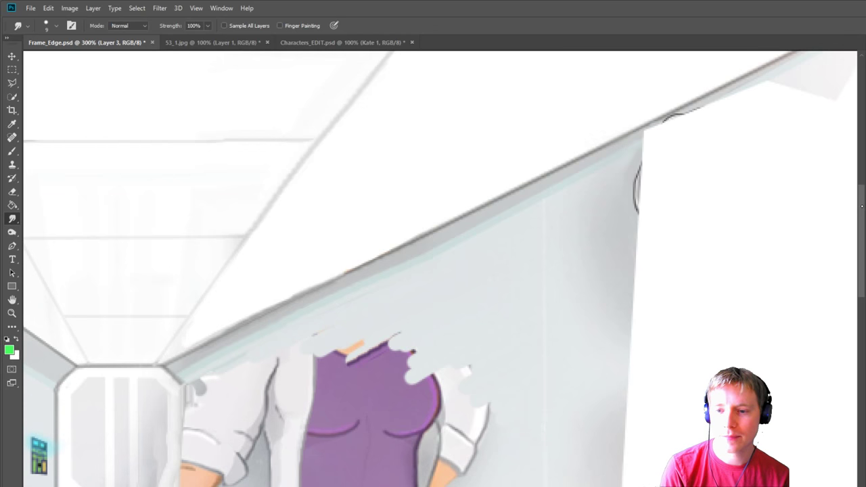
Step: Pull grey streaks from the upper-right wall edge into the white ceiling area
scroll(773, 207, "up", 1)
mouse_move(647, 143)
left_mouse_down()
mouse_move(760, 83)
mouse_move(681, 124)
mouse_move(737, 96)
mouse_move(721, 130)
mouse_move(607, 211)
mouse_move(638, 190)
mouse_move(694, 175)
mouse_move(712, 158)
mouse_move(614, 182)
mouse_move(705, 132)
mouse_move(619, 166)
mouse_move(705, 121)
left_mouse_up()
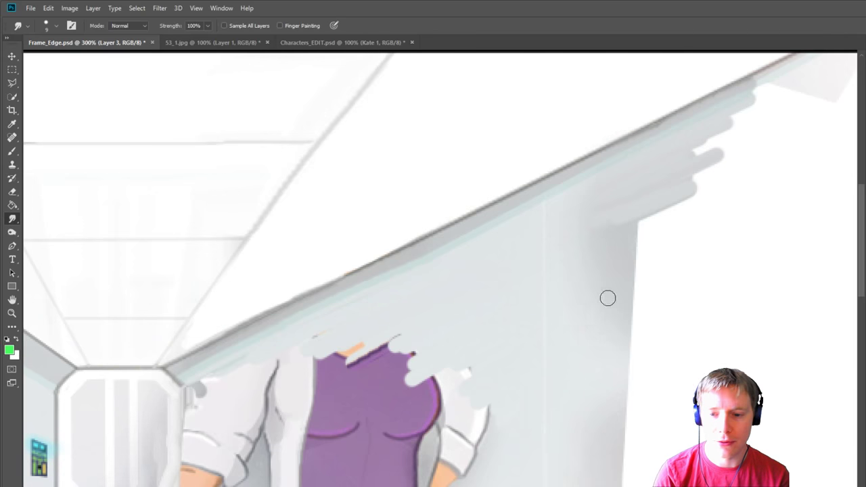
mouse_move(591, 240)
left_mouse_down()
mouse_move(741, 174)
mouse_move(574, 260)
mouse_move(643, 229)
mouse_move(624, 249)
mouse_move(692, 231)
mouse_move(593, 289)
mouse_move(695, 244)
mouse_move(609, 295)
mouse_move(675, 273)
mouse_move(605, 316)
mouse_move(597, 313)
mouse_move(682, 255)
mouse_move(617, 287)
mouse_move(695, 243)
mouse_move(636, 264)
mouse_move(742, 215)
mouse_move(650, 256)
mouse_move(746, 197)
mouse_move(726, 206)
mouse_move(739, 196)
mouse_move(731, 179)
mouse_move(684, 189)
mouse_move(774, 148)
mouse_move(730, 149)
mouse_move(813, 105)
left_mouse_up()
left_click_drag(858, 204, 744, 328)
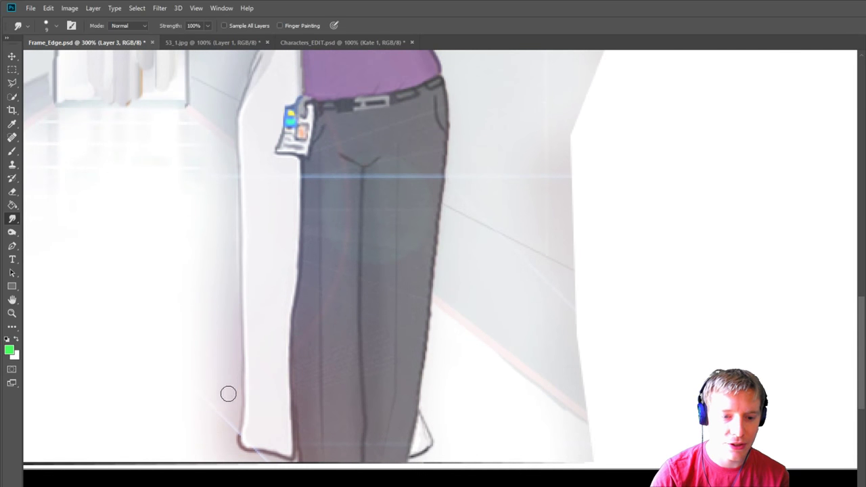
Step: Smear the trouser leg's lower-left outline white and fit the image to the screen
left_click_drag(224, 420, 252, 452)
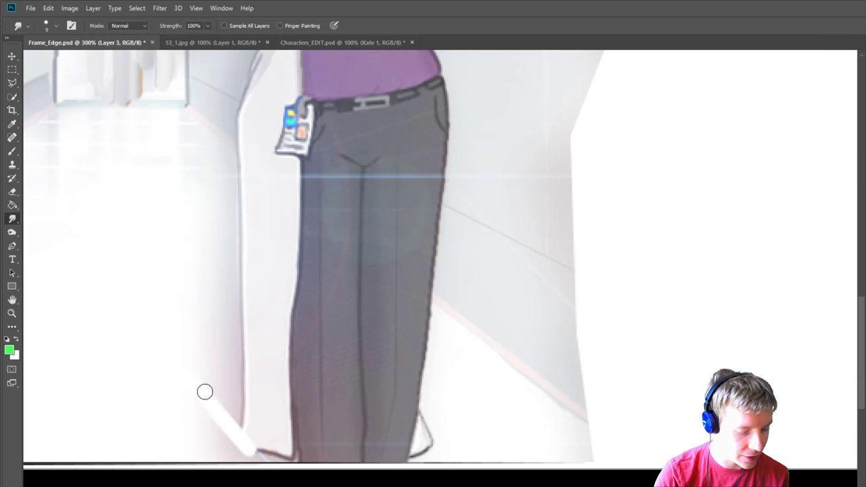
left_click_drag(205, 392, 209, 340)
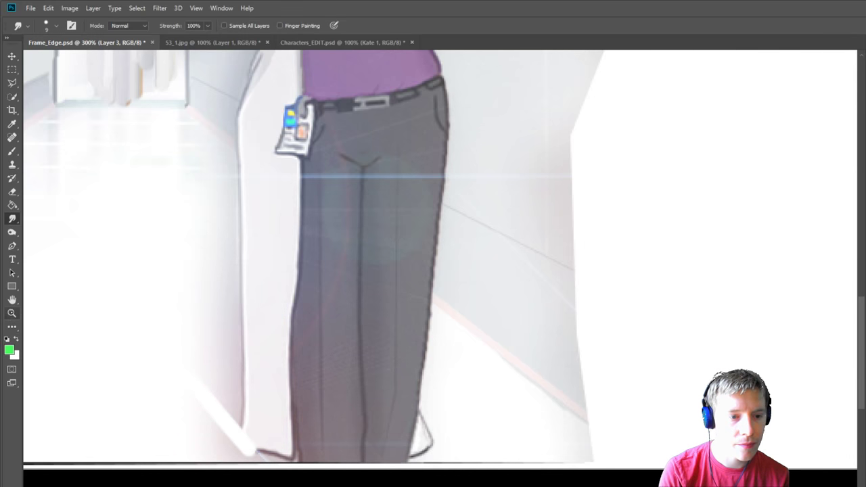
left_click(12, 313)
left_click(298, 25)
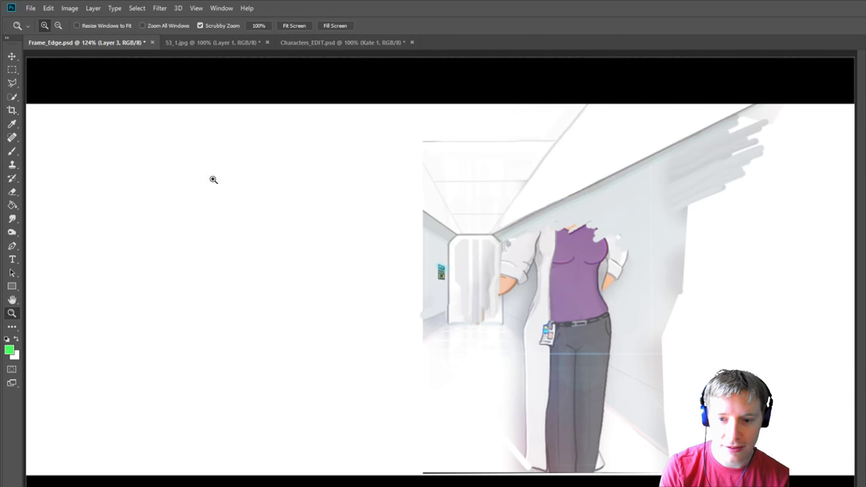
Step: Zoom to 200% and smudge the orange hand and door's right edge into white
left_click(688, 278)
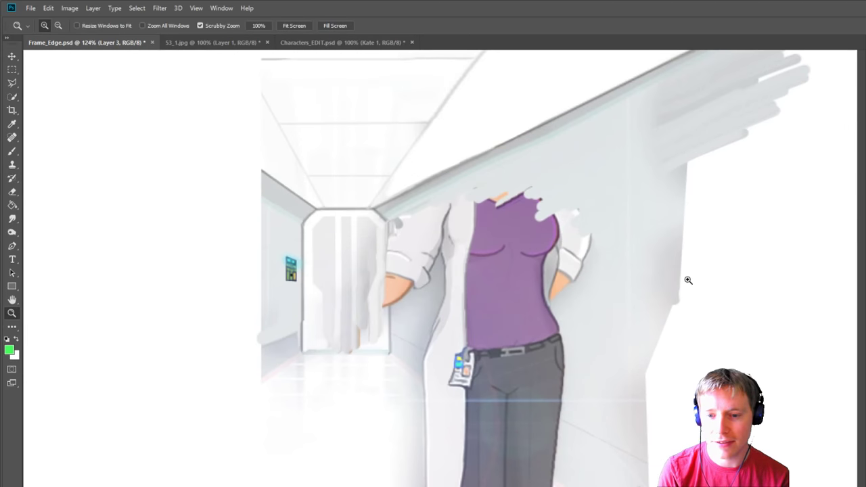
left_click(11, 219)
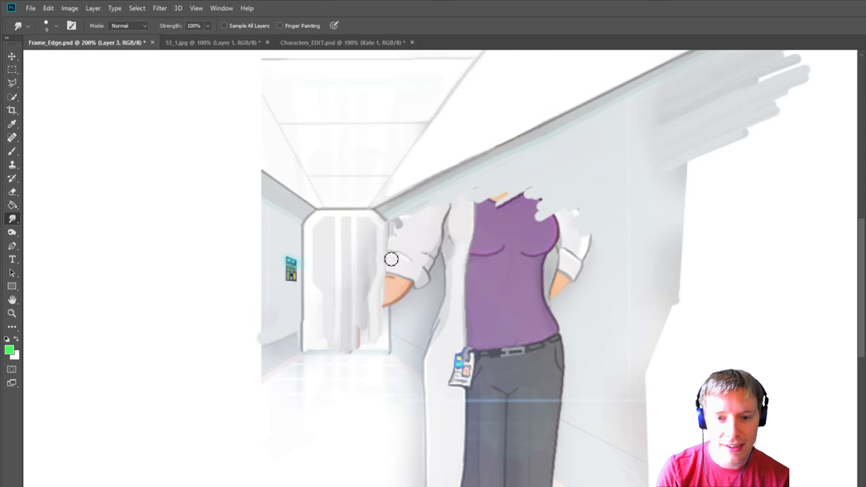
left_click_drag(391, 256, 391, 327)
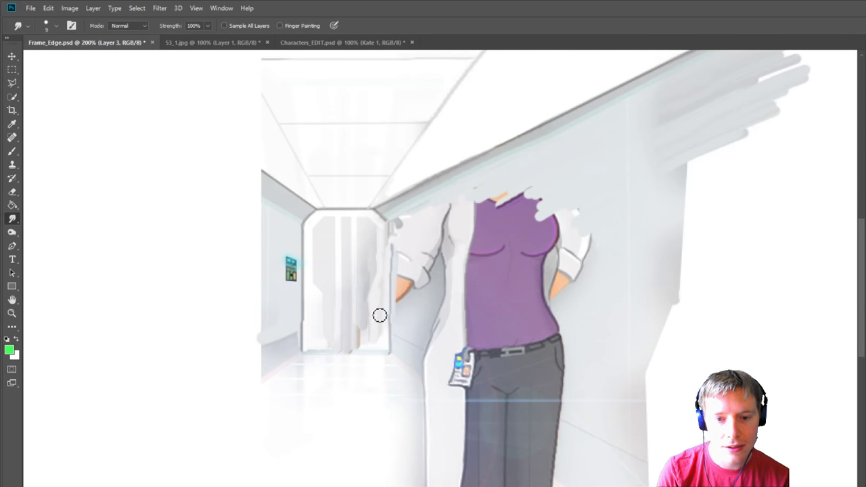
mouse_move(391, 299)
left_mouse_down()
mouse_move(413, 218)
mouse_move(396, 259)
mouse_move(403, 313)
mouse_move(406, 240)
mouse_move(403, 318)
mouse_move(403, 226)
mouse_move(402, 257)
left_mouse_up()
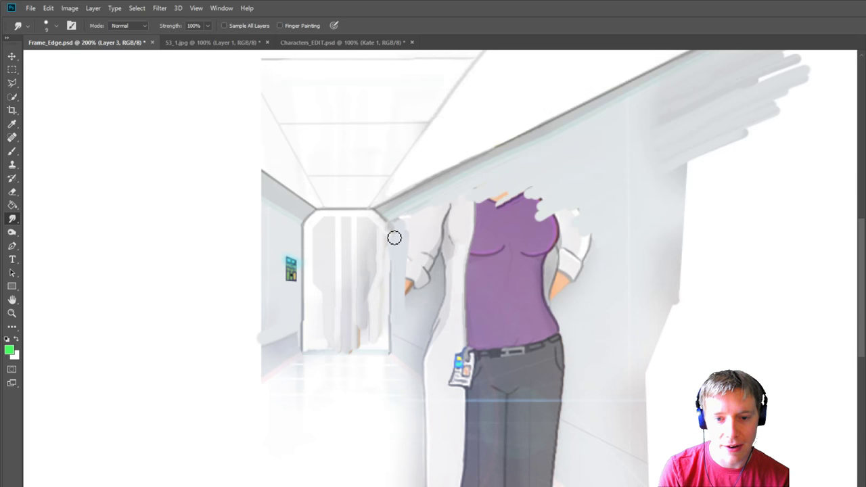
mouse_move(383, 225)
left_mouse_down()
mouse_move(394, 237)
mouse_move(388, 343)
mouse_move(389, 232)
mouse_move(391, 288)
left_mouse_up()
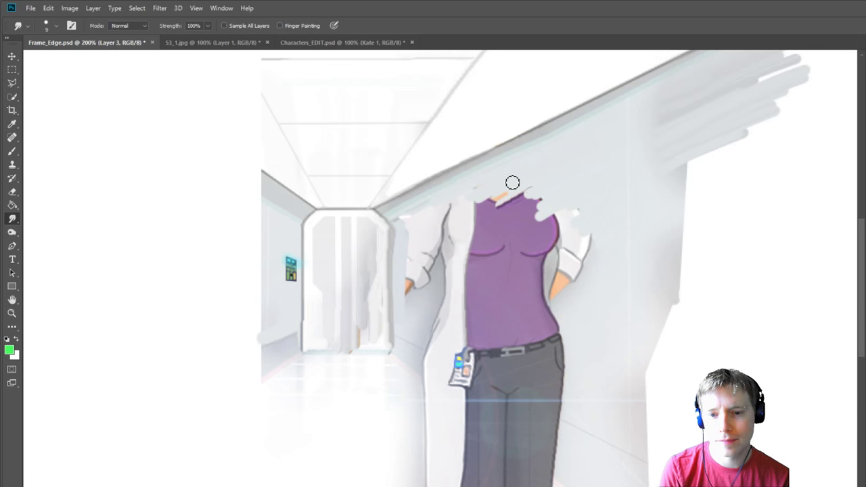
Step: Smear grey wall paint over the figure's head, shoulders and purple shirt down to the belt
mouse_move(574, 169)
left_mouse_down()
mouse_move(548, 196)
mouse_move(556, 207)
mouse_move(572, 197)
mouse_move(609, 217)
mouse_move(599, 242)
mouse_move(535, 286)
mouse_move(588, 283)
mouse_move(557, 300)
left_mouse_up()
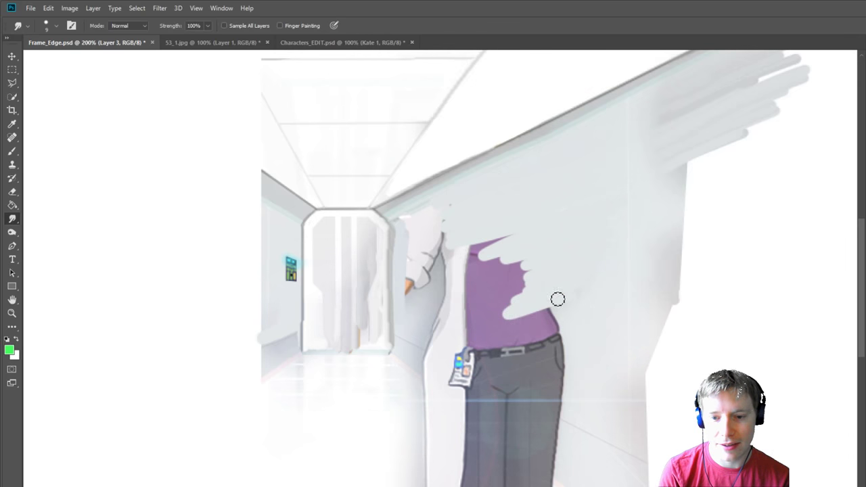
mouse_move(431, 207)
left_mouse_down()
mouse_move(406, 219)
mouse_move(444, 232)
mouse_move(427, 291)
mouse_move(473, 274)
mouse_move(406, 291)
left_mouse_up()
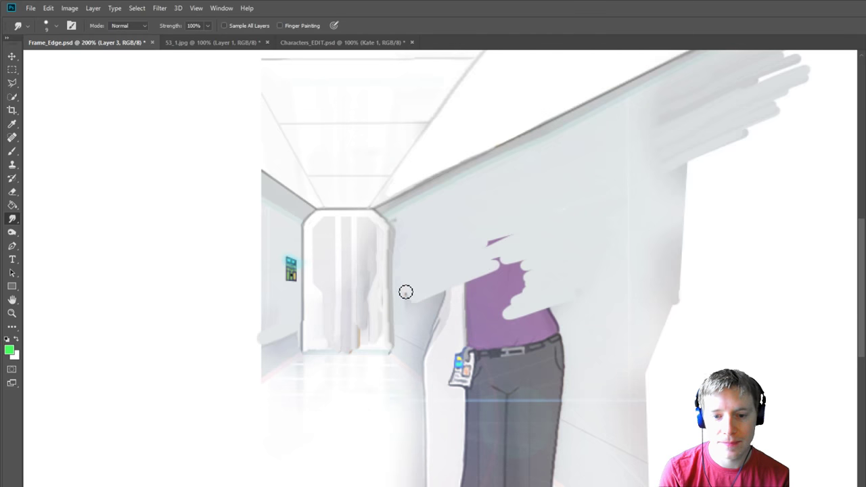
mouse_move(405, 326)
left_mouse_down()
mouse_move(532, 232)
mouse_move(550, 265)
mouse_move(511, 309)
left_mouse_up()
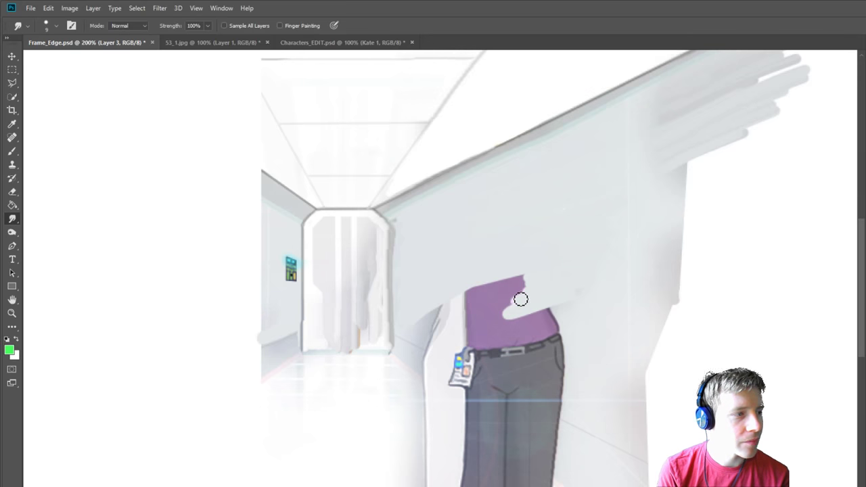
mouse_move(559, 256)
left_mouse_down()
mouse_move(570, 298)
mouse_move(552, 351)
mouse_move(571, 369)
mouse_move(559, 394)
mouse_move(595, 404)
left_mouse_up()
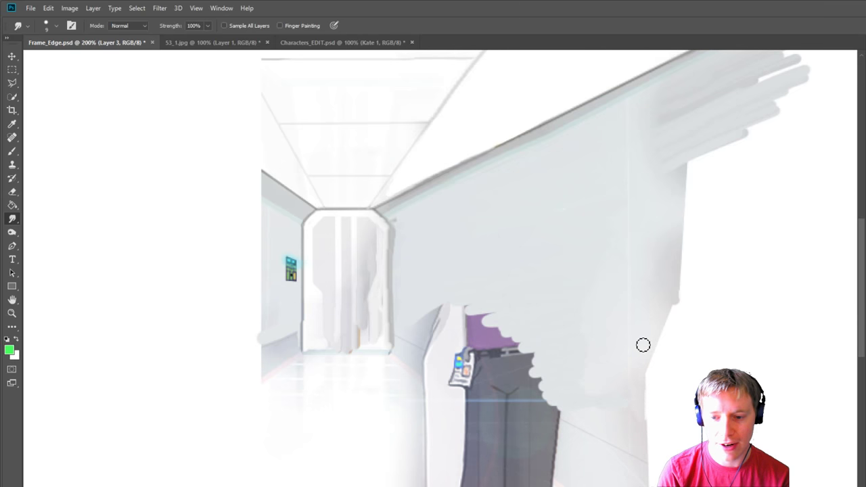
mouse_move(643, 345)
left_mouse_down()
mouse_move(652, 446)
mouse_move(673, 295)
mouse_move(668, 351)
left_mouse_up()
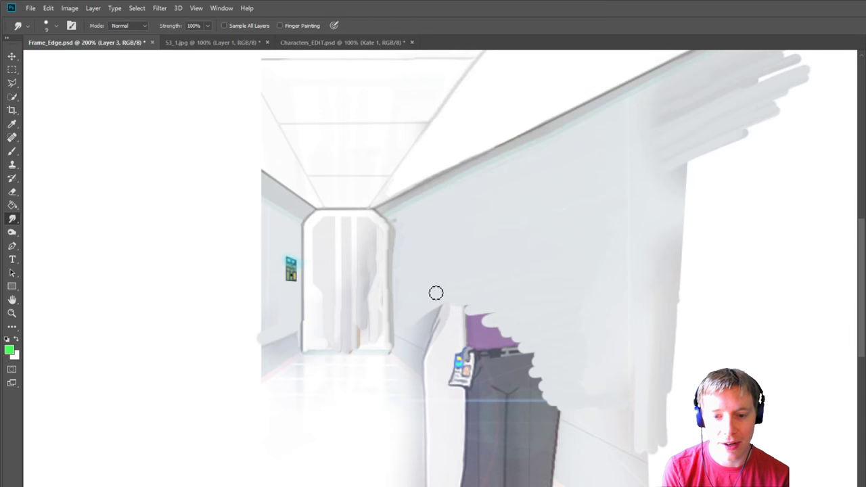
mouse_move(436, 292)
left_mouse_down()
mouse_move(433, 315)
mouse_move(483, 323)
mouse_move(413, 337)
mouse_move(452, 346)
left_mouse_up()
mouse_move(406, 332)
left_mouse_down()
mouse_move(442, 325)
mouse_move(560, 408)
mouse_move(518, 388)
mouse_move(503, 365)
mouse_move(573, 401)
mouse_move(505, 348)
mouse_move(544, 381)
mouse_move(514, 344)
mouse_move(461, 331)
mouse_move(494, 331)
left_mouse_up()
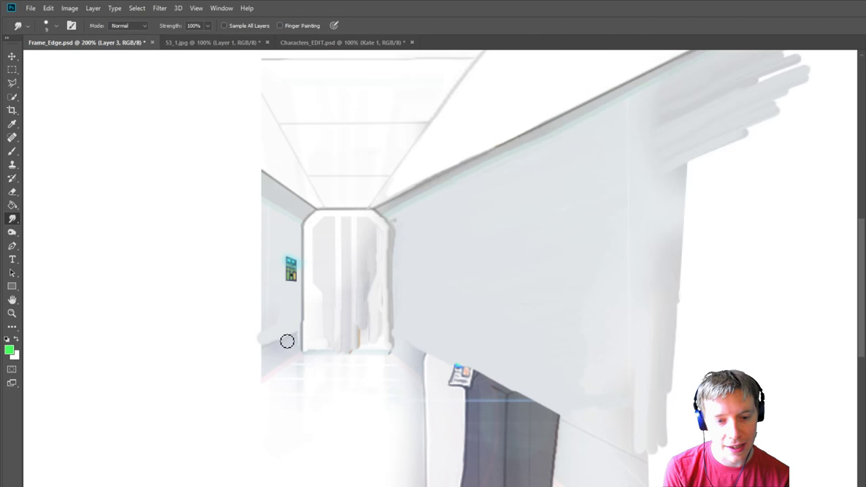
Step: Drag a grey floor streak from the corridor's left wall to the bottom-left corner
mouse_move(287, 341)
left_mouse_down()
mouse_move(283, 354)
mouse_move(270, 352)
mouse_move(280, 357)
mouse_move(152, 411)
left_mouse_up()
mouse_move(270, 368)
left_mouse_down()
mouse_move(171, 422)
mouse_move(170, 432)
left_mouse_up()
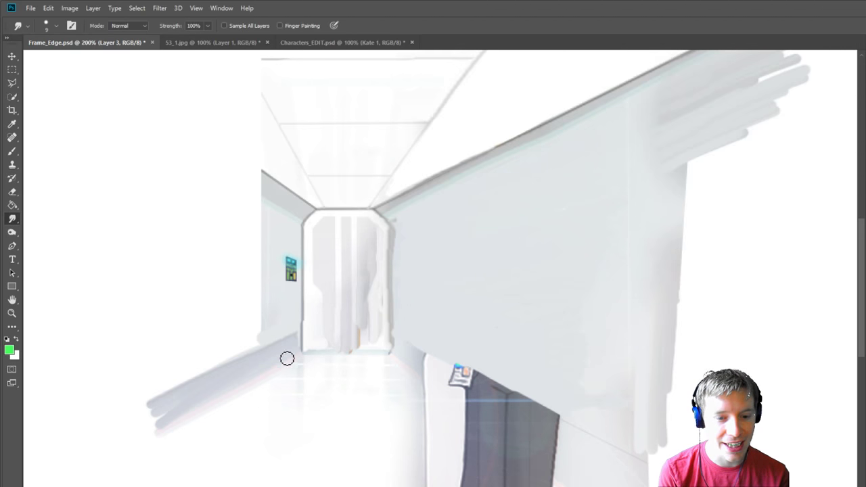
left_click_drag(165, 428, 92, 469)
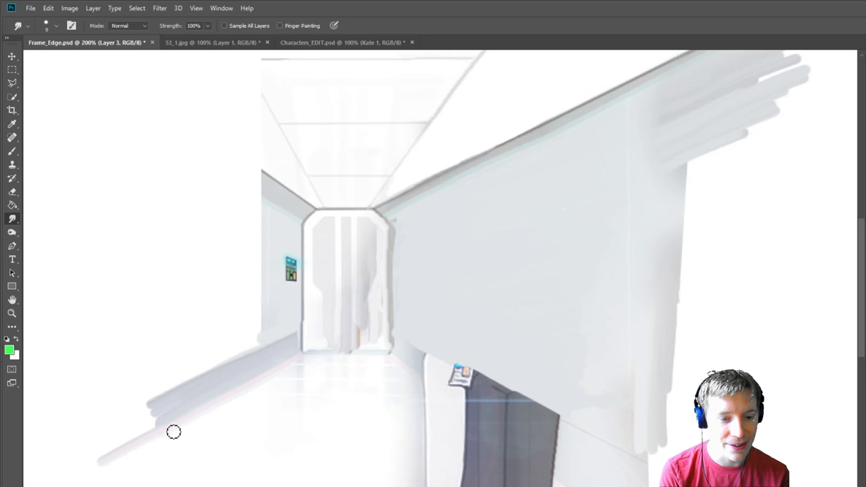
left_click_drag(173, 432, 118, 462)
mouse_move(158, 419)
left_mouse_down()
mouse_move(77, 470)
mouse_move(30, 486)
left_mouse_up()
left_click_drag(110, 449, 51, 486)
left_click_drag(155, 418, 27, 486)
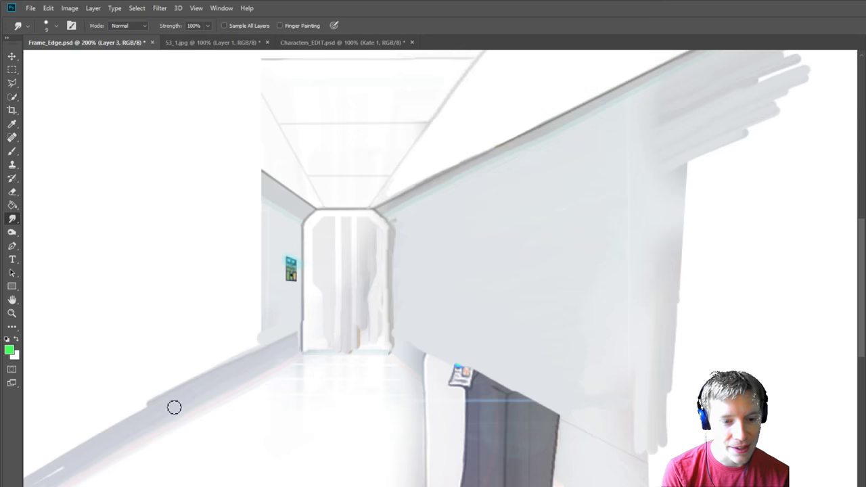
left_click_drag(174, 407, 43, 468)
mouse_move(174, 400)
left_mouse_down()
mouse_move(40, 466)
mouse_move(181, 396)
mouse_move(59, 462)
mouse_move(111, 439)
mouse_move(87, 456)
mouse_move(33, 477)
mouse_move(69, 450)
mouse_move(50, 465)
left_mouse_up()
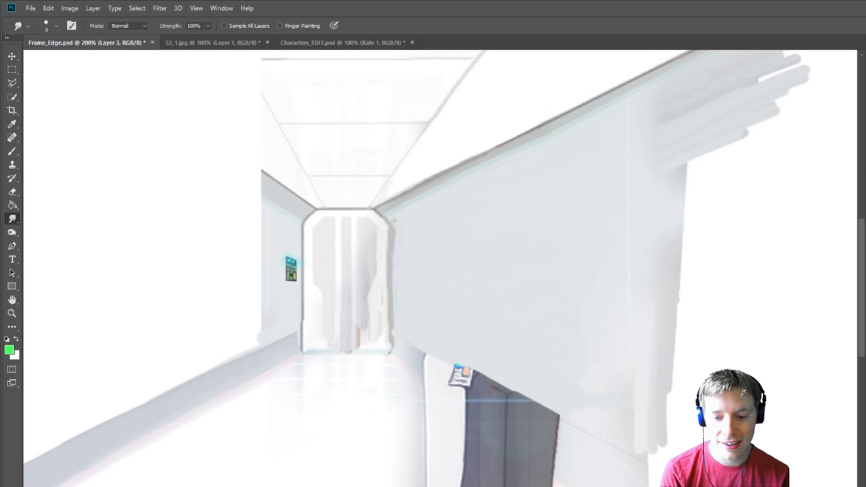
Step: Extend thin grey streaks down-left from the floor streak to the canvas bottom edge
scroll(462, 483, "left", 5)
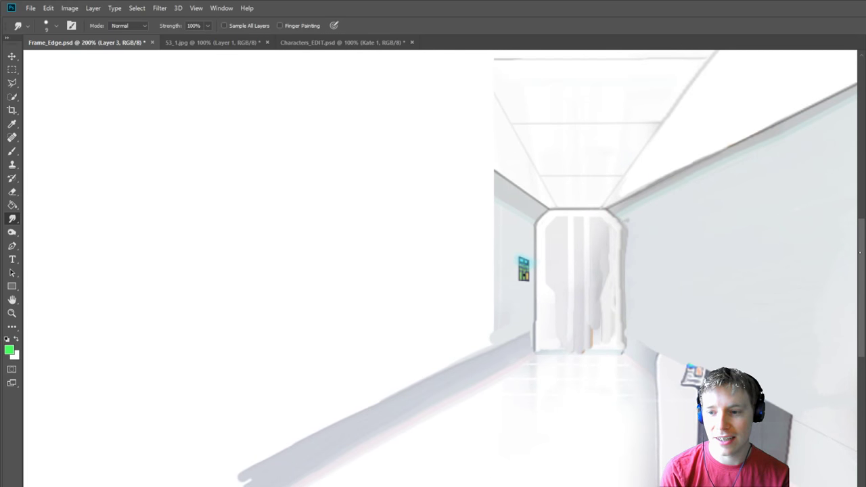
scroll(573, 311, "down", 5)
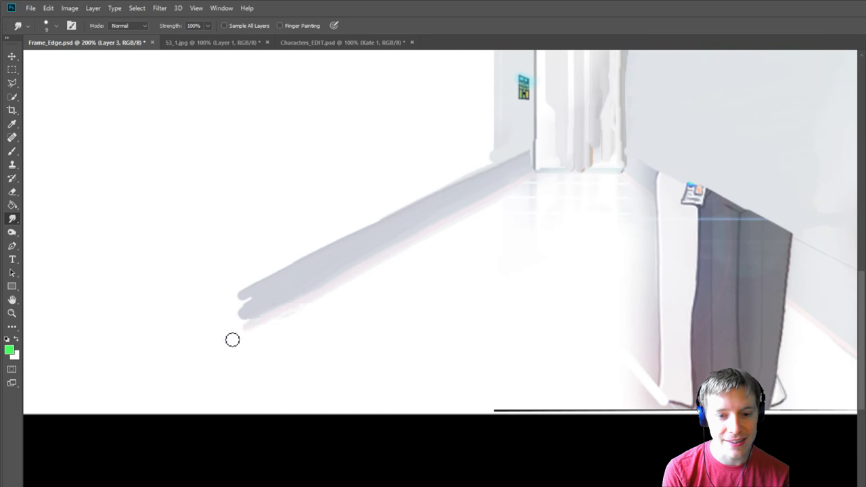
left_click_drag(270, 318, 163, 383)
left_click_drag(275, 311, 123, 401)
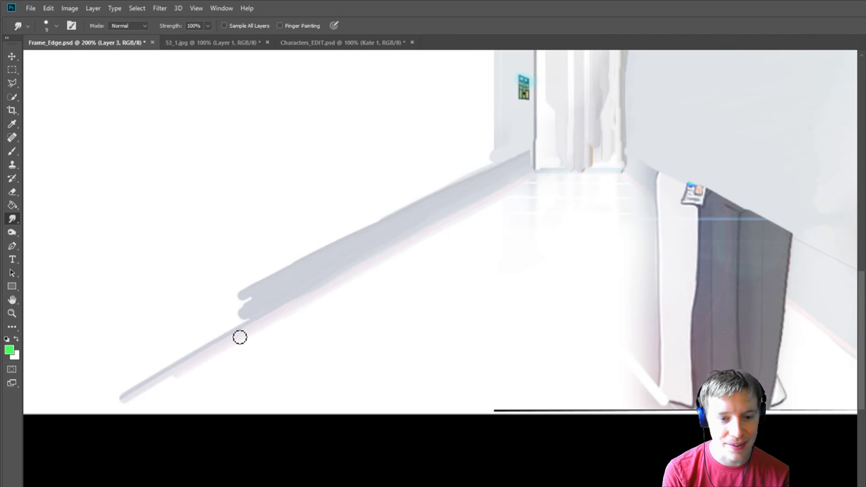
left_click_drag(239, 337, 81, 423)
left_click_drag(184, 372, 122, 400)
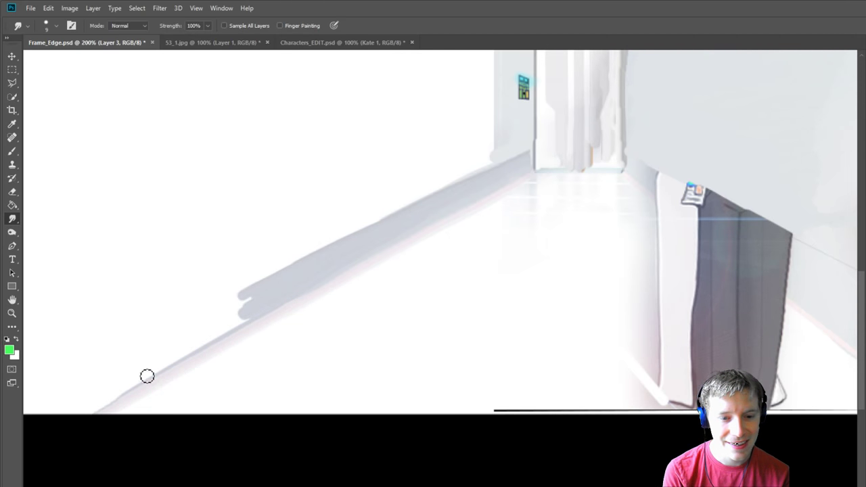
Step: Widen and smooth the grey floor band from the notch to the bottom-left edge
left_click_drag(242, 327, 96, 405)
left_click_drag(274, 301, 47, 413)
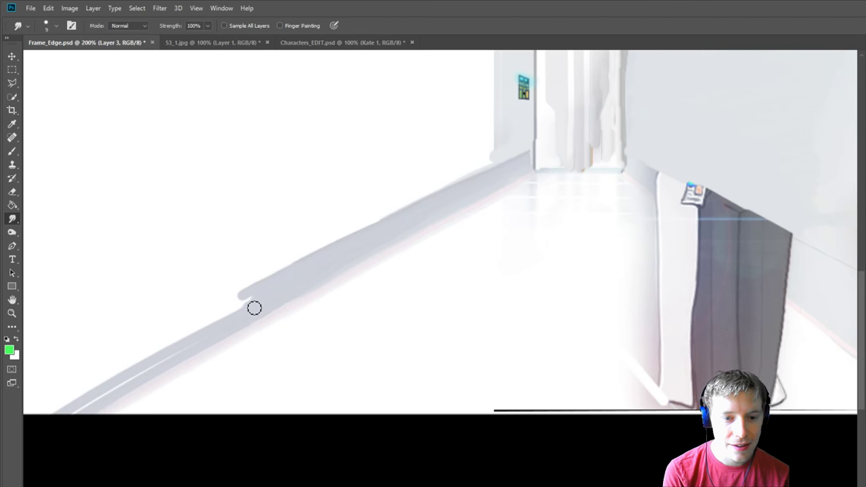
left_click_drag(254, 308, 65, 414)
left_click_drag(201, 343, 82, 406)
left_click_drag(228, 325, 104, 401)
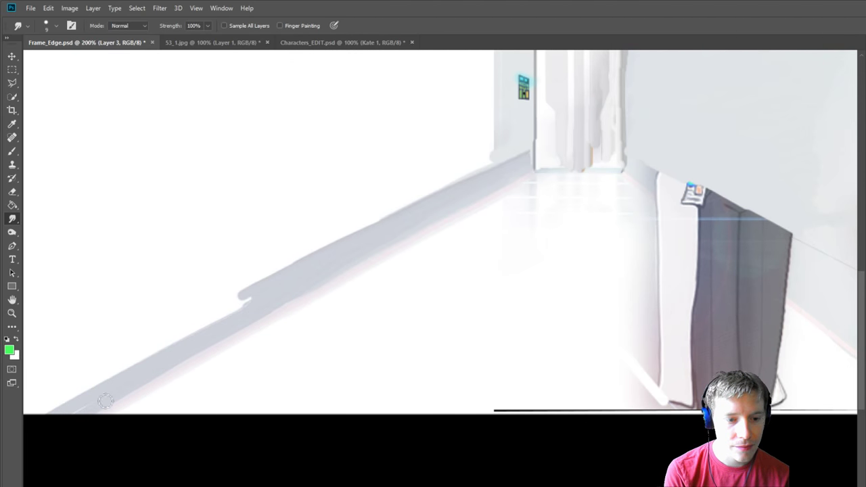
left_click_drag(267, 296, 38, 429)
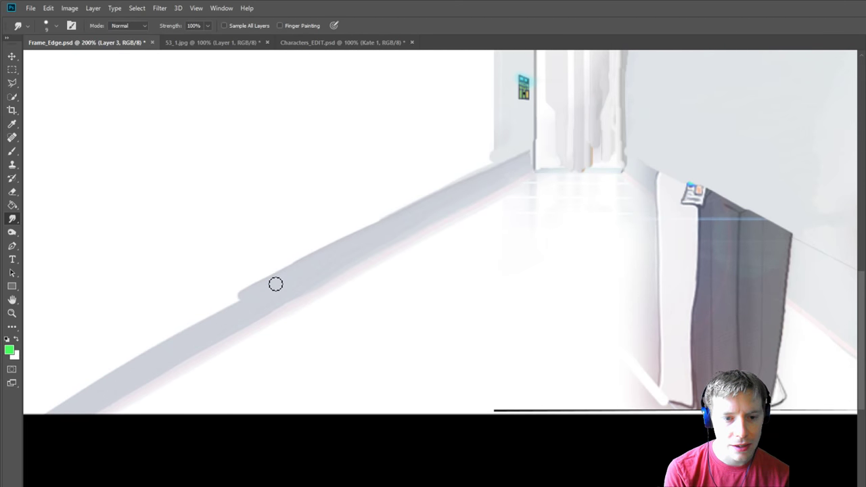
left_click_drag(276, 285, 37, 423)
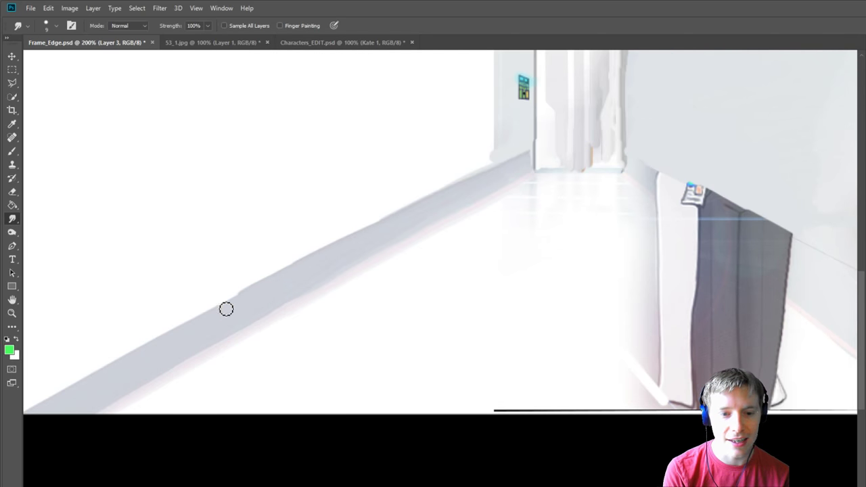
left_click_drag(236, 301, 41, 410)
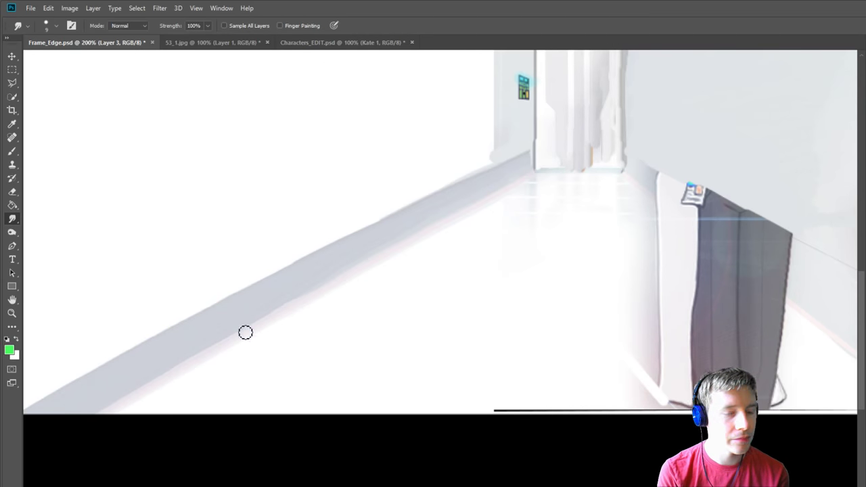
Step: Smudge pale diagonal streaks over the dark band, cleaning its top into a diagonal edge
scroll(440, 230, "right", 5)
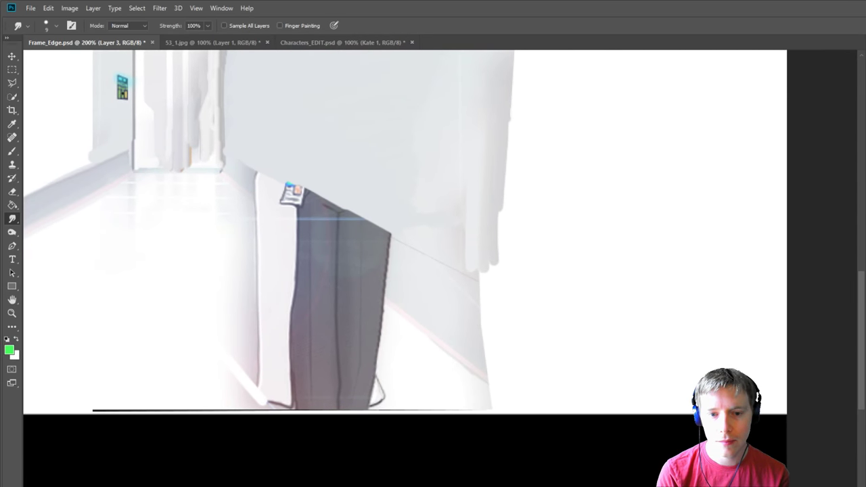
mouse_move(242, 169)
left_mouse_down()
mouse_move(306, 201)
mouse_move(411, 276)
left_mouse_up()
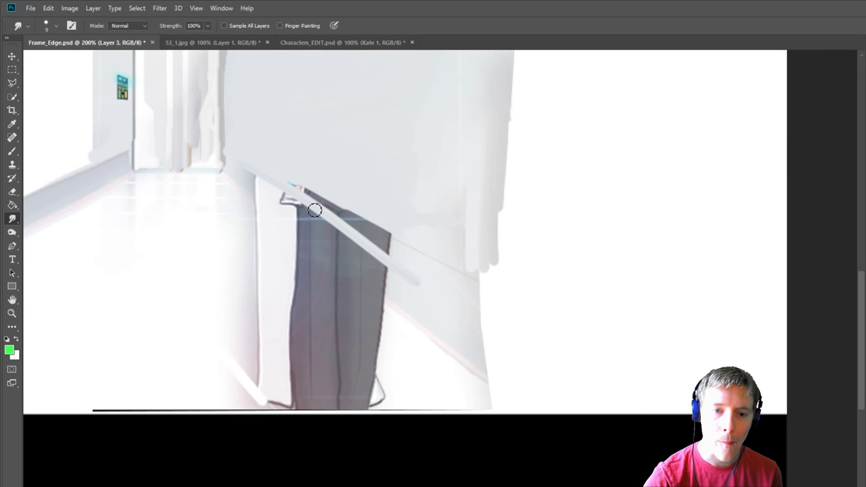
left_click_drag(240, 176, 414, 274)
left_click_drag(239, 170, 465, 291)
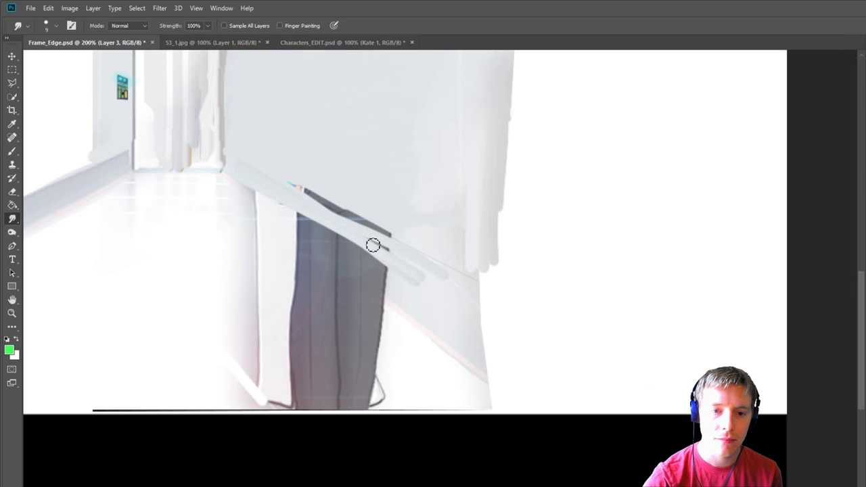
left_click_drag(278, 181, 479, 290)
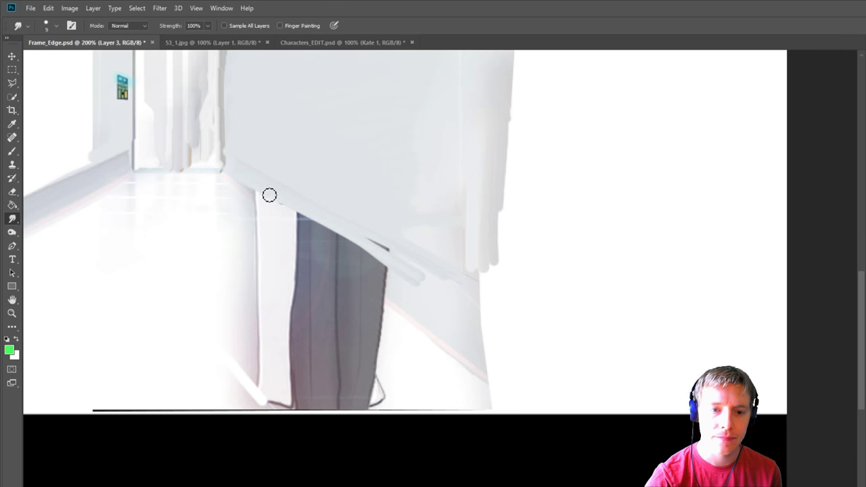
left_click_drag(246, 195, 433, 342)
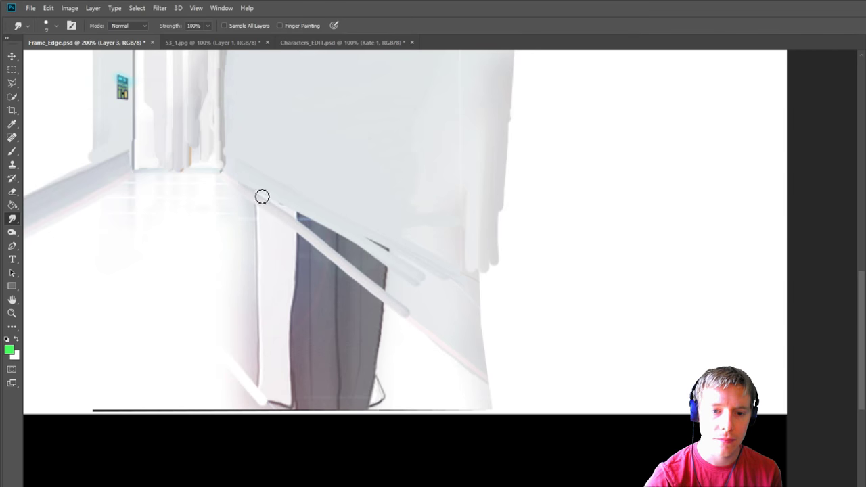
mouse_move(263, 197)
left_mouse_down()
mouse_move(471, 349)
mouse_move(279, 204)
mouse_move(368, 270)
left_mouse_up()
left_click_drag(288, 200, 489, 348)
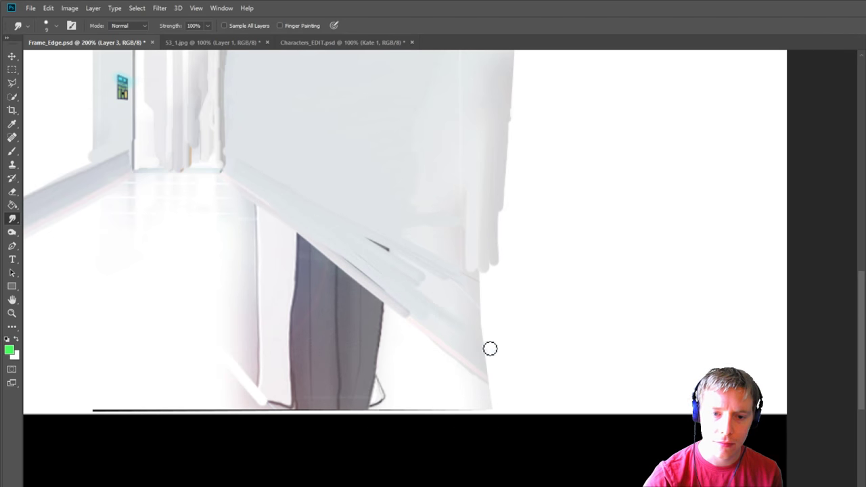
left_click_drag(373, 241, 417, 268)
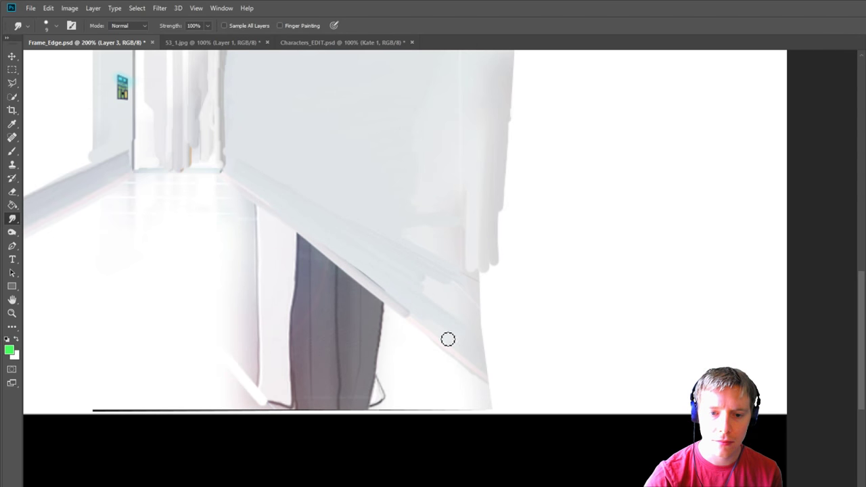
Step: Cover the dark wall edge with white and wipe away the bottom black line's left end
left_click_drag(338, 250, 456, 341)
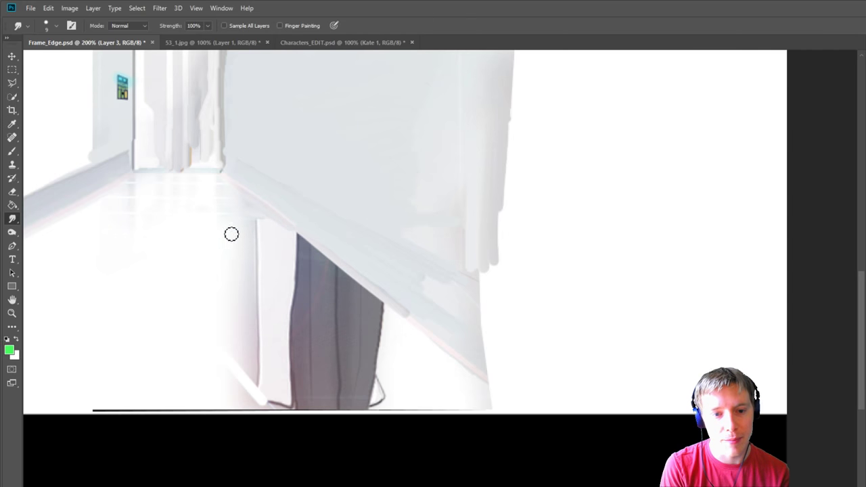
mouse_move(230, 234)
left_mouse_down()
mouse_move(256, 228)
mouse_move(222, 232)
mouse_move(278, 224)
mouse_move(264, 238)
mouse_move(226, 240)
mouse_move(286, 236)
mouse_move(228, 248)
mouse_move(293, 251)
mouse_move(215, 264)
mouse_move(355, 266)
mouse_move(284, 252)
mouse_move(316, 258)
mouse_move(281, 259)
mouse_move(291, 252)
mouse_move(284, 236)
mouse_move(303, 243)
mouse_move(297, 253)
mouse_move(285, 222)
mouse_move(440, 353)
mouse_move(320, 260)
mouse_move(300, 230)
mouse_move(470, 357)
mouse_move(408, 318)
mouse_move(503, 399)
mouse_move(428, 330)
mouse_move(465, 328)
left_mouse_up()
mouse_move(101, 400)
left_mouse_down()
mouse_move(140, 415)
mouse_move(218, 347)
left_mouse_up()
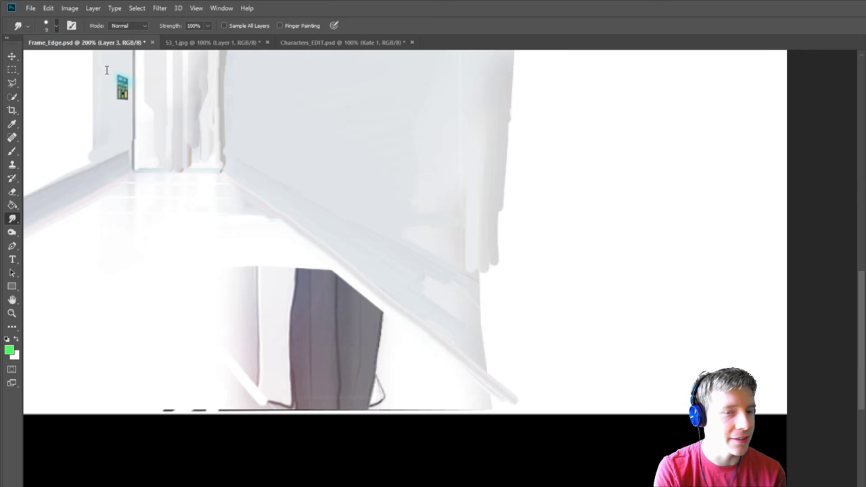
Step: Enlarge the Smudge brush and wipe the dark door shape and floor-edge band to white
key("bracketright")
key("bracketright")
key("bracketright")
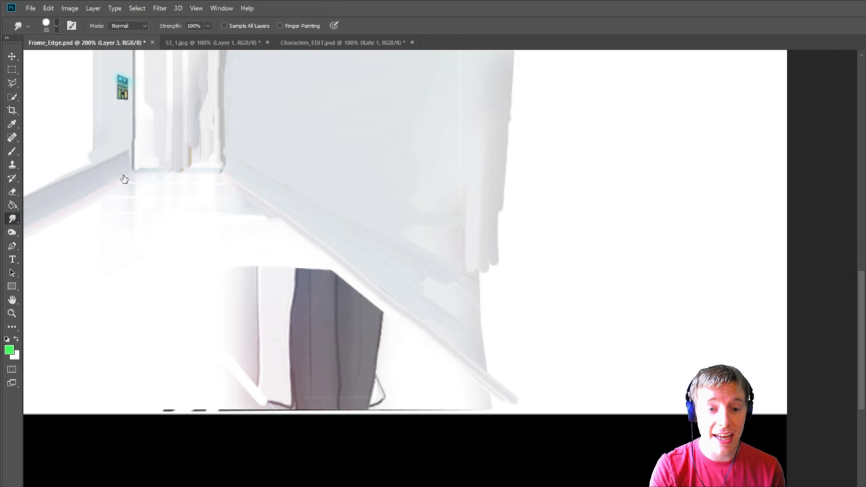
left_click_drag(240, 234, 420, 432)
mouse_move(270, 250)
left_mouse_down()
mouse_move(348, 314)
mouse_move(451, 427)
left_mouse_up()
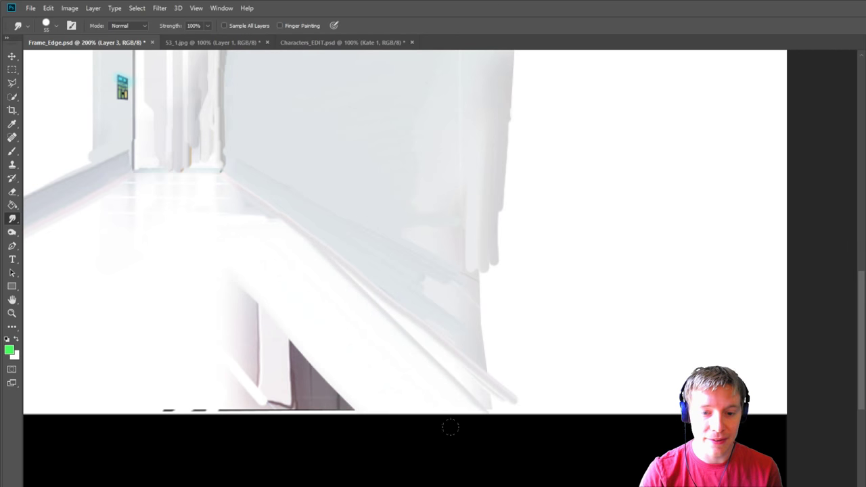
left_click_drag(257, 237, 518, 446)
mouse_move(220, 240)
left_mouse_down()
mouse_move(367, 429)
mouse_move(222, 288)
mouse_move(294, 429)
mouse_move(171, 262)
mouse_move(258, 460)
mouse_move(146, 293)
mouse_move(163, 392)
mouse_move(133, 347)
left_mouse_up()
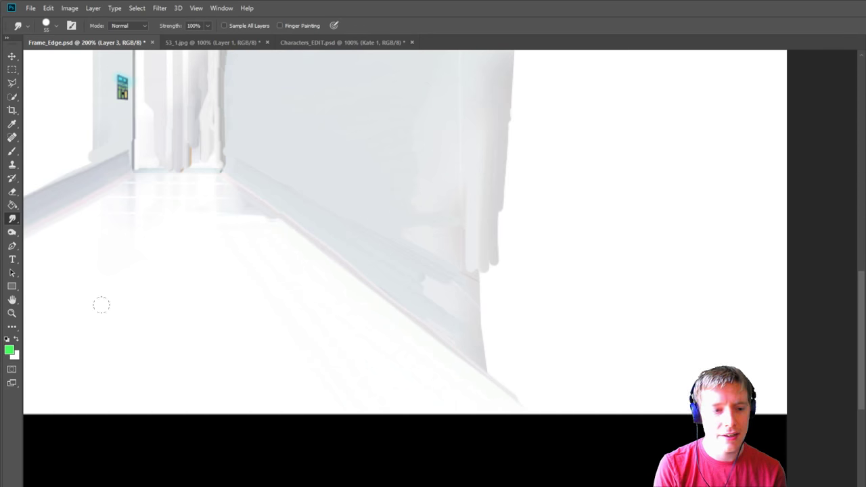
Step: Fit the image on screen and merge the doubled wall-top line into one band toward the upper right
left_click(11, 313)
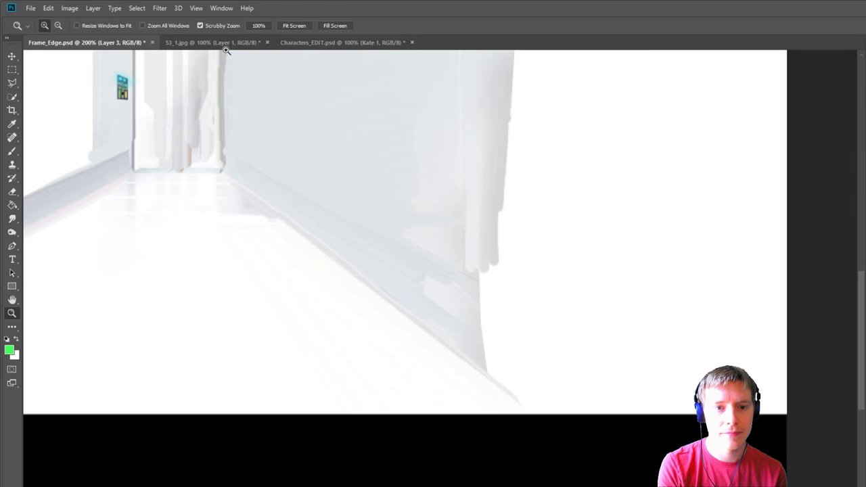
left_click(295, 25)
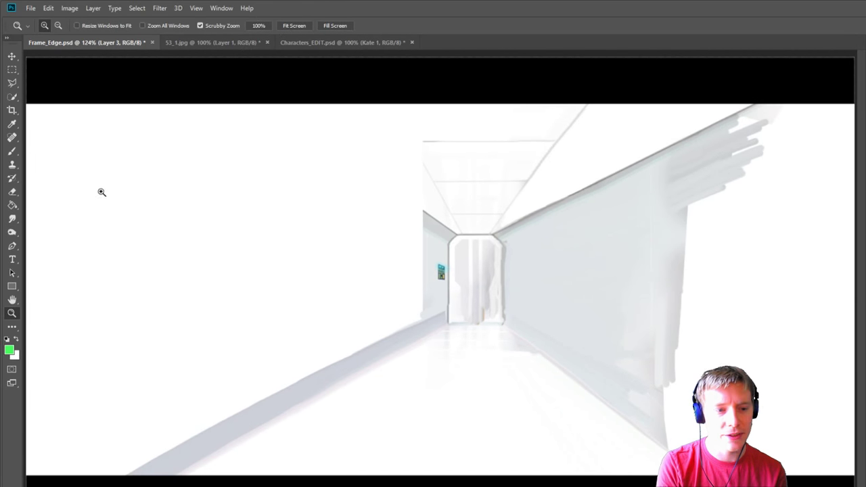
left_click(12, 232)
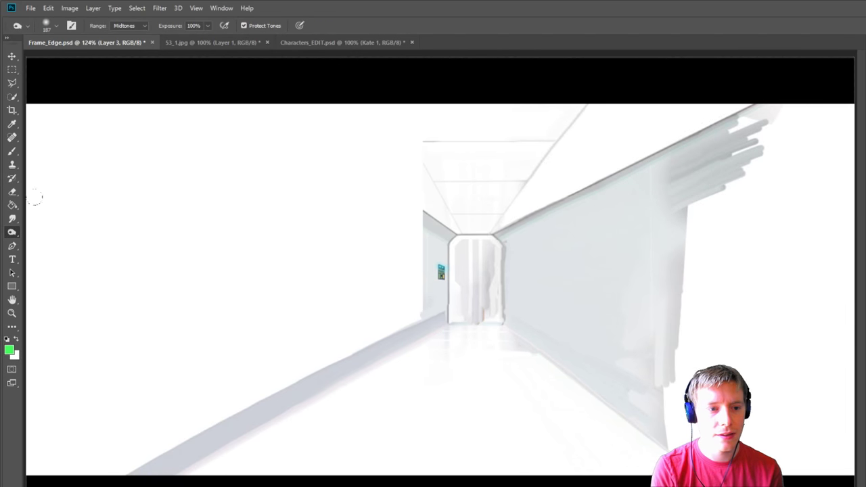
key("shift+r")
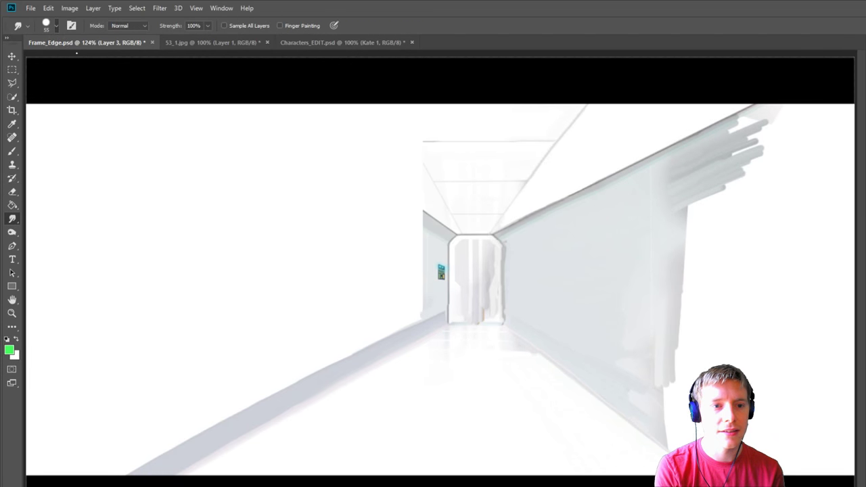
left_click_drag(631, 160, 759, 113)
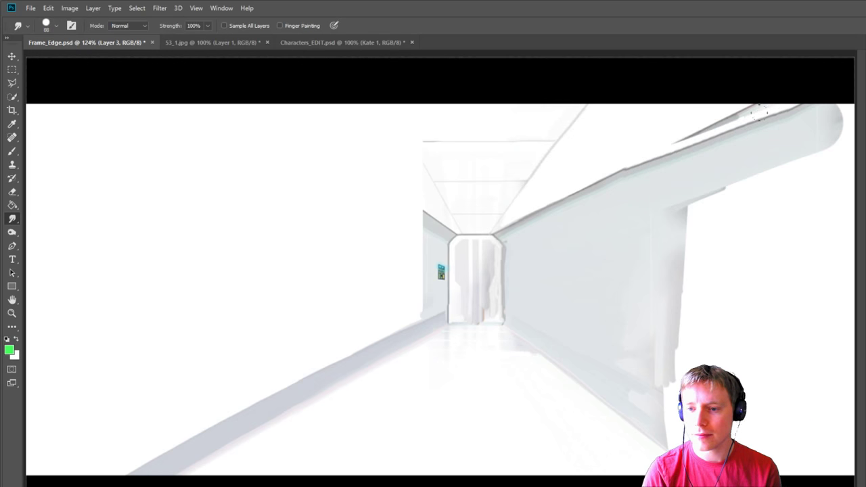
left_click_drag(615, 167, 740, 112)
left_click_drag(601, 153, 721, 93)
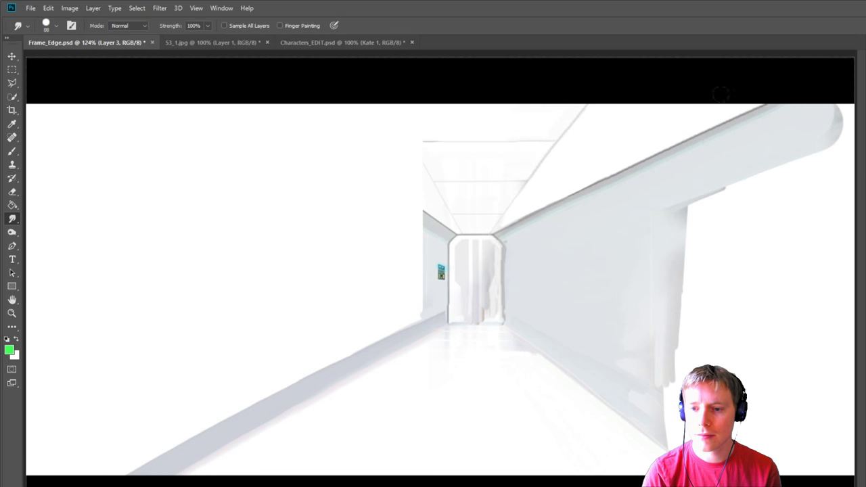
Step: Extend the grey wall band to the right edge and fill the lower-right wall area with grey
left_click_drag(594, 209, 819, 149)
left_click_drag(642, 187, 846, 203)
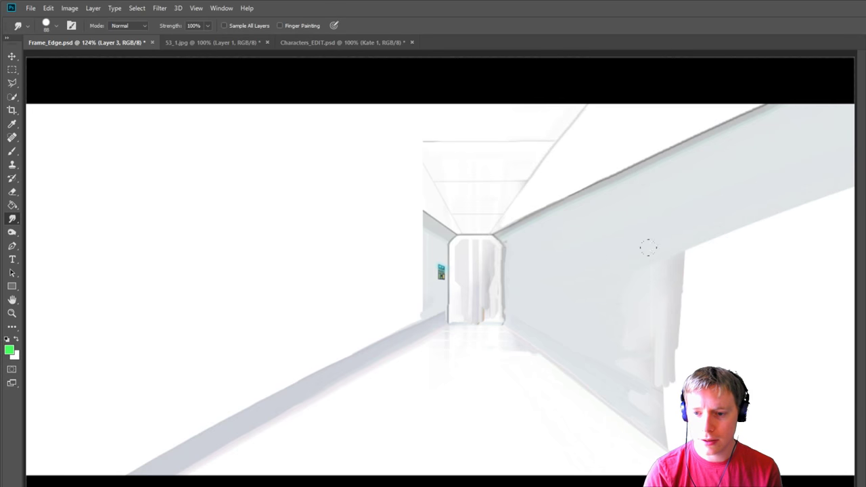
left_click_drag(649, 247, 839, 267)
mouse_move(580, 282)
left_mouse_down()
mouse_move(749, 290)
mouse_move(629, 273)
mouse_move(850, 225)
left_mouse_up()
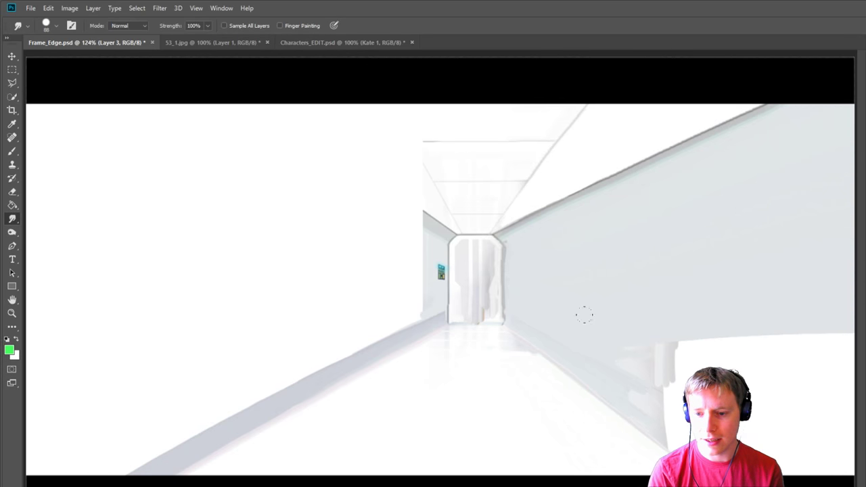
left_click_drag(758, 331, 846, 389)
mouse_move(782, 389)
left_mouse_down()
mouse_move(774, 402)
mouse_move(846, 467)
mouse_move(846, 430)
left_mouse_up()
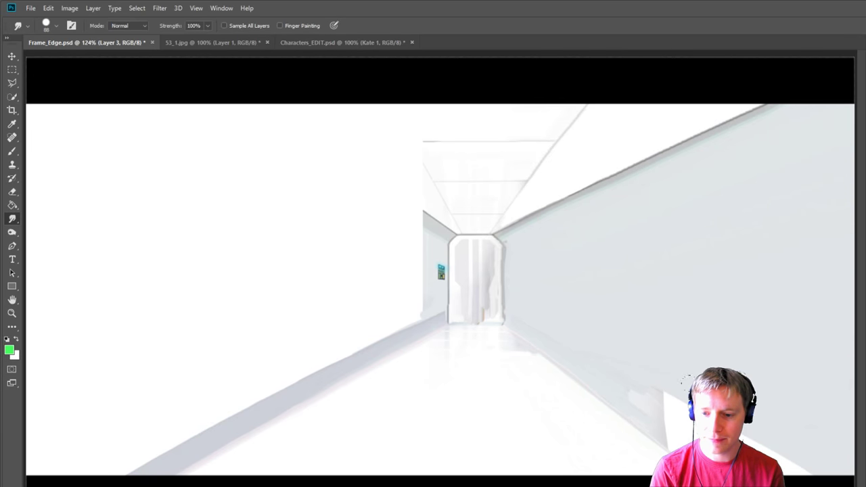
Step: Smudge grey across the white patch at the lower right of the wall
left_click_drag(594, 343, 671, 391)
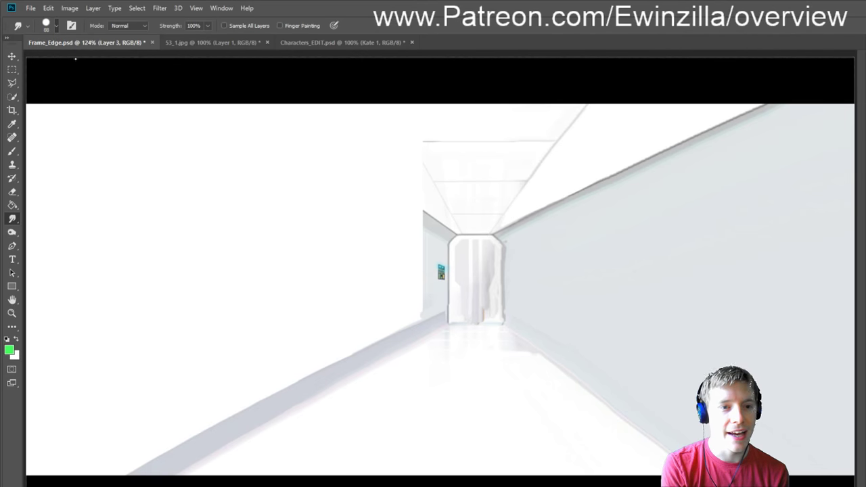
Step: Smudge faint lines up from the left wall corner and soften the grey ceiling edge
left_click_drag(400, 201, 363, 142)
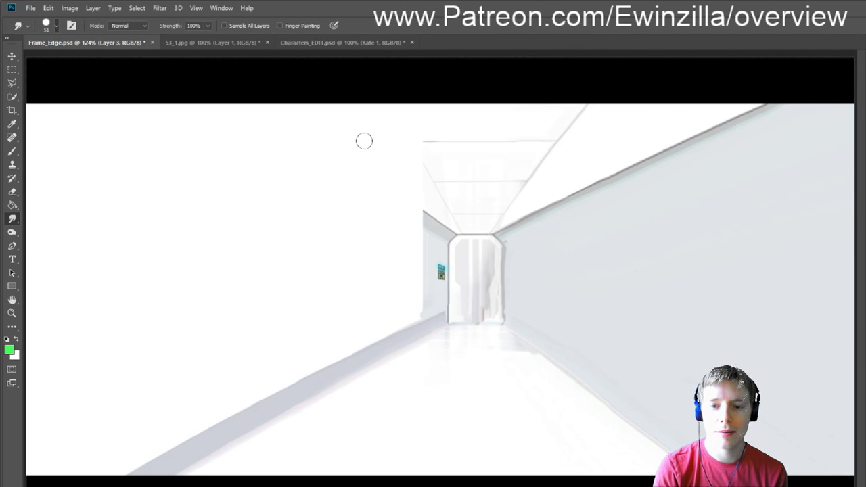
left_click_drag(404, 163, 371, 110)
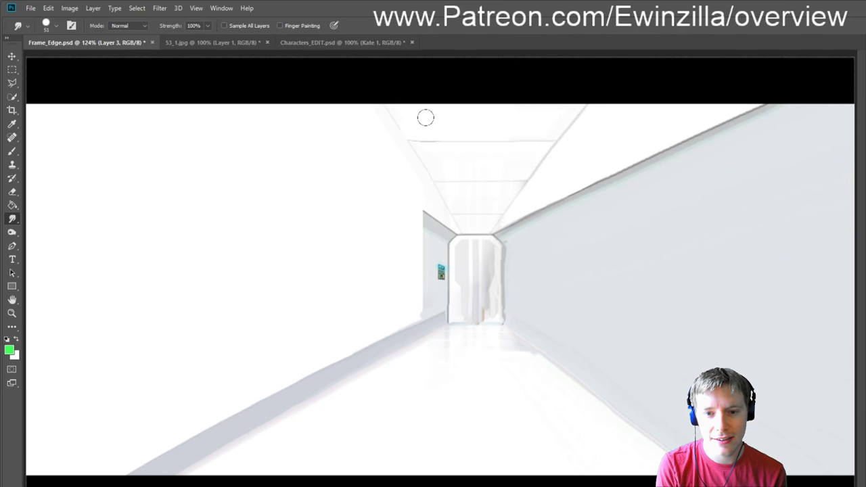
left_click_drag(396, 121, 431, 136)
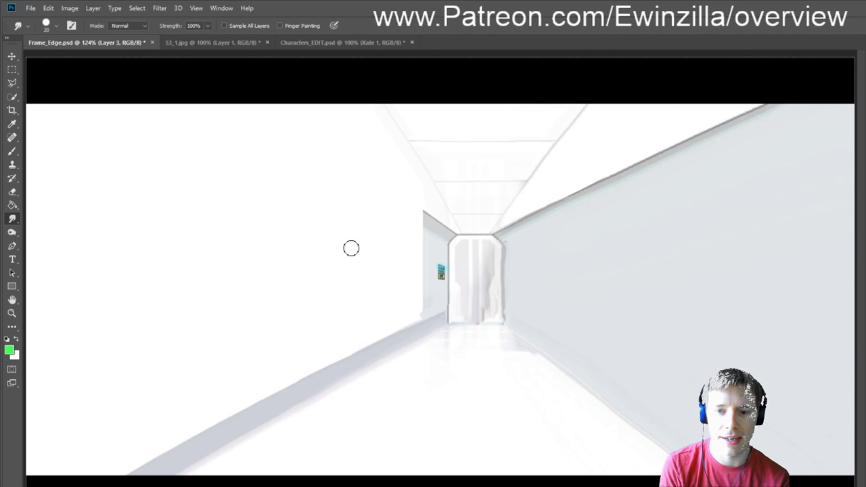
Step: Smear the left wall's base line down-left into a longer, darker streak toward the bottom-left corner
mouse_move(412, 315)
left_mouse_down()
mouse_move(336, 350)
mouse_move(407, 324)
mouse_move(273, 392)
left_mouse_up()
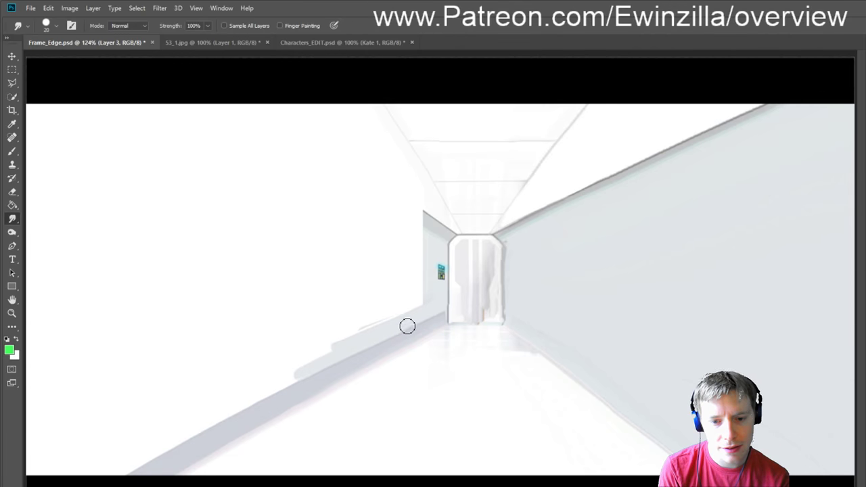
left_click_drag(406, 324, 322, 370)
mouse_move(417, 307)
left_mouse_down()
mouse_move(270, 375)
mouse_move(357, 339)
mouse_move(214, 415)
left_mouse_up()
left_click_drag(291, 379, 162, 452)
left_click_drag(244, 408, 108, 479)
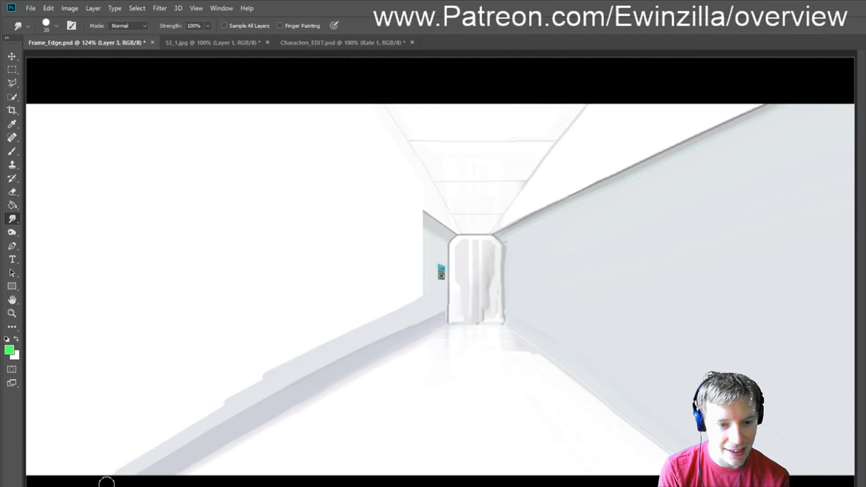
left_click_drag(299, 363, 207, 417)
left_click_drag(258, 390, 91, 473)
left_click_drag(168, 443, 93, 475)
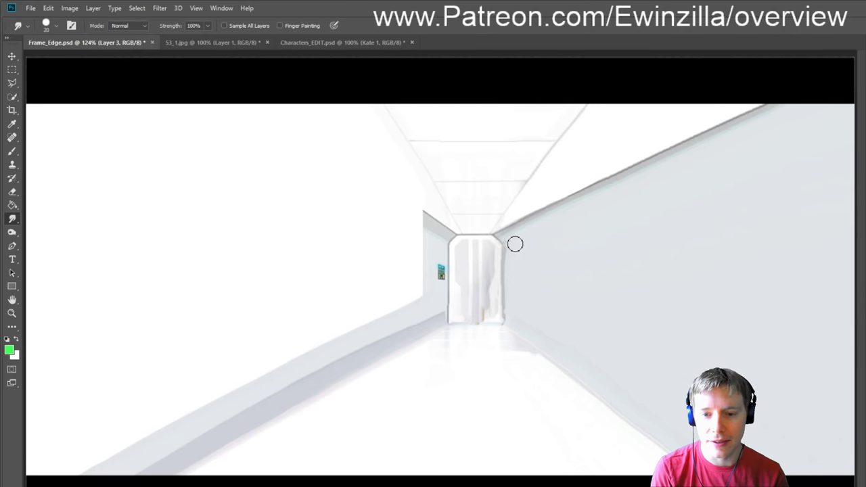
left_click(11, 313)
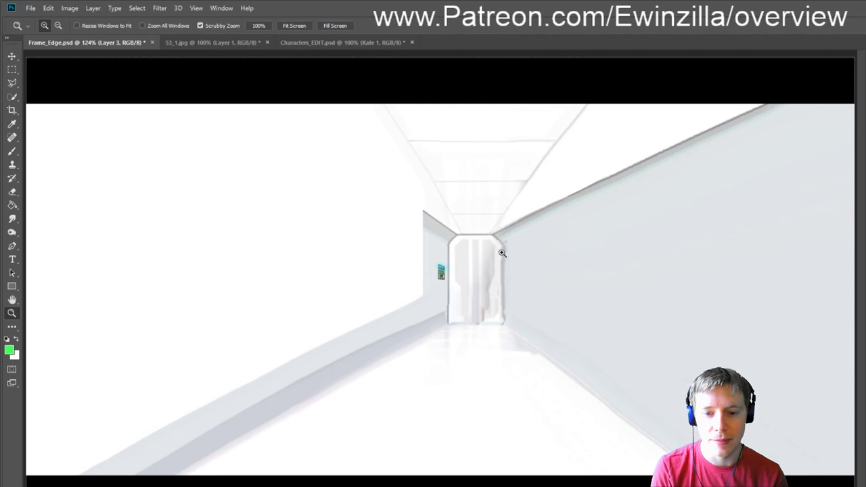
Step: Zoom to 300% on the doorway, shrink the Smudge brush, and smooth its top edge
left_click(526, 287)
left_click(527, 289)
left_click(530, 292)
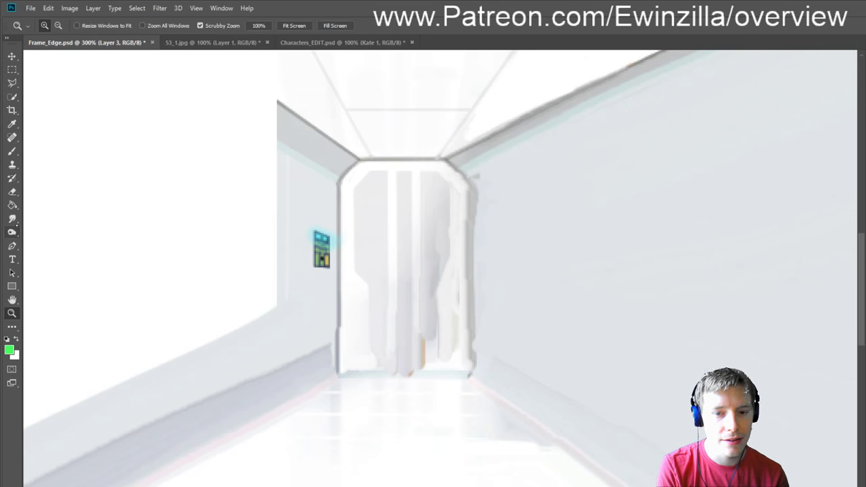
left_click(13, 219)
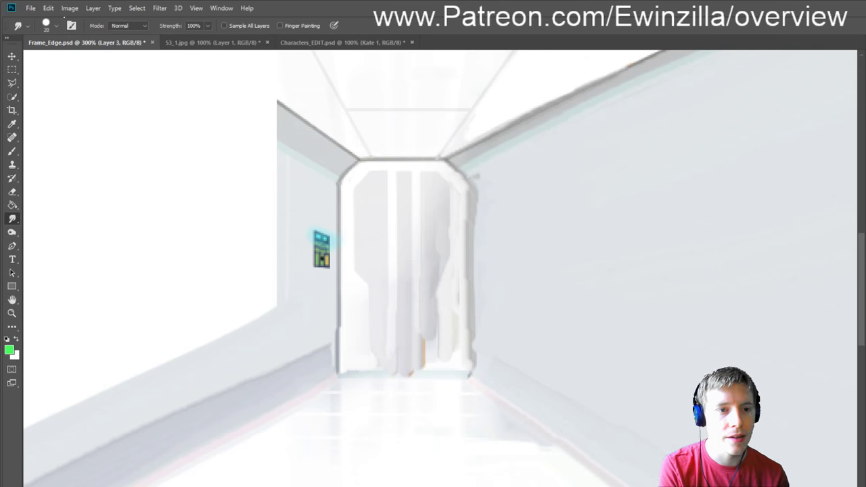
key("bracketleft")
key("bracketleft")
key("bracketleft")
key("bracketleft")
key("bracketleft")
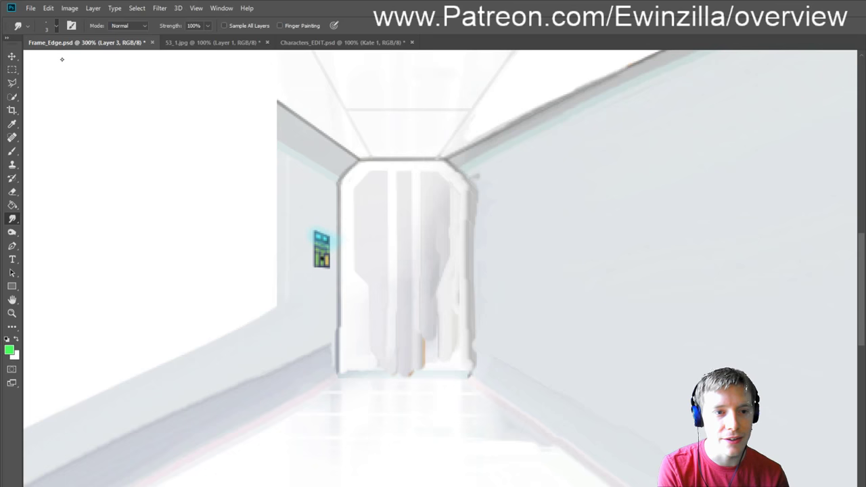
mouse_move(362, 180)
left_mouse_down()
mouse_move(435, 180)
mouse_move(458, 201)
mouse_move(452, 184)
mouse_move(488, 188)
mouse_move(489, 174)
mouse_move(476, 299)
mouse_move(466, 184)
mouse_move(456, 175)
mouse_move(470, 195)
mouse_move(464, 283)
mouse_move(459, 186)
mouse_move(462, 307)
left_mouse_up()
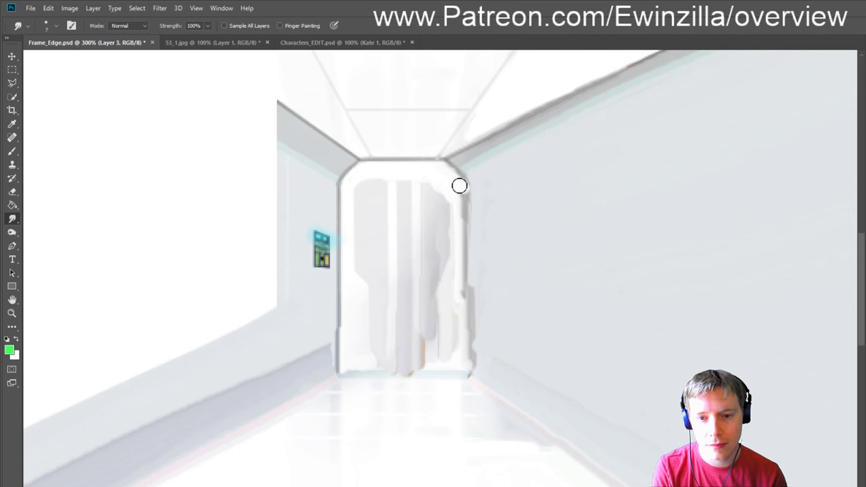
mouse_move(459, 185)
left_mouse_down()
mouse_move(458, 262)
mouse_move(456, 189)
mouse_move(464, 247)
mouse_move(470, 195)
mouse_move(462, 353)
left_mouse_up()
Step: Smooth the doorway's right and bottom edges, clearing the faint streak and grey blob
left_click_drag(464, 219, 464, 356)
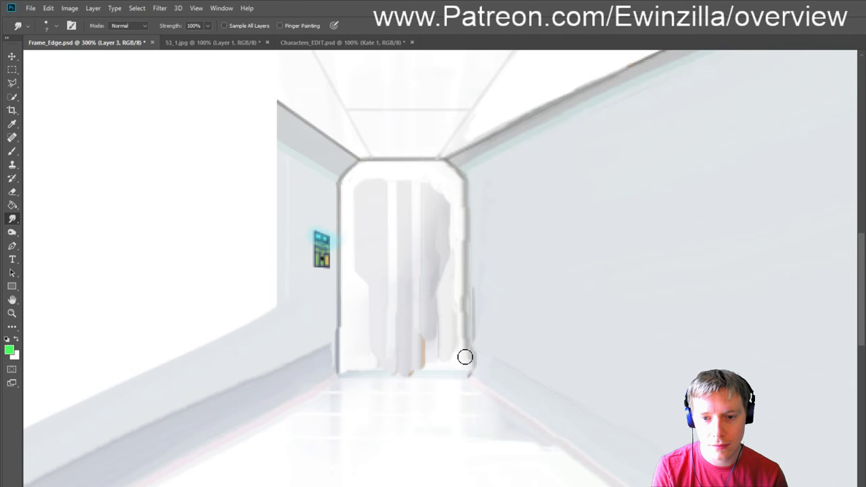
left_click_drag(462, 205, 462, 384)
left_click_drag(460, 245, 464, 311)
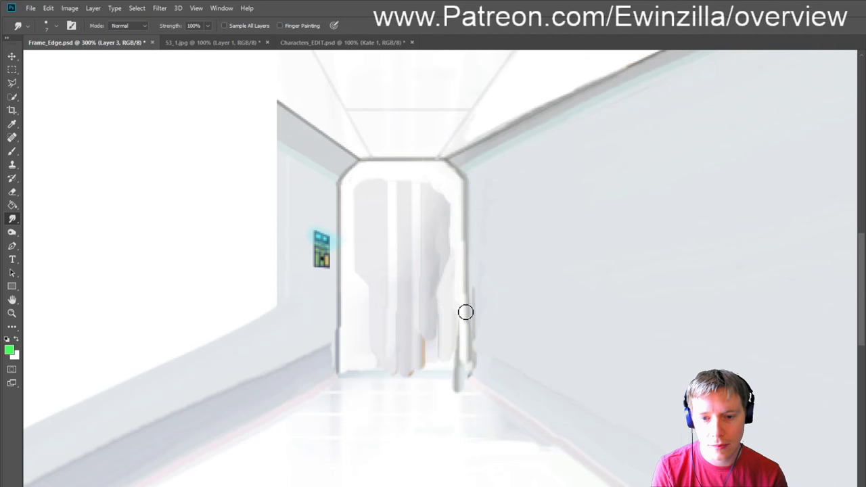
left_click_drag(480, 268, 476, 358)
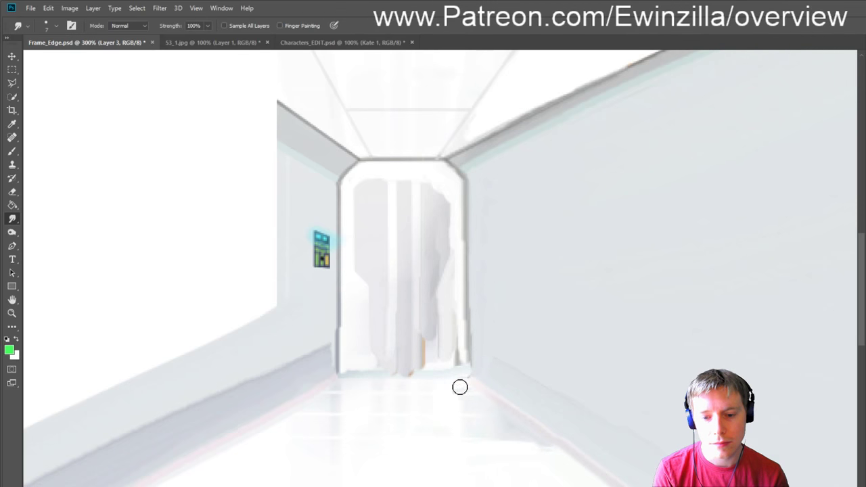
mouse_move(460, 386)
left_mouse_down()
mouse_move(451, 367)
mouse_move(471, 344)
mouse_move(412, 358)
left_mouse_up()
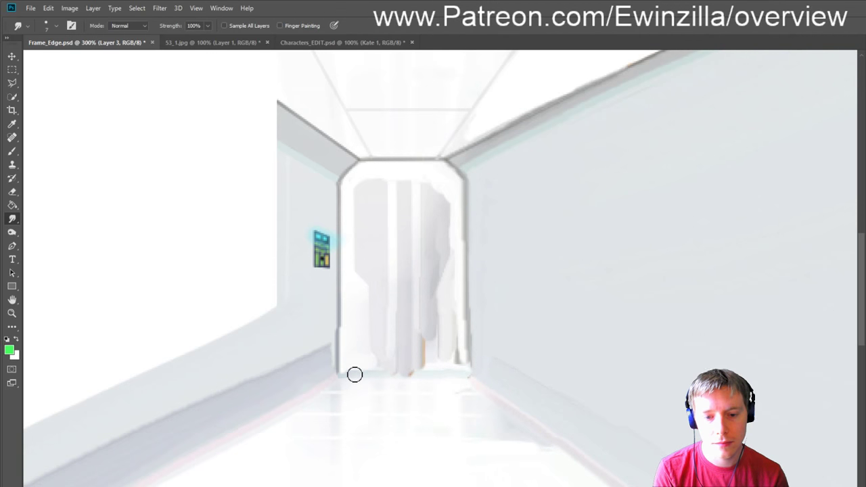
mouse_move(357, 376)
left_mouse_down()
mouse_move(444, 365)
mouse_move(381, 374)
mouse_move(469, 372)
left_mouse_up()
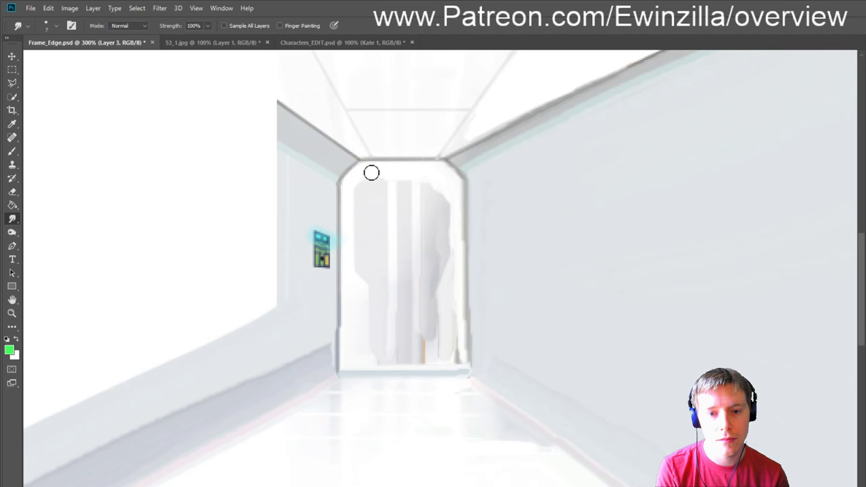
Step: Lighten away the grey figure inside the doorway, soften the nearby wall base, and return to 124%
mouse_move(372, 172)
left_mouse_down()
mouse_move(357, 199)
mouse_move(361, 209)
mouse_move(433, 186)
mouse_move(415, 227)
mouse_move(424, 261)
mouse_move(454, 284)
mouse_move(455, 217)
mouse_move(444, 189)
mouse_move(457, 281)
mouse_move(466, 202)
mouse_move(464, 352)
mouse_move(461, 308)
mouse_move(458, 242)
mouse_move(467, 261)
mouse_move(469, 373)
mouse_move(474, 335)
mouse_move(476, 366)
mouse_move(462, 354)
mouse_move(454, 245)
mouse_move(458, 366)
mouse_move(437, 279)
mouse_move(371, 224)
mouse_move(358, 238)
mouse_move(359, 299)
mouse_move(376, 228)
mouse_move(423, 217)
mouse_move(379, 323)
mouse_move(399, 325)
mouse_move(438, 288)
mouse_move(451, 259)
mouse_move(434, 276)
mouse_move(429, 318)
mouse_move(438, 334)
mouse_move(453, 321)
mouse_move(451, 363)
mouse_move(356, 361)
mouse_move(368, 321)
mouse_move(355, 349)
mouse_move(416, 320)
mouse_move(384, 360)
mouse_move(431, 343)
mouse_move(429, 353)
mouse_move(365, 366)
mouse_move(342, 322)
mouse_move(335, 351)
left_mouse_up()
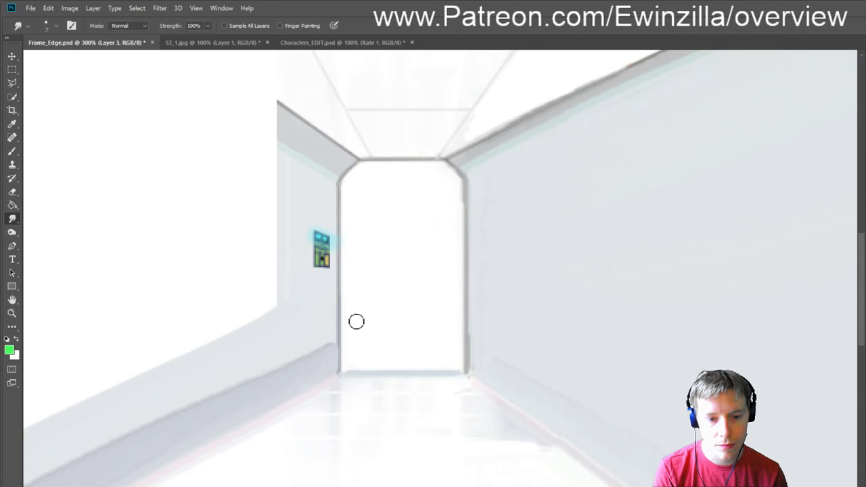
mouse_move(293, 370)
left_mouse_down()
mouse_move(244, 390)
mouse_move(335, 345)
mouse_move(240, 383)
mouse_move(344, 339)
mouse_move(312, 351)
left_mouse_up()
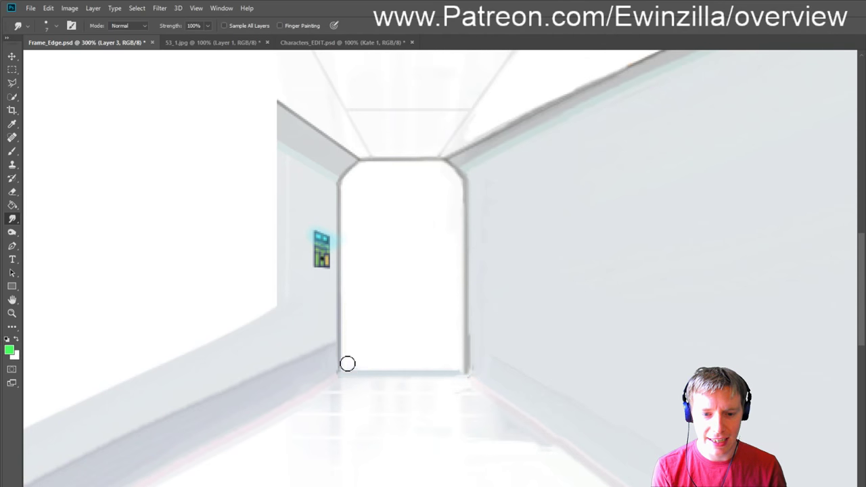
key("ctrl+minus")
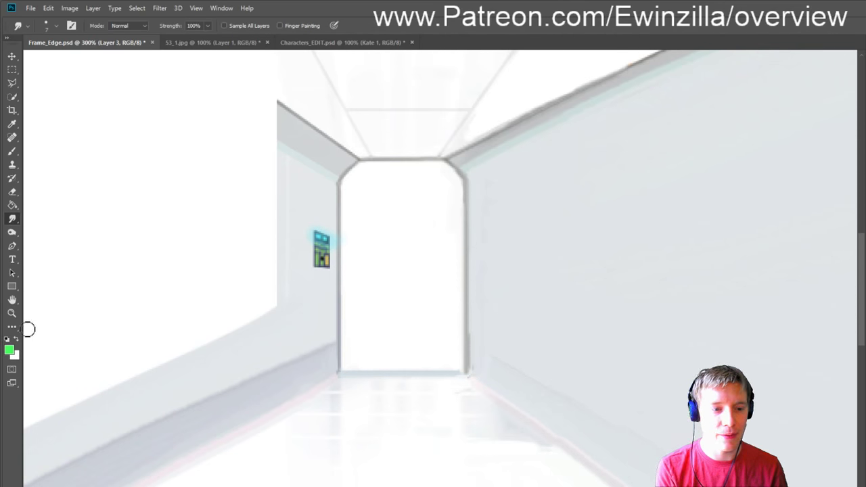
left_click(11, 312)
left_click(304, 26)
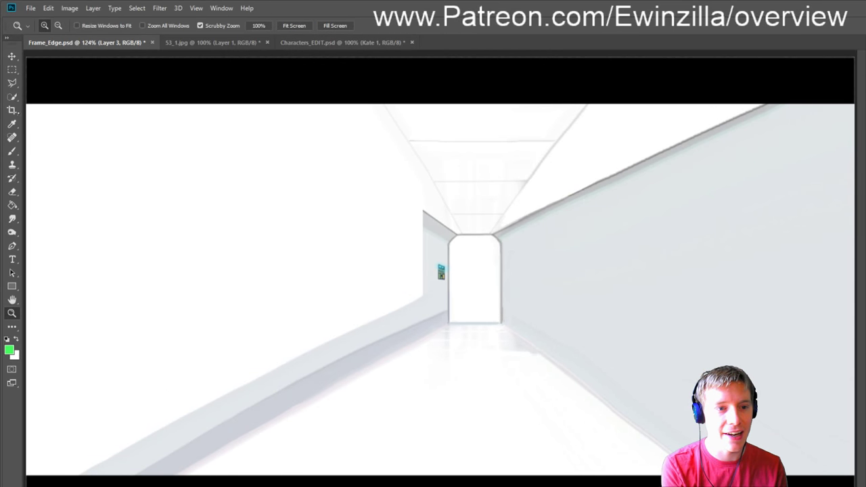
Step: With a larger Smudge brush, pull a wide grey band down-left across the lower left wall
left_click(11, 218)
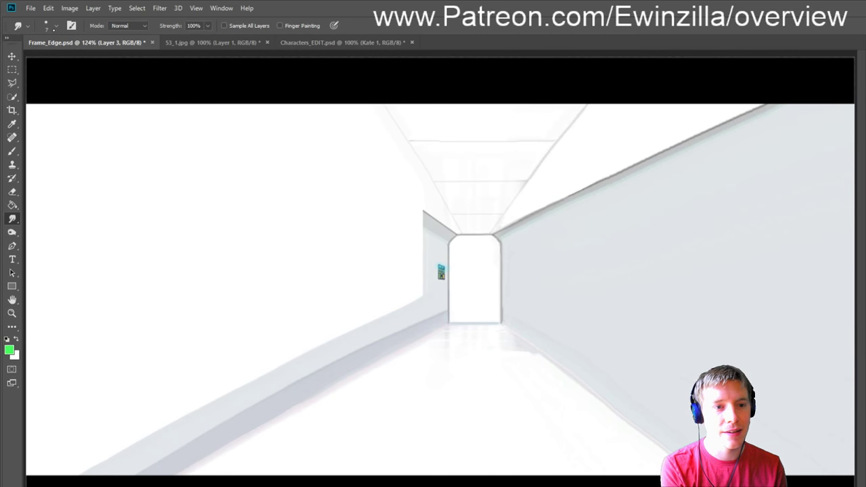
key("bracketright")
key("bracketright")
key("bracketright")
key("bracketright")
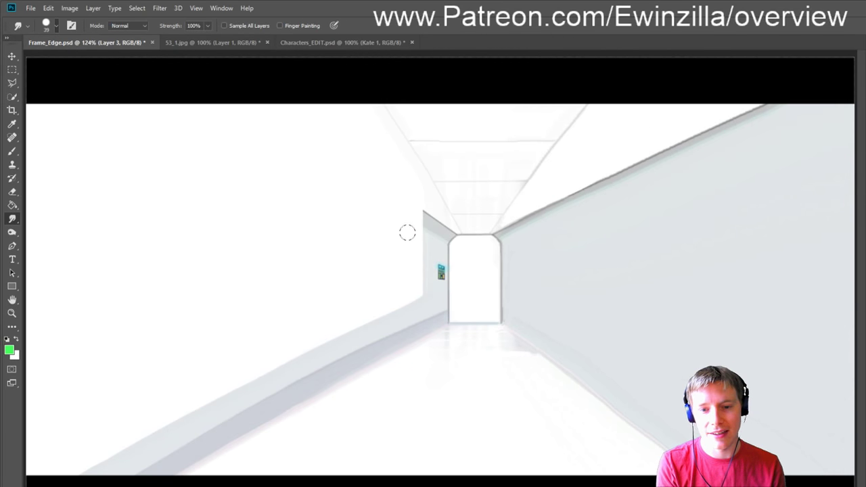
mouse_move(410, 244)
left_mouse_down()
mouse_move(320, 207)
mouse_move(404, 285)
mouse_move(408, 276)
mouse_move(401, 288)
mouse_move(212, 369)
mouse_move(244, 365)
mouse_move(95, 448)
left_mouse_up()
left_click_drag(226, 385, 2, 477)
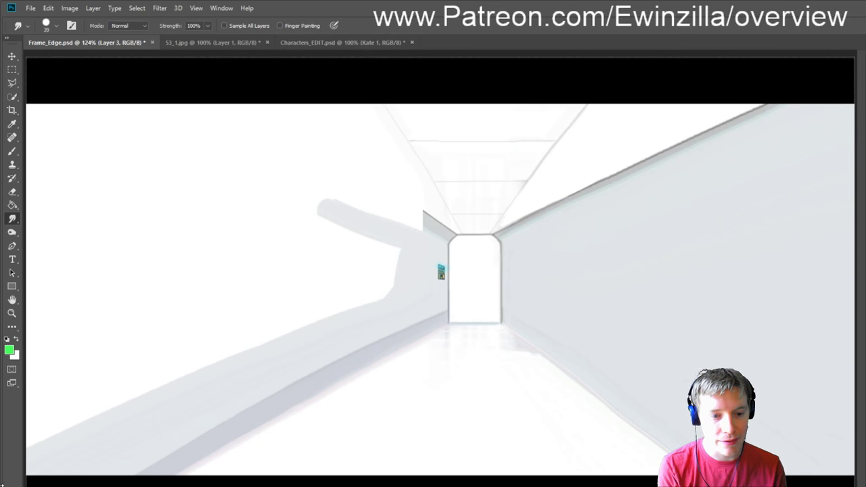
left_click_drag(360, 304, 79, 400)
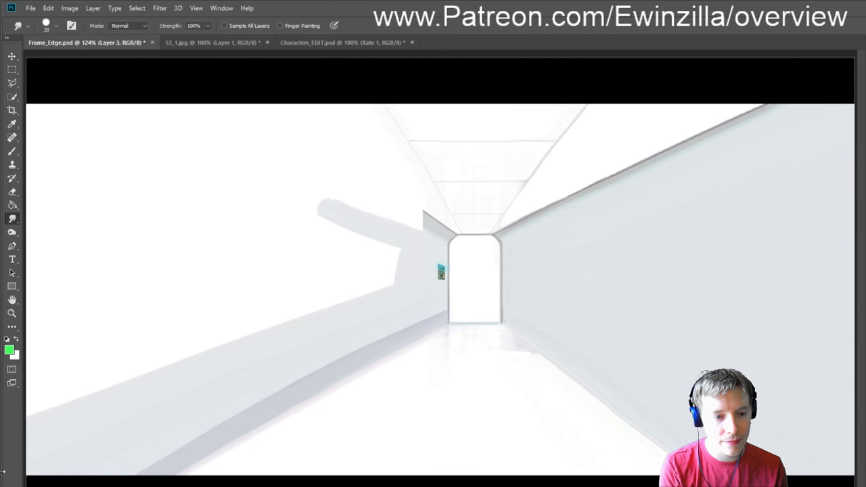
left_click_drag(379, 279, 31, 396)
left_click_drag(398, 252, 27, 389)
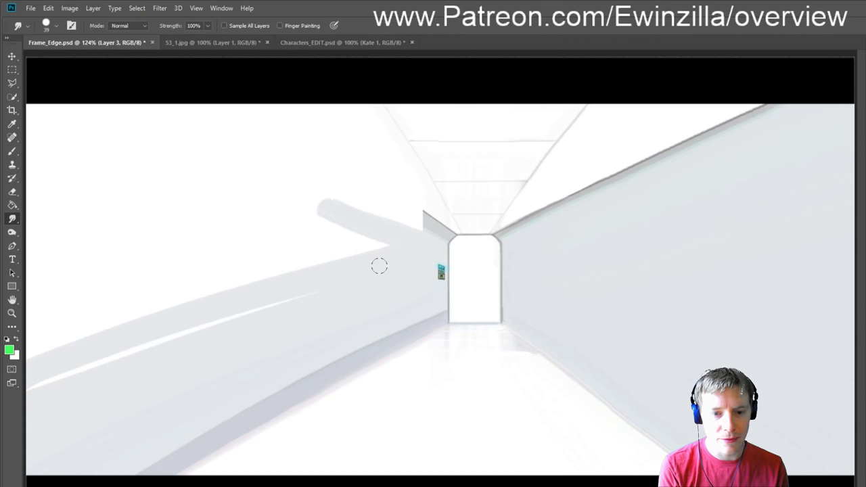
left_click_drag(392, 241, 32, 312)
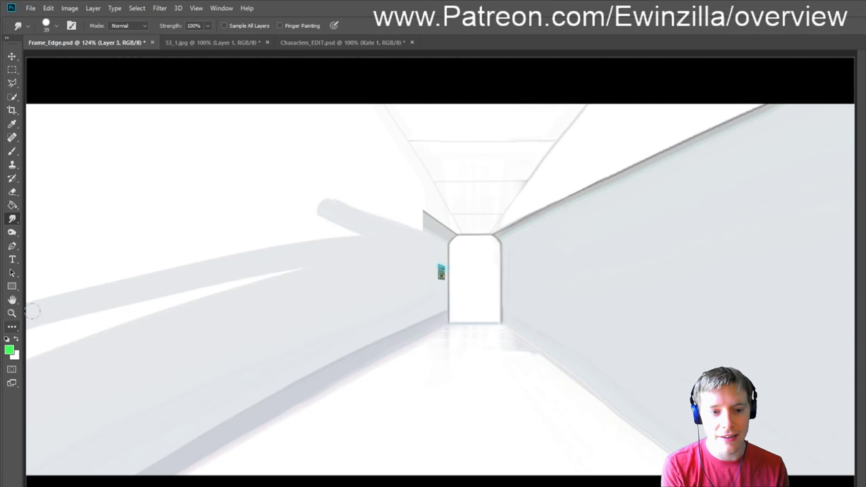
mouse_move(348, 254)
left_mouse_down()
mouse_move(19, 339)
mouse_move(41, 320)
left_mouse_up()
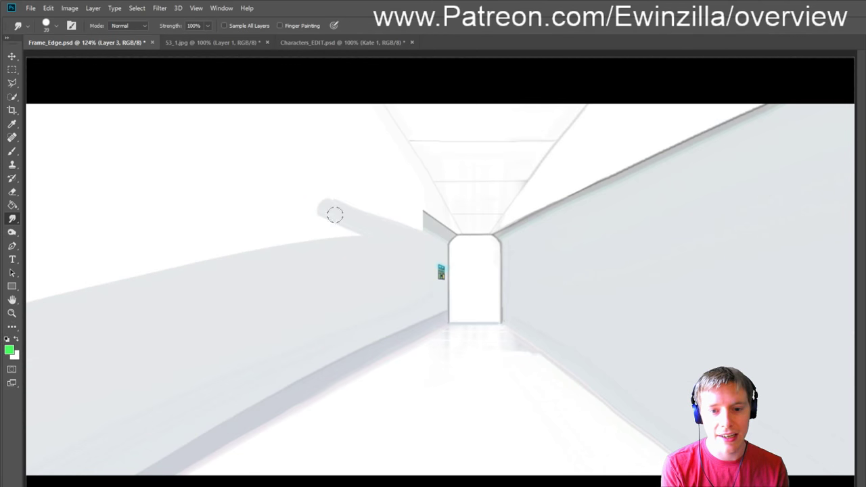
Step: Sweep grey up to the top-left edge and over the white wedges on the left
left_click_drag(364, 226, 61, 134)
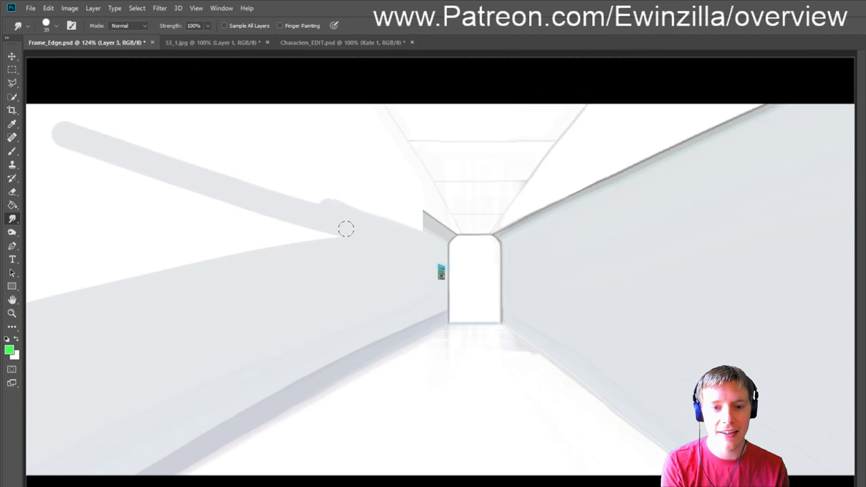
left_click_drag(346, 229, 34, 112)
left_click_drag(363, 219, 54, 104)
left_click_drag(348, 235, 48, 246)
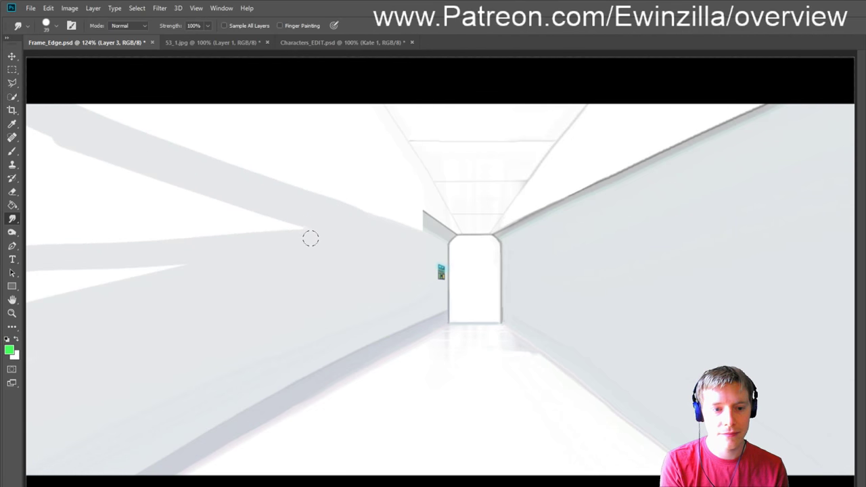
left_click_drag(311, 239, 30, 280)
left_click_drag(329, 224, 30, 237)
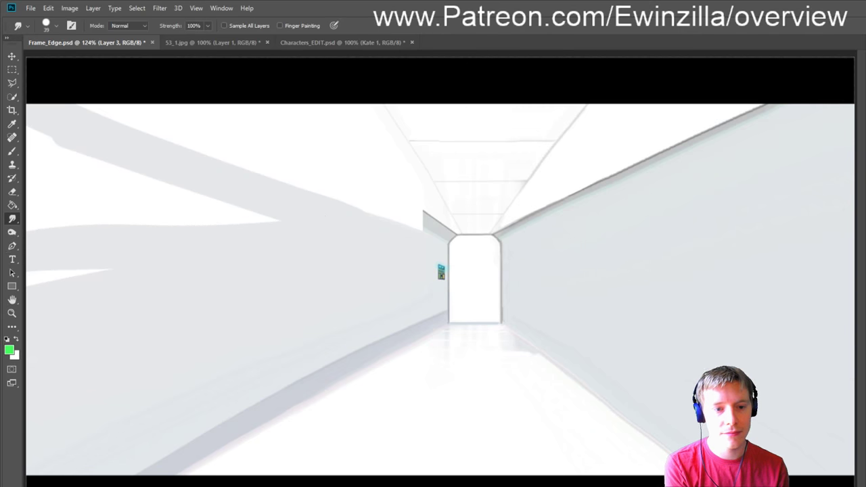
left_click_drag(112, 273, 31, 275)
Step: Smudge away the remaining upper-left white wedges and streaks
left_click_drag(284, 212, 14, 139)
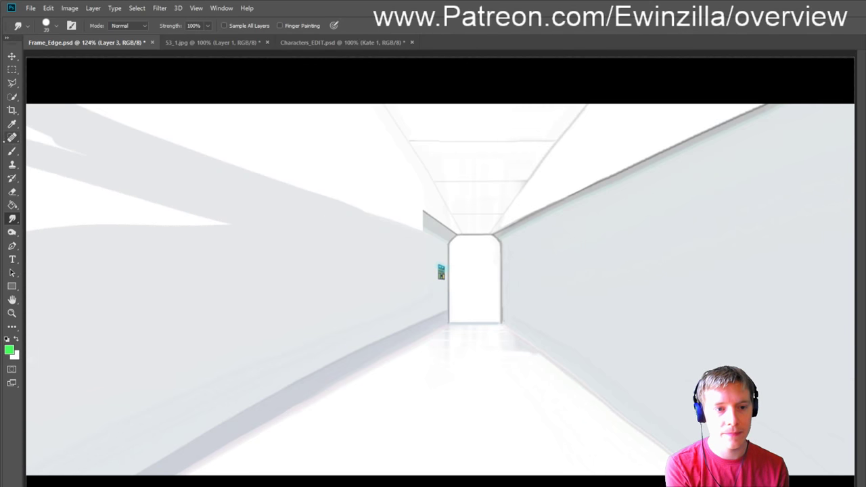
left_click_drag(187, 193, 27, 130)
left_click_drag(266, 230, 30, 218)
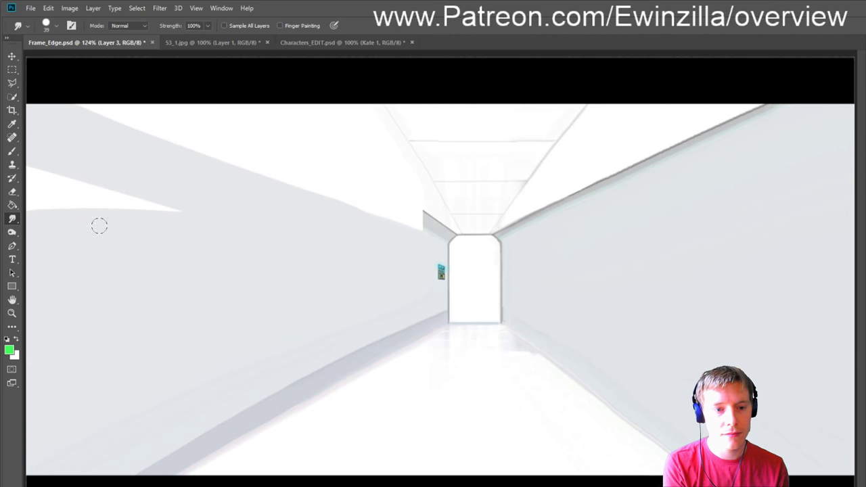
left_click_drag(182, 211, 35, 170)
left_click_drag(170, 220, 27, 207)
mouse_move(124, 201)
left_mouse_down()
mouse_move(27, 193)
mouse_move(31, 204)
left_mouse_up()
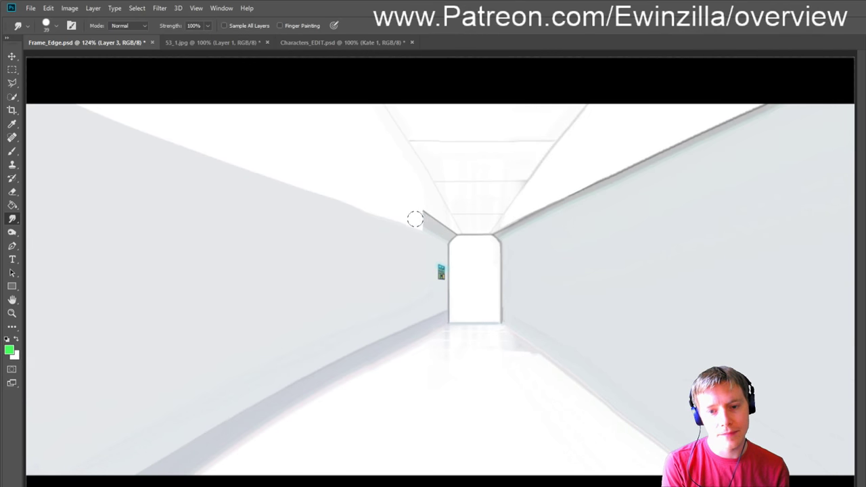
Step: Reshape the grey ceiling edge diagonally from the corridor corner, undoing stray strokes
key("ctrl+z")
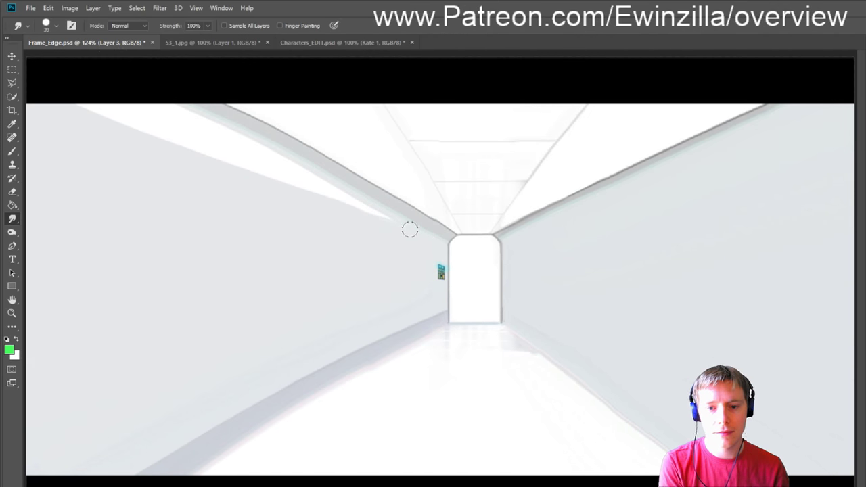
left_click_drag(400, 210, 93, 77)
left_click_drag(410, 216, 102, 59)
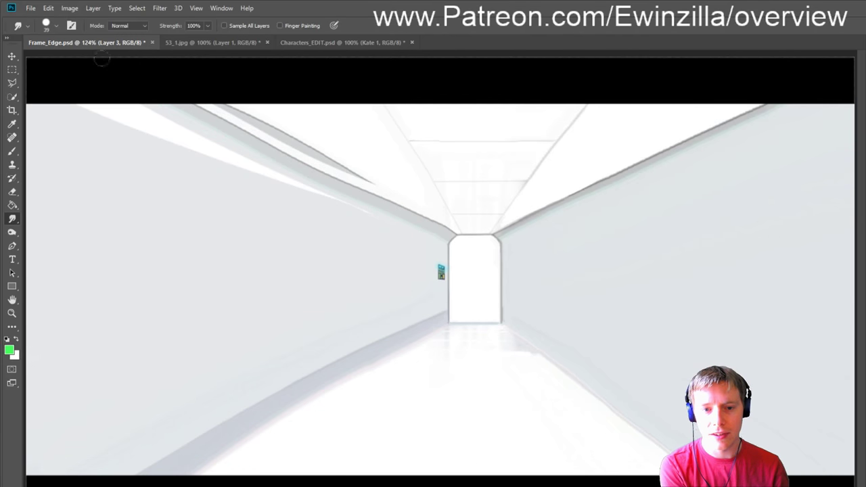
left_click_drag(433, 226, 214, 109)
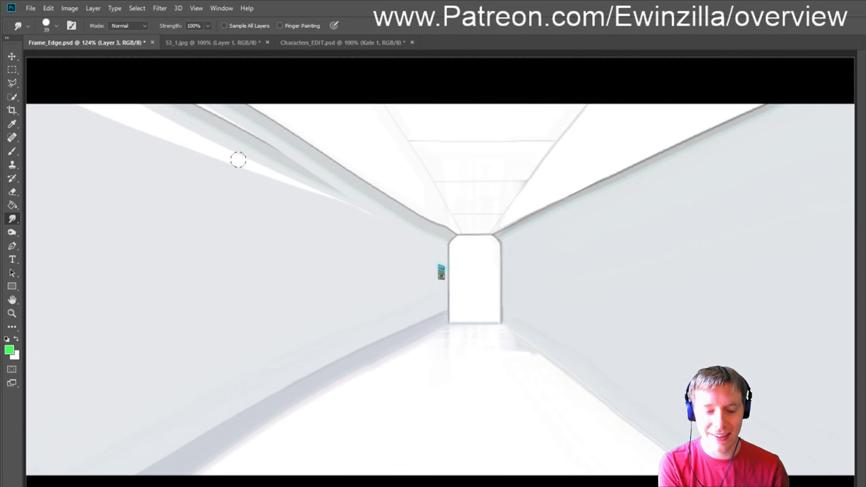
key("ctrl+z")
key("ctrl+z")
left_click_drag(422, 228, 335, 166)
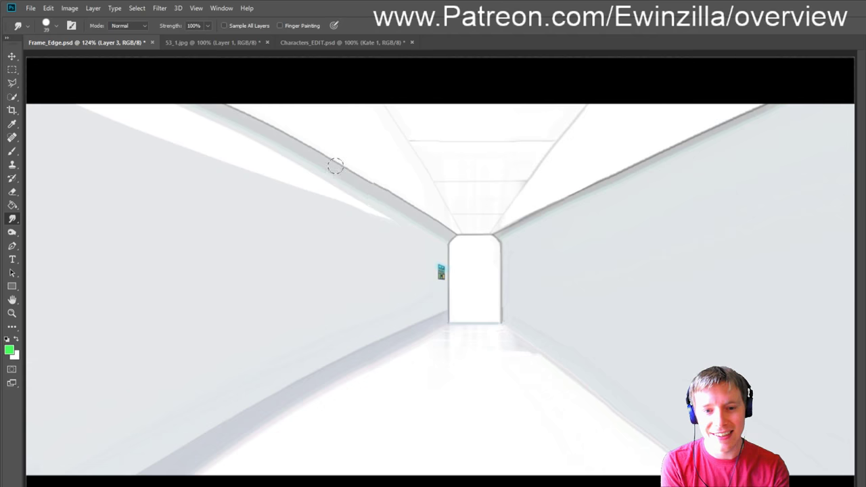
key("ctrl+z")
left_click_drag(368, 215, 205, 136)
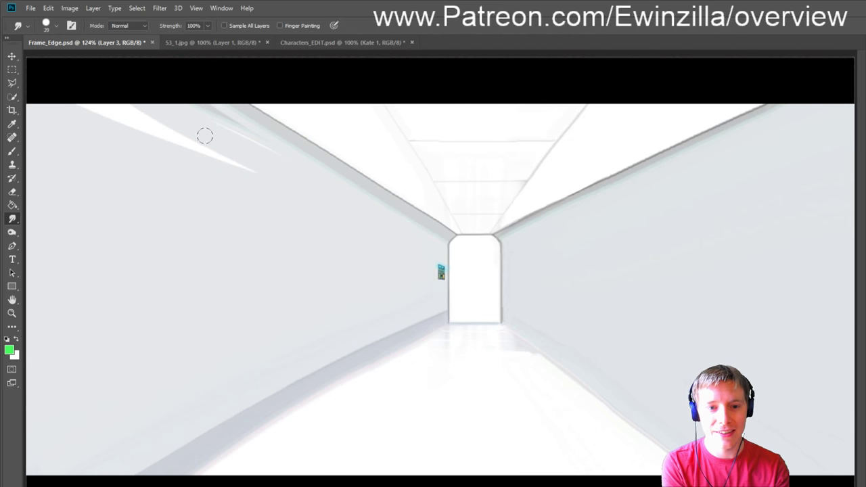
key("ctrl+z")
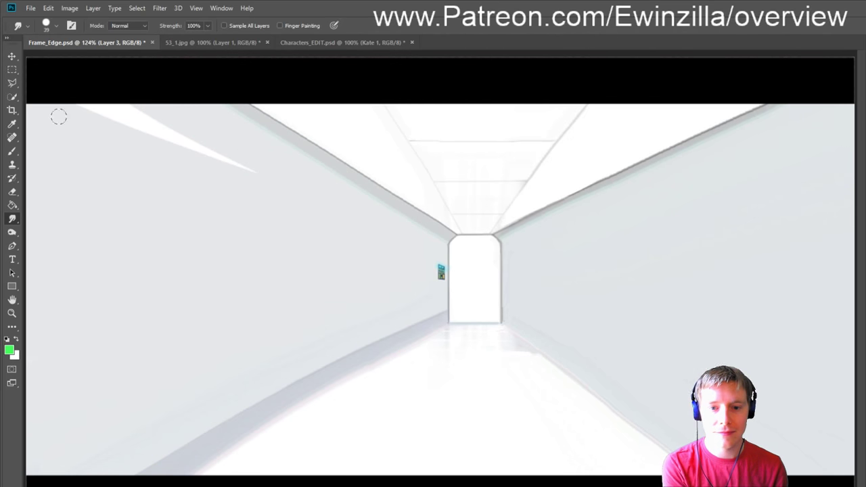
Step: Undo the stray white streak, then soften the left and right corridor floor edges
key("ctrl+z")
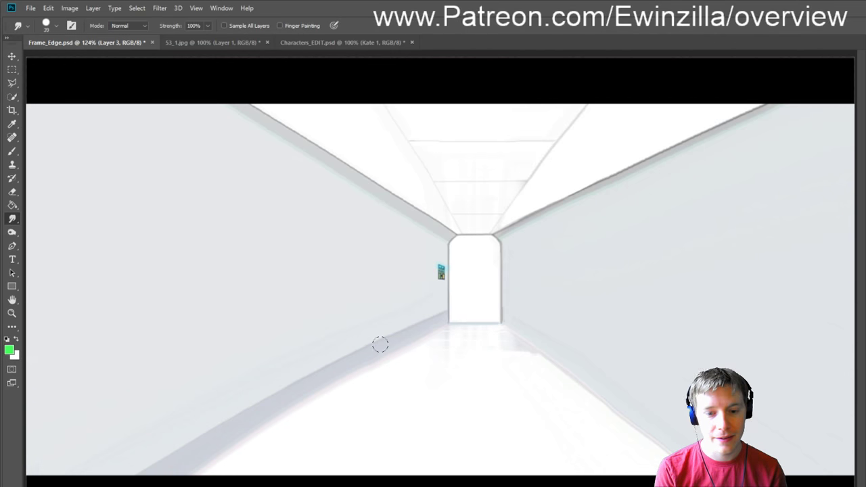
left_click_drag(250, 431, 146, 479)
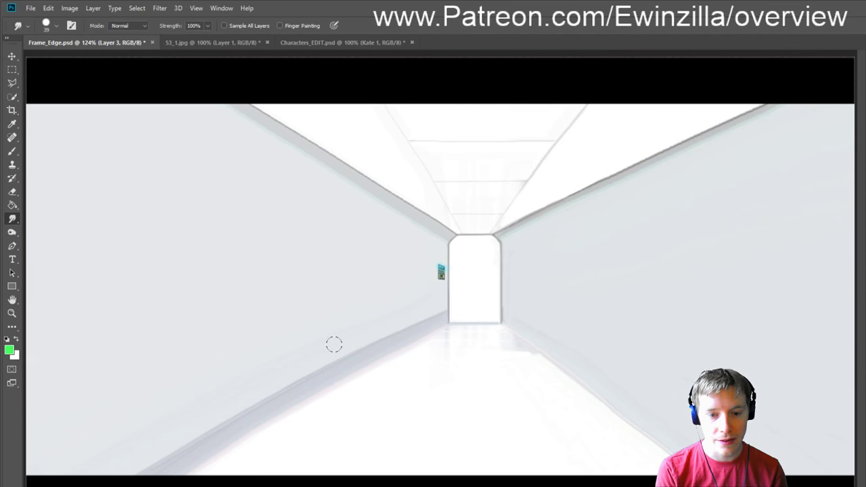
left_click_drag(333, 345, 139, 473)
left_click_drag(252, 408, 142, 472)
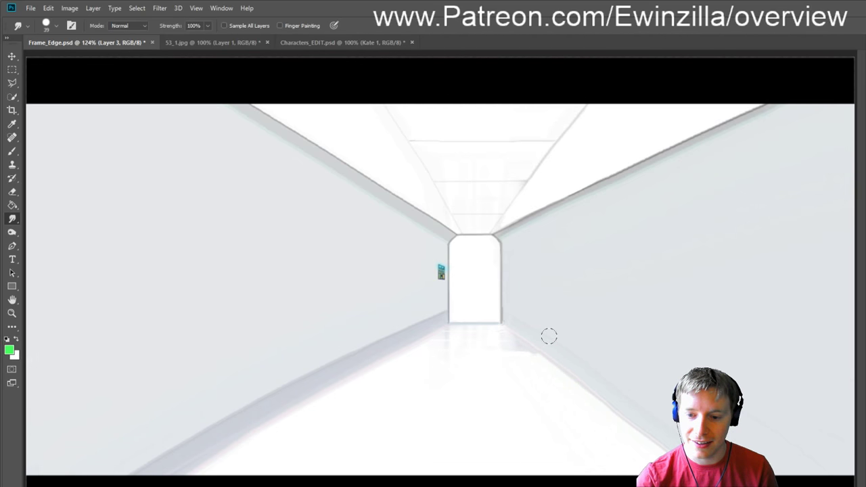
left_click_drag(568, 365, 648, 432)
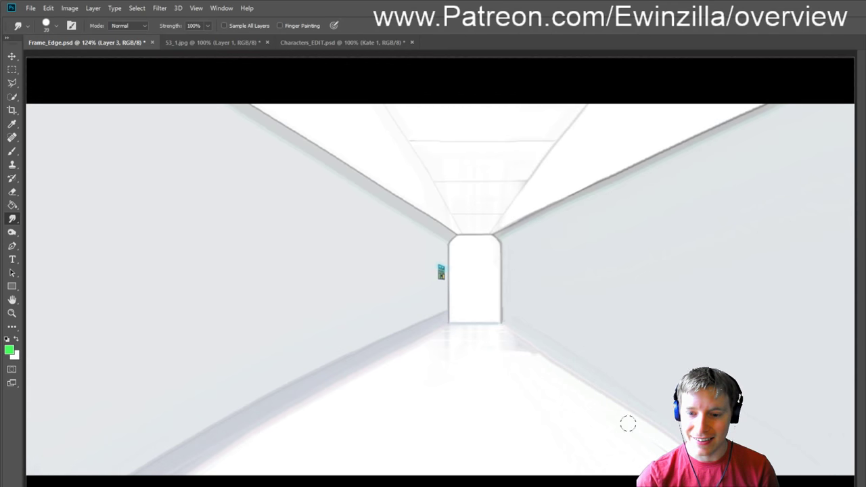
left_click_drag(559, 356, 648, 431)
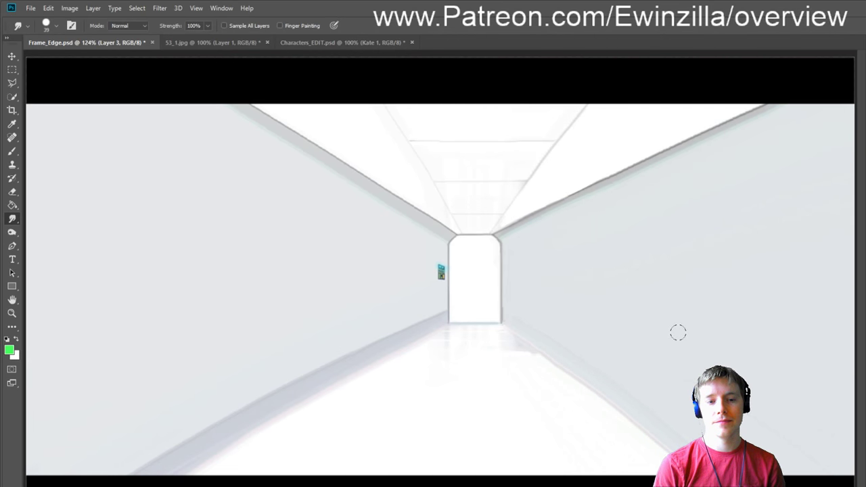
Step: Trial-scale the corridor layer to about 145% and reposition it, then cancel the transform
key("v")
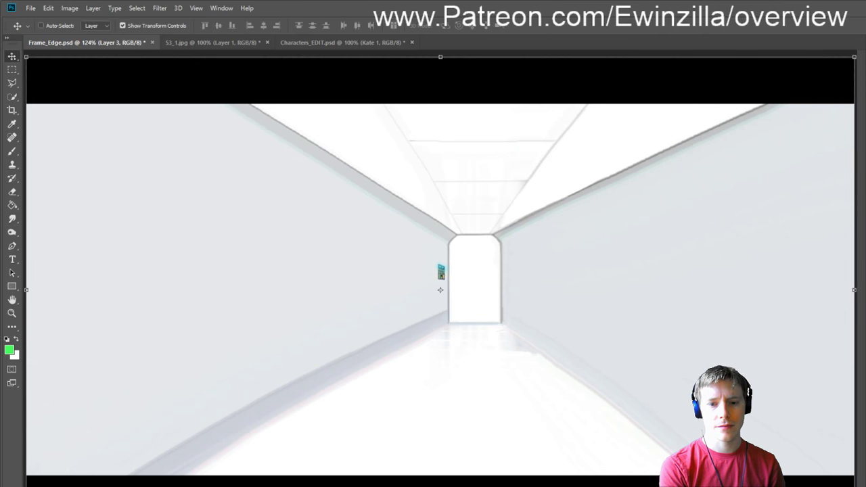
left_click_drag(212, 172, 387, 256)
left_click_drag(203, 139, 3, 13)
left_click_drag(203, 128, 368, 255)
left_click_drag(166, 157, 11, 70)
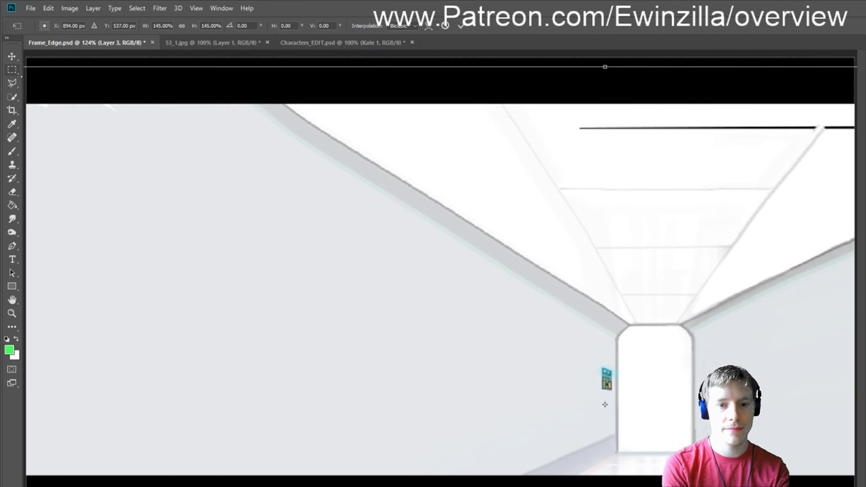
left_click_drag(284, 247, 299, 163)
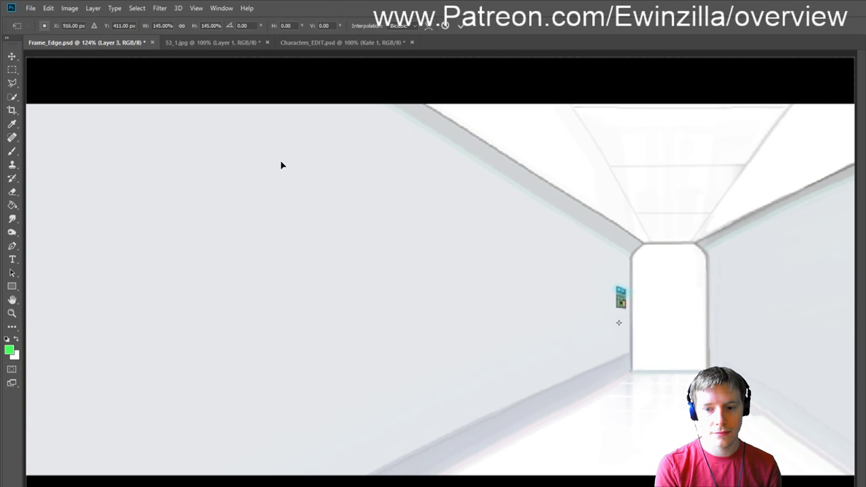
key("z")
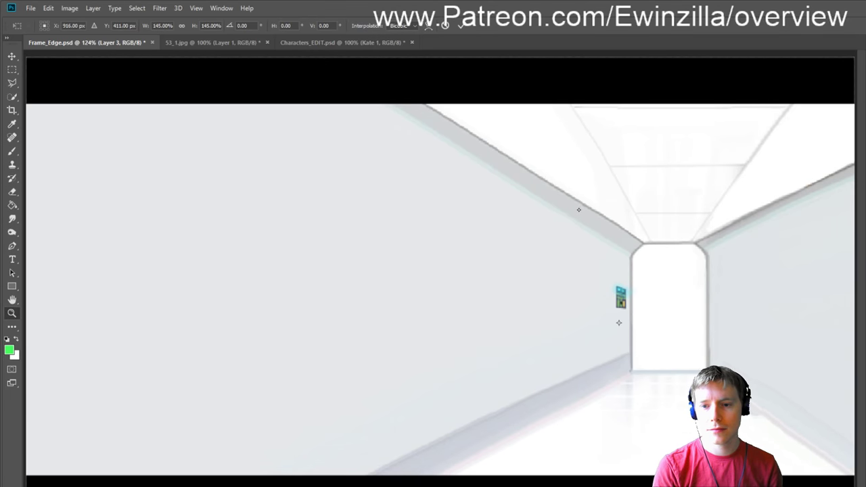
key("Escape")
Step: Scale the corridor layer to about 125%, commit, shift it up-left, and zoom to 200%
key("v")
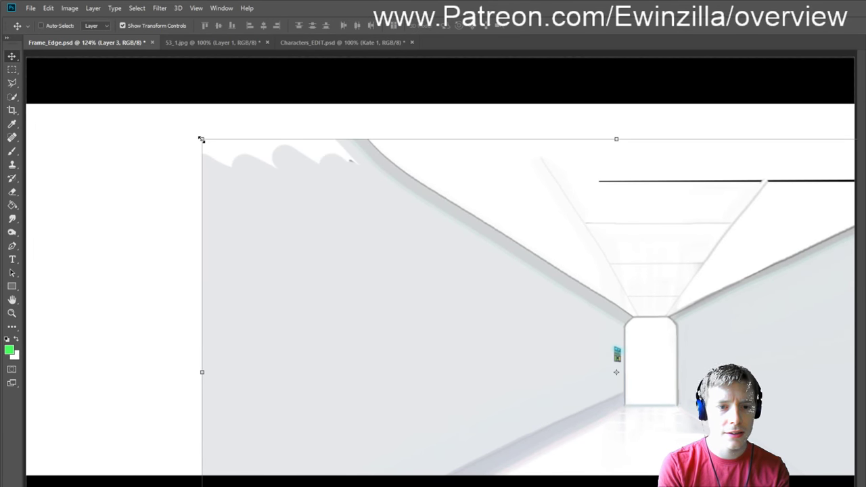
left_click_drag(201, 138, 23, 2)
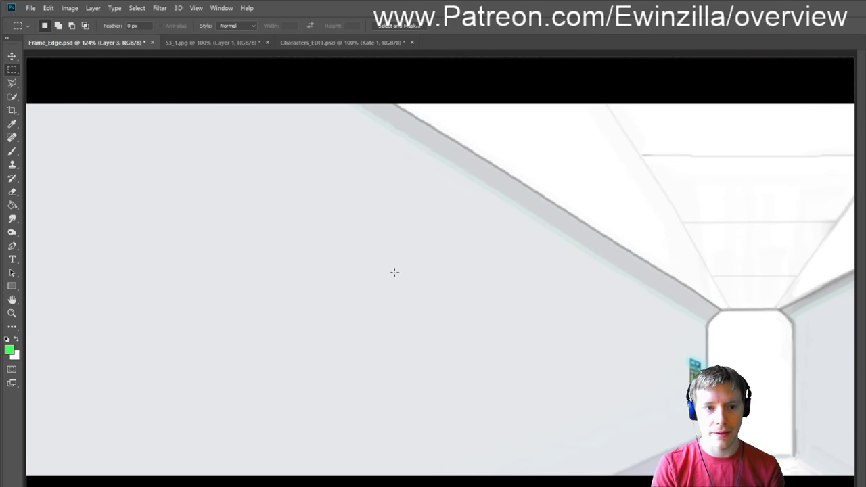
key("Return")
left_click_drag(551, 350, 484, 280)
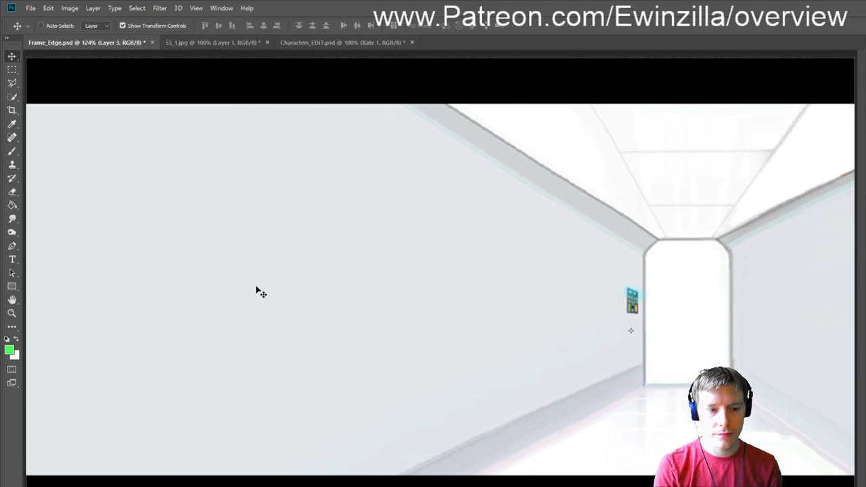
key("z")
left_click(789, 342)
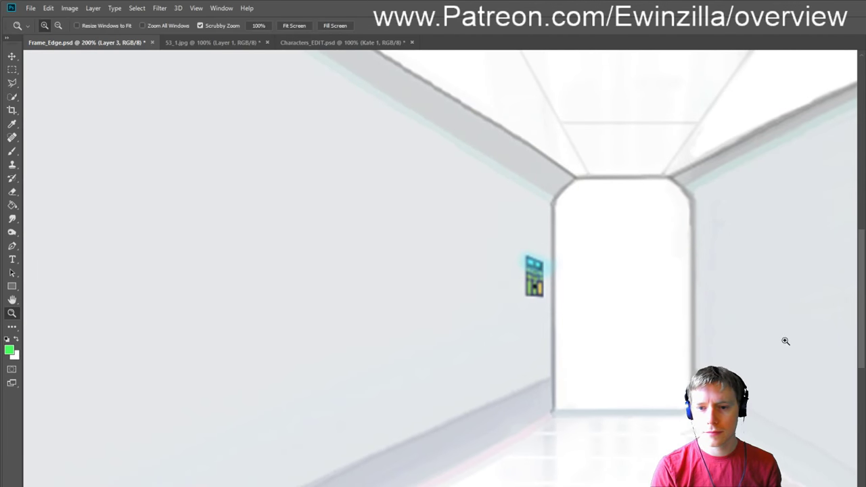
Step: Polygonal-lasso a tall narrow strip down the doorway's left side
key("l")
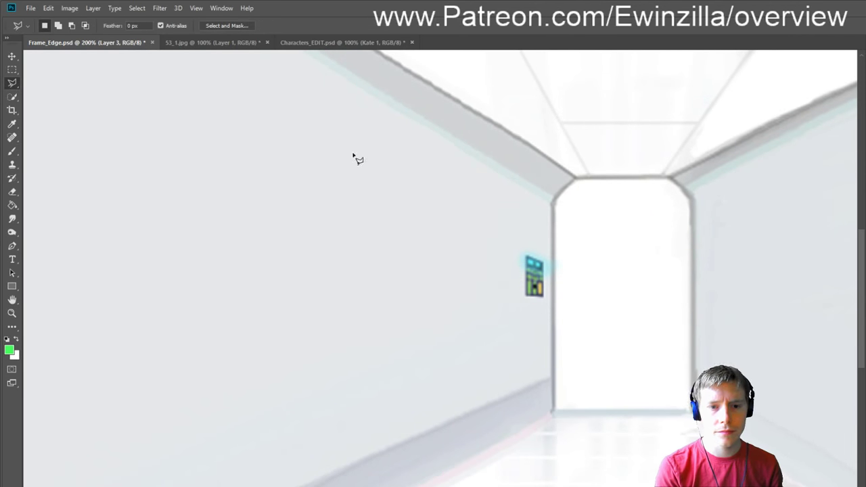
left_click(583, 190)
left_click(565, 205)
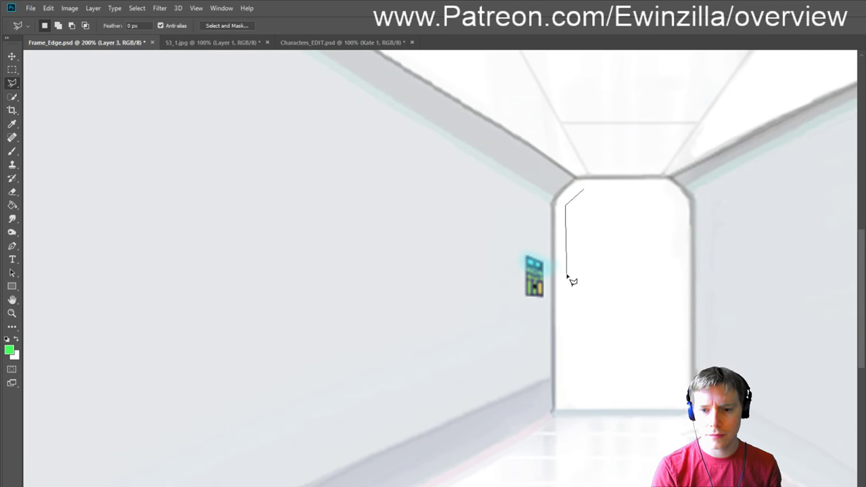
left_click(565, 280)
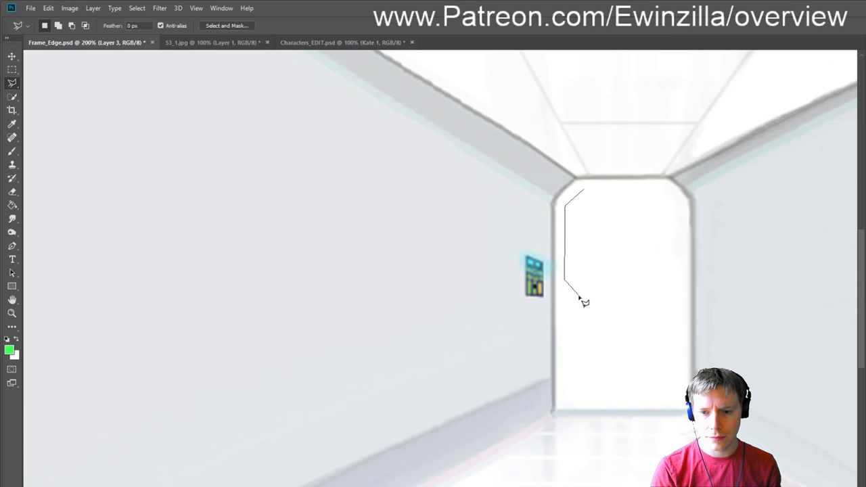
left_click(578, 295)
left_click(578, 404)
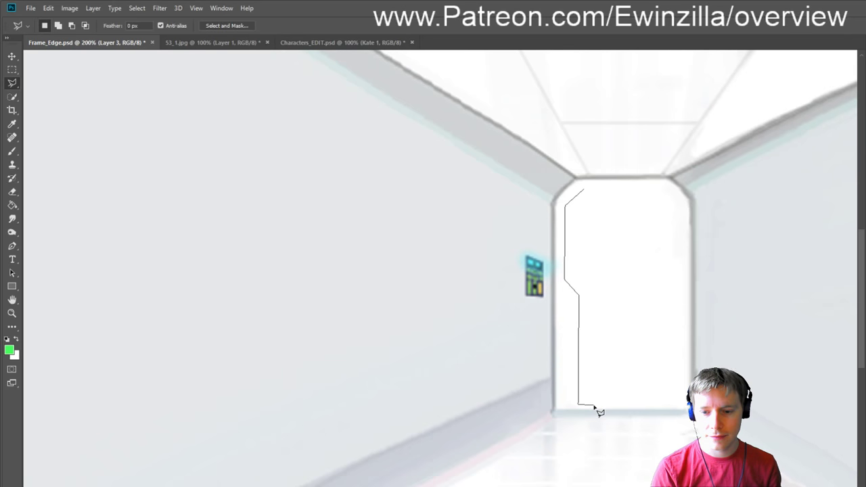
left_click(594, 405)
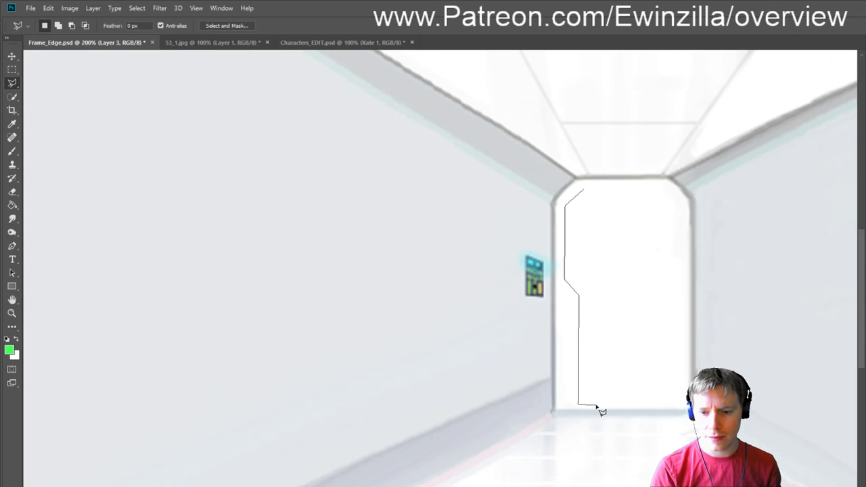
double_click(596, 190)
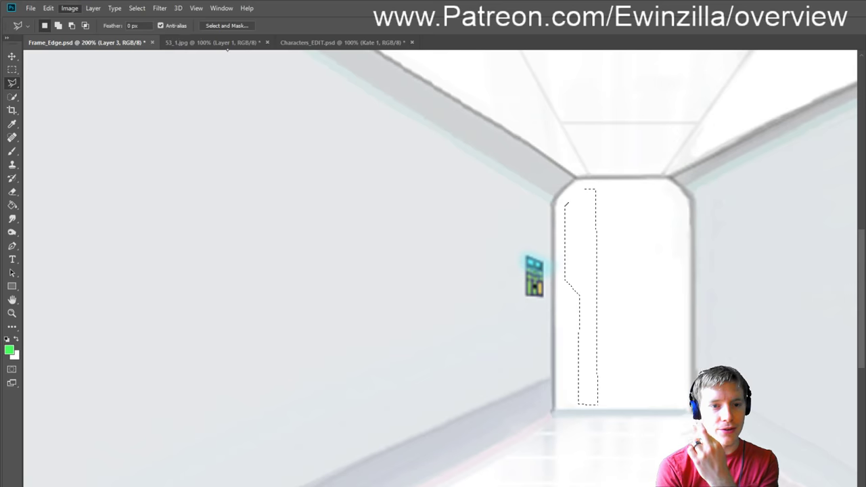
Step: Fill the doorway strip with a sampled light grey
key("i")
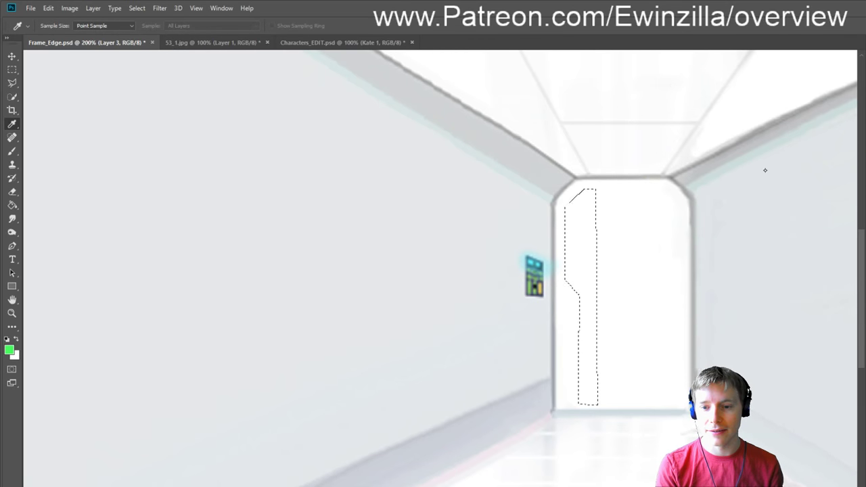
key("Delete")
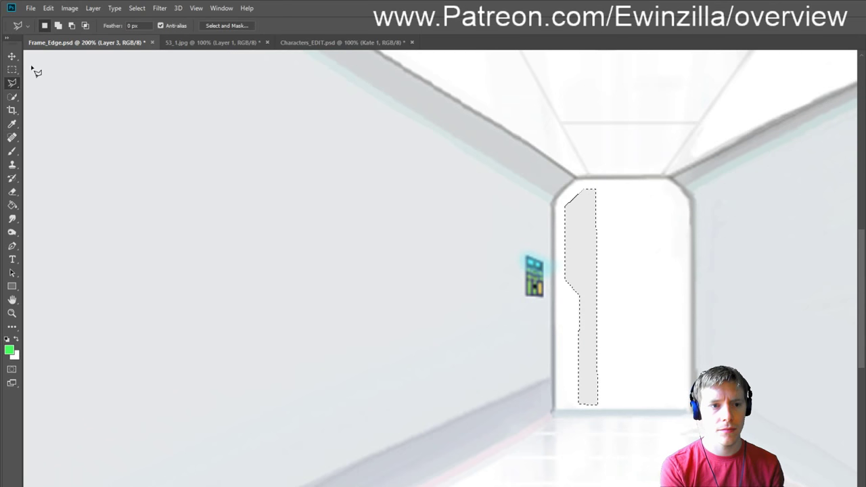
left_click(12, 70)
left_click(12, 82)
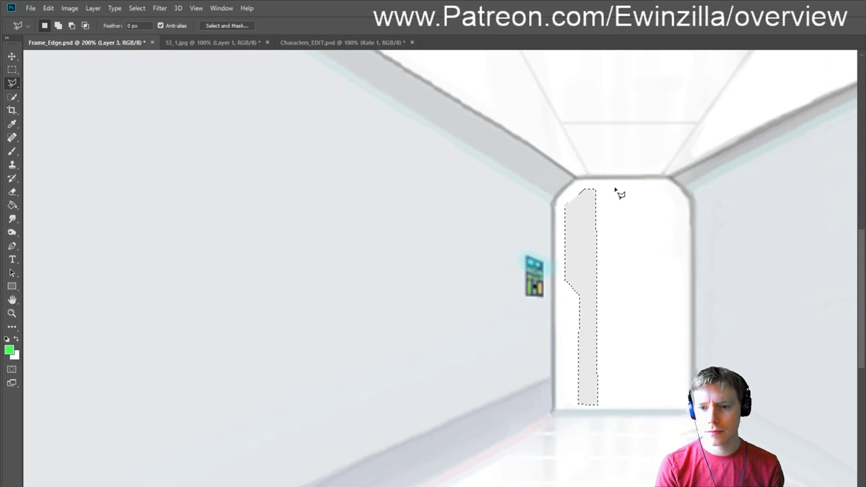
Step: Outline the middle door panel and fill it with a sampled grey using Alt+Backspace
left_click(606, 405)
left_click(632, 405)
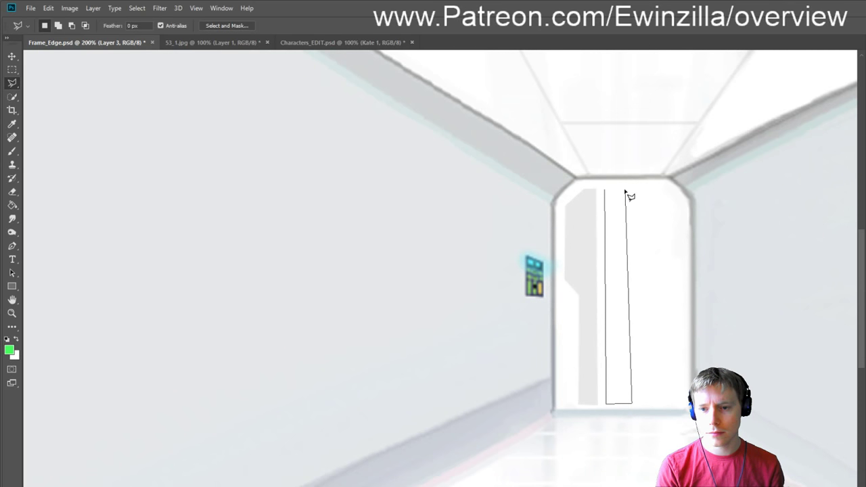
left_click(607, 191)
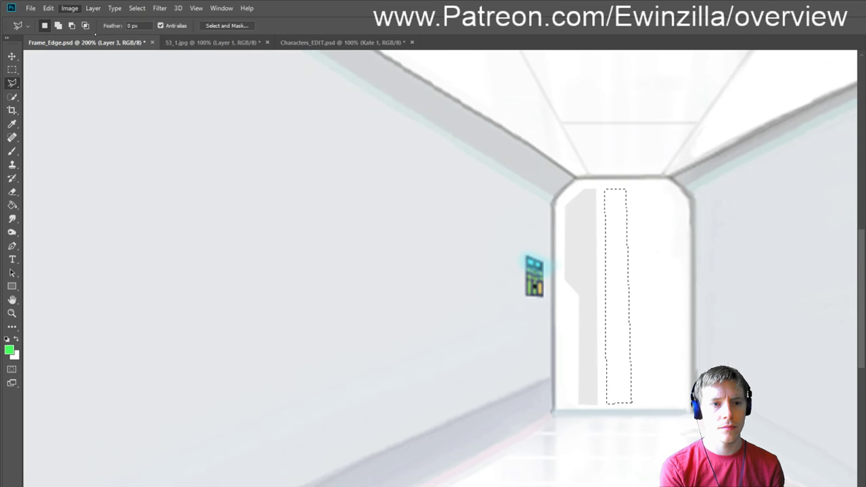
key("i")
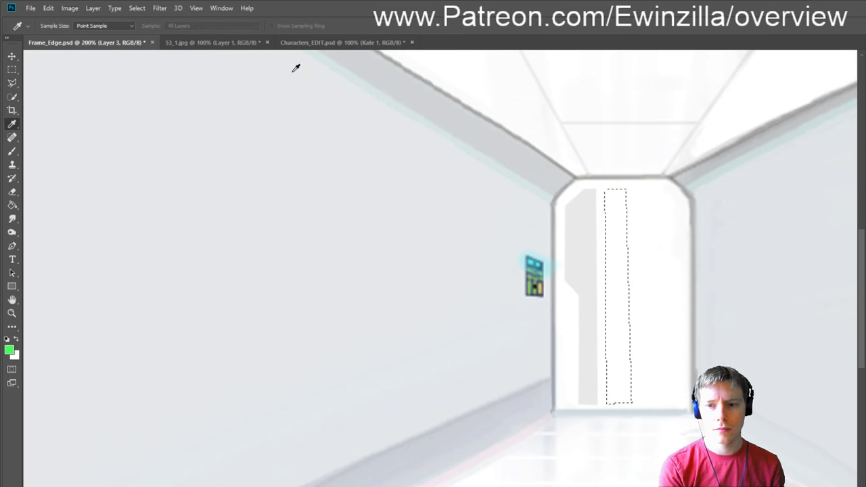
left_click(769, 169)
key("alt+BackSpace")
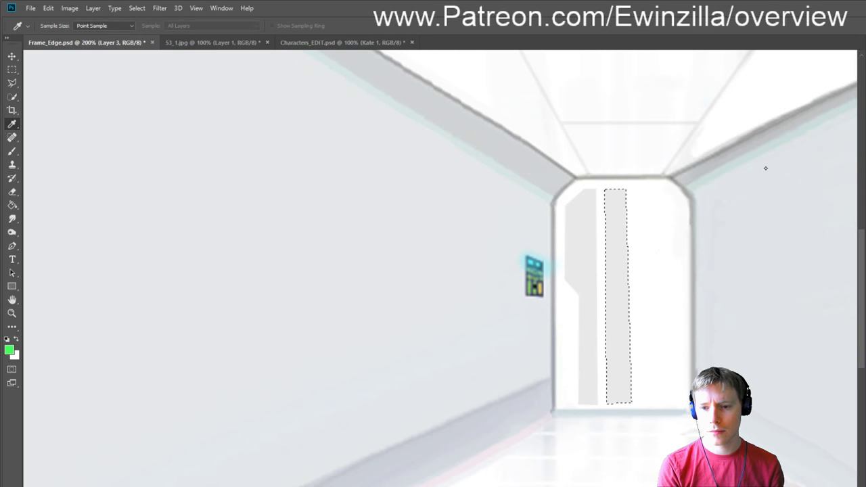
left_click(766, 168)
key("alt+BackSpace")
left_click(770, 166)
key("alt+BackSpace")
left_click(769, 168)
key("alt+BackSpace")
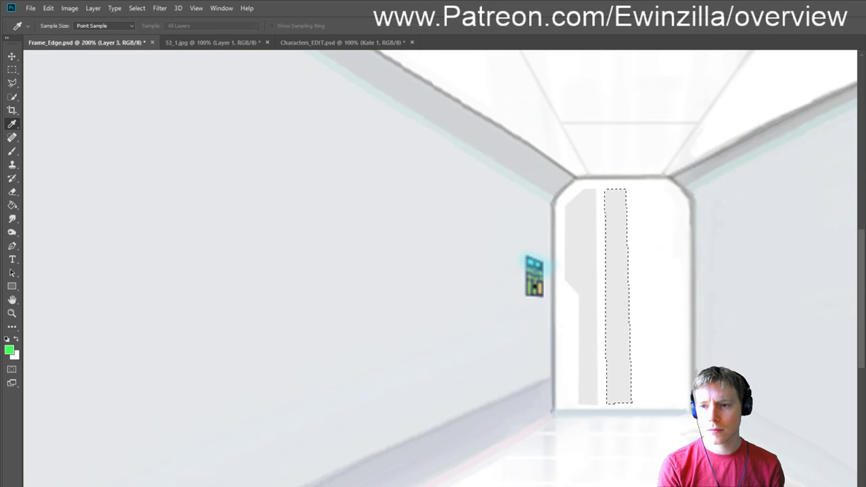
Step: Outline the right door panel with an angled top corner and a step narrowing partway down
key("m")
key("l")
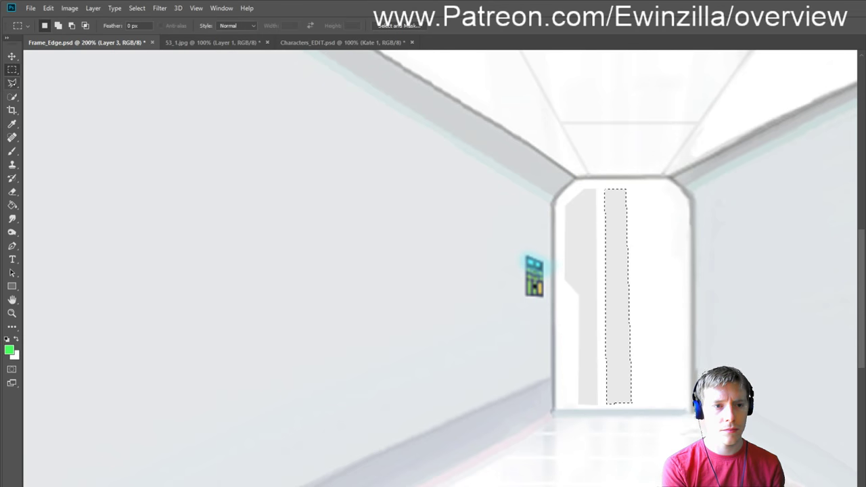
left_click(634, 190)
left_click(662, 191)
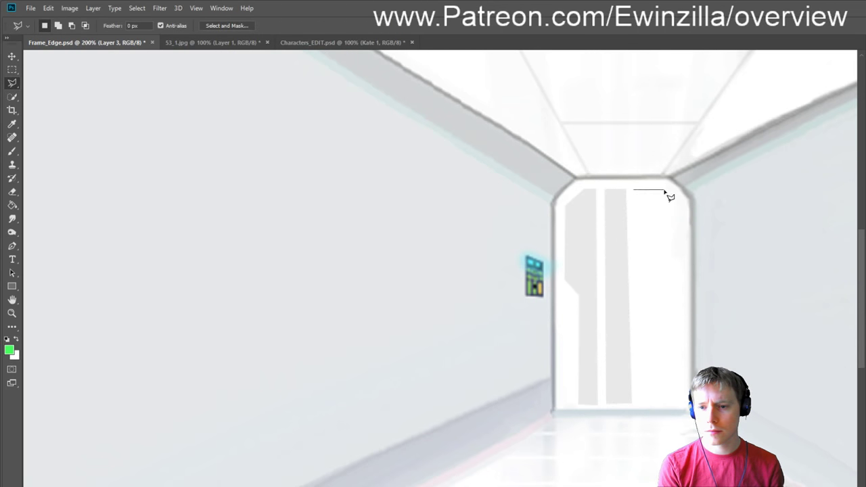
left_click(673, 204)
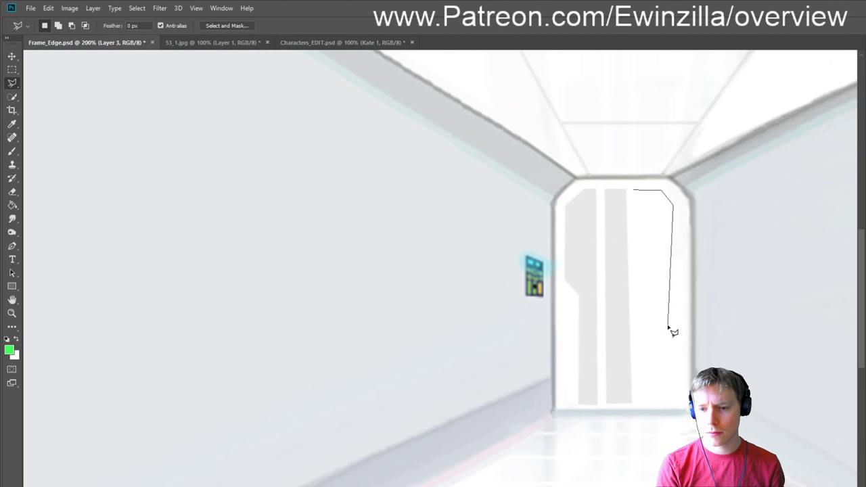
left_click(672, 298)
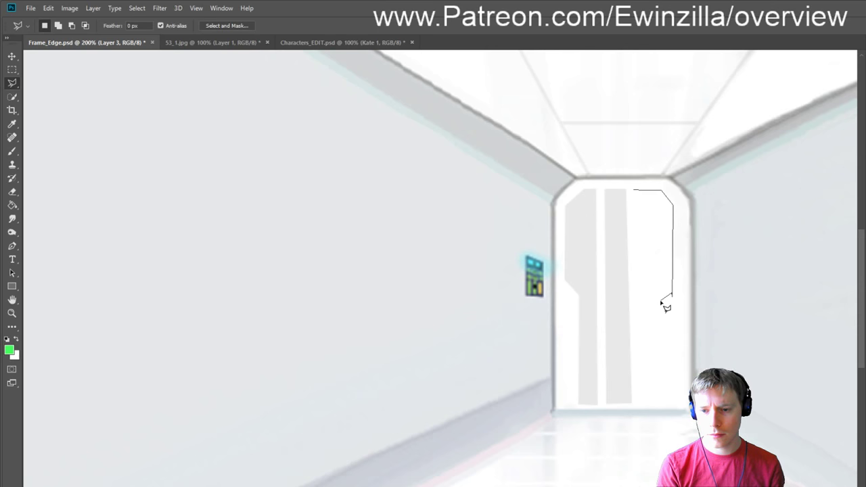
left_click(661, 303)
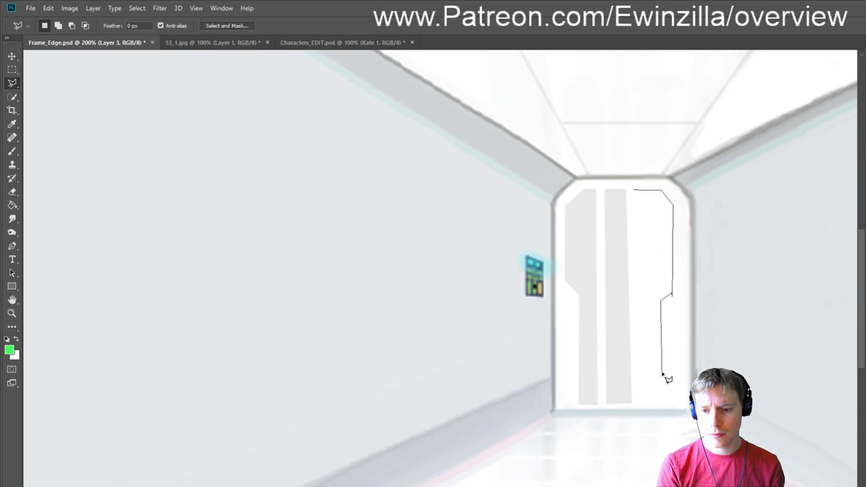
left_click(640, 402)
left_click(636, 192)
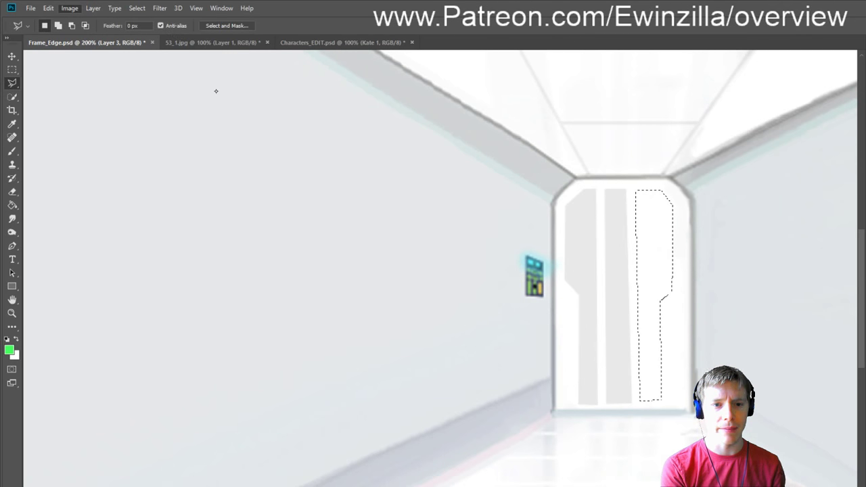
Step: Deselect with Ctrl+D once the right panel is finished
key("i")
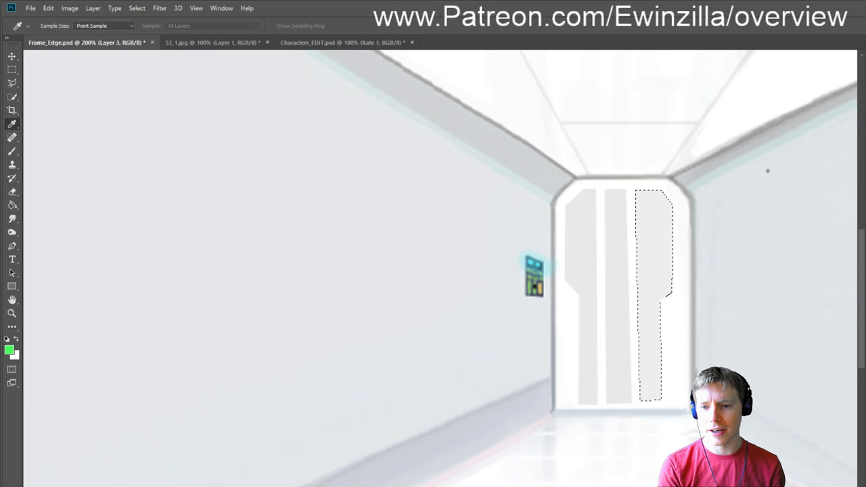
key("l")
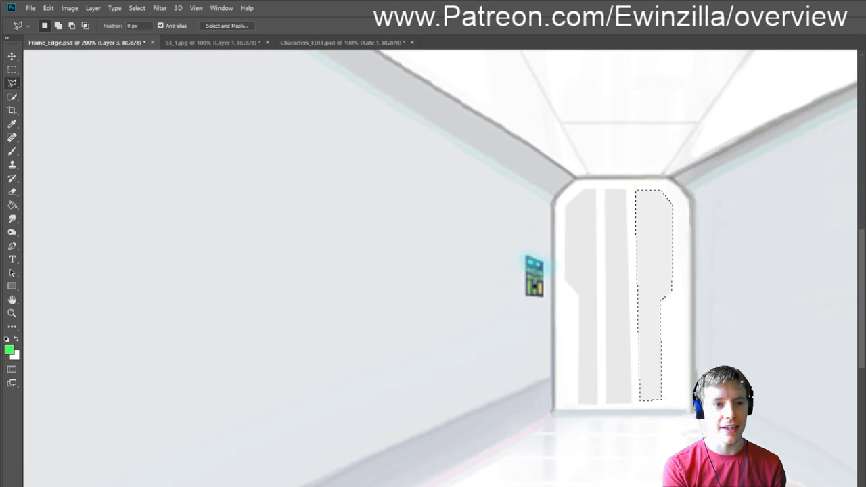
key("m")
key("ctrl+d")
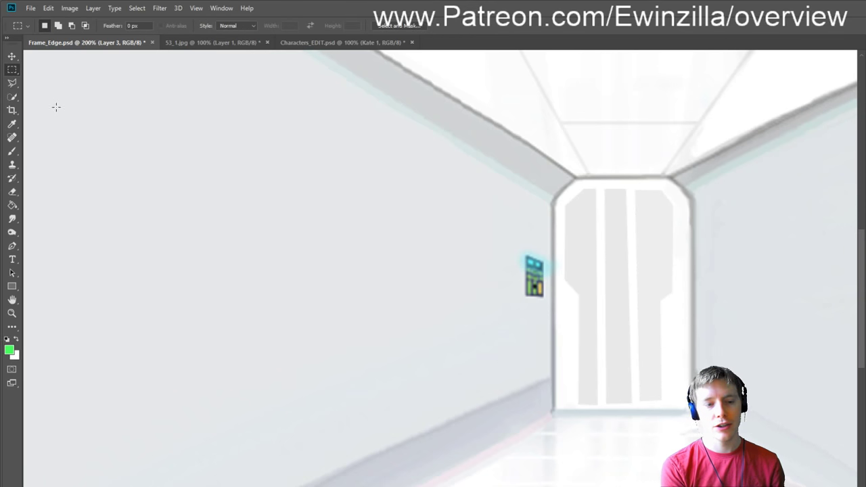
Step: Paint a short black handle stroke on the door's right edge, then fit the image on screen
key("b")
key("i")
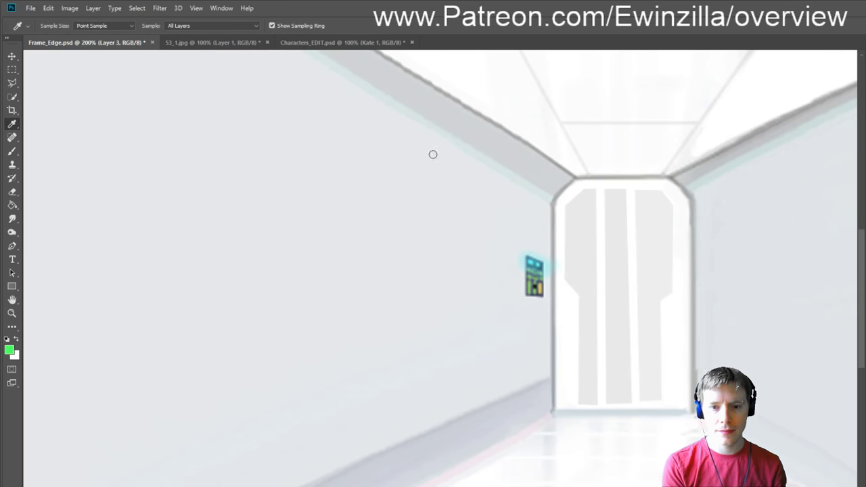
key("d")
key("b")
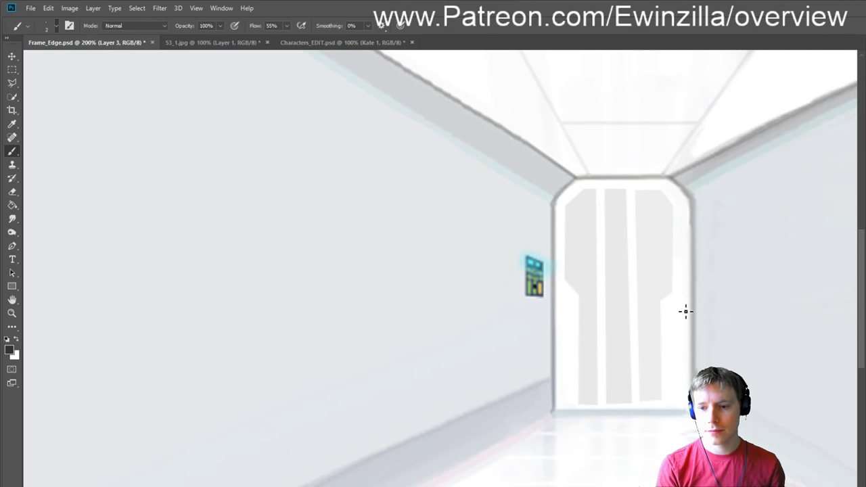
left_click_drag(683, 304, 669, 302)
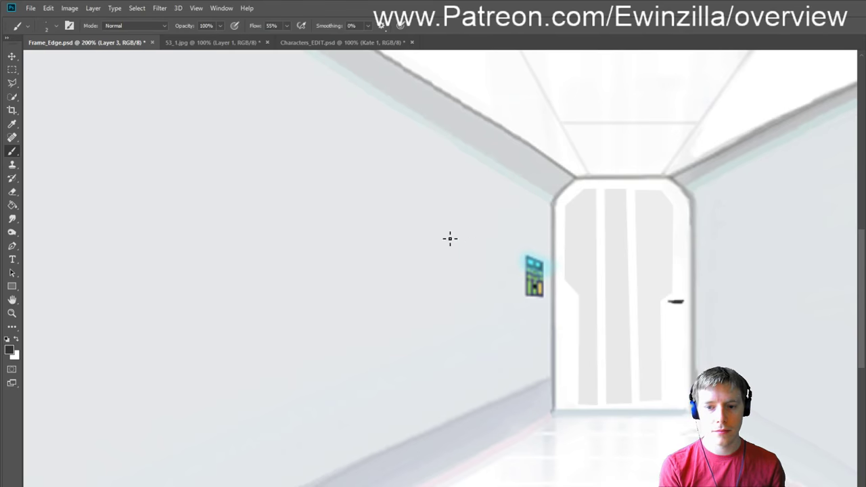
left_click(12, 314)
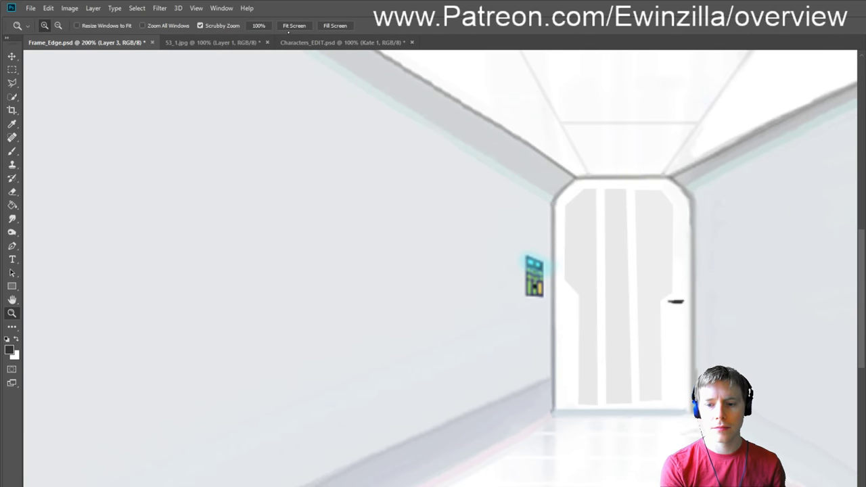
left_click(295, 27)
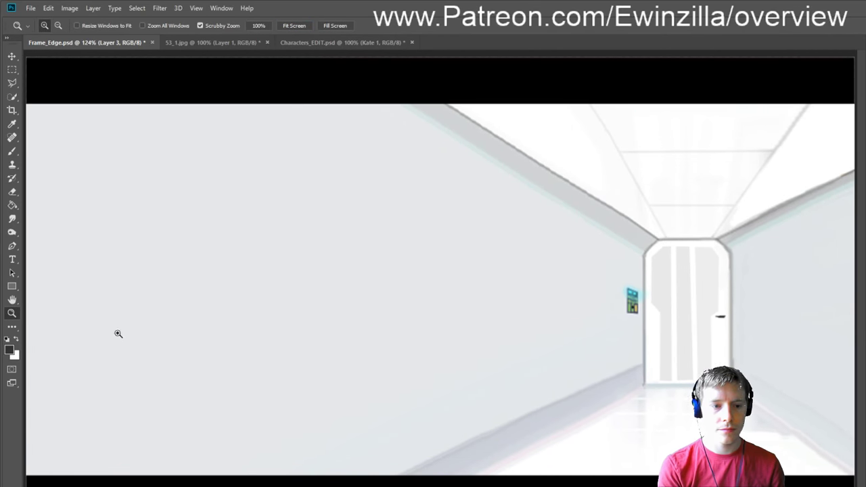
Step: Draw 2 px lines at 51% opacity along the right floor-wall edge and the door's bottom edge
left_click(12, 286)
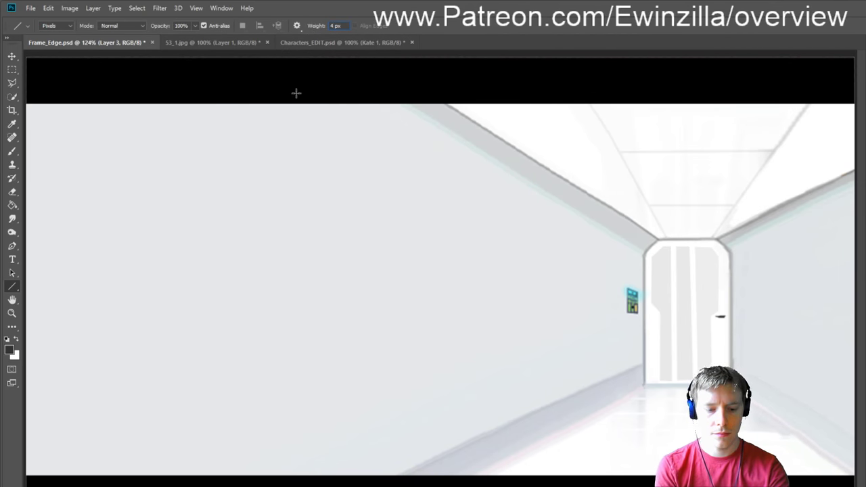
type("2")
key("Return")
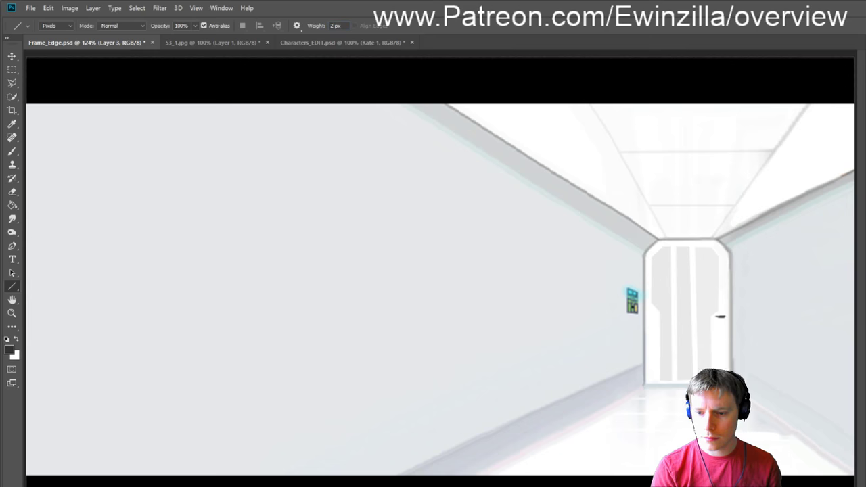
left_click_drag(731, 387, 854, 471)
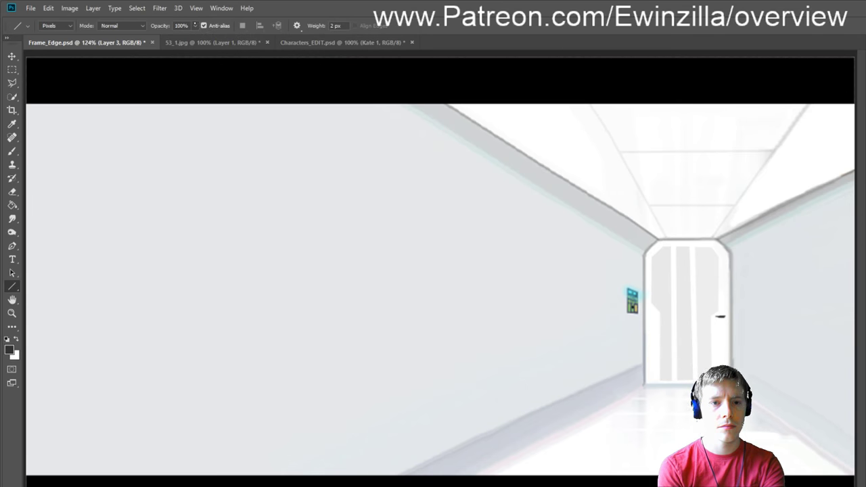
key("5")
key("1")
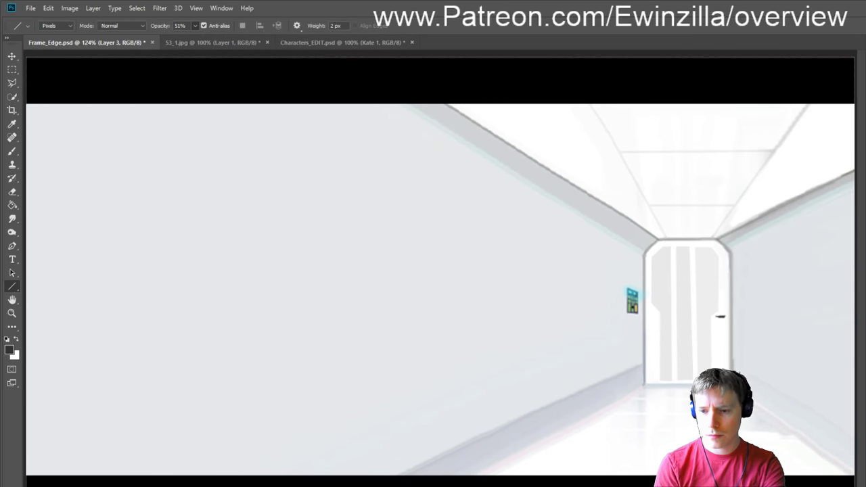
left_click_drag(731, 384, 859, 481)
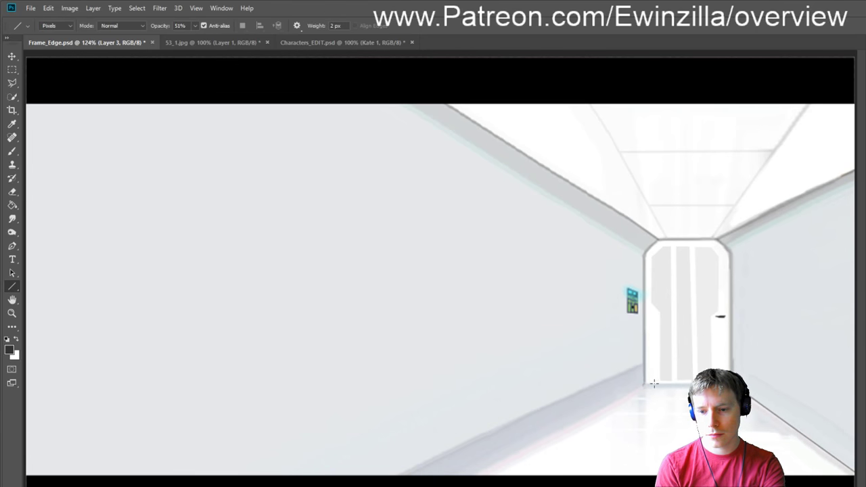
left_click_drag(644, 383, 731, 383)
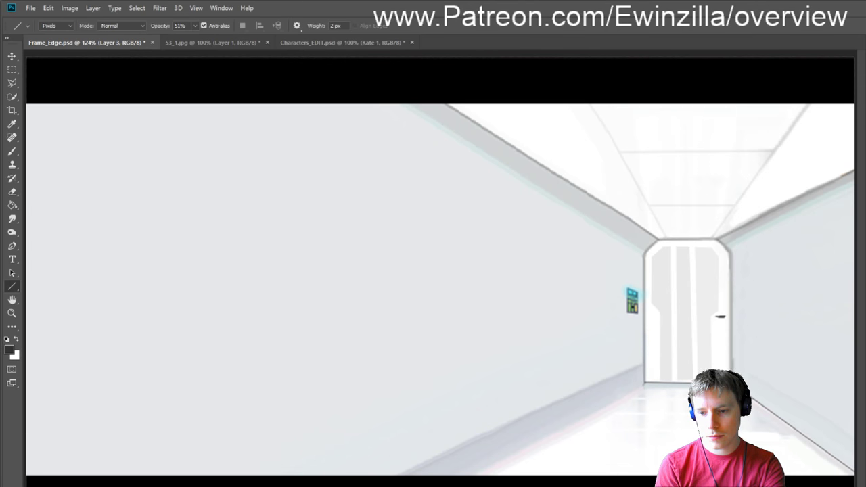
left_click_drag(730, 384, 647, 388)
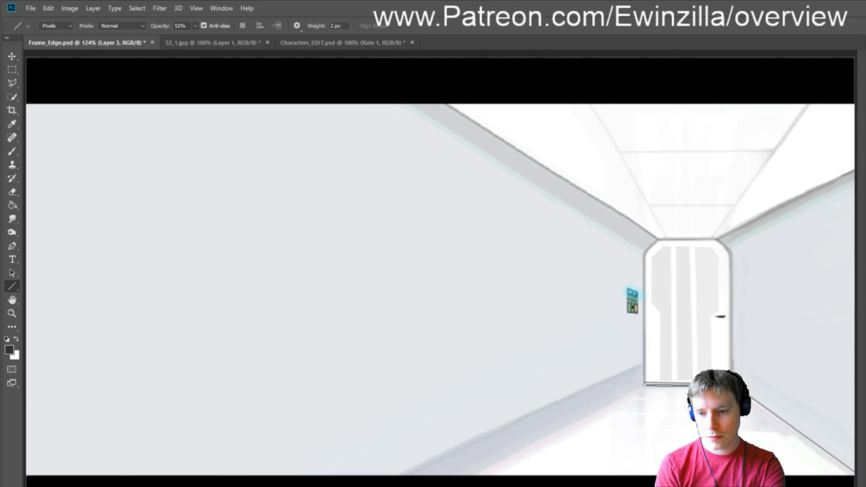
key("ctrl+z")
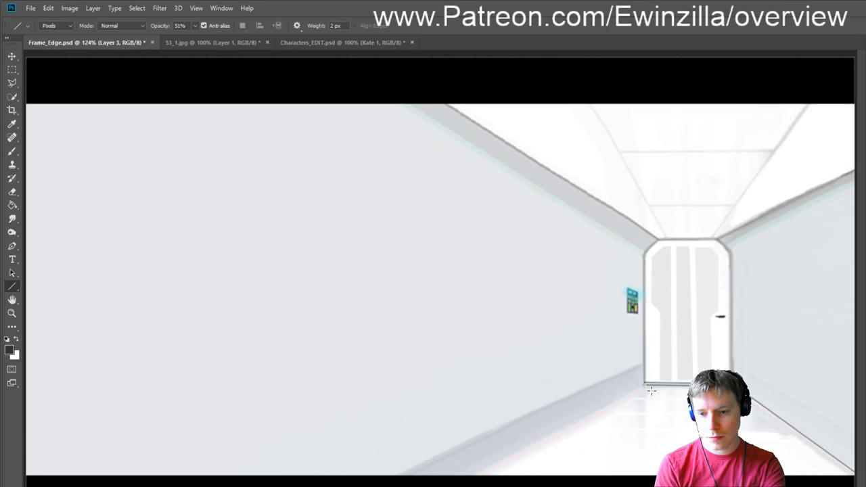
key("ctrl+shift+z")
Step: Trace the ceiling edge between the doorway's top corner and the image top, the final line in white
mouse_move(483, 479)
left_mouse_down()
mouse_move(647, 388)
mouse_move(478, 474)
mouse_move(496, 475)
left_mouse_up()
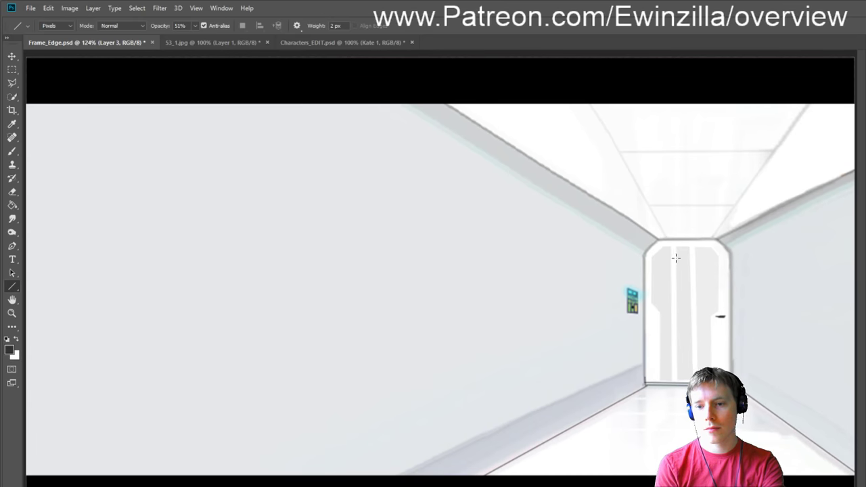
mouse_move(657, 240)
left_mouse_down()
mouse_move(436, 97)
mouse_move(439, 109)
left_mouse_up()
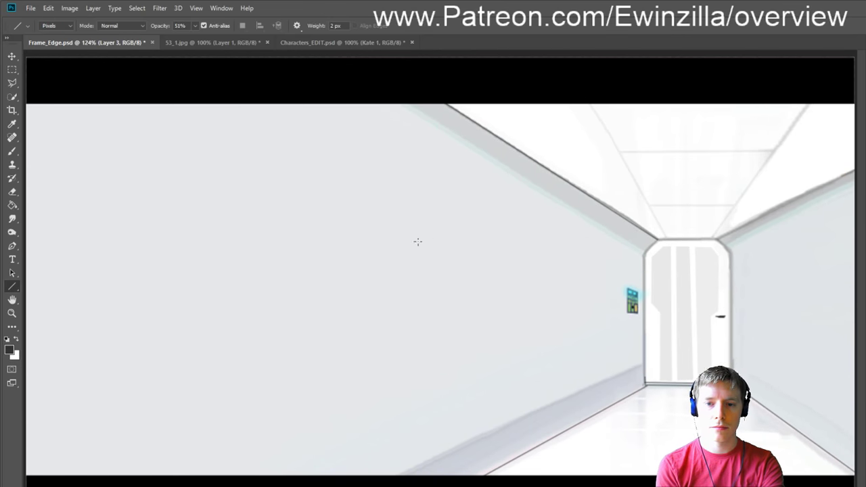
key("x")
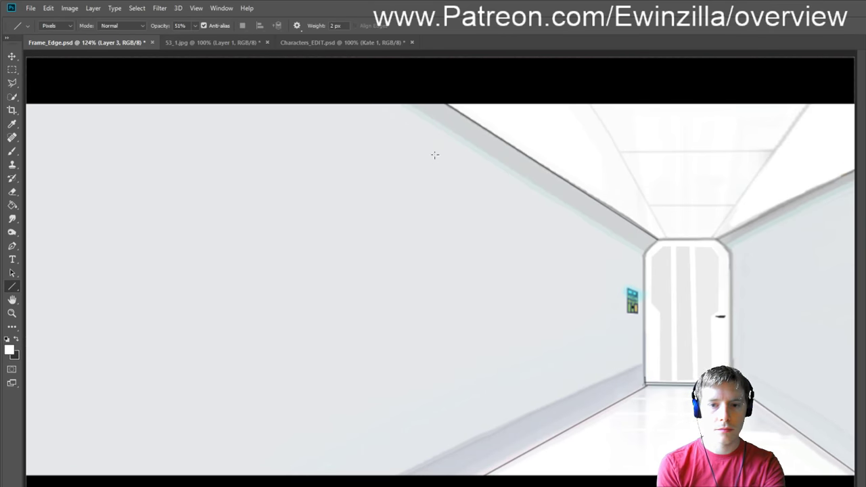
mouse_move(441, 99)
left_mouse_down()
mouse_move(663, 241)
mouse_move(435, 91)
mouse_move(660, 215)
mouse_move(656, 235)
left_mouse_up()
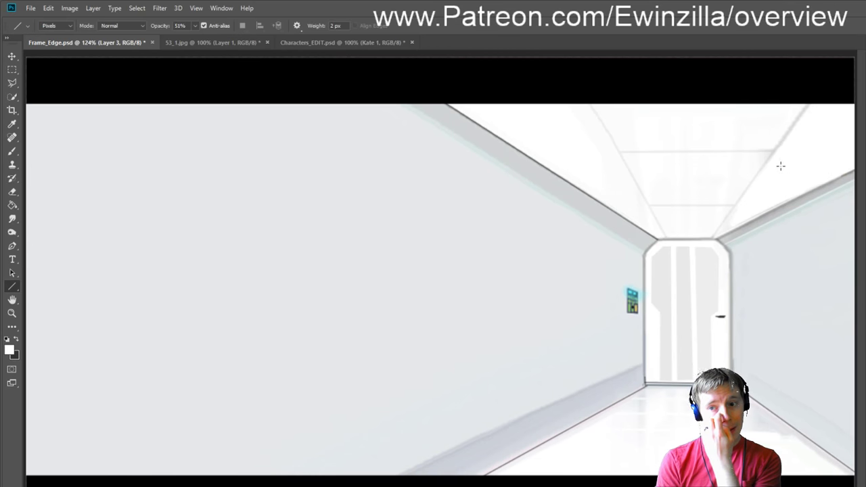
key("o")
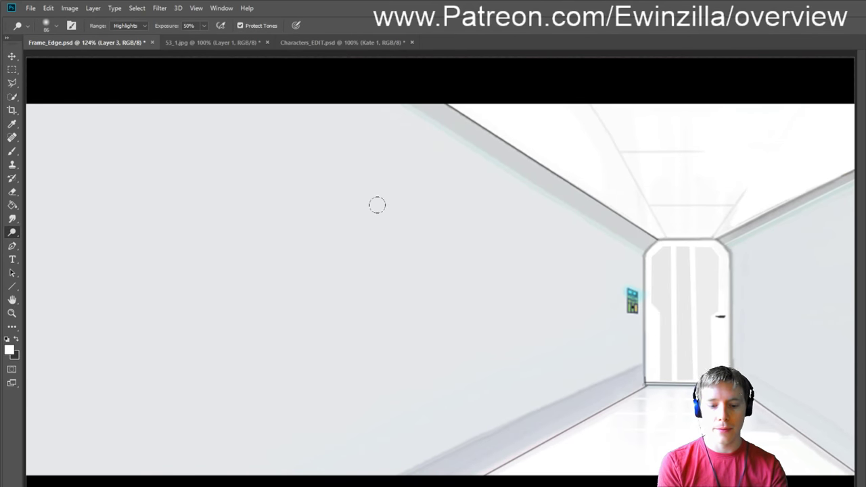
Step: Undo the ceiling dodge and softly lighten the left wall and floor edge in the midtones
key("ctrl+z")
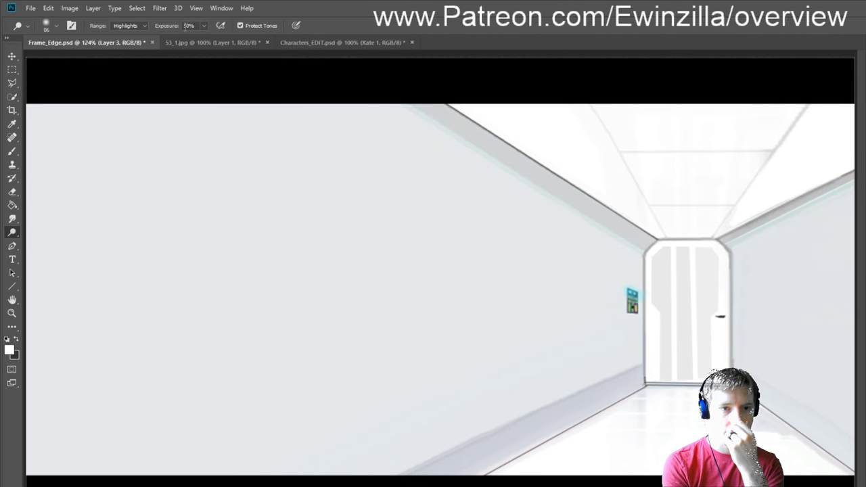
scroll(129, 26, "up", 1)
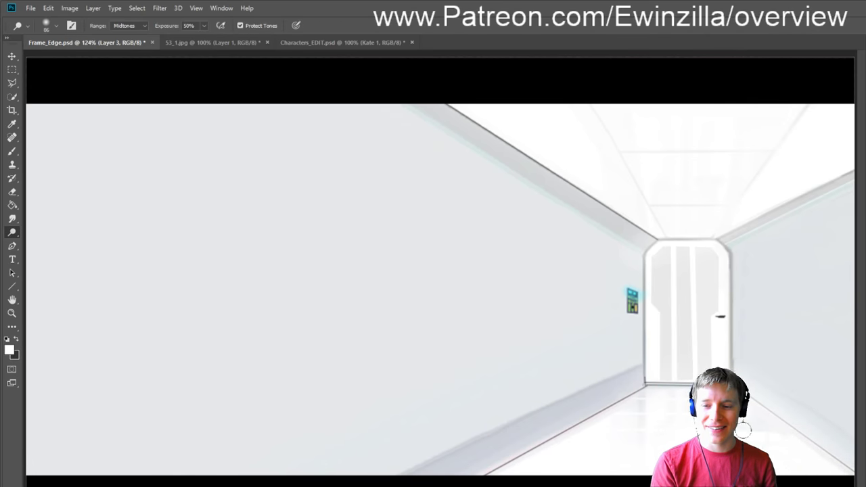
left_click_drag(636, 368, 487, 474)
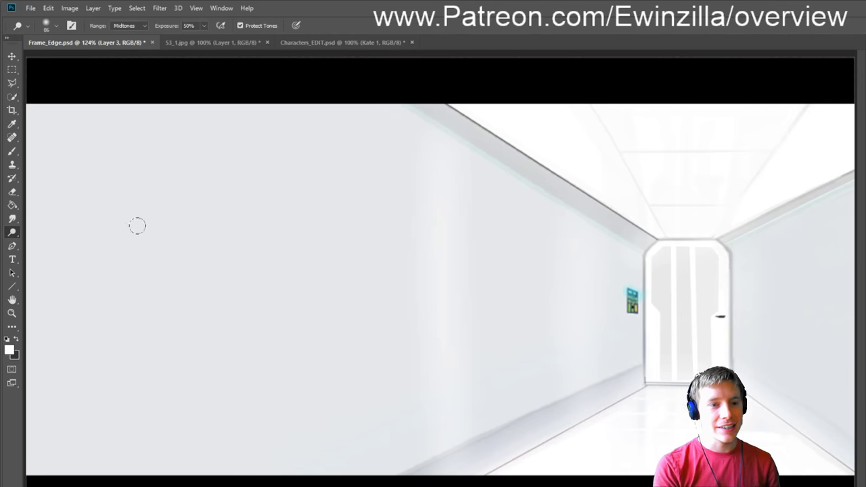
left_click(11, 273)
left_click(11, 287)
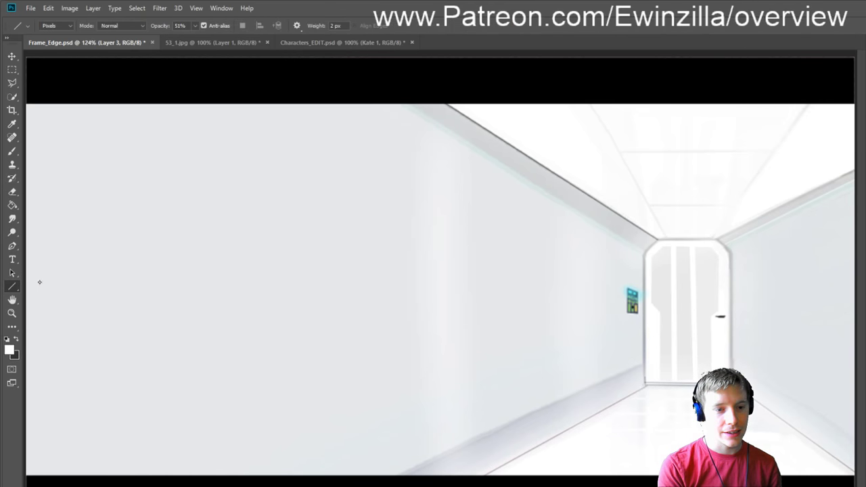
Step: Make the door layer active with the Ellipse tool selected
key("shift+u")
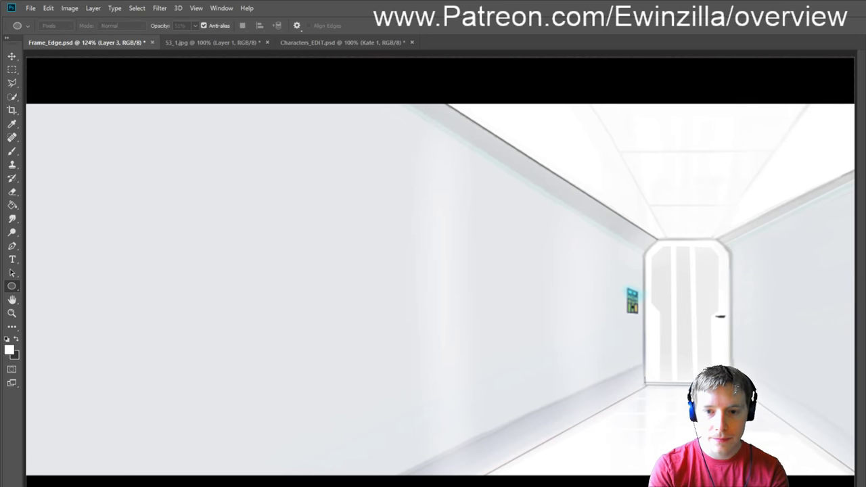
key("alt+[")
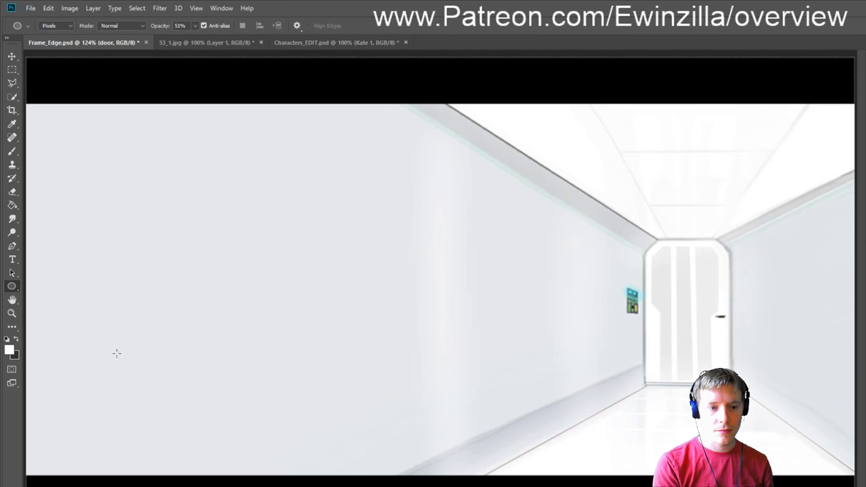
Step: Draw a large, fully opaque ellipse in a sampled pale teal over the corridor
key("i")
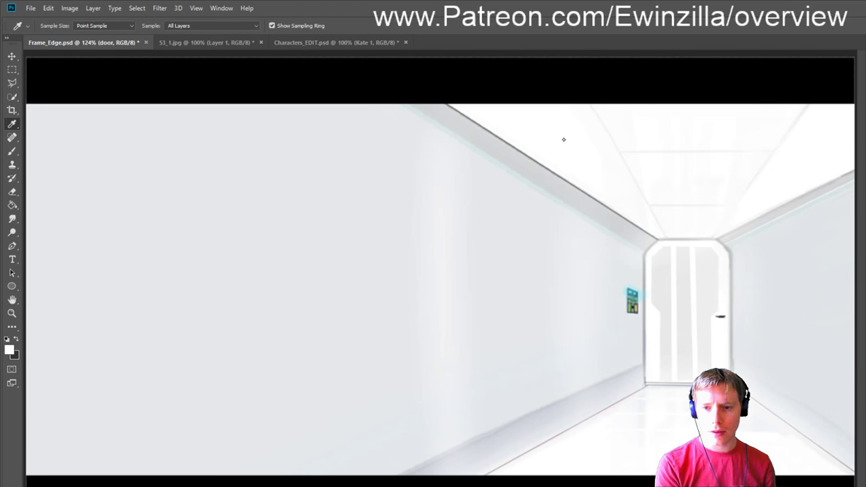
key("u")
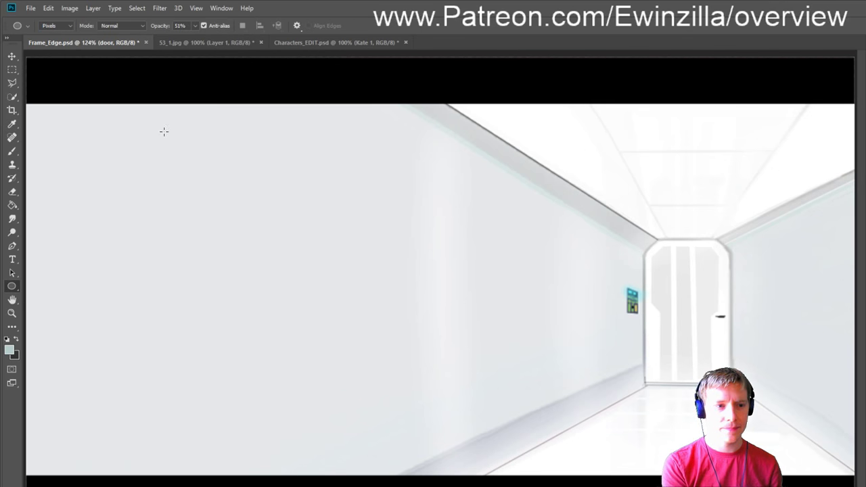
left_click_drag(192, 103, 677, 433)
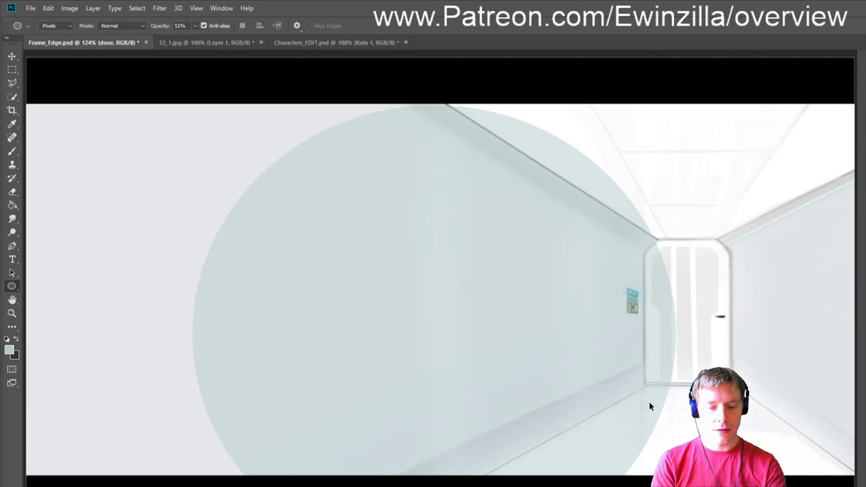
key("ctrl+z")
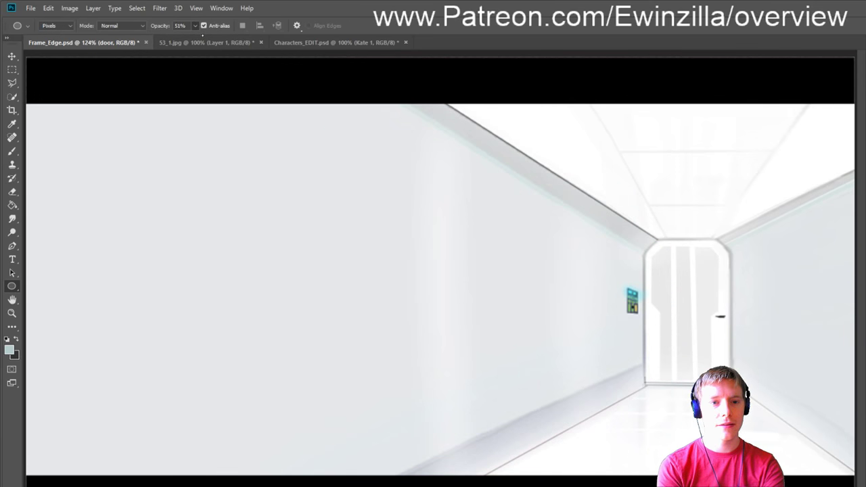
key("0")
left_click_drag(182, 61, 727, 481)
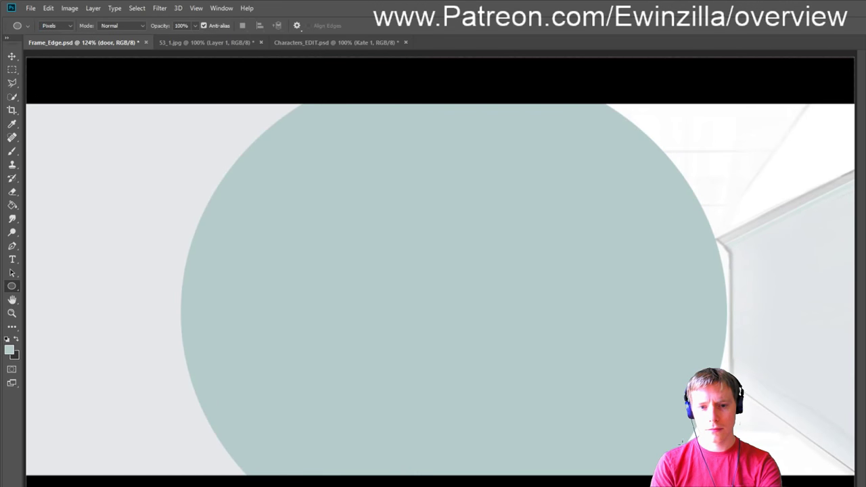
Step: Move the teal circle left, stretch it taller, then shift it right and up and commit
left_click(12, 55)
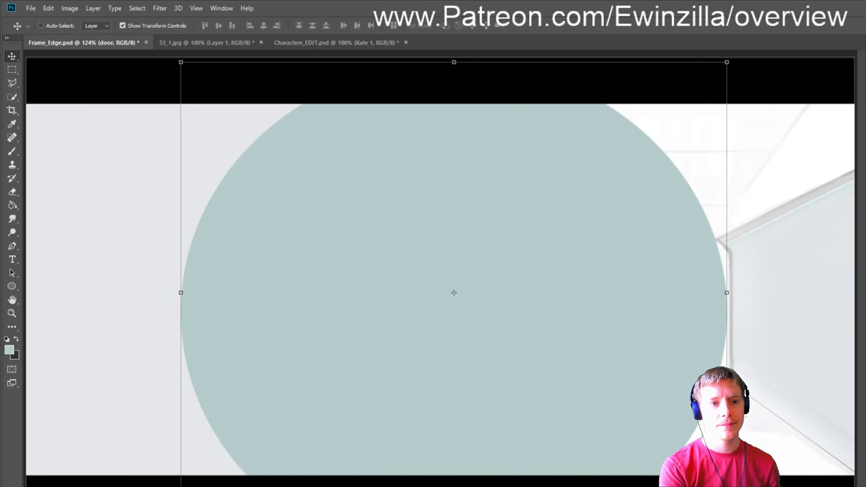
left_click_drag(503, 209, 207, 189)
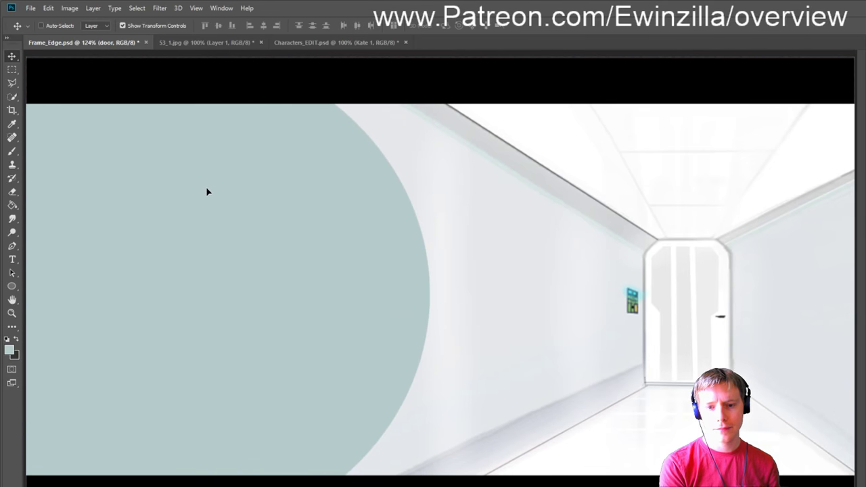
left_click_drag(360, 324, 395, 371)
left_click_drag(398, 6, 396, 2)
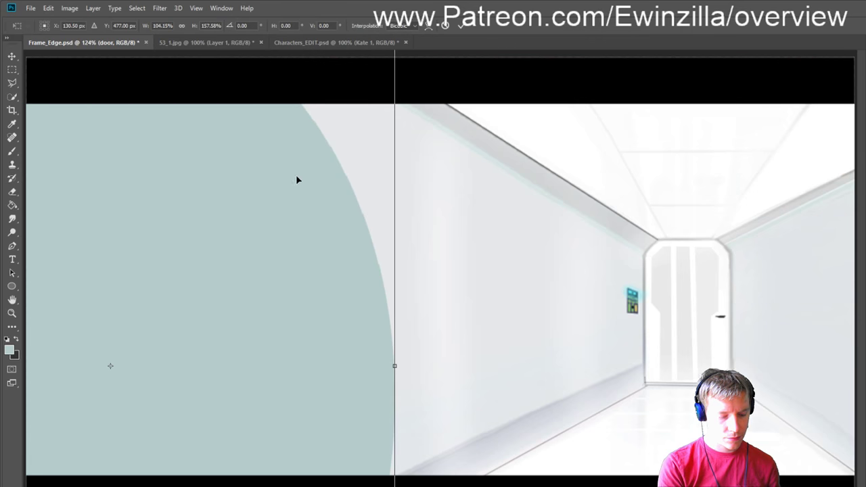
left_click_drag(255, 282, 303, 259)
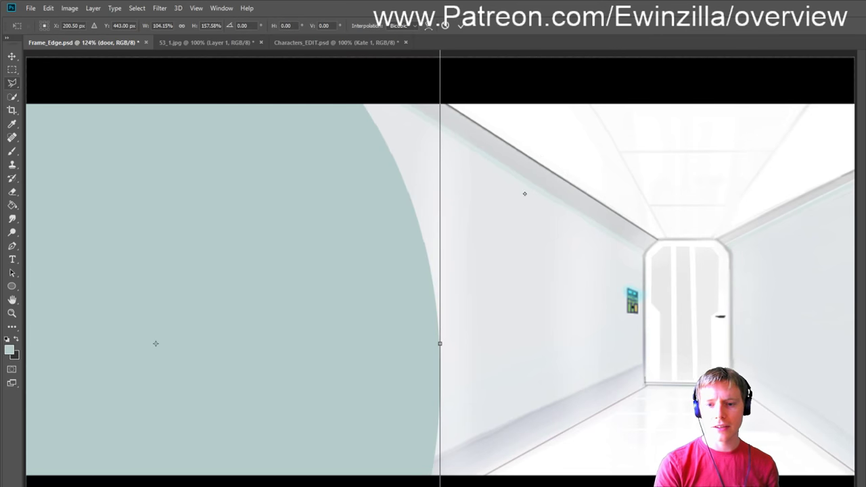
key("Return")
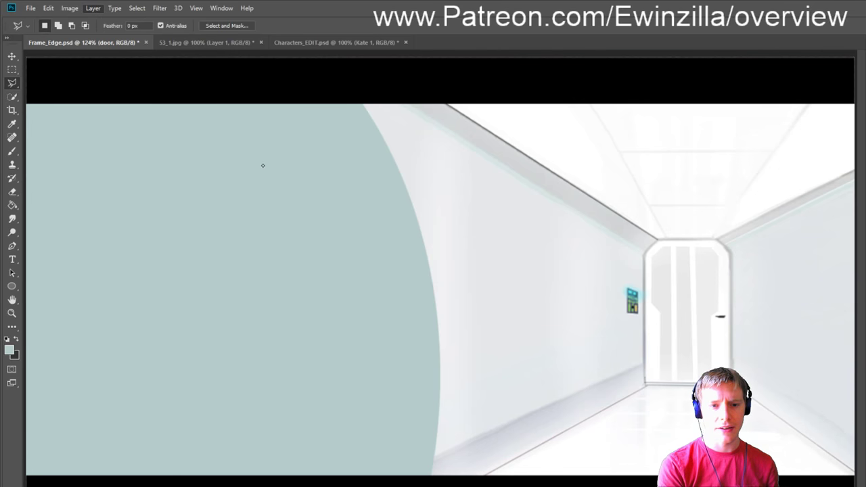
Step: Place a drop shadow along the teal shape's curved edge and slide the frame further left
key("v")
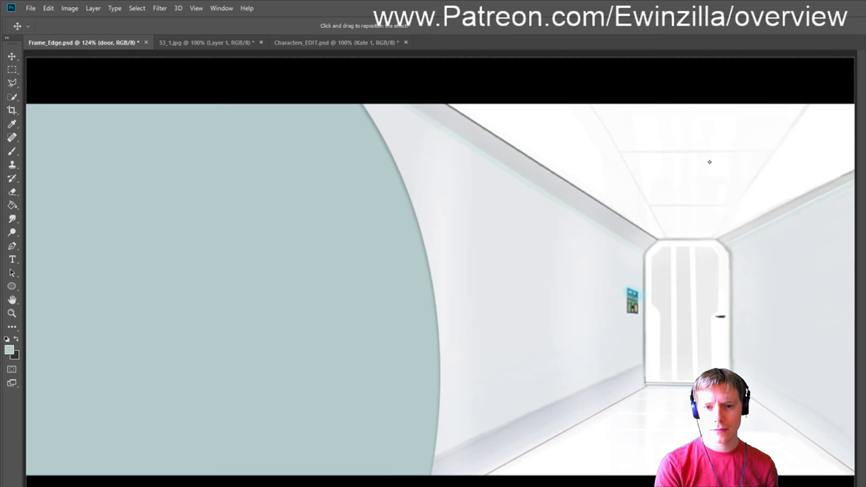
left_click_drag(713, 161, 709, 159)
key("Return")
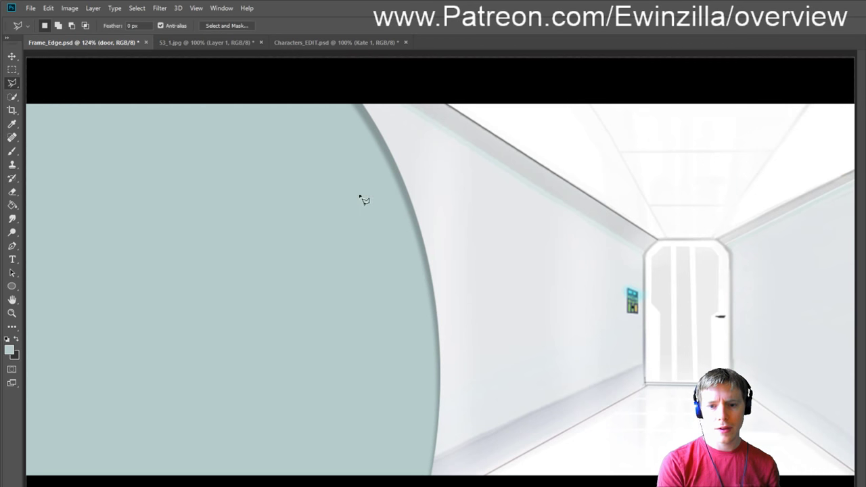
left_click_drag(322, 257, 79, 310)
key("ctrl+e")
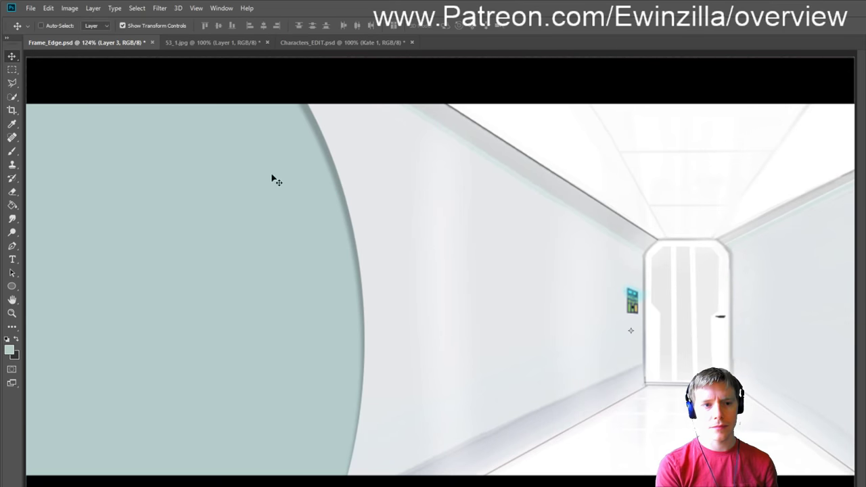
Step: Zoom out to the whole canvas, scale Layer 3 down, and shift it up and left
left_click(11, 313)
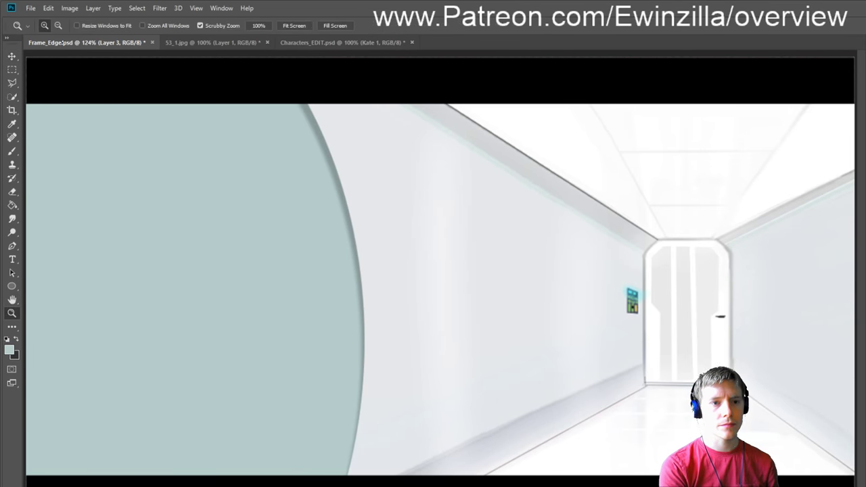
left_click(59, 25)
left_click(192, 200)
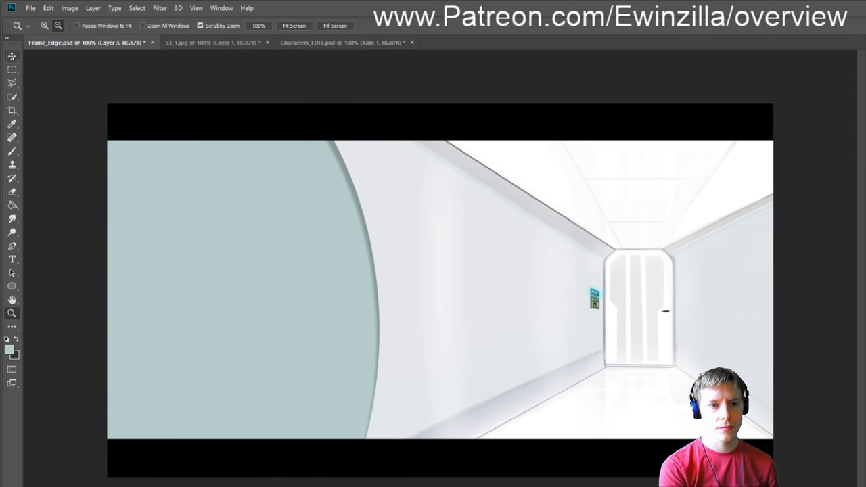
left_click(11, 57)
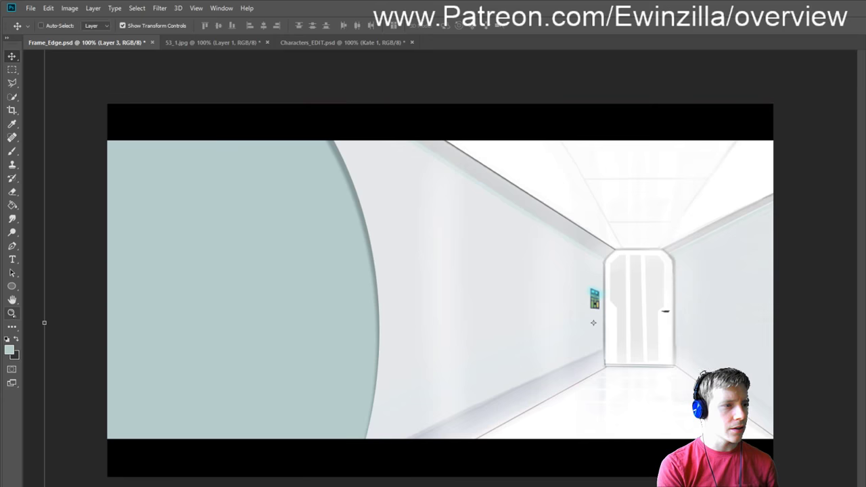
left_click(12, 314)
left_click(106, 110)
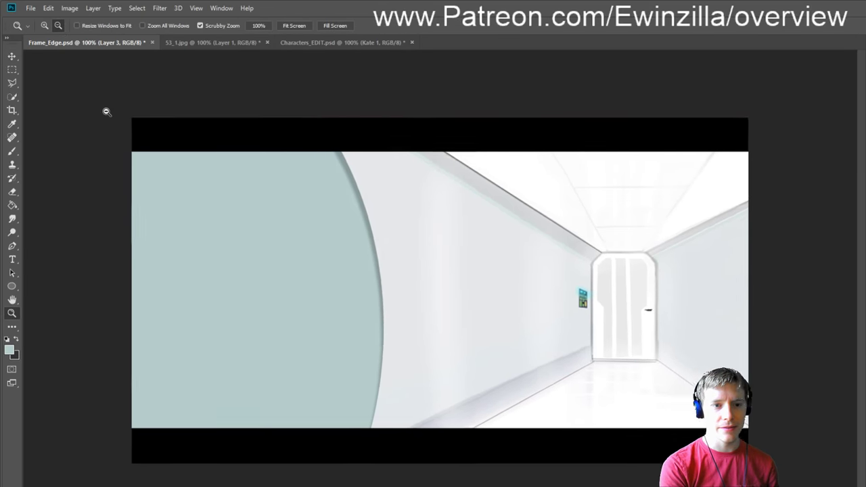
left_click(12, 56)
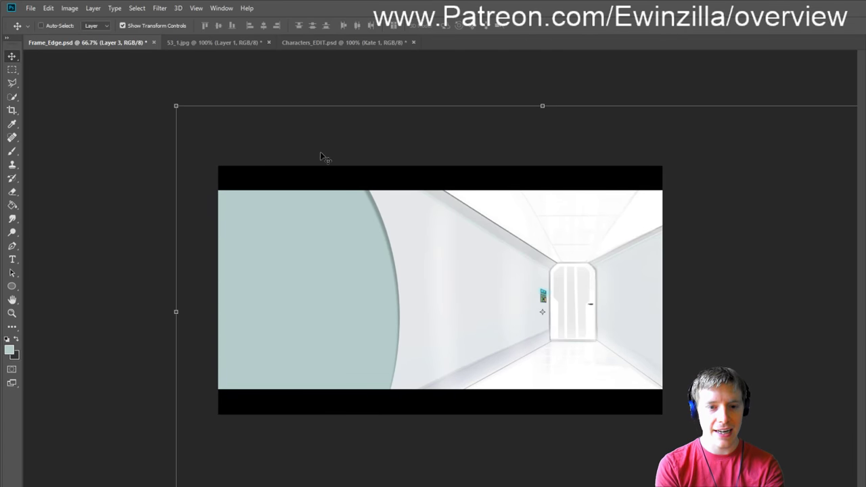
left_click_drag(176, 105, 311, 155)
left_click_drag(572, 270, 528, 254)
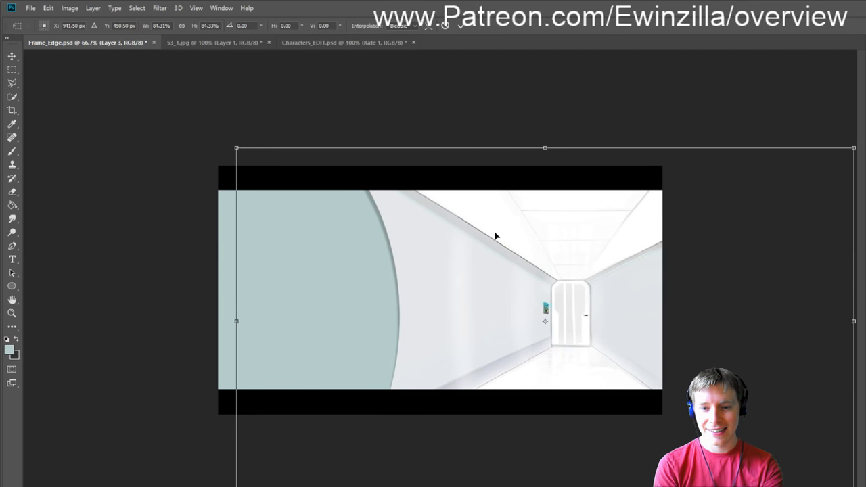
Step: Shrink the corridor image to about 78%, nudge it into place, and view at 100%
left_click_drag(237, 147, 288, 163)
left_click_drag(467, 232, 455, 216)
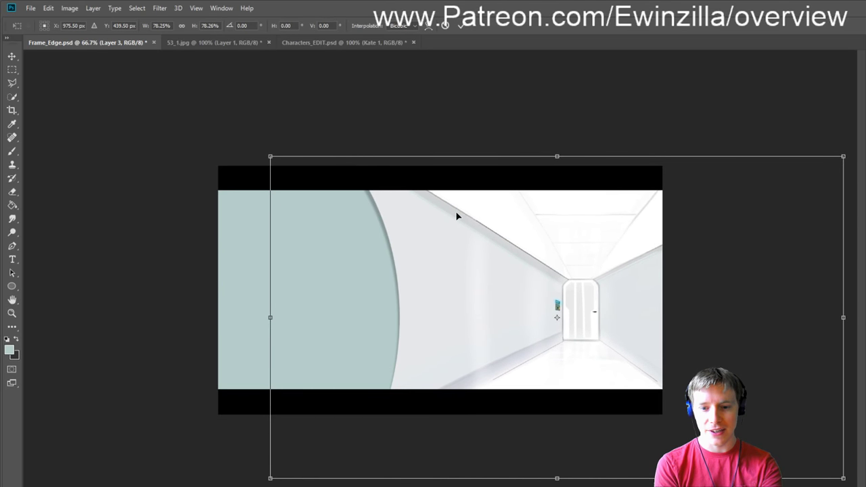
key("Down")
key("Down")
key("Left")
key("Left")
key("Left")
key("Left")
key("Left")
key("Left")
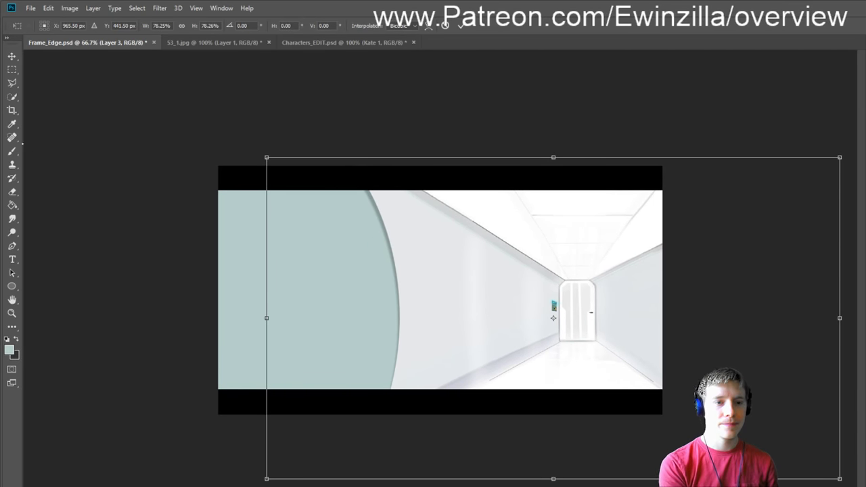
key("Return")
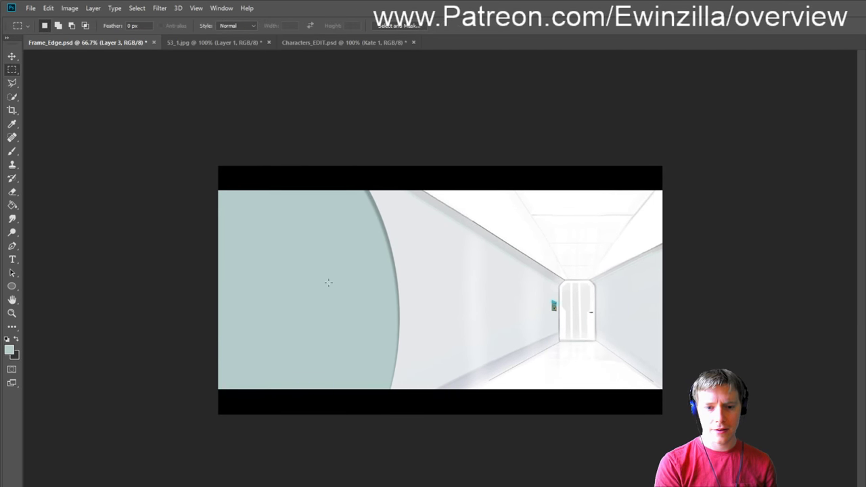
left_click(11, 314)
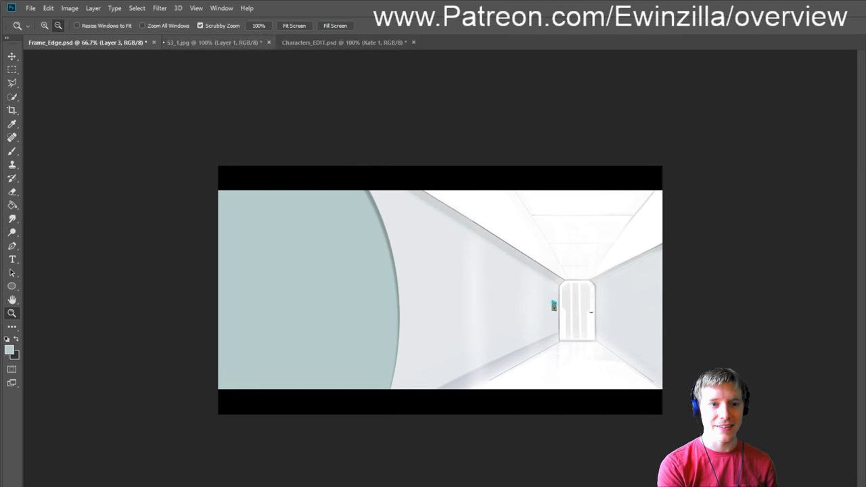
left_click(482, 281)
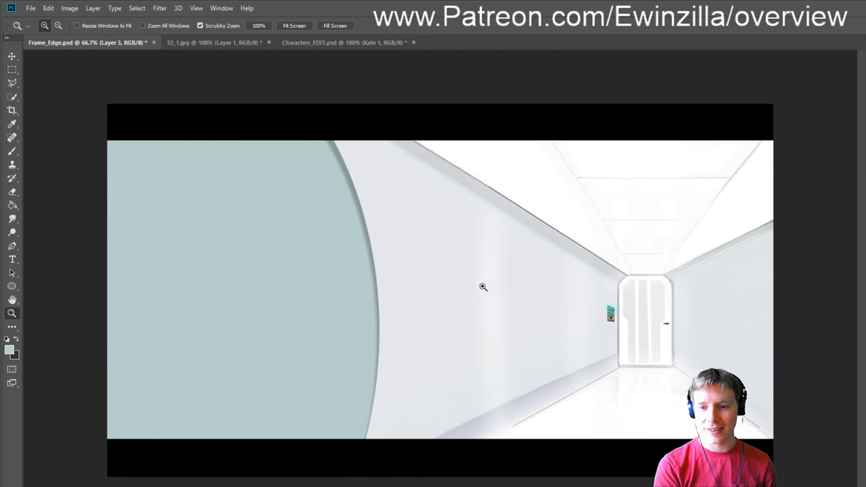
left_click(12, 219)
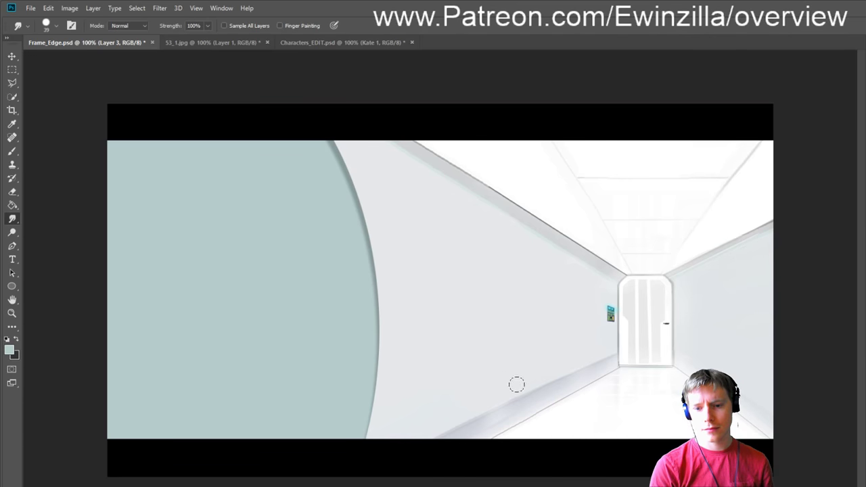
Step: Smudge four strokes along the corridor's lower-left wall-floor edge to soften and extend it
left_click_drag(552, 384, 506, 410)
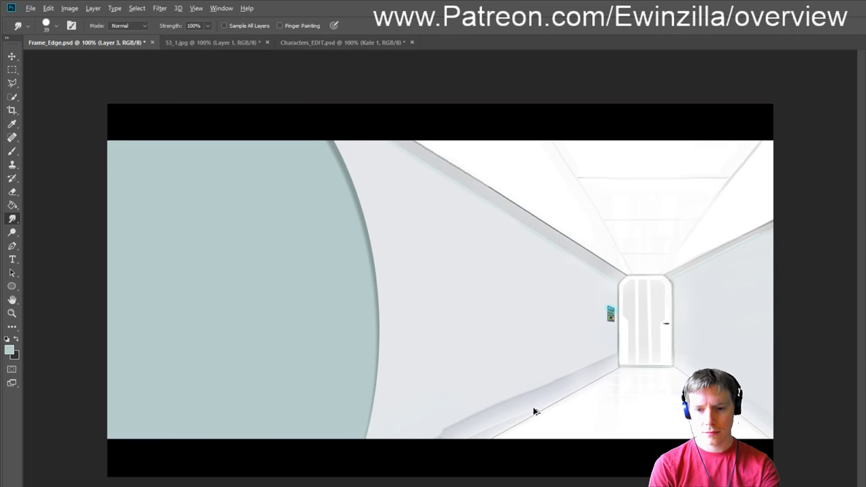
left_click_drag(552, 386, 440, 441)
left_click_drag(549, 394, 423, 445)
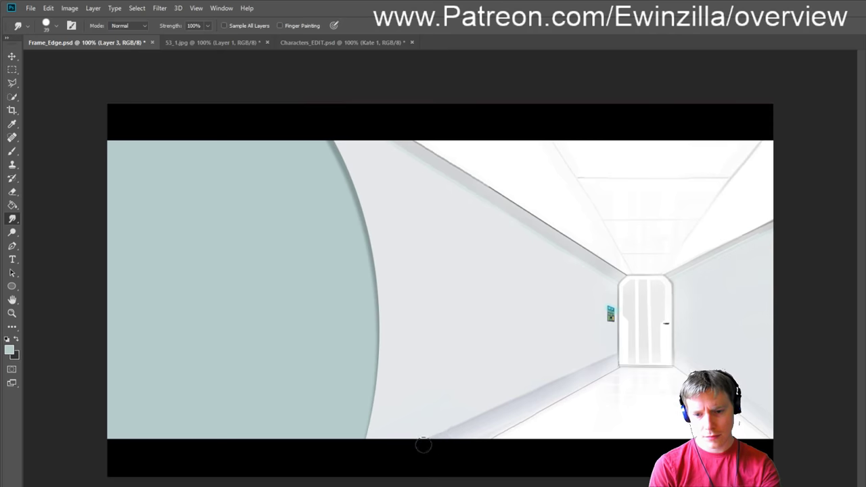
mouse_move(545, 386)
left_mouse_down()
mouse_move(489, 412)
mouse_move(474, 433)
left_mouse_up()
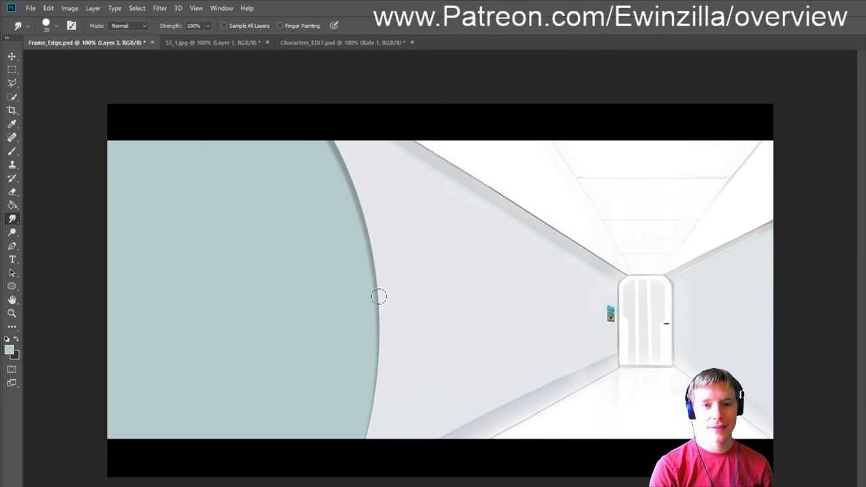
left_click(315, 43)
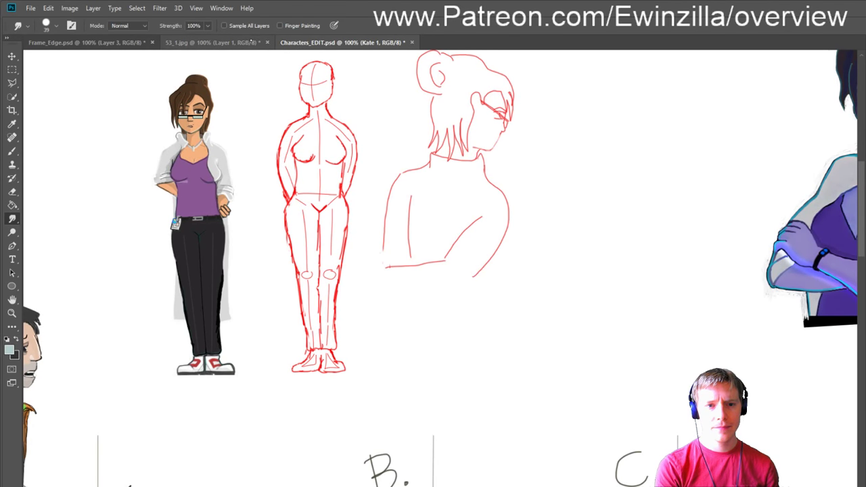
left_click(251, 42)
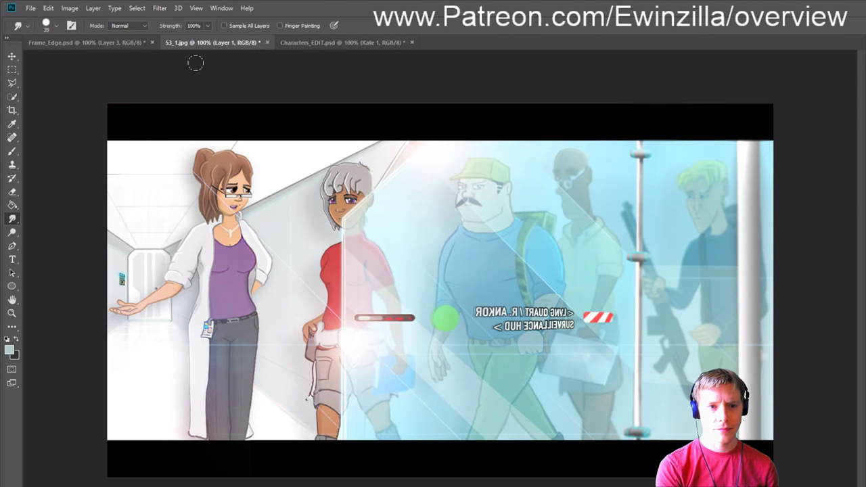
left_click(114, 43)
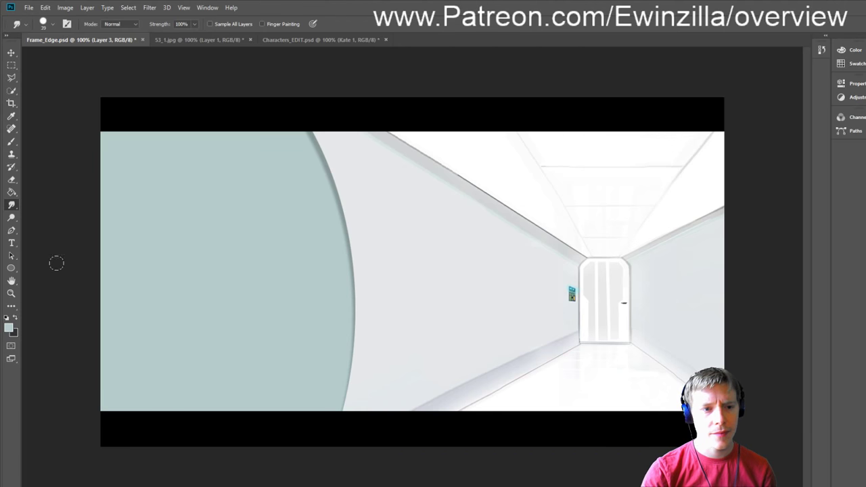
Step: On the door layer, outline an angled strip bending down the teal frame with the Polygonal Lasso
left_click(11, 77)
key("alt+bracketleft")
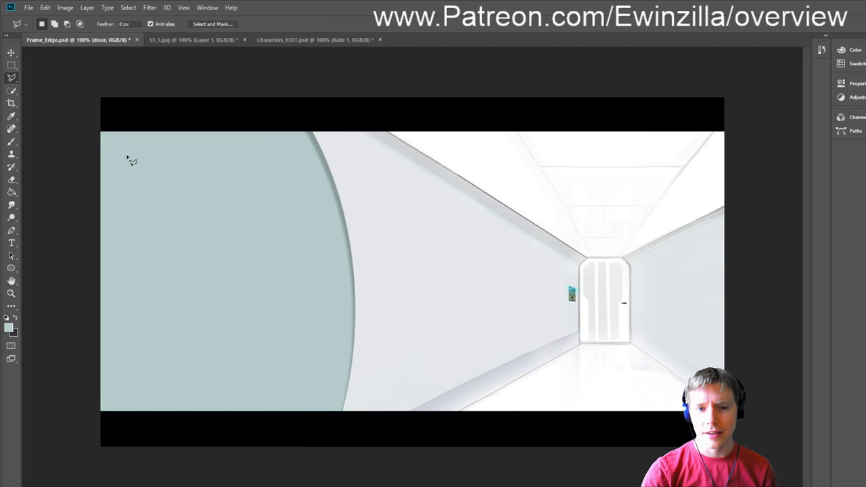
left_click(120, 112)
left_click(249, 123)
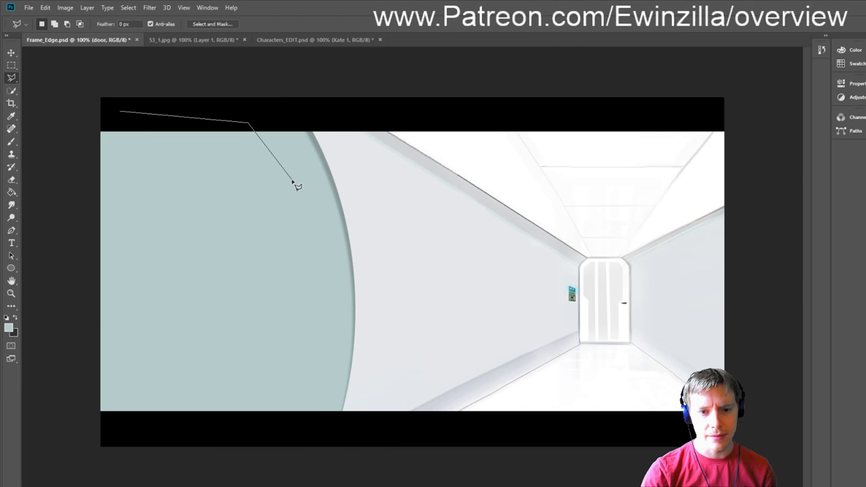
left_click(294, 183)
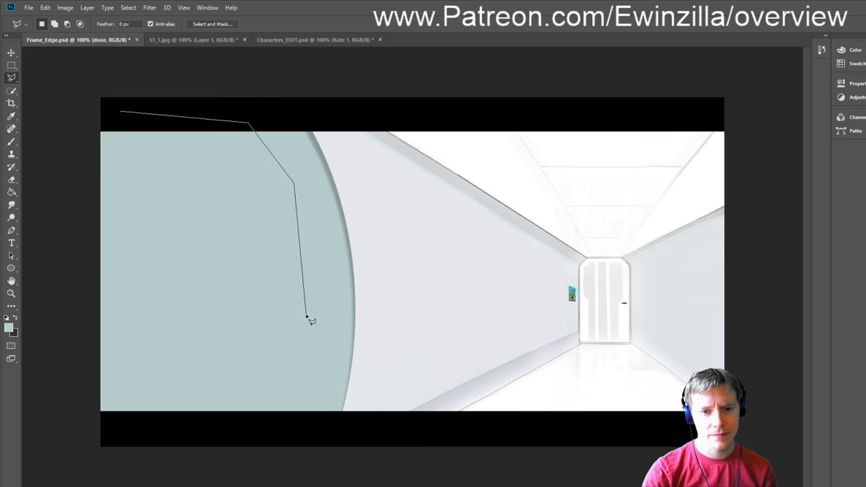
key("BackSpace")
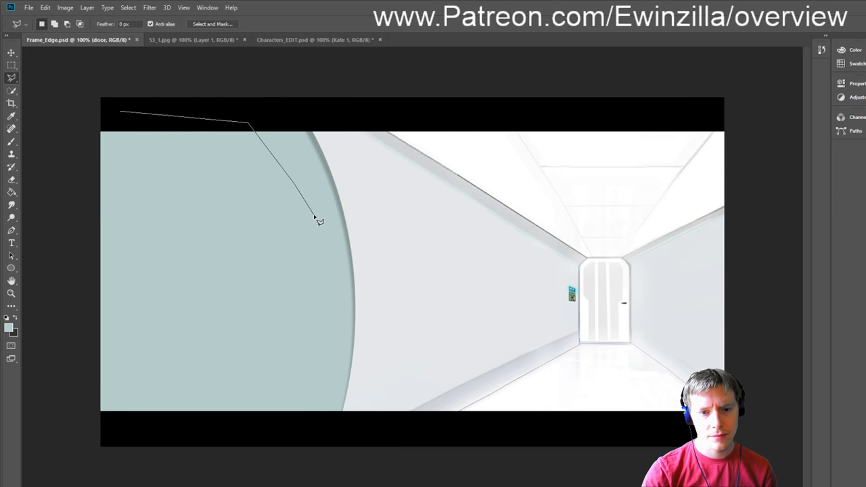
left_click(315, 216)
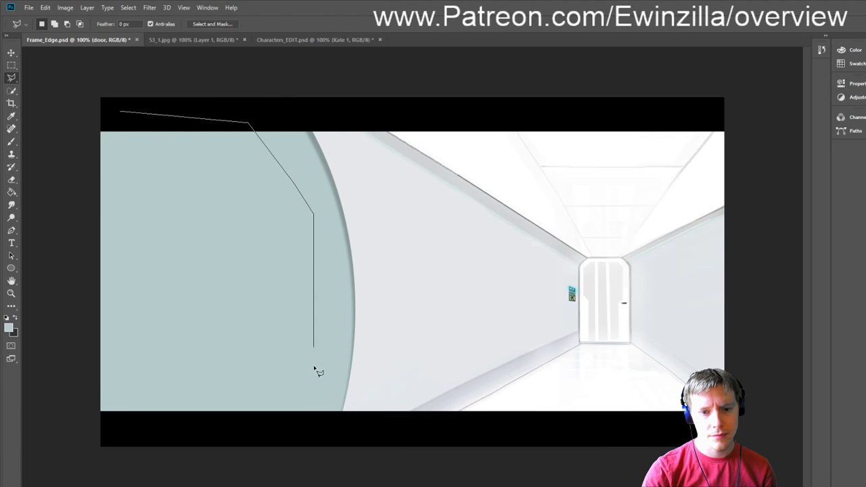
left_click(318, 484)
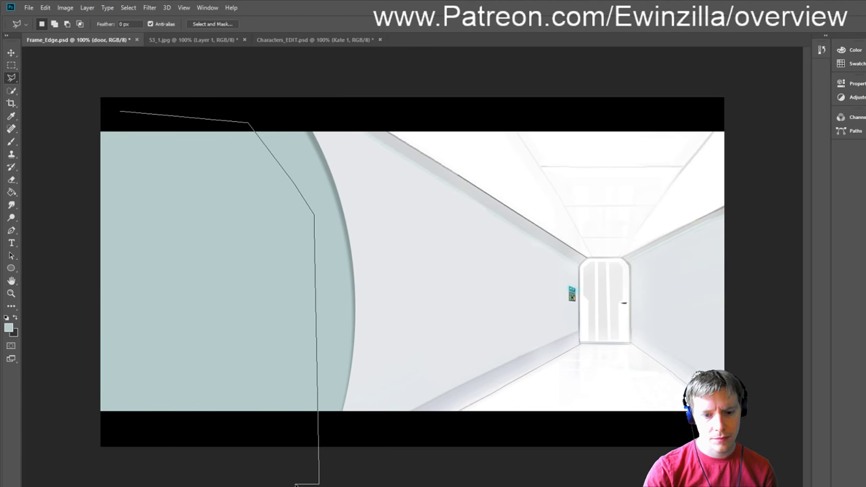
left_click(295, 484)
left_click(293, 224)
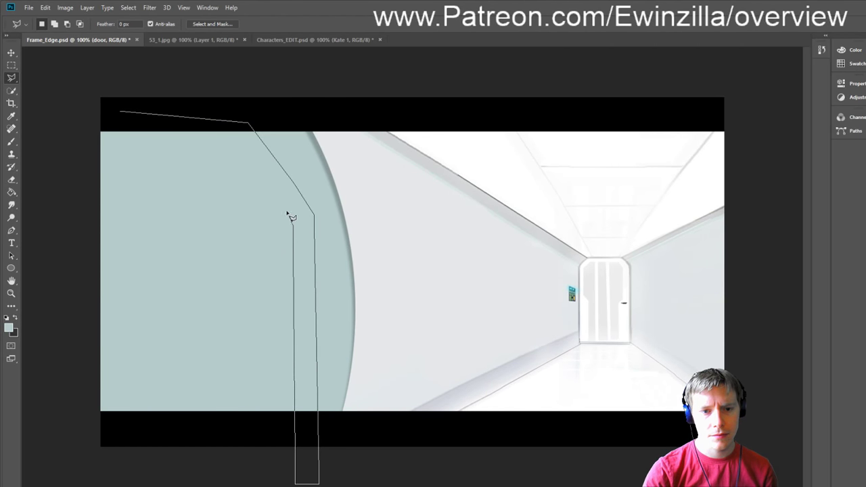
left_click(233, 135)
left_click(49, 134)
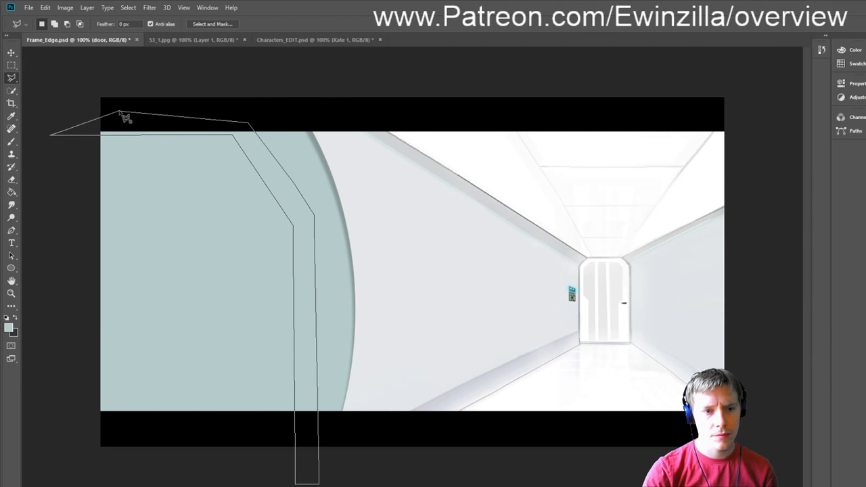
left_click(120, 112)
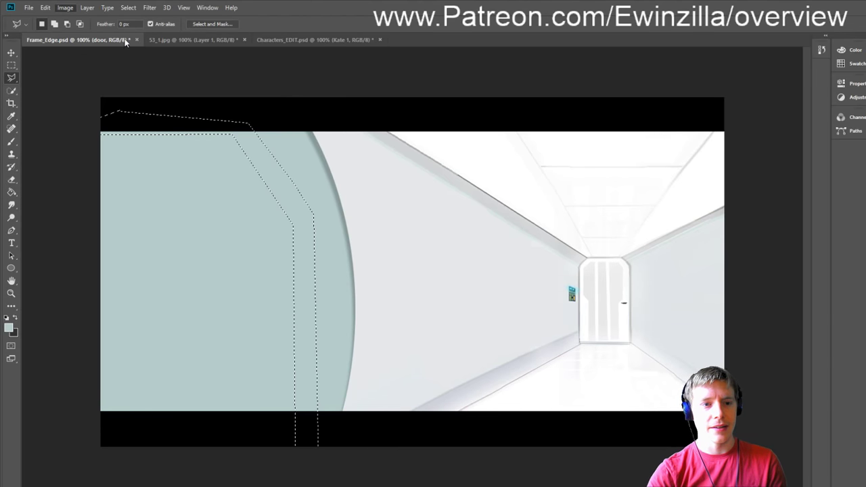
Step: Fill the strip with a sampled lighter blue-grey and clear the selection
key("i")
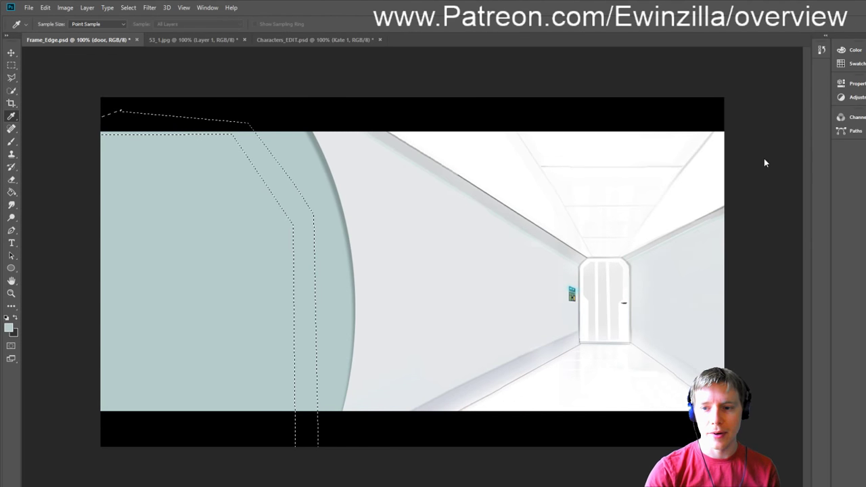
key("alt+BackSpace")
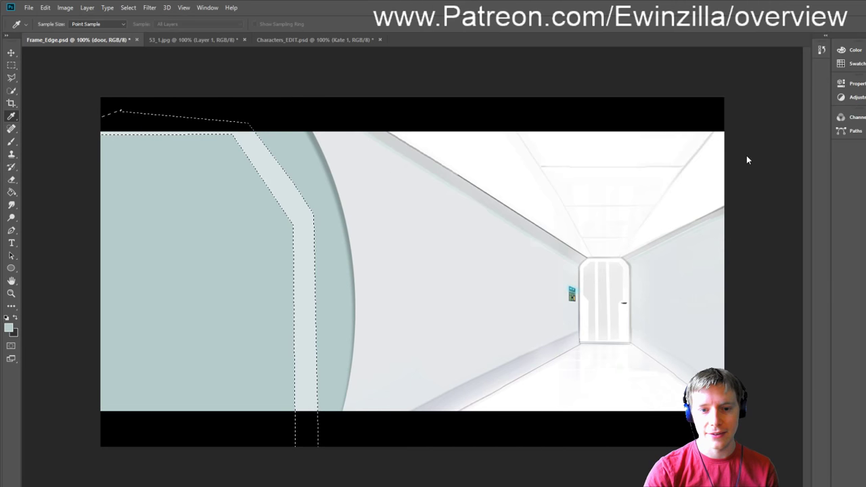
key("l")
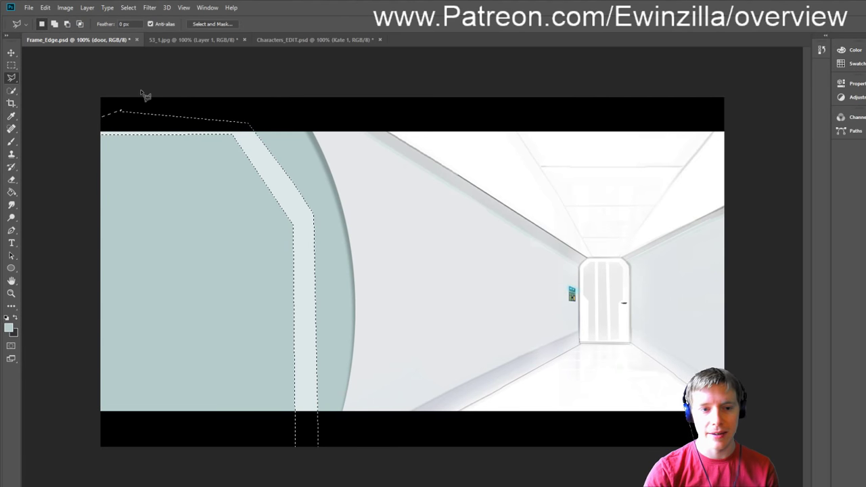
left_click(10, 65)
left_click(86, 77)
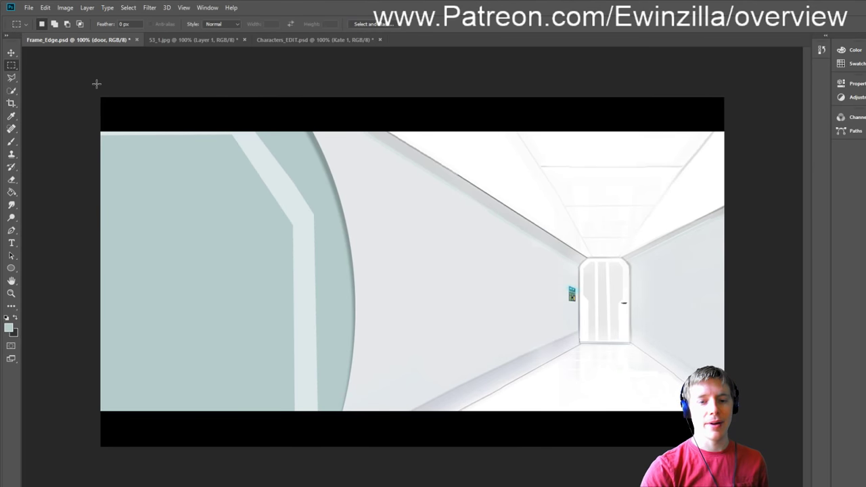
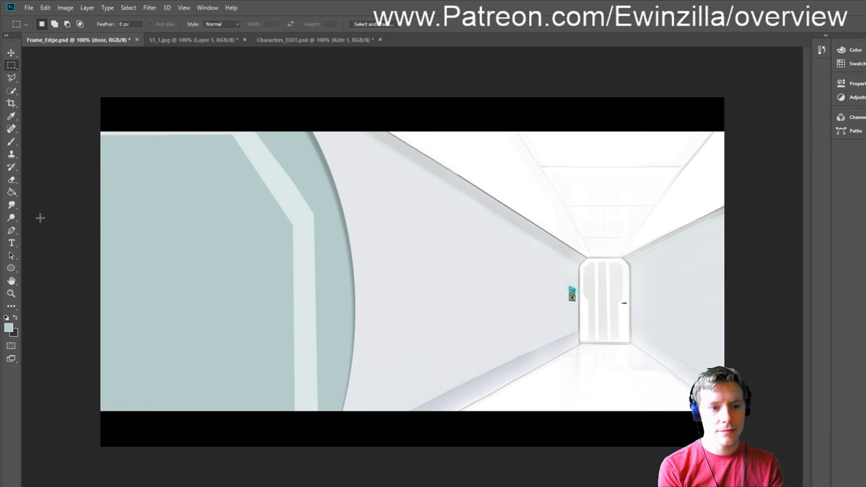
Step: Smudge away the thin light line along the teal door panel's top edge
key("r")
mouse_move(209, 135)
left_mouse_down()
mouse_move(194, 118)
mouse_move(229, 150)
mouse_move(207, 136)
mouse_move(227, 150)
mouse_move(212, 130)
mouse_move(221, 150)
mouse_move(242, 152)
mouse_move(243, 180)
mouse_move(291, 219)
mouse_move(163, 81)
mouse_move(279, 193)
mouse_move(202, 106)
mouse_move(251, 165)
mouse_move(276, 219)
mouse_move(181, 106)
mouse_move(277, 228)
mouse_move(170, 89)
mouse_move(278, 230)
mouse_move(161, 92)
mouse_move(226, 167)
mouse_move(115, 120)
mouse_move(113, 141)
mouse_move(202, 137)
mouse_move(185, 127)
mouse_move(261, 217)
left_mouse_up()
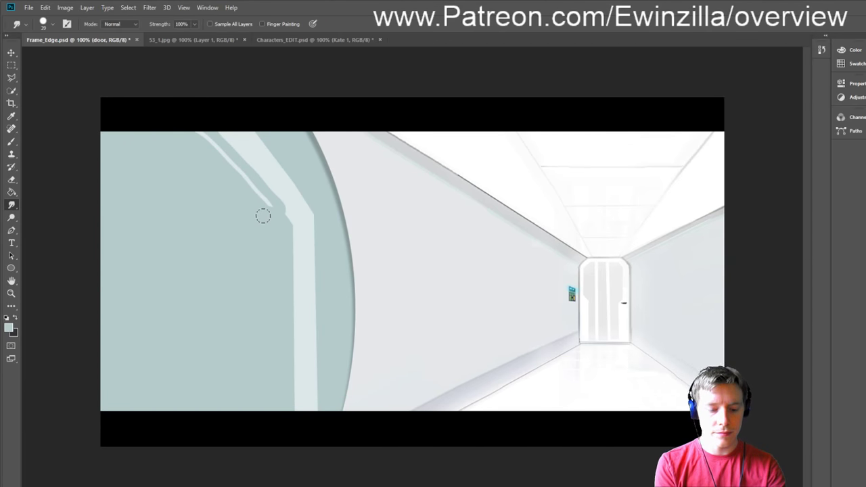
key("ctrl+z")
key("ctrl+z")
key("ctrl+z")
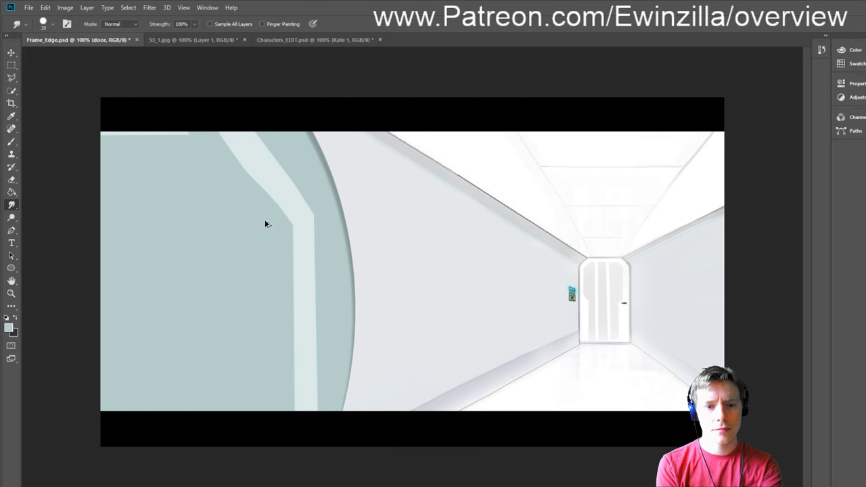
key("ctrl+z")
key("ctrl+z")
key("ctrl+z")
key("ctrl+z")
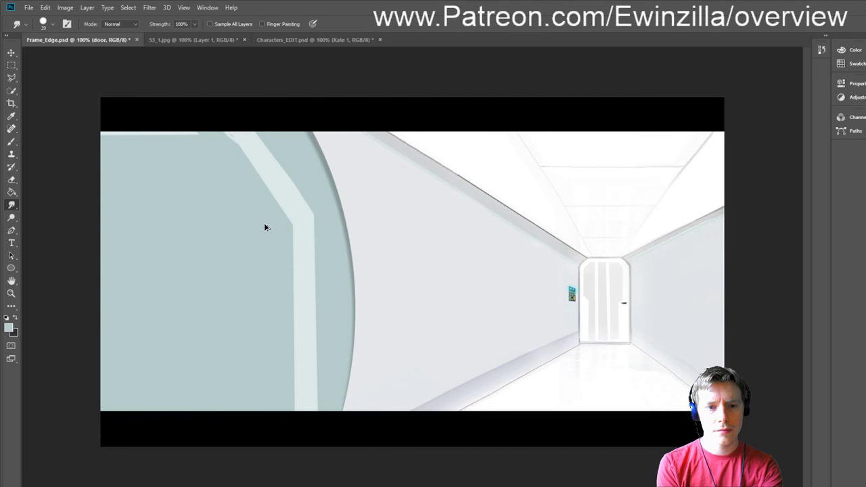
key("ctrl+z")
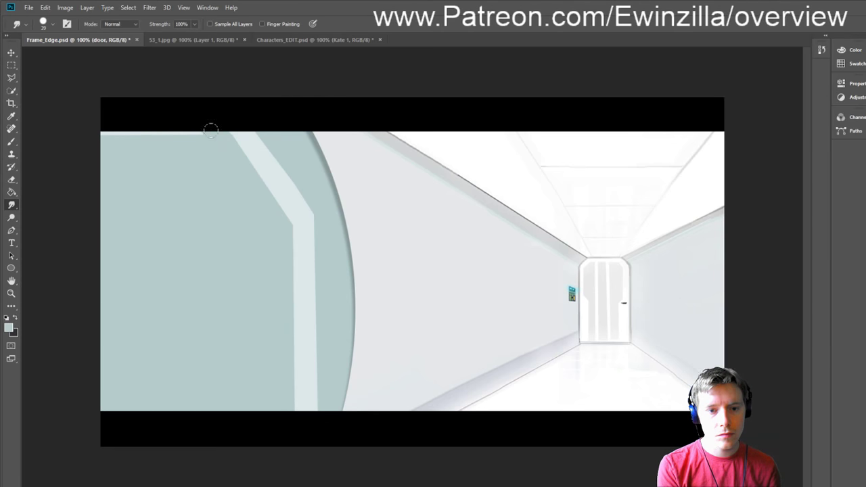
left_click_drag(208, 134, 102, 134)
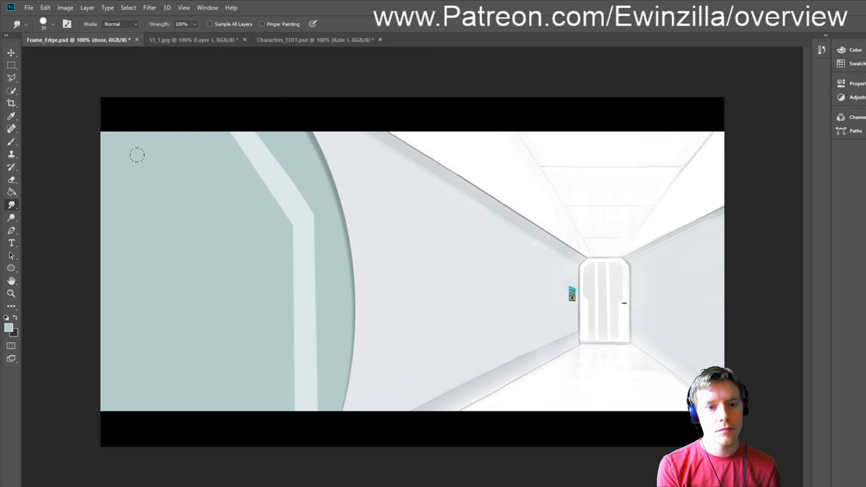
Step: Smudge the pale diagonal strip's upper end up-left toward the panel top and tidy its edge
key("l")
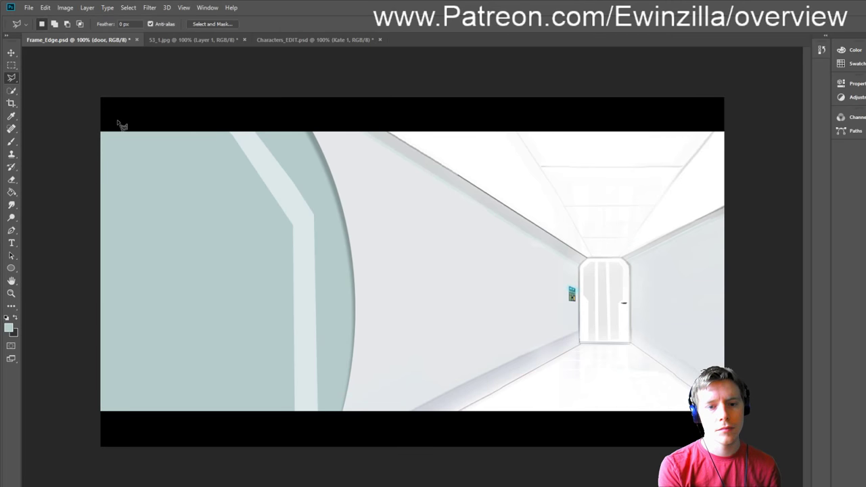
left_click(11, 205)
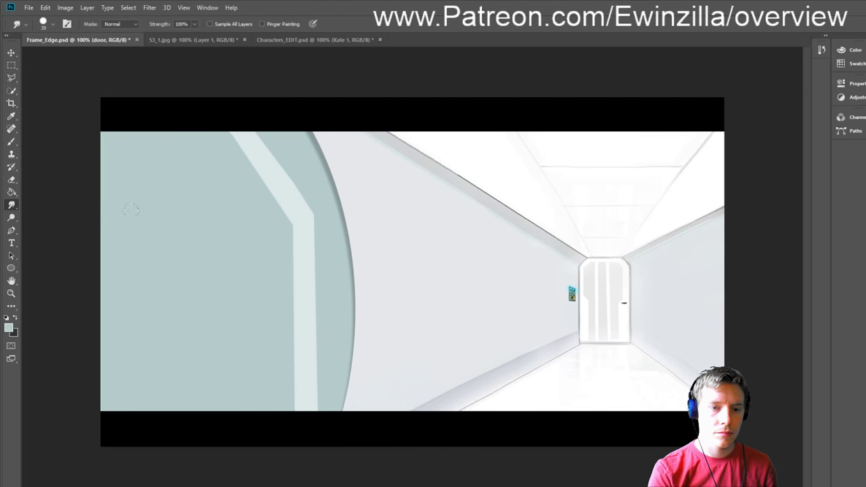
left_click_drag(294, 209, 196, 118)
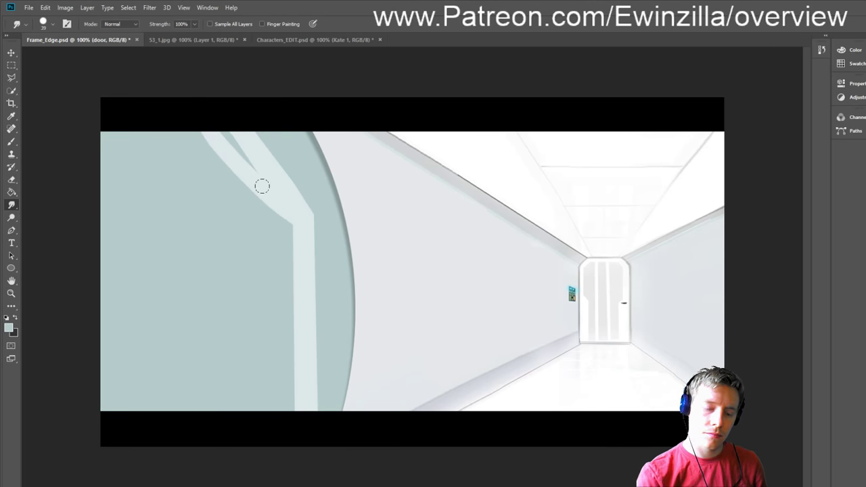
key("ctrl+z")
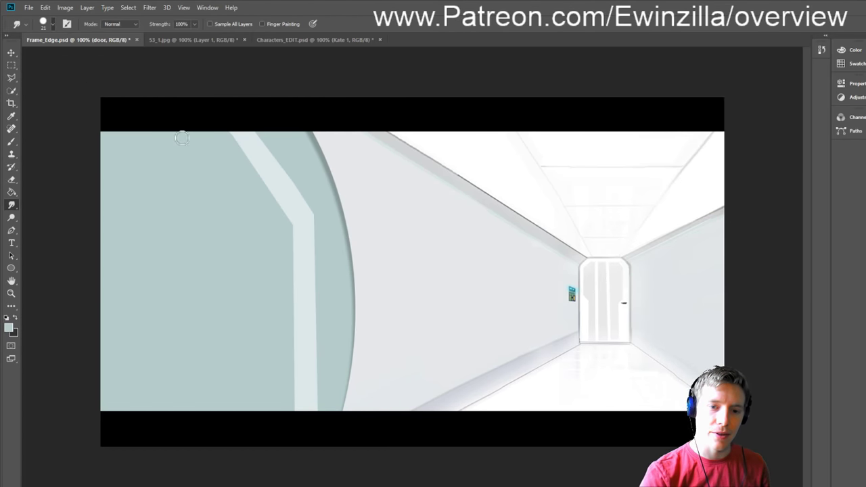
left_click_drag(290, 209, 208, 109)
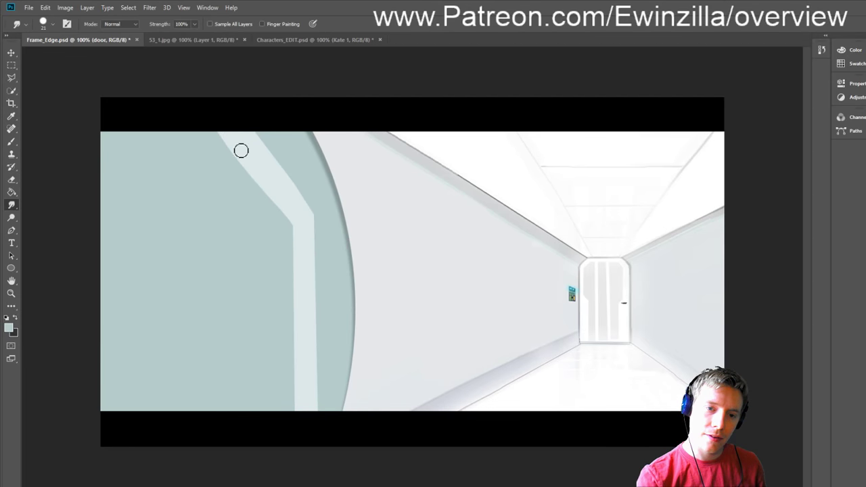
left_click_drag(216, 141, 263, 198)
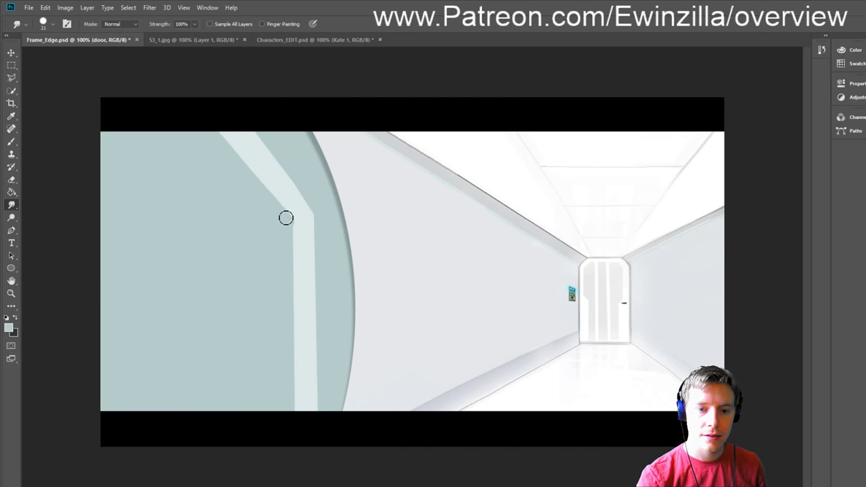
left_click_drag(308, 221, 302, 249)
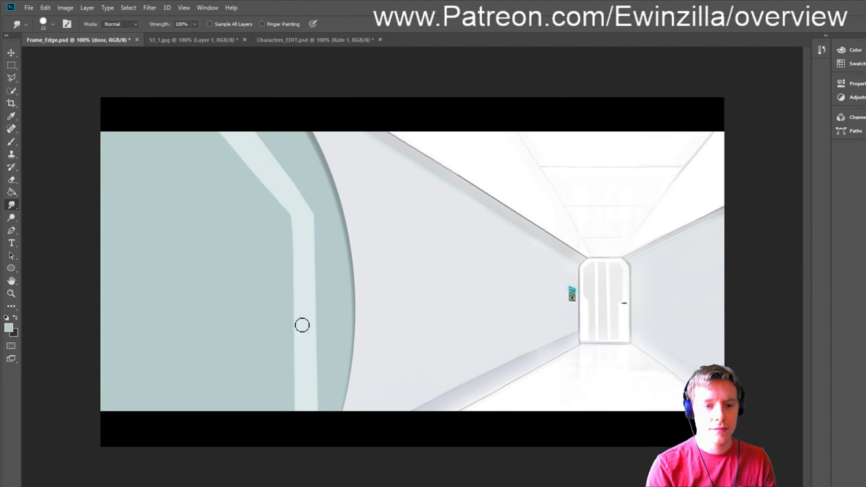
Step: Sample the pale strip colour and outline a diagonal strip from the panel's left edge to its bottom
left_click(11, 116)
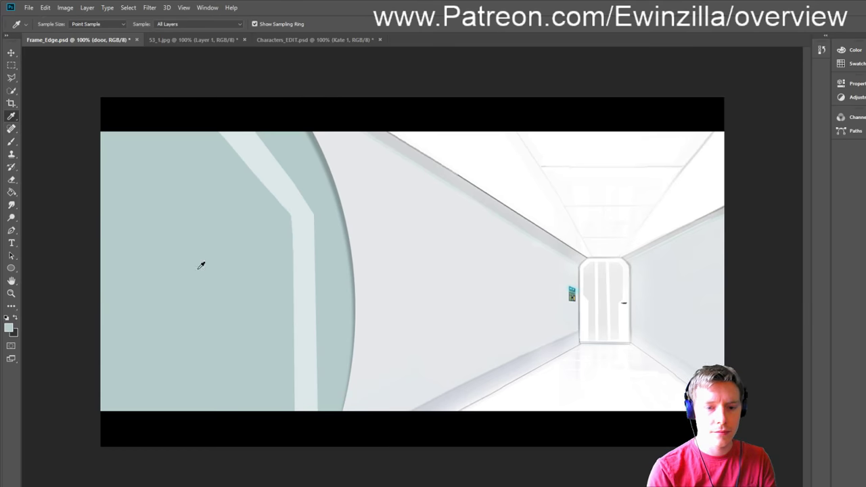
left_click(299, 378)
left_click(11, 78)
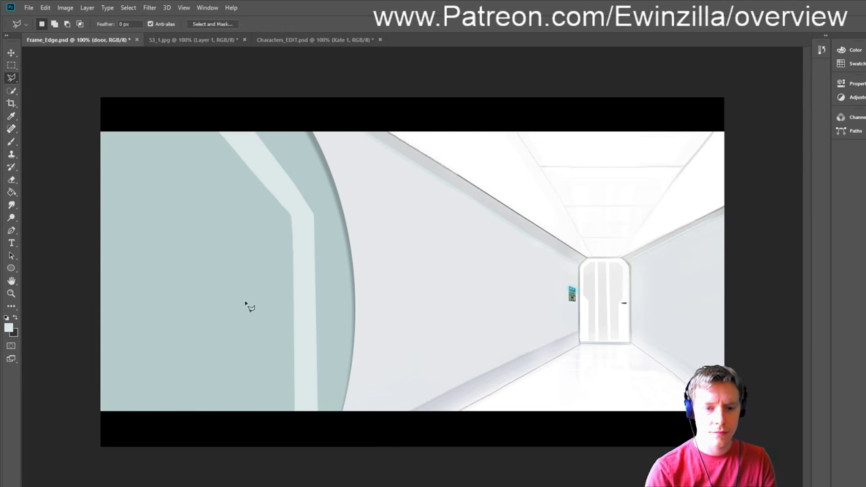
left_click(302, 398)
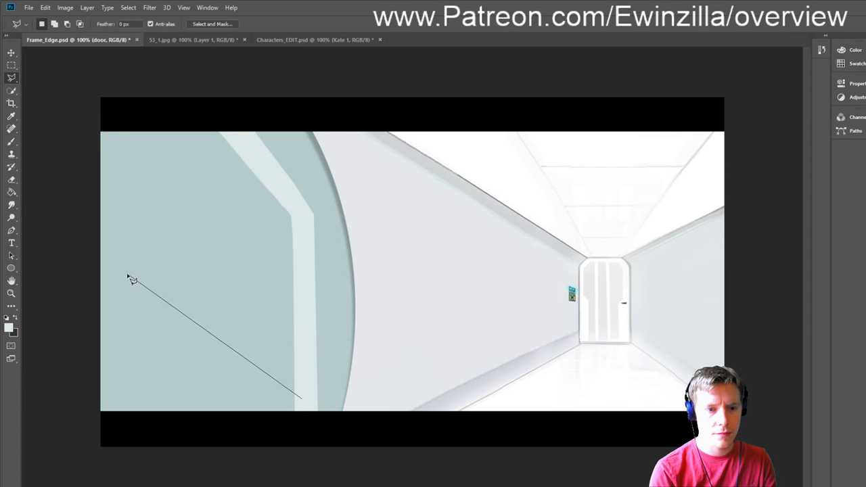
left_click(87, 277)
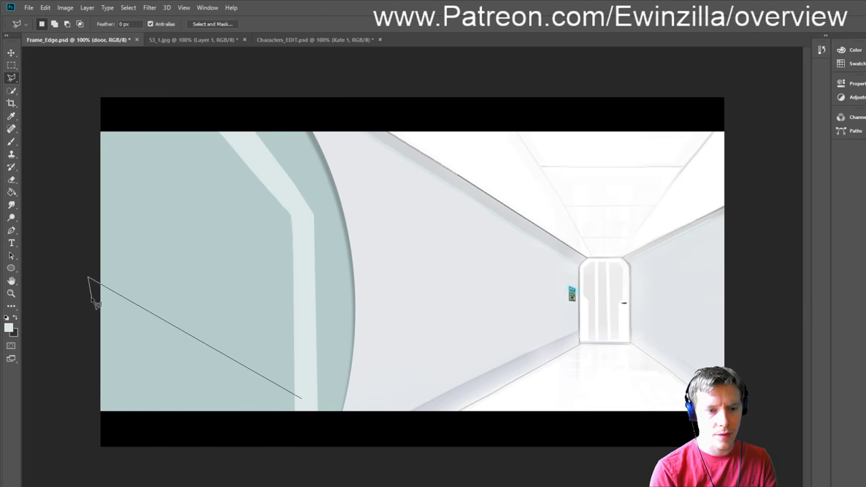
left_click(88, 311)
left_click(302, 419)
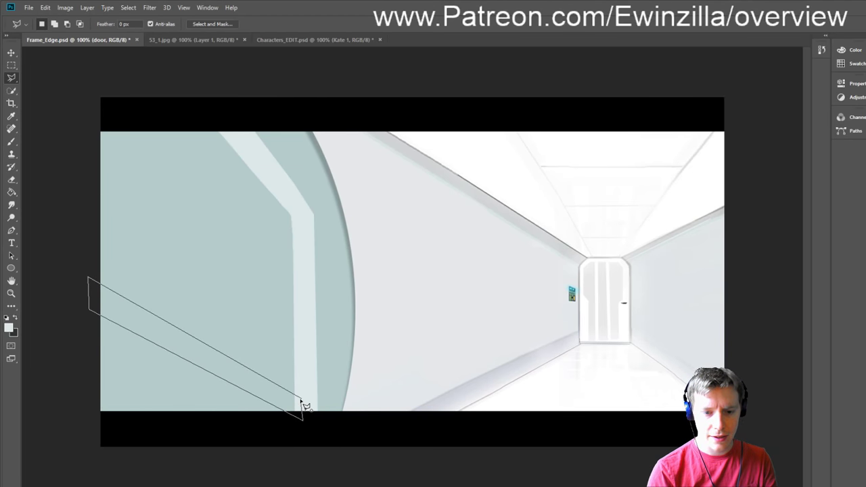
left_click(302, 400)
Step: Fill the new strip with the pale colour and deselect it
key("g")
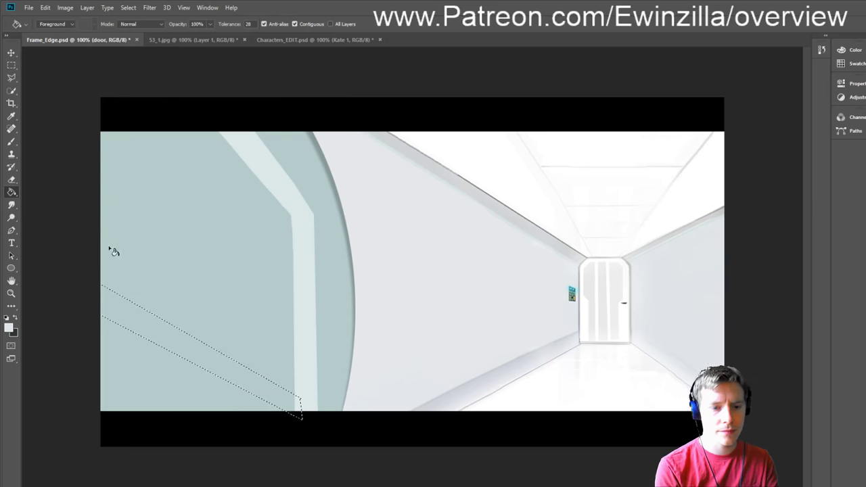
left_click(191, 355)
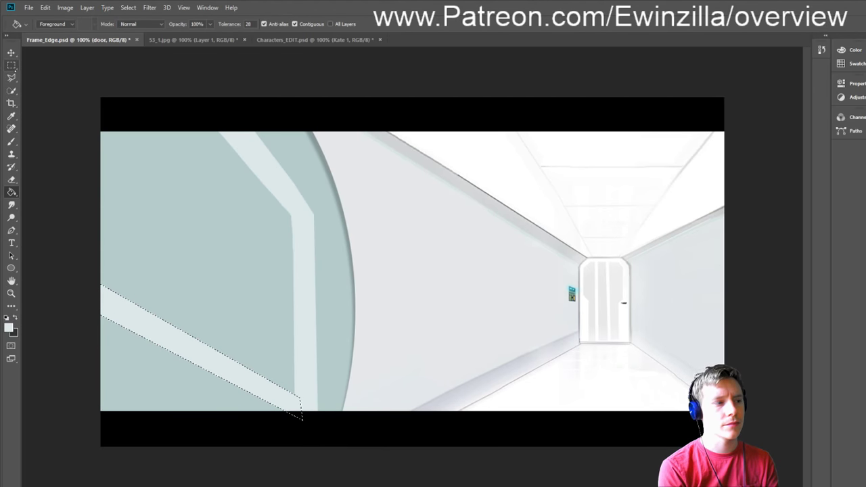
key("m")
key("ctrl+d")
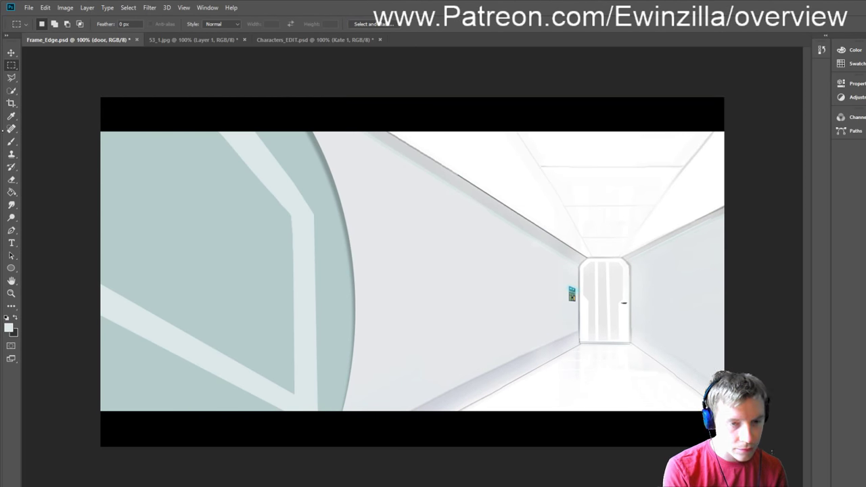
Step: Zoom to 200% on the teal panel's curved right edge
key("b")
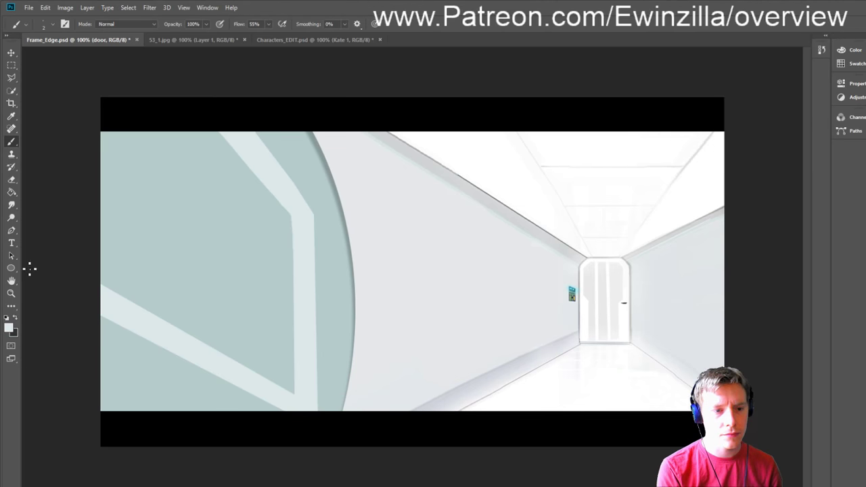
left_click(11, 293)
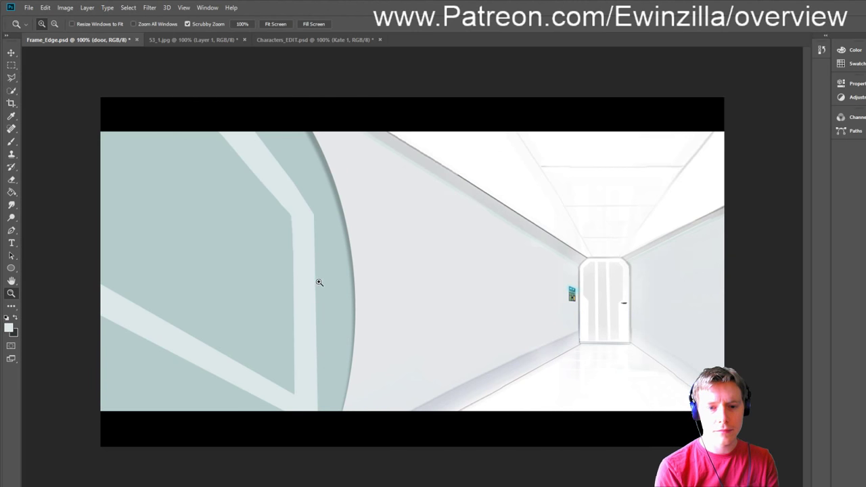
left_click(12, 141)
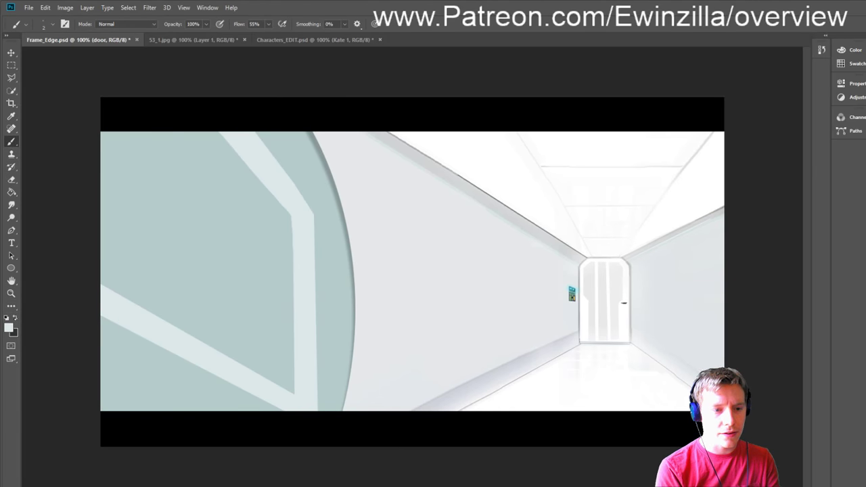
left_click(11, 293)
left_click(342, 297)
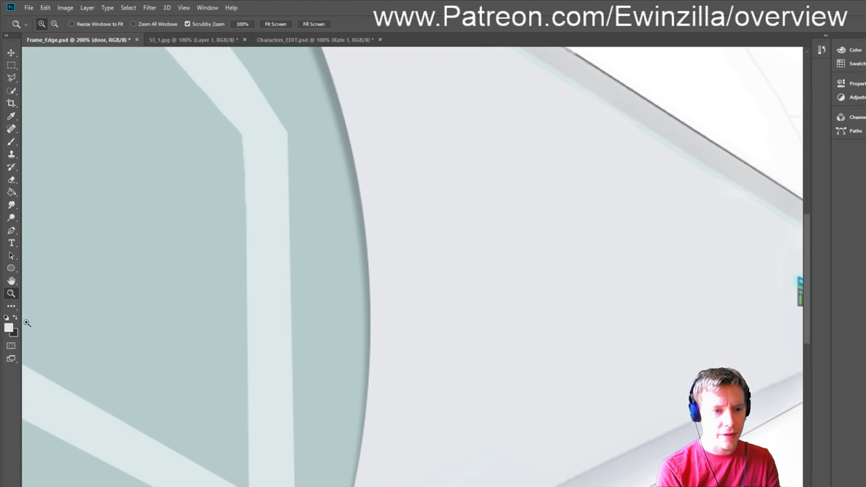
Step: Sketch a small black frame for the door's control panel
key("x")
left_click(11, 142)
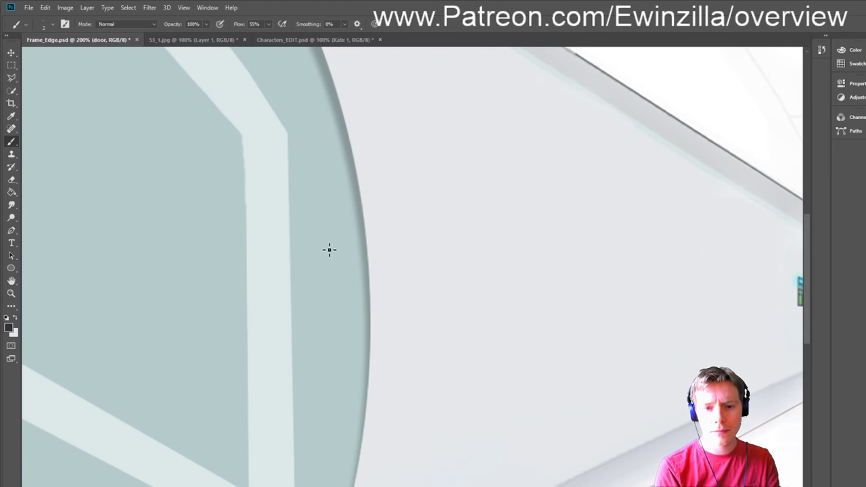
mouse_move(315, 249)
left_mouse_down()
mouse_move(339, 256)
mouse_move(337, 291)
mouse_move(339, 254)
mouse_move(338, 297)
left_mouse_up()
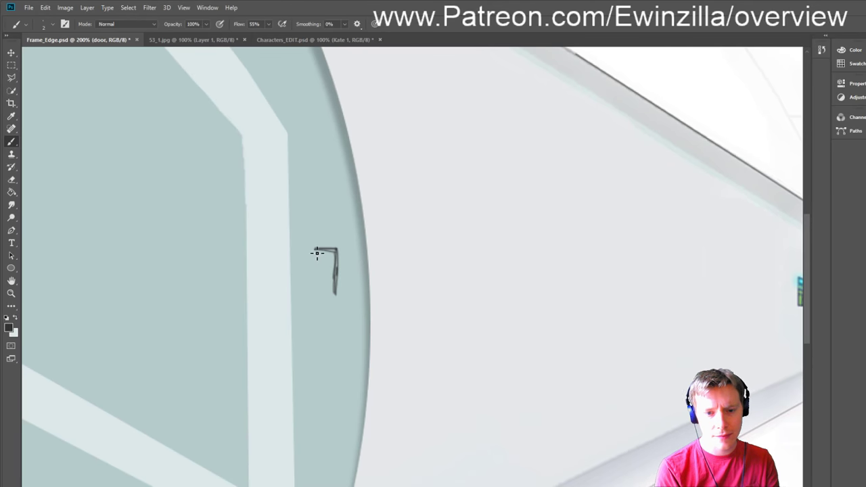
left_click_drag(314, 249, 314, 299)
mouse_move(315, 249)
left_mouse_down()
mouse_move(318, 294)
mouse_move(338, 299)
left_mouse_up()
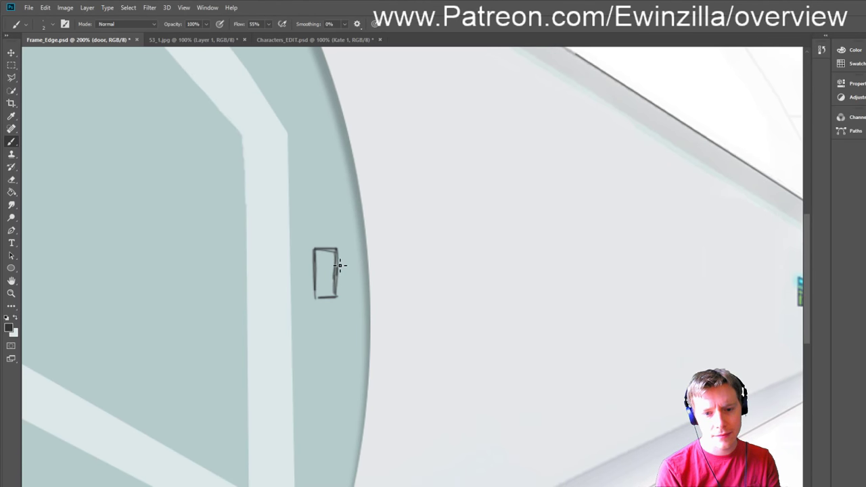
left_click_drag(337, 250, 341, 296)
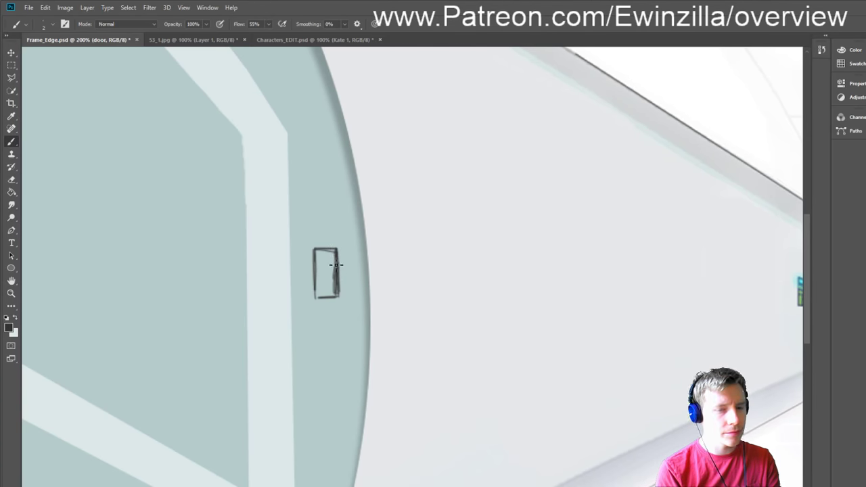
Step: Fill the panel with a grey sampled from the wall and add a short red stripe near its bottom
key("i")
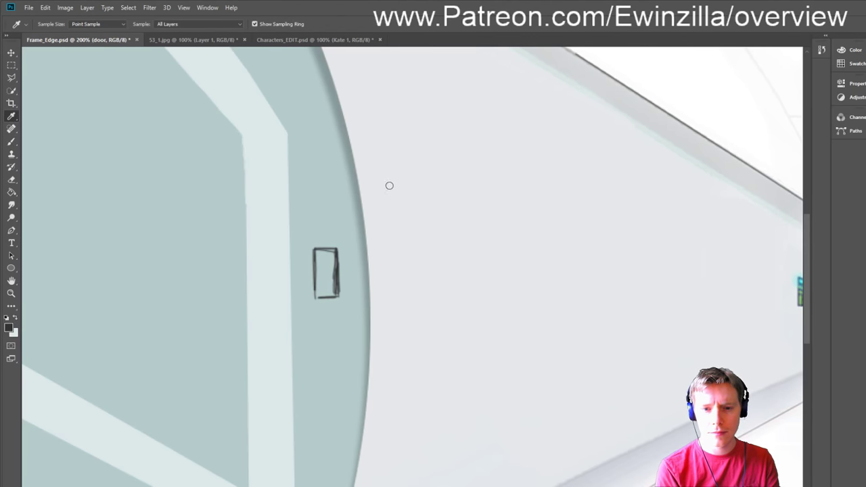
left_click(534, 133)
key("b")
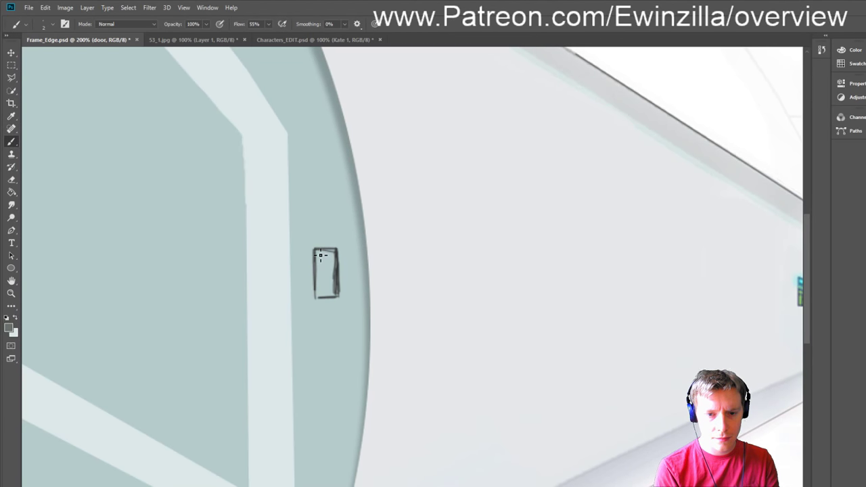
mouse_move(320, 255)
left_mouse_down()
mouse_move(322, 295)
mouse_move(332, 287)
mouse_move(330, 298)
mouse_move(337, 295)
mouse_move(337, 266)
mouse_move(324, 298)
mouse_move(321, 283)
mouse_move(329, 295)
mouse_move(321, 299)
mouse_move(337, 297)
mouse_move(336, 281)
mouse_move(323, 287)
mouse_move(335, 262)
mouse_move(322, 267)
mouse_move(330, 258)
mouse_move(321, 257)
mouse_move(325, 293)
mouse_move(334, 259)
mouse_move(338, 272)
mouse_move(325, 268)
mouse_move(329, 257)
mouse_move(321, 261)
mouse_move(332, 287)
left_mouse_up()
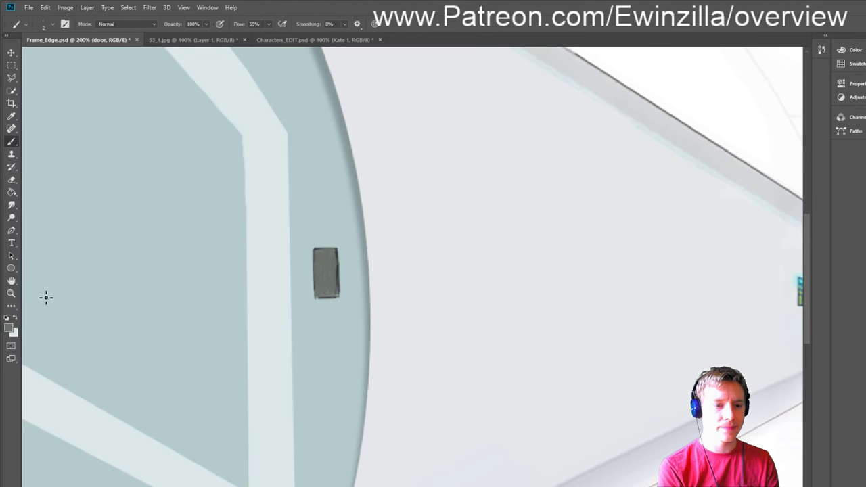
key("i")
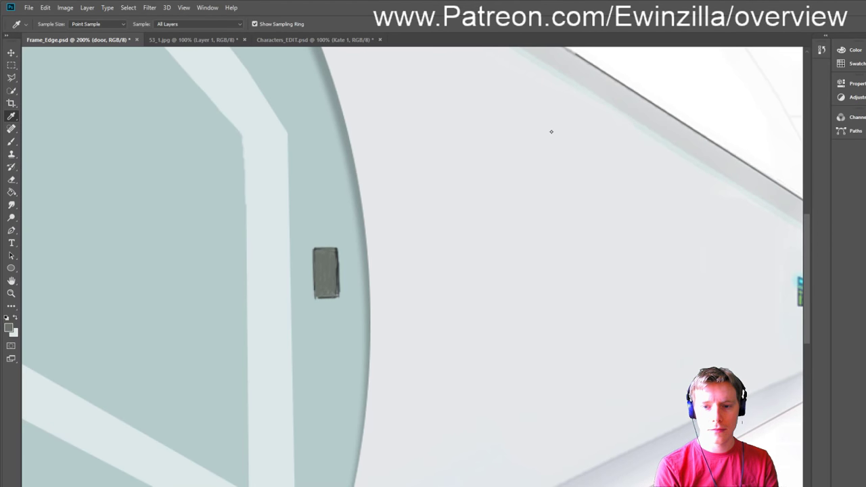
key("b")
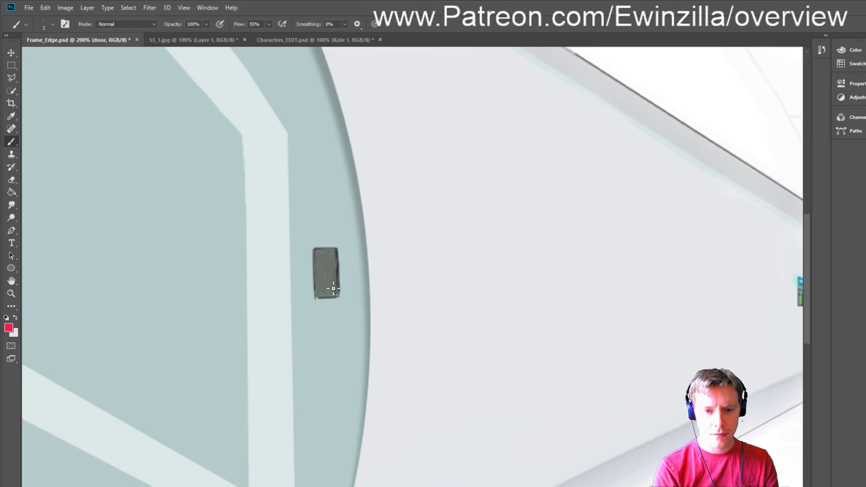
left_click_drag(333, 289, 326, 289)
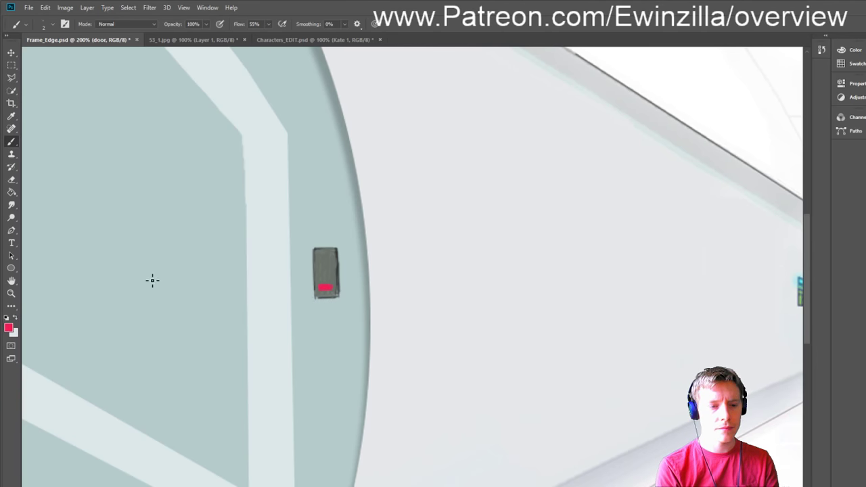
Step: Reset the paint colours to default and zoom to 400% on the door panel
key("i")
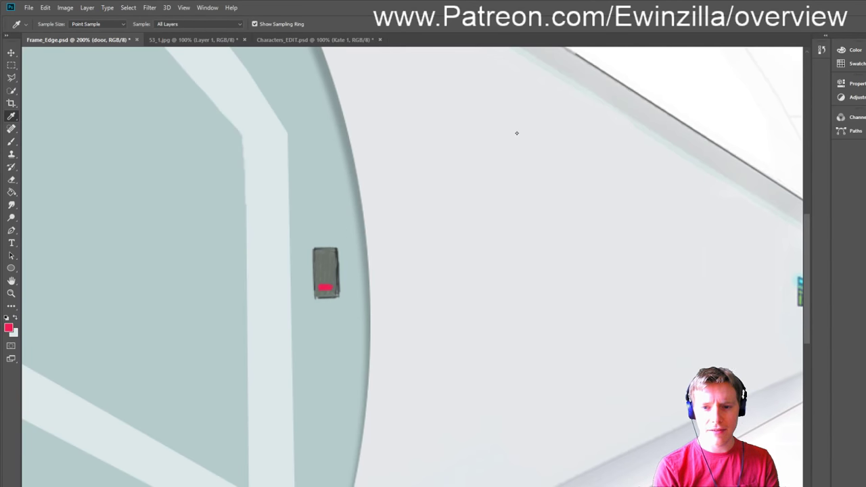
key("d")
key("b")
key("z")
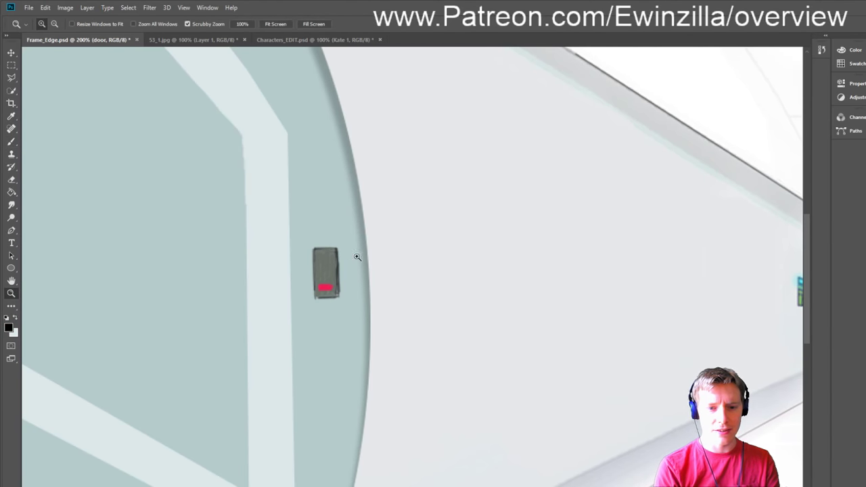
left_click(357, 259)
Step: Smudge the panel's grey fill and top edge smooth
left_click(11, 204)
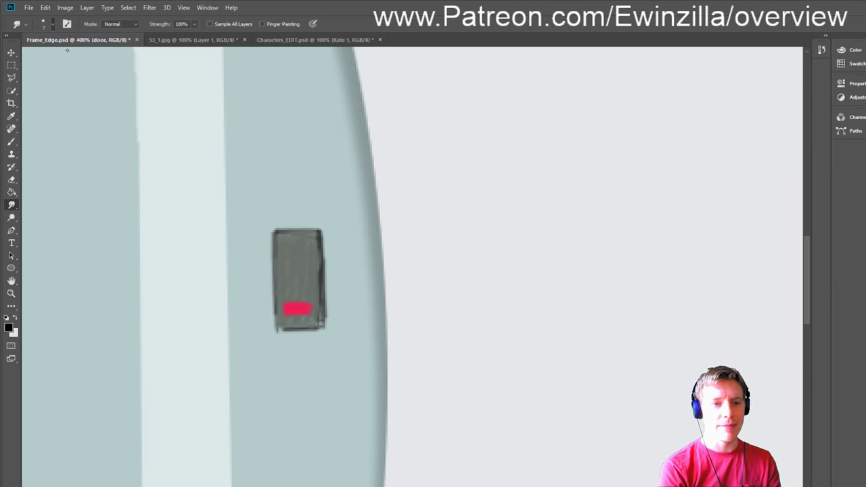
mouse_move(286, 251)
left_mouse_down()
mouse_move(308, 274)
mouse_move(311, 250)
mouse_move(319, 273)
mouse_move(325, 241)
mouse_move(288, 245)
mouse_move(325, 289)
mouse_move(321, 314)
mouse_move(321, 259)
mouse_move(328, 318)
mouse_move(289, 297)
mouse_move(309, 296)
mouse_move(294, 295)
mouse_move(290, 320)
mouse_move(327, 329)
mouse_move(326, 318)
mouse_move(329, 331)
mouse_move(329, 313)
mouse_move(331, 331)
mouse_move(331, 312)
mouse_move(333, 335)
mouse_move(336, 299)
mouse_move(333, 346)
mouse_move(333, 332)
mouse_move(287, 341)
mouse_move(302, 342)
mouse_move(269, 338)
mouse_move(283, 346)
mouse_move(269, 360)
mouse_move(269, 309)
mouse_move(281, 341)
mouse_move(290, 333)
mouse_move(282, 343)
mouse_move(265, 329)
left_mouse_up()
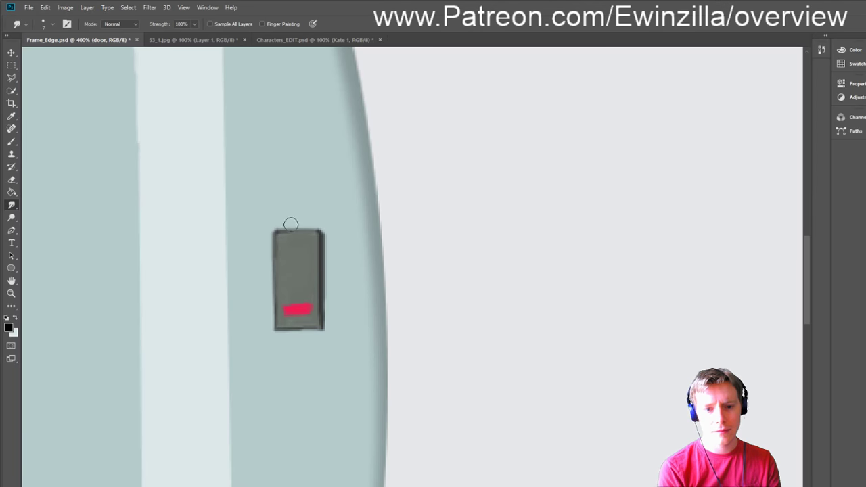
mouse_move(284, 221)
left_mouse_down()
mouse_move(316, 222)
mouse_move(293, 224)
left_mouse_up()
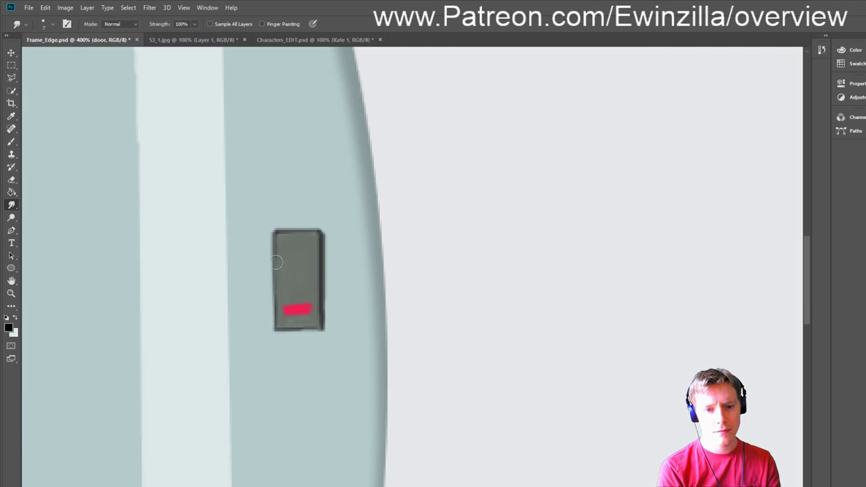
Step: Draw a blue oval inside the grey panel with the Ellipse tool
left_click(11, 128)
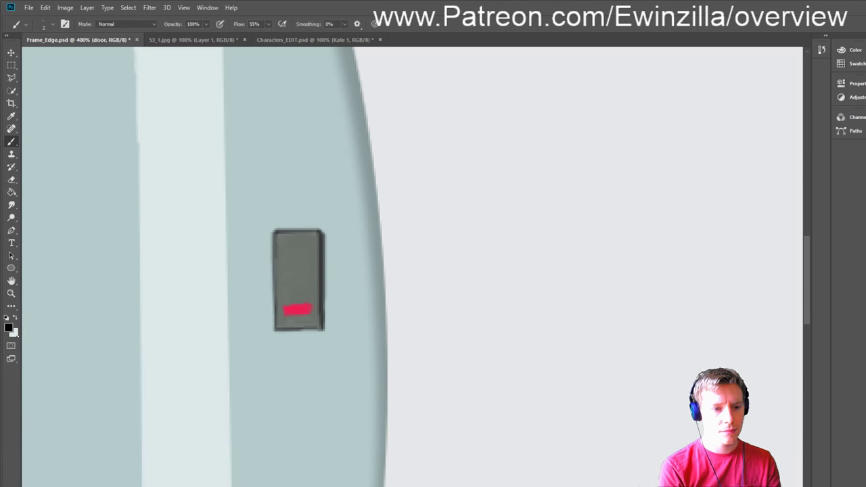
left_click(10, 116)
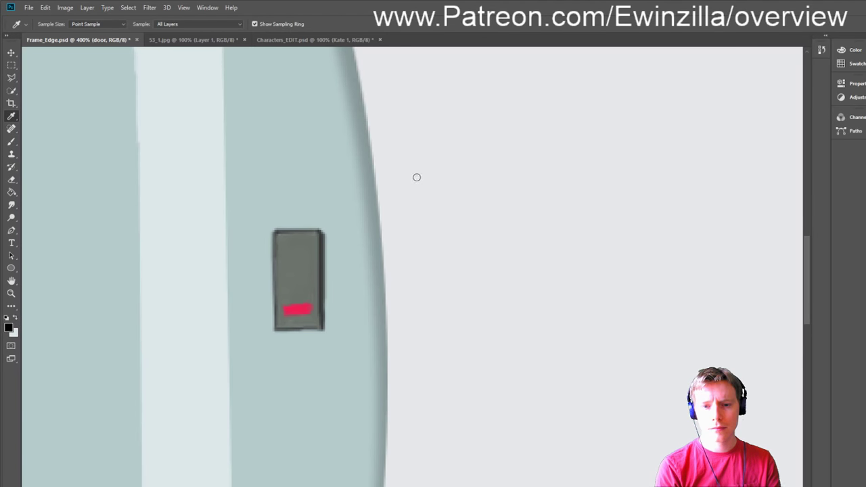
key("b")
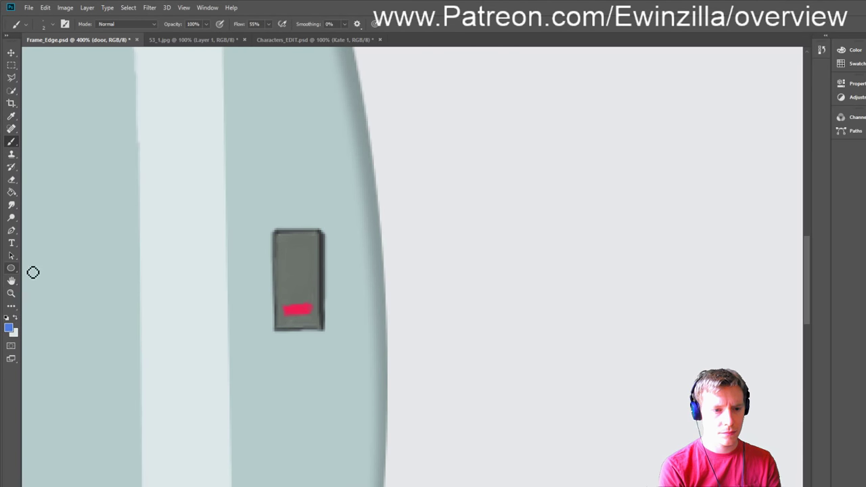
key("u")
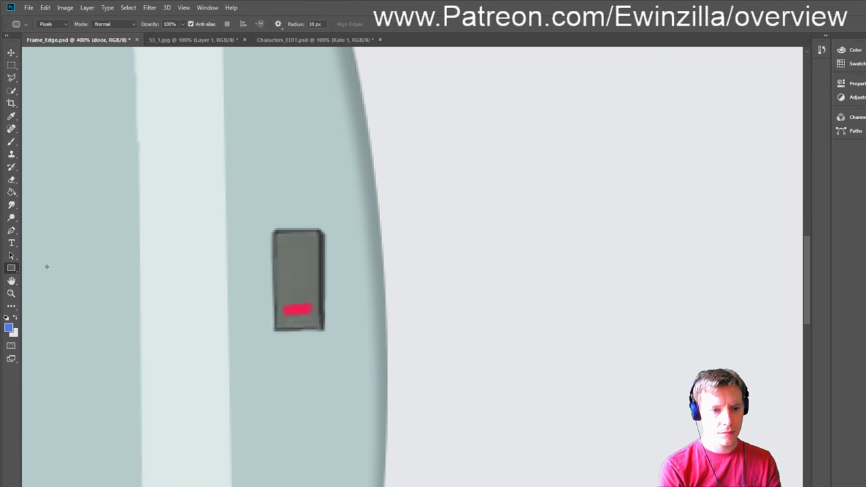
key("shift+u")
key("shift+u")
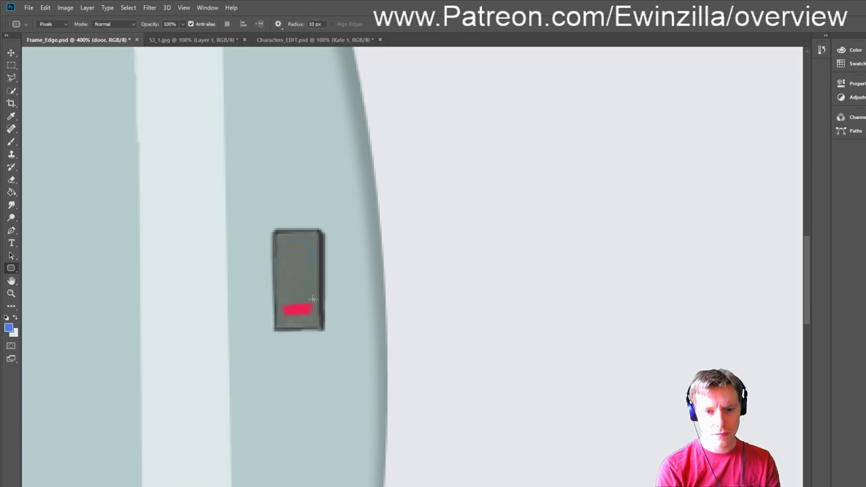
left_click_drag(312, 299, 313, 301)
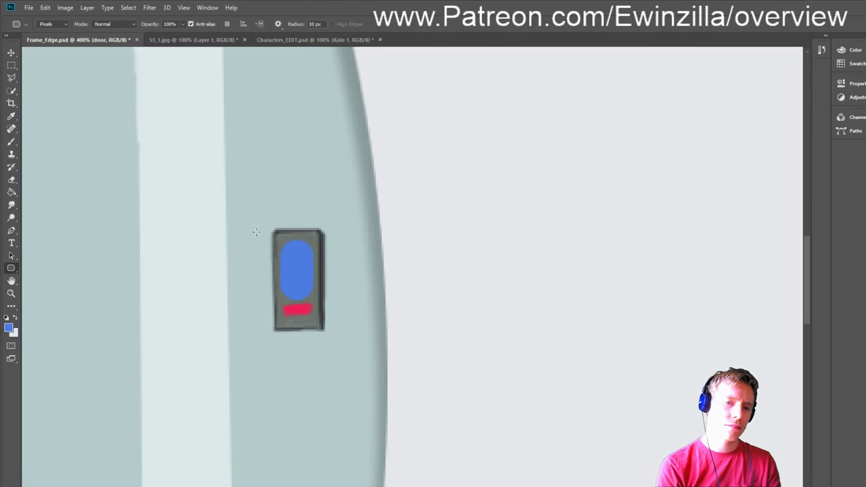
Step: Paint light blue highlight stripes across the oval and fit the whole scene on screen
key("b")
key("i")
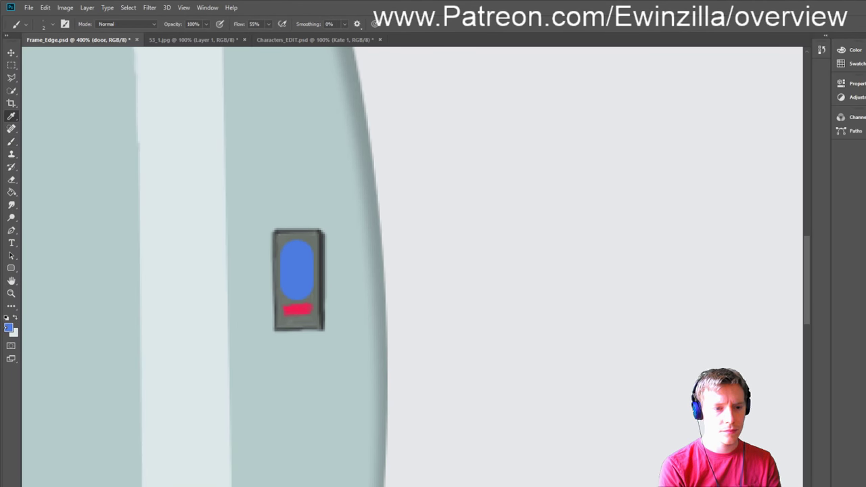
key("b")
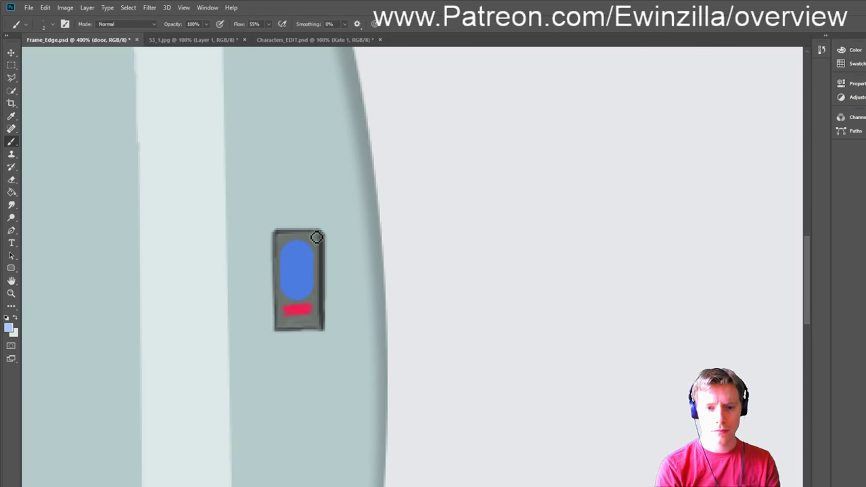
mouse_move(284, 258)
left_mouse_down()
mouse_move(305, 256)
mouse_move(302, 250)
mouse_move(291, 260)
mouse_move(315, 257)
mouse_move(290, 273)
mouse_move(314, 256)
mouse_move(292, 271)
mouse_move(299, 268)
mouse_move(305, 286)
mouse_move(316, 273)
mouse_move(294, 289)
mouse_move(317, 289)
mouse_move(300, 301)
mouse_move(318, 290)
left_mouse_up()
key("ctrl+z")
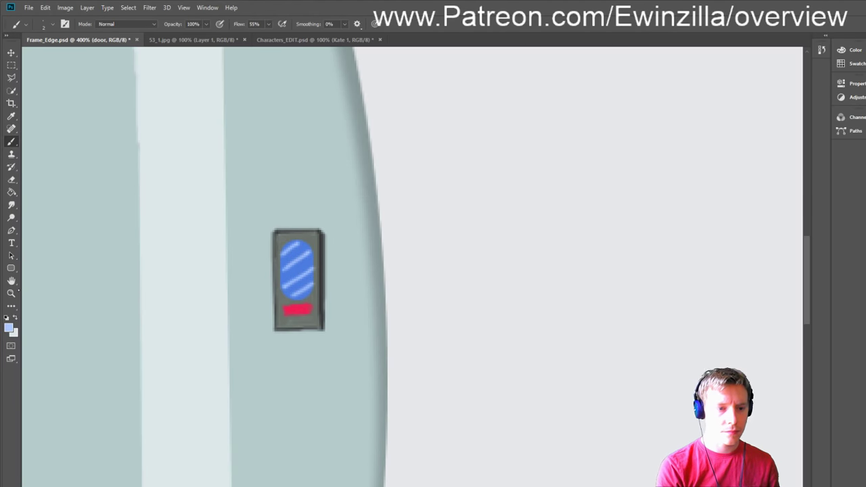
key("z")
left_click(276, 24)
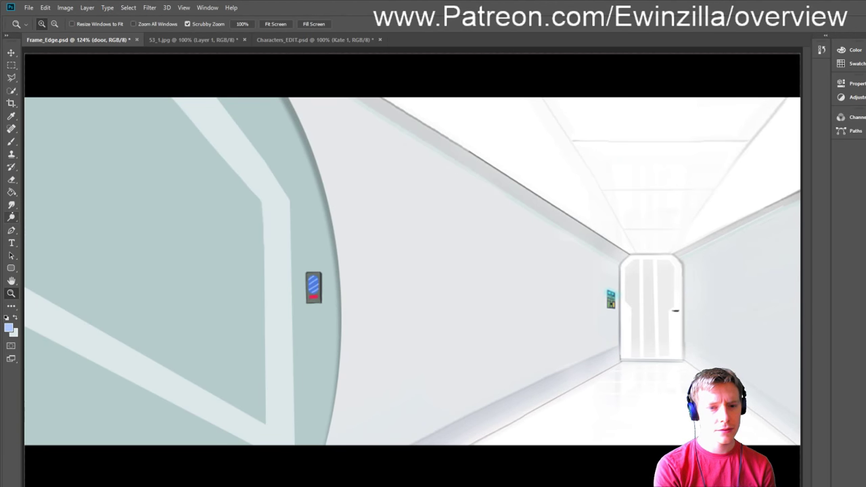
Step: Lighten the top of the round door with the Dodge tool on Layer 3
left_click(11, 230)
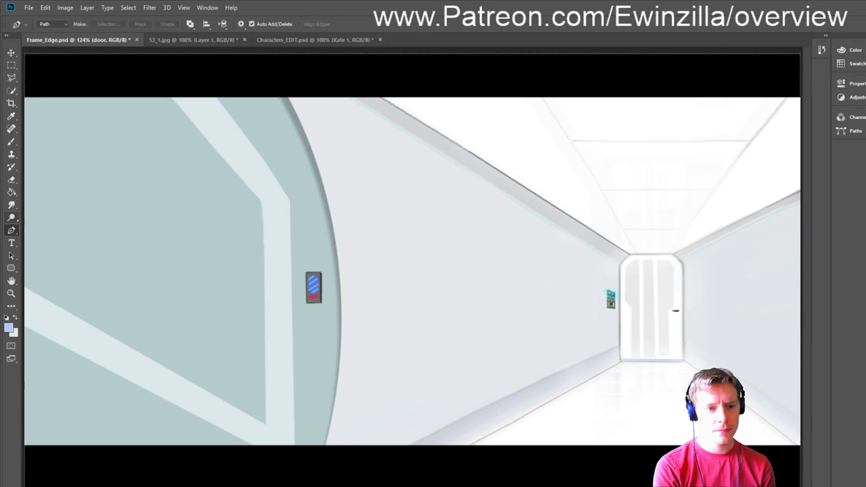
left_click(10, 217)
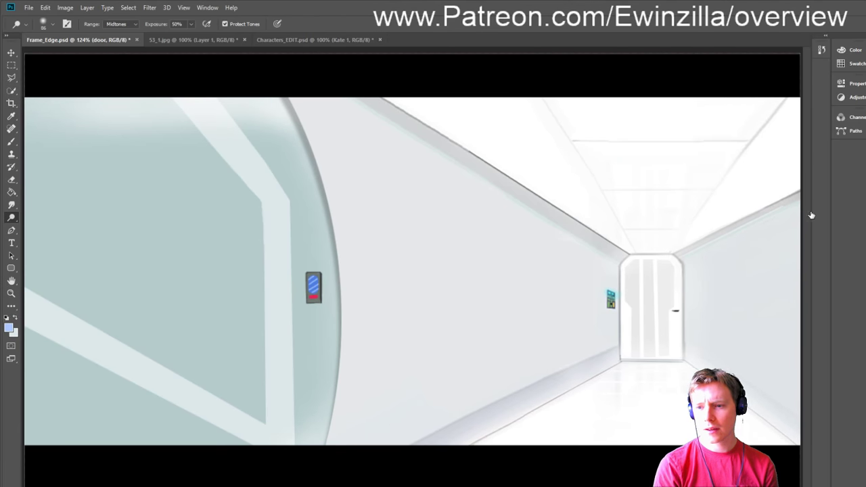
left_click(690, 220, "ctrl")
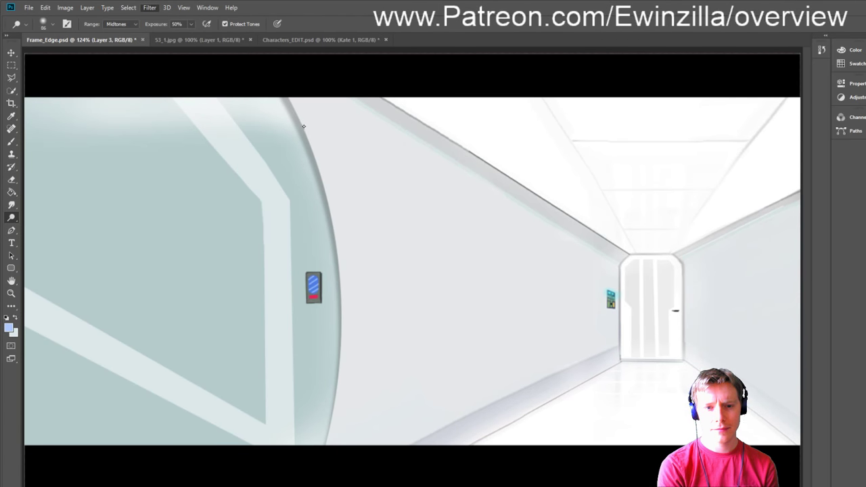
key("h")
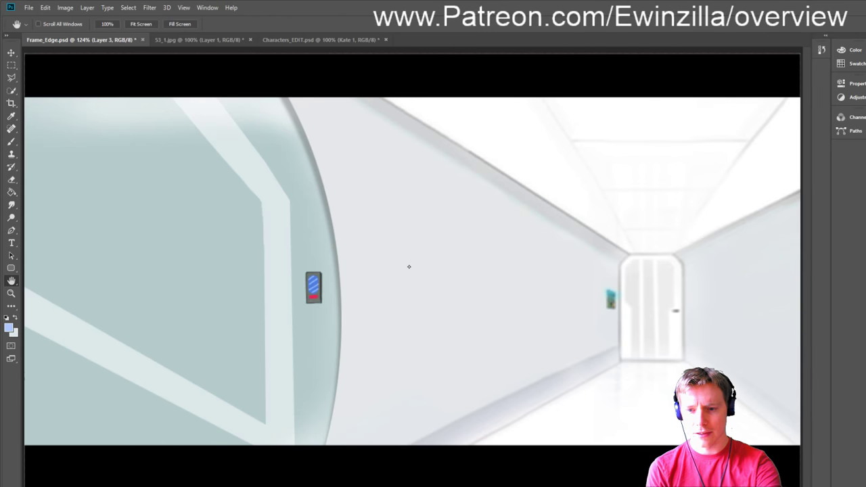
key("o")
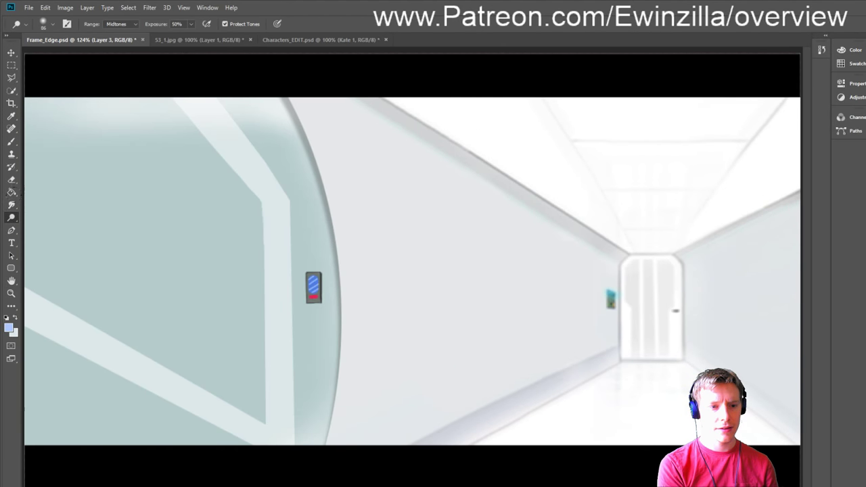
Step: Blur the far corridor and right wall with a 139 px brush
left_click(11, 204)
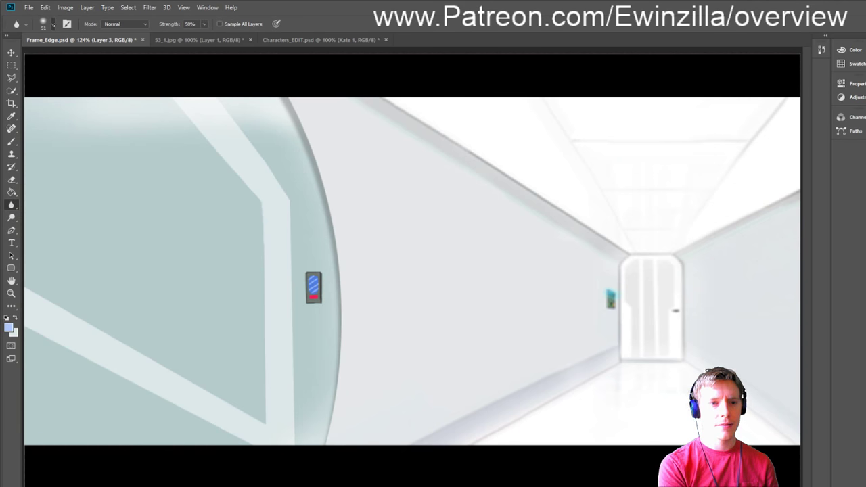
key("bracketright")
key("bracketright")
key("bracketright")
key("bracketright")
key("bracketright")
key("bracketright")
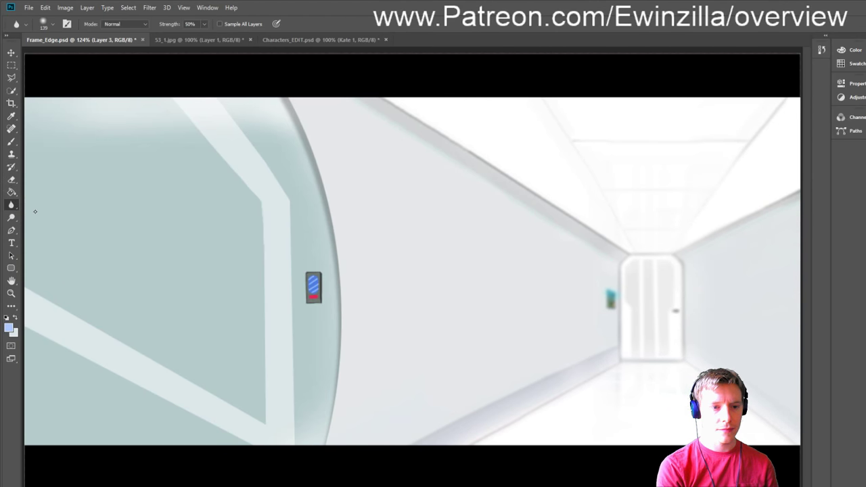
right_click(11, 204)
left_click(47, 218)
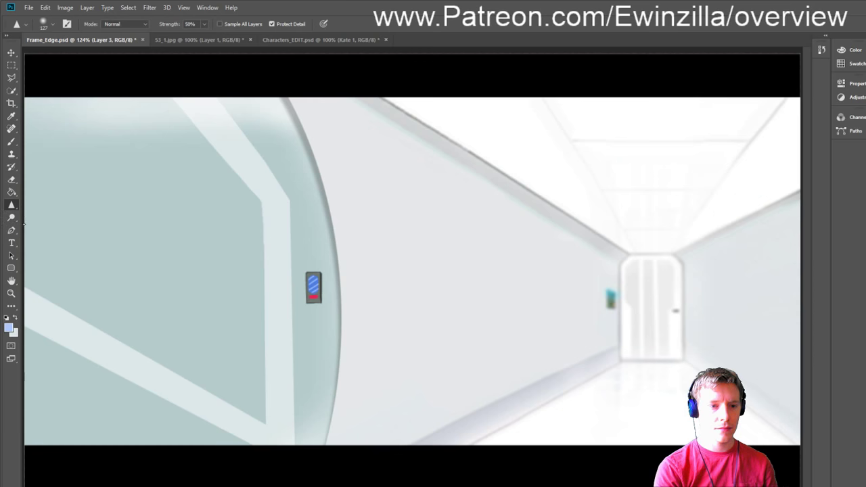
Step: Sample black and draw a 2 px line along the left wall's upper edge
left_click(10, 268)
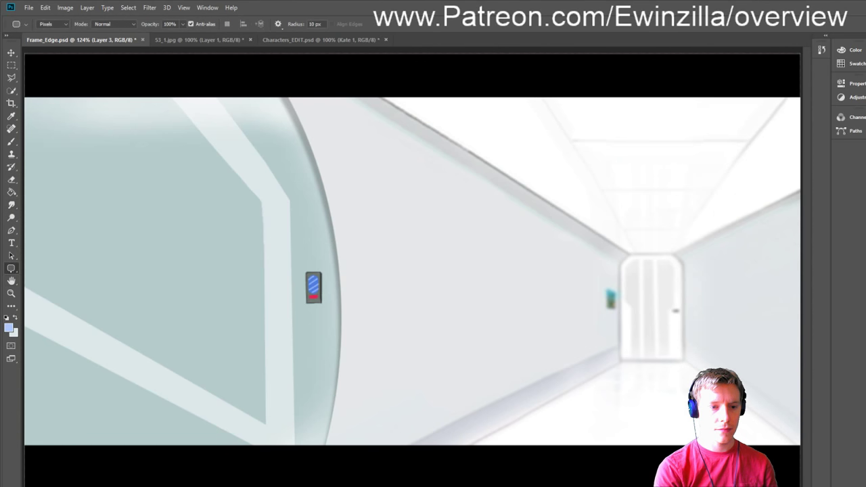
key("shift+u")
key("shift+u")
key("shift+u")
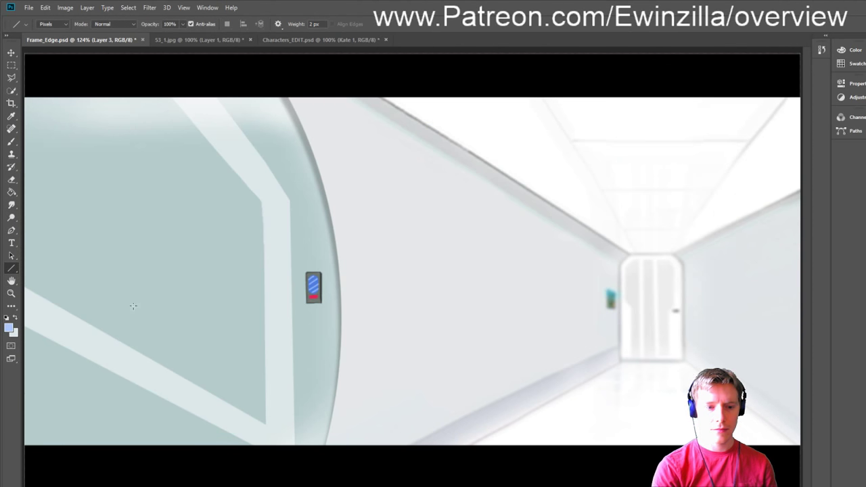
key("i")
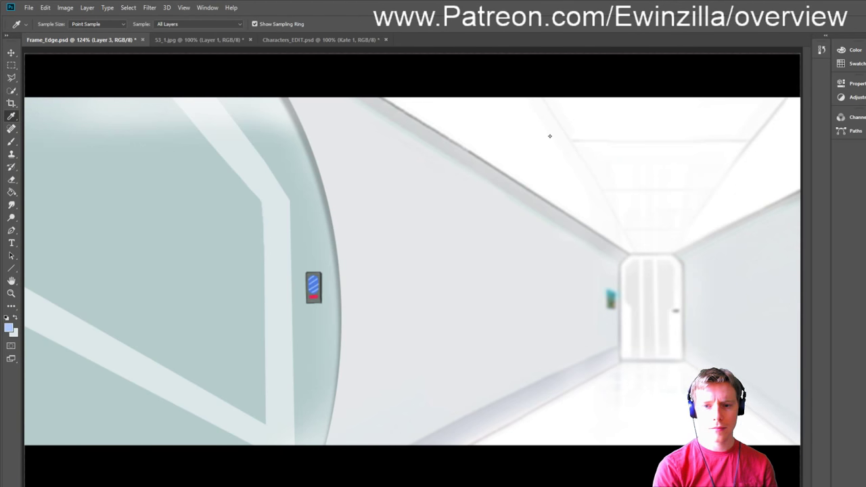
left_click(433, 77)
key("u")
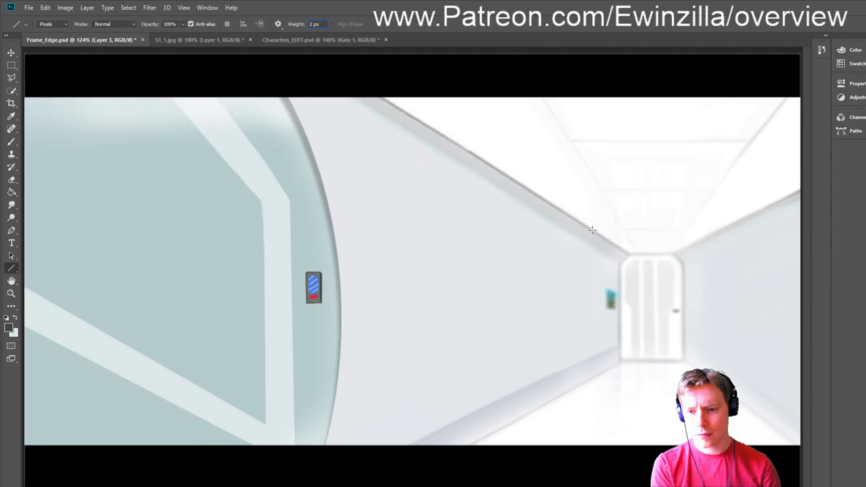
mouse_move(628, 254)
left_mouse_down()
mouse_move(355, 68)
mouse_move(348, 73)
left_mouse_up()
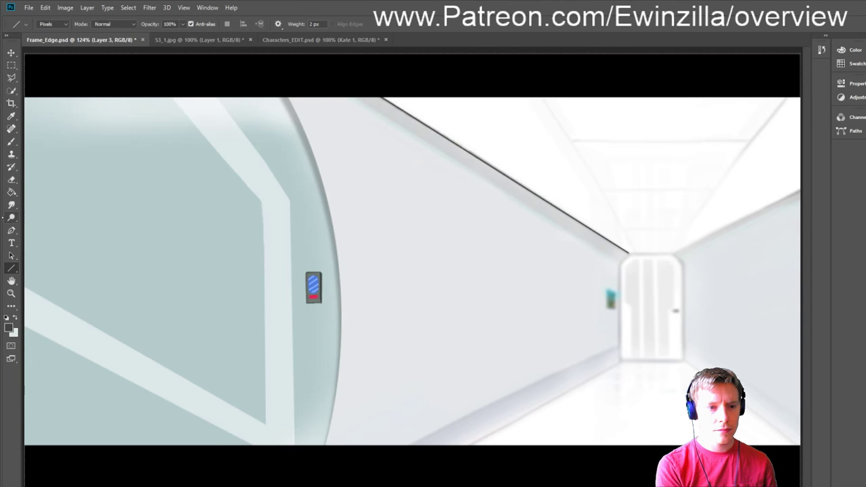
Step: Blur the new dark edge line so it blends into the wall
left_click(10, 204)
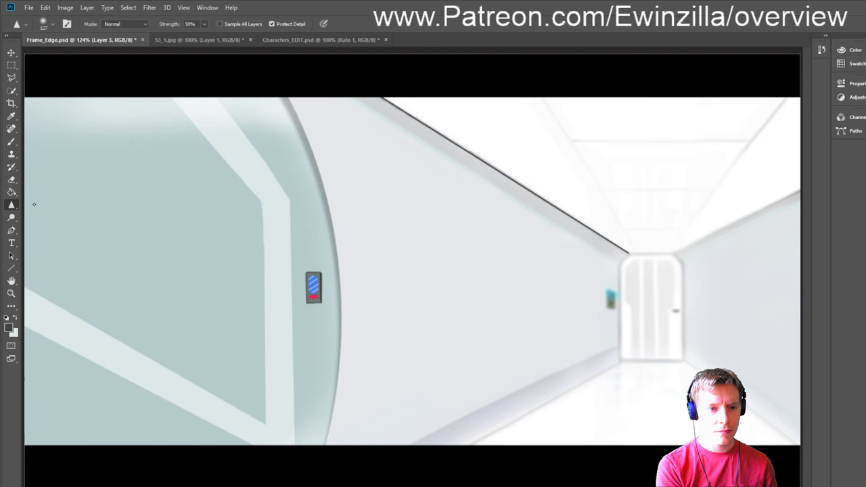
left_click(33, 205)
left_click_drag(515, 184, 628, 253)
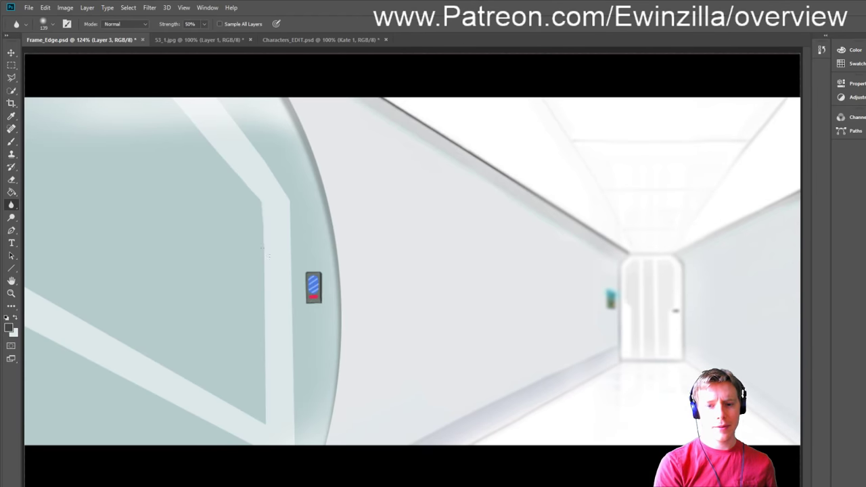
left_click(11, 78)
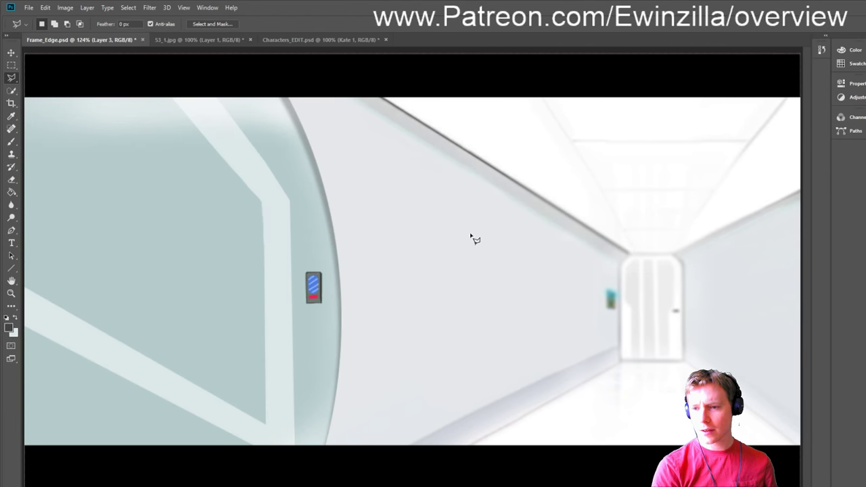
Step: Add a pale slanted light streak across the left corridor wall and save Frame_Edge.psd
left_click(394, 104)
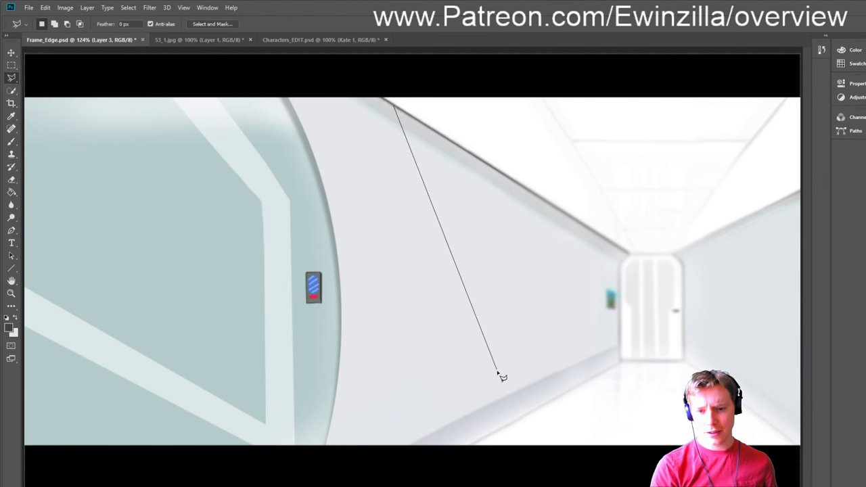
left_click(518, 418)
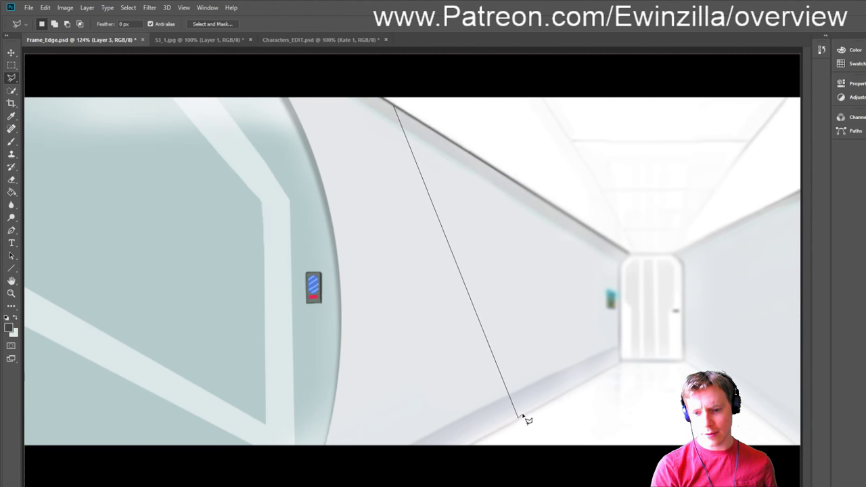
left_click(575, 388)
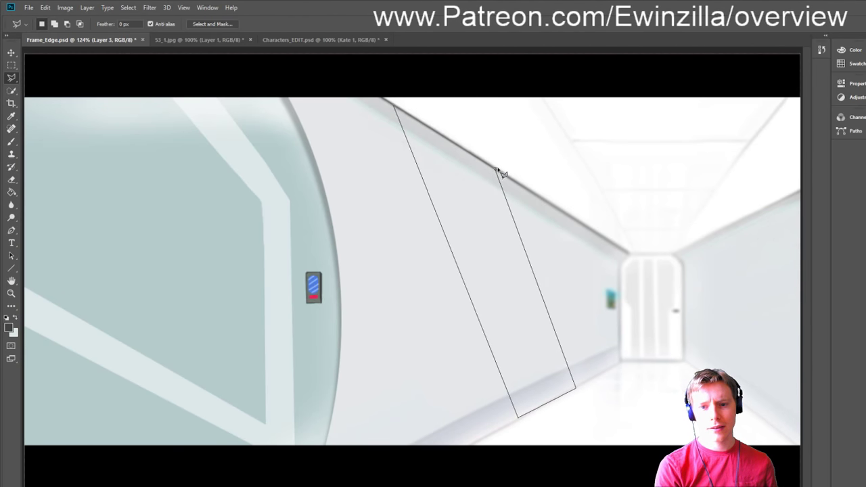
left_click(496, 169)
left_click(395, 105)
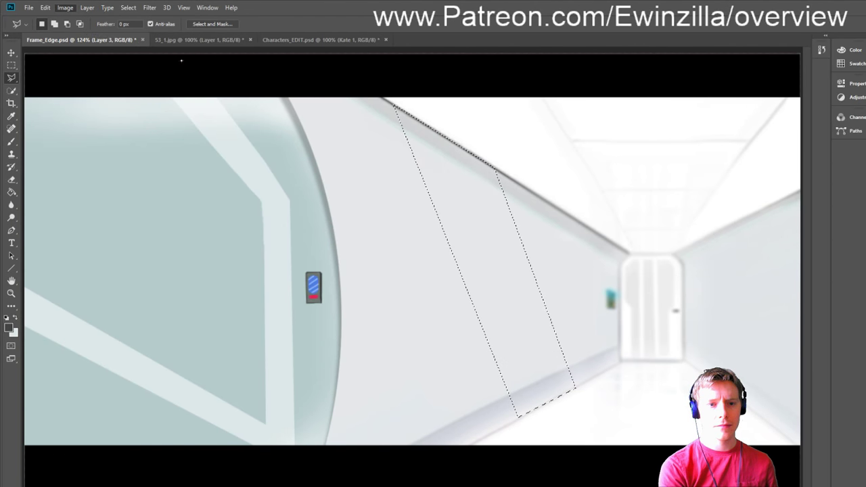
key("i")
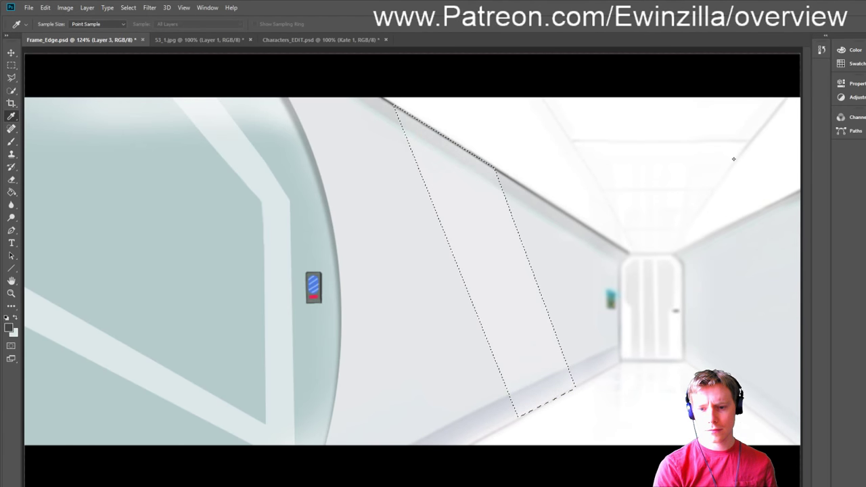
key("l")
key("m")
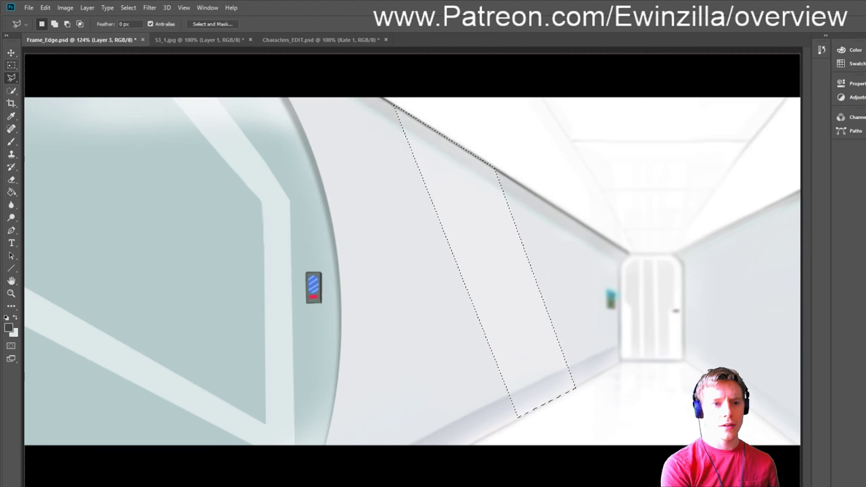
key("ctrl+d")
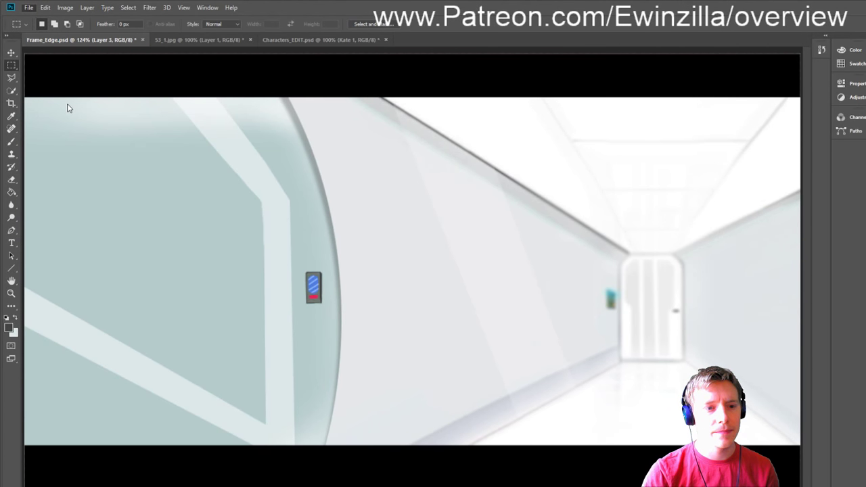
key("ctrl+s")
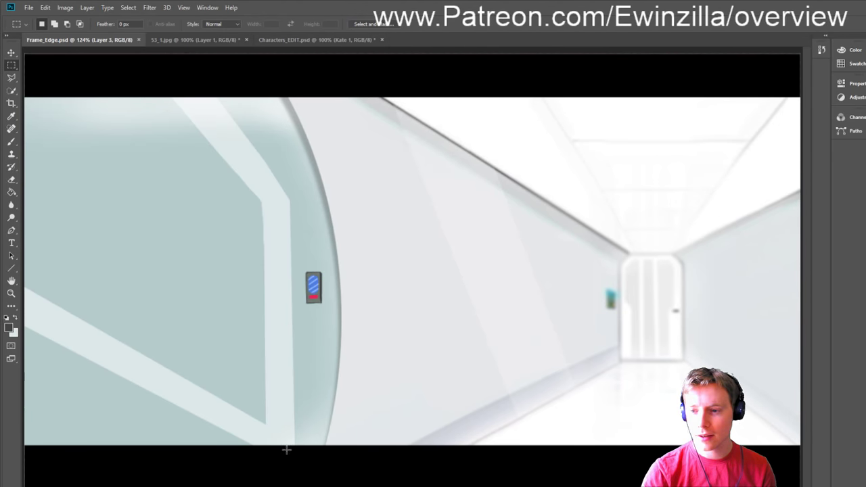
Step: Paste the lab-coated woman and move her to the corridor's right side
key("ctrl+v")
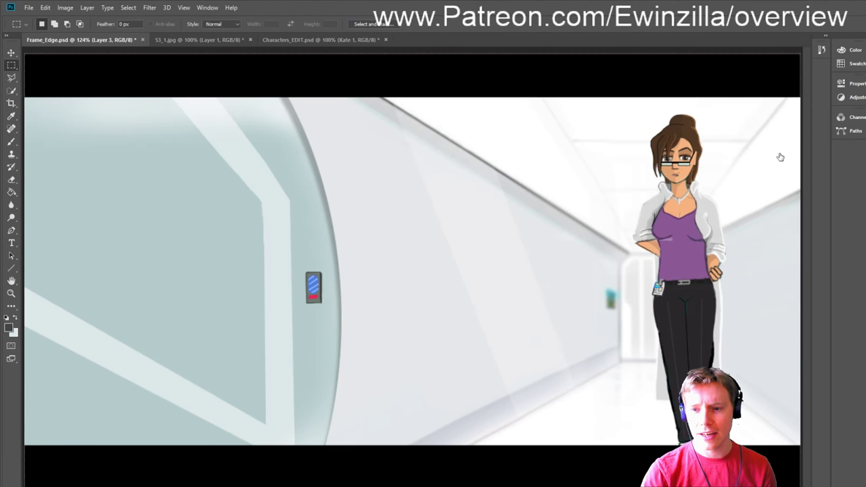
left_click(11, 52)
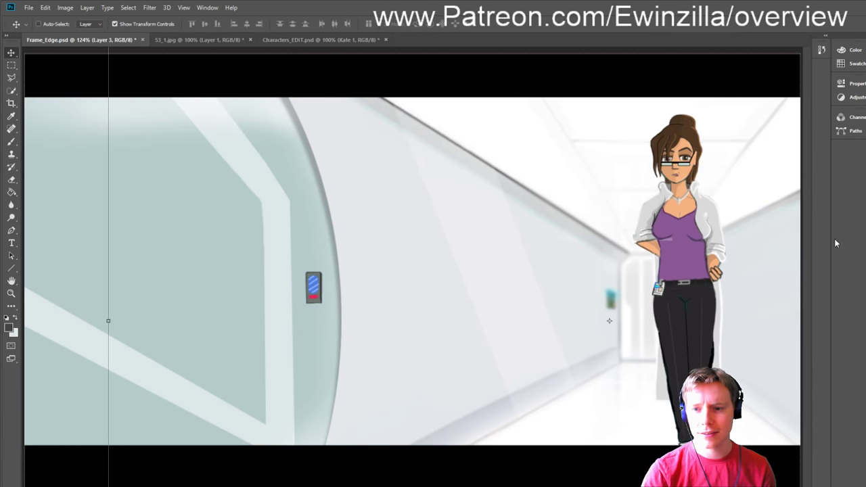
left_click(695, 183, "ctrl")
left_click_drag(695, 183, 710, 170)
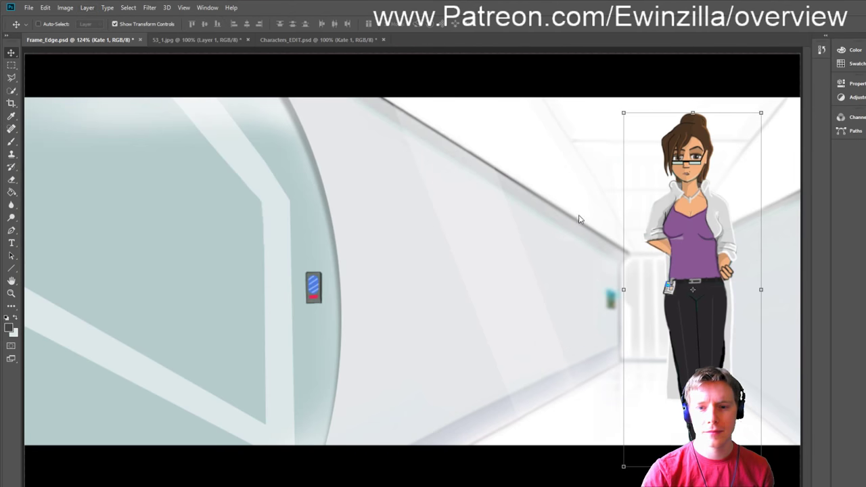
Step: Make Layer 4 active and set red for brush painting
left_click(582, 167, "ctrl")
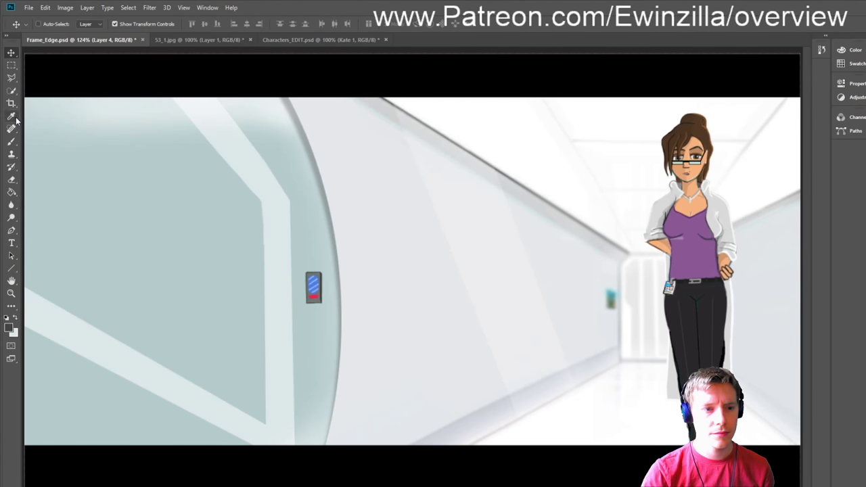
left_click(11, 142)
key("i")
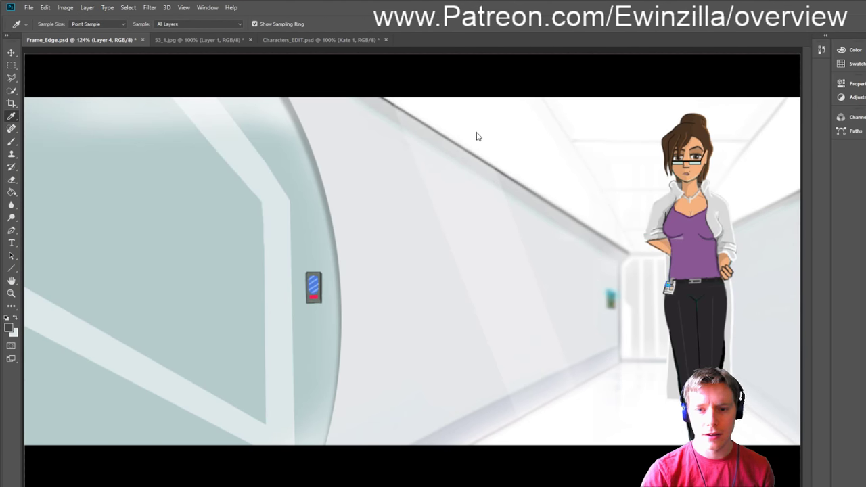
key("b")
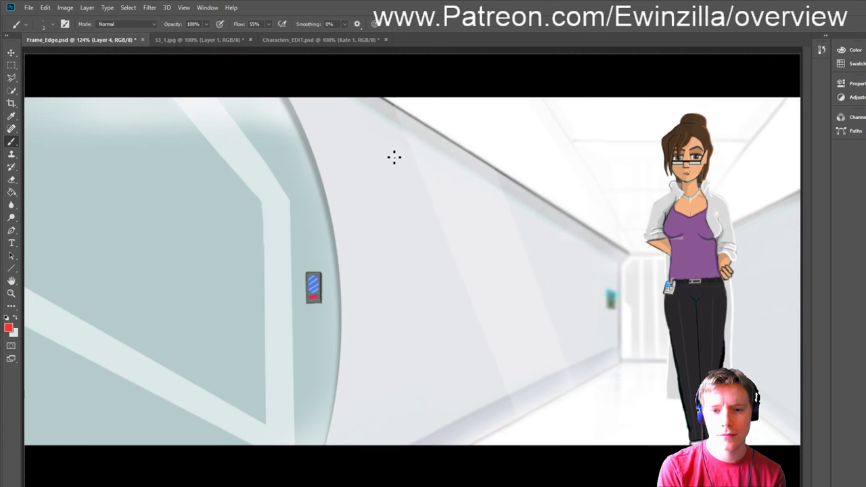
Step: Sketch the figure's head oval and a body line in red
mouse_move(402, 141)
left_mouse_down()
mouse_move(422, 142)
mouse_move(419, 163)
left_mouse_up()
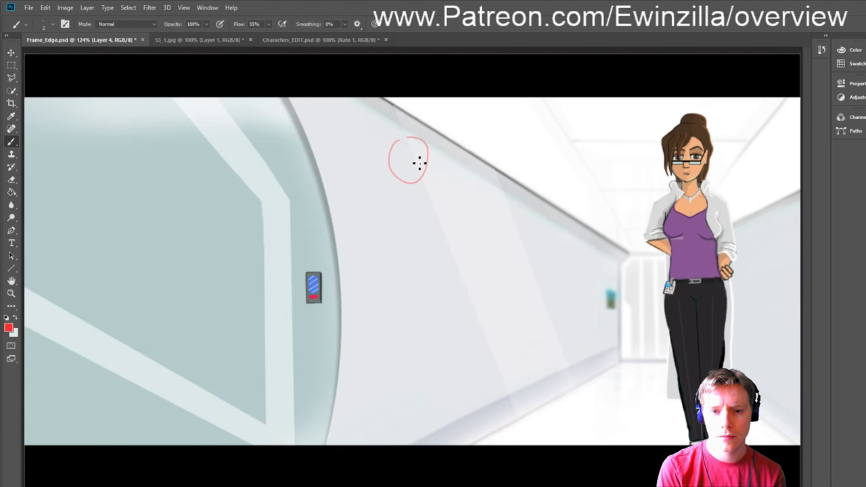
key("ctrl+z")
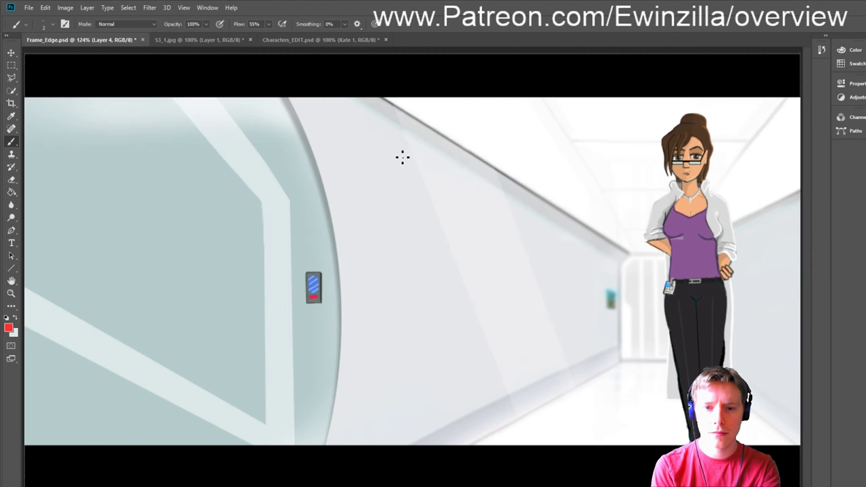
mouse_move(397, 144)
left_mouse_down()
mouse_move(399, 197)
mouse_move(404, 145)
left_mouse_up()
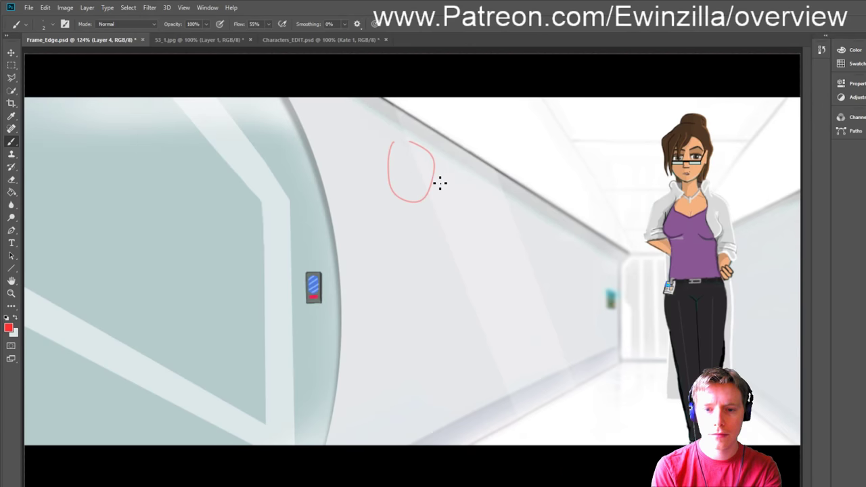
mouse_move(435, 174)
left_mouse_down()
mouse_move(439, 201)
mouse_move(414, 203)
mouse_move(384, 290)
left_mouse_up()
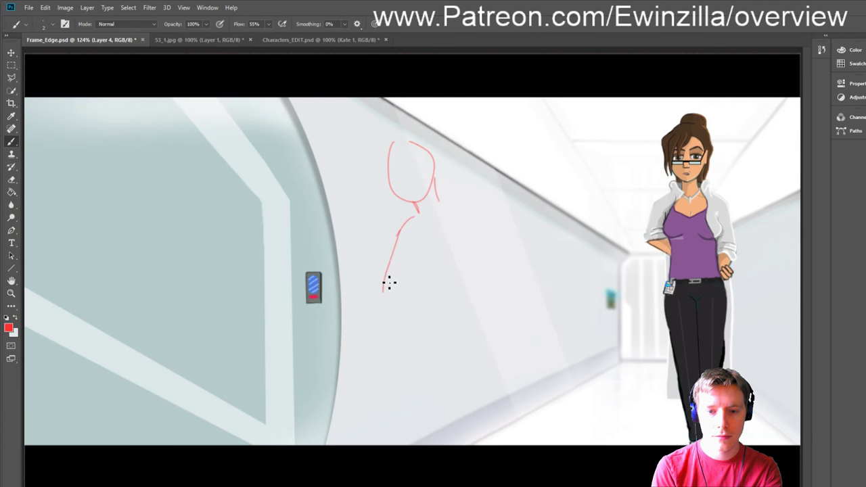
key("ctrl+z")
left_click_drag(399, 233, 390, 299)
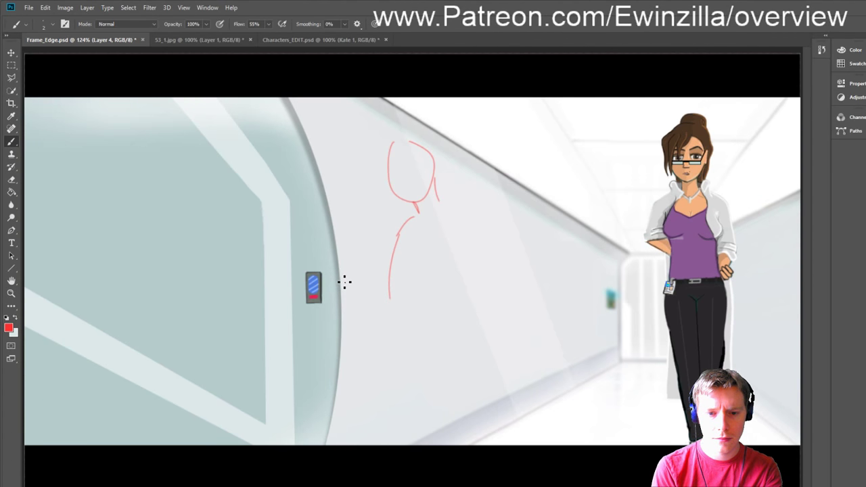
Step: Sketch the near hand and forearm reaching toward the control box
mouse_move(343, 264)
left_mouse_down()
mouse_move(329, 253)
mouse_move(314, 271)
left_mouse_up()
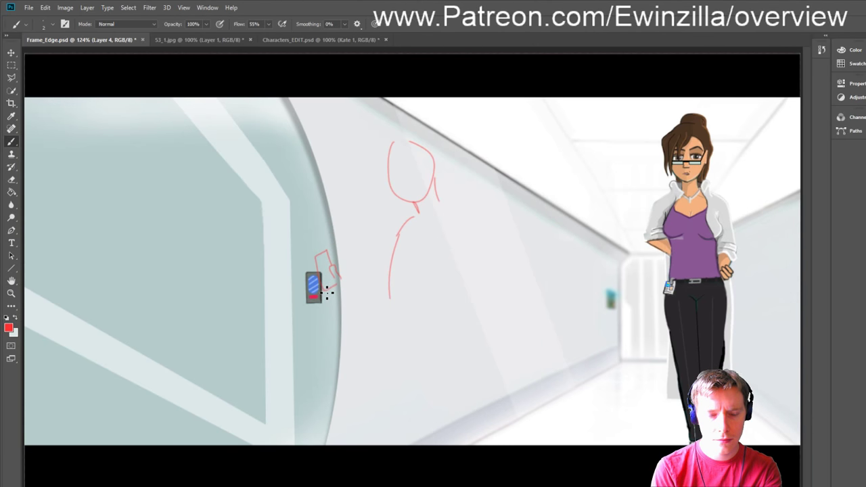
mouse_move(331, 293)
left_mouse_down()
mouse_move(335, 265)
mouse_move(346, 278)
mouse_move(345, 303)
mouse_move(331, 287)
mouse_move(331, 297)
mouse_move(344, 283)
mouse_move(344, 303)
mouse_move(332, 297)
mouse_move(351, 292)
mouse_move(381, 311)
left_mouse_up()
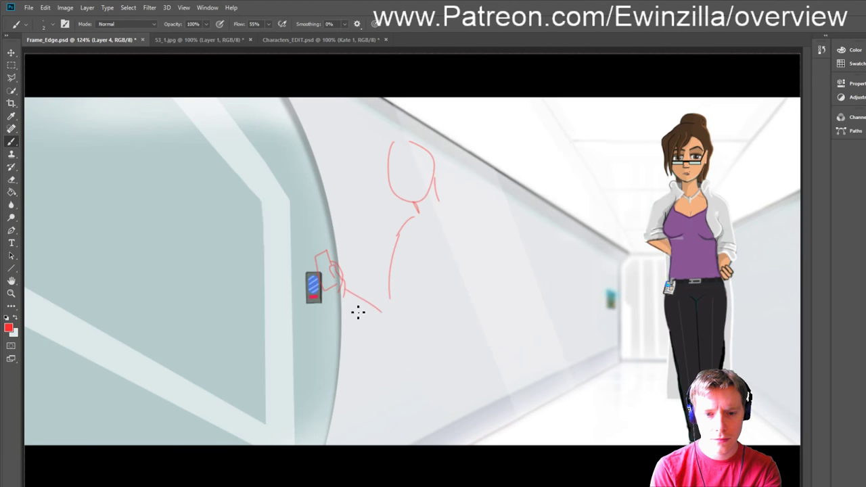
left_click_drag(332, 299, 380, 332)
key("ctrl+z")
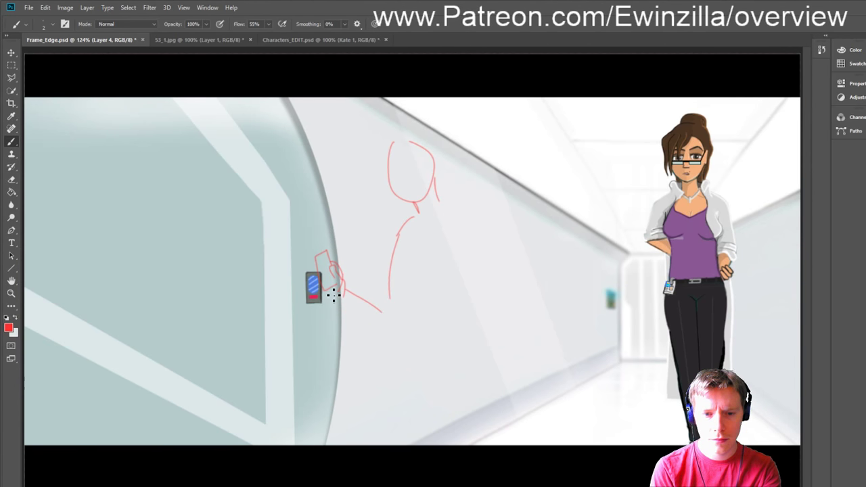
mouse_move(332, 294)
left_mouse_down()
mouse_move(381, 350)
mouse_move(401, 239)
mouse_move(378, 335)
mouse_move(413, 286)
left_mouse_up()
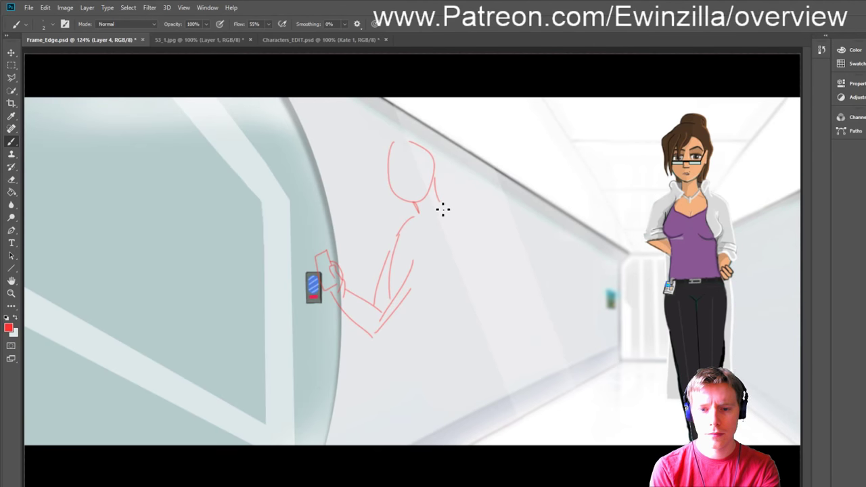
Step: Sketch the shoulder curve and the far arm down past the waist
mouse_move(440, 203)
left_mouse_down()
mouse_move(457, 226)
mouse_move(502, 241)
left_mouse_up()
key("ctrl+z")
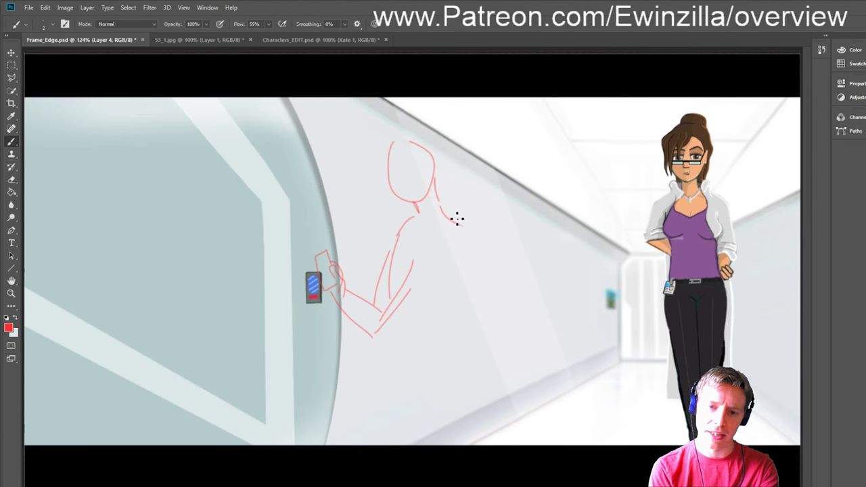
mouse_move(446, 213)
left_mouse_down()
mouse_move(510, 265)
mouse_move(496, 258)
mouse_move(498, 301)
left_mouse_up()
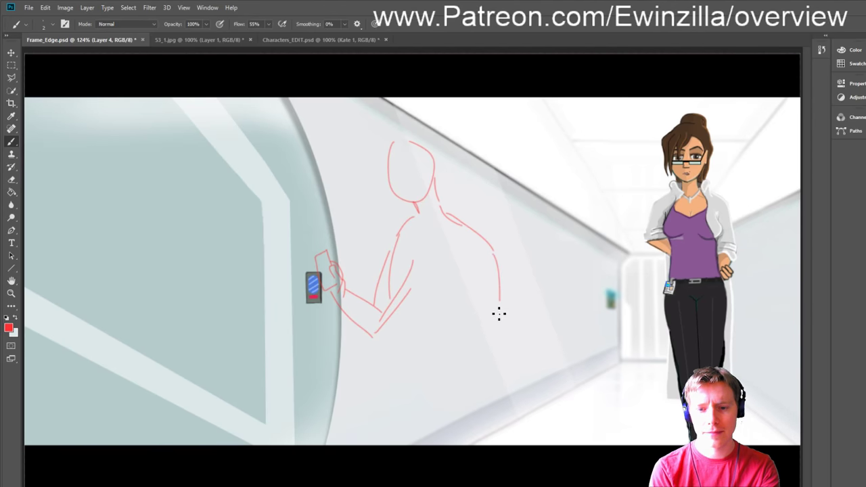
left_click_drag(474, 250, 486, 319)
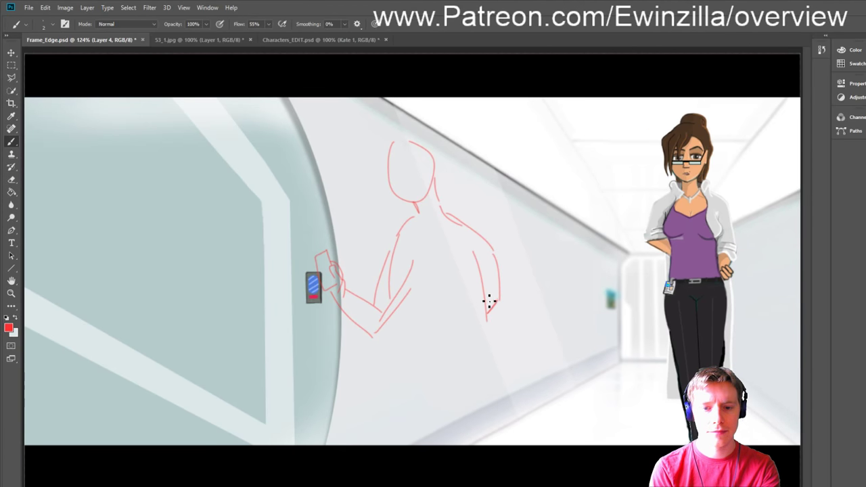
left_click_drag(478, 264, 496, 409)
left_click_drag(410, 283, 409, 318)
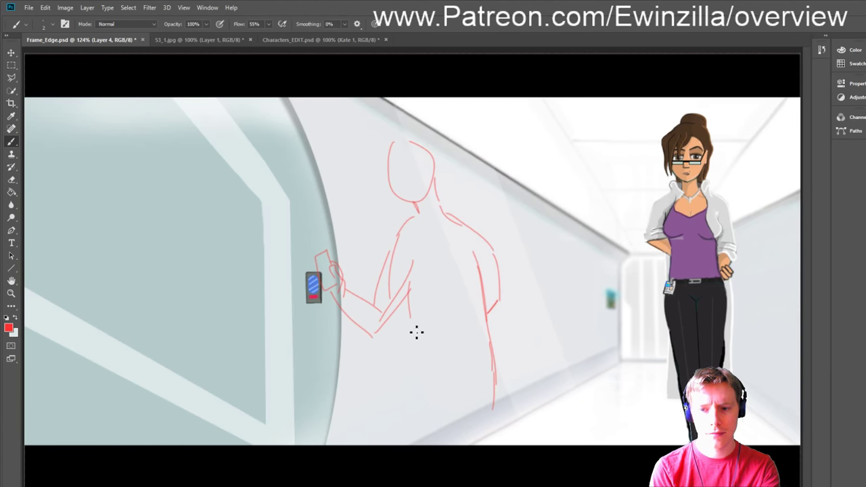
left_click_drag(414, 280, 420, 332)
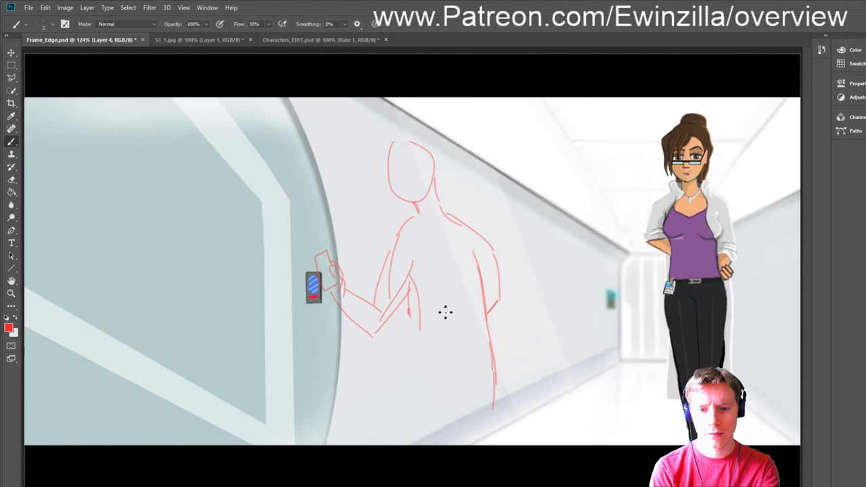
Step: Add short torso lines and a curve along the figure's back
left_click_drag(414, 247, 412, 284)
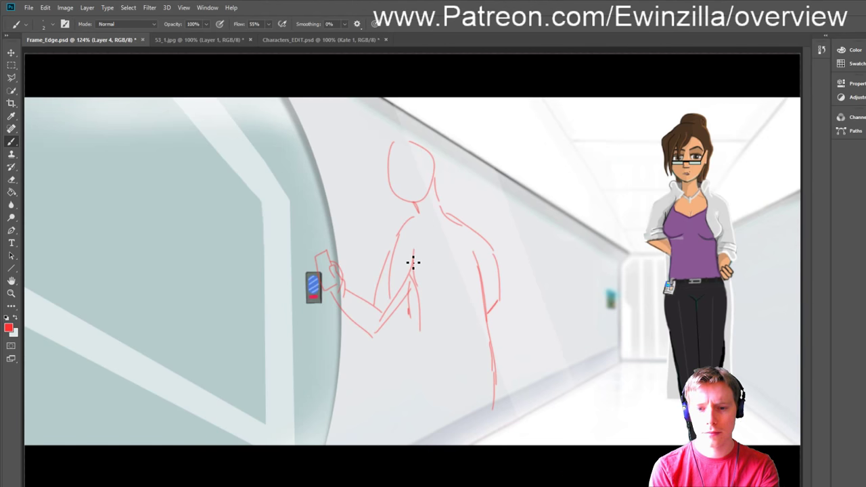
left_click_drag(409, 250, 428, 282)
left_click_drag(464, 245, 471, 280)
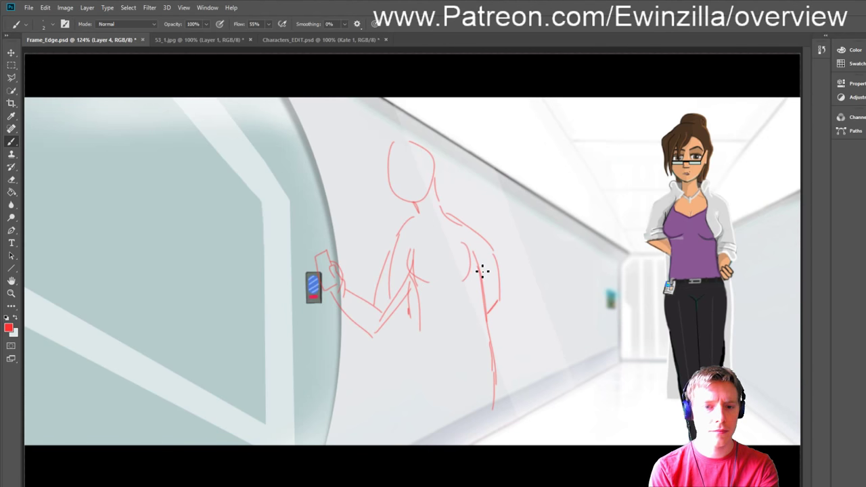
key("ctrl+z")
left_click_drag(463, 241, 458, 282)
key("ctrl+z")
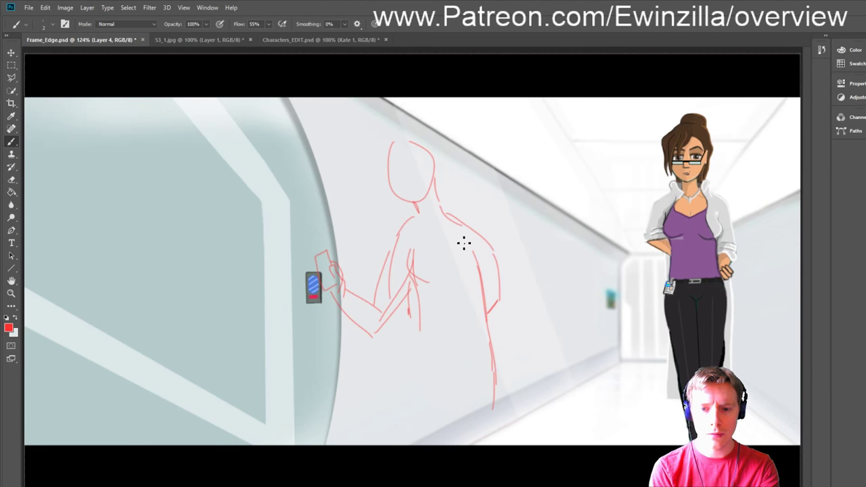
left_click_drag(464, 242, 468, 279)
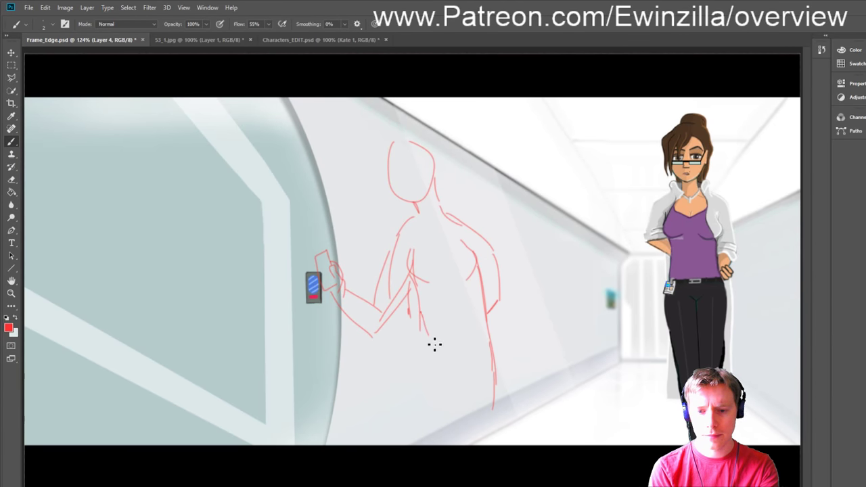
Step: Sketch both legs down to the canvas bottom
mouse_move(421, 319)
left_mouse_down()
mouse_move(427, 367)
mouse_move(422, 356)
mouse_move(439, 443)
left_mouse_up()
key("ctrl+z")
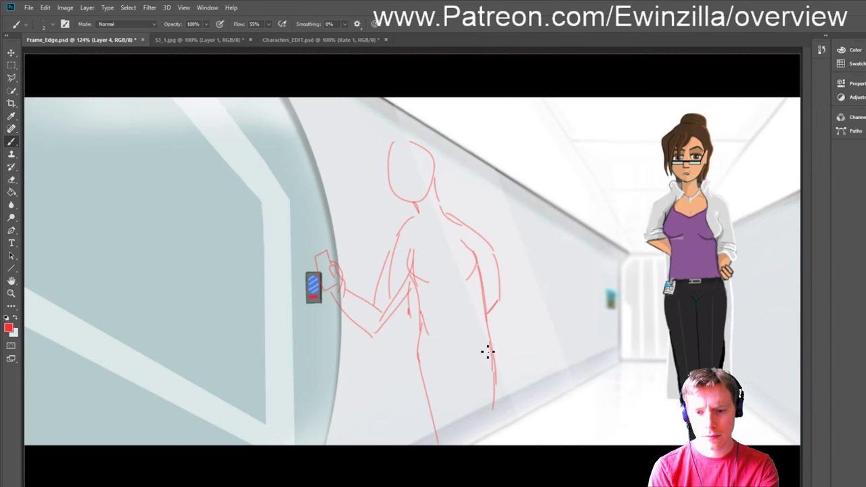
mouse_move(489, 329)
left_mouse_down()
mouse_move(490, 397)
mouse_move(480, 444)
left_mouse_up()
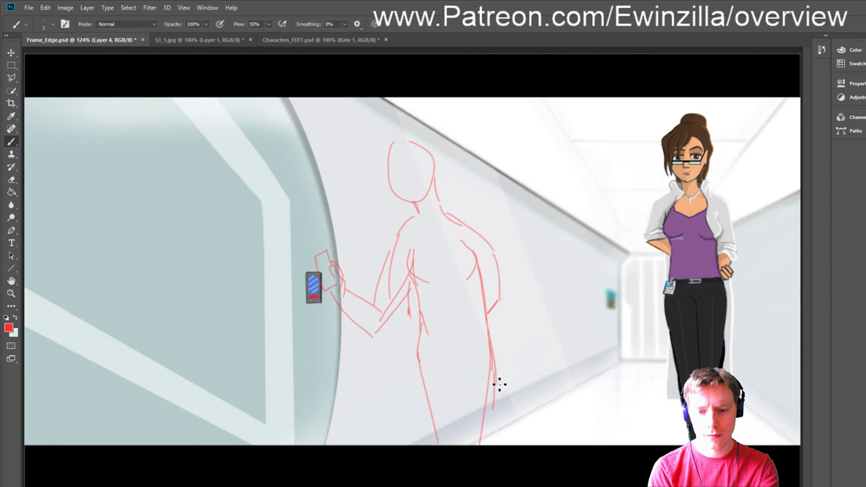
left_click_drag(498, 385, 500, 450)
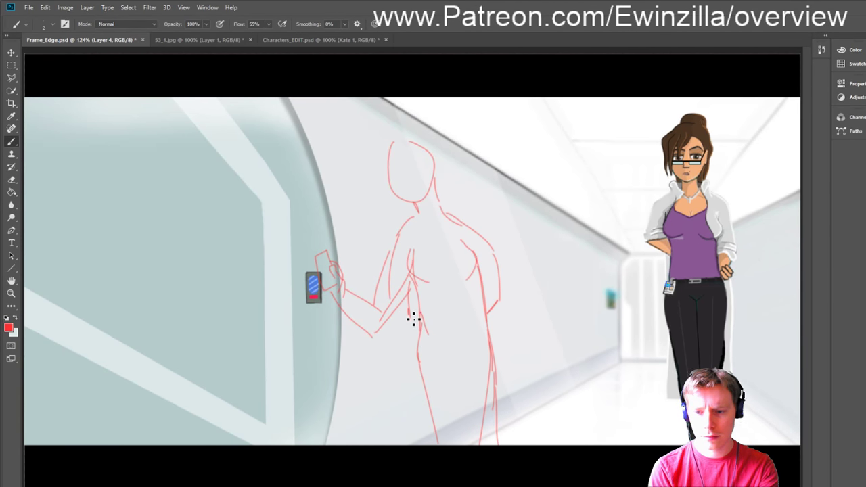
left_click_drag(413, 319, 409, 404)
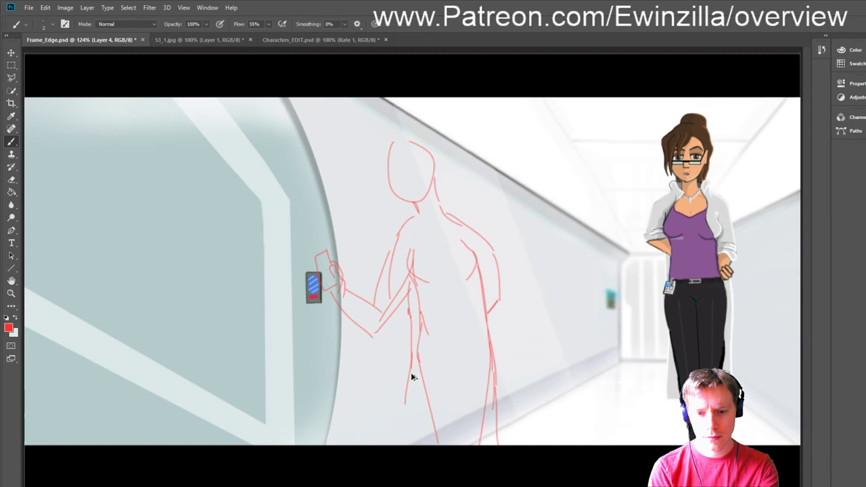
Step: Extend one more red sketch leg line down to the bottom edge of the canvas
left_click_drag(411, 367, 418, 441)
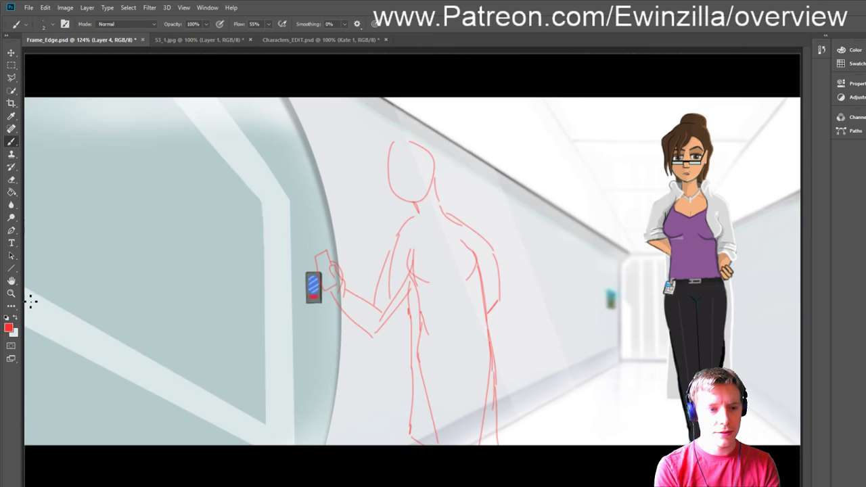
Step: Zoom in to 300% on the figure sketch and add a new layer named 'outline'
key("z")
left_click(391, 279)
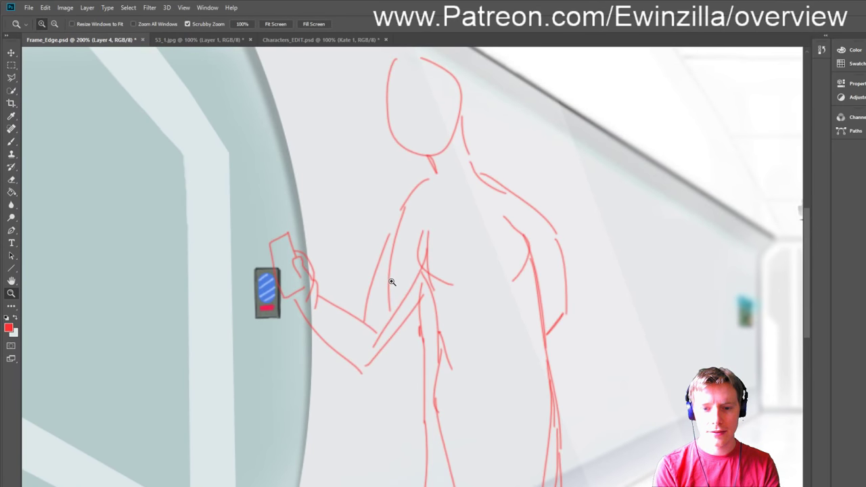
left_click(391, 281)
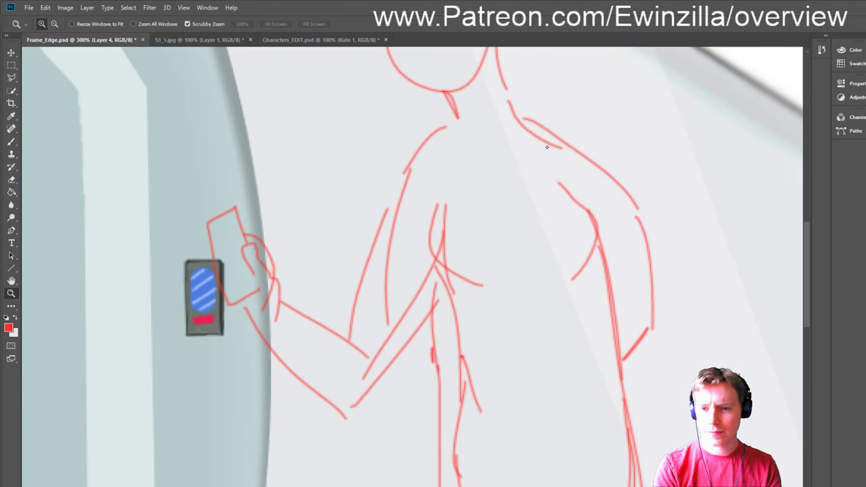
key("ctrl+shift+alt+n")
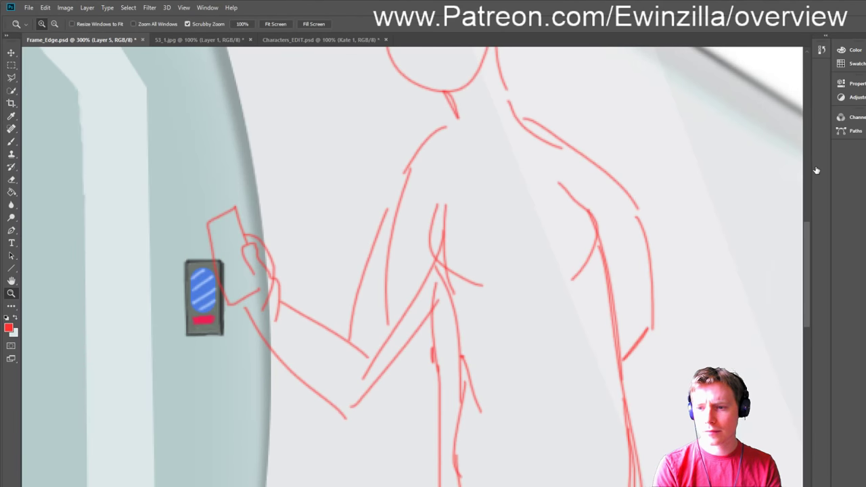
key("ctrl+z")
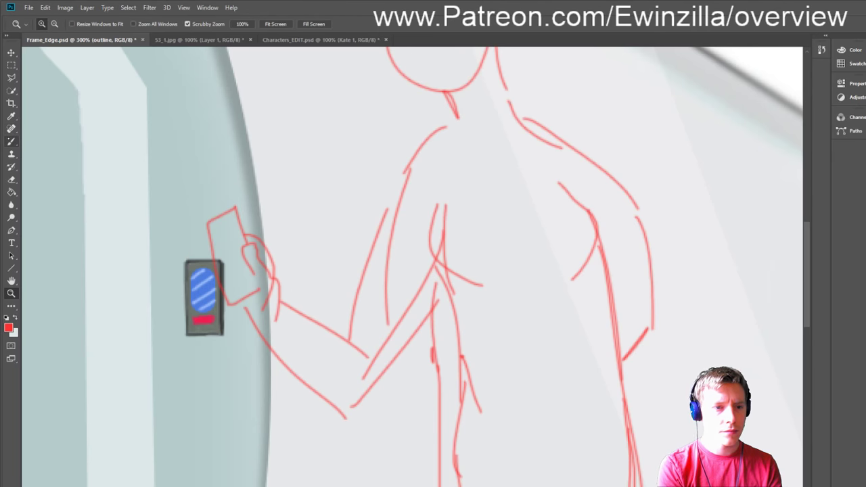
key("i")
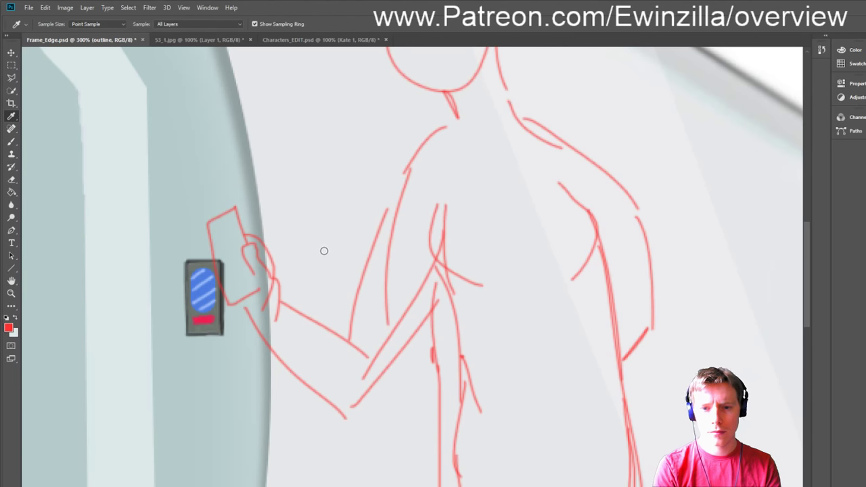
Step: With a black brush, ink the fingers, back of the hand and wrist underside
key("b")
key("d")
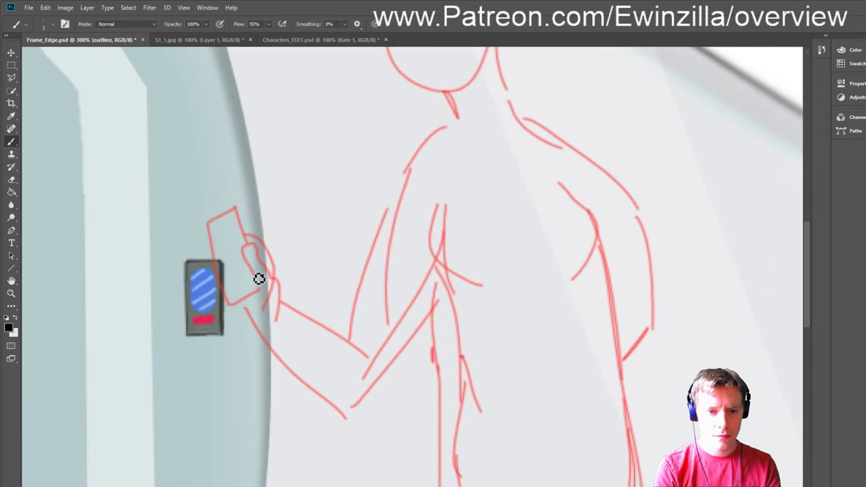
mouse_move(250, 267)
left_mouse_down()
mouse_move(250, 245)
mouse_move(289, 293)
mouse_move(283, 315)
left_mouse_up()
mouse_move(248, 239)
left_mouse_down()
mouse_move(269, 244)
mouse_move(277, 275)
left_mouse_up()
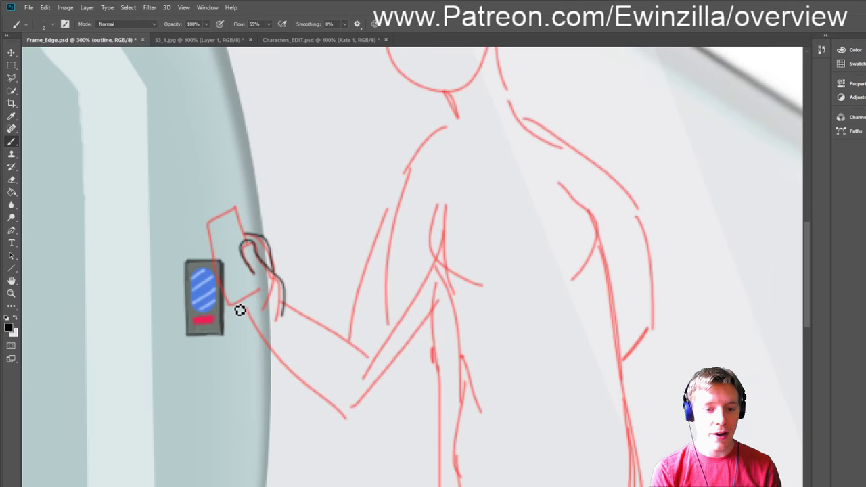
mouse_move(240, 310)
left_mouse_down()
mouse_move(253, 323)
mouse_move(288, 327)
left_mouse_up()
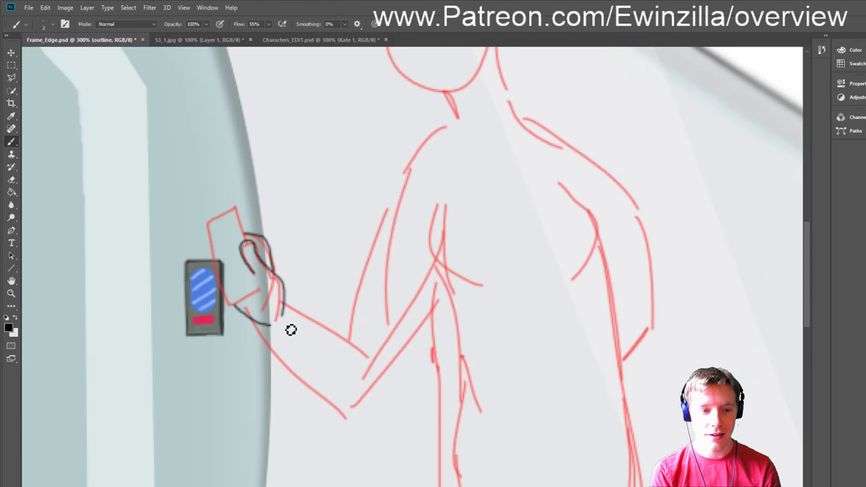
left_click(11, 293)
left_click(297, 25)
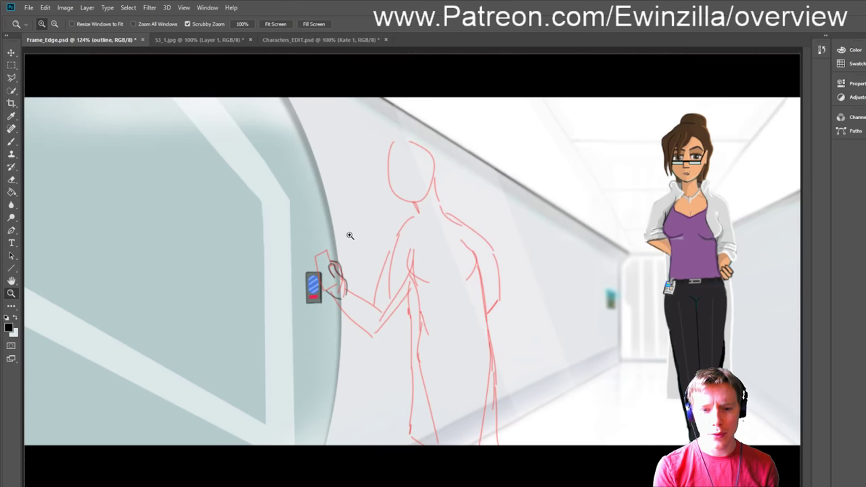
Step: Ink the upper and lower forearm lines to the elbow and outline the sleeve cuff
left_click_drag(364, 305, 379, 305)
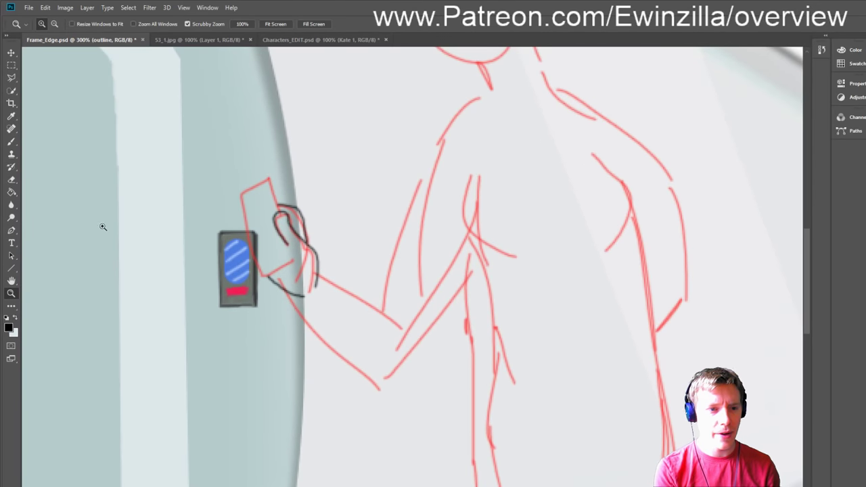
key("b")
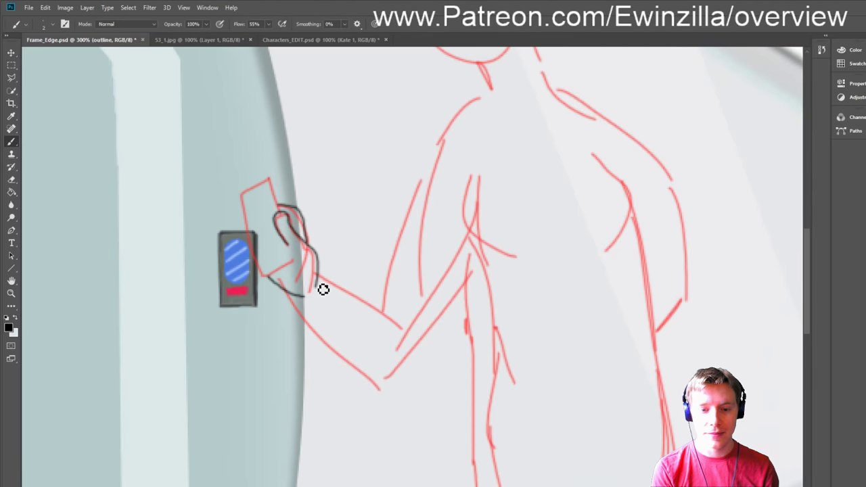
left_click_drag(316, 284, 376, 306)
left_click_drag(299, 297, 386, 353)
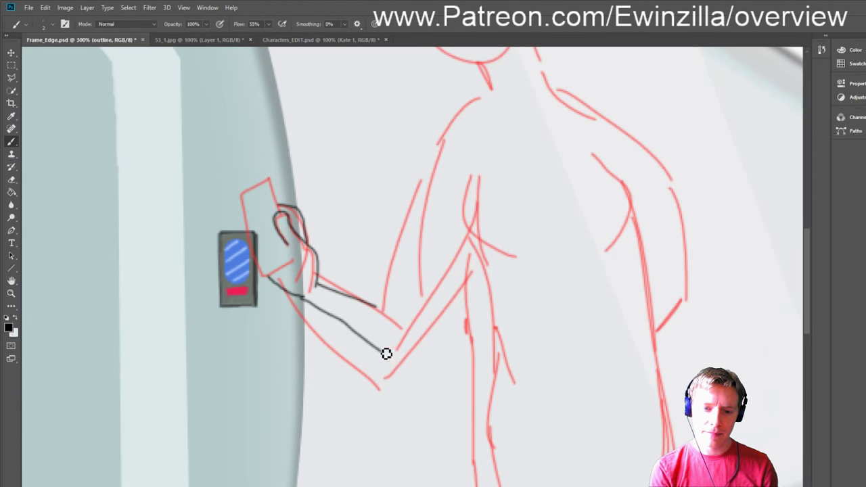
key("ctrl+z")
mouse_move(301, 299)
left_mouse_down()
mouse_move(394, 364)
mouse_move(421, 351)
left_mouse_up()
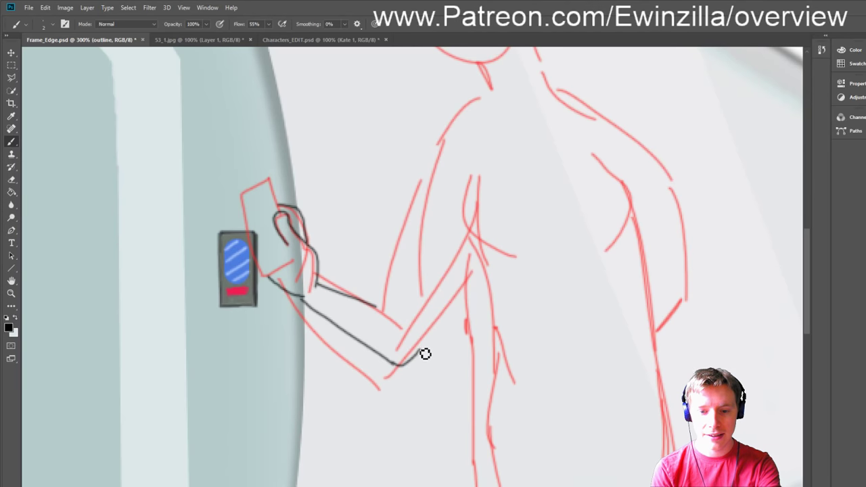
left_click_drag(424, 353, 435, 321)
left_click_drag(377, 306, 400, 318)
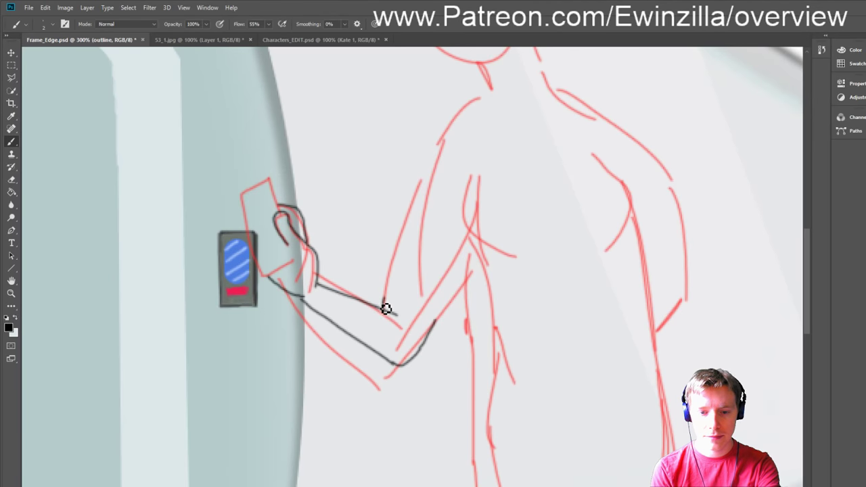
mouse_move(385, 309)
left_mouse_down()
mouse_move(383, 301)
mouse_move(438, 320)
mouse_move(452, 303)
left_mouse_up()
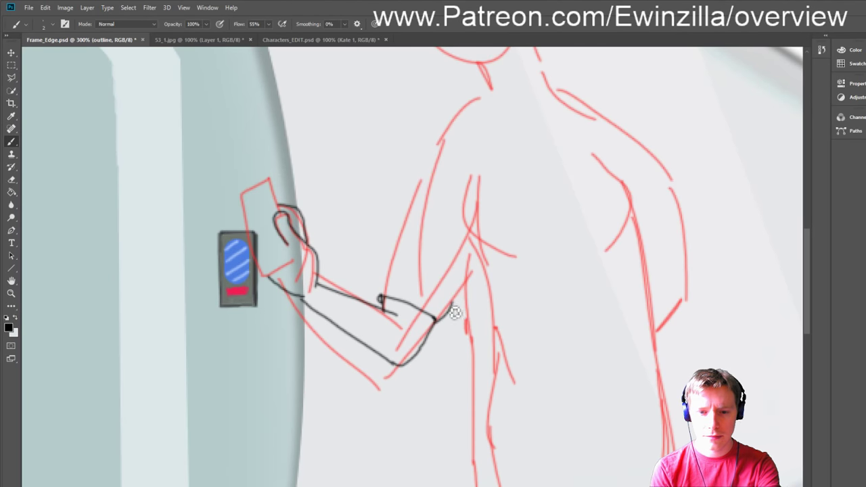
mouse_move(380, 284)
left_mouse_down()
mouse_move(383, 301)
mouse_move(389, 277)
mouse_move(399, 276)
mouse_move(441, 318)
left_mouse_up()
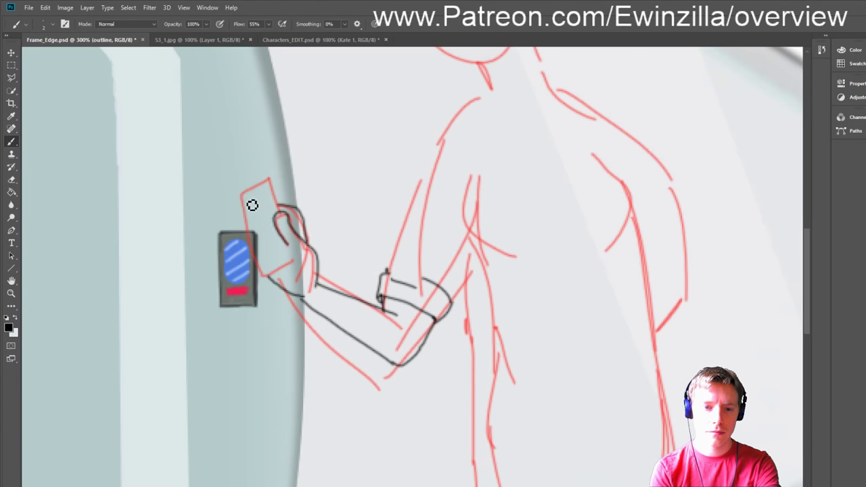
Step: Trace the phone's top corner and right and top edges in black, retrying strokes
left_click_drag(268, 183, 276, 205)
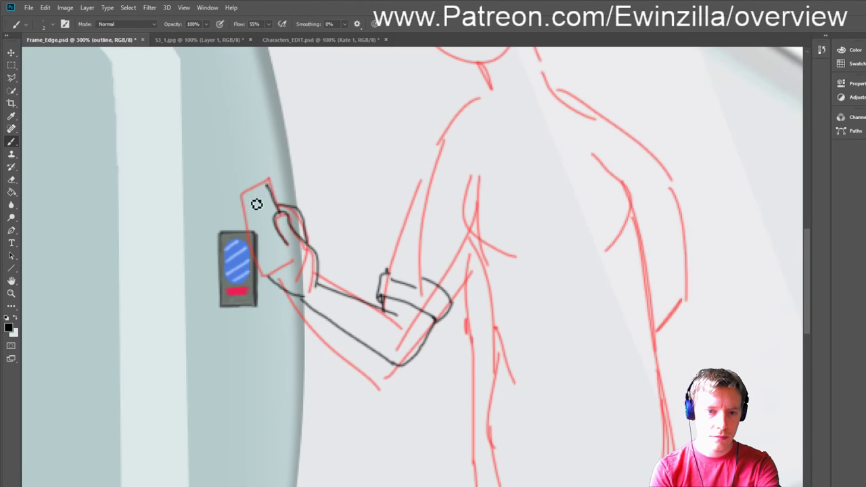
key("ctrl+z")
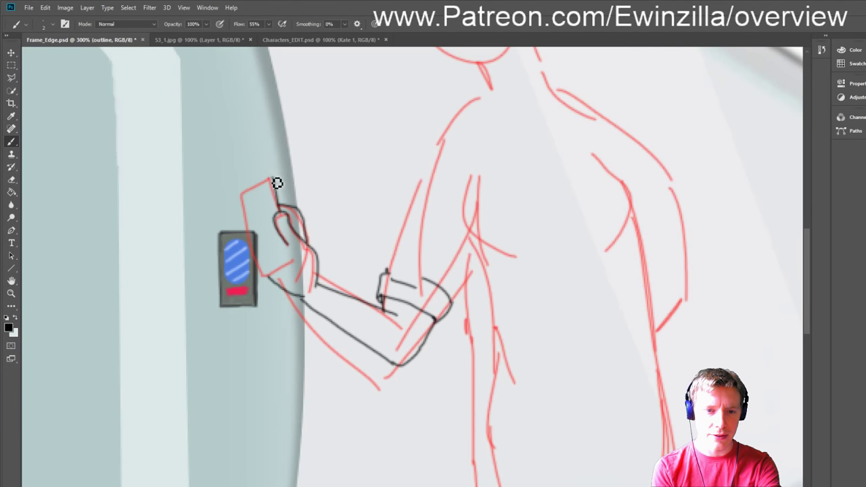
left_click_drag(285, 212, 269, 179)
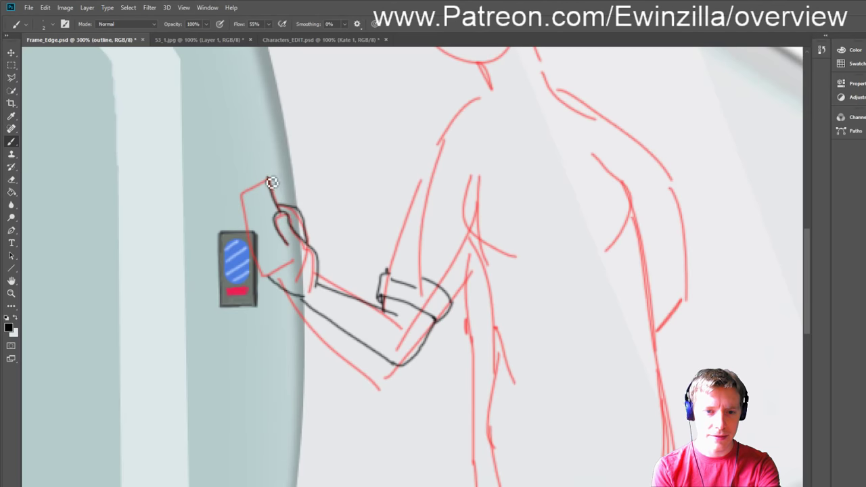
key("ctrl+z")
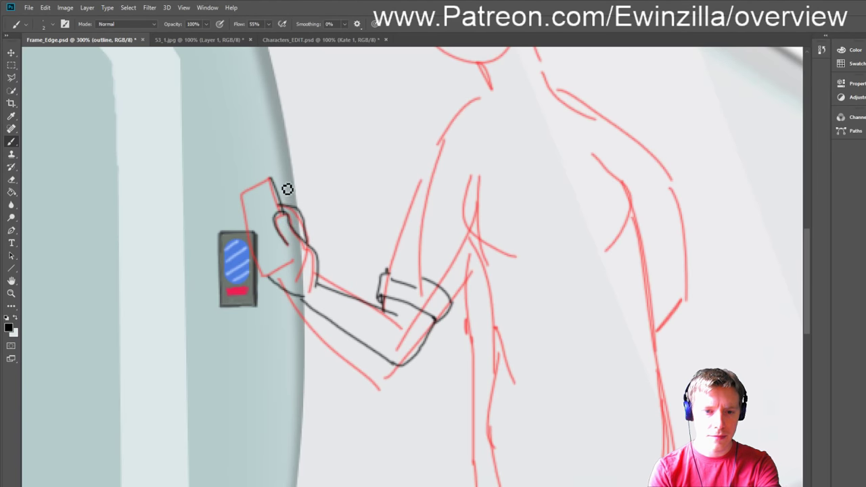
left_click_drag(279, 208, 226, 201)
key("ctrl+z")
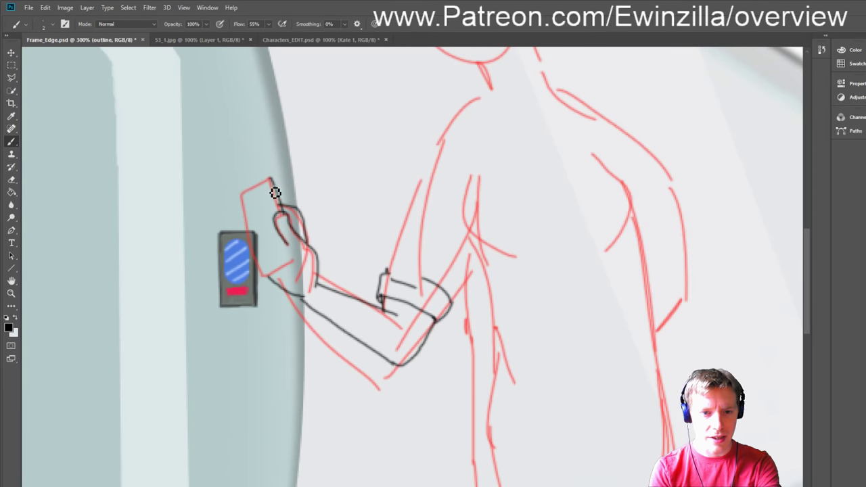
Step: Ink the phone's left and bottom edges and try an upper-arm stroke toward the shoulder
mouse_move(276, 188)
left_mouse_down()
mouse_move(242, 206)
mouse_move(280, 280)
left_mouse_up()
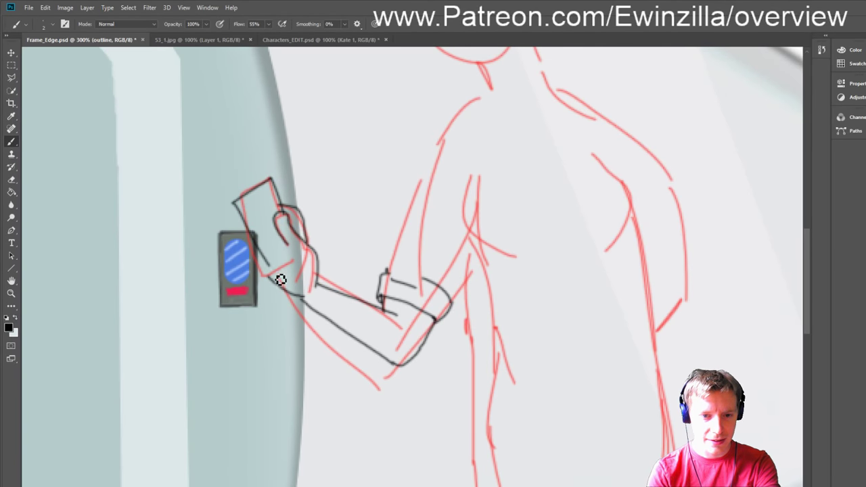
key("ctrl+z")
mouse_move(239, 203)
left_mouse_down()
mouse_move(268, 272)
mouse_move(257, 228)
mouse_move(289, 266)
mouse_move(268, 275)
mouse_move(294, 253)
left_mouse_up()
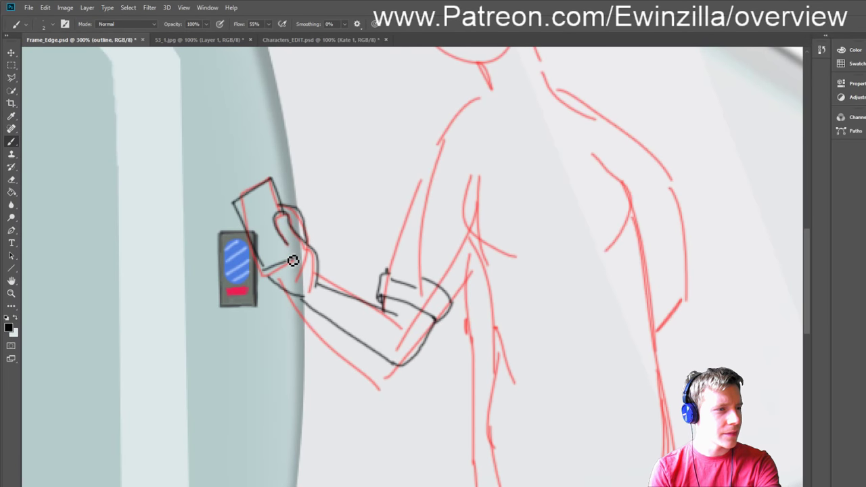
mouse_move(292, 261)
left_mouse_down()
mouse_move(271, 270)
mouse_move(295, 265)
mouse_move(293, 256)
left_mouse_up()
key("ctrl+z")
key("ctrl+z")
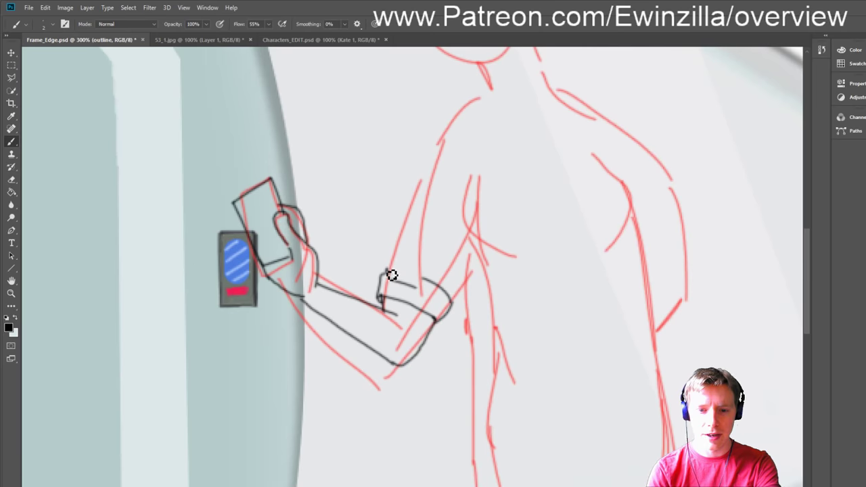
left_click_drag(389, 272, 423, 176)
key("ctrl+z")
Step: Ink the upper arm to the shoulder, both sides of the neck and the right shoulder
mouse_move(389, 274)
left_mouse_down()
mouse_move(437, 147)
mouse_move(489, 119)
left_mouse_up()
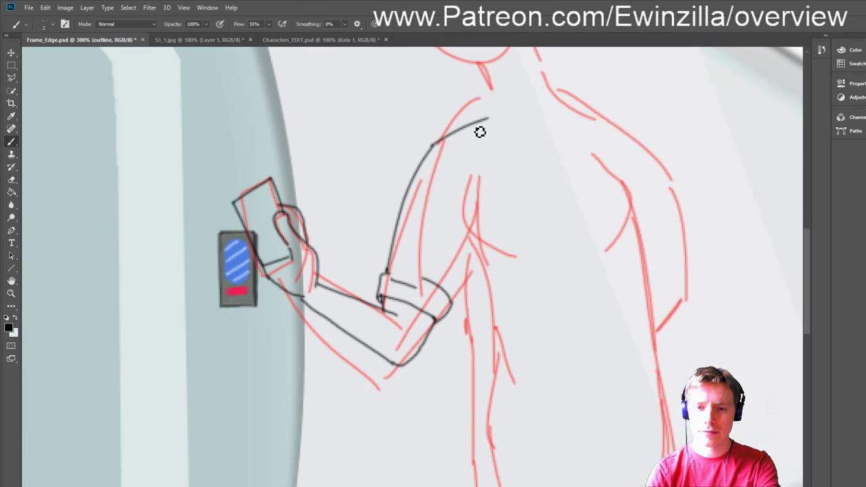
left_click_drag(479, 73, 489, 118)
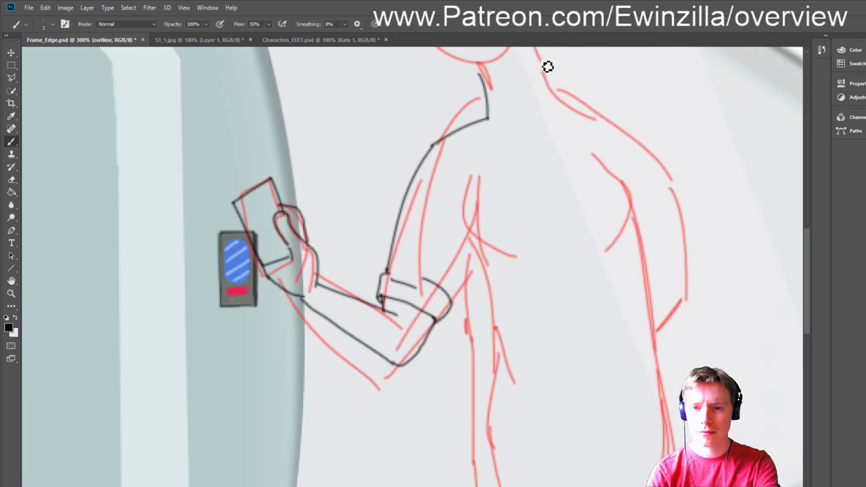
mouse_move(528, 64)
left_mouse_down()
mouse_move(549, 111)
mouse_move(625, 135)
mouse_move(675, 183)
left_mouse_up()
left_click_drag(631, 138, 673, 184)
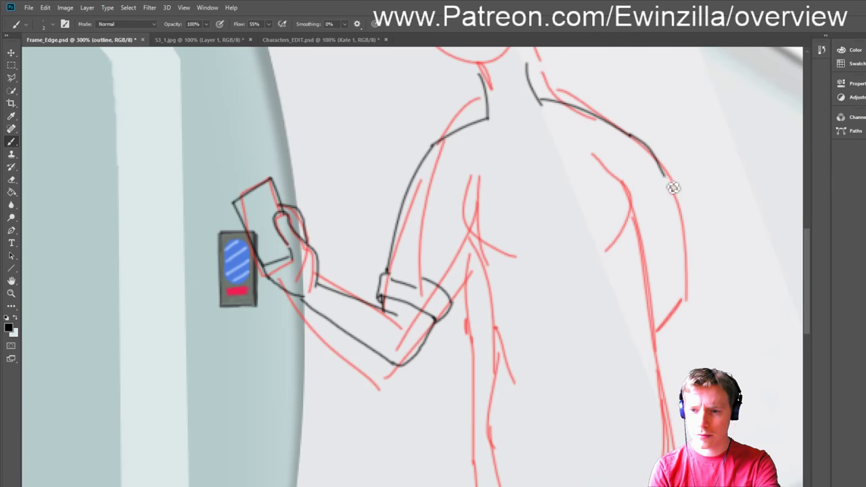
key("ctrl+z")
mouse_move(632, 140)
left_mouse_down()
mouse_move(686, 203)
mouse_move(678, 193)
mouse_move(685, 275)
mouse_move(681, 247)
mouse_move(694, 262)
mouse_move(655, 328)
left_mouse_up()
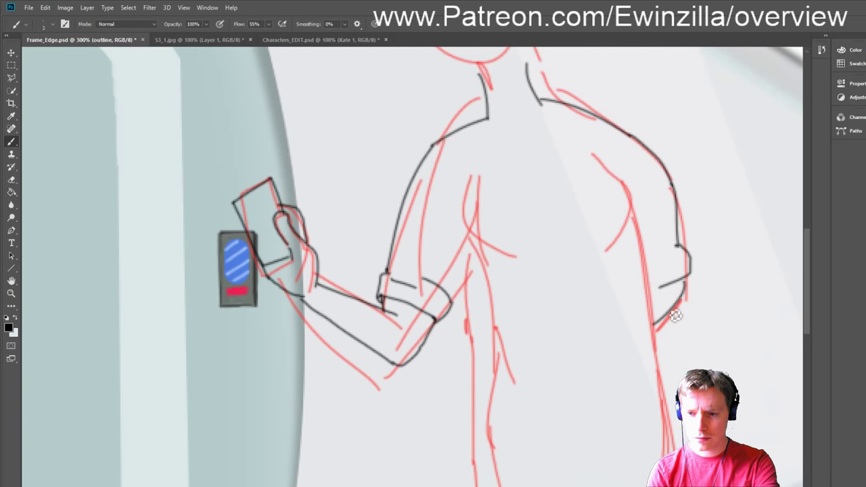
Step: Ink the chest line above the arm, redrawing it several times
left_click_drag(459, 300, 476, 246)
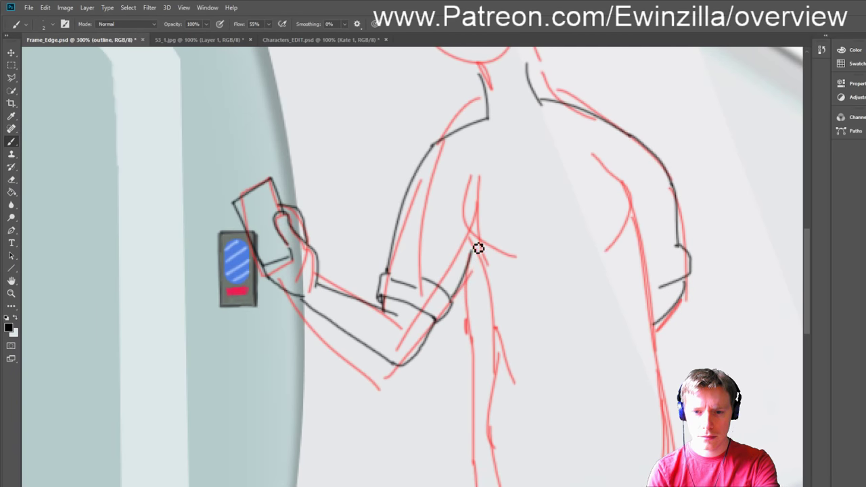
key("ctrl+z")
left_click_drag(456, 296, 476, 244)
key("ctrl+z")
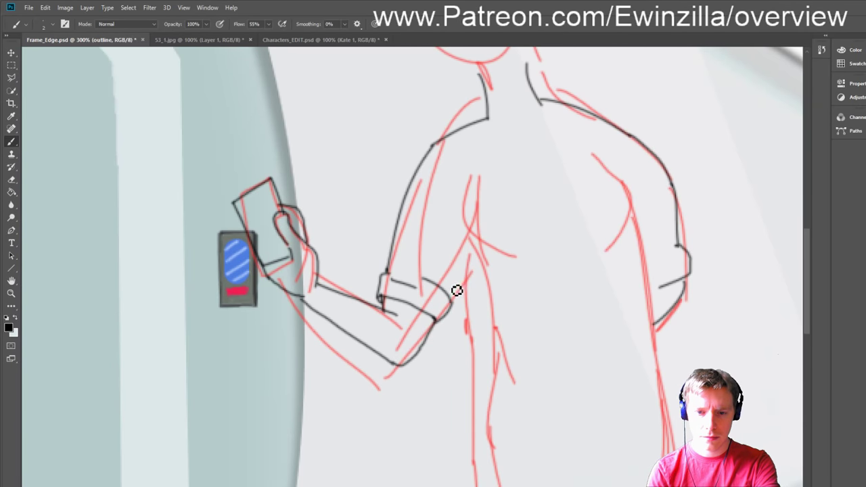
left_click_drag(453, 297, 479, 245)
key("ctrl+z")
left_click_drag(450, 295, 475, 252)
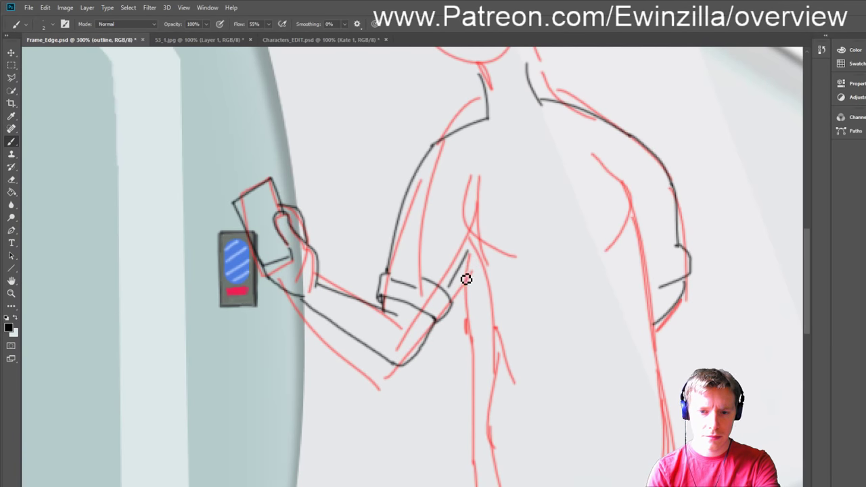
key("ctrl+z")
left_click_drag(454, 300, 467, 246)
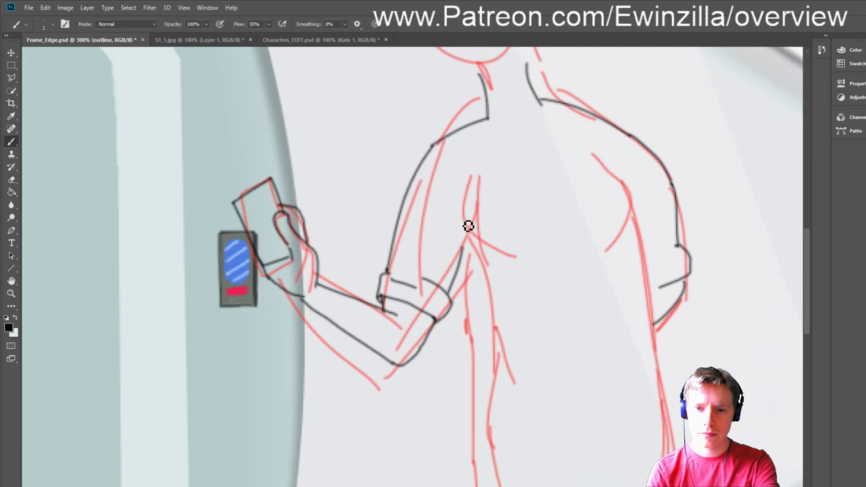
Step: Extend the chest line upward and ink the curve under the chest
left_click_drag(470, 191, 464, 252)
key("ctrl+z")
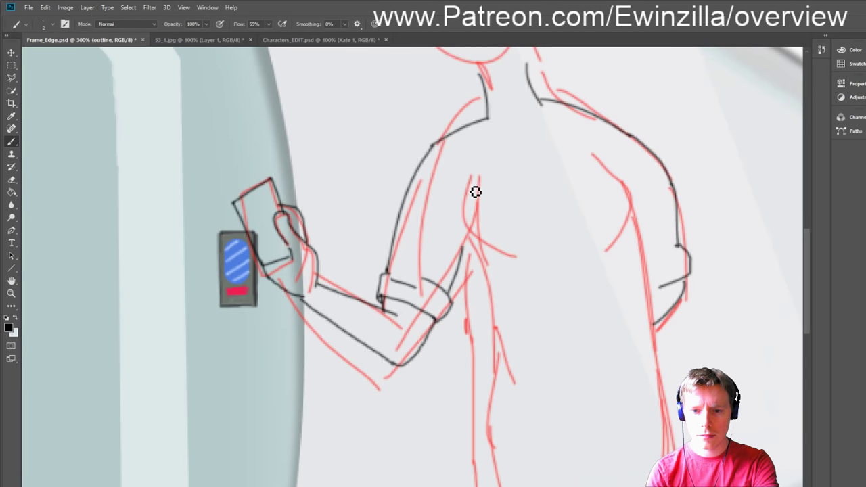
left_click_drag(474, 190, 461, 254)
key("ctrl+z")
mouse_move(473, 195)
left_mouse_down()
mouse_move(481, 277)
mouse_move(529, 271)
left_mouse_up()
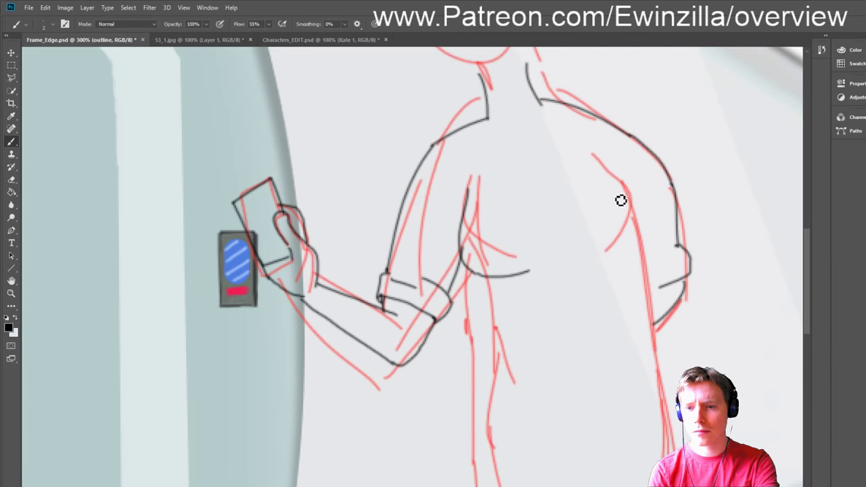
Step: Ink the side line from the right shoulder past the armpit and a torso line
mouse_move(600, 158)
left_mouse_down()
mouse_move(644, 218)
mouse_move(634, 203)
mouse_move(638, 229)
mouse_move(609, 260)
left_mouse_up()
key("ctrl+z")
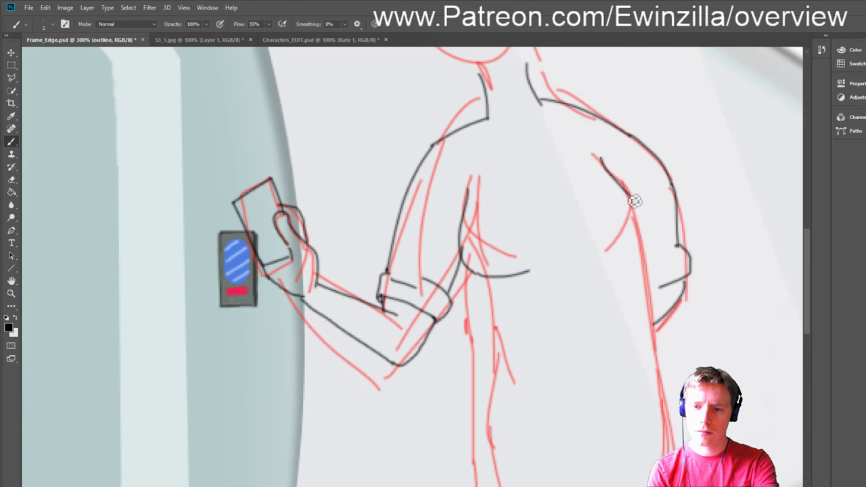
mouse_move(634, 199)
left_mouse_down()
mouse_move(605, 251)
mouse_move(636, 205)
mouse_move(634, 300)
left_mouse_up()
key("ctrl+z")
key("ctrl+z")
left_click_drag(638, 232, 632, 308)
key("ctrl+z")
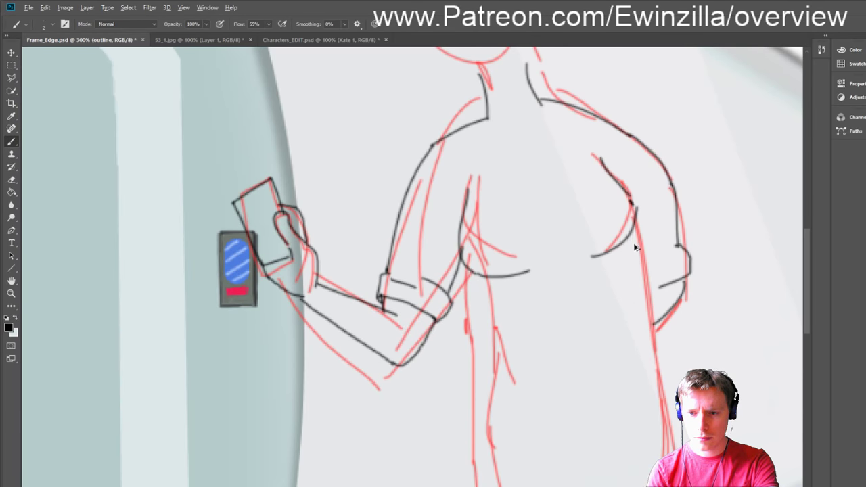
left_click_drag(637, 231, 636, 312)
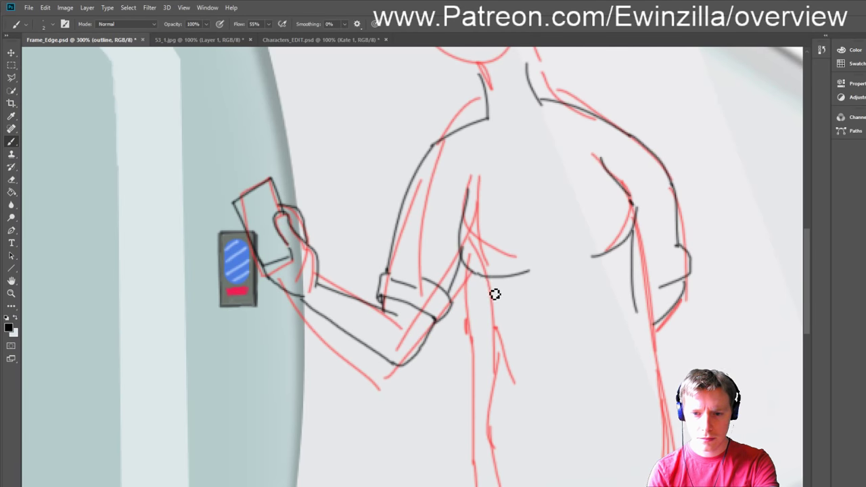
left_click_drag(484, 278, 503, 348)
left_click_drag(642, 314, 648, 345)
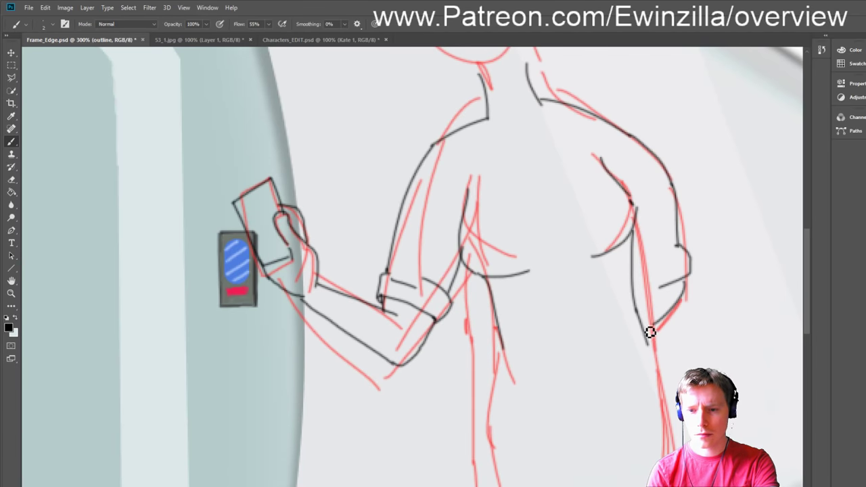
Step: Hide and reshow the red sketch to check the ink, then continue the right body outline
key("ctrl+comma")
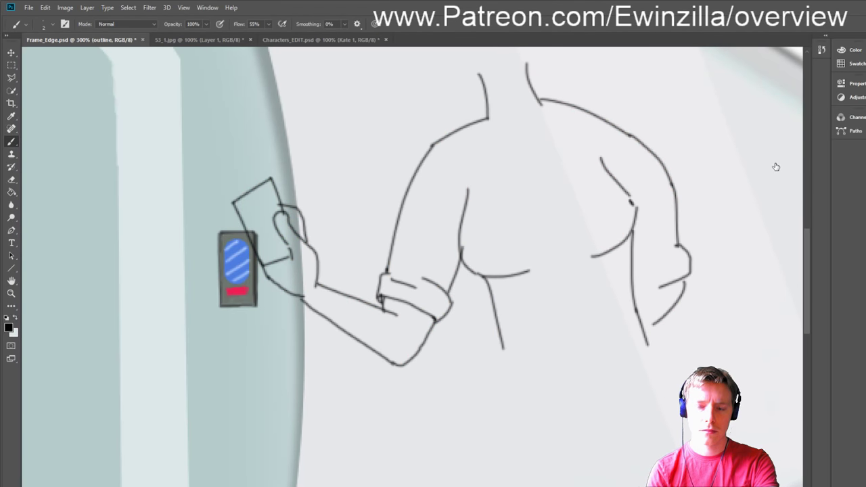
key("ctrl+comma")
left_click_drag(804, 312, 808, 353)
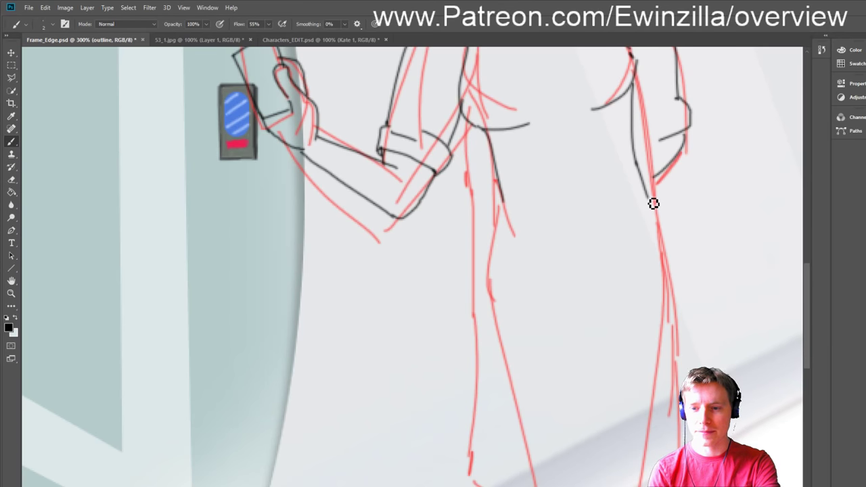
left_click_drag(655, 207, 664, 257)
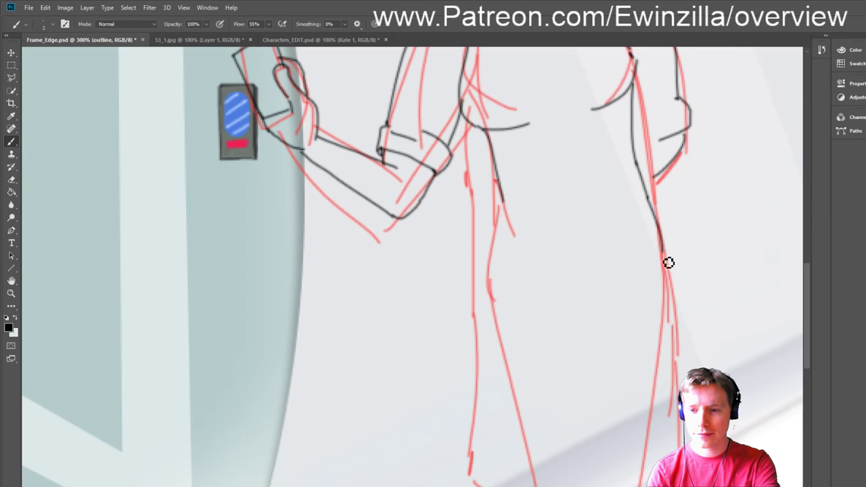
Step: Ink the left leg outline downward over the sketch, redrawing until it fits
left_click_drag(504, 203, 490, 295)
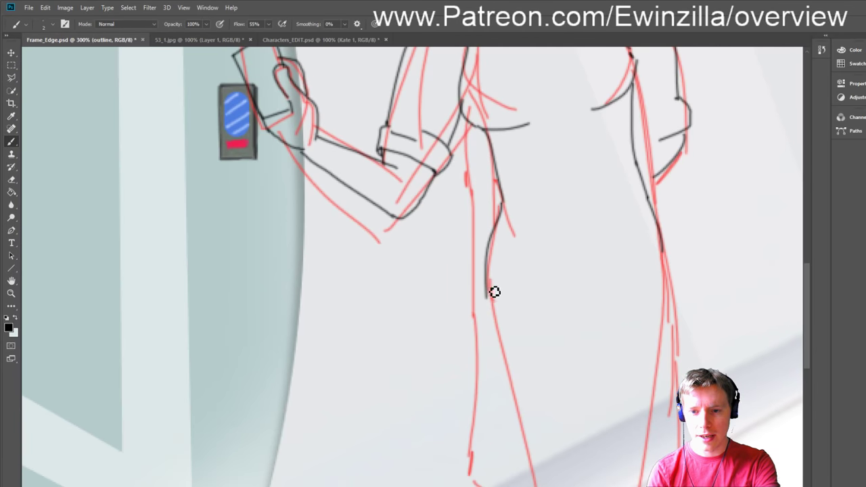
key("ctrl+z")
left_click_drag(507, 209, 490, 315)
key("ctrl+z")
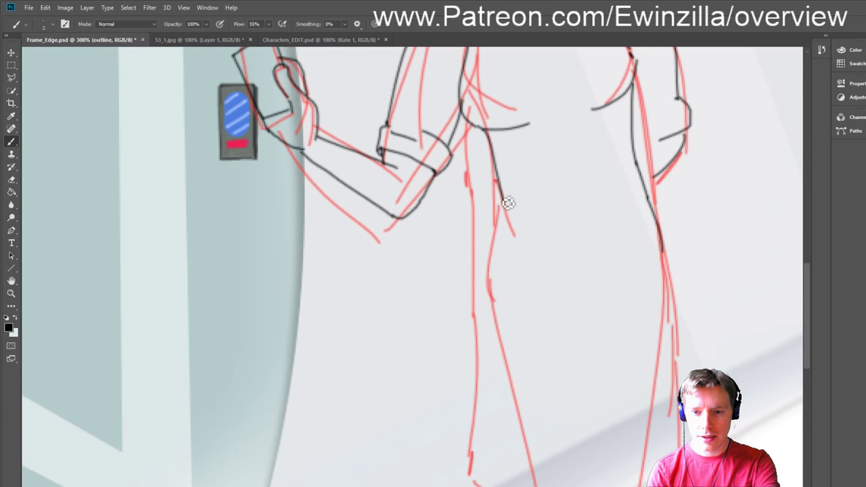
left_click_drag(508, 203, 490, 309)
key("ctrl+z")
left_click_drag(503, 194, 499, 343)
Step: Try a right-leg outline stroke, then redraw the left leg line longer
left_click_drag(664, 255, 636, 420)
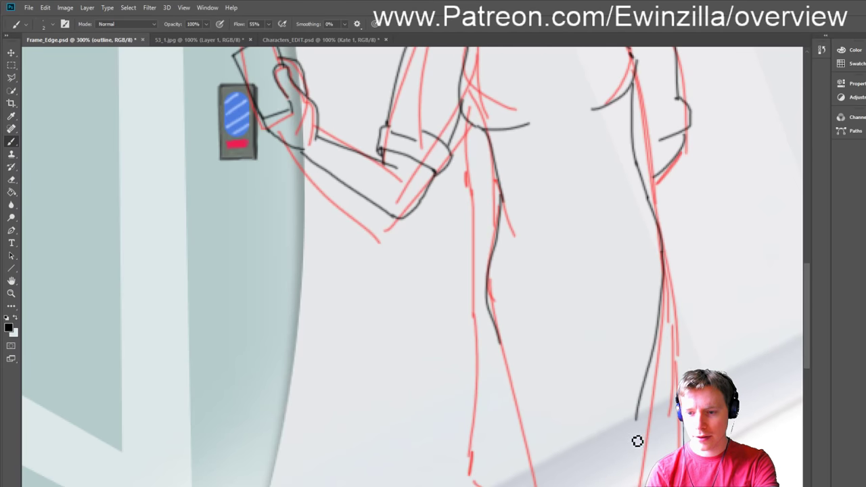
key("ctrl+z")
left_click_drag(668, 290, 648, 391)
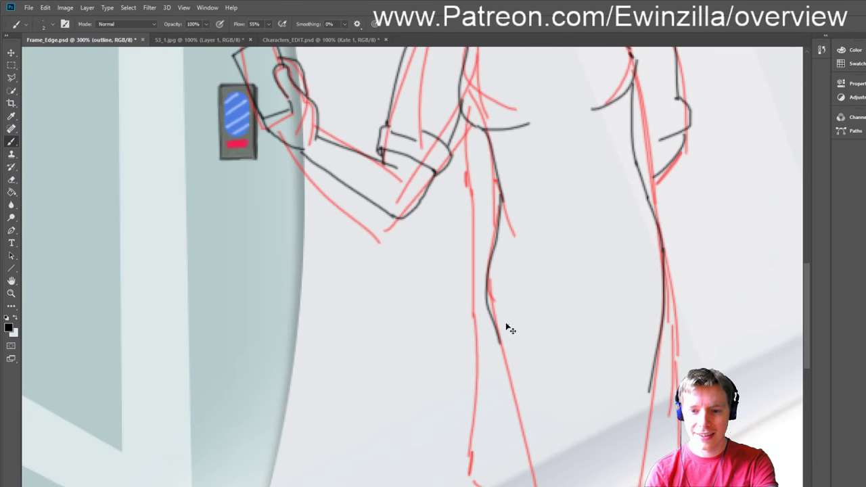
key("ctrl+z")
key("ctrl+z")
key("ctrl+z")
left_click_drag(490, 302, 490, 298)
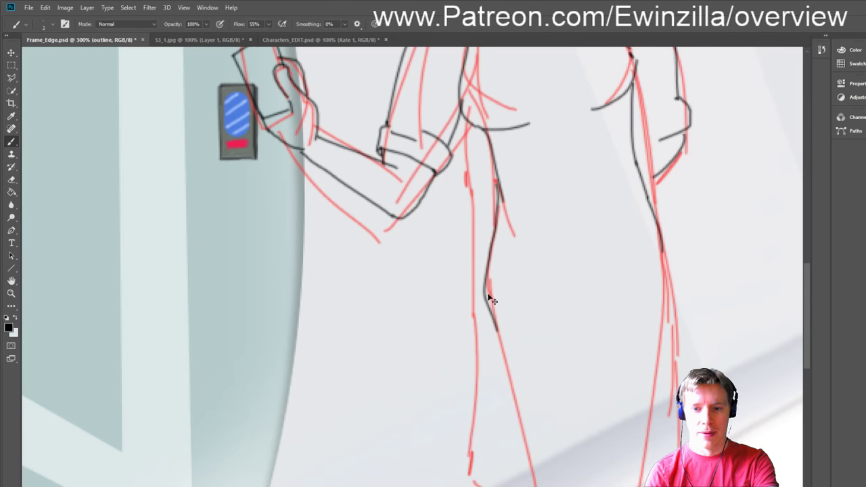
key("ctrl+z")
left_click_drag(500, 183, 517, 373)
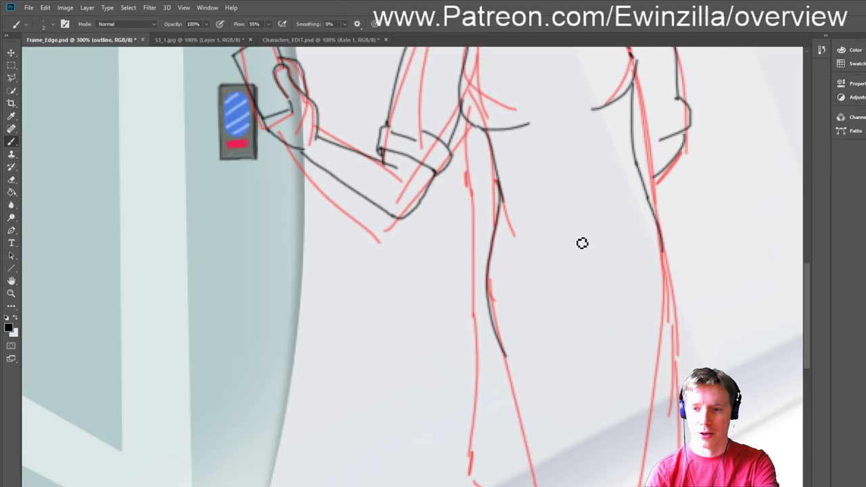
Step: Extend the right leg's outline downward, redrawing it slightly steeper
left_click_drag(667, 253, 642, 385)
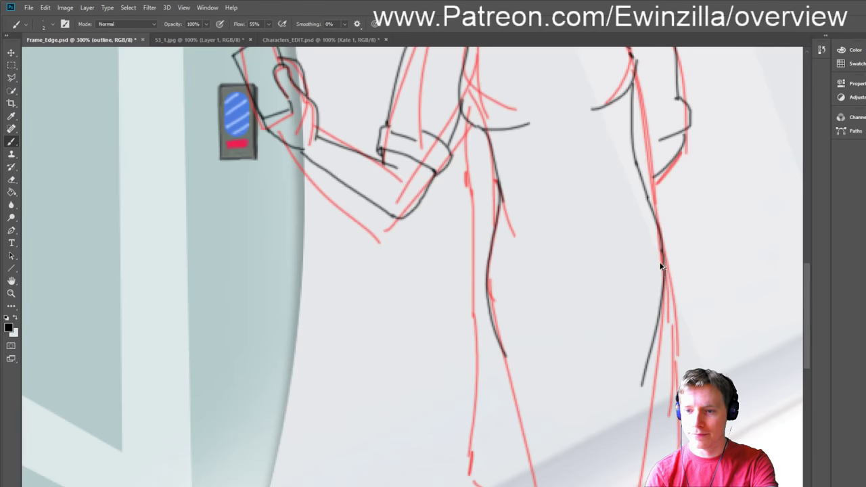
key("ctrl+z")
left_click_drag(667, 256, 646, 387)
key("ctrl+z")
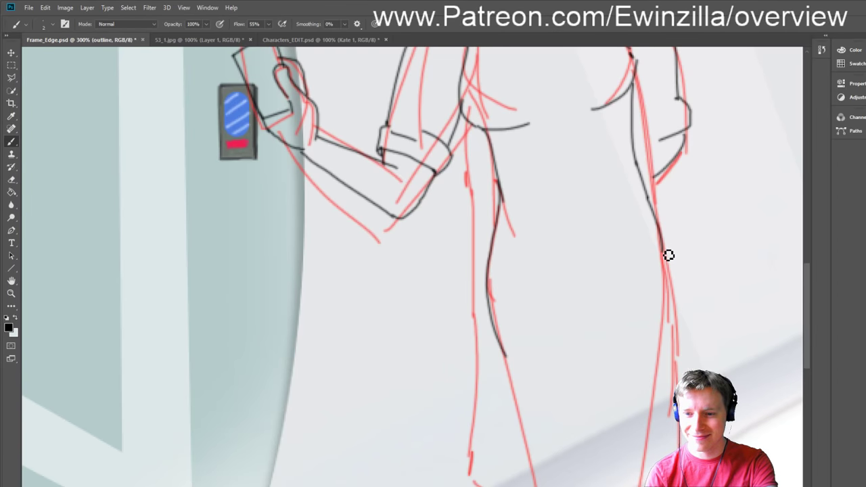
left_click_drag(667, 253, 656, 371)
Step: Ink the left leg line down to the image bottom, retrying the stroke twice
scroll(586, 298, "down", 5)
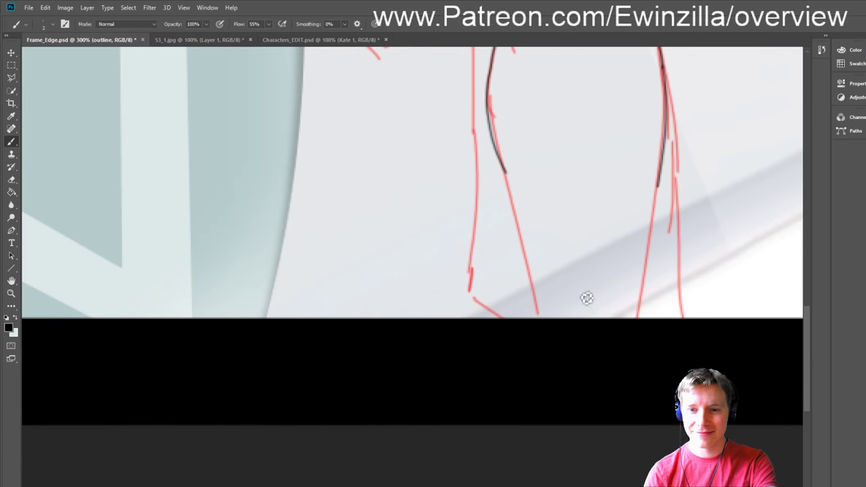
left_click_drag(504, 159, 534, 278)
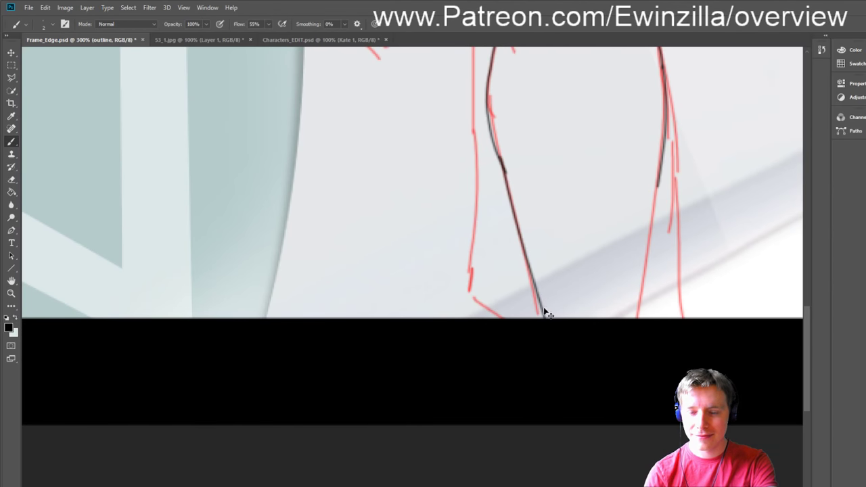
key("ctrl+z")
left_click_drag(507, 169, 539, 340)
key("ctrl+z")
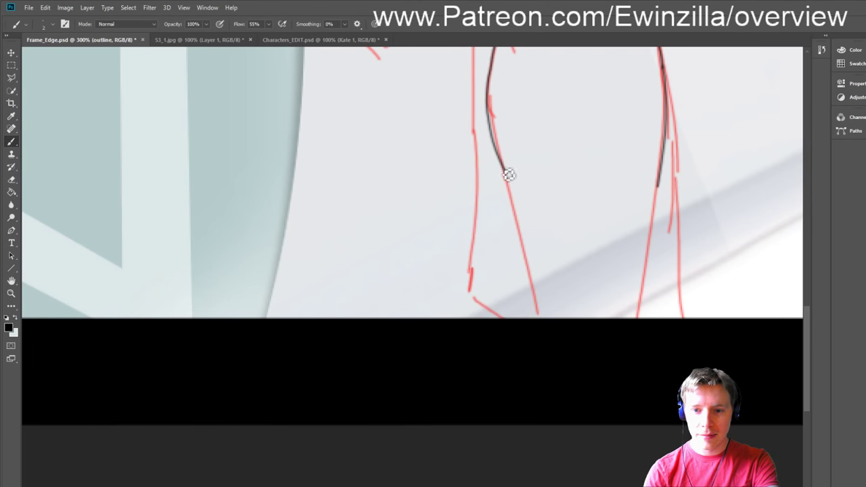
left_click_drag(507, 174, 541, 318)
Step: Ink the right leg down to the image bottom and a long line down the inner leg
left_click_drag(667, 195, 645, 247)
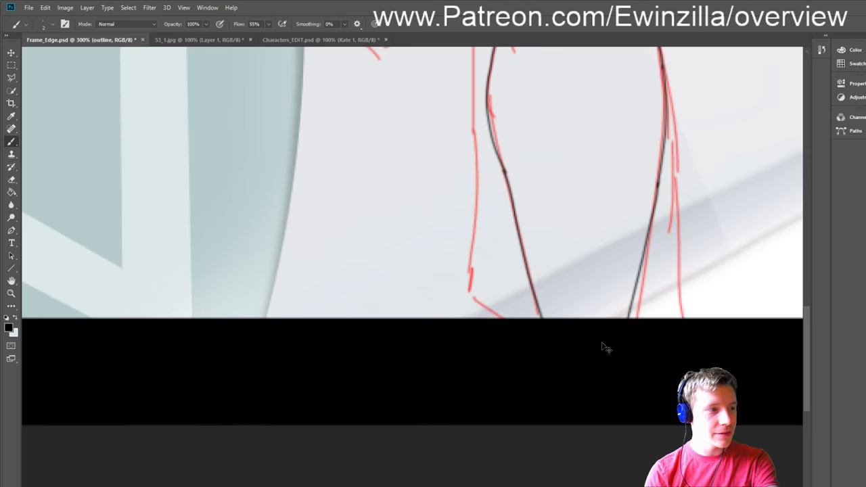
key("ctrl+z")
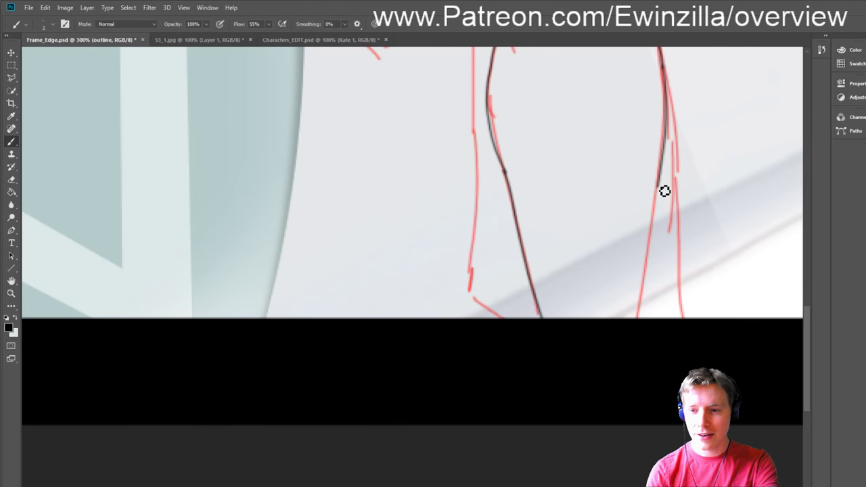
mouse_move(663, 189)
left_mouse_down()
mouse_move(648, 281)
mouse_move(611, 390)
left_mouse_up()
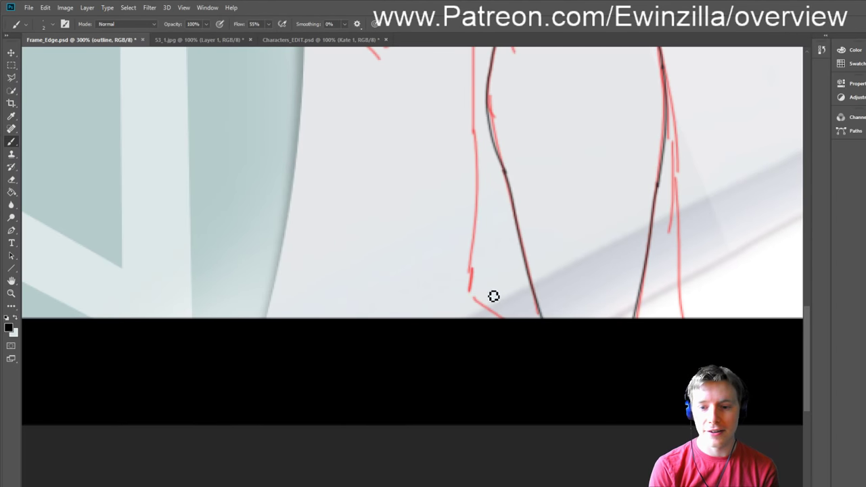
left_click_drag(807, 333, 775, 292)
mouse_move(467, 109)
left_mouse_down()
mouse_move(473, 237)
mouse_move(448, 484)
left_mouse_up()
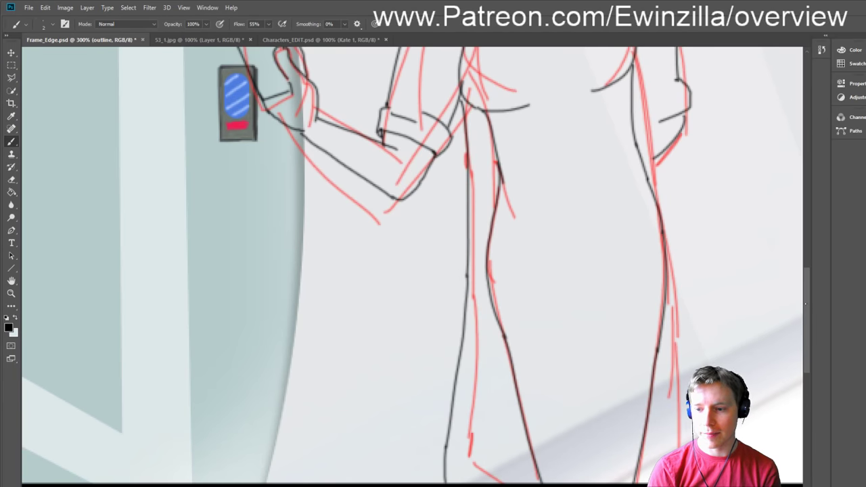
Step: Add short black detail lines on the forearm and a right-leg line along the sketch
scroll(513, 377, "down", 3)
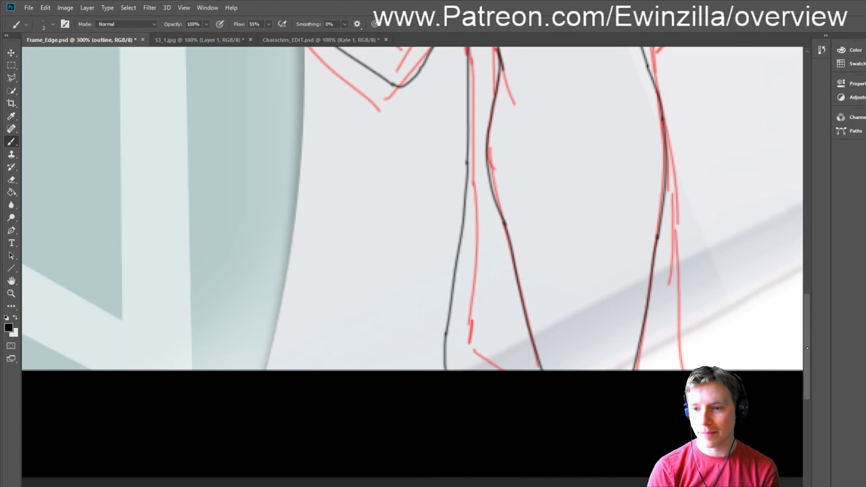
scroll(806, 349, "up", 6)
mouse_move(633, 277)
left_mouse_down()
mouse_move(669, 282)
mouse_move(670, 272)
left_mouse_up()
key("ctrl+z")
left_click_drag(635, 248, 666, 240)
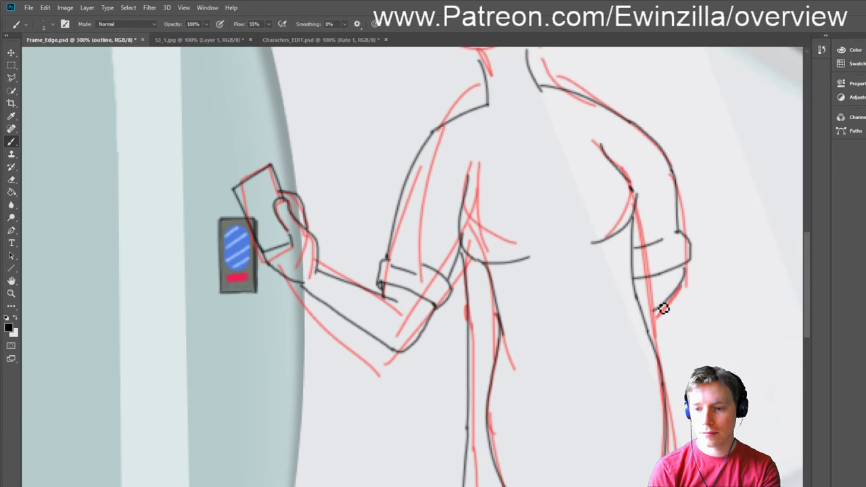
scroll(679, 270, "down", 4)
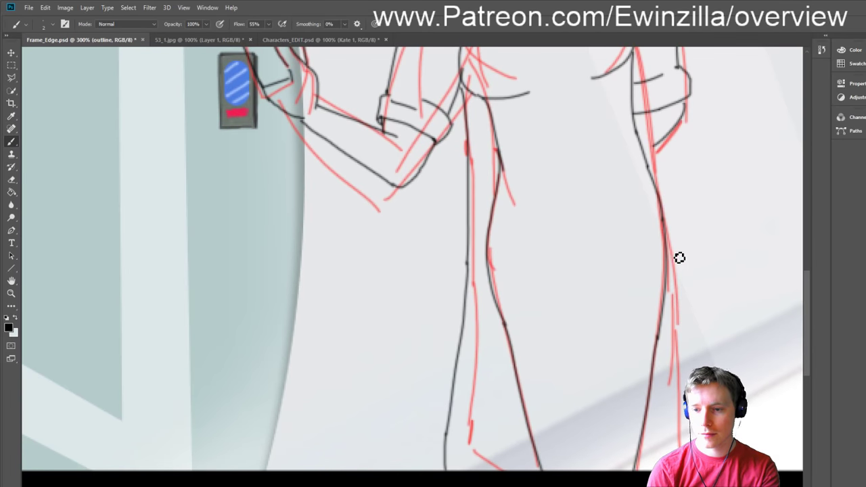
left_click_drag(680, 258, 666, 406)
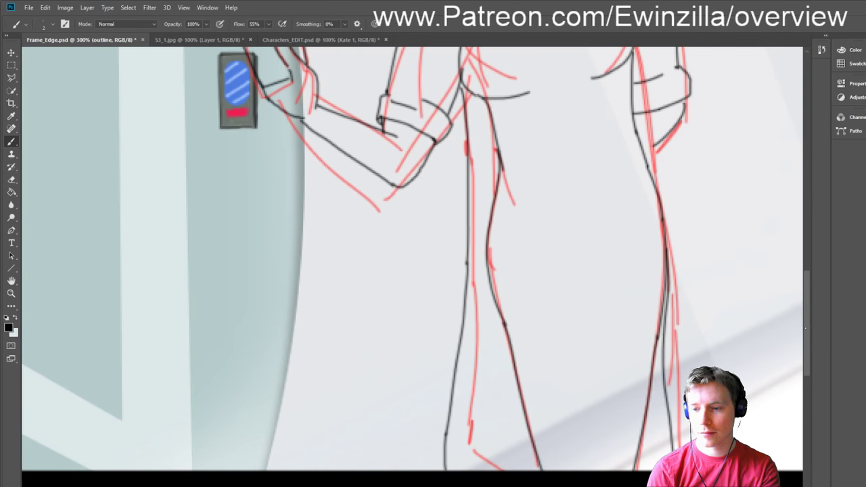
scroll(798, 332, "up", 2)
scroll(535, 441, "right", 10)
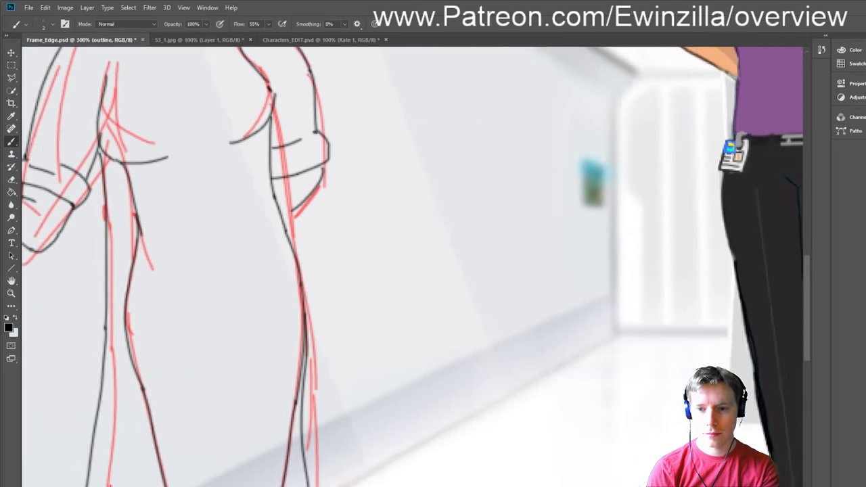
scroll(535, 440, "left", 6)
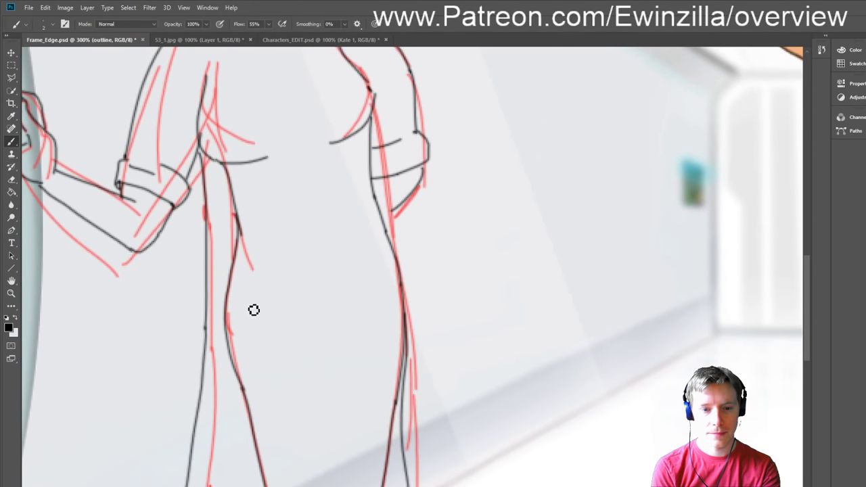
Step: Draw the waistband's top edge as a long curve, redrawing it several times
left_click_drag(238, 265, 370, 258)
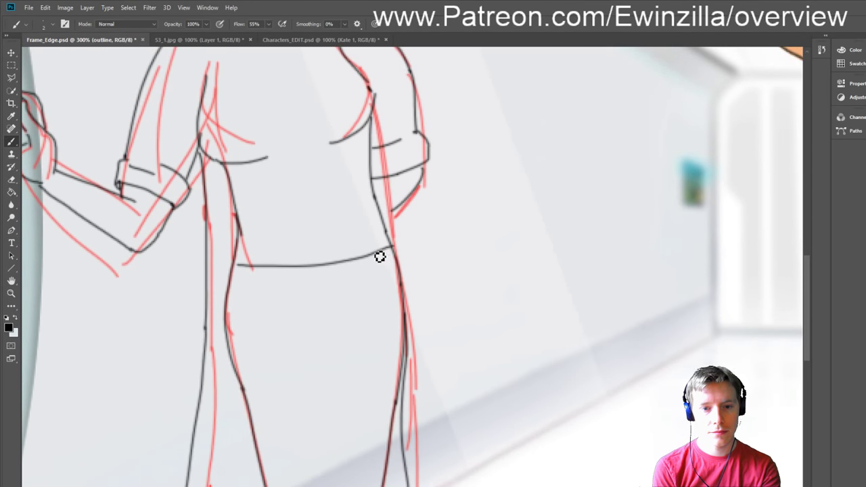
key("ctrl+z")
left_click_drag(236, 268, 367, 250)
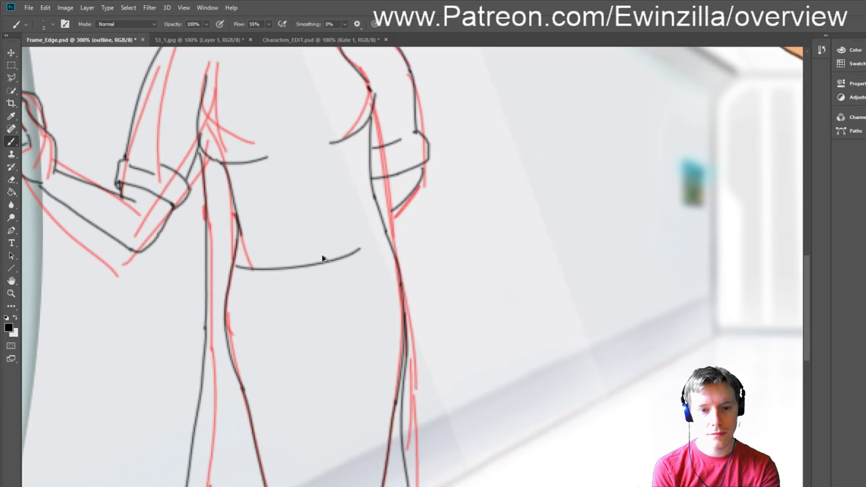
key("ctrl+z")
mouse_move(239, 263)
left_mouse_down()
mouse_move(344, 266)
mouse_move(368, 250)
left_mouse_up()
key("ctrl+z")
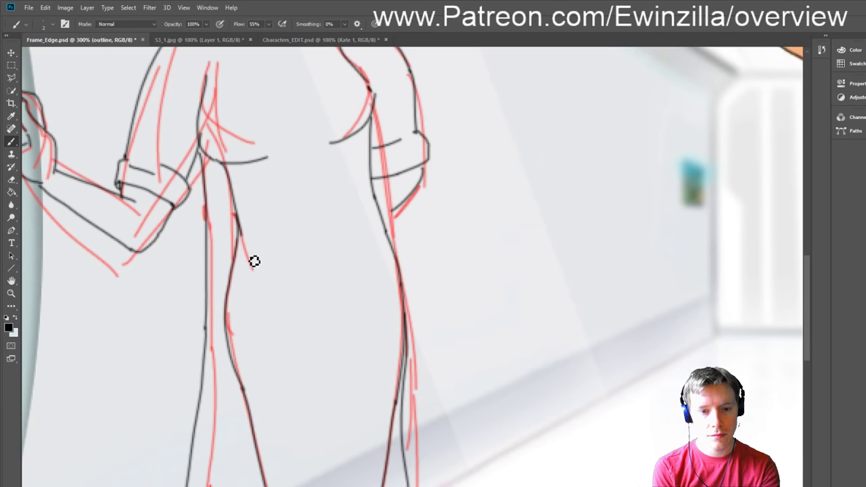
mouse_move(236, 258)
left_mouse_down()
mouse_move(284, 268)
mouse_move(392, 246)
mouse_move(390, 238)
left_mouse_up()
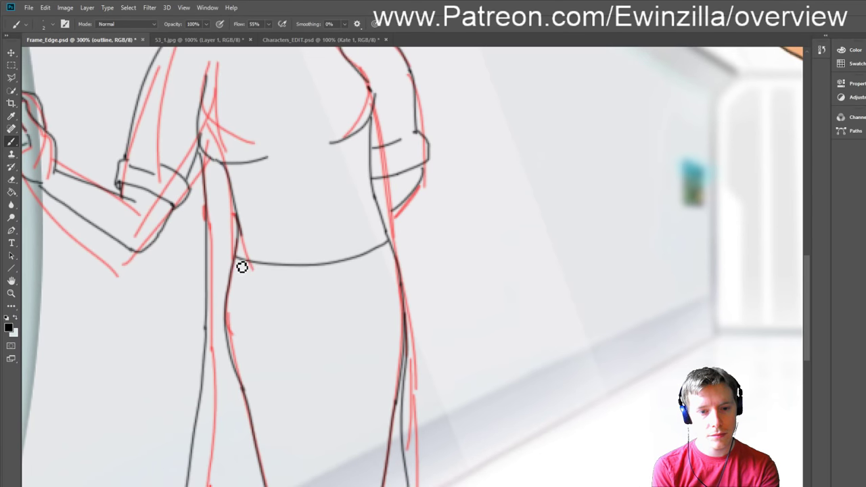
Step: Draw the belt's lower edge and add two short belt loops across the waistband
left_click_drag(234, 265, 325, 275)
key("ctrl+z")
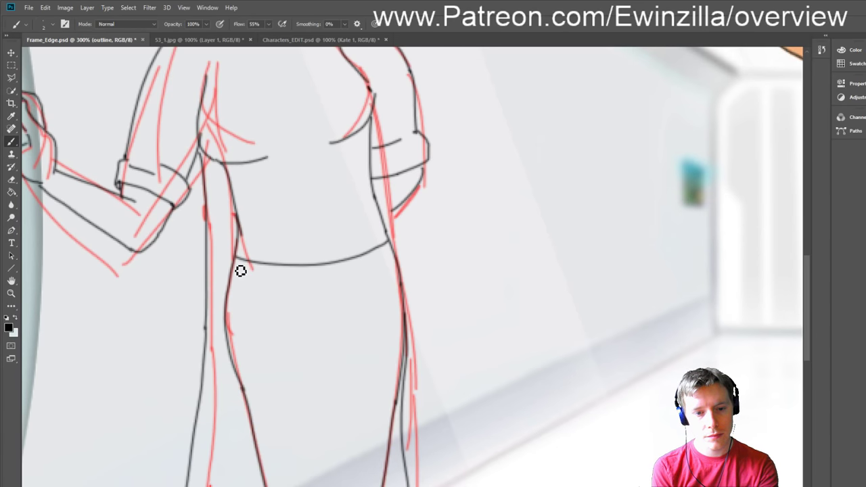
mouse_move(234, 266)
left_mouse_down()
mouse_move(302, 279)
mouse_move(366, 263)
left_mouse_up()
key("ctrl+z")
mouse_move(234, 265)
left_mouse_down()
mouse_move(298, 284)
mouse_move(393, 252)
left_mouse_up()
left_click_drag(292, 266, 293, 277)
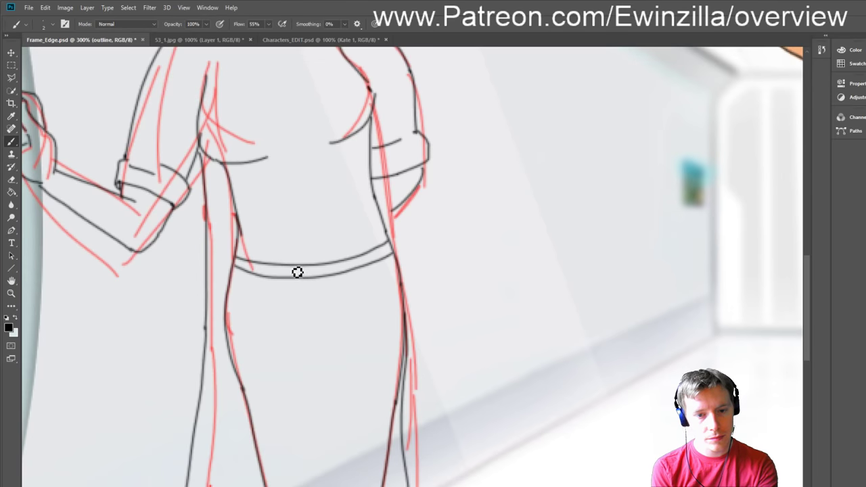
left_click_drag(343, 263, 336, 272)
key("ctrl+z")
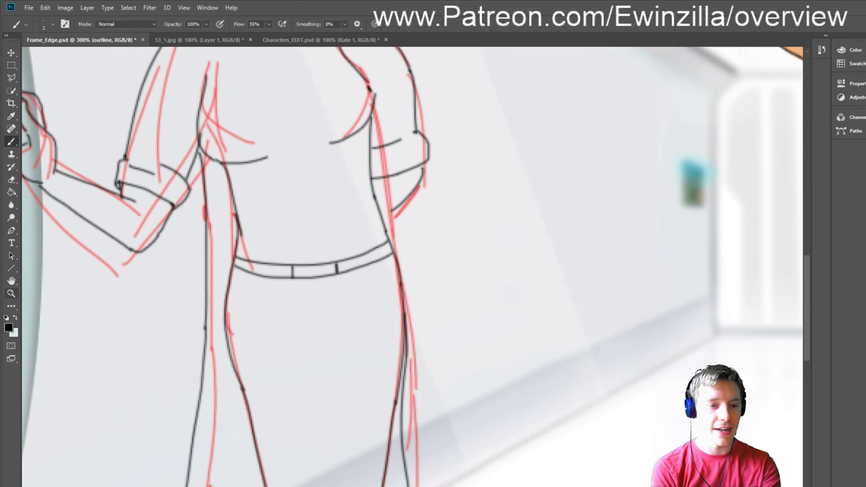
left_click(11, 293)
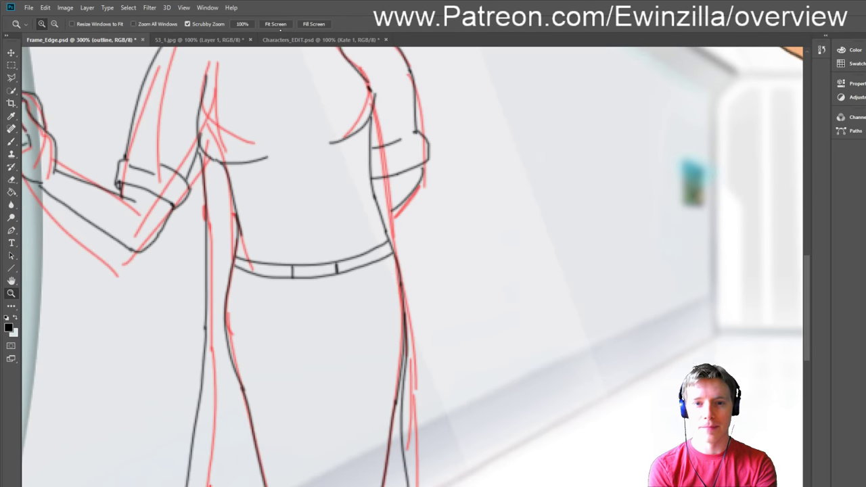
left_click(276, 24)
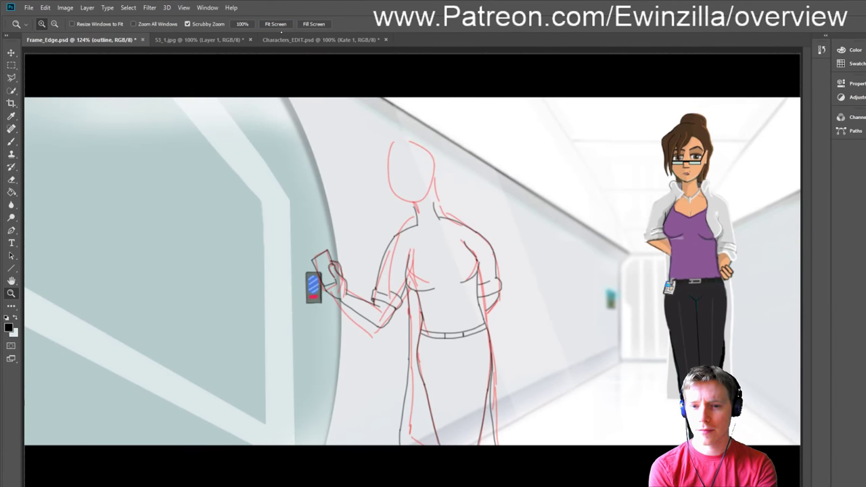
key("alt")
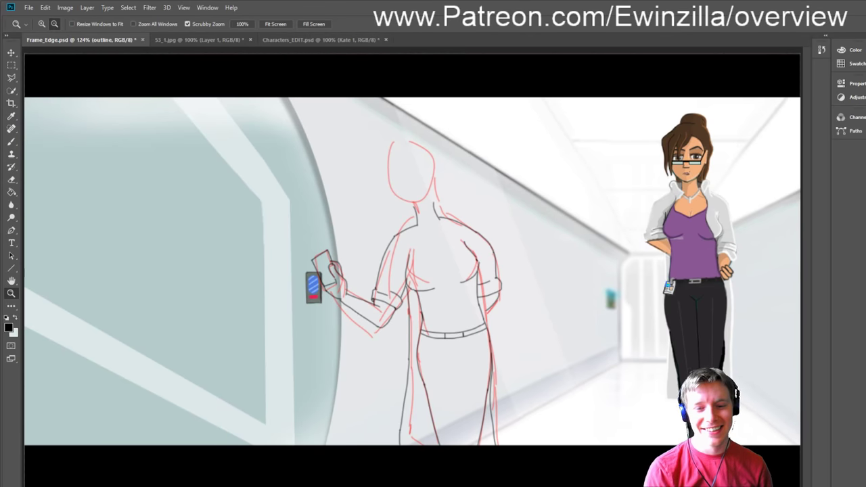
key("ctrl+plus")
key("ctrl+plus")
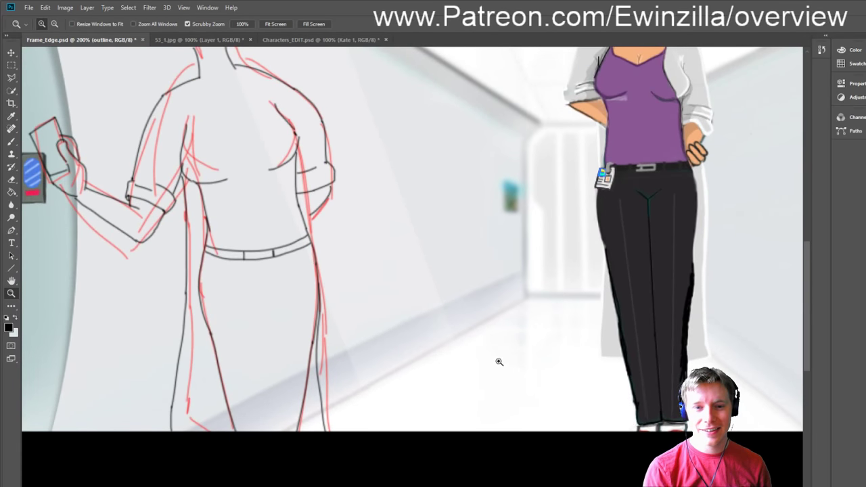
left_click(283, 26)
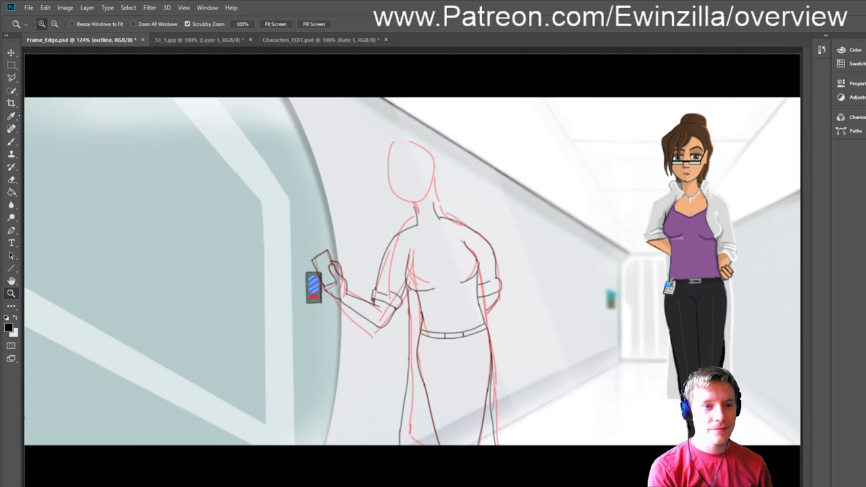
left_click(11, 141)
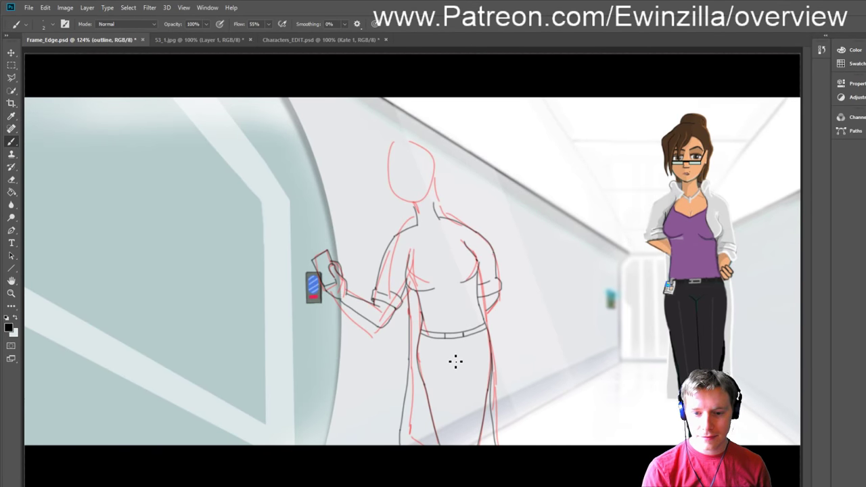
Step: Ink a stroke below the waist, the line between the legs, and the waistband's left end
mouse_move(449, 356)
left_mouse_down()
mouse_move(458, 363)
mouse_move(470, 484)
left_mouse_up()
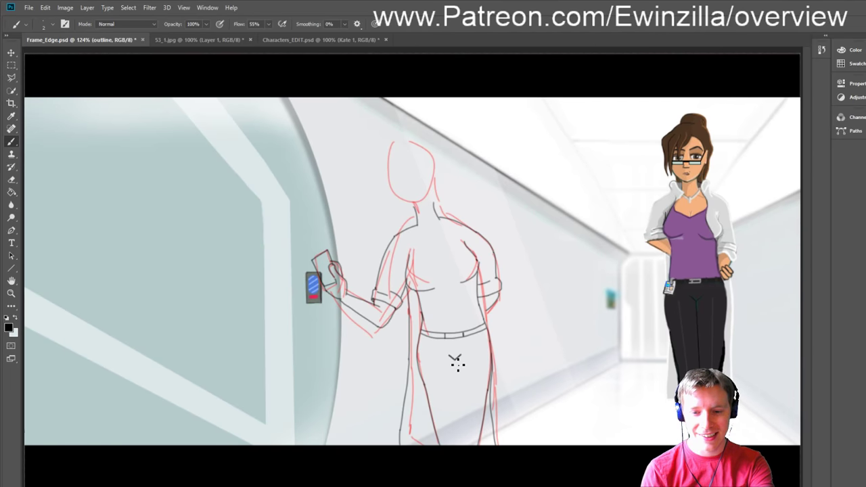
left_click_drag(455, 358, 456, 446)
key("ctrl+z")
left_click_drag(454, 359, 457, 445)
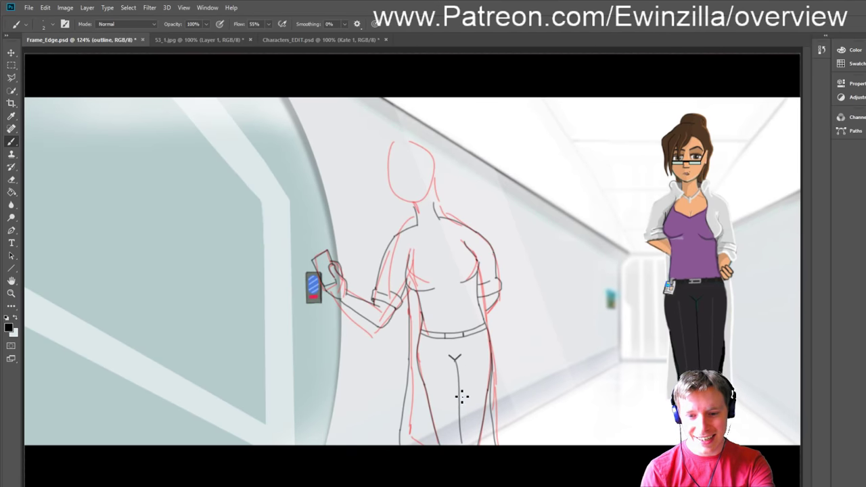
key("ctrl+z")
left_click_drag(455, 359, 457, 445)
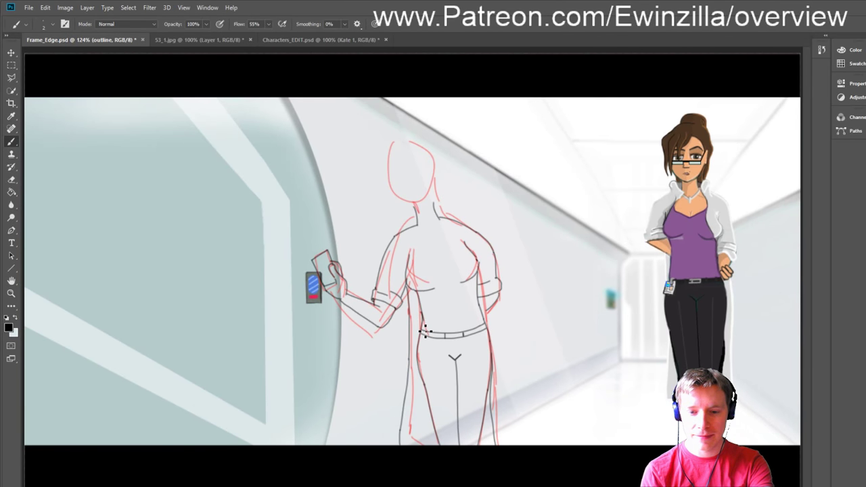
left_click_drag(418, 331, 430, 334)
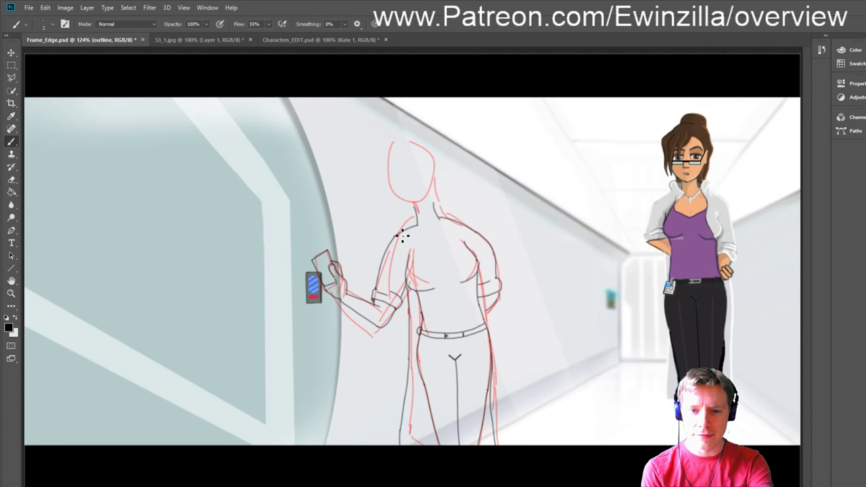
Step: Ink the left shoulder line, a short stroke beside the neck, and the chest's right side
left_click_drag(395, 238, 419, 224)
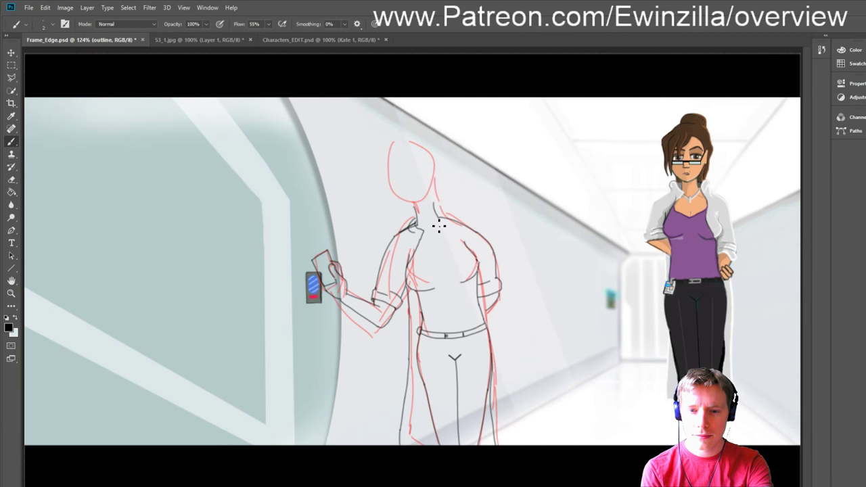
left_click_drag(437, 221, 443, 214)
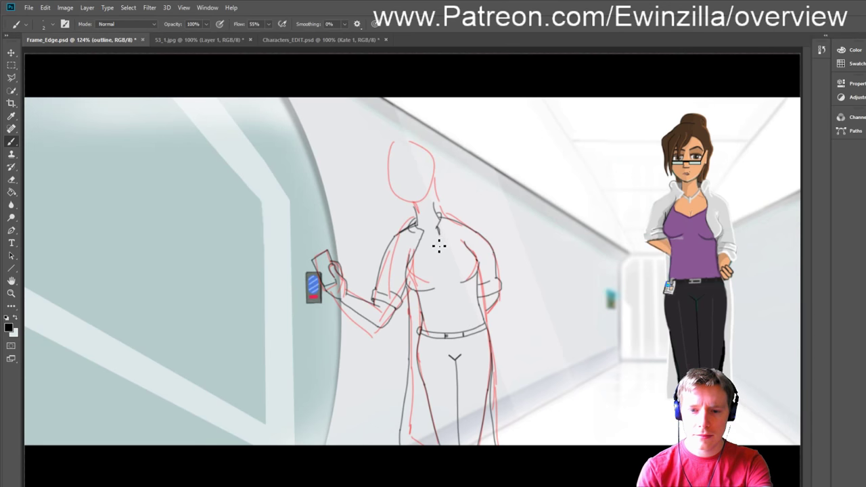
left_click_drag(440, 233, 484, 289)
key("ctrl+z")
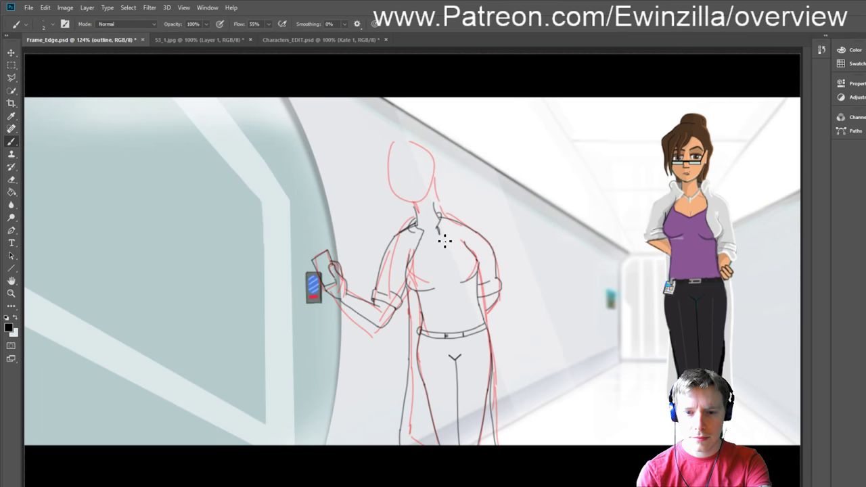
left_click_drag(443, 237, 481, 285)
key("ctrl+z")
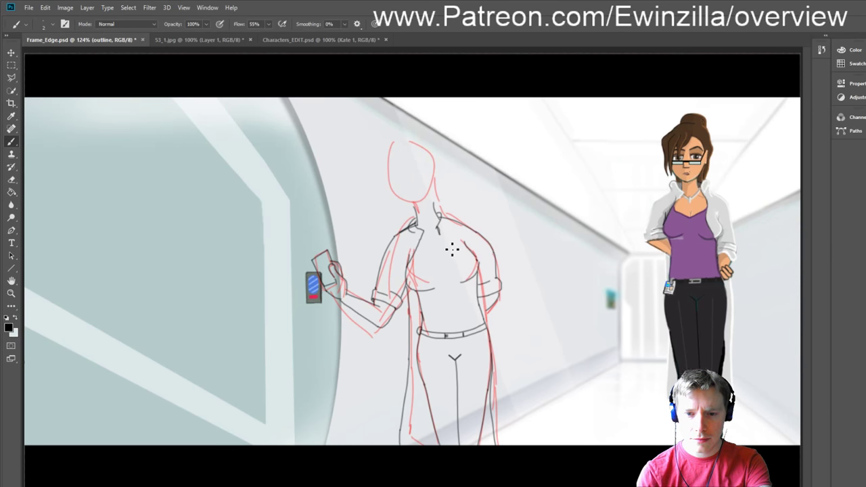
mouse_move(462, 239)
left_mouse_down()
mouse_move(470, 261)
mouse_move(481, 283)
left_mouse_up()
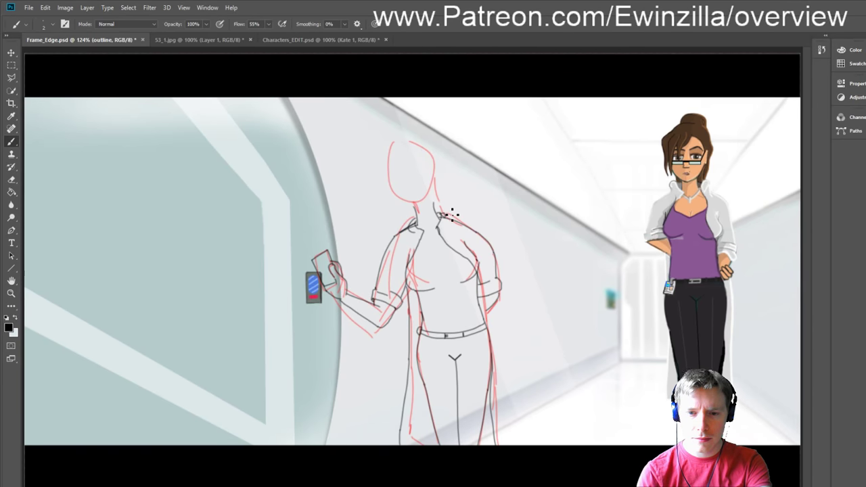
Step: Zoom in and ink the figure's right shoulder line
key("z")
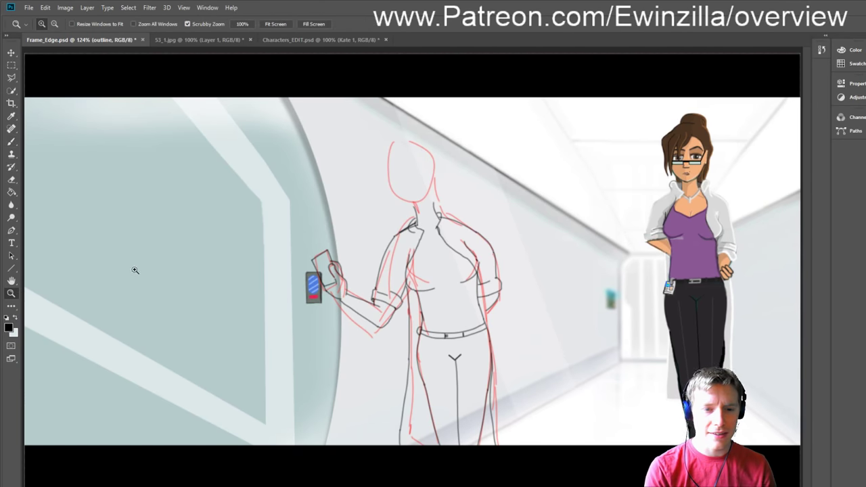
left_click_drag(465, 214, 480, 221)
key("b")
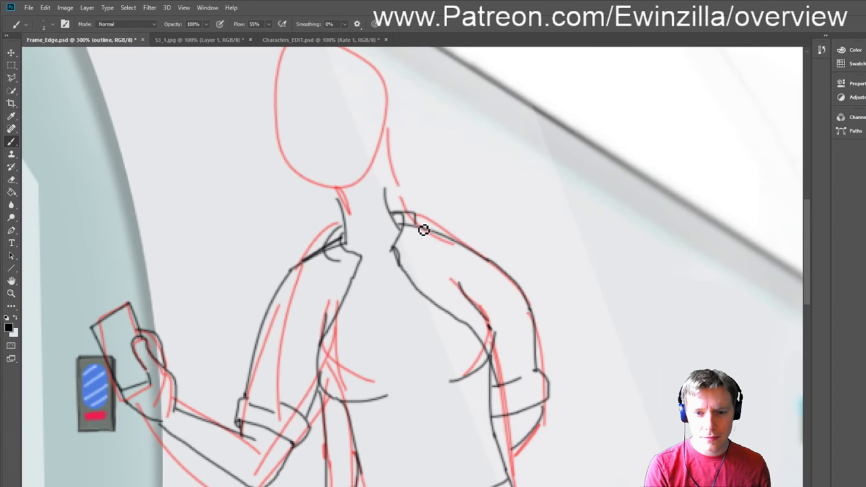
left_click_drag(392, 214, 419, 224)
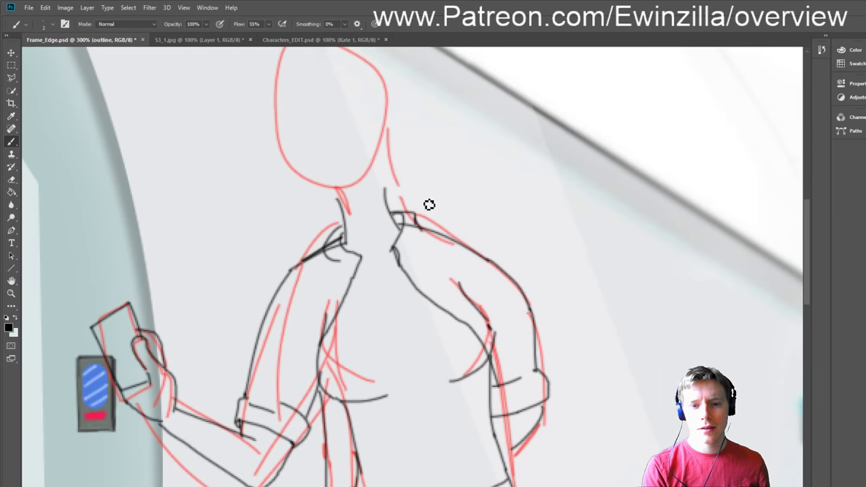
Step: Zoom back out to the whole scene and hide the red sketch lines
left_click(11, 293)
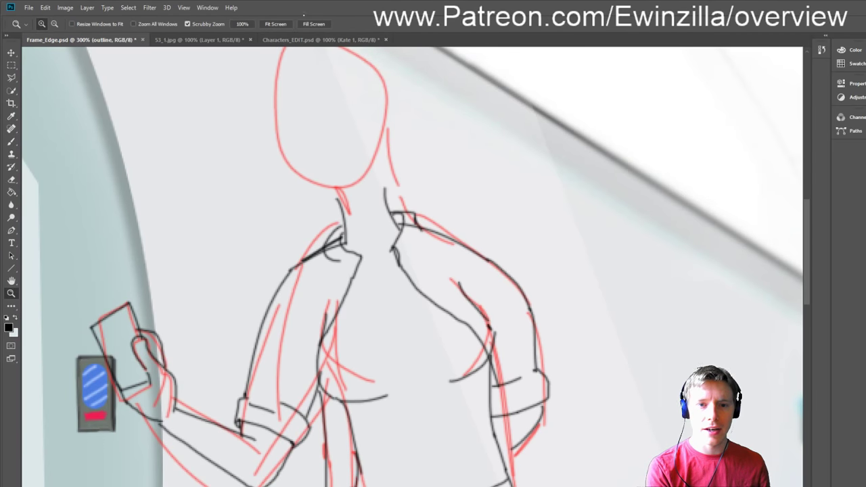
left_click(312, 23)
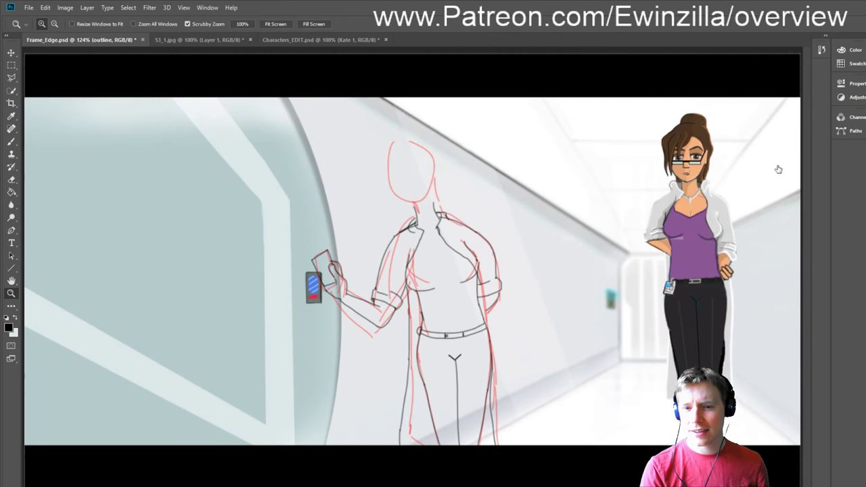
key("ctrl+comma")
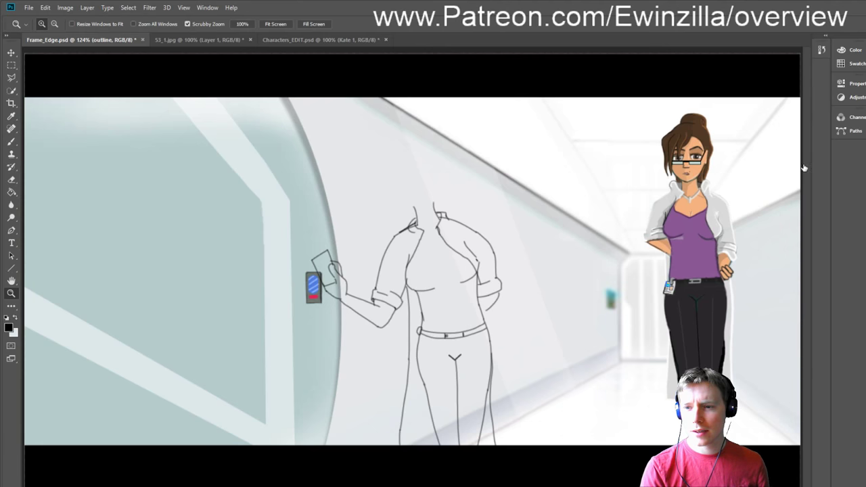
Step: Transform the inked figure, stretching it slightly taller and shifting it down and right
key("v")
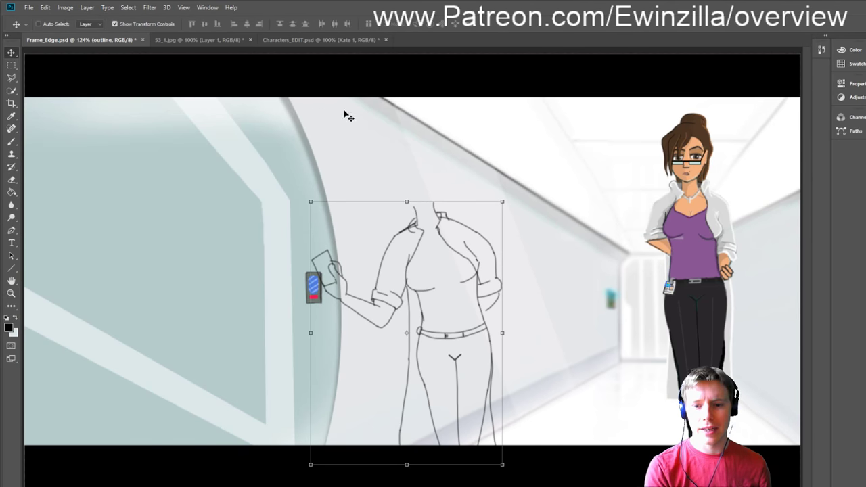
left_click(502, 200)
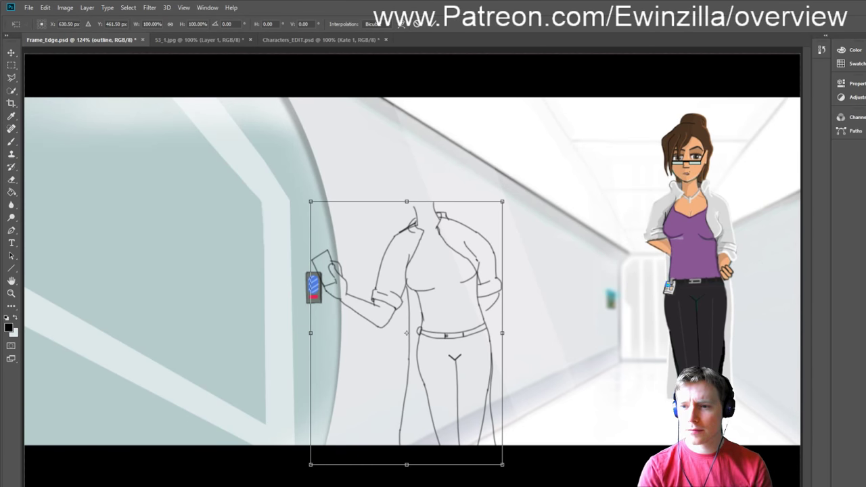
left_click_drag(504, 200, 498, 174)
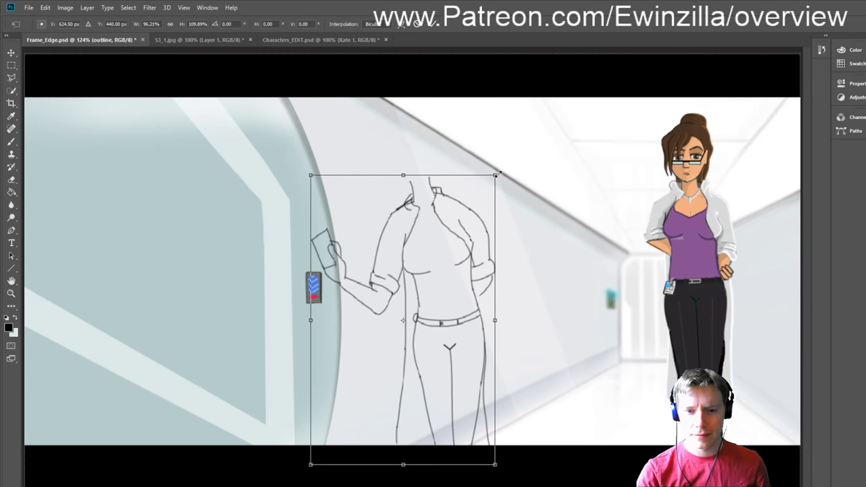
mouse_move(470, 204)
left_mouse_down()
mouse_move(467, 225)
mouse_move(470, 215)
left_mouse_up()
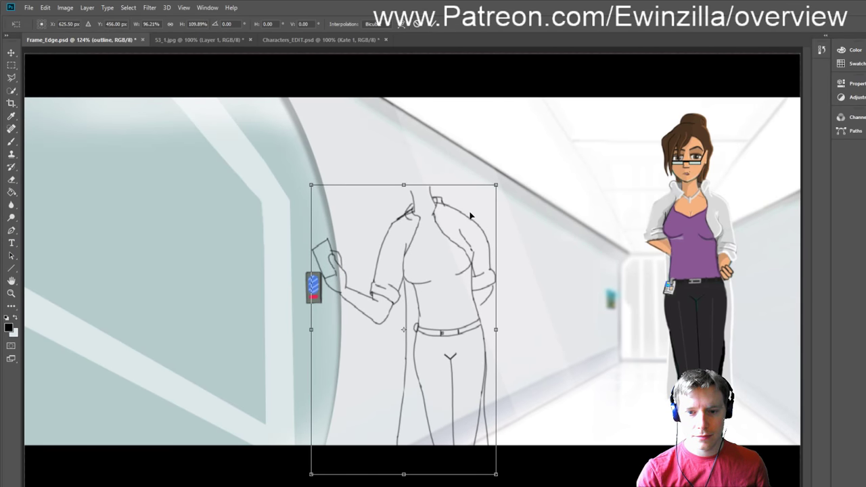
Step: Compare against the reference tabs, tilt the figure about 2°, and apply the transform
left_click(312, 40)
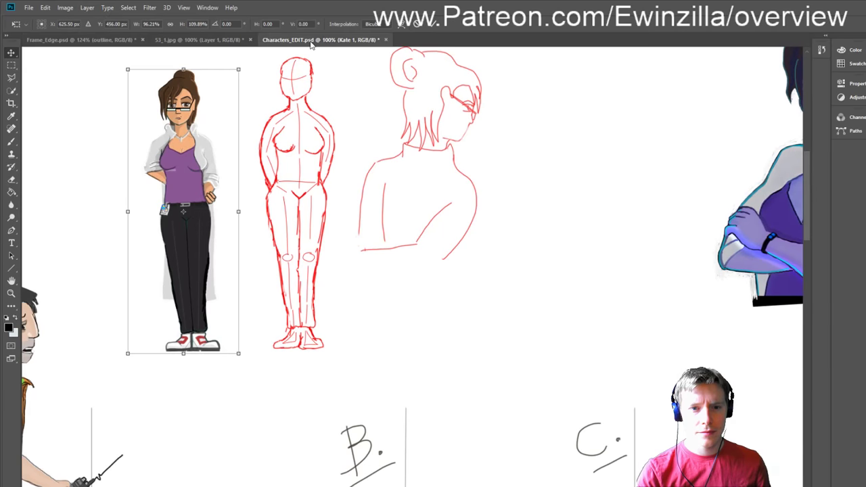
left_click(230, 40)
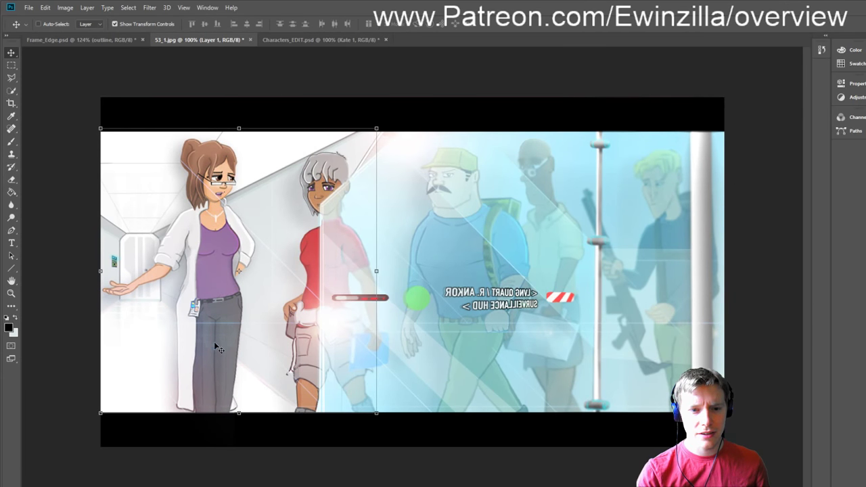
left_click(80, 40)
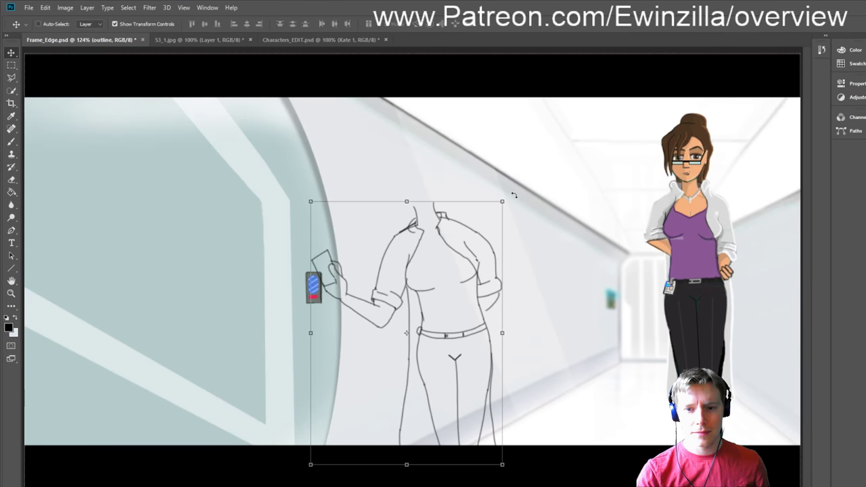
left_click_drag(514, 192, 502, 180)
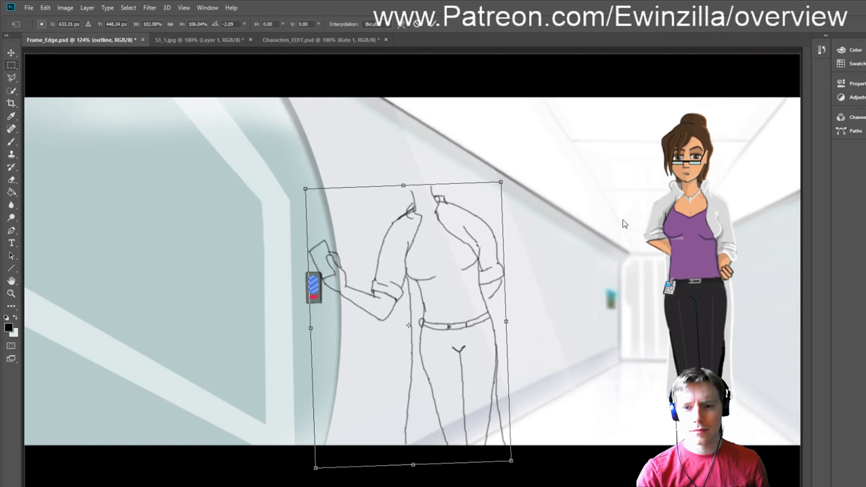
key("Return")
key("m")
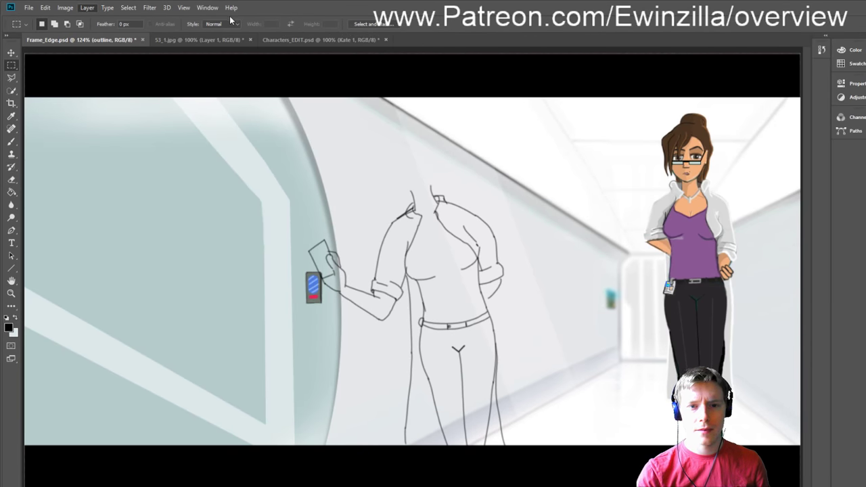
Step: Make the colour layer active, sample the standing character's purple top, and zoom to 200%
left_click(551, 163, "ctrl")
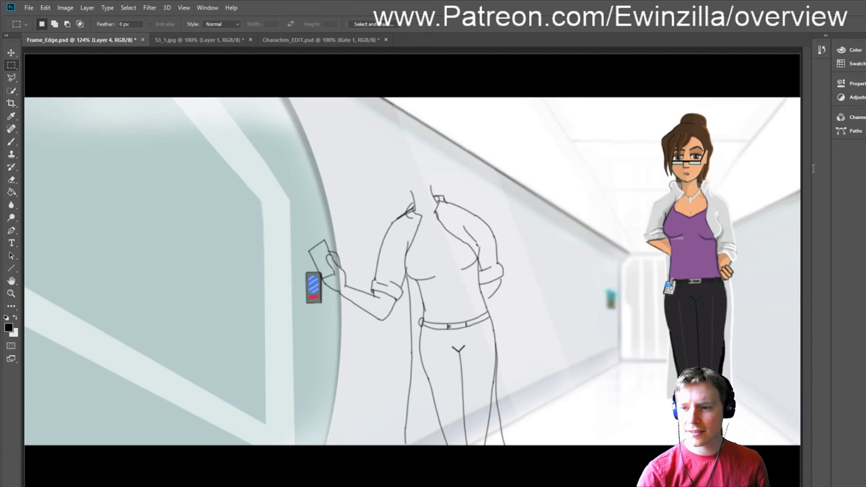
left_click(466, 252, "ctrl")
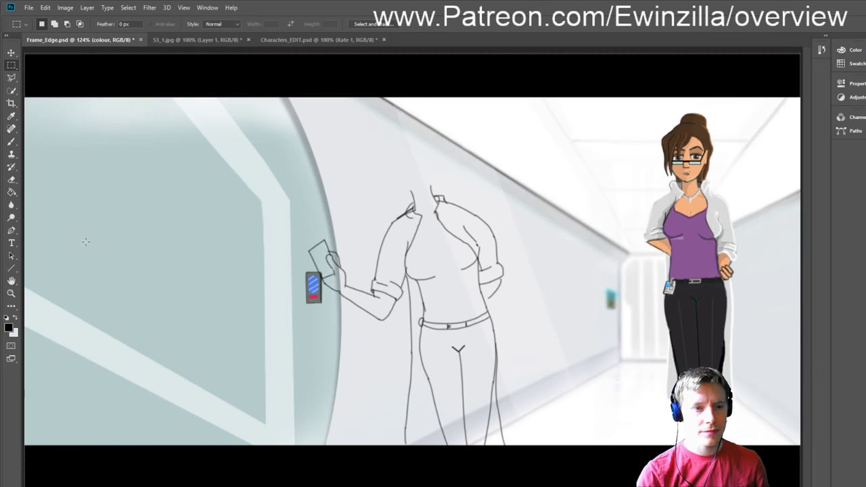
key("i")
left_click(705, 245)
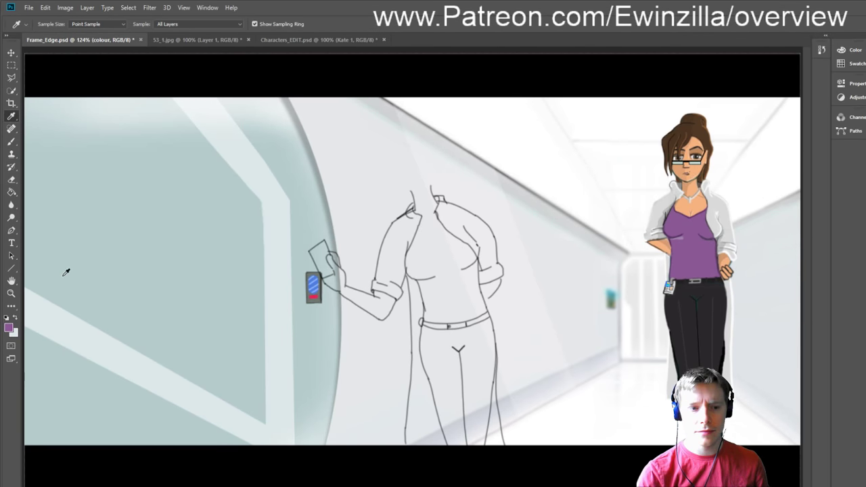
left_click(11, 295)
left_click(499, 277)
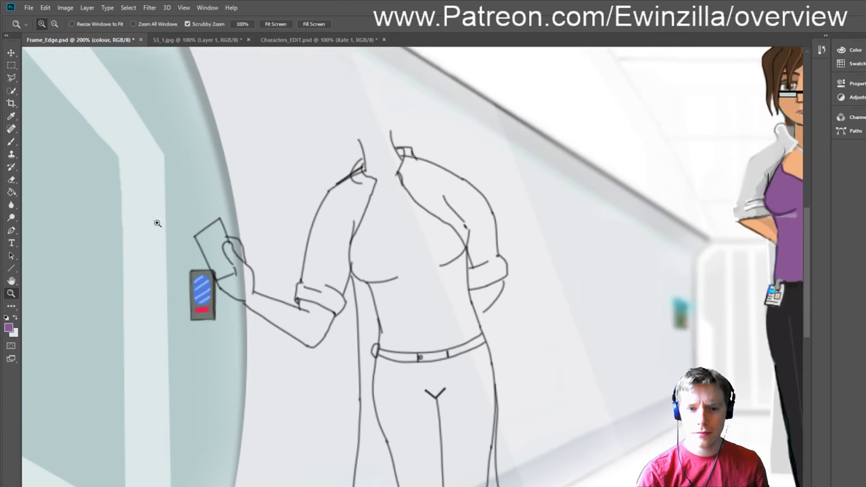
Step: Paint the figure's chest and torso purple down to the belt, using a smaller brush for edges
left_click(11, 142)
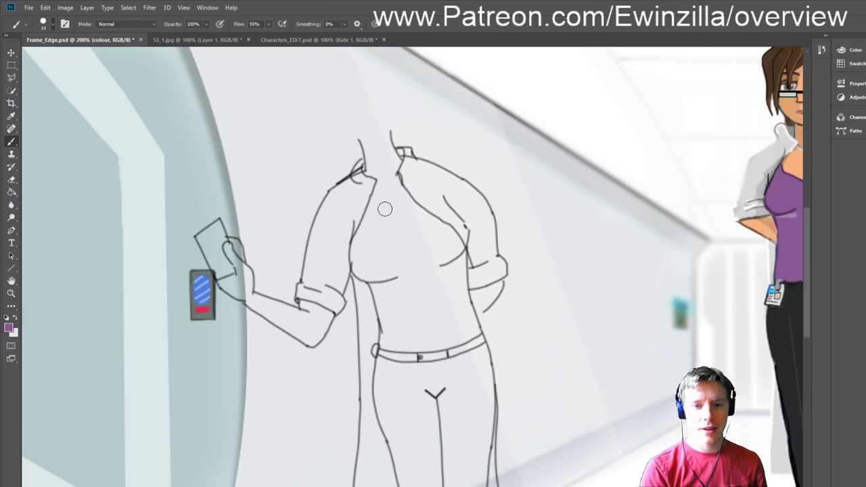
mouse_move(378, 205)
left_mouse_down()
mouse_move(360, 240)
mouse_move(367, 226)
mouse_move(360, 261)
mouse_move(372, 223)
mouse_move(365, 274)
mouse_move(362, 254)
mouse_move(396, 293)
mouse_move(393, 234)
mouse_move(381, 214)
mouse_move(402, 217)
mouse_move(391, 217)
mouse_move(406, 205)
mouse_move(458, 249)
mouse_move(449, 269)
mouse_move(429, 277)
mouse_move(434, 243)
mouse_move(419, 277)
mouse_move(401, 275)
mouse_move(391, 257)
mouse_move(415, 221)
mouse_move(455, 278)
mouse_move(459, 254)
mouse_move(461, 310)
mouse_move(451, 309)
mouse_move(433, 330)
mouse_move(434, 276)
mouse_move(406, 284)
mouse_move(405, 313)
mouse_move(421, 324)
mouse_move(373, 274)
mouse_move(383, 302)
left_mouse_up()
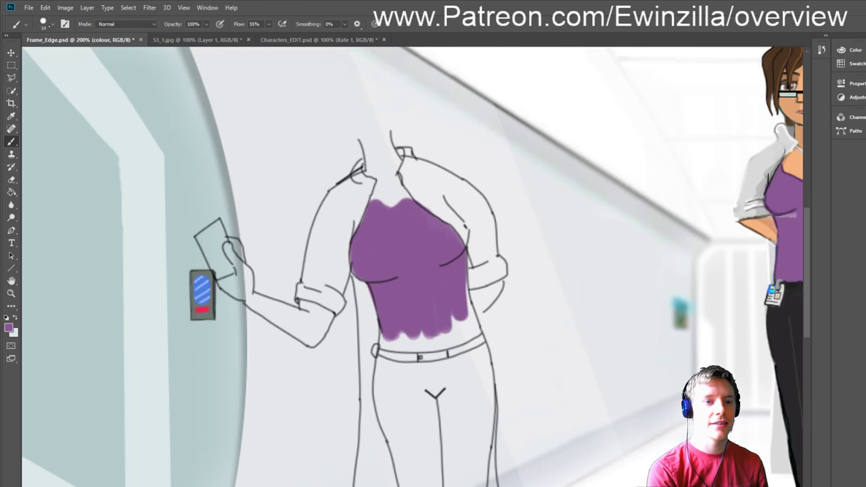
key("bracketleft")
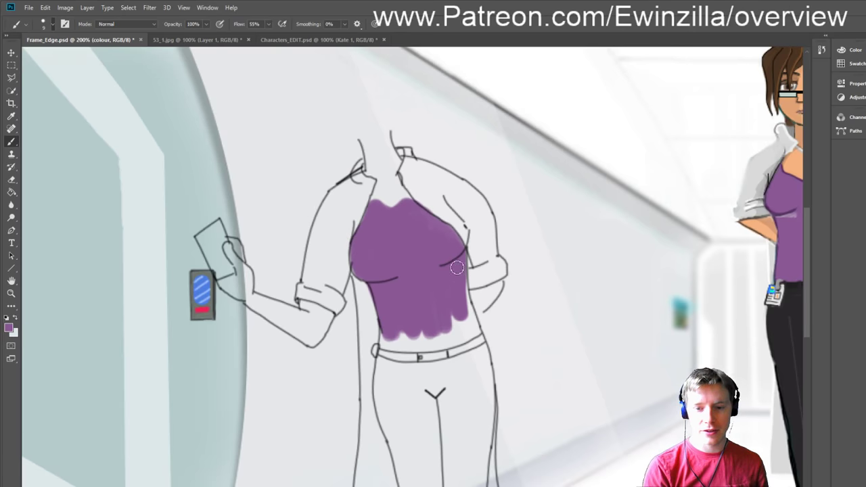
mouse_move(464, 279)
left_mouse_down()
mouse_move(480, 338)
mouse_move(473, 336)
left_mouse_up()
mouse_move(446, 304)
left_mouse_down()
mouse_move(442, 333)
mouse_move(478, 334)
mouse_move(410, 353)
mouse_move(386, 350)
mouse_move(387, 340)
mouse_move(429, 333)
mouse_move(423, 345)
mouse_move(448, 342)
mouse_move(389, 347)
left_mouse_up()
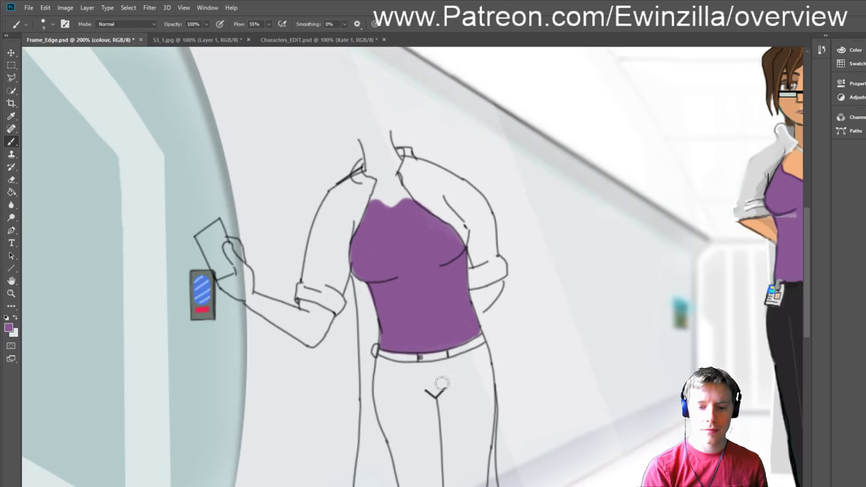
scroll(645, 469, "right", 3)
scroll(360, 348, "right", 2)
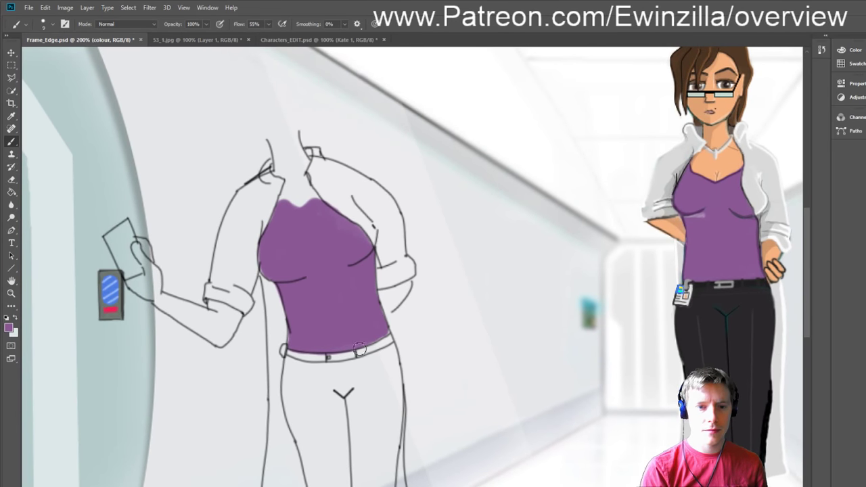
left_click(11, 217)
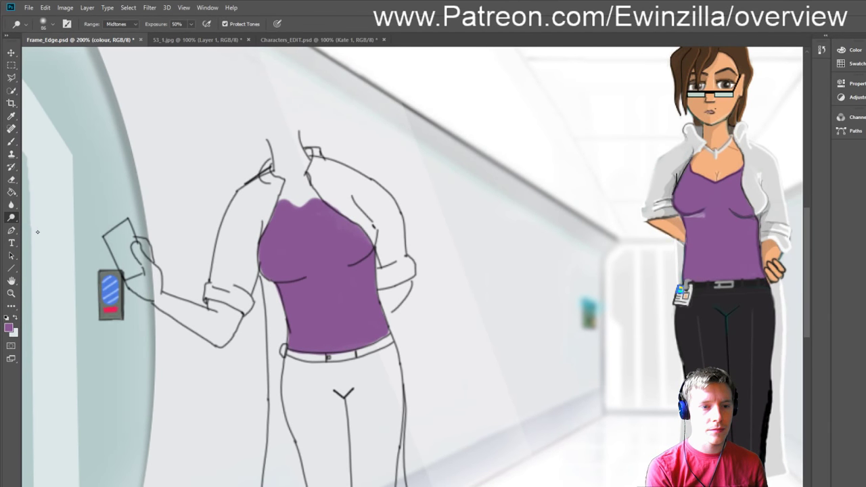
Step: Smudge the purple fill's top, right waist, lower-left and left edges against the outline
key("r")
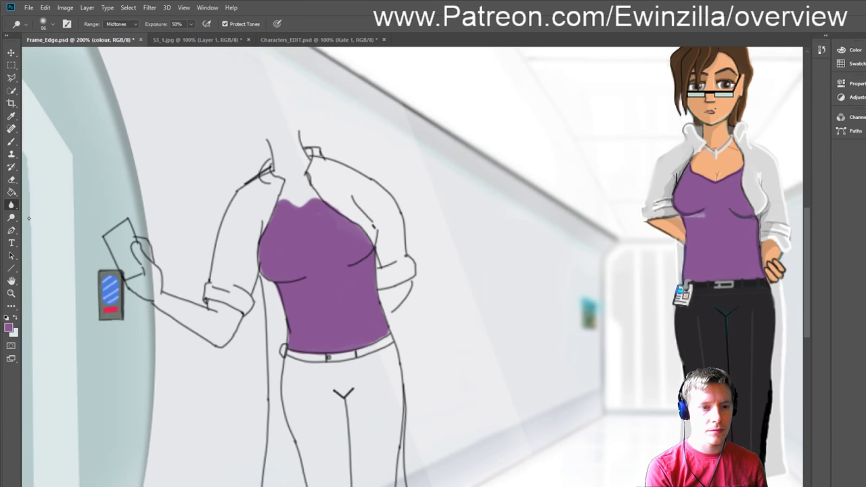
mouse_move(264, 209)
left_mouse_down()
mouse_move(303, 198)
mouse_move(278, 199)
mouse_move(303, 212)
mouse_move(272, 207)
mouse_move(300, 216)
mouse_move(280, 201)
mouse_move(293, 210)
mouse_move(330, 192)
mouse_move(308, 213)
mouse_move(333, 187)
mouse_move(310, 226)
mouse_move(335, 194)
mouse_move(329, 201)
mouse_move(359, 221)
mouse_move(328, 214)
left_mouse_up()
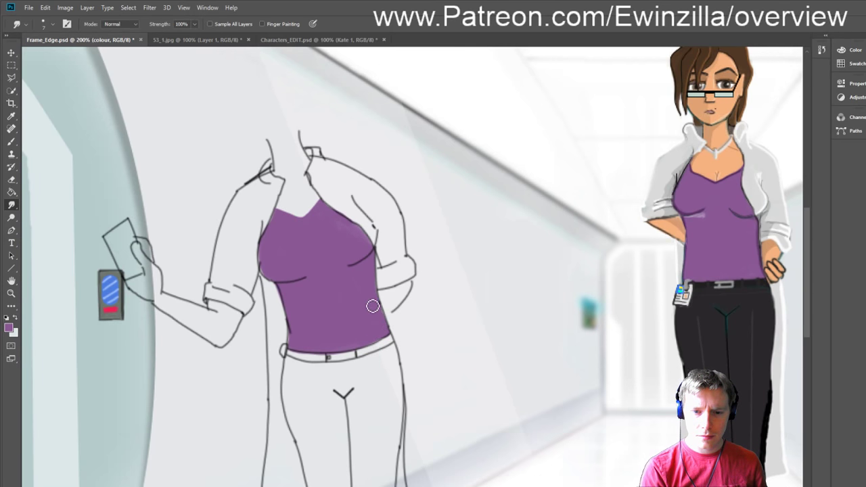
mouse_move(375, 288)
left_mouse_down()
mouse_move(382, 320)
mouse_move(376, 278)
mouse_move(375, 309)
left_mouse_up()
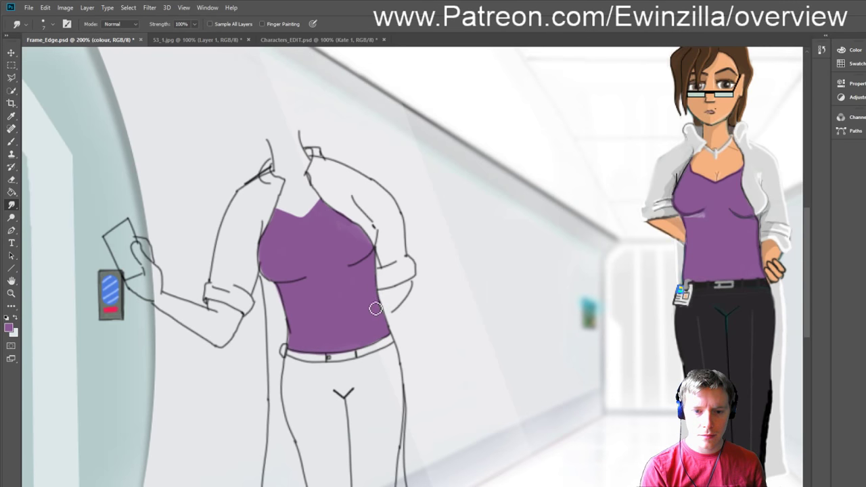
left_click_drag(300, 336, 300, 359)
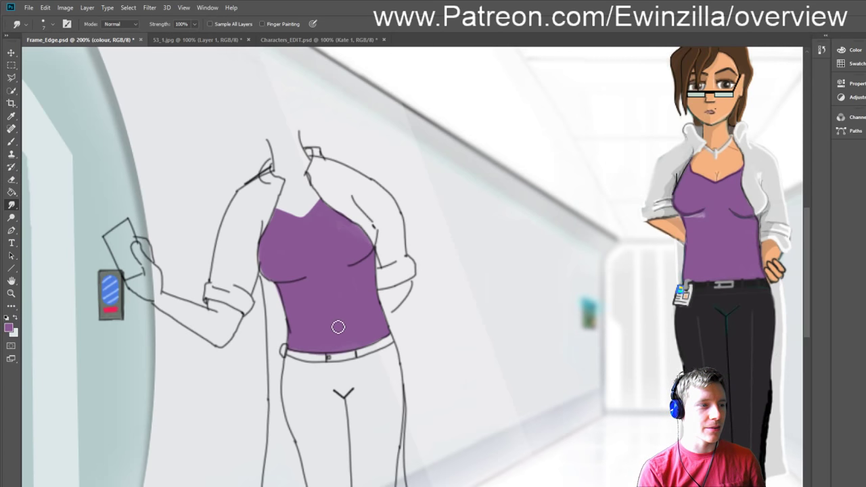
left_click_drag(273, 261, 277, 277)
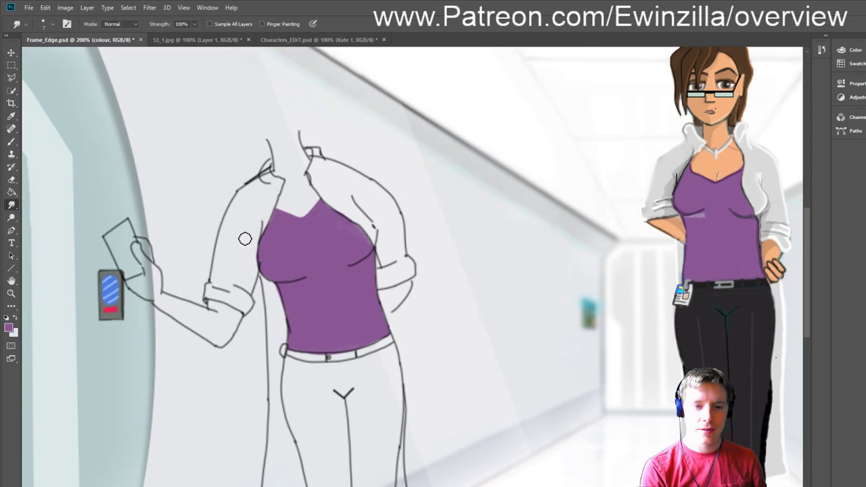
Step: Sample the light grey coat colour and paint the left sleeve, collar and both shoulders
key("i")
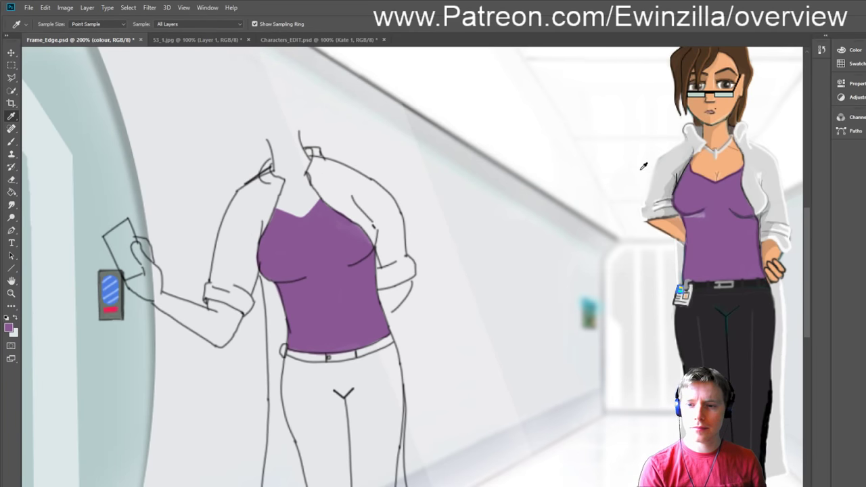
key("b")
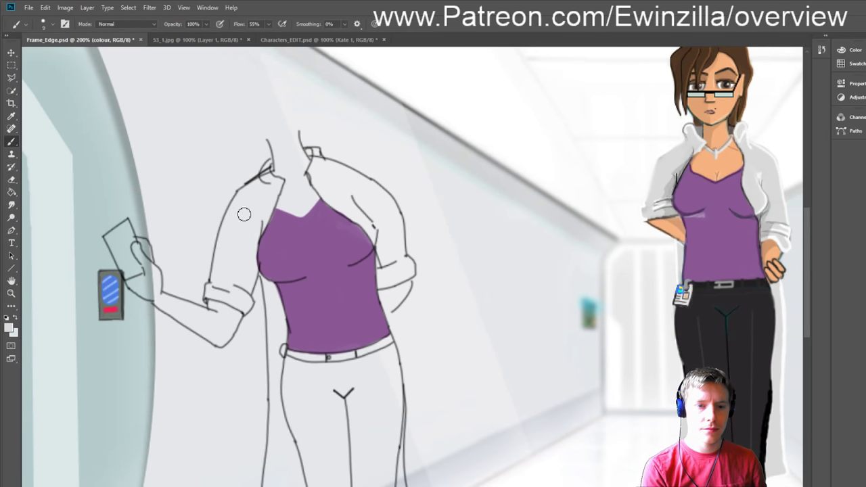
left_click_drag(241, 226, 263, 211)
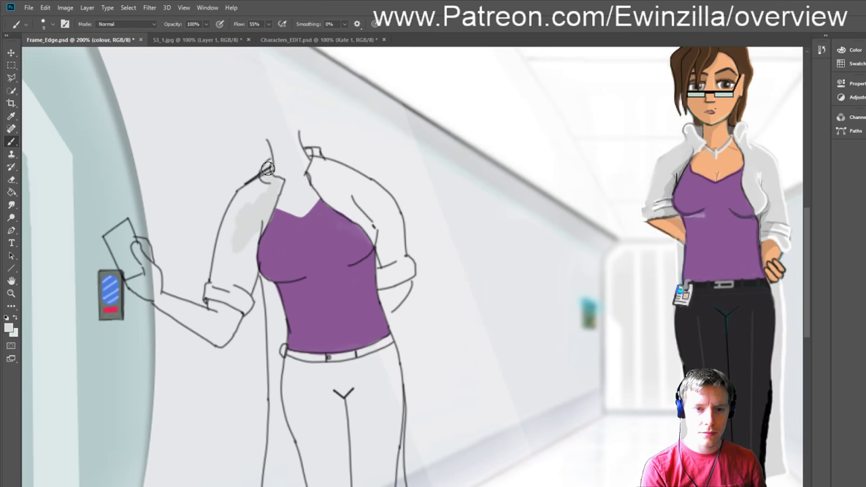
mouse_move(246, 195)
left_mouse_down()
mouse_move(270, 188)
mouse_move(248, 203)
mouse_move(229, 254)
mouse_move(237, 217)
mouse_move(218, 281)
mouse_move(245, 239)
mouse_move(243, 260)
mouse_move(253, 250)
mouse_move(254, 273)
mouse_move(251, 255)
mouse_move(251, 285)
mouse_move(233, 296)
mouse_move(236, 285)
mouse_move(247, 303)
mouse_move(249, 292)
mouse_move(246, 302)
mouse_move(232, 300)
mouse_move(246, 311)
mouse_move(249, 301)
mouse_move(248, 312)
mouse_move(238, 276)
mouse_move(222, 293)
left_mouse_up()
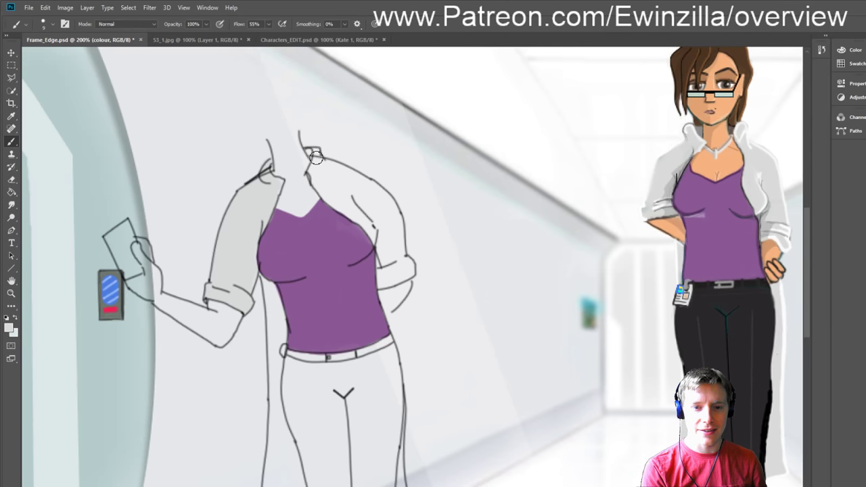
left_click_drag(318, 174, 368, 185)
mouse_move(397, 214)
left_mouse_down()
mouse_move(398, 245)
mouse_move(367, 191)
mouse_move(378, 211)
mouse_move(387, 206)
mouse_move(376, 230)
mouse_move(352, 205)
mouse_move(336, 198)
mouse_move(361, 221)
mouse_move(332, 201)
mouse_move(375, 219)
mouse_move(389, 200)
mouse_move(398, 243)
mouse_move(383, 235)
mouse_move(385, 274)
mouse_move(400, 257)
mouse_move(400, 232)
mouse_move(399, 273)
left_mouse_up()
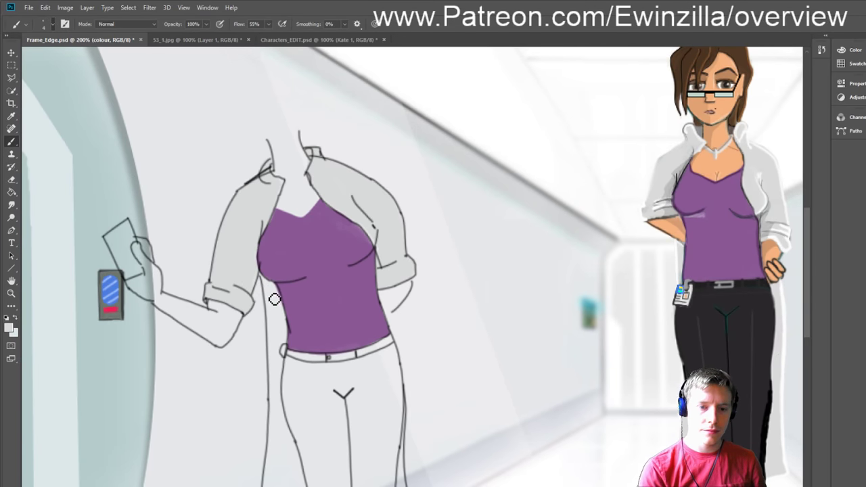
Step: Shade the hanging coat edge grey beside the purple top and leg down to the canvas bottom
mouse_move(280, 297)
left_mouse_down()
mouse_move(276, 316)
mouse_move(277, 301)
mouse_move(290, 342)
mouse_move(276, 336)
left_mouse_up()
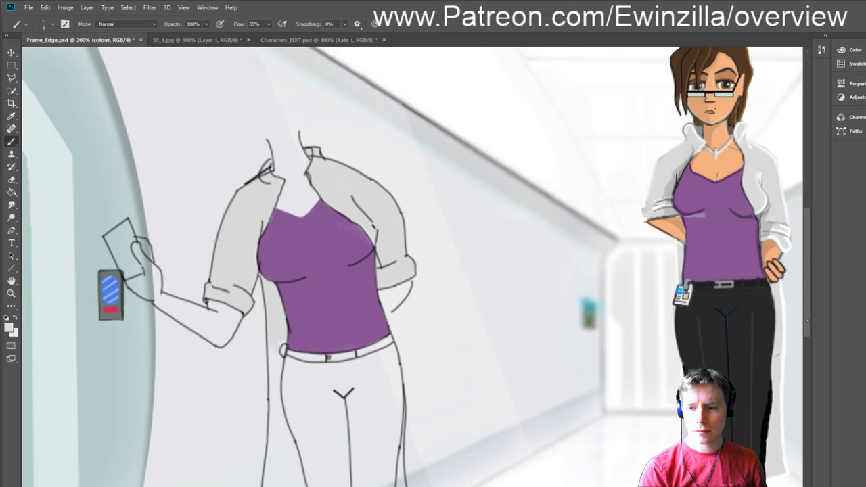
scroll(777, 354, "down", 3)
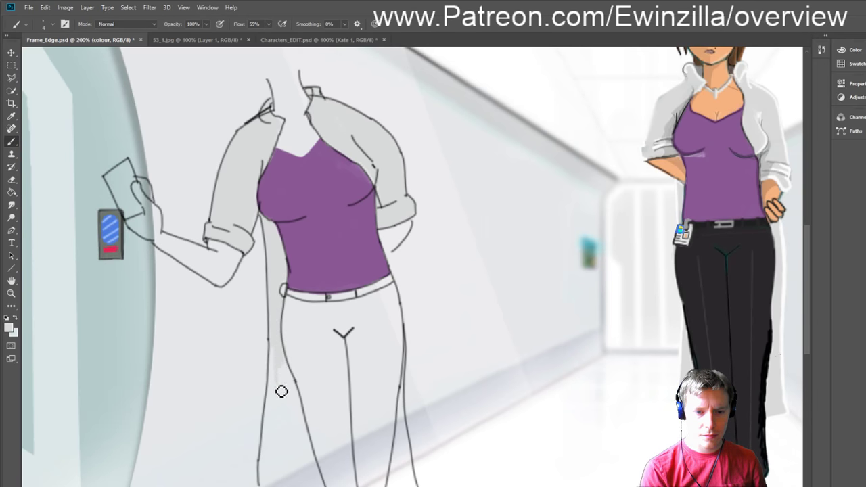
mouse_move(282, 391)
left_mouse_down()
mouse_move(285, 354)
mouse_move(291, 369)
left_mouse_up()
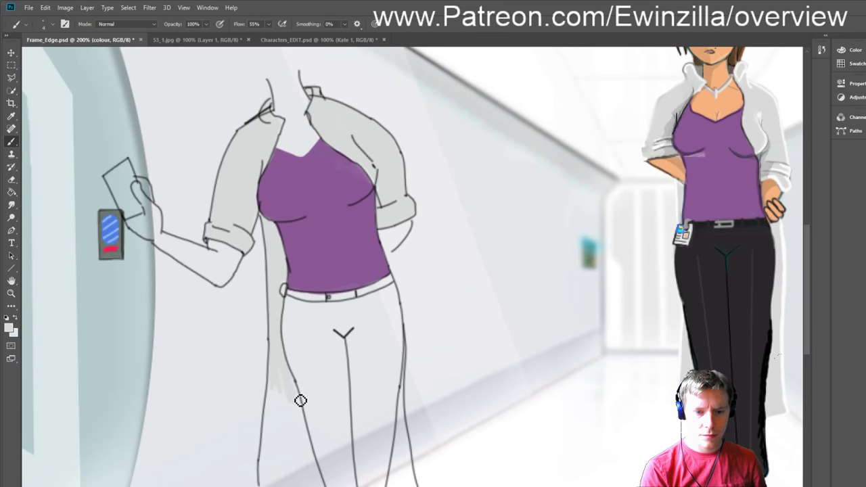
left_click_drag(300, 401, 288, 376)
left_click_drag(292, 423, 278, 397)
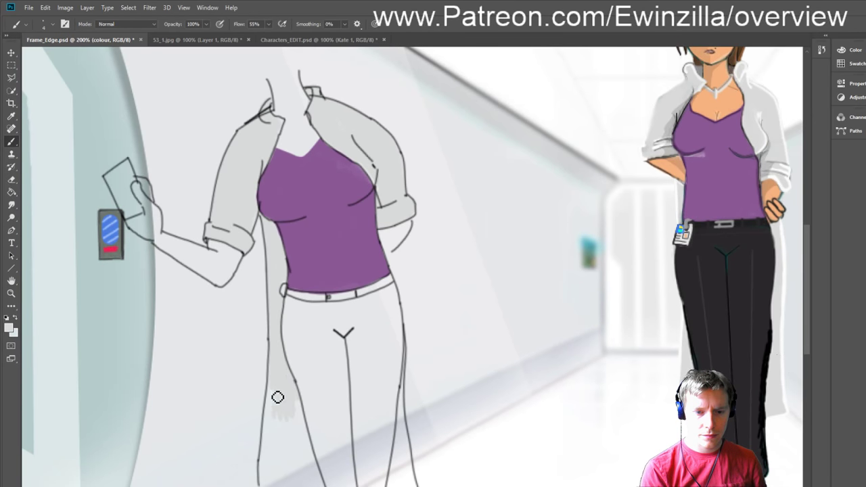
left_click_drag(277, 367, 280, 420)
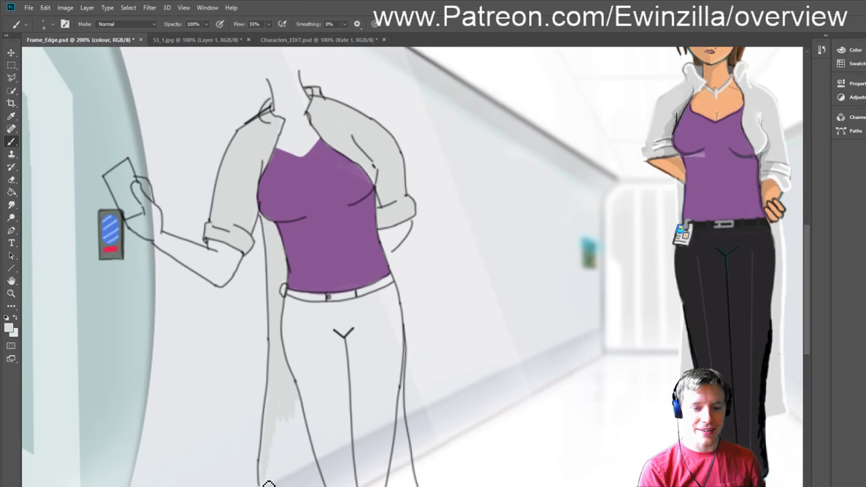
mouse_move(269, 468)
left_mouse_down()
mouse_move(282, 451)
mouse_move(287, 404)
mouse_move(307, 432)
left_mouse_up()
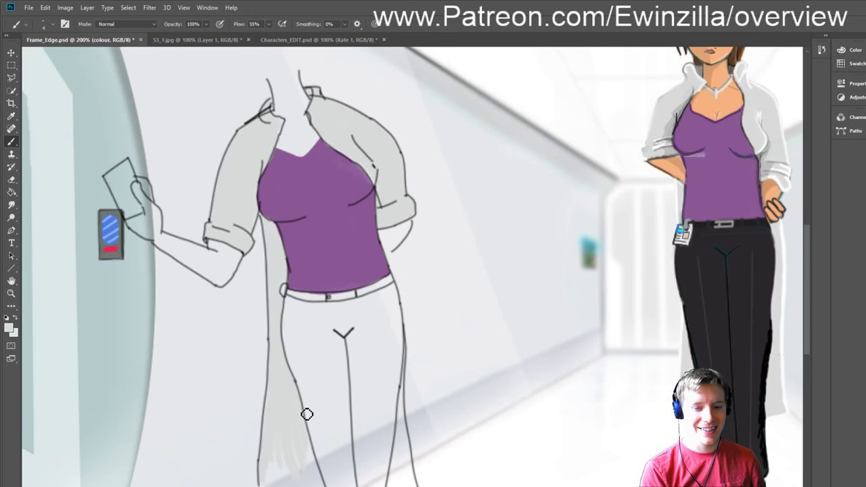
scroll(463, 402, "down", 3)
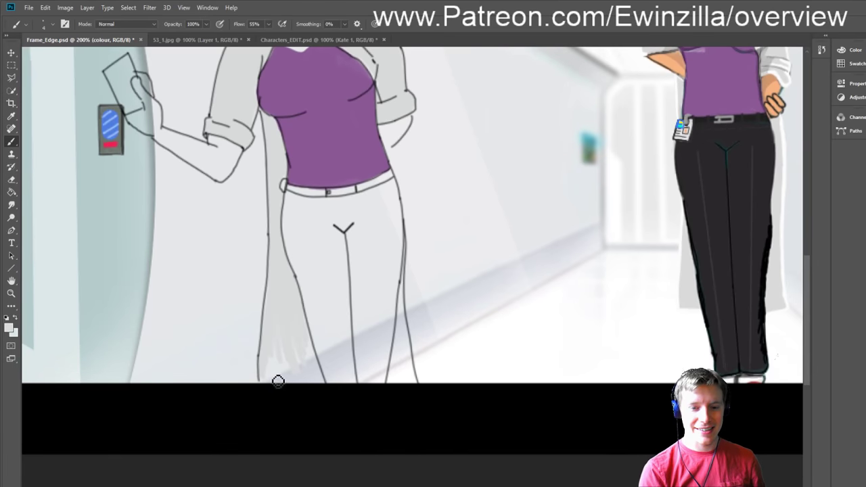
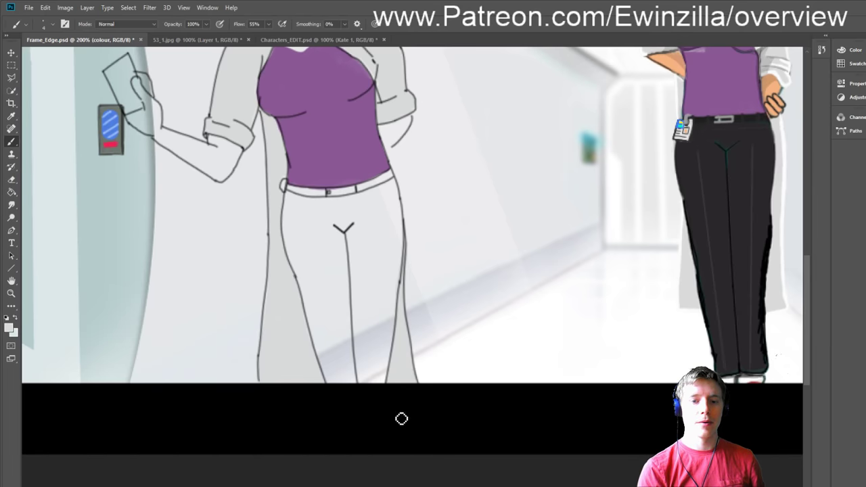
Step: Sample the black trouser colour and paint a dark stroke across the waistband
key("i")
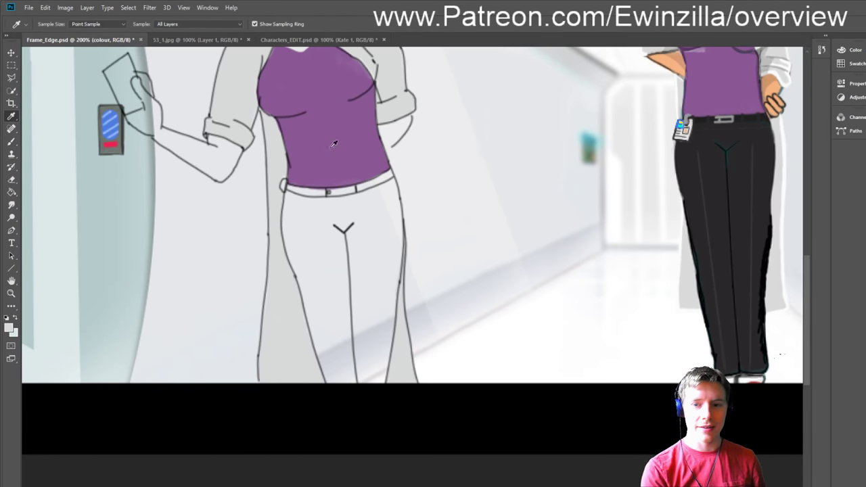
left_click(718, 168)
key("s")
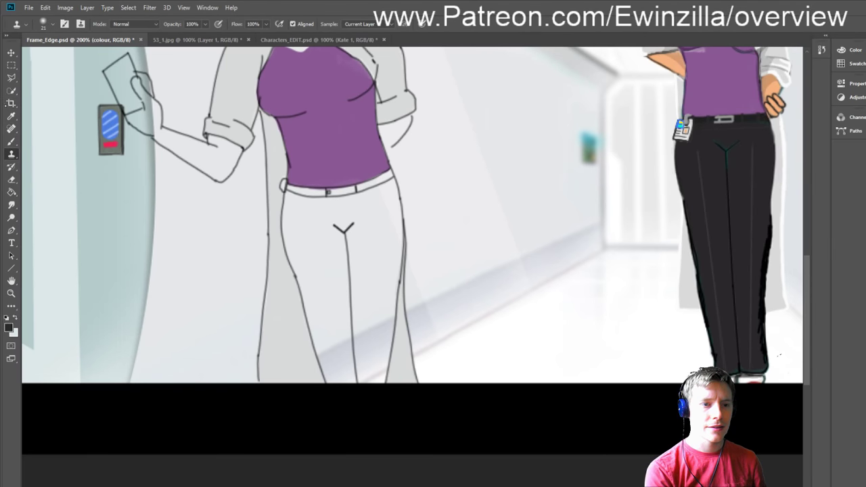
key("b")
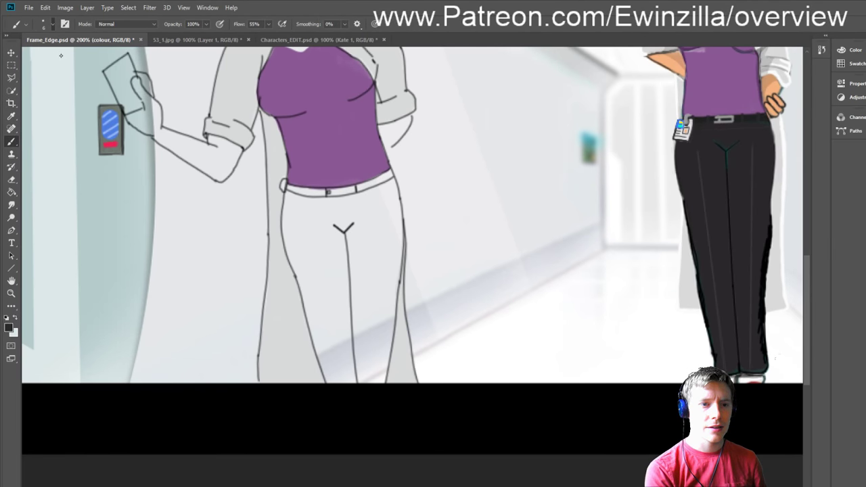
mouse_move(292, 199)
left_mouse_down()
mouse_move(314, 209)
mouse_move(293, 197)
mouse_move(341, 205)
mouse_move(312, 203)
mouse_move(361, 201)
mouse_move(337, 204)
mouse_move(396, 184)
mouse_move(396, 212)
mouse_move(393, 190)
mouse_move(352, 211)
mouse_move(381, 191)
mouse_move(349, 217)
mouse_move(382, 199)
mouse_move(380, 215)
mouse_move(348, 245)
mouse_move(329, 249)
mouse_move(355, 247)
mouse_move(371, 235)
mouse_move(369, 225)
mouse_move(336, 294)
mouse_move(367, 270)
mouse_move(354, 363)
mouse_move(359, 370)
mouse_move(371, 361)
mouse_move(388, 336)
mouse_move(377, 381)
mouse_move(348, 306)
mouse_move(367, 352)
mouse_move(374, 339)
mouse_move(386, 396)
mouse_move(399, 281)
left_mouse_up()
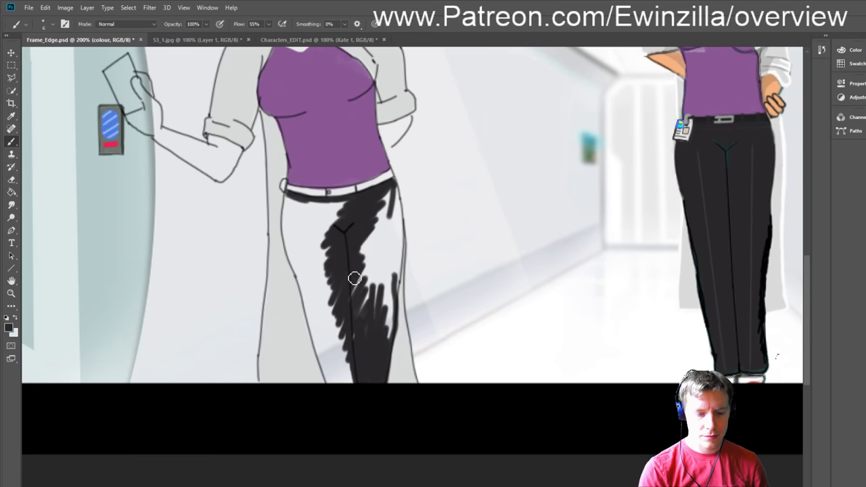
Step: Undo stray strokes, then draw a thick black line down the trousers' right edge with a smaller brush
key("ctrl+z")
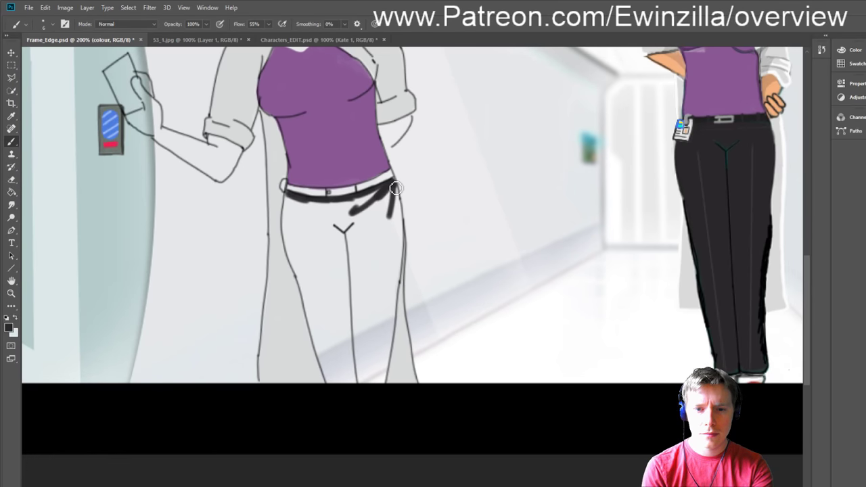
left_click_drag(395, 183, 410, 240)
key("ctrl+z")
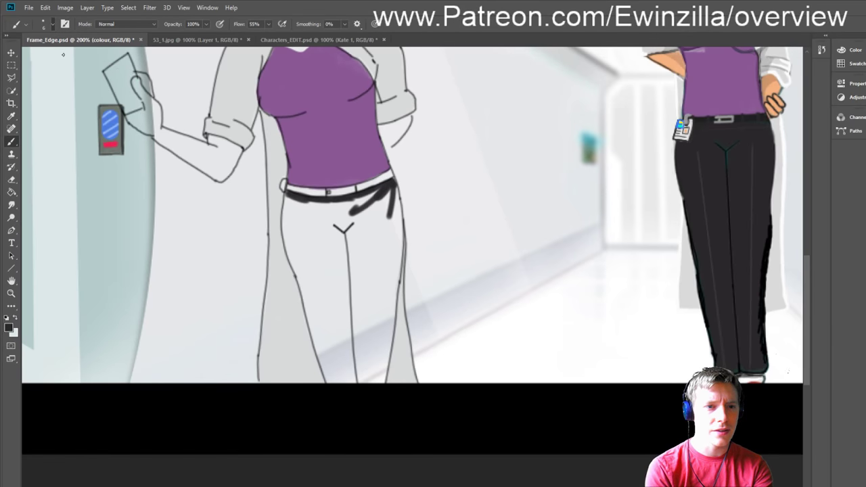
key("bracketleft")
key("bracketleft")
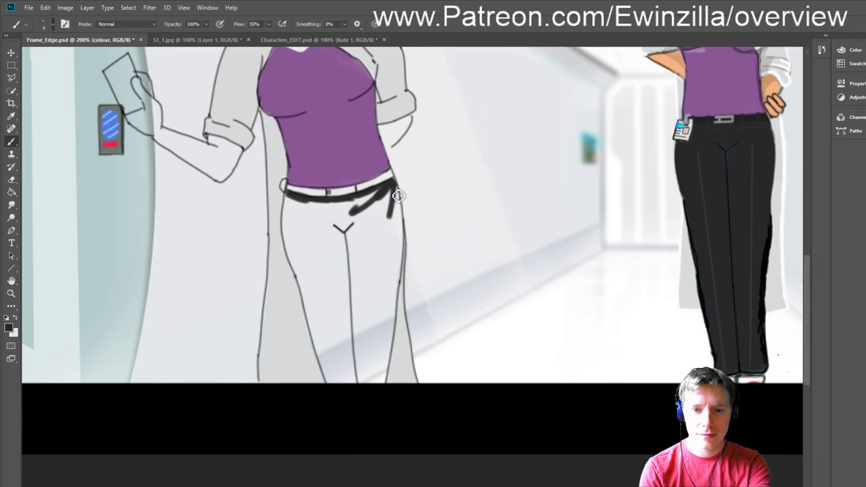
mouse_move(396, 218)
left_mouse_down()
mouse_move(399, 184)
mouse_move(407, 257)
mouse_move(391, 371)
left_mouse_up()
left_click_drag(401, 245, 383, 397)
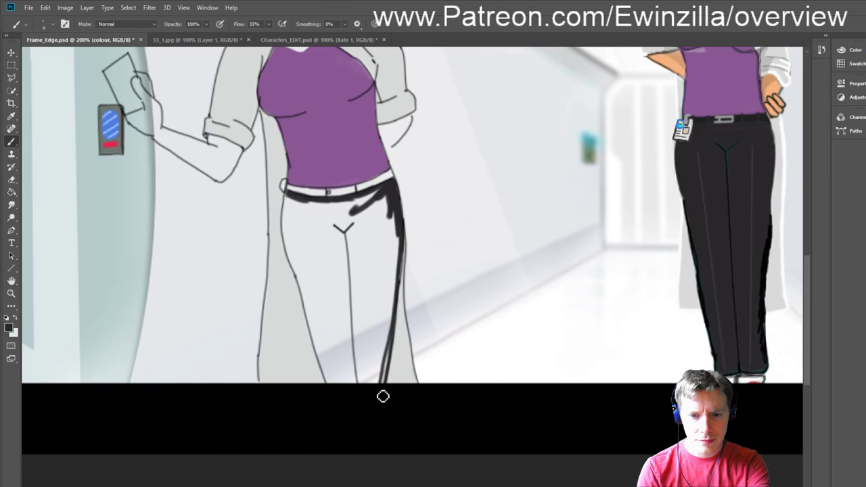
mouse_move(391, 351)
left_mouse_down()
mouse_move(387, 379)
mouse_move(407, 247)
mouse_move(381, 400)
left_mouse_up()
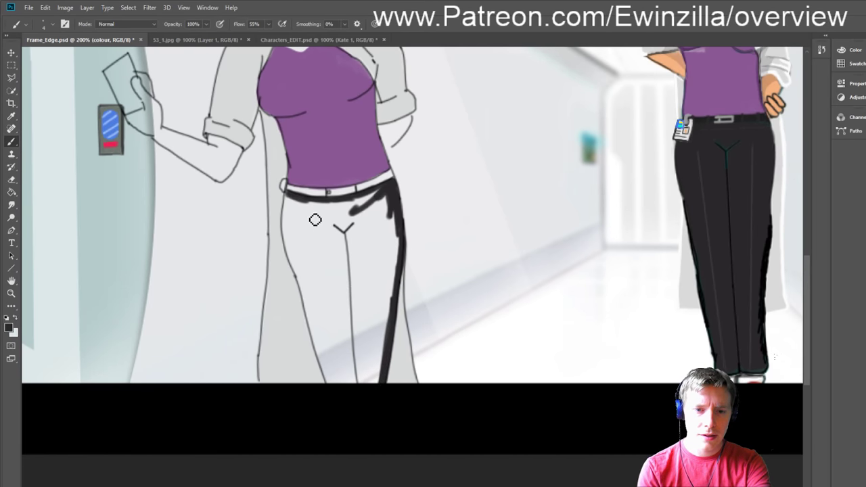
Step: Outline the left trouser leg down to the panel bottom and fill the upper trousers black
mouse_move(294, 200)
left_mouse_down()
mouse_move(298, 266)
mouse_move(291, 238)
mouse_move(309, 295)
mouse_move(291, 236)
mouse_move(300, 205)
mouse_move(307, 207)
mouse_move(297, 220)
mouse_move(298, 250)
mouse_move(318, 307)
mouse_move(311, 267)
mouse_move(302, 279)
mouse_move(321, 328)
mouse_move(308, 287)
left_mouse_up()
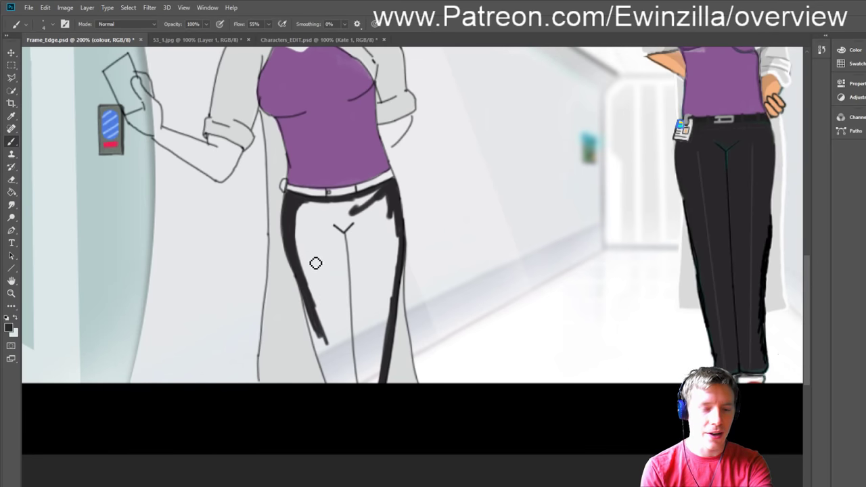
left_click_drag(309, 304, 330, 382)
left_click_drag(315, 328, 330, 383)
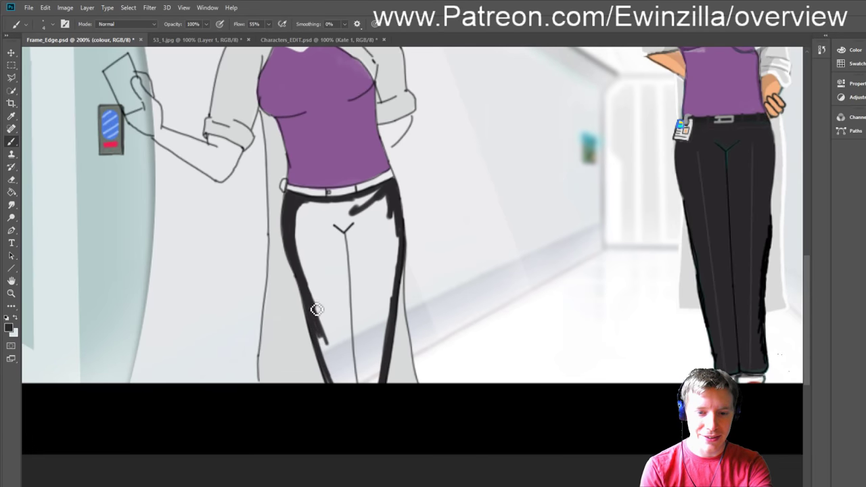
left_click_drag(316, 309, 330, 382)
left_click_drag(320, 345, 330, 383)
mouse_move(315, 315)
left_mouse_down()
mouse_move(329, 366)
mouse_move(342, 382)
mouse_move(348, 374)
mouse_move(338, 379)
mouse_move(336, 308)
mouse_move(345, 379)
mouse_move(363, 374)
mouse_move(364, 388)
mouse_move(381, 381)
mouse_move(385, 361)
mouse_move(383, 388)
left_mouse_up()
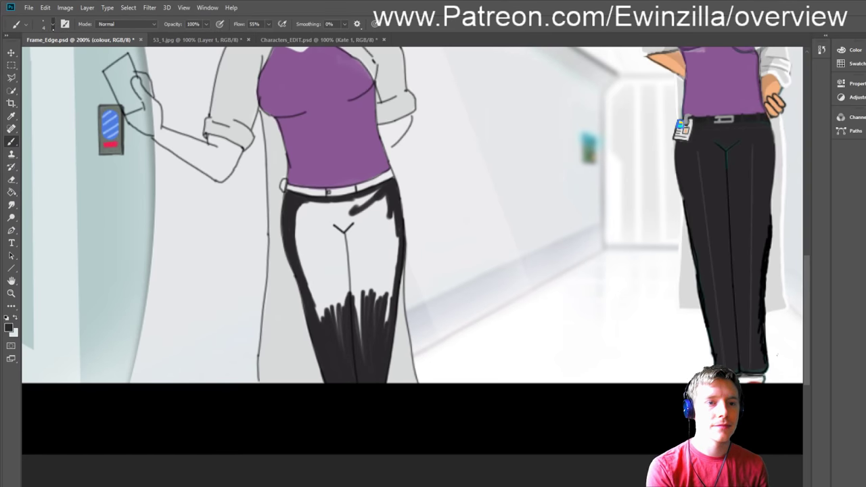
mouse_move(320, 219)
left_mouse_down()
mouse_move(300, 208)
mouse_move(382, 195)
mouse_move(340, 211)
mouse_move(300, 212)
left_mouse_up()
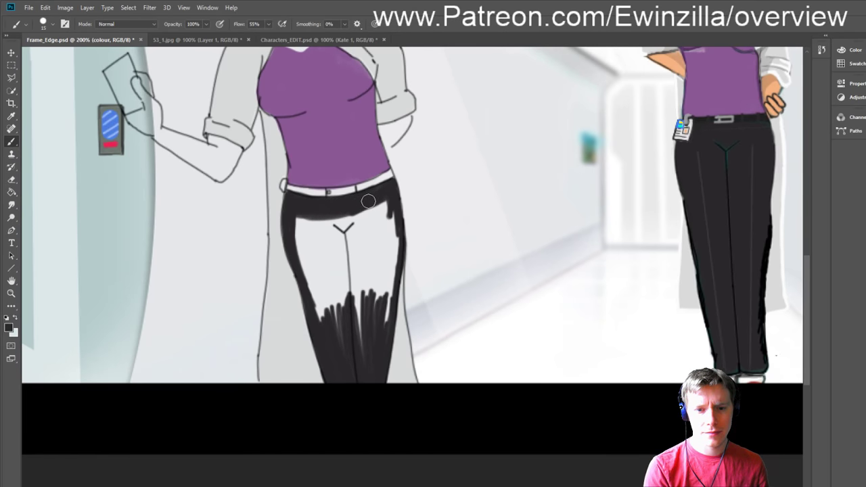
mouse_move(368, 199)
left_mouse_down()
mouse_move(344, 246)
mouse_move(369, 371)
mouse_move(386, 303)
mouse_move(390, 223)
mouse_move(389, 250)
mouse_move(391, 229)
mouse_move(379, 214)
mouse_move(361, 222)
mouse_move(346, 208)
mouse_move(324, 213)
mouse_move(383, 198)
mouse_move(326, 217)
mouse_move(340, 337)
mouse_move(321, 304)
mouse_move(323, 323)
mouse_move(301, 265)
mouse_move(323, 261)
mouse_move(347, 216)
left_mouse_up()
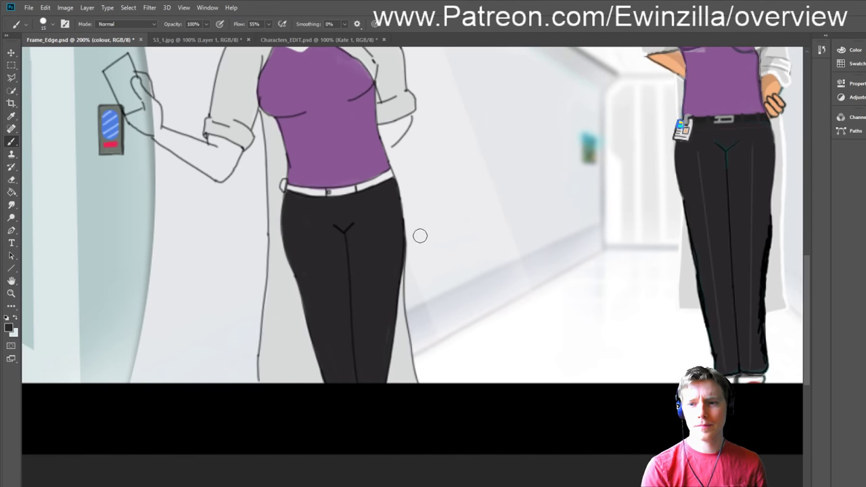
Step: Zoom in on the belt, paint it solid black, then fit the panel on screen
key("i")
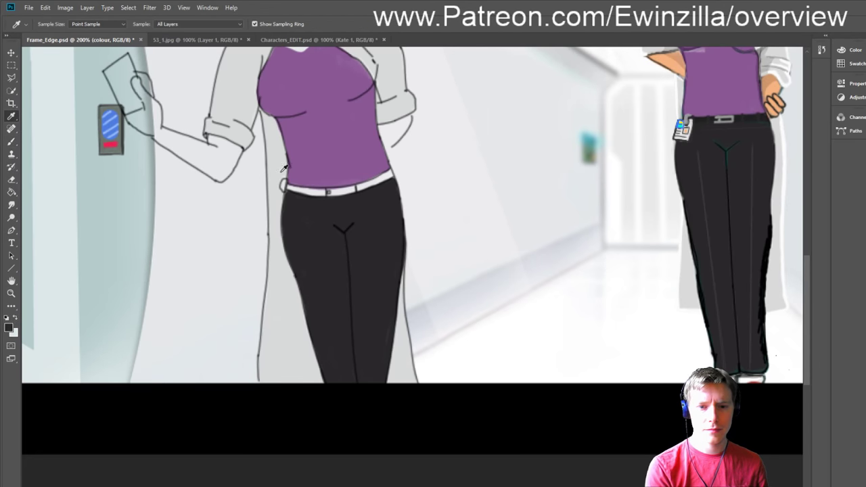
key("b")
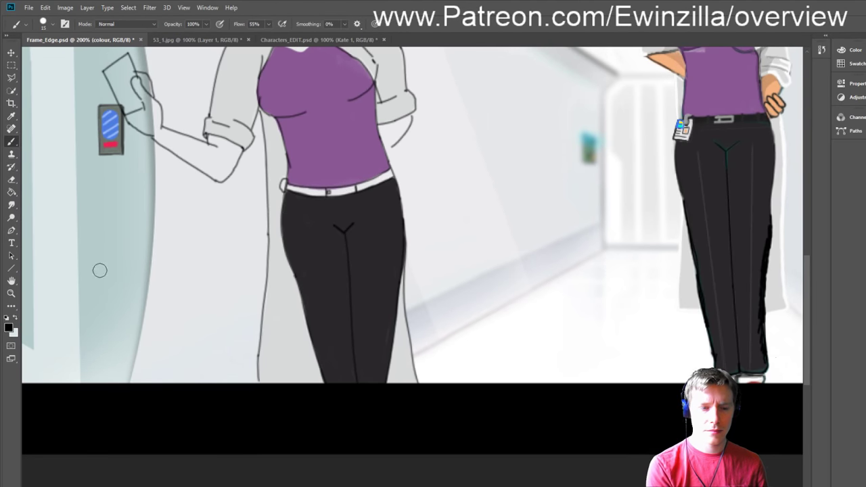
key("z")
left_click(351, 178)
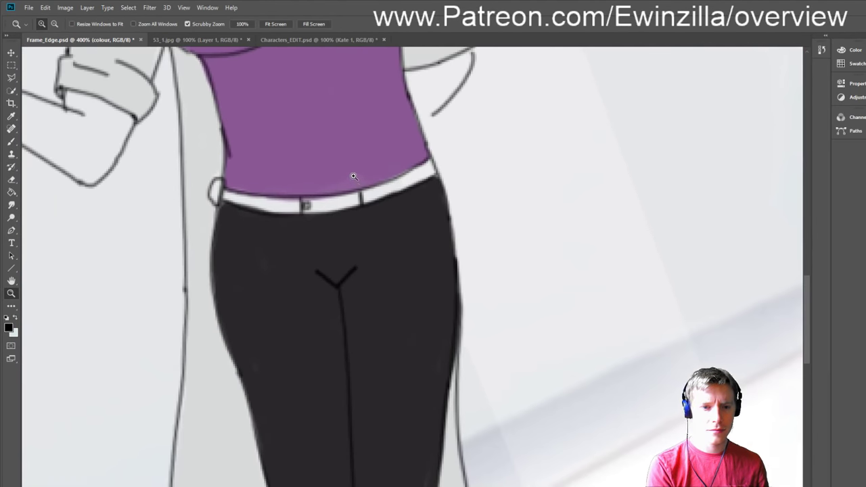
key("b")
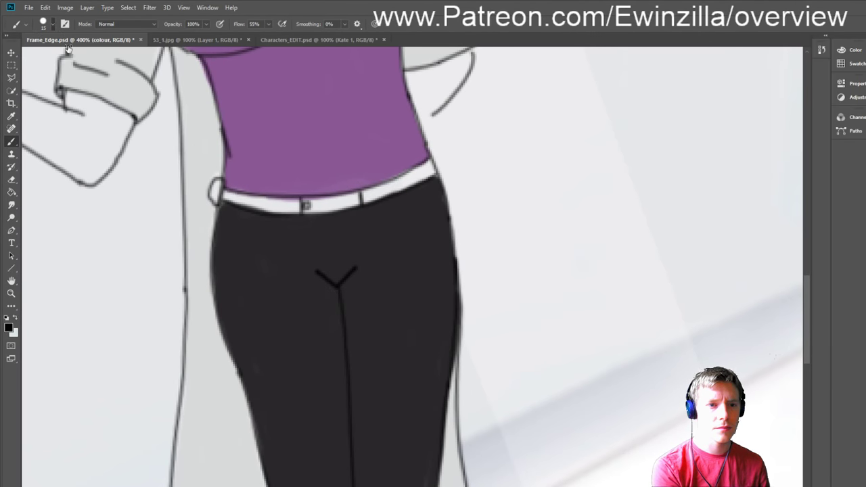
left_click(368, 195)
left_click_drag(371, 194, 426, 167)
mouse_move(304, 205)
left_mouse_down()
mouse_move(365, 196)
mouse_move(285, 207)
mouse_move(360, 198)
mouse_move(298, 206)
mouse_move(308, 204)
mouse_move(225, 196)
mouse_move(334, 201)
left_mouse_up()
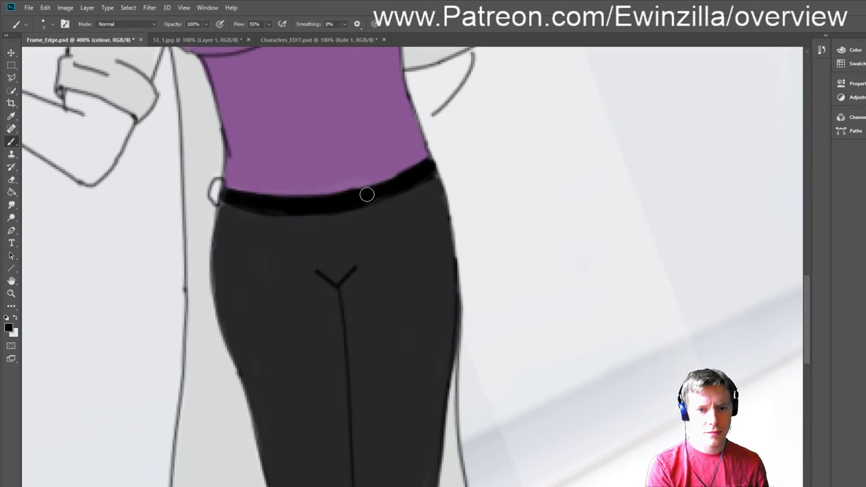
key("r")
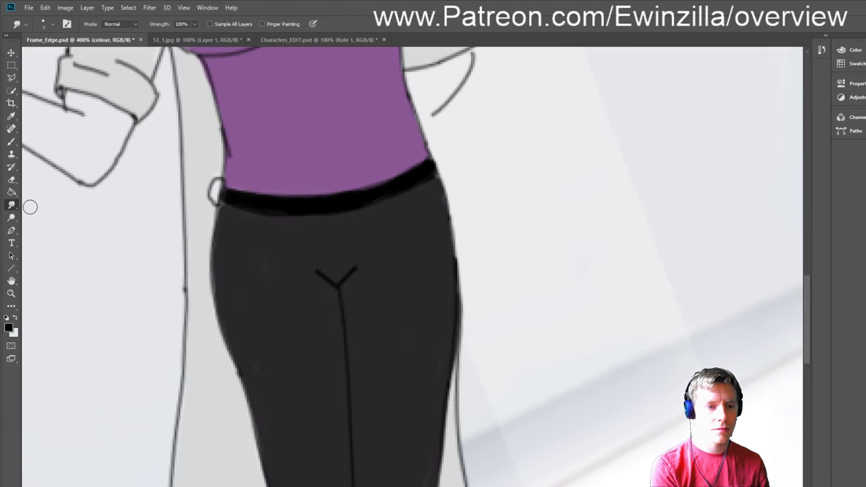
left_click(11, 295)
left_click(283, 24)
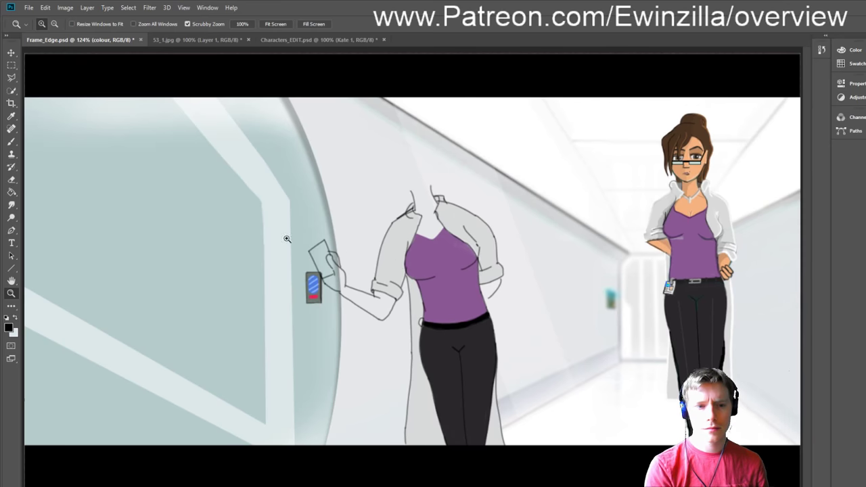
Step: Sample the right woman's peach skin tone and zoom in on the hand and arm
key("i")
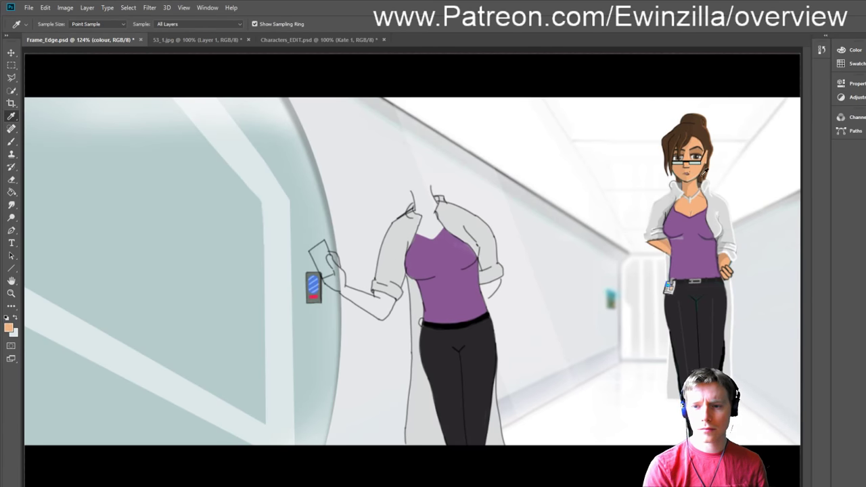
left_click(10, 293)
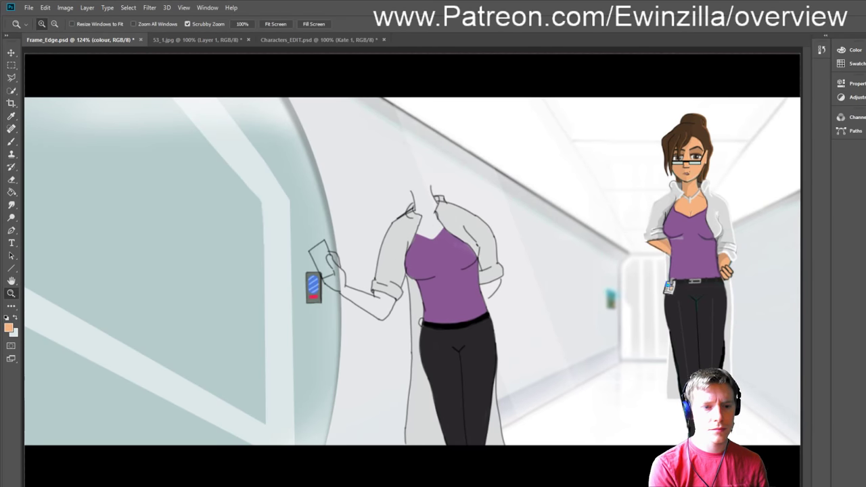
left_click(415, 274)
left_click(415, 274)
key("b")
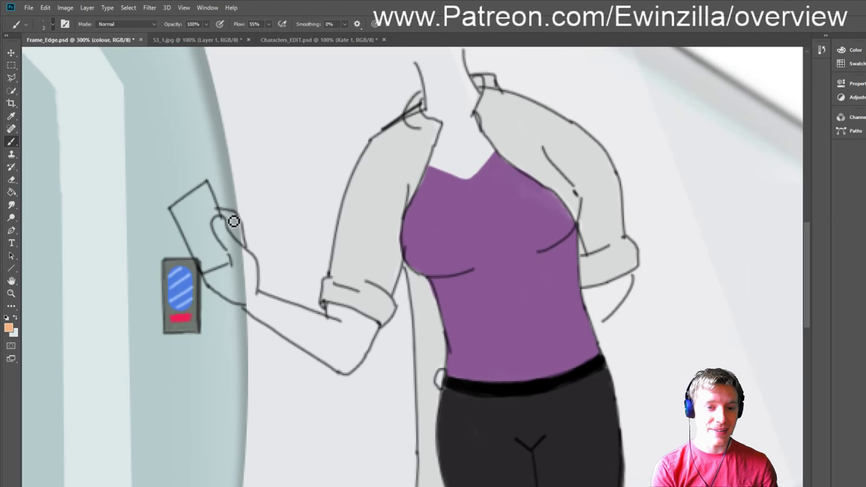
Step: Paint peach skin on the card-holding hand, wrist, forearm and the arm behind the waist
mouse_move(228, 219)
left_mouse_down()
mouse_move(246, 249)
mouse_move(236, 218)
mouse_move(221, 232)
mouse_move(248, 272)
mouse_move(232, 236)
mouse_move(223, 234)
mouse_move(247, 279)
mouse_move(223, 233)
mouse_move(240, 242)
mouse_move(260, 275)
mouse_move(260, 264)
mouse_move(261, 273)
mouse_move(241, 249)
mouse_move(253, 302)
mouse_move(257, 272)
mouse_move(260, 298)
mouse_move(251, 264)
mouse_move(249, 309)
left_mouse_up()
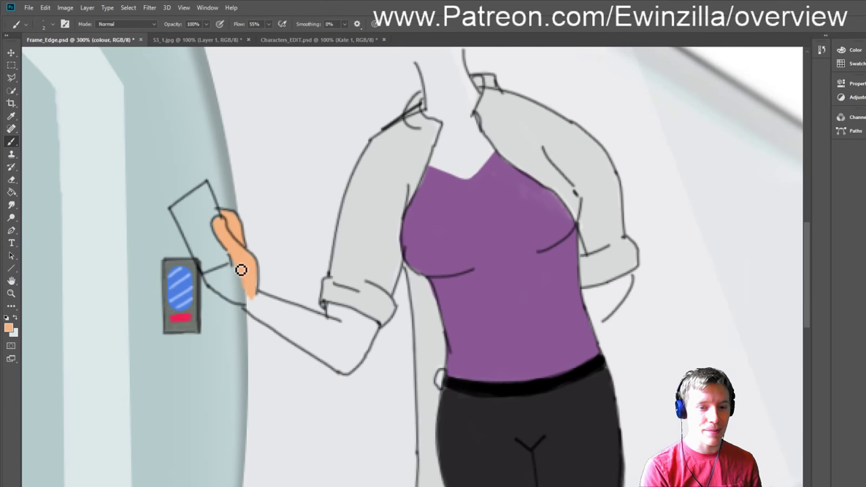
mouse_move(242, 269)
left_mouse_down()
mouse_move(211, 282)
mouse_move(236, 275)
mouse_move(227, 287)
mouse_move(246, 269)
mouse_move(213, 283)
mouse_move(238, 302)
mouse_move(232, 282)
mouse_move(235, 289)
mouse_move(249, 278)
mouse_move(242, 274)
mouse_move(241, 289)
mouse_move(234, 284)
mouse_move(228, 294)
mouse_move(246, 277)
left_mouse_up()
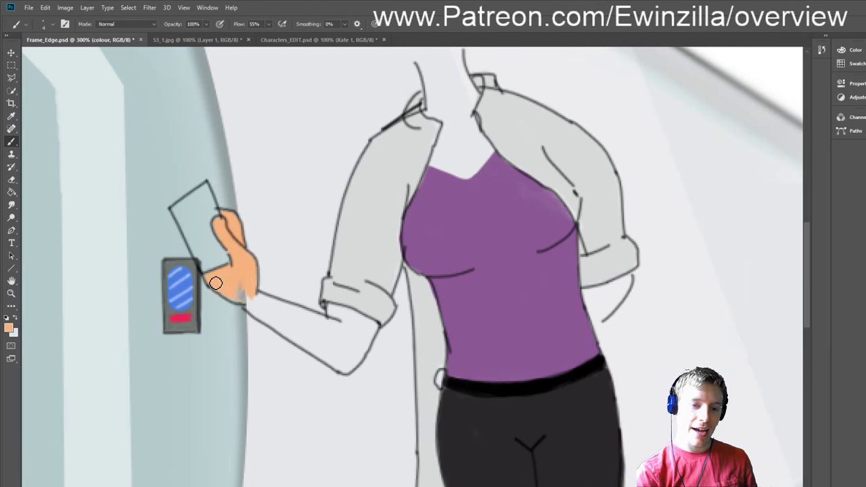
mouse_move(251, 302)
left_mouse_down()
mouse_move(236, 289)
mouse_move(261, 302)
mouse_move(228, 285)
left_mouse_up()
mouse_move(277, 314)
left_mouse_down()
mouse_move(252, 296)
mouse_move(255, 283)
mouse_move(260, 308)
mouse_move(246, 306)
mouse_move(273, 323)
mouse_move(295, 328)
mouse_move(298, 318)
mouse_move(257, 293)
mouse_move(328, 327)
mouse_move(301, 285)
mouse_move(344, 320)
mouse_move(338, 338)
mouse_move(335, 311)
mouse_move(351, 318)
mouse_move(338, 310)
mouse_move(343, 328)
mouse_move(335, 312)
mouse_move(360, 331)
mouse_move(359, 321)
mouse_move(369, 322)
mouse_move(346, 312)
mouse_move(375, 324)
mouse_move(378, 335)
mouse_move(366, 359)
mouse_move(374, 333)
mouse_move(363, 332)
mouse_move(368, 348)
mouse_move(350, 371)
mouse_move(366, 356)
mouse_move(342, 367)
left_mouse_up()
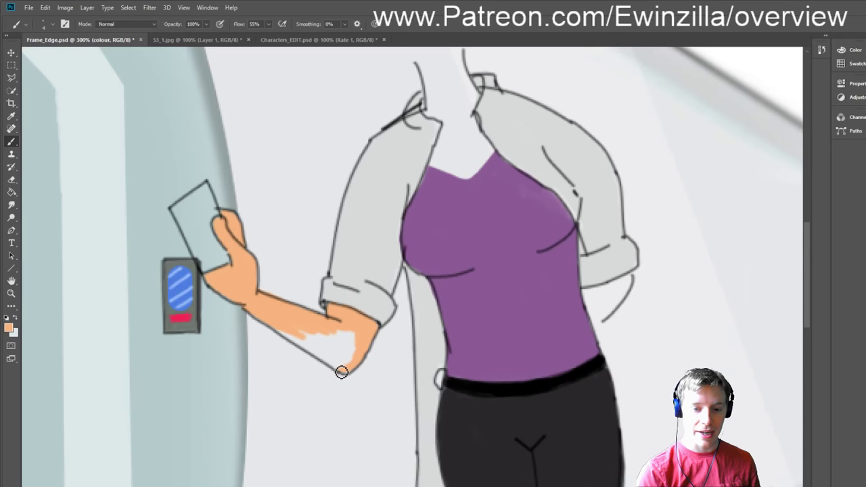
mouse_move(277, 325)
left_mouse_down()
mouse_move(300, 341)
mouse_move(285, 324)
mouse_move(343, 368)
mouse_move(313, 340)
mouse_move(356, 362)
mouse_move(326, 333)
mouse_move(363, 336)
left_mouse_up()
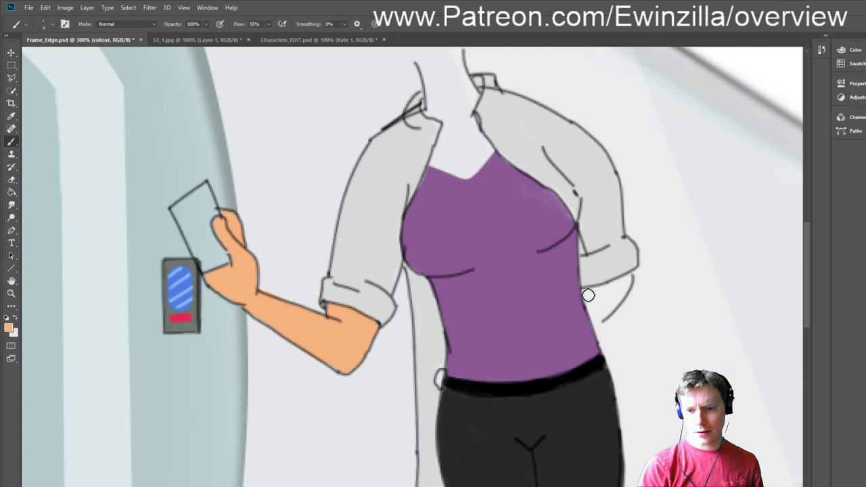
mouse_move(587, 293)
left_mouse_down()
mouse_move(635, 279)
mouse_move(599, 327)
mouse_move(633, 282)
mouse_move(589, 296)
mouse_move(598, 326)
mouse_move(590, 298)
mouse_move(597, 309)
mouse_move(596, 300)
mouse_move(627, 283)
mouse_move(601, 321)
mouse_move(633, 282)
mouse_move(612, 313)
left_mouse_up()
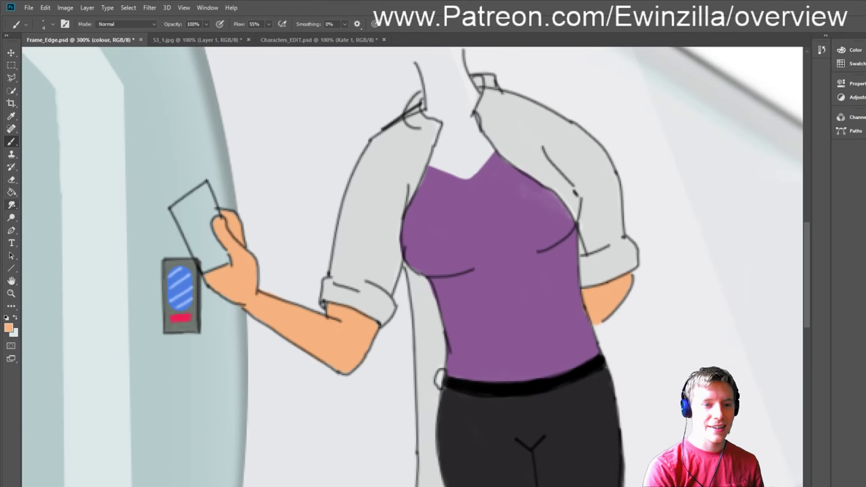
left_click(12, 204)
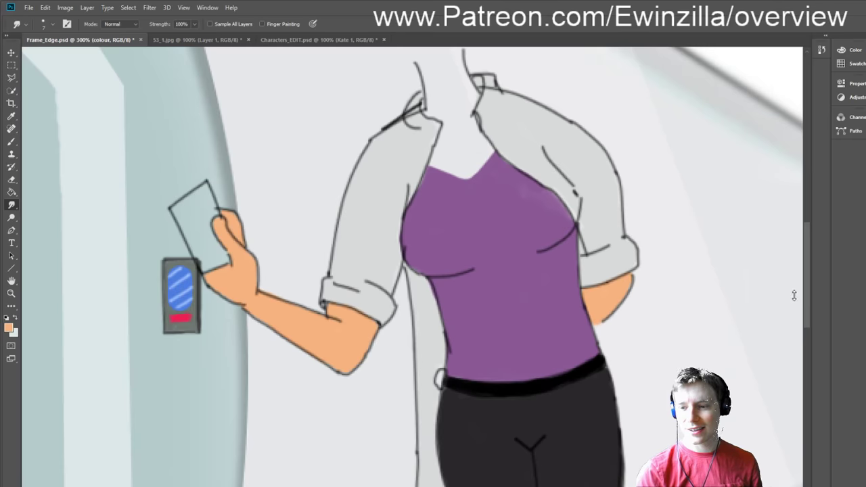
Step: Paint peach skin on the neck down into the lab coat's collar V, then fit the scene
left_click_drag(809, 311, 812, 295)
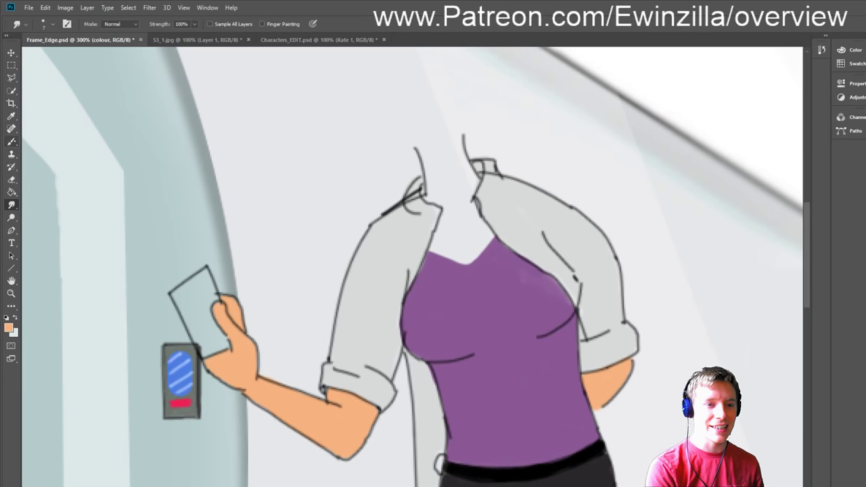
key("b")
mouse_move(416, 143)
left_mouse_down()
mouse_move(431, 203)
mouse_move(453, 210)
mouse_move(439, 204)
mouse_move(445, 190)
mouse_move(446, 199)
mouse_move(425, 143)
mouse_move(448, 181)
mouse_move(435, 138)
mouse_move(452, 169)
mouse_move(447, 137)
mouse_move(440, 155)
mouse_move(451, 146)
mouse_move(451, 168)
mouse_move(462, 134)
mouse_move(466, 173)
mouse_move(480, 179)
mouse_move(469, 165)
mouse_move(481, 186)
mouse_move(471, 205)
mouse_move(494, 238)
left_mouse_up()
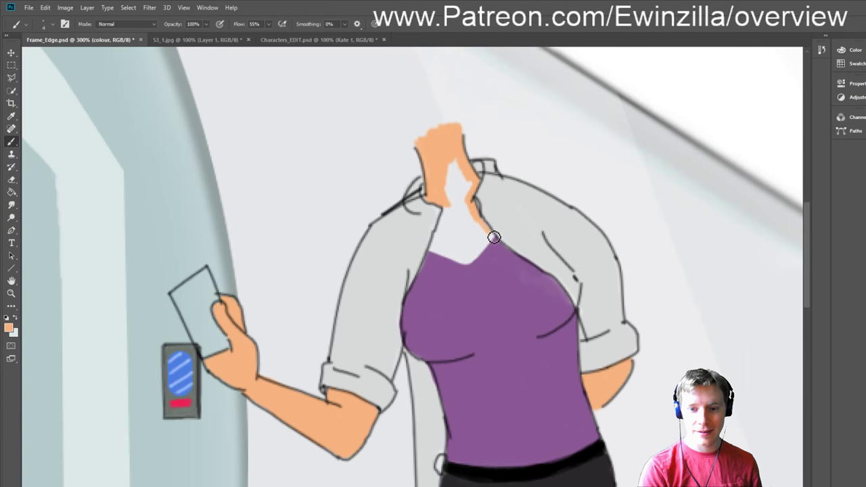
mouse_move(454, 155)
left_mouse_down()
mouse_move(460, 208)
mouse_move(466, 180)
mouse_move(476, 191)
left_mouse_up()
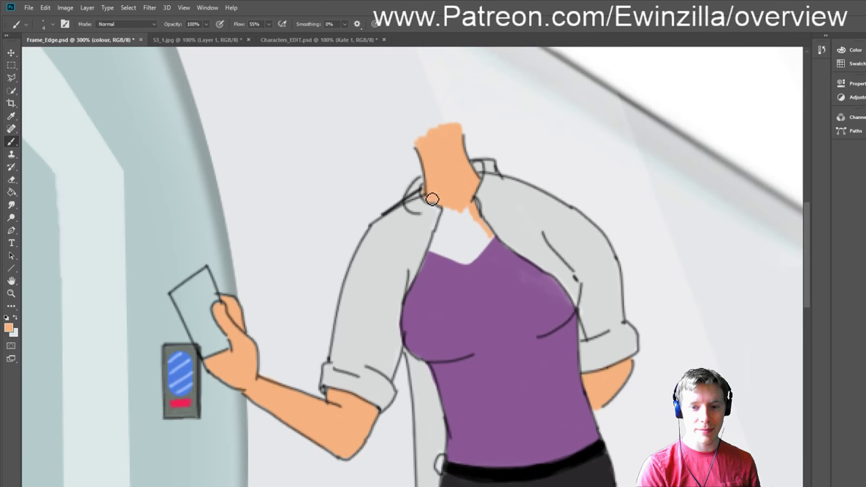
mouse_move(448, 219)
left_mouse_down()
mouse_move(435, 251)
mouse_move(438, 245)
mouse_move(452, 259)
mouse_move(439, 254)
mouse_move(466, 266)
mouse_move(496, 240)
mouse_move(476, 259)
mouse_move(489, 242)
mouse_move(483, 226)
mouse_move(495, 242)
mouse_move(474, 209)
mouse_move(472, 258)
mouse_move(475, 236)
mouse_move(464, 261)
mouse_move(468, 225)
mouse_move(460, 259)
mouse_move(441, 248)
mouse_move(459, 231)
left_mouse_up()
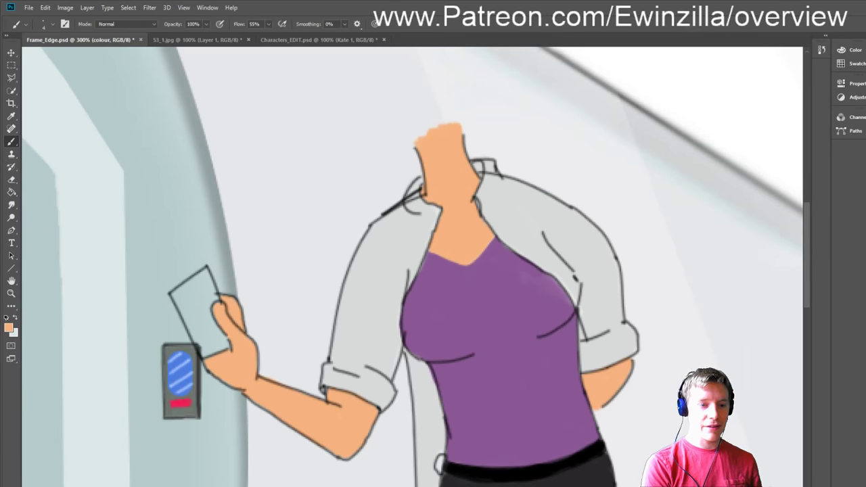
left_click(10, 293)
left_click(276, 23)
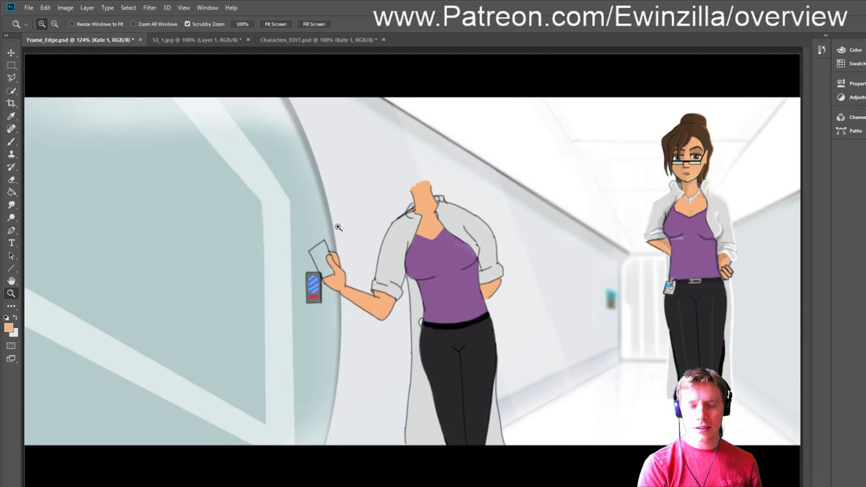
Step: Lasso the right-hand woman's head and copy it to a new layer
left_click(10, 78)
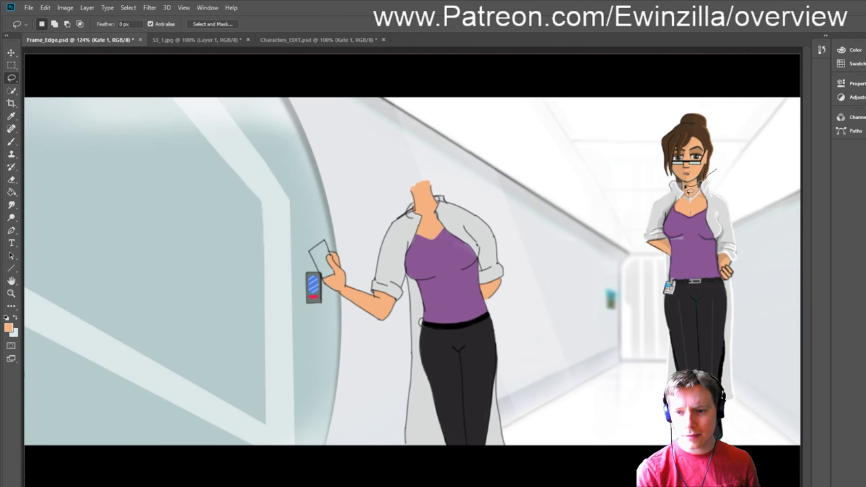
mouse_move(711, 173)
left_mouse_down()
mouse_move(647, 133)
mouse_move(721, 110)
mouse_move(724, 176)
left_mouse_up()
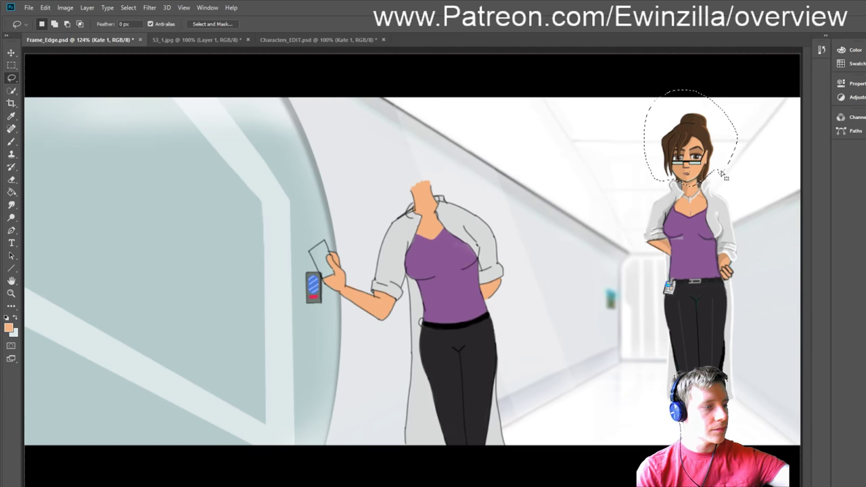
key("ctrl+j")
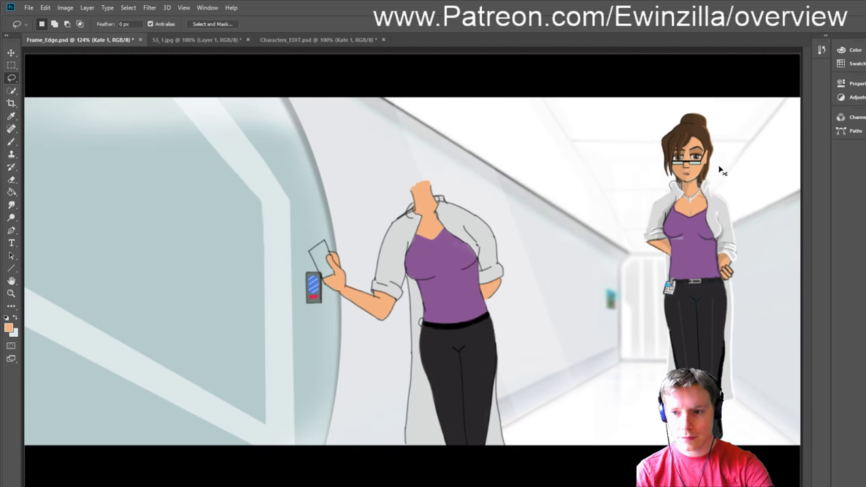
left_click_drag(719, 170, 719, 155)
Step: Move the copied head onto the headless body and tilt it slightly to fit the neck
key("v")
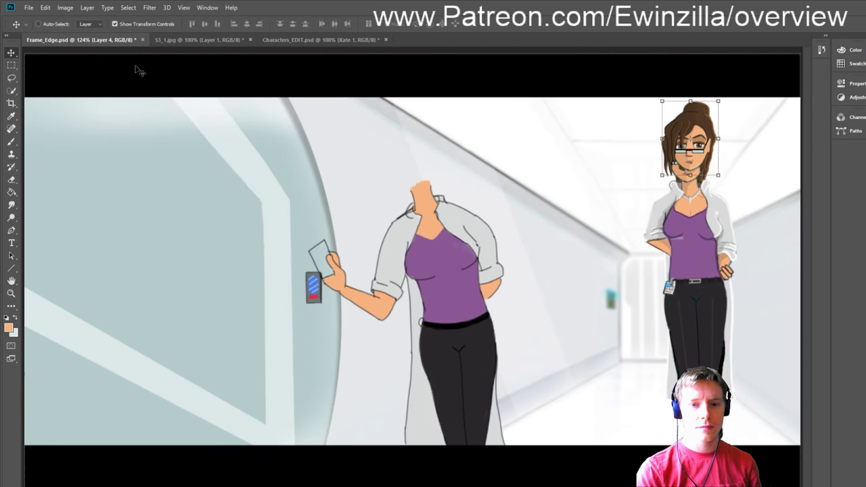
left_click_drag(727, 136, 575, 161)
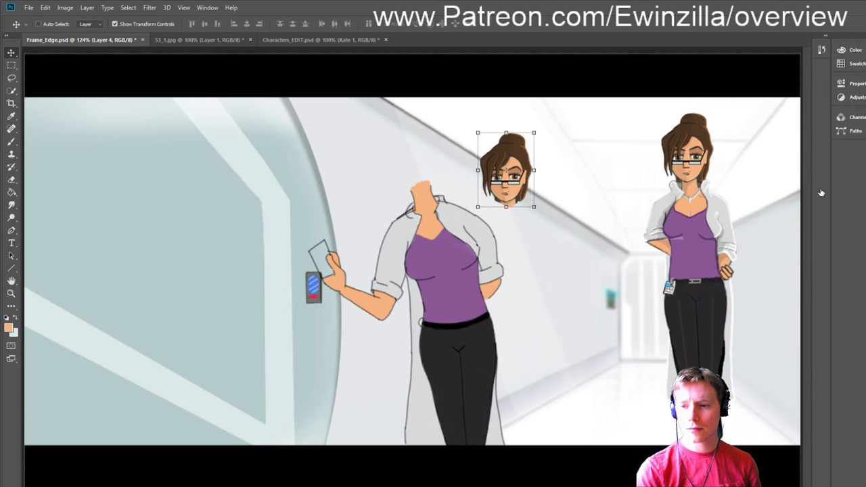
left_click_drag(521, 149, 481, 98)
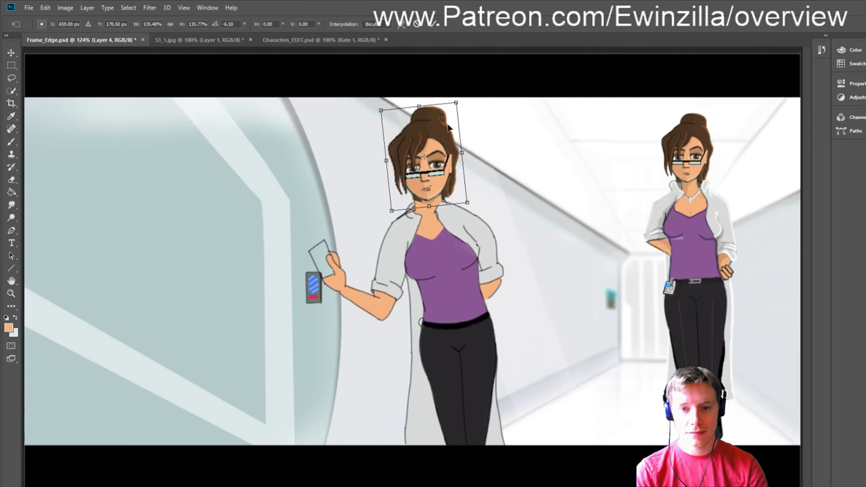
left_click_drag(448, 125, 435, 129)
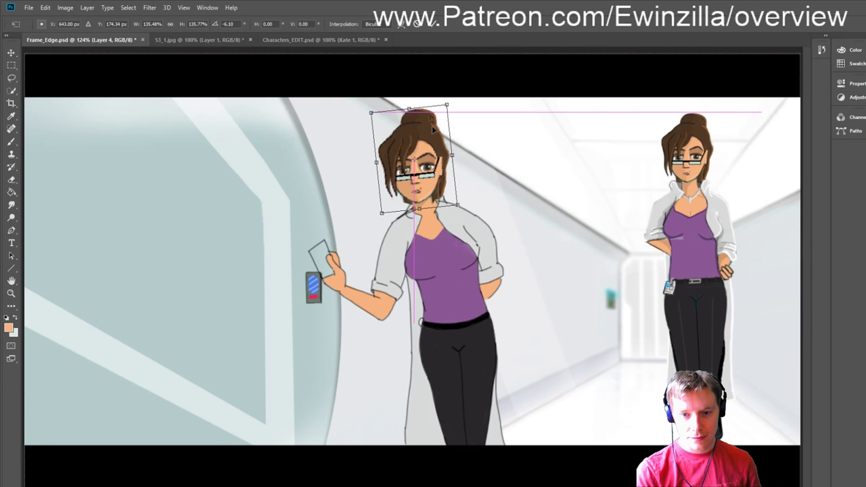
left_click_drag(434, 130, 438, 127)
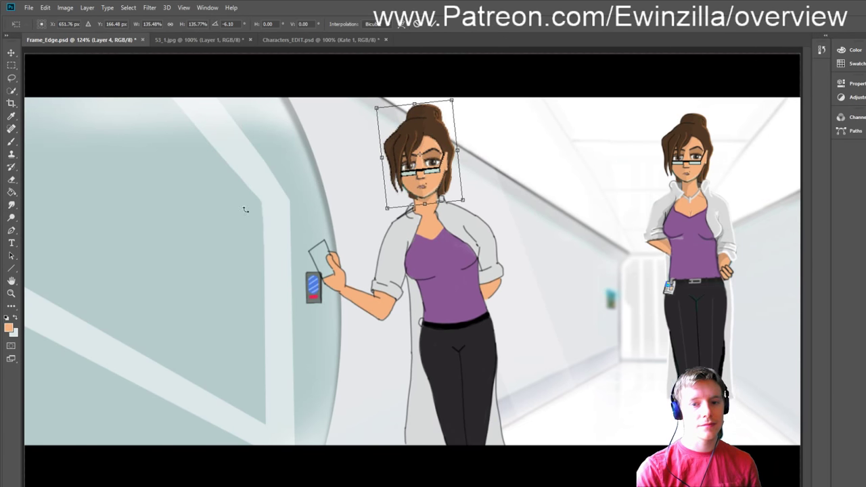
Step: Apply the head transform and smudge the neck shading under the chin
key("Return")
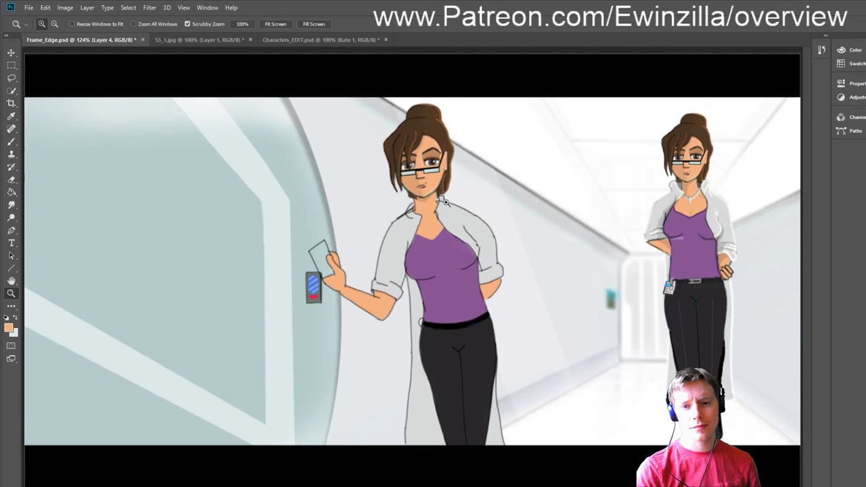
left_click(438, 169)
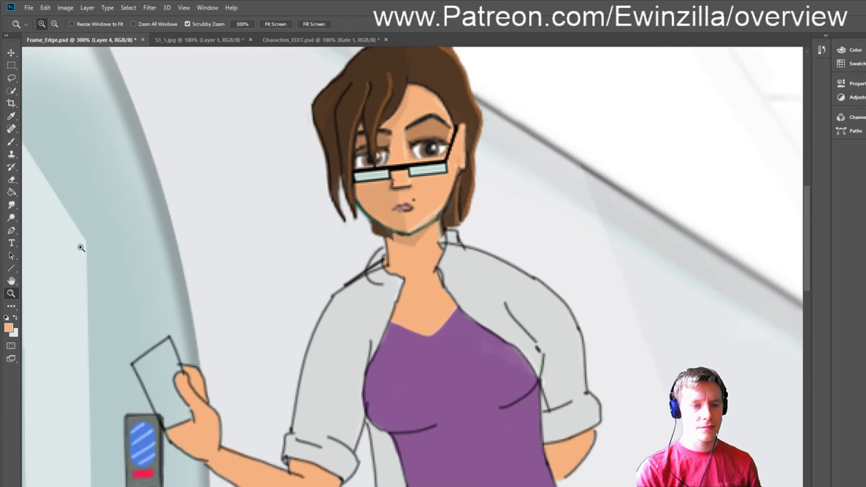
left_click(11, 204)
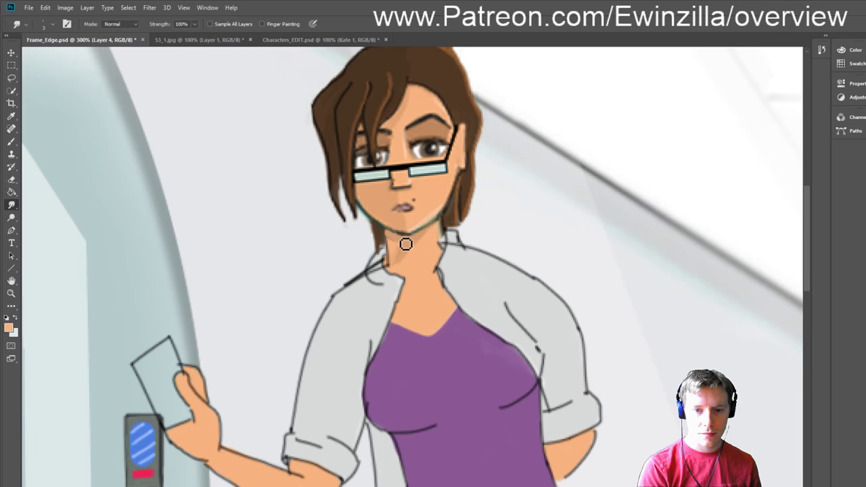
mouse_move(406, 244)
left_mouse_down()
mouse_move(398, 253)
mouse_move(387, 240)
mouse_move(398, 247)
mouse_move(391, 258)
mouse_move(393, 232)
mouse_move(419, 251)
mouse_move(430, 241)
left_mouse_up()
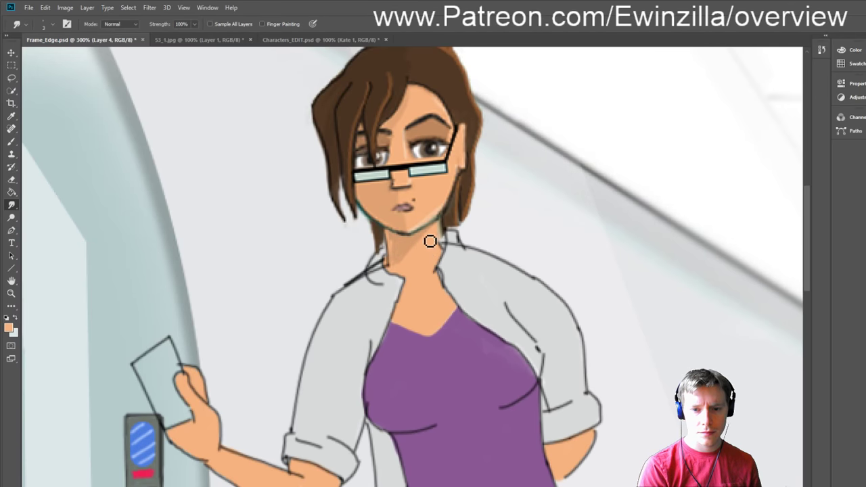
Step: Smudge to lengthen the hair strand, smear away lip marks and thicken the eyebrow
key("ctrl+minus")
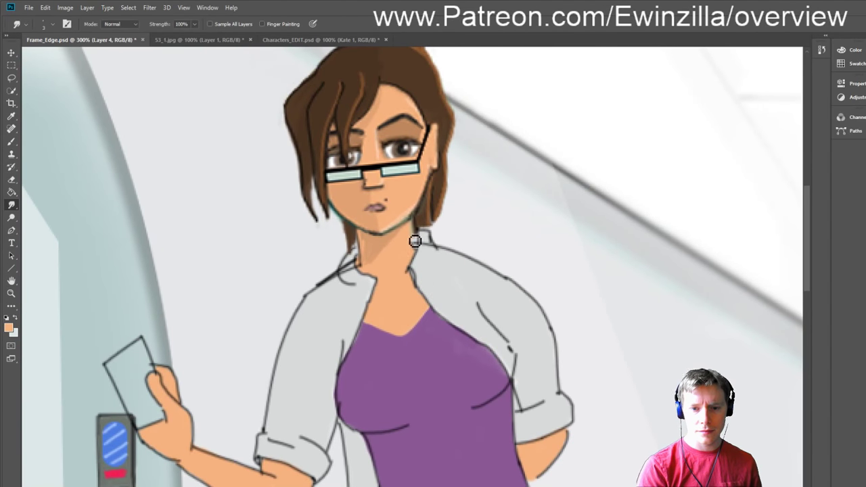
mouse_move(424, 218)
left_mouse_down()
mouse_move(411, 232)
mouse_move(416, 243)
left_mouse_up()
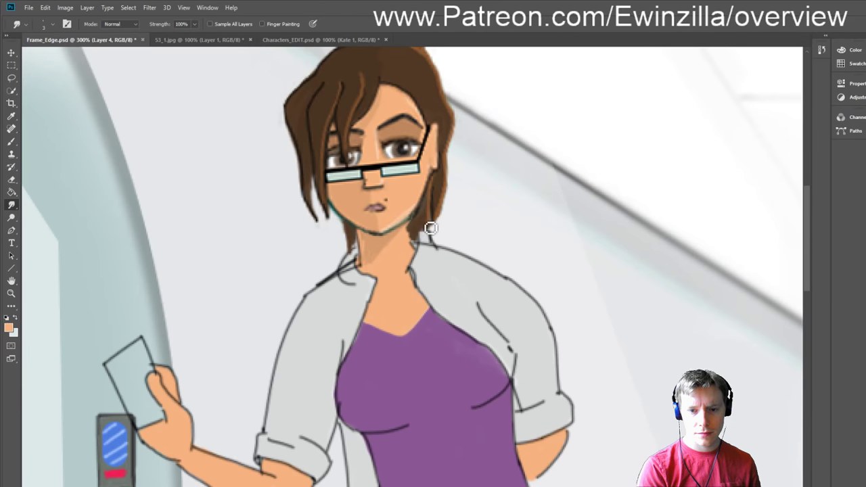
left_click_drag(437, 228, 440, 239)
mouse_move(444, 209)
left_mouse_down()
mouse_move(447, 252)
mouse_move(435, 246)
left_mouse_up()
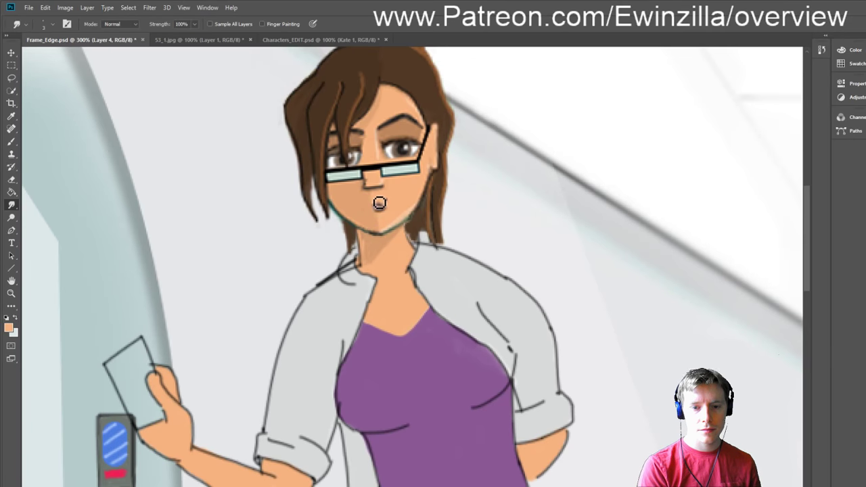
mouse_move(375, 205)
left_mouse_down()
mouse_move(382, 226)
mouse_move(372, 201)
mouse_move(395, 203)
left_mouse_up()
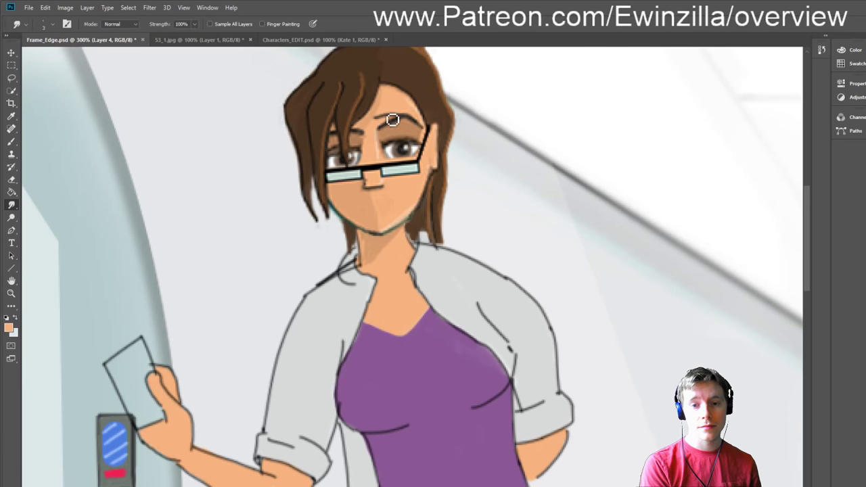
mouse_move(412, 122)
left_mouse_down()
mouse_move(384, 115)
mouse_move(412, 123)
mouse_move(388, 116)
mouse_move(403, 124)
mouse_move(381, 127)
mouse_move(399, 120)
mouse_move(395, 137)
mouse_move(409, 128)
mouse_move(384, 118)
mouse_move(409, 128)
mouse_move(388, 136)
mouse_move(395, 125)
mouse_move(391, 136)
mouse_move(386, 121)
mouse_move(383, 136)
mouse_move(411, 123)
mouse_move(334, 141)
mouse_move(363, 140)
mouse_move(372, 120)
mouse_move(356, 150)
mouse_move(366, 127)
mouse_move(360, 143)
mouse_move(367, 130)
mouse_move(369, 149)
mouse_move(373, 124)
mouse_move(376, 145)
mouse_move(366, 143)
mouse_move(418, 90)
left_mouse_up()
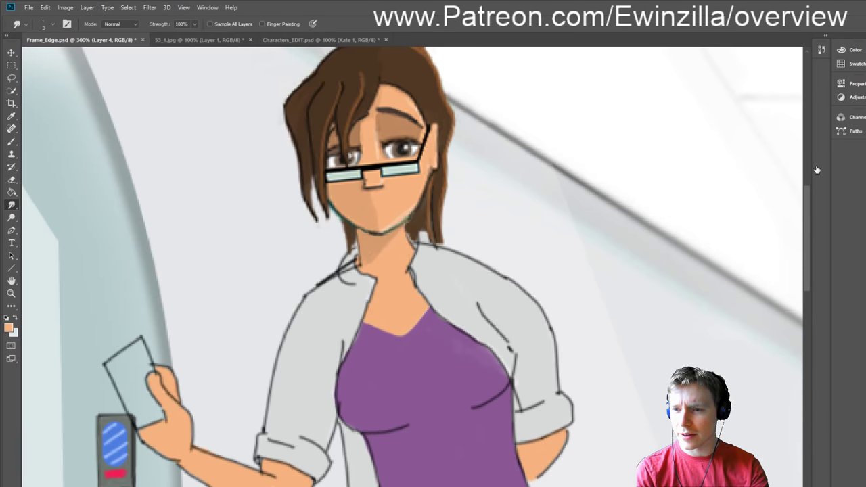
Step: Merge the layers, undo the merge, and fit the whole panel in the window
key("ctrl+shift+e")
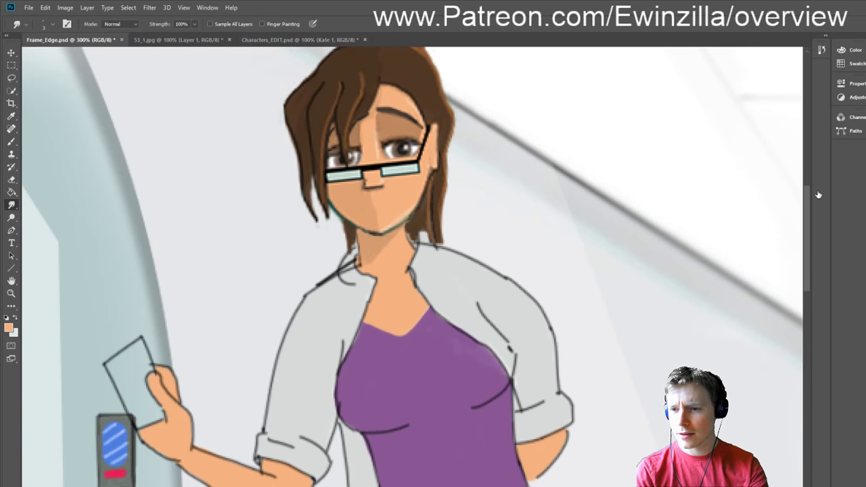
key("ctrl+z")
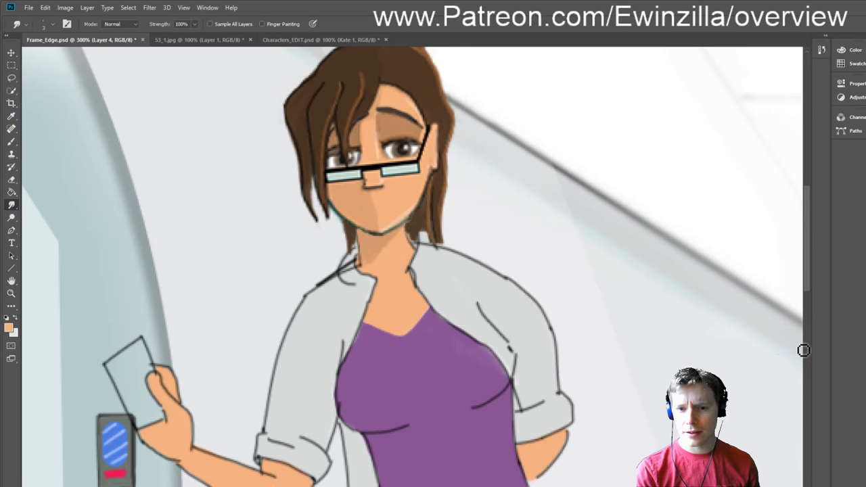
key("z")
left_click(275, 24)
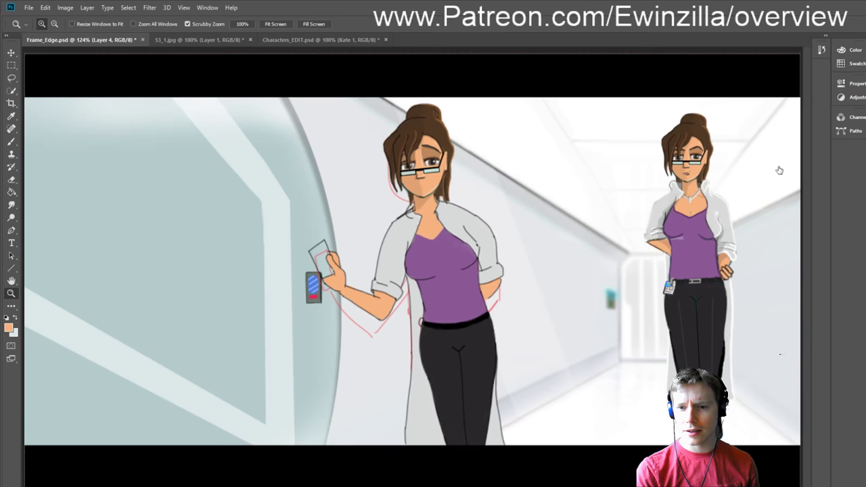
Step: Compare the middle character with its sketch, hide the red 'rough' layer, and switch to Characters_EDIT.psd
key("ctrl+comma")
key("ctrl+comma")
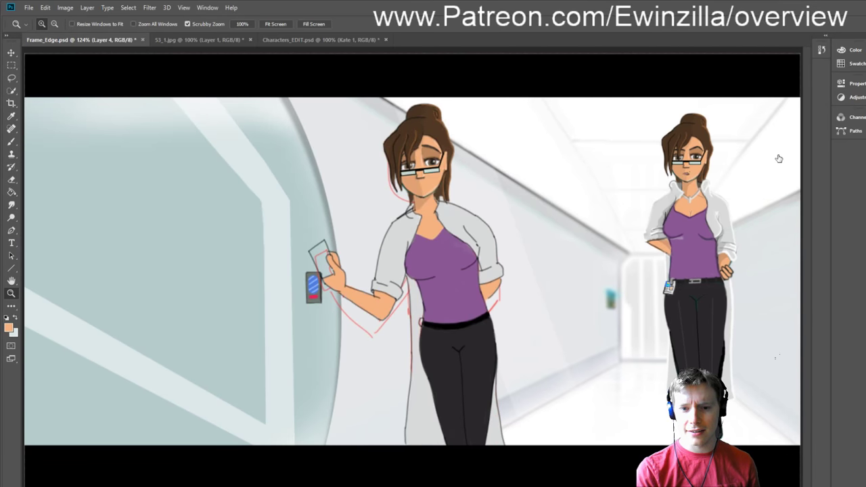
key("ctrl+comma")
key("ctrl+comma")
key("ctrl+comma")
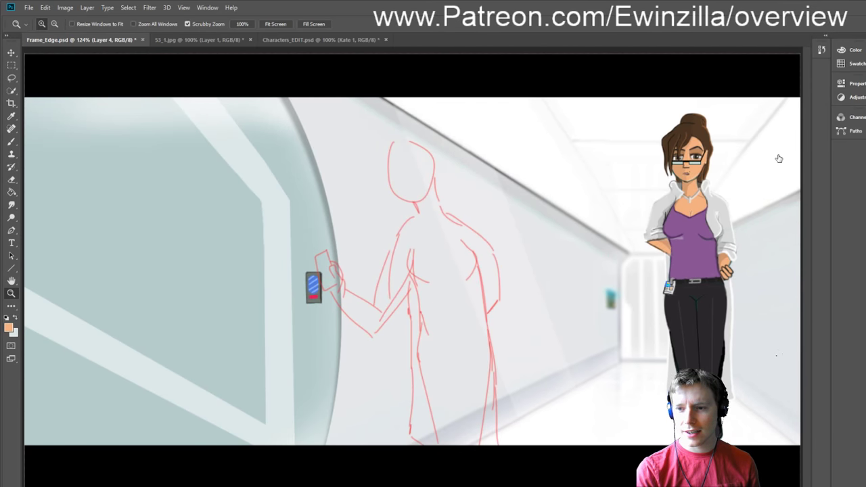
key("alt+bracketleft")
key("ctrl+comma")
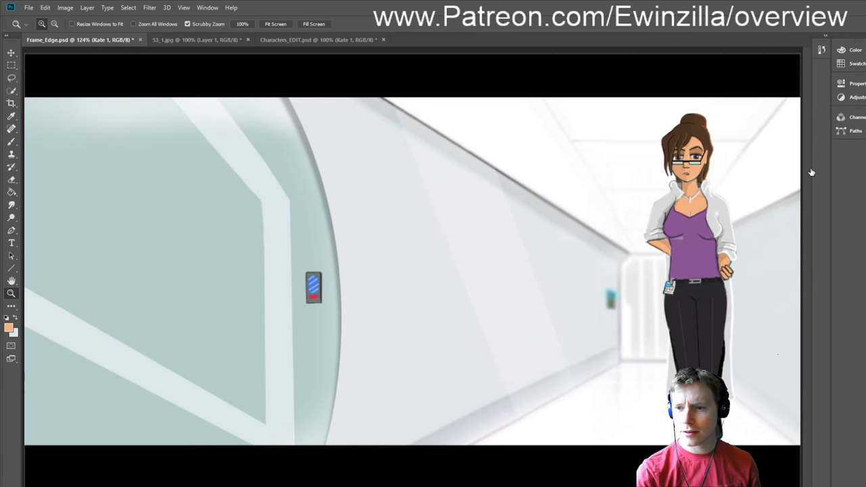
key("ctrl+comma")
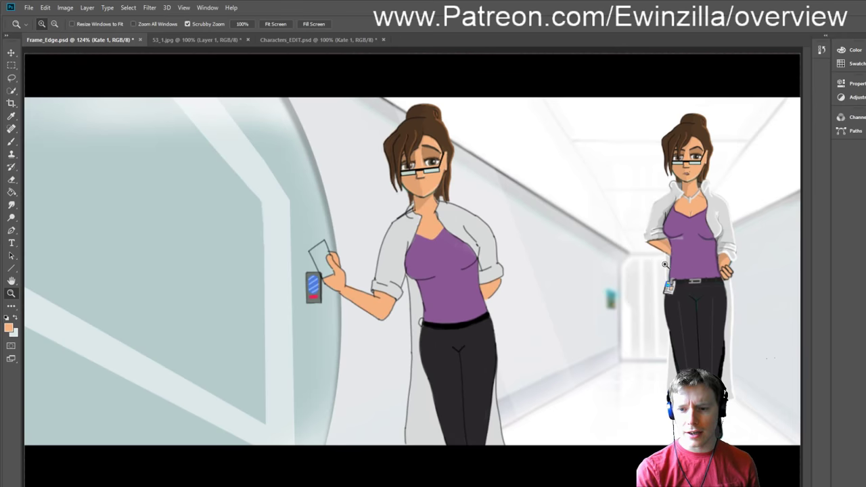
left_click(193, 39)
left_click(279, 40)
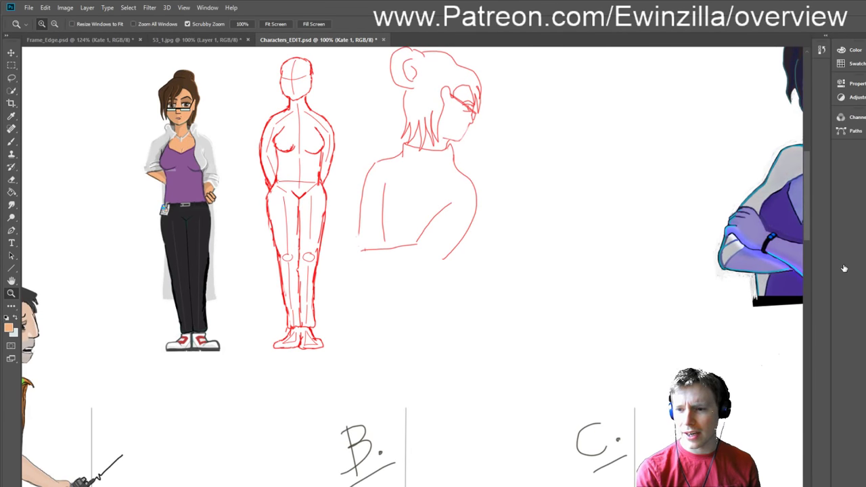
Step: Show the ID badge layer, zoom to 200% on it, and drag it into the Frame_Edge.psd panel
key("ctrl+comma")
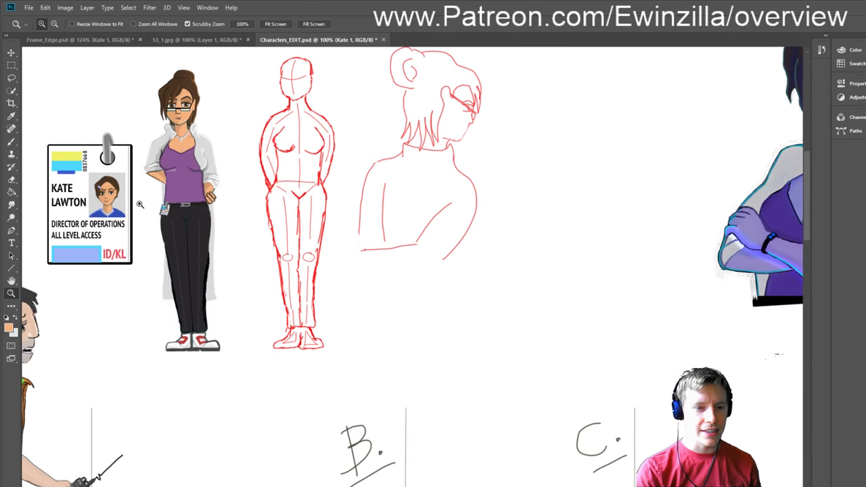
left_click(52, 180)
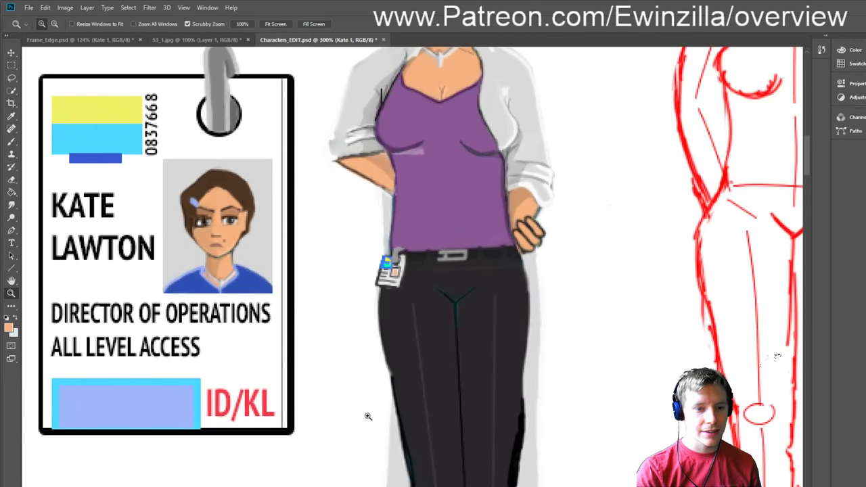
scroll(779, 356, "left", 2)
scroll(778, 357, "left", 3)
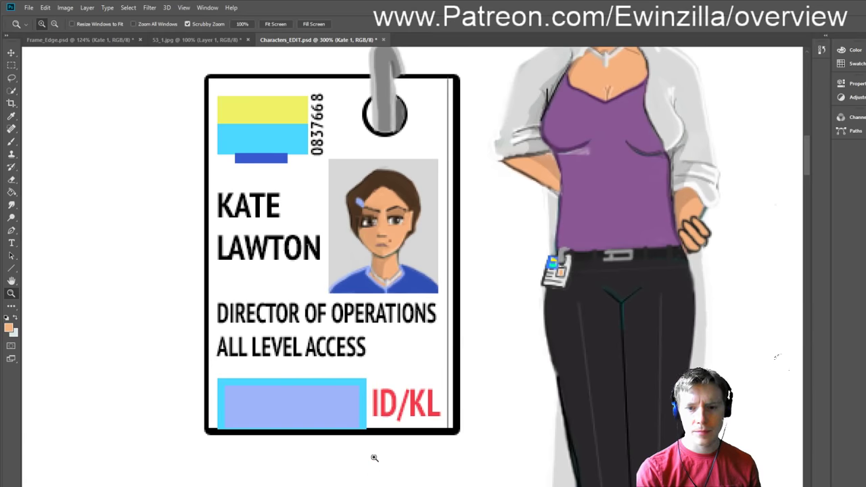
left_click(280, 24)
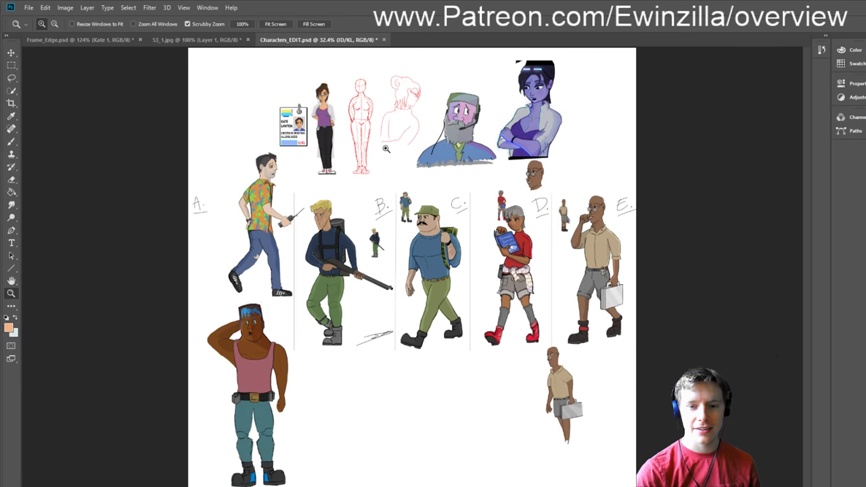
left_click(284, 102)
left_click_drag(284, 103, 286, 101)
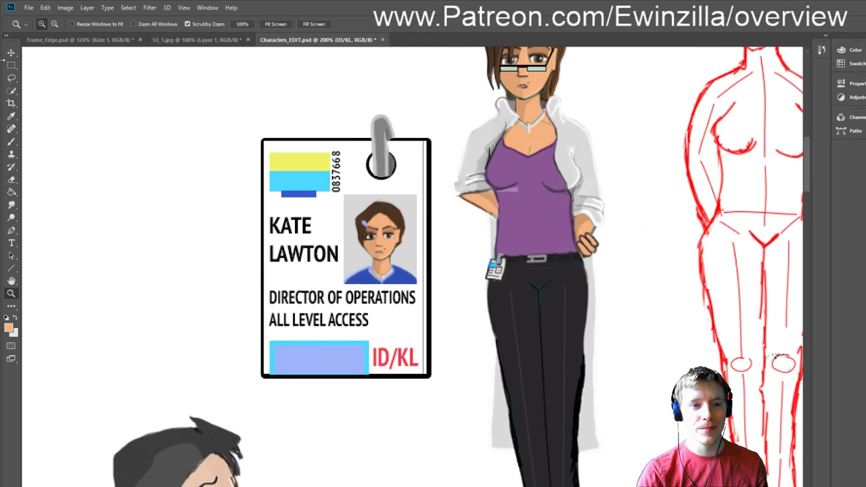
left_click(11, 53)
left_click_drag(343, 192, 309, 195)
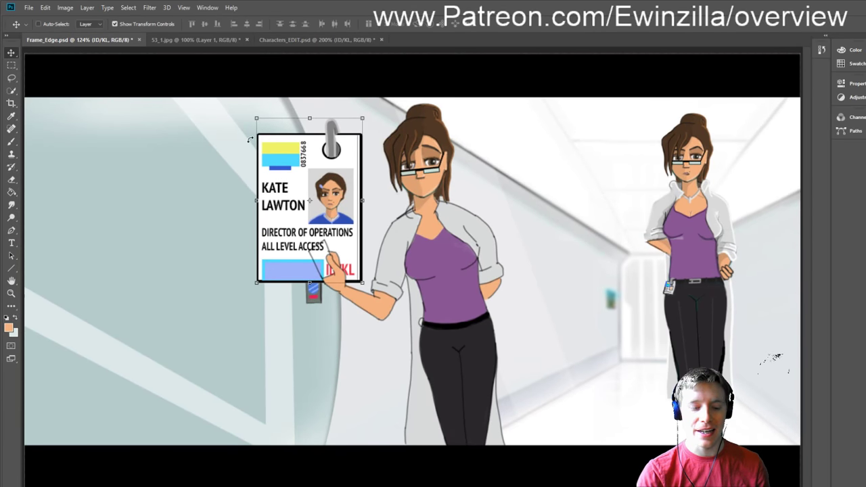
Step: Shrink the ID badge to about 35% and zoom in on it beside the card reader
left_click_drag(364, 120, 286, 221)
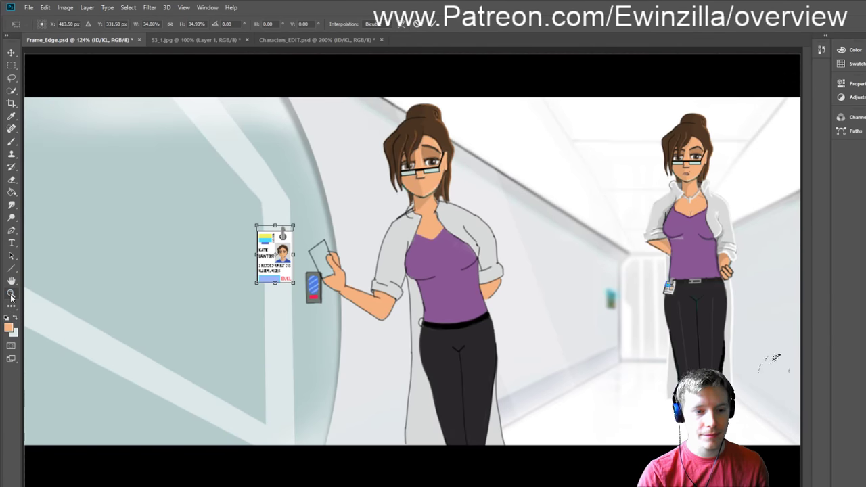
key("Return")
key("z")
left_click(305, 259)
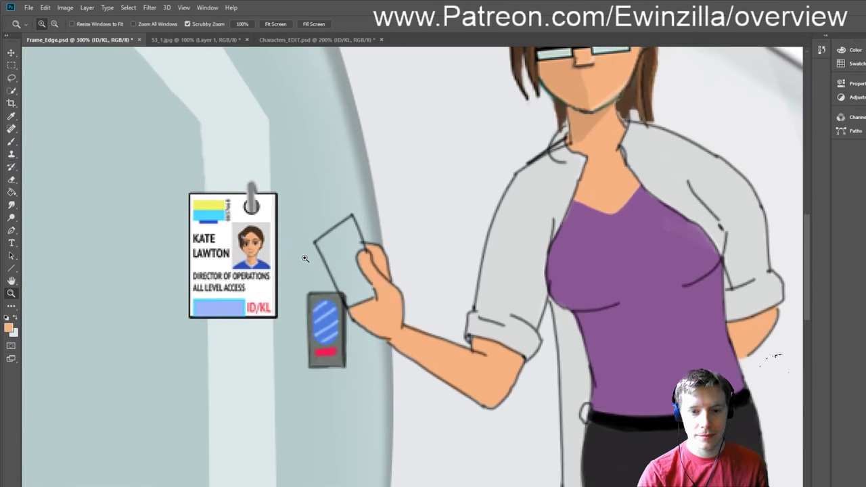
left_click(11, 180)
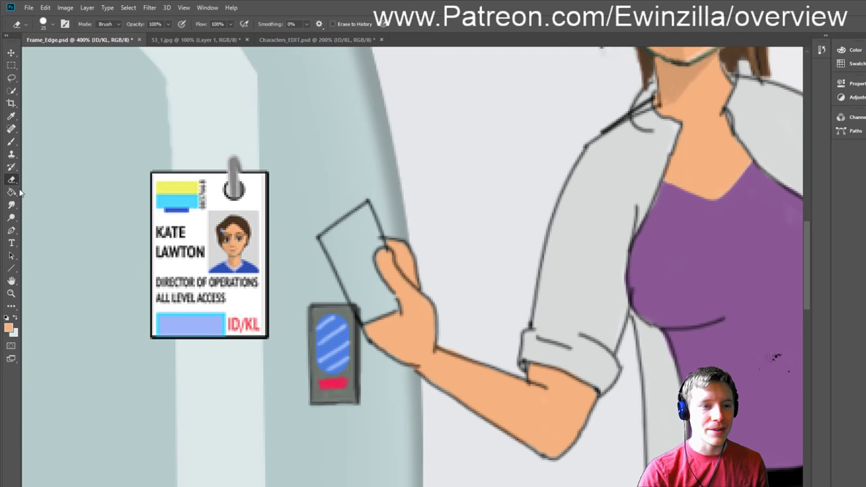
Step: With a much smaller eraser, erase the badge's grey clip
key("bracketleft")
key("bracketleft")
key("bracketleft")
key("bracketleft")
key("bracketleft")
key("bracketleft")
key("bracketleft")
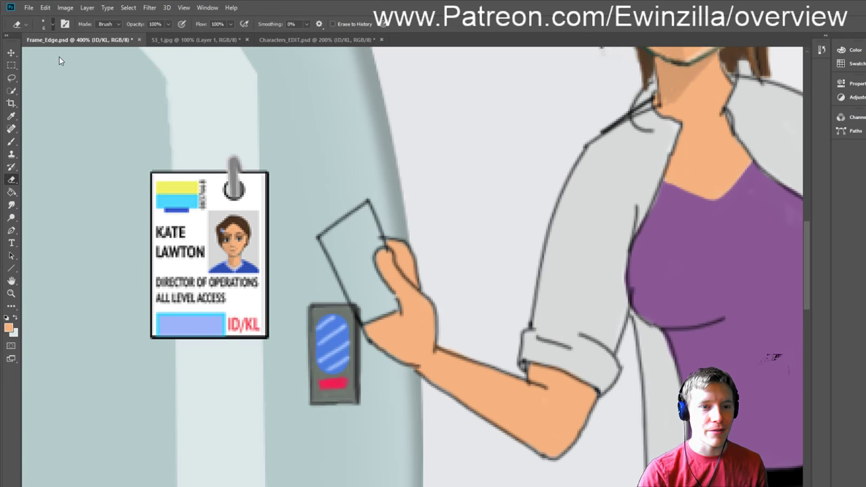
mouse_move(237, 192)
left_mouse_down()
mouse_move(236, 166)
mouse_move(224, 162)
left_mouse_up()
scroll(386, 225, "up", 1)
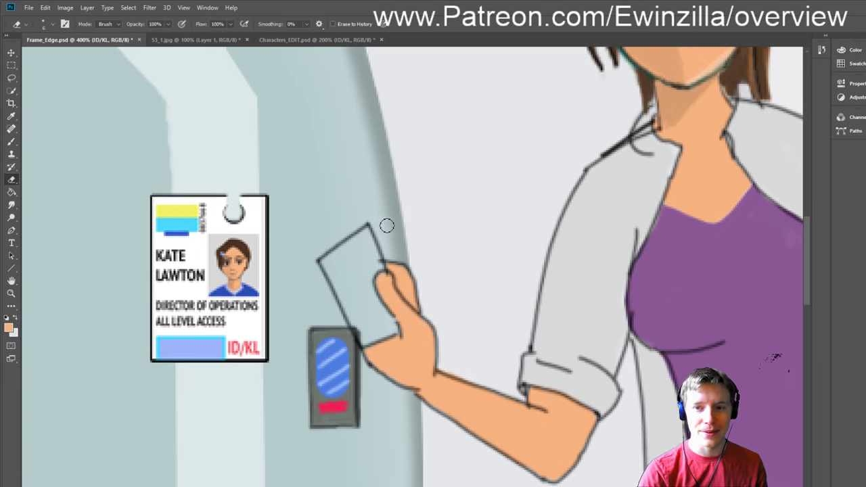
scroll(385, 225, "up", 4)
scroll(383, 219, "down", 3)
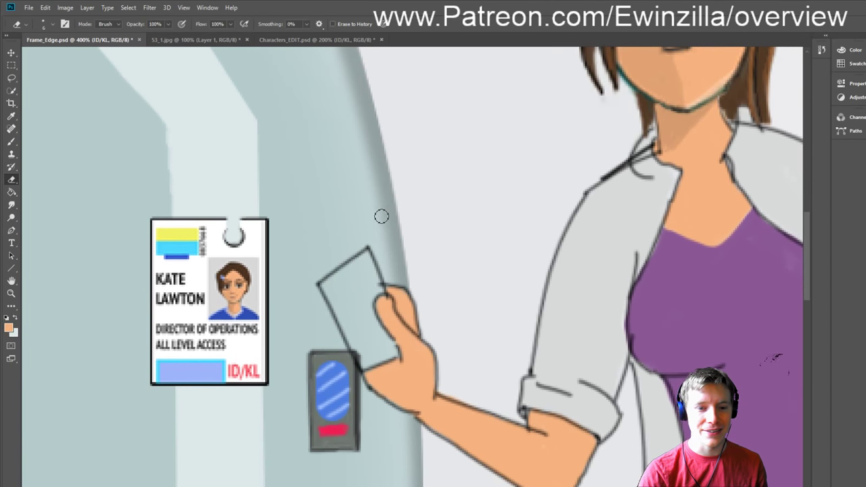
Step: Smudge the clip's remaining grey into a soft hole at the badge top
left_click(11, 205)
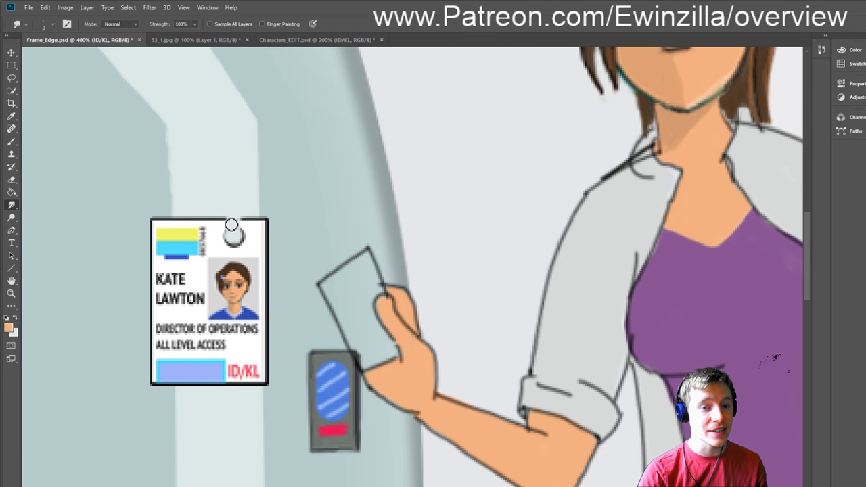
mouse_move(232, 224)
left_mouse_down()
mouse_move(220, 224)
mouse_move(241, 230)
mouse_move(230, 229)
left_mouse_up()
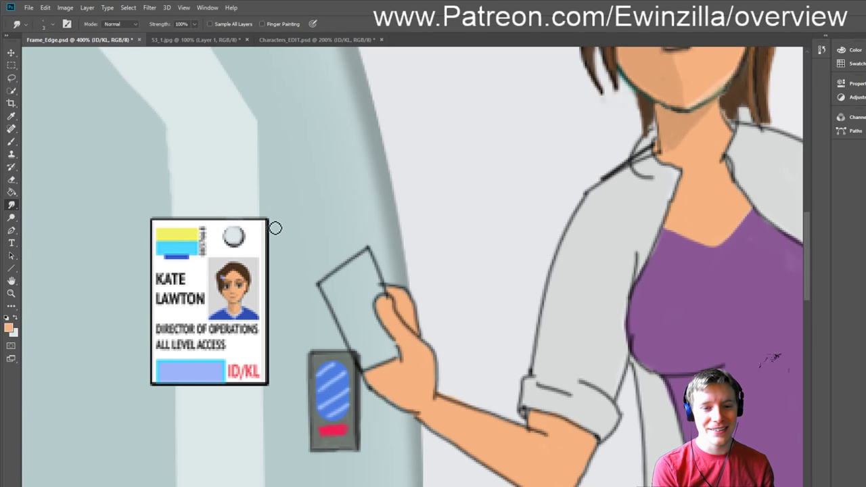
left_click(11, 53)
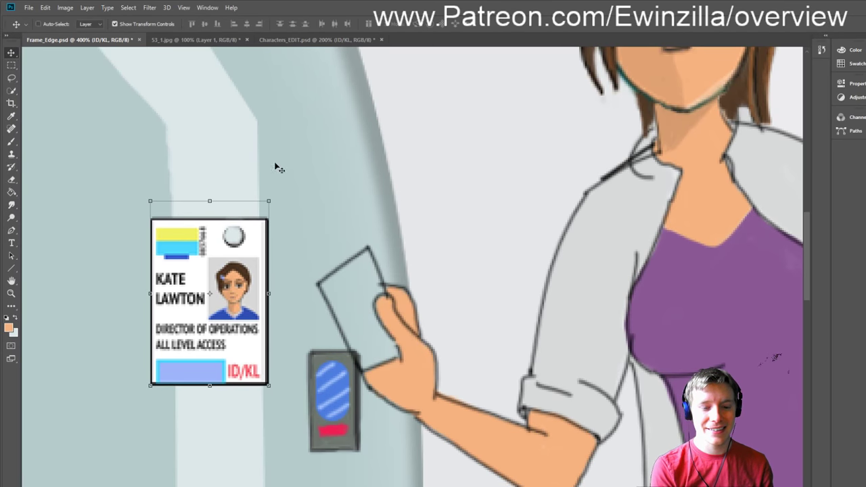
Step: Scale the badge down further and move it between the woman's fingers
left_click_drag(269, 200, 257, 211)
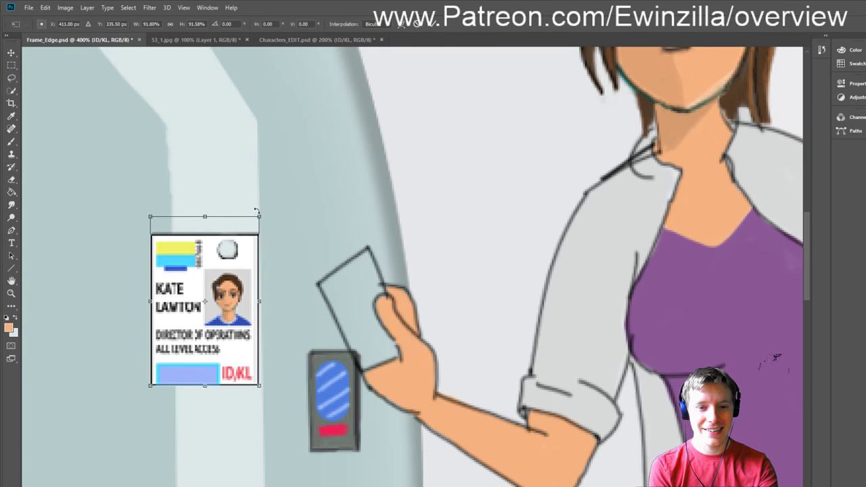
left_click_drag(243, 263, 385, 253)
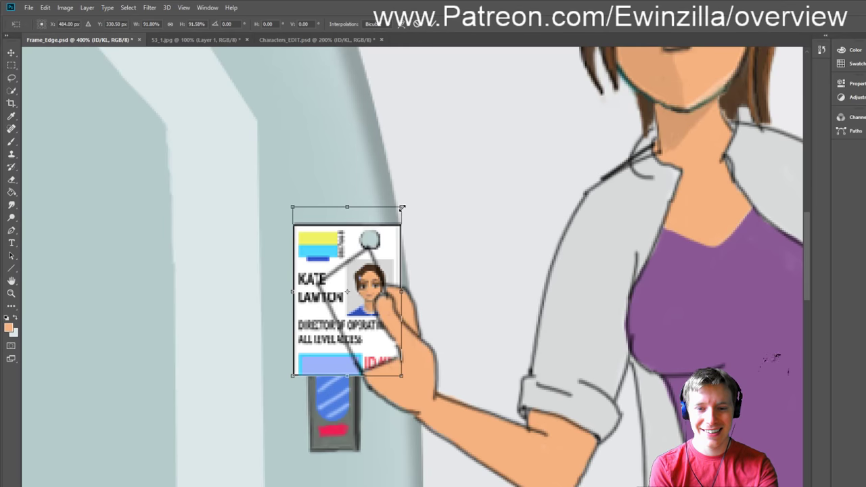
left_click_drag(402, 208, 361, 228)
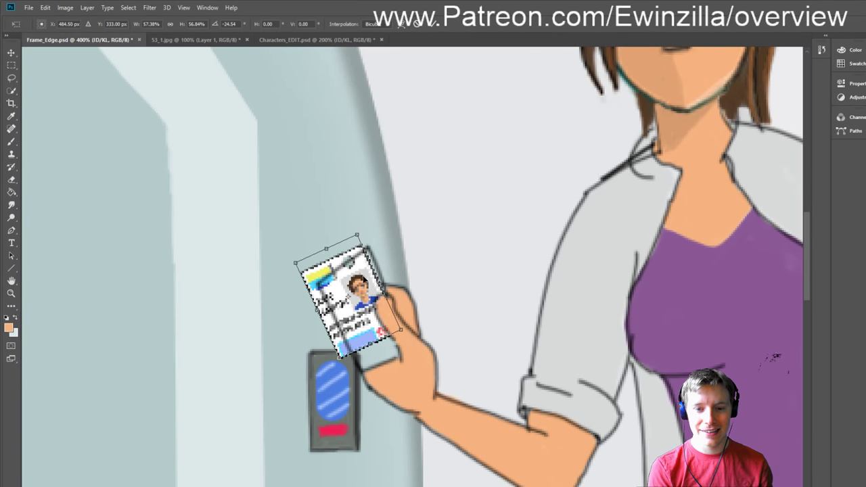
mouse_move(364, 279)
left_mouse_down()
mouse_move(371, 291)
mouse_move(371, 278)
left_mouse_up()
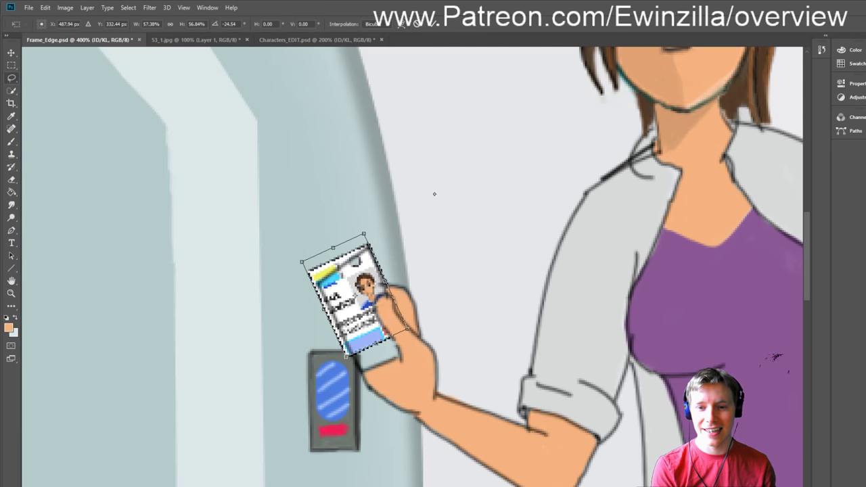
key("Return")
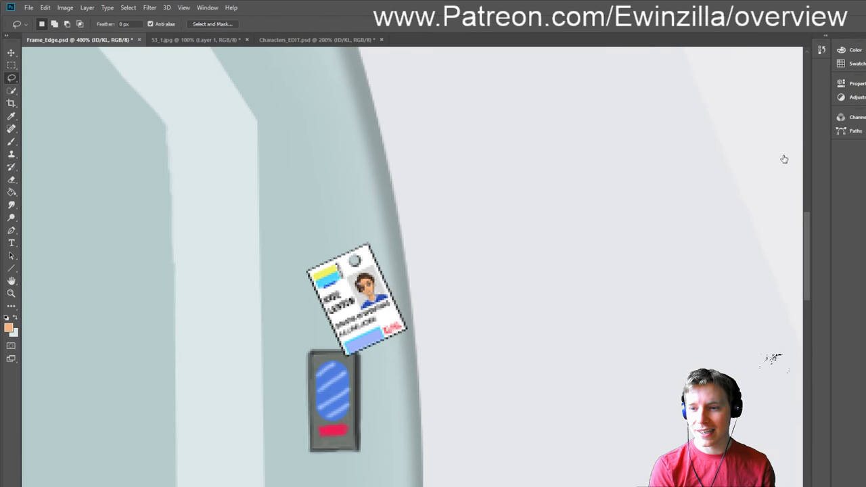
Step: On Layer 4, erase the old blank card outline over the badge
key("ctrl+shift+alt+n")
left_click(12, 179)
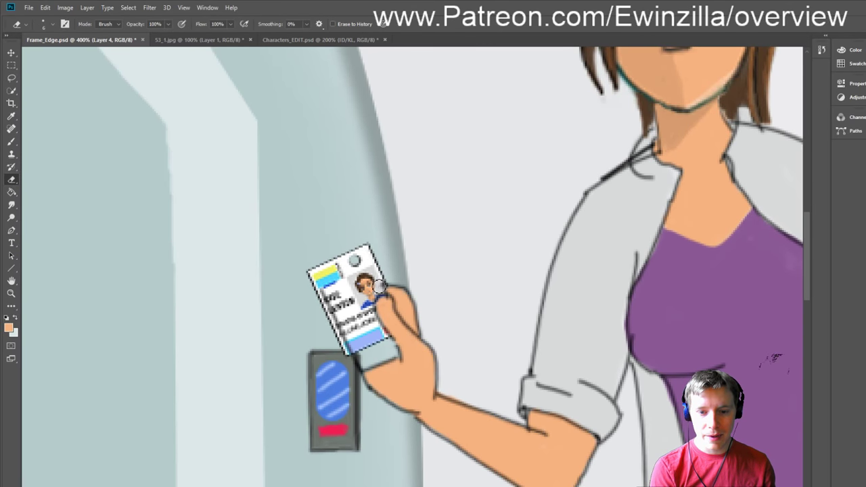
mouse_move(329, 303)
left_mouse_down()
mouse_move(329, 323)
mouse_move(352, 358)
left_mouse_up()
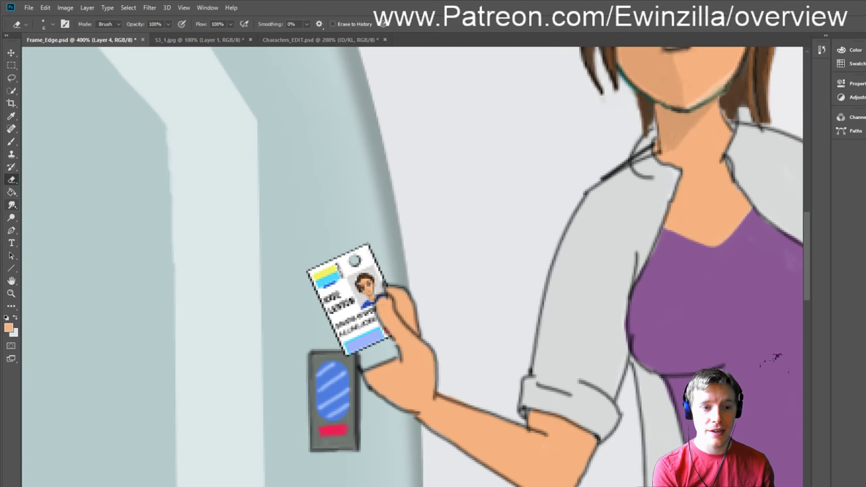
left_click(12, 204)
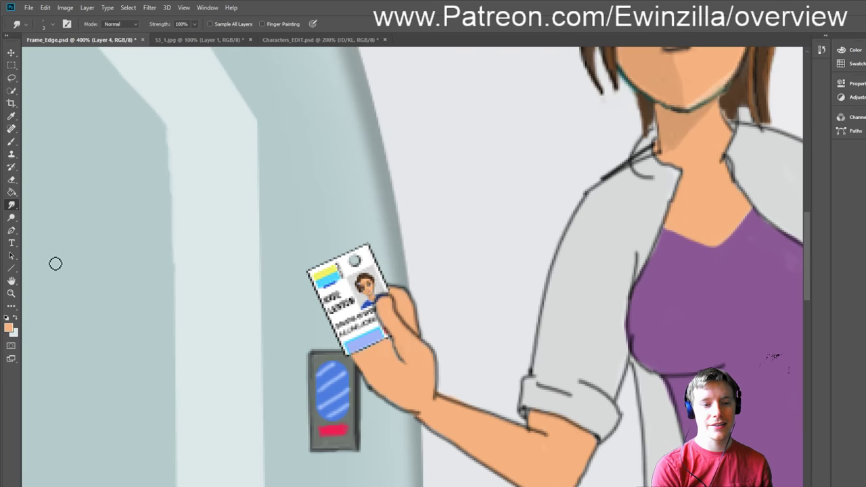
left_click(11, 293)
Step: Zoom in on the hand and make the ID/KL card layer active, kept behind the thumb
left_click(275, 24)
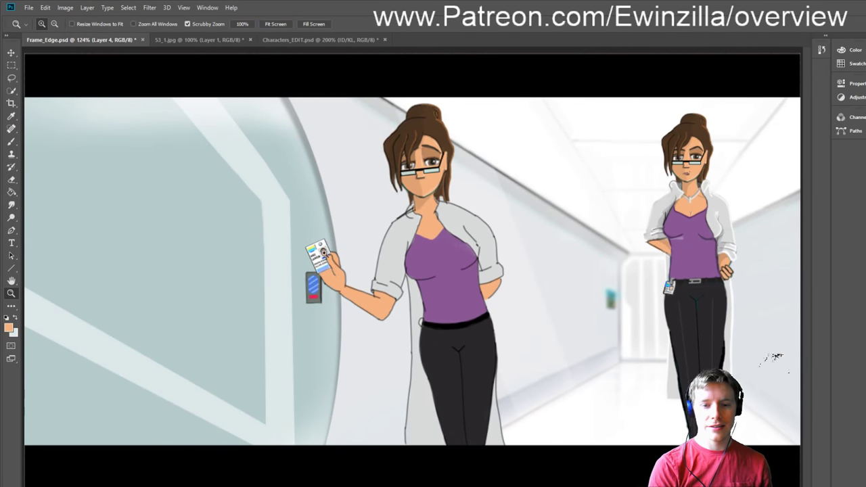
left_click(326, 257)
key("v")
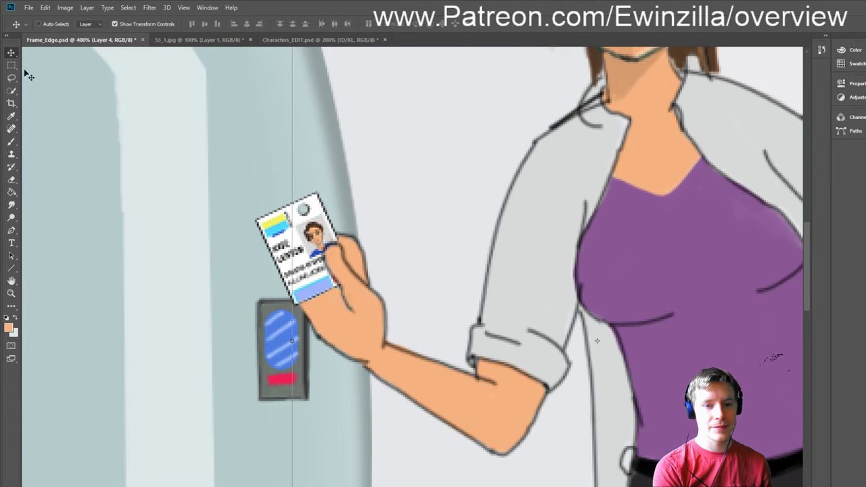
key("alt+bracketright")
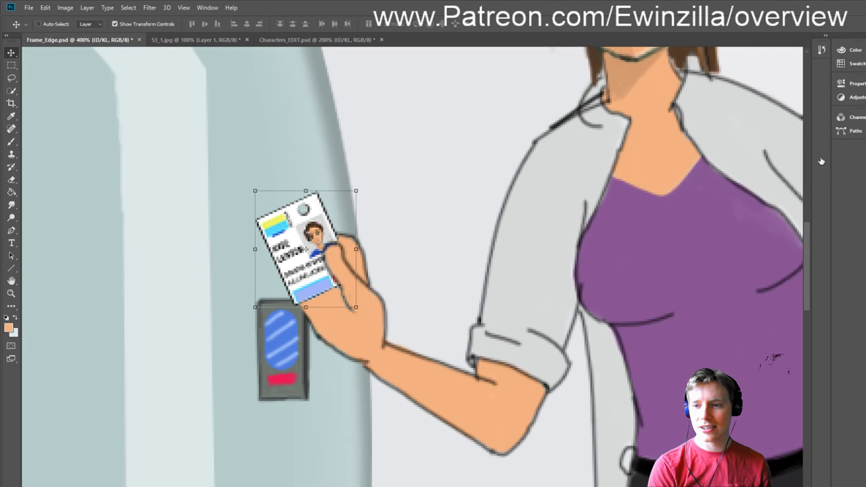
key("ctrl+bracketright")
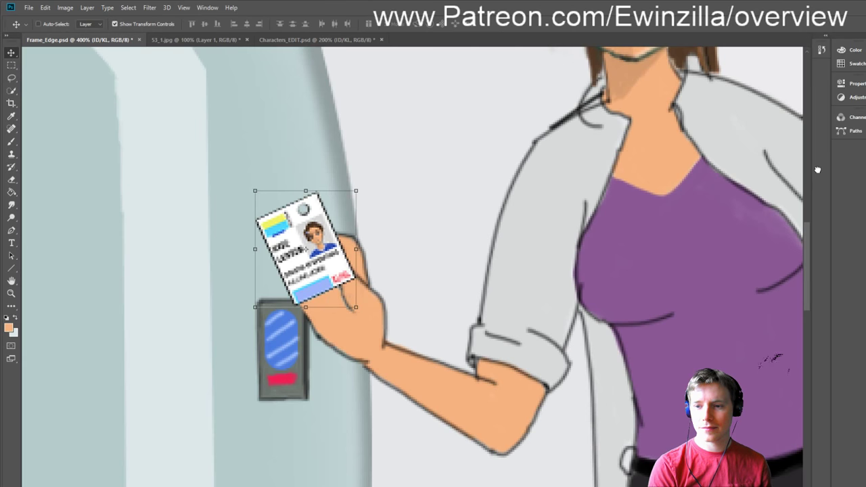
key("ctrl+bracketleft")
Step: Rotate the ID card slightly counter-clockwise to tilt it more
key("ctrl+t")
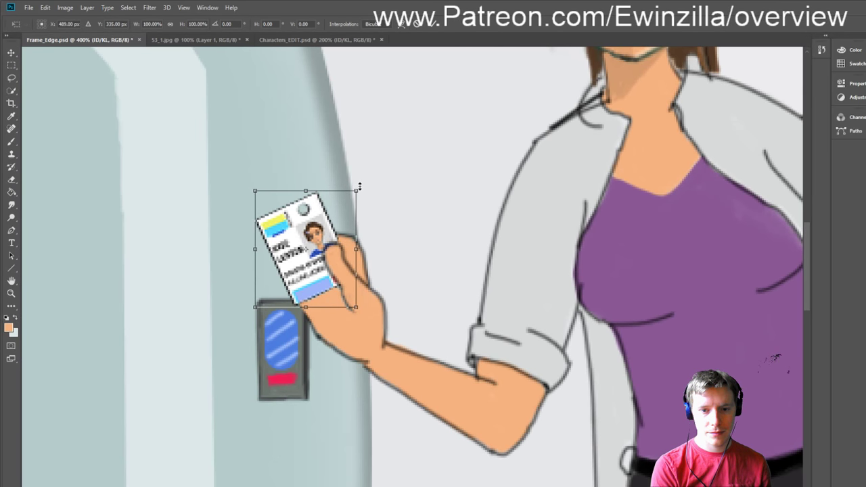
left_click_drag(360, 183, 352, 174)
mouse_move(316, 233)
left_mouse_down()
mouse_move(318, 245)
mouse_move(317, 235)
left_mouse_up()
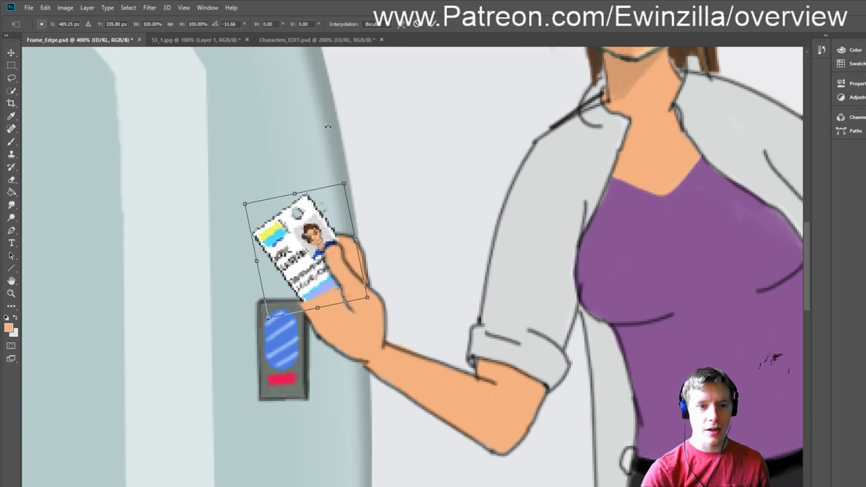
key("Return")
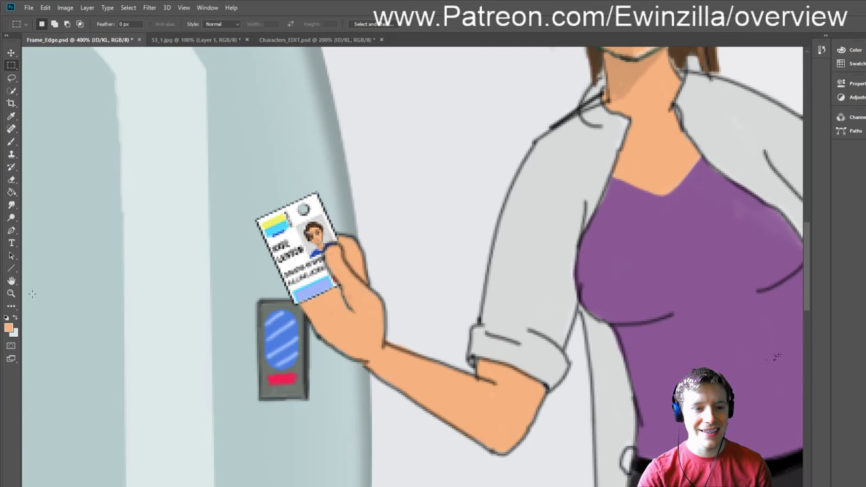
Step: Zoom in on the hand and card reader, then hide the ID card layer
key("z")
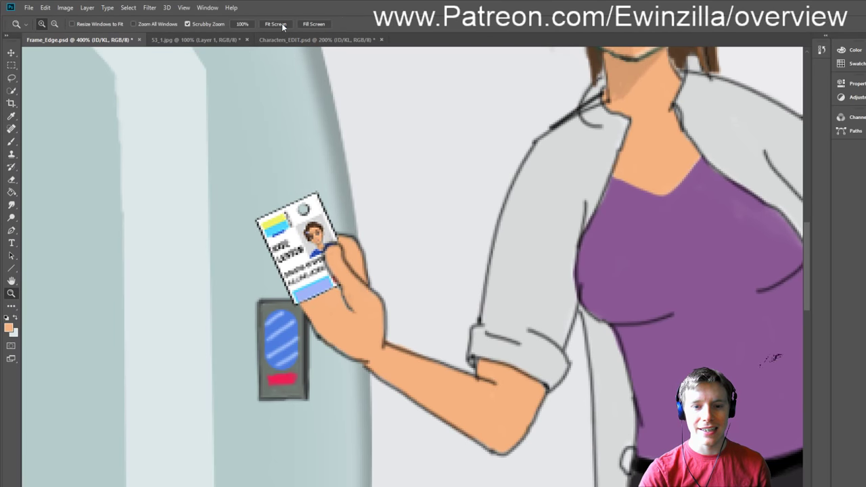
left_click(281, 23)
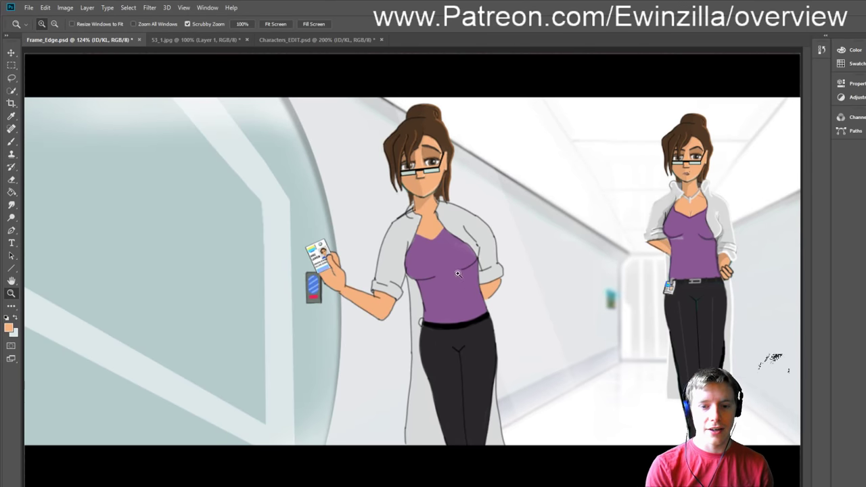
left_click_drag(338, 274, 329, 264)
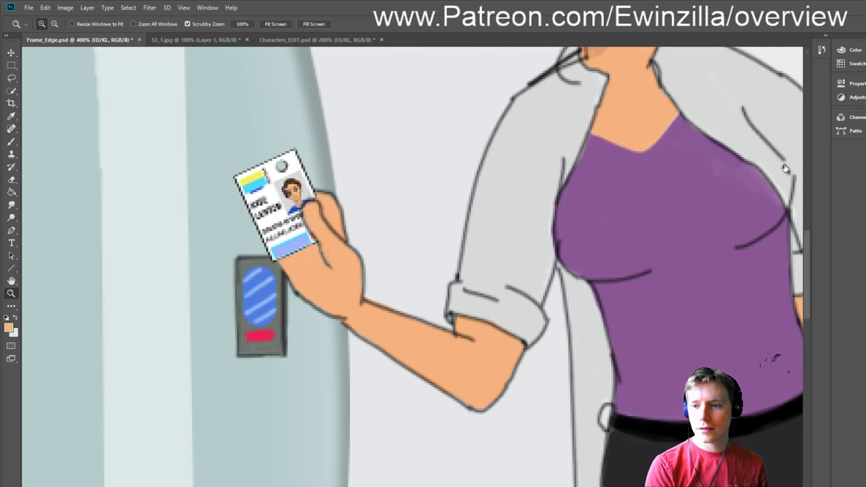
key("alt+bracketleft")
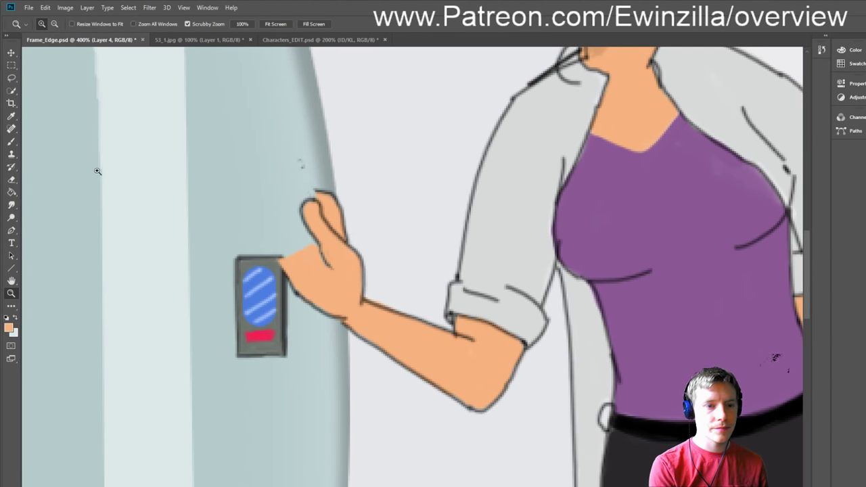
Step: Erase the hand's raised fingers and sample the dark line colour for the brush
key("e")
mouse_move(304, 203)
left_mouse_down()
mouse_move(327, 171)
mouse_move(308, 207)
mouse_move(304, 259)
mouse_move(318, 251)
mouse_move(333, 205)
mouse_move(328, 193)
mouse_move(309, 220)
mouse_move(311, 161)
mouse_move(295, 217)
mouse_move(309, 229)
mouse_move(334, 203)
mouse_move(310, 316)
mouse_move(361, 256)
mouse_move(350, 278)
left_mouse_up()
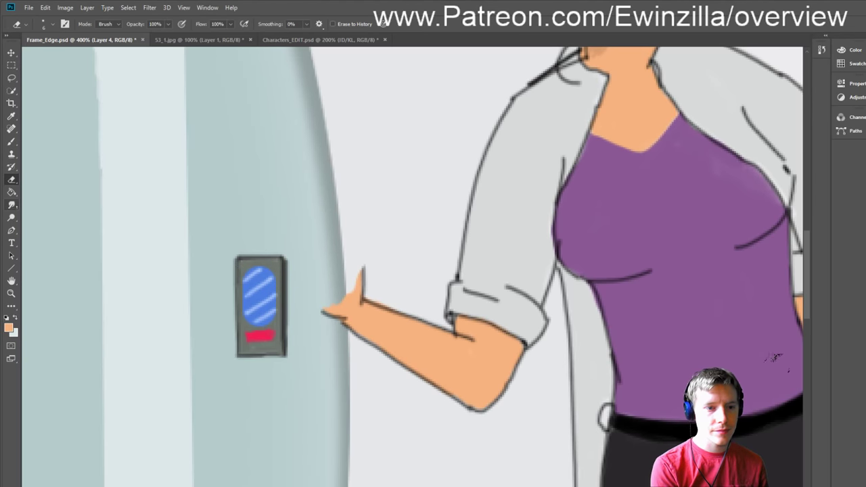
left_click(11, 141)
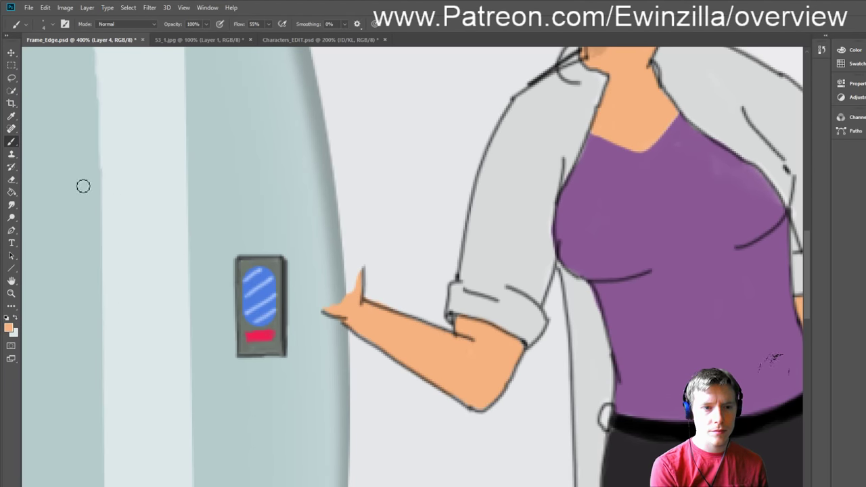
left_click(11, 116)
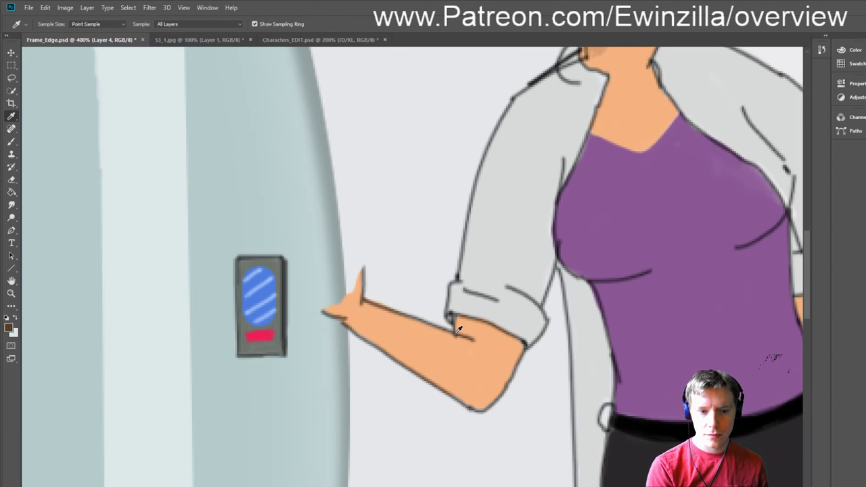
key("b")
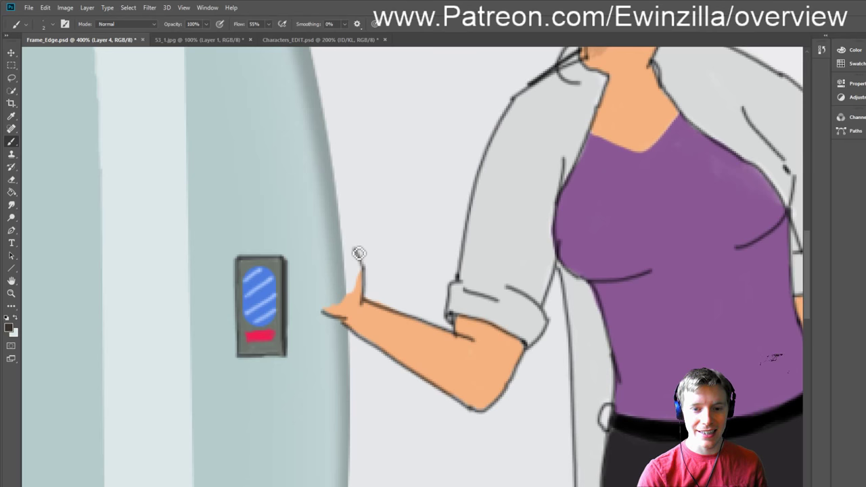
Step: Sketch a raised fingertip loop, a curling thumb and short finger outlines
mouse_move(358, 253)
left_mouse_down()
mouse_move(327, 251)
mouse_move(338, 244)
mouse_move(352, 257)
mouse_move(326, 234)
mouse_move(336, 244)
left_mouse_up()
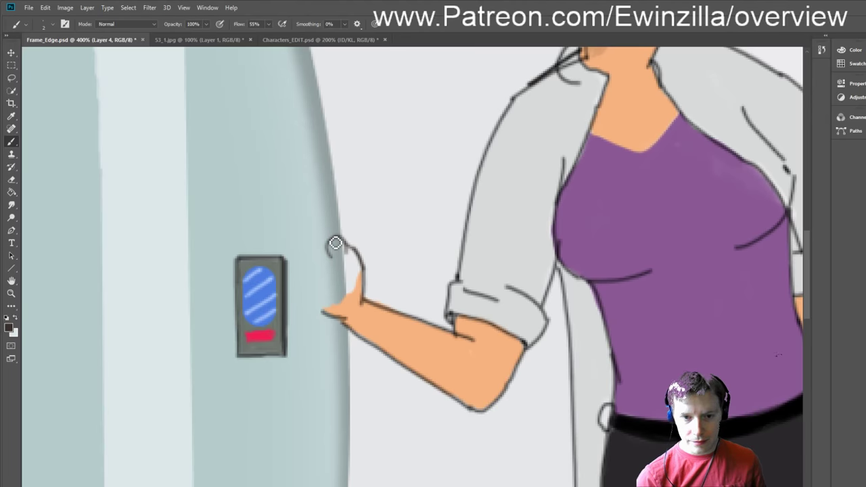
key("ctrl+z")
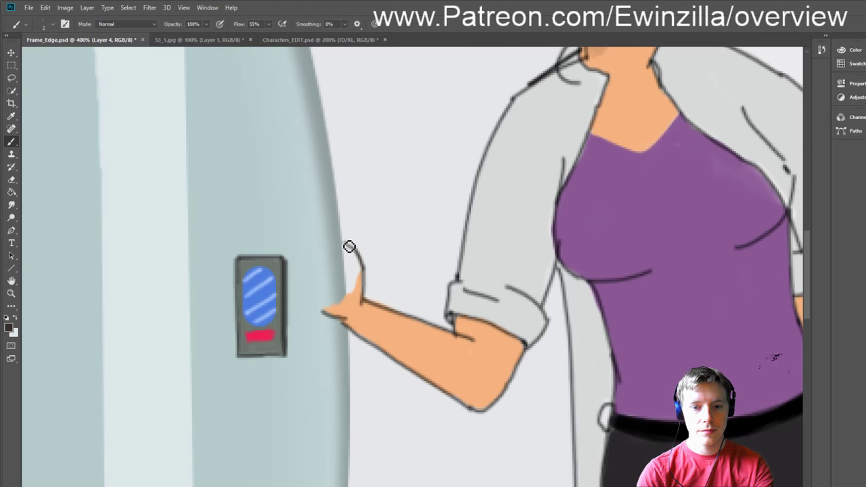
mouse_move(350, 246)
left_mouse_down()
mouse_move(343, 212)
mouse_move(339, 248)
left_mouse_up()
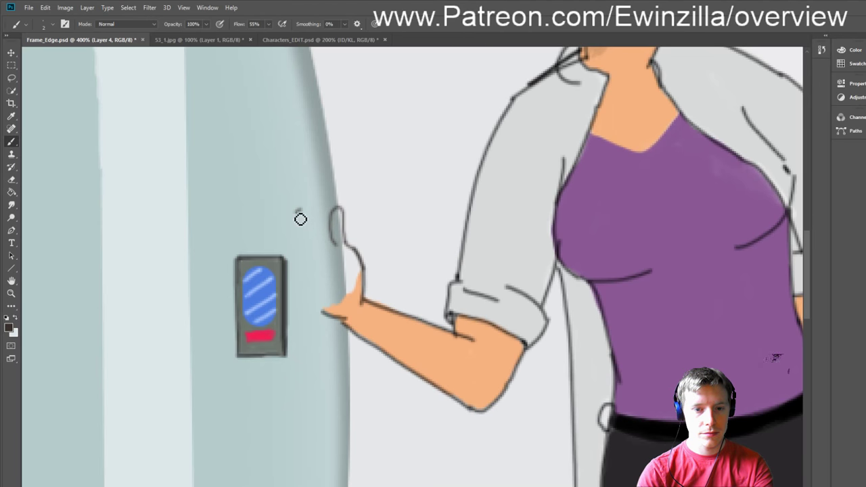
mouse_move(301, 219)
left_mouse_down()
mouse_move(291, 253)
mouse_move(313, 284)
mouse_move(314, 276)
mouse_move(291, 263)
mouse_move(304, 300)
left_mouse_up()
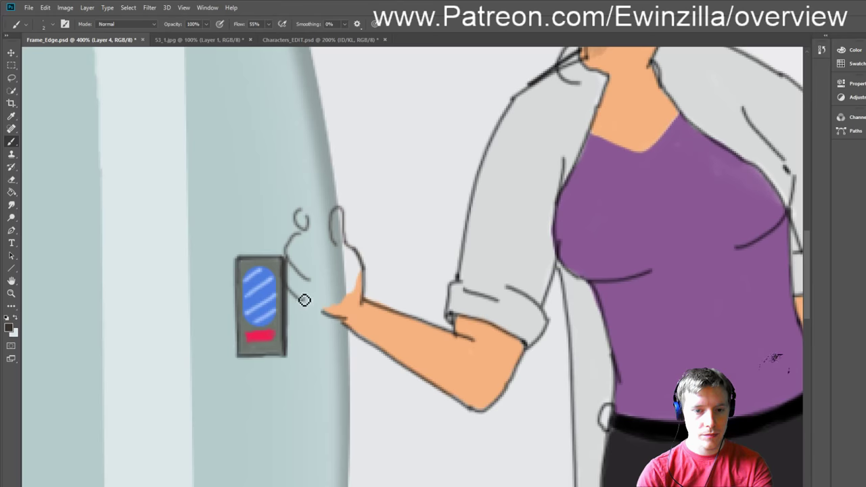
mouse_move(294, 260)
left_mouse_down()
mouse_move(310, 298)
mouse_move(286, 288)
mouse_move(304, 314)
mouse_move(314, 306)
mouse_move(307, 298)
mouse_move(322, 290)
mouse_move(314, 283)
mouse_move(326, 280)
mouse_move(309, 257)
left_mouse_up()
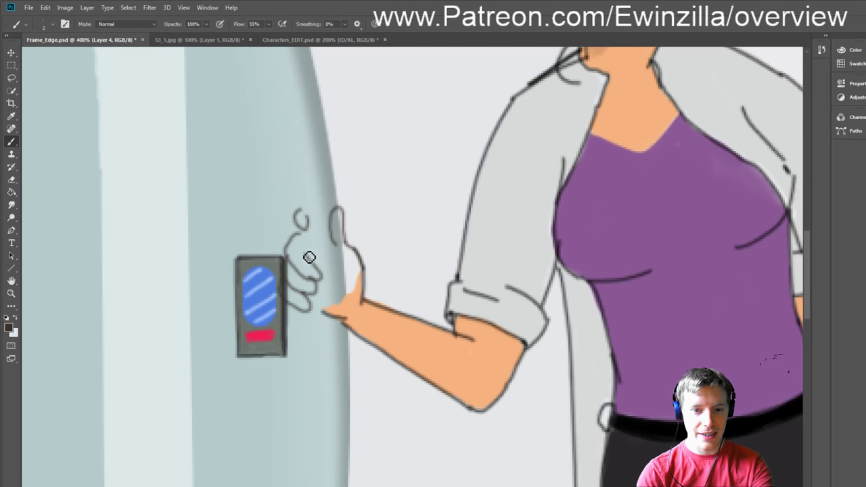
Step: Outline the upright held card and the hand's lower edge, then sample the arm's skin colour
mouse_move(307, 225)
left_mouse_down()
mouse_move(317, 182)
mouse_move(339, 304)
mouse_move(312, 215)
mouse_move(315, 176)
mouse_move(327, 287)
left_mouse_up()
key("ctrl+z")
mouse_move(315, 176)
left_mouse_down()
mouse_move(338, 199)
mouse_move(337, 270)
left_mouse_up()
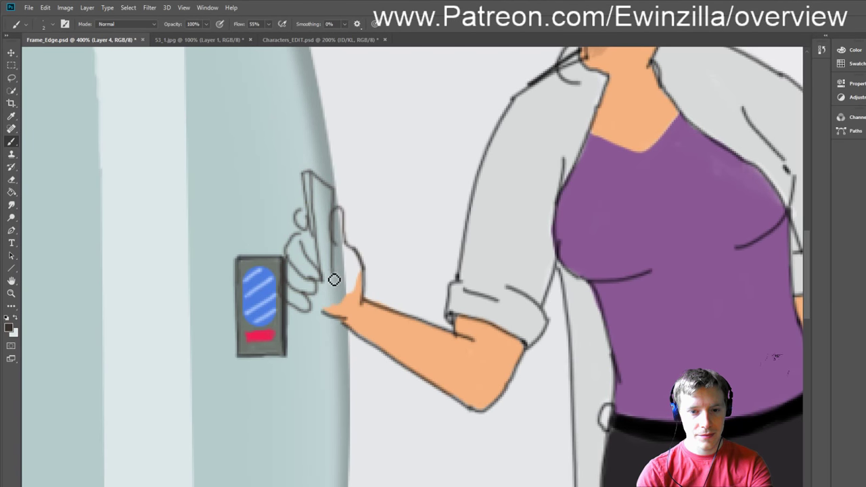
mouse_move(313, 306)
left_mouse_down()
mouse_move(336, 316)
mouse_move(389, 313)
left_mouse_up()
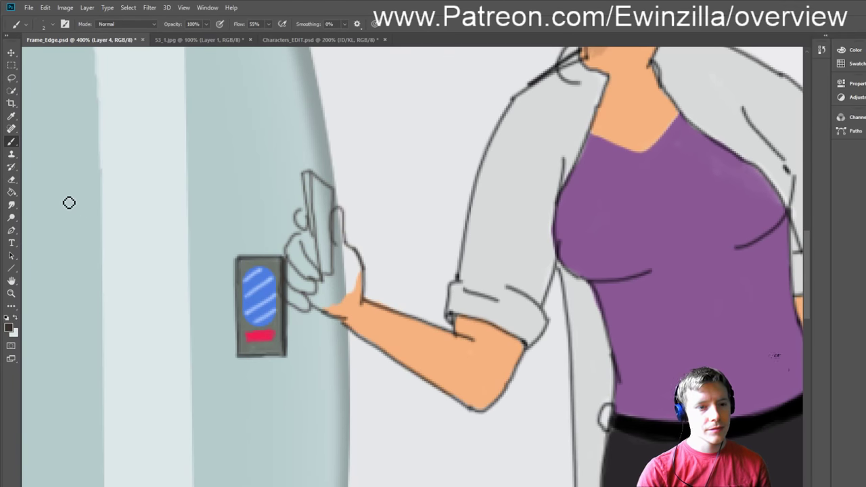
left_click(11, 116)
left_click(361, 303)
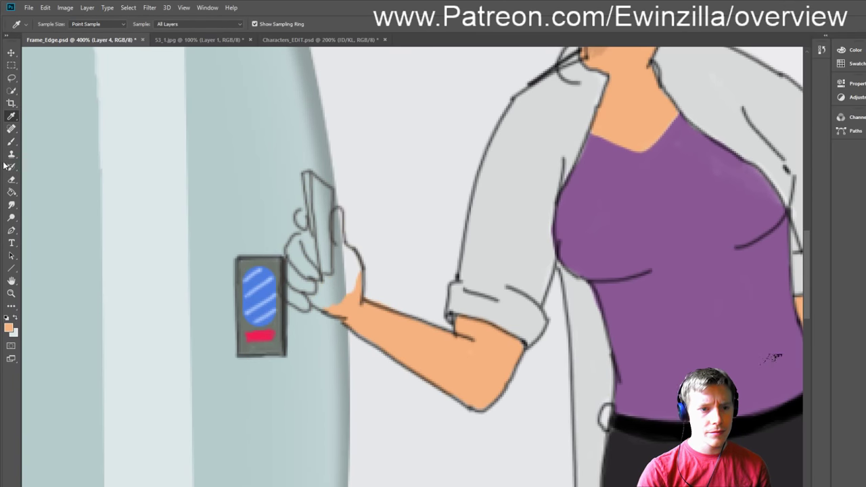
Step: Paint the thumb tip and finger gaps with skin colour, enlarging the brush to 4
key("b")
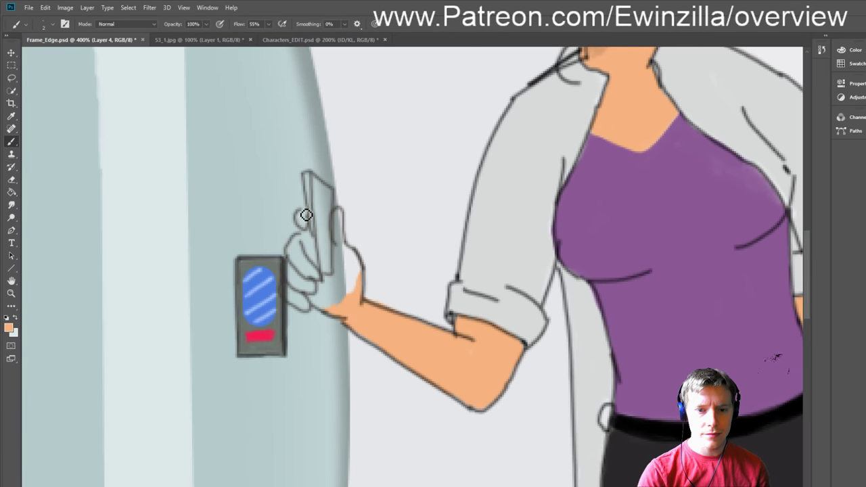
mouse_move(308, 220)
left_mouse_down()
mouse_move(346, 217)
mouse_move(340, 267)
mouse_move(347, 244)
mouse_move(363, 286)
mouse_move(354, 257)
mouse_move(362, 264)
mouse_move(361, 301)
mouse_move(355, 274)
left_mouse_up()
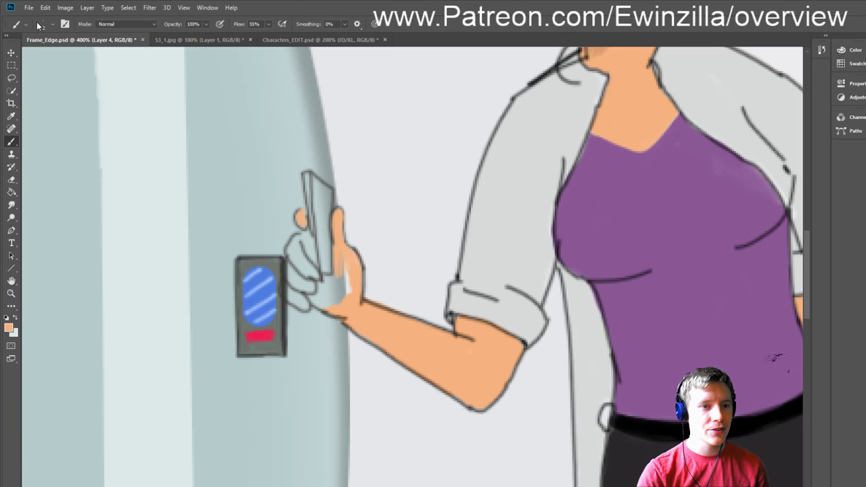
key("bracketright")
key("bracketright")
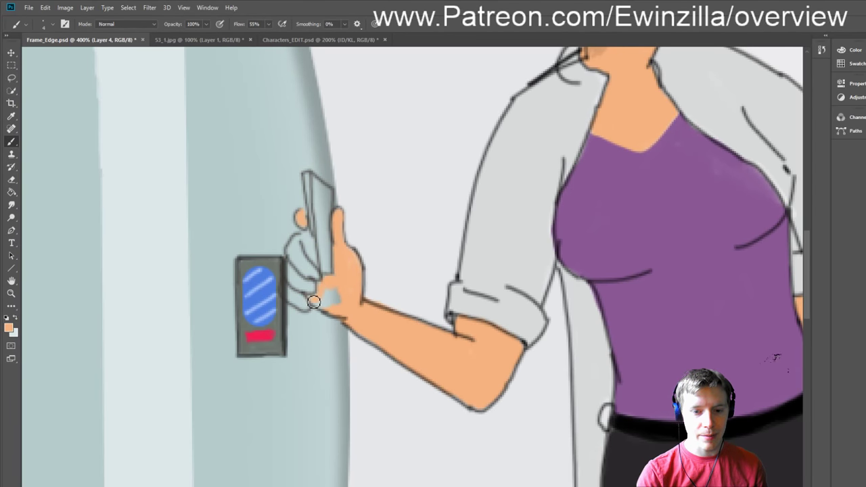
left_click_drag(314, 302, 326, 301)
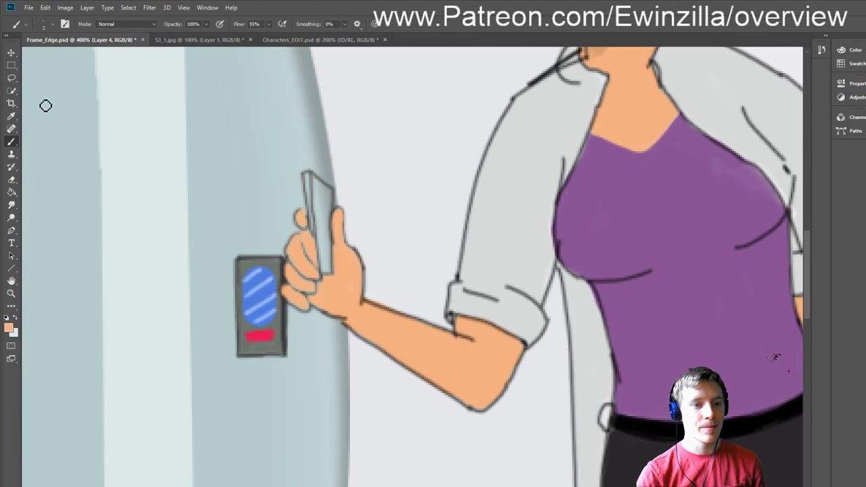
Step: Lasso the fingers, shrink them and nudge them slightly left
left_click(11, 79)
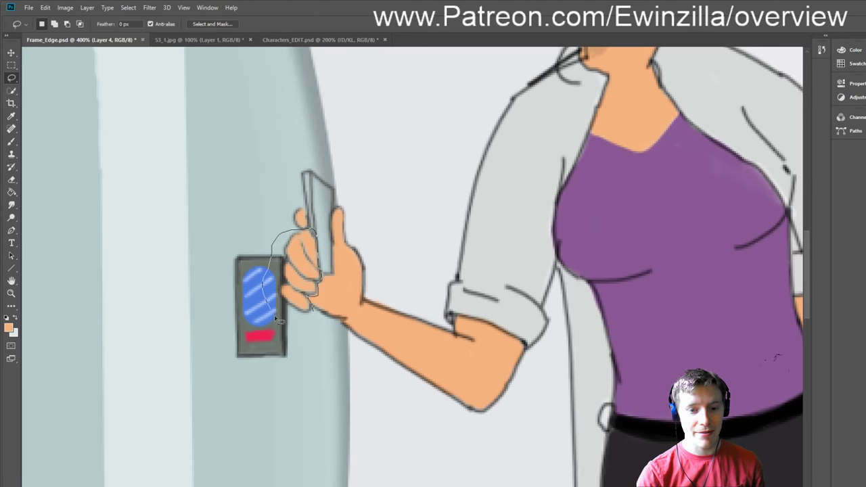
left_click_drag(277, 321, 318, 270)
key("v")
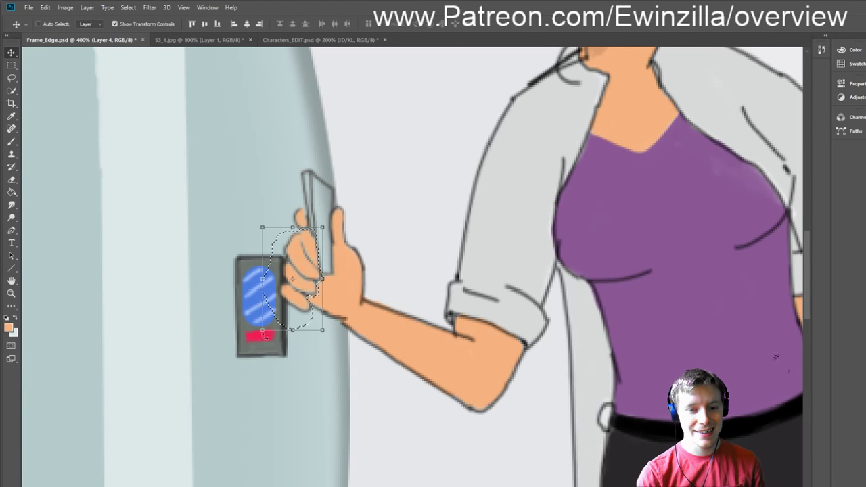
left_click_drag(262, 331, 262, 313)
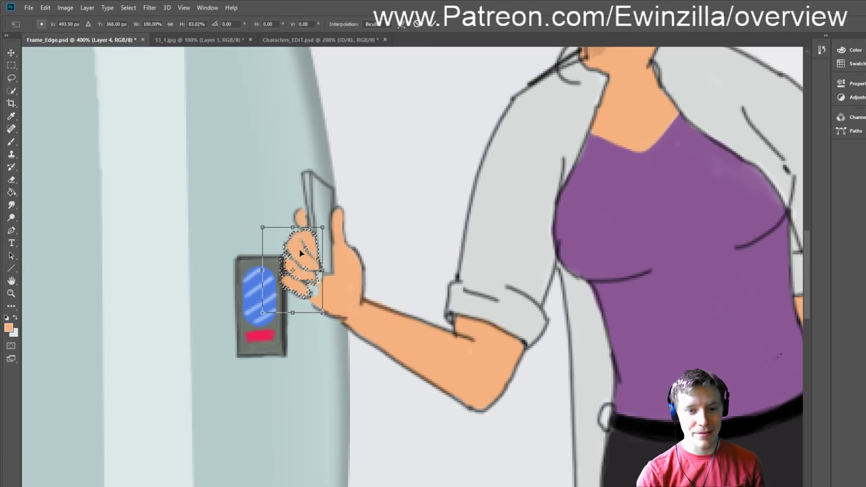
left_click_drag(300, 252, 295, 249)
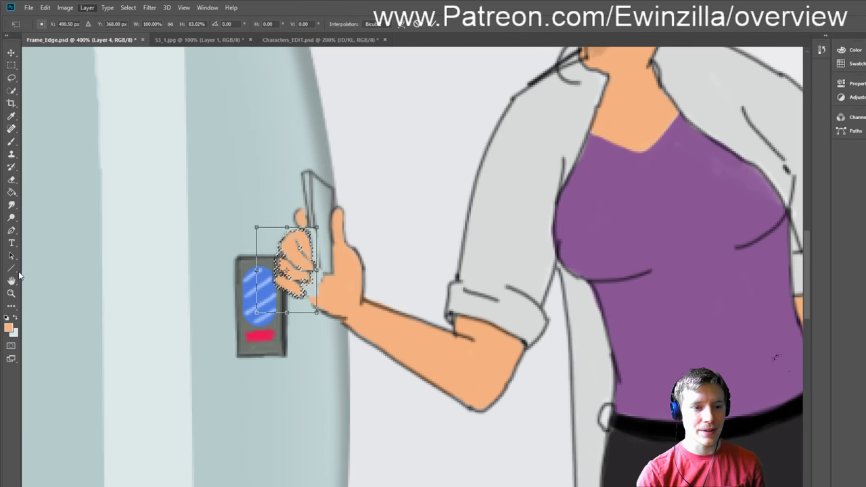
key("Return")
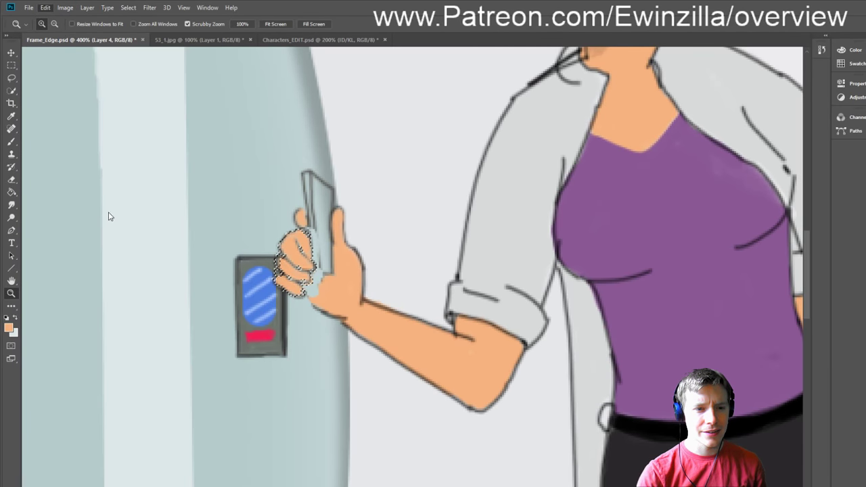
Step: Skew the fingers and rotate them about 12 degrees around the card holder, then deselect
key("ctrl+t")
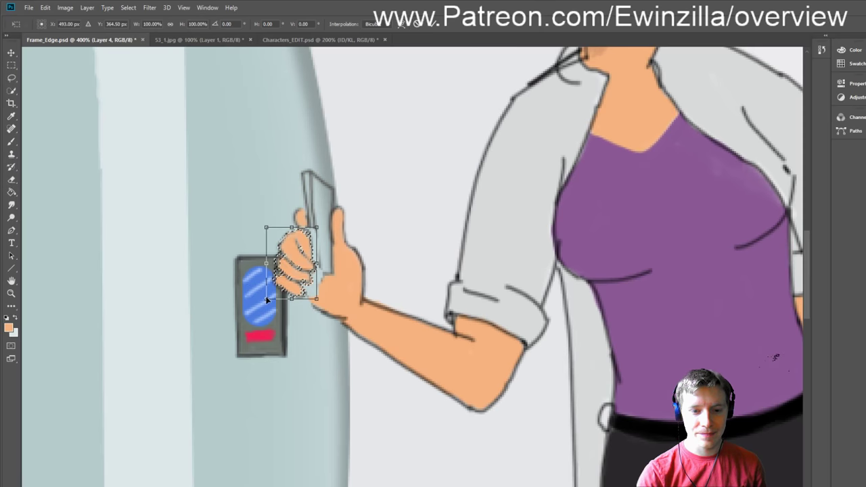
left_click_drag(266, 299, 281, 308)
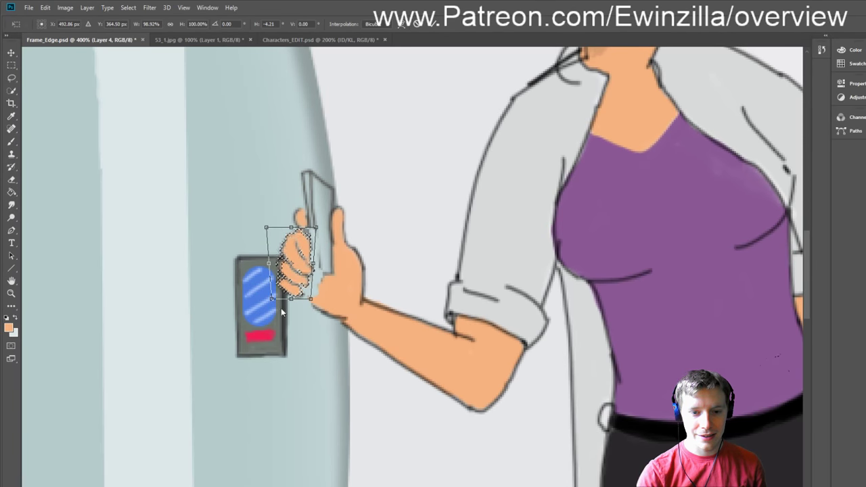
left_click(12, 65)
key("Return")
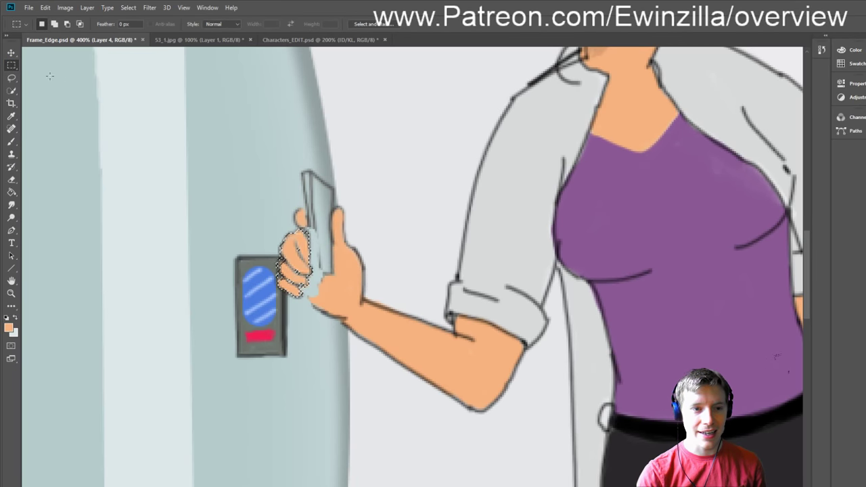
left_click(9, 53)
key("ctrl+t")
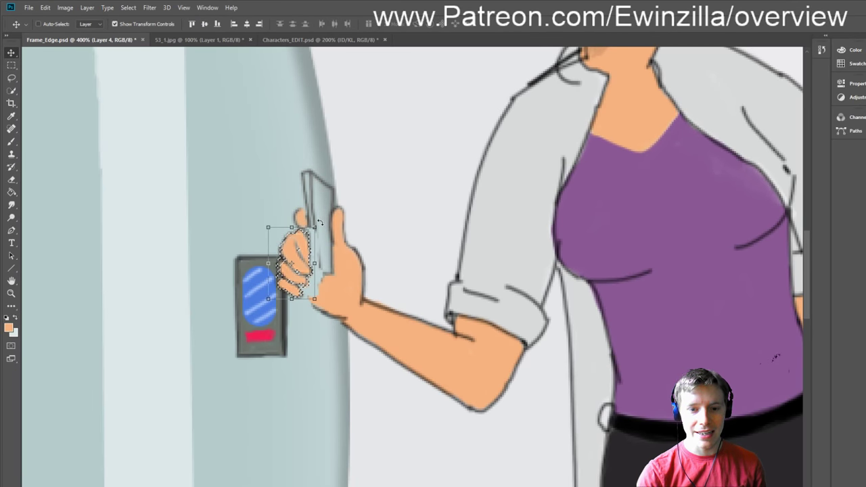
left_click_drag(322, 213, 312, 209)
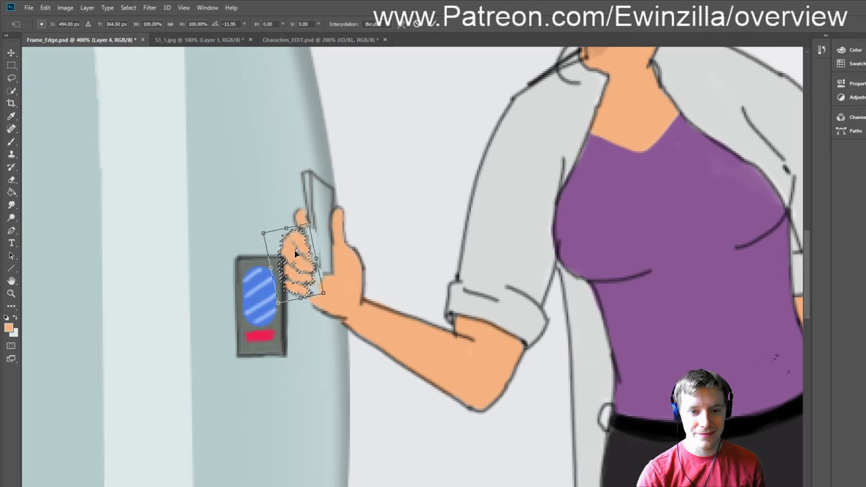
left_click_drag(295, 249, 298, 257)
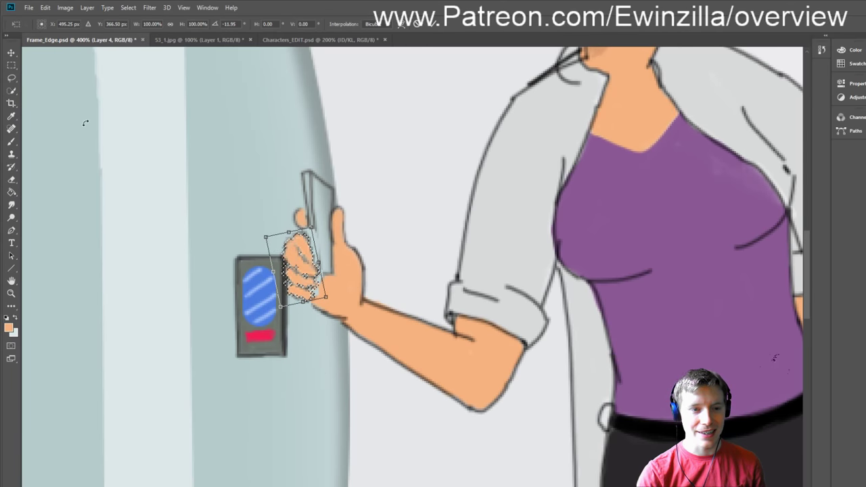
key("Return")
key("ctrl+d")
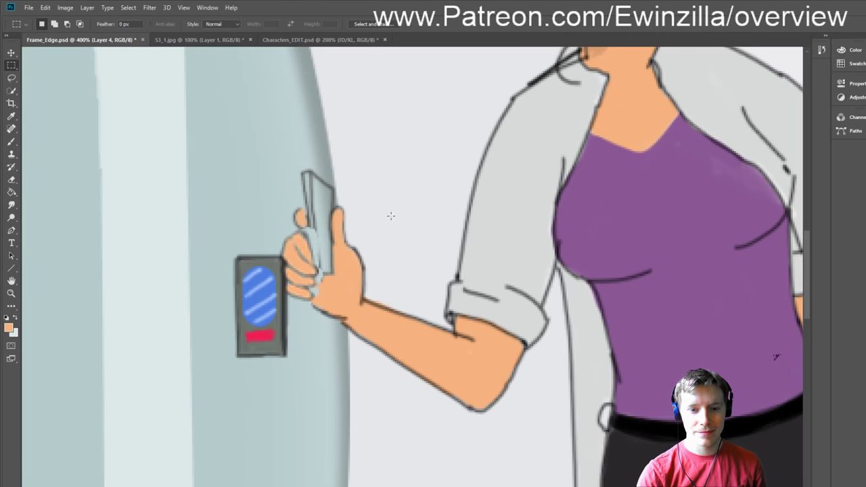
Step: Smudge the hand's right outline near the wrist upward to soften the fingertips
left_click(11, 204)
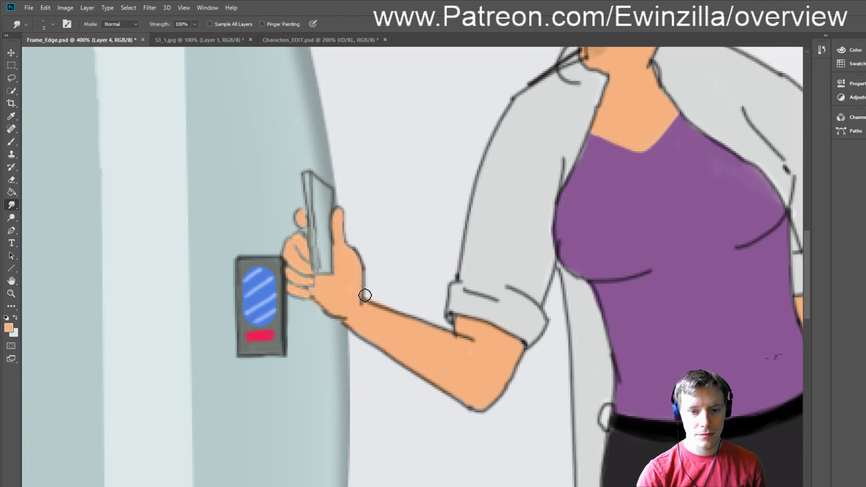
mouse_move(365, 296)
left_mouse_down()
mouse_move(348, 247)
mouse_move(355, 238)
mouse_move(371, 274)
mouse_move(343, 245)
mouse_move(348, 236)
mouse_move(356, 255)
mouse_move(341, 249)
mouse_move(347, 265)
mouse_move(359, 266)
mouse_move(348, 274)
mouse_move(344, 242)
mouse_move(342, 254)
mouse_move(358, 248)
mouse_move(370, 288)
left_mouse_up()
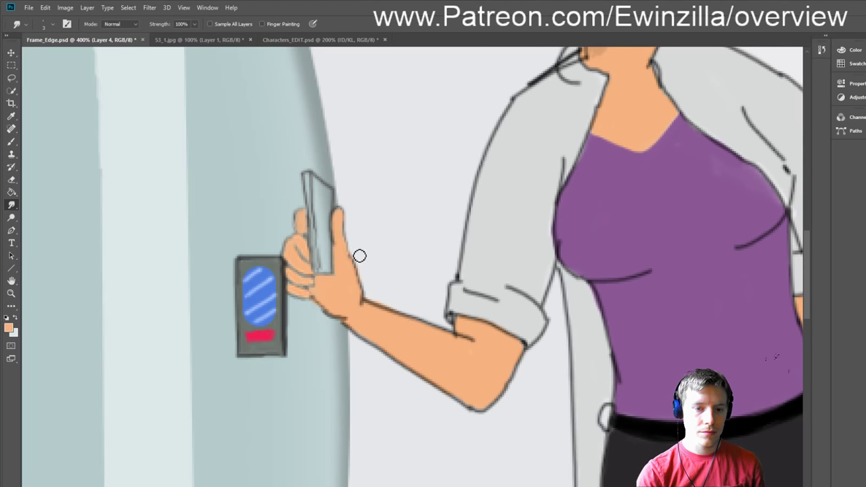
left_click(11, 293)
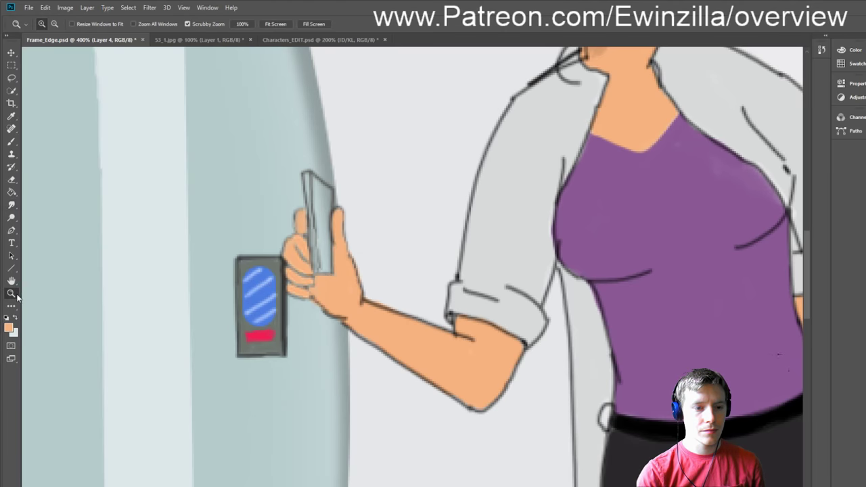
Step: Zoom to 400% on the hand and show the ID badge fully opaque again
left_click(275, 24)
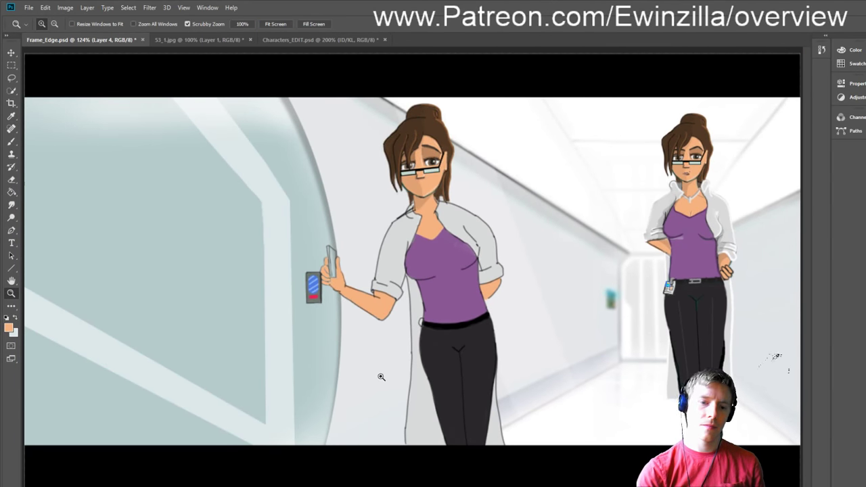
left_click(339, 291)
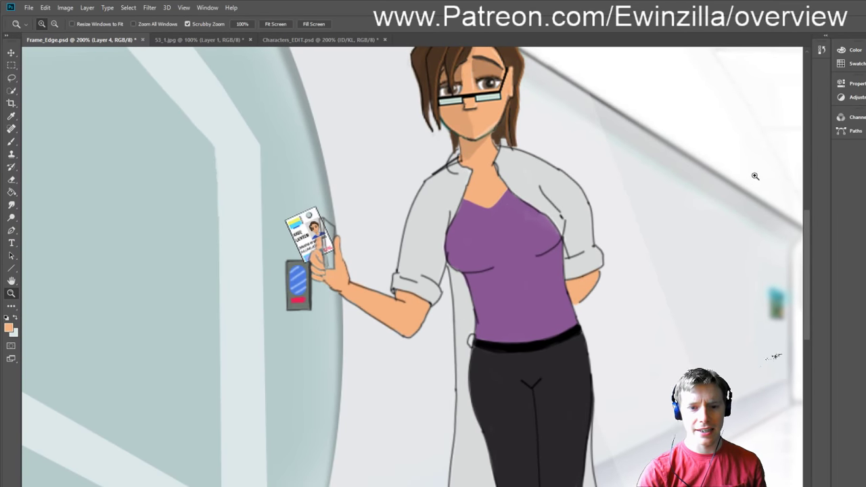
left_click(333, 252)
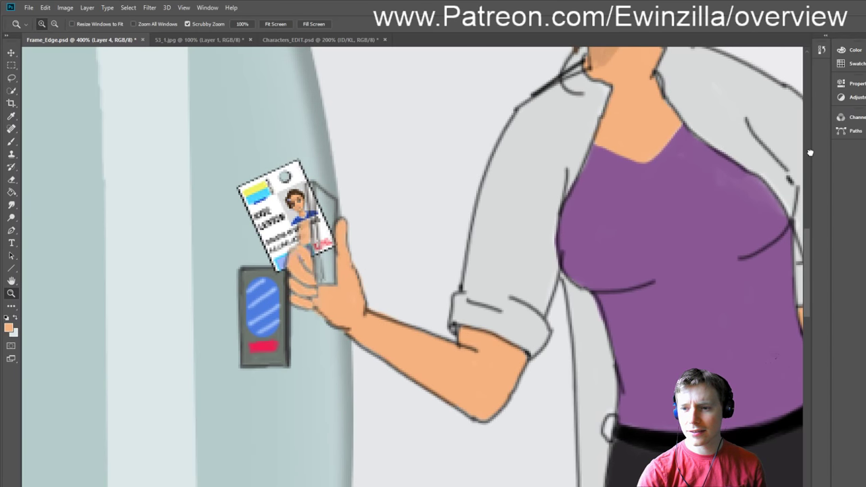
key("ctrl+e")
key("v")
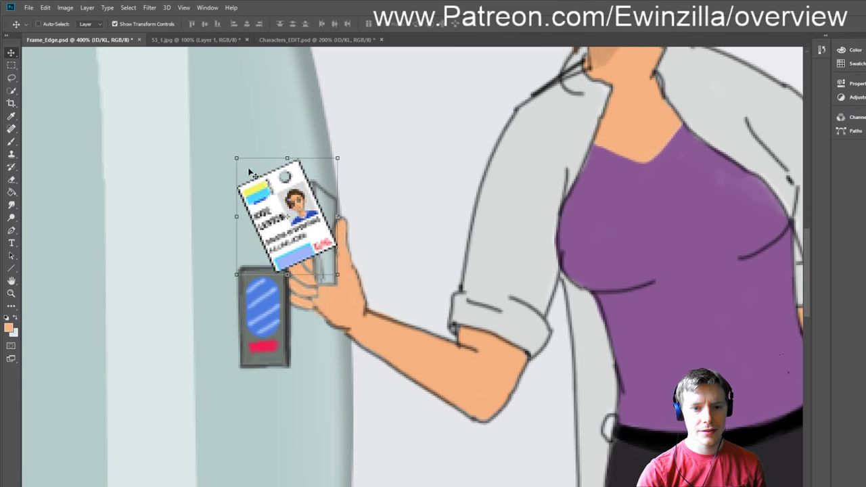
Step: Tilt the badge about 24 degrees and move it into the hand, undoing the squeeze
left_click_drag(233, 148, 275, 130)
left_click_drag(245, 191, 284, 215)
left_click_drag(305, 146, 283, 144)
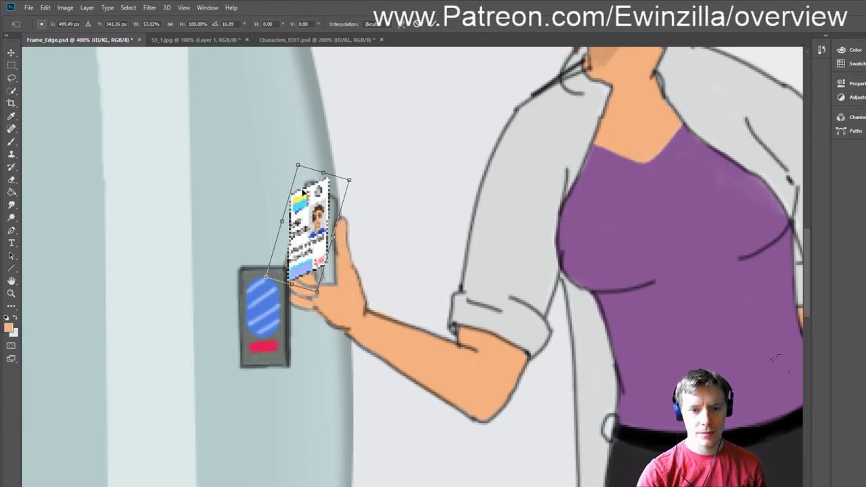
left_click_drag(325, 197, 338, 192)
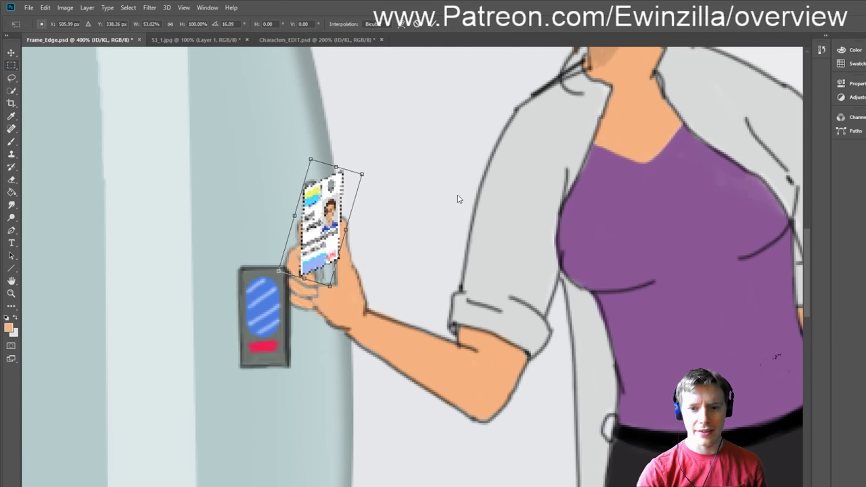
key("Return")
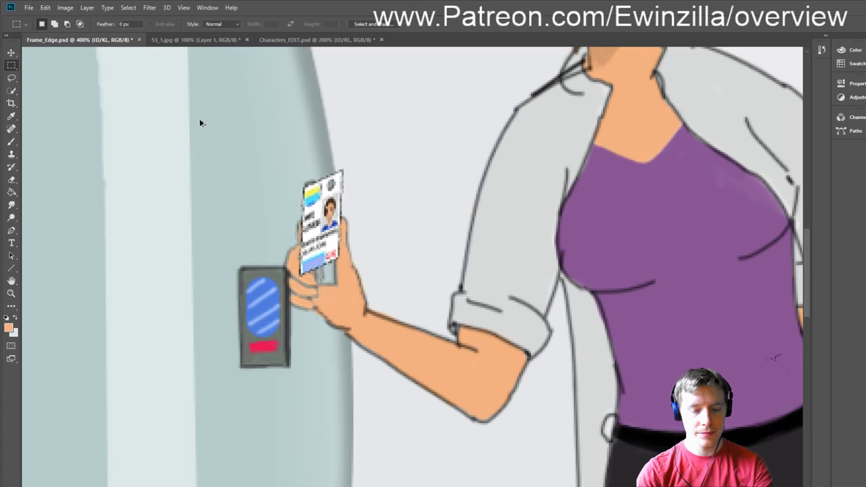
key("ctrl+z")
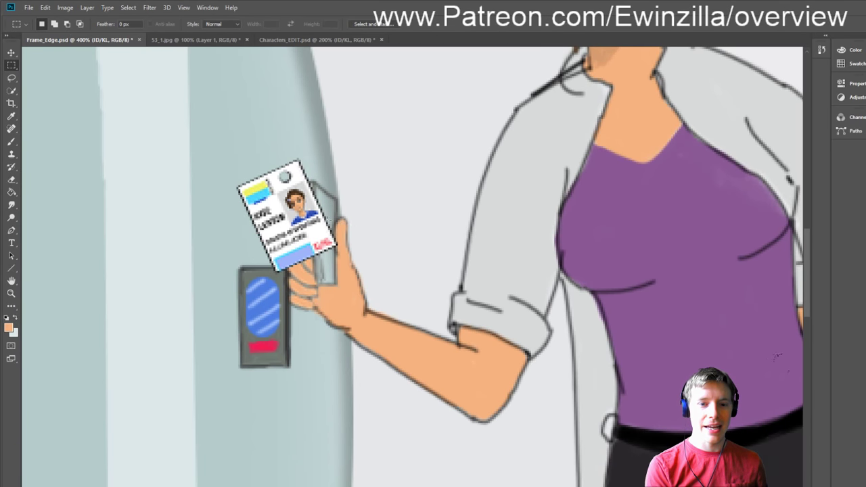
Step: Cancel a trial 21° rotation of the ID card, then stretch and skew it upward and commit
key("v")
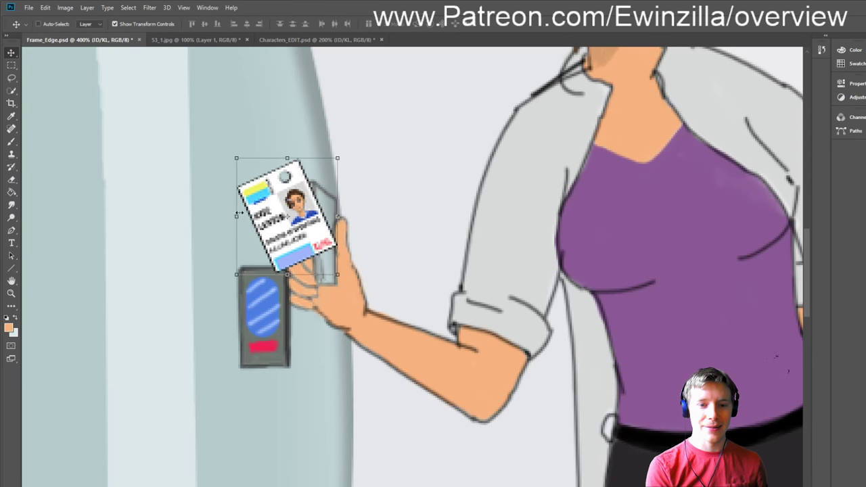
left_click_drag(229, 151, 254, 131)
key("m")
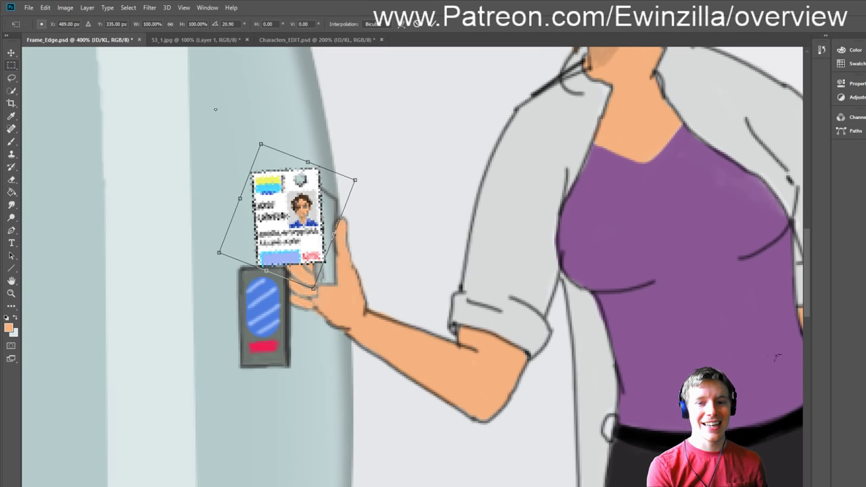
key("Escape")
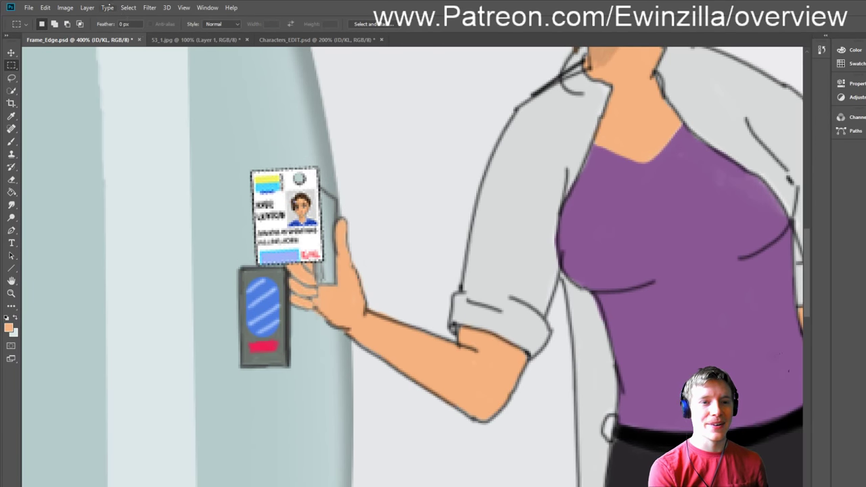
key("alt+i")
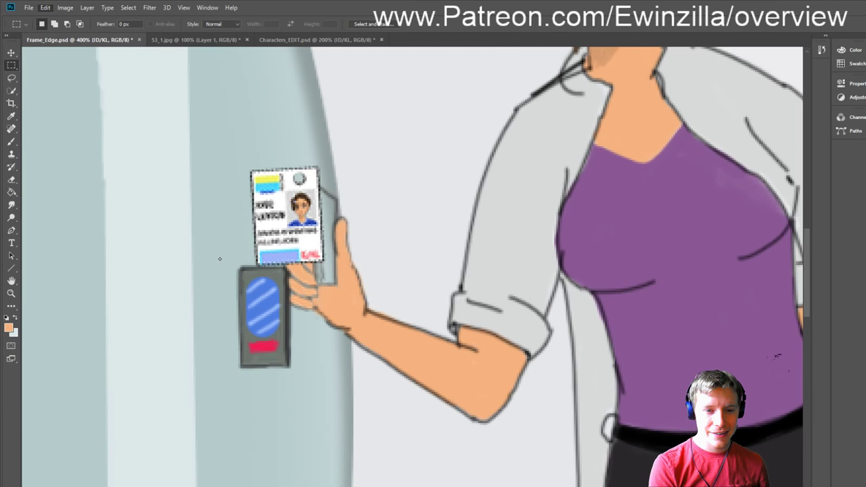
key("ctrl+t")
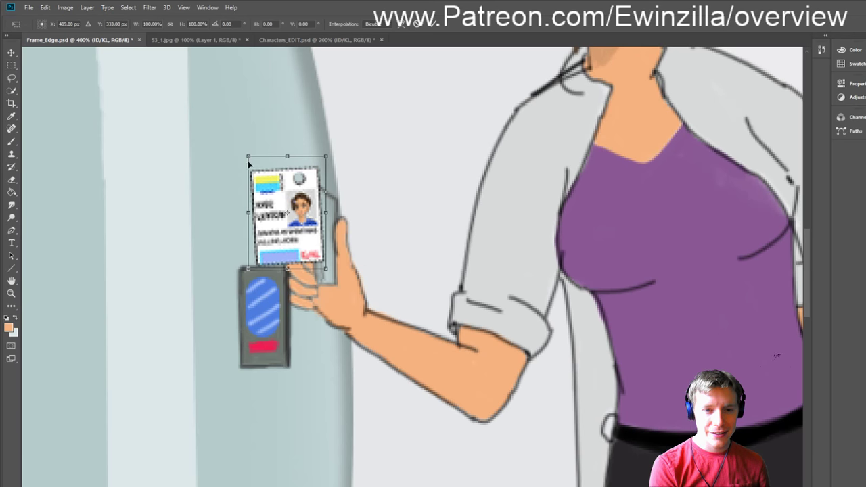
left_click_drag(249, 157, 248, 121)
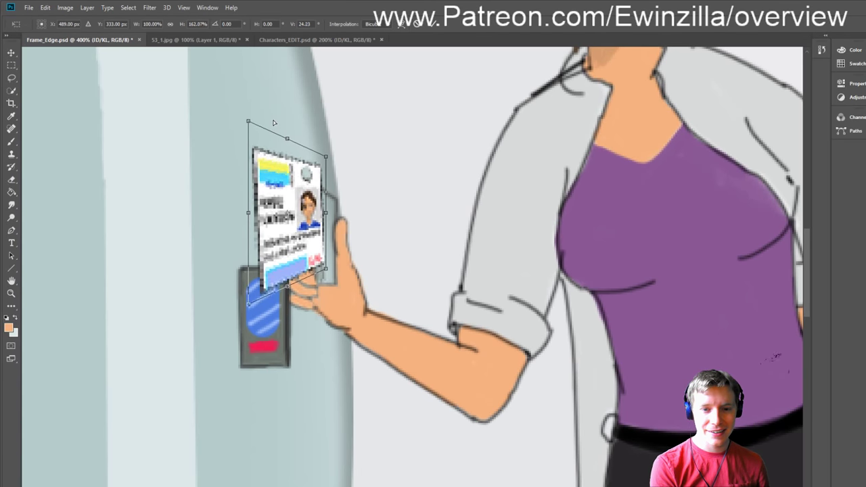
left_click_drag(250, 210, 250, 192)
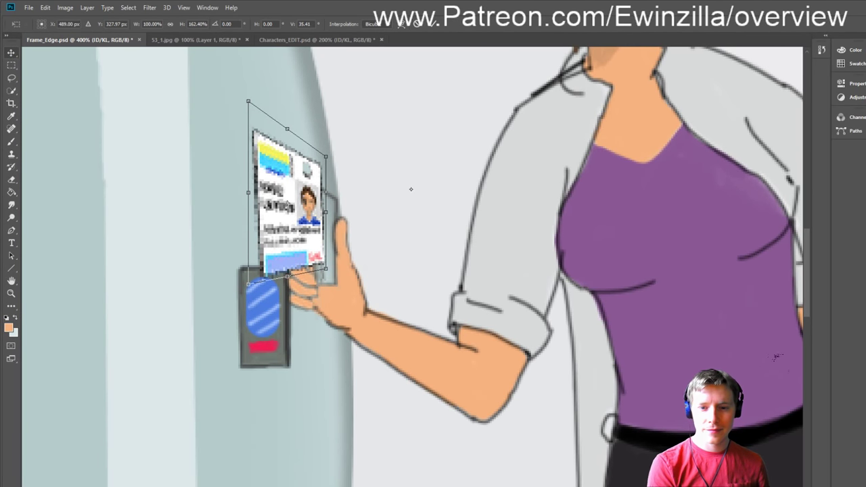
key("Return")
Step: Narrow the badge to about 42.5%, shrink it, tilt it about -9° and place it in the hand
left_click_drag(250, 200, 317, 205)
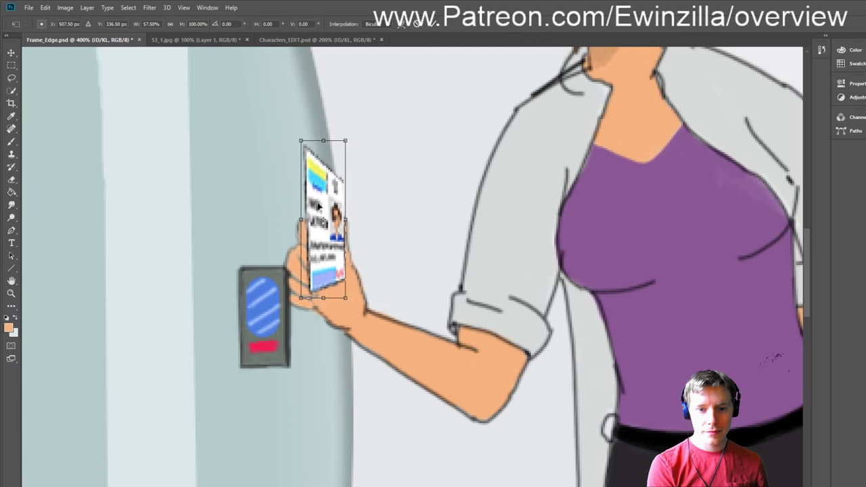
left_click_drag(346, 140, 336, 164)
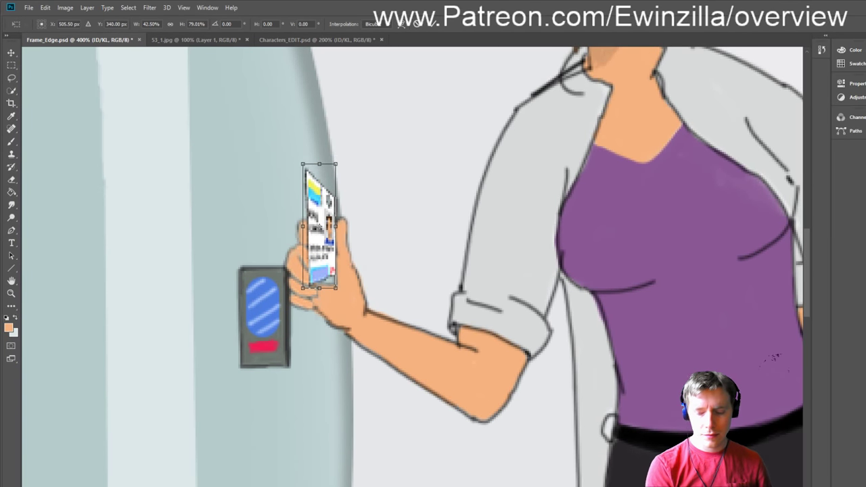
left_click_drag(354, 155, 344, 143)
mouse_move(317, 242)
left_mouse_down()
mouse_move(324, 241)
mouse_move(316, 243)
left_mouse_up()
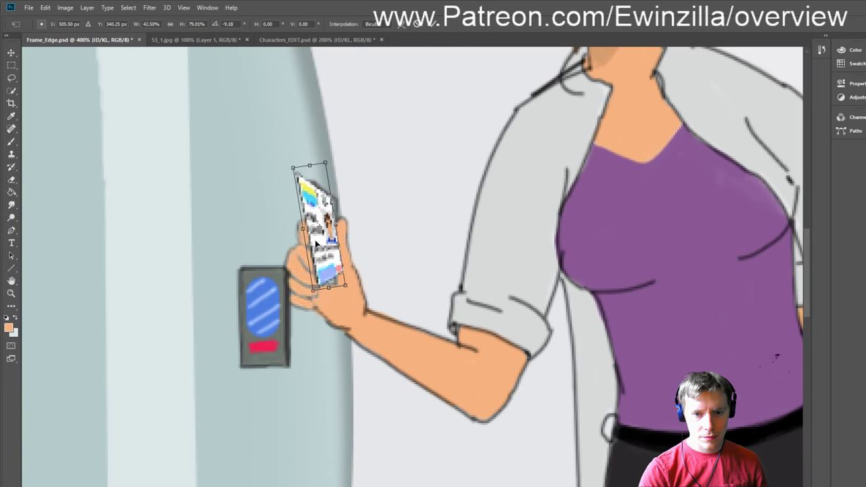
left_click(11, 79)
Step: Confirm the badge placement and erase the ID/KL card pixels covering the woman's thumb
key("Return")
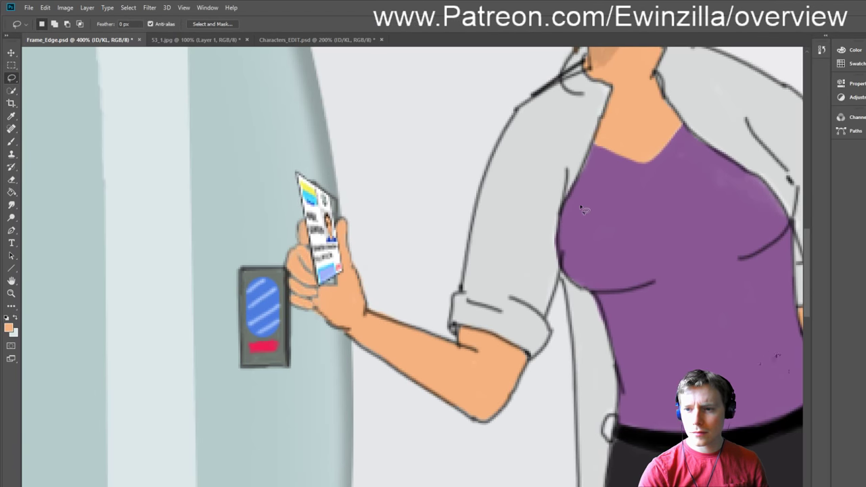
key("ctrl+e")
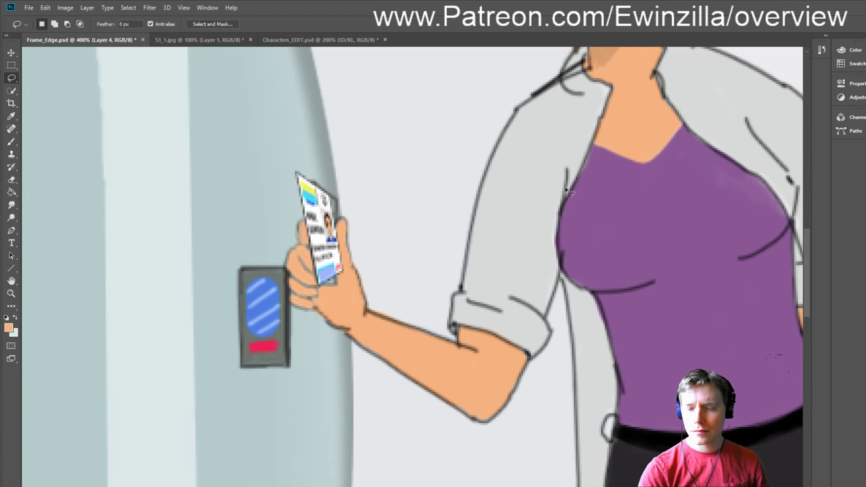
left_click(11, 180)
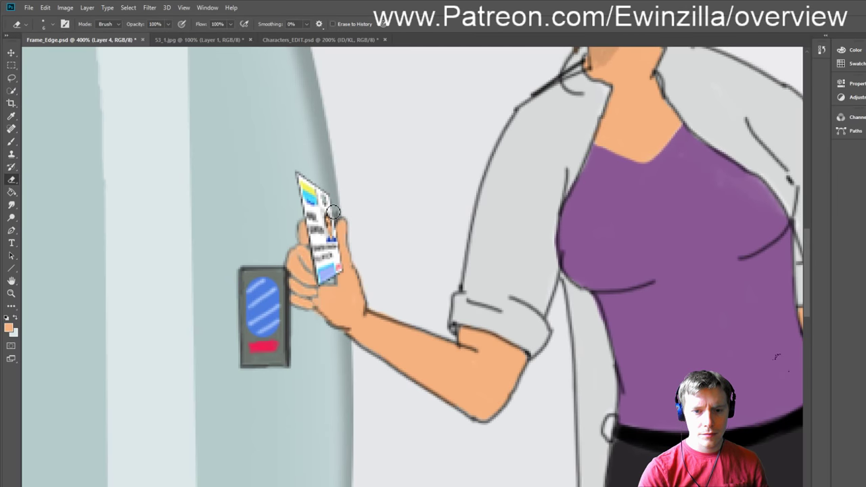
key("ctrl+z")
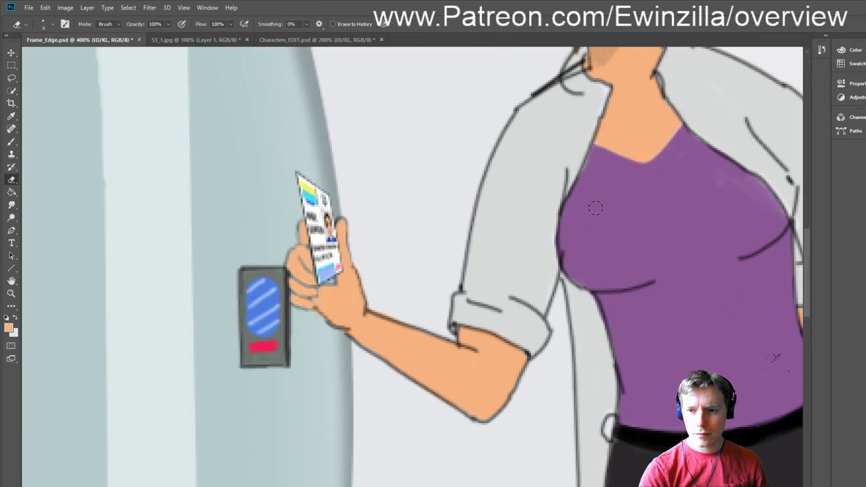
key("ctrl+z")
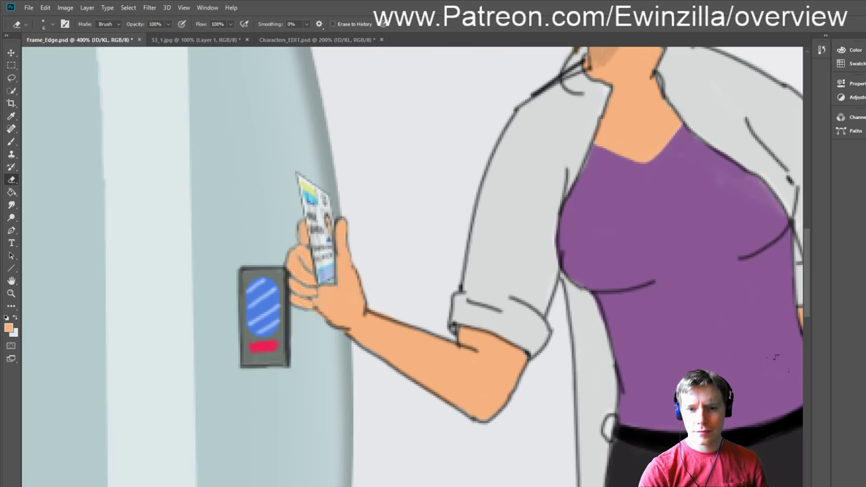
right_click(352, 305, "alt")
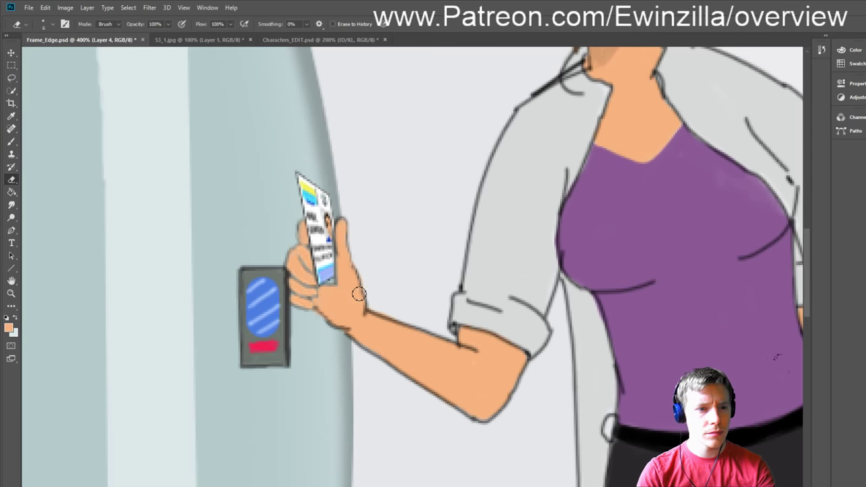
key("r")
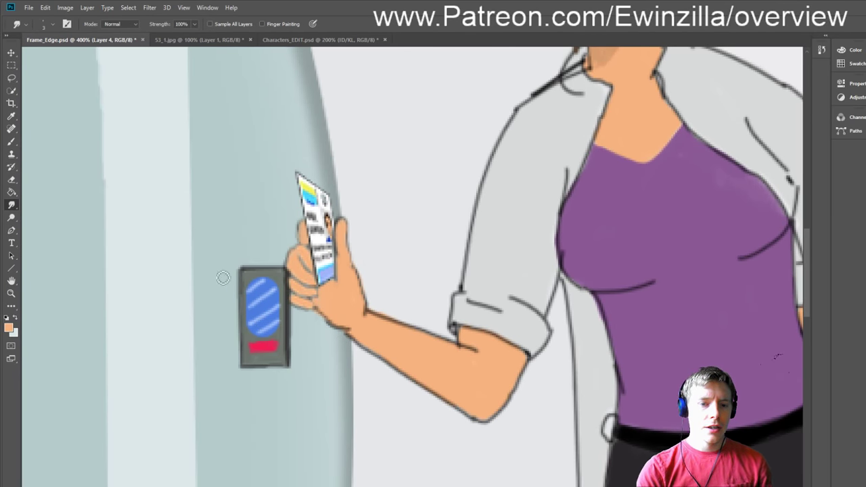
Step: Scale the ID badge down to about 82% and reposition it higher within the hand
key("v")
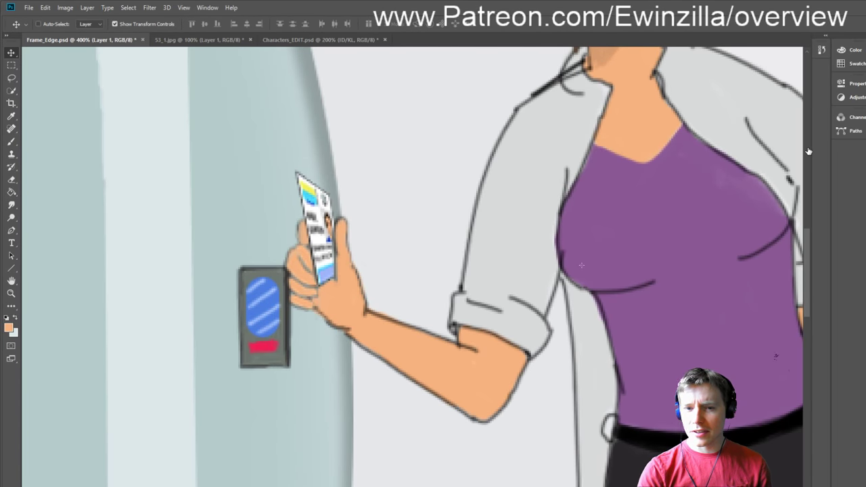
key("ctrl+t")
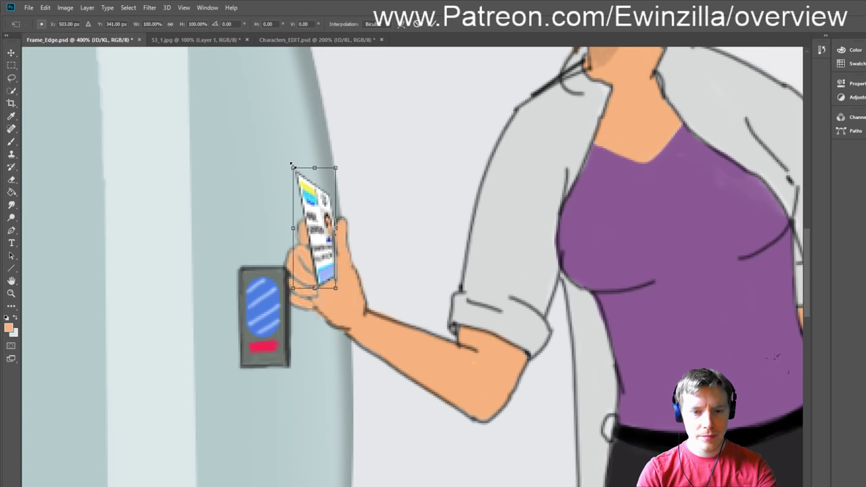
mouse_move(293, 165)
left_mouse_down()
mouse_move(308, 184)
mouse_move(302, 179)
left_mouse_up()
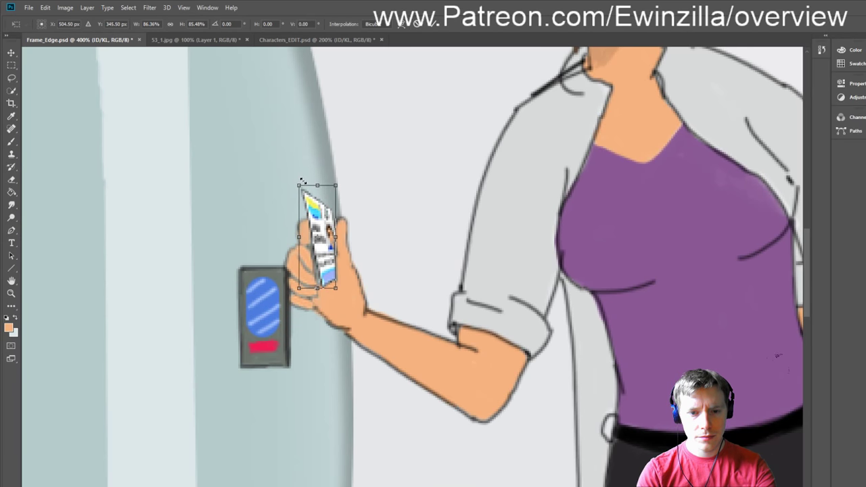
left_click_drag(324, 229, 320, 215)
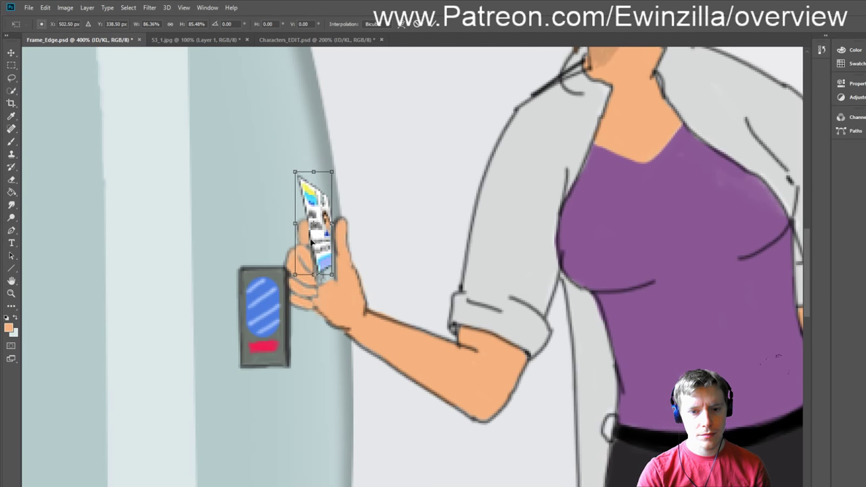
left_click(11, 65)
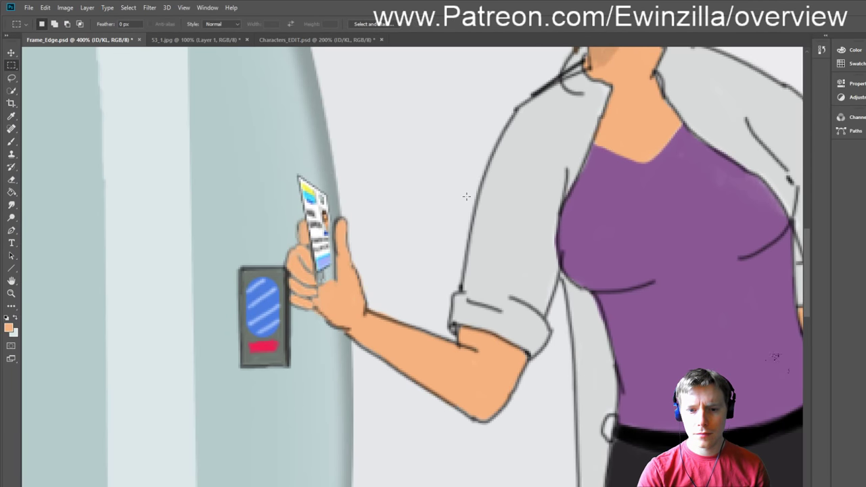
left_click(11, 54)
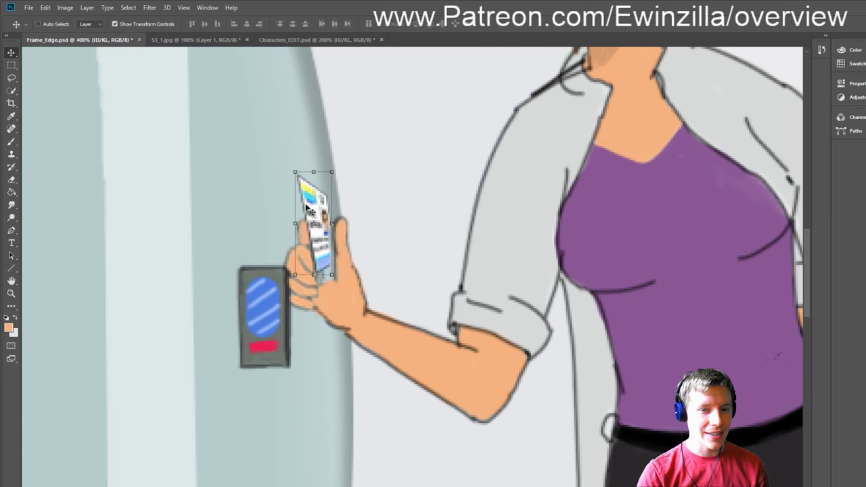
left_click_drag(318, 204, 320, 209)
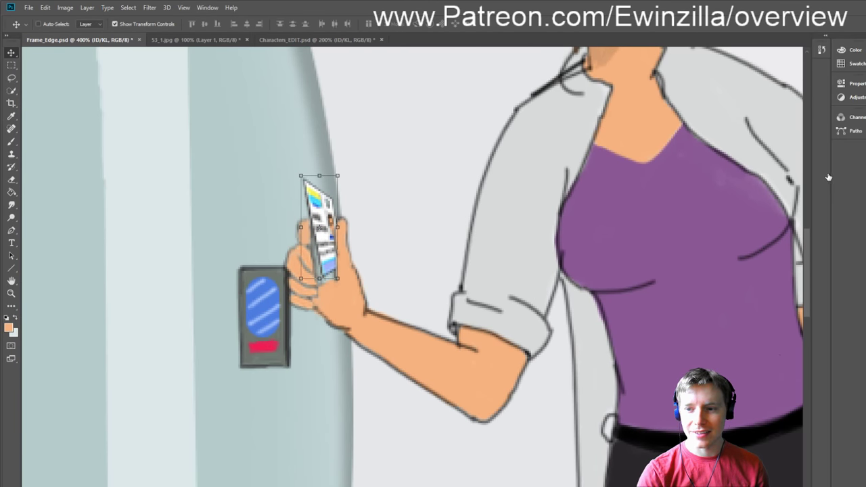
Step: Smudge the hand outline on Layer 4 so the fingers close around the badge
key("alt+[")
left_click(11, 205)
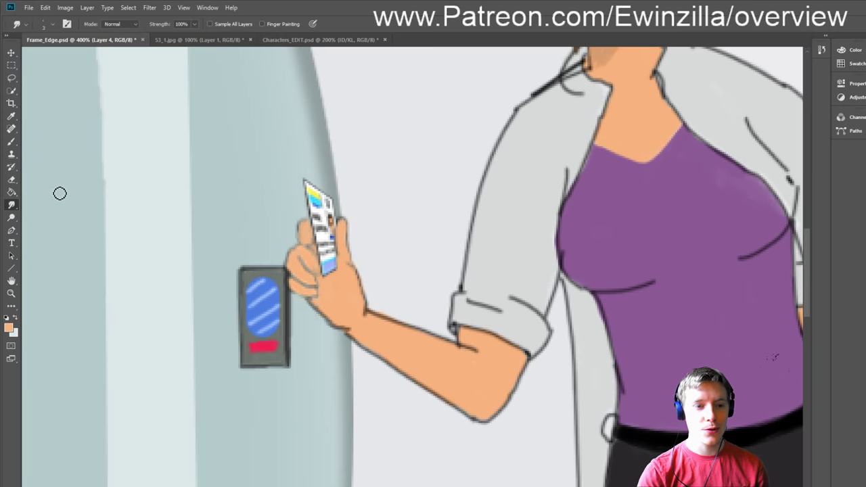
left_click(11, 294)
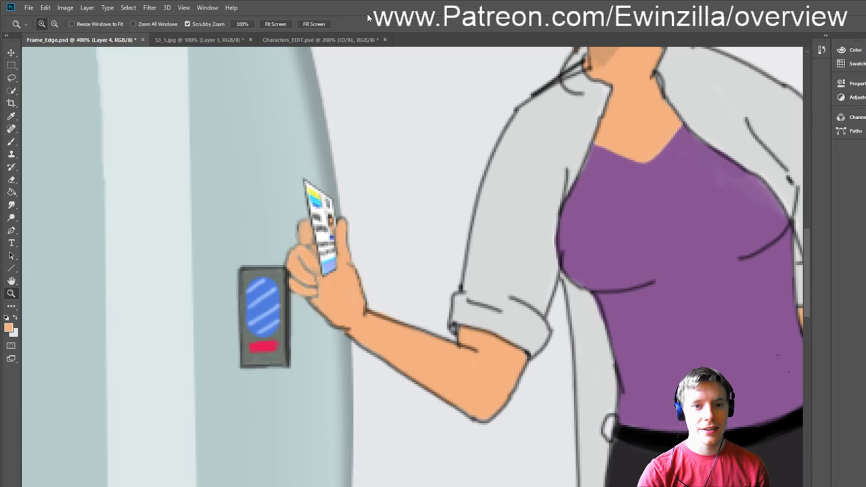
Step: Fit the Characters_EDIT.psd sheet on screen and zoom in on the ID card artwork
left_click(275, 25)
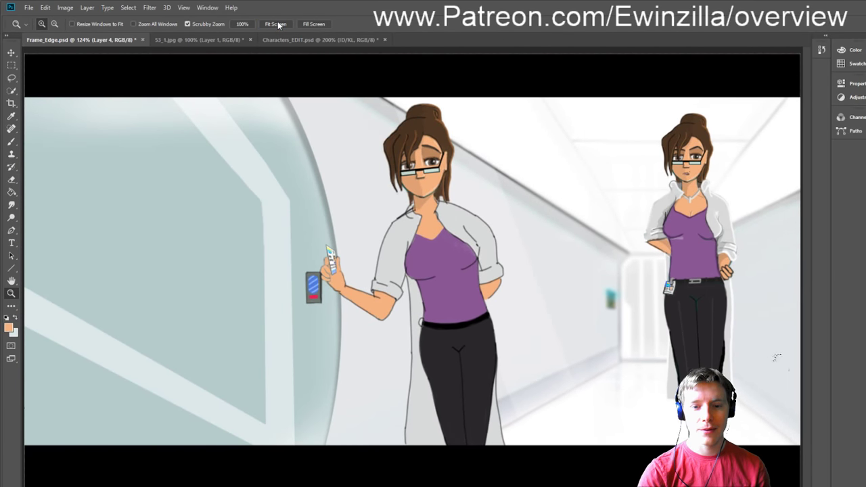
left_click(190, 40)
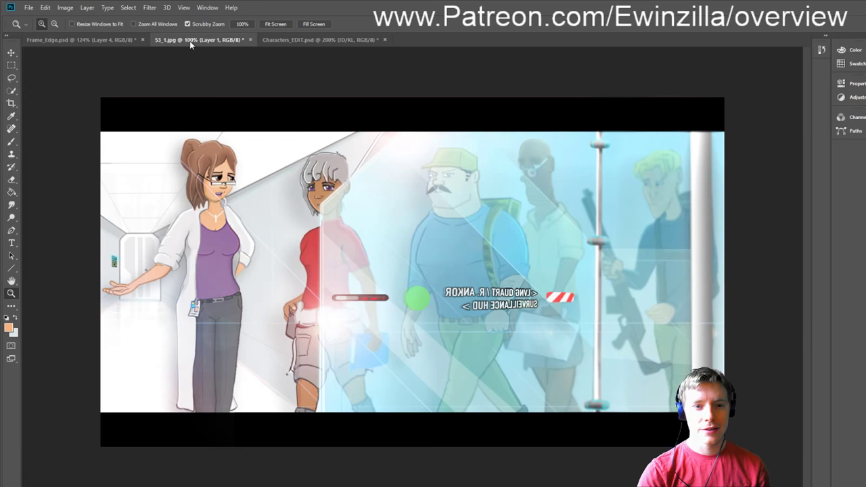
left_click(328, 41)
left_click(275, 24)
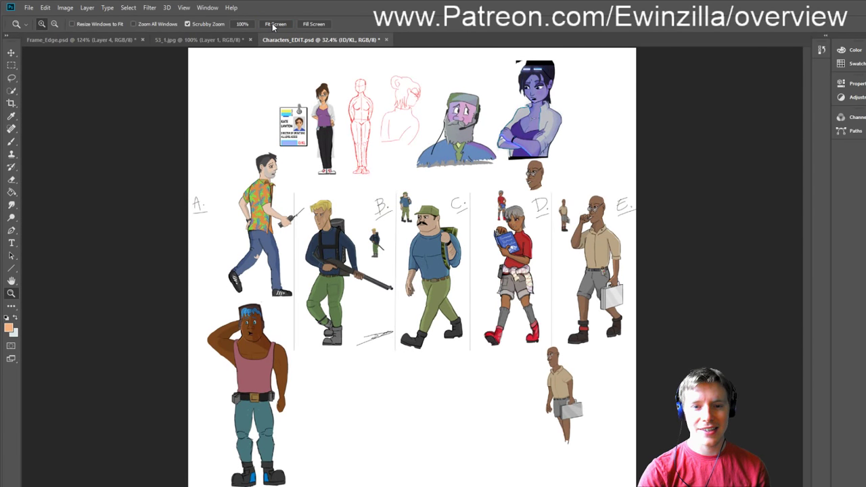
left_click(313, 100)
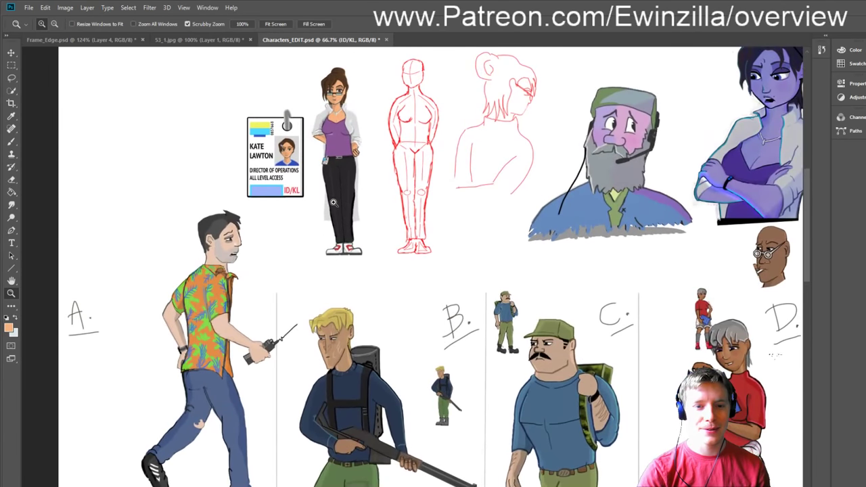
left_click(353, 129)
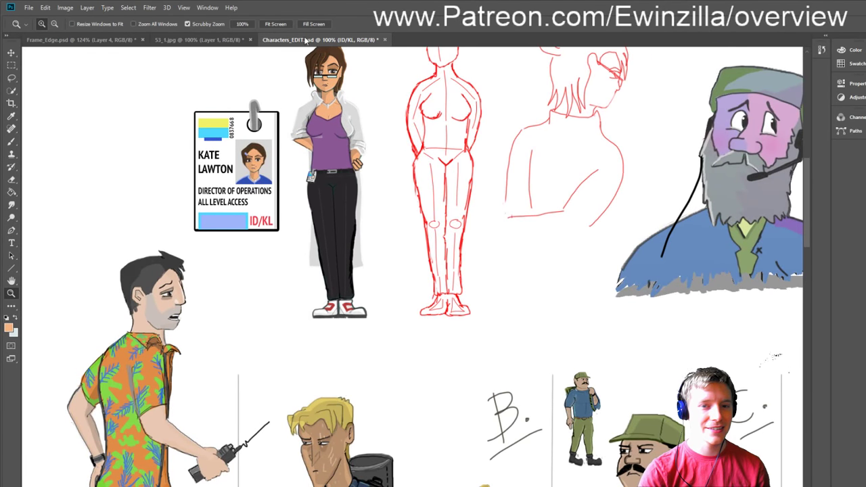
left_click(274, 24)
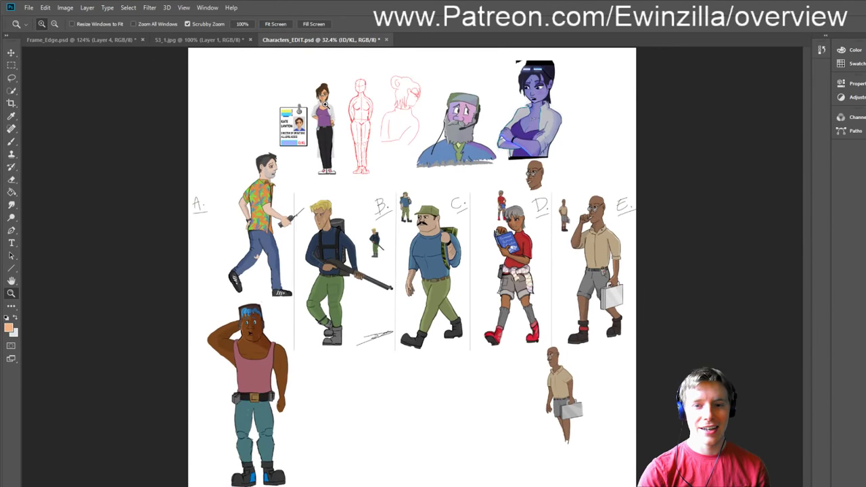
Step: Zoom in on the old man's head, pan around it, then fit the whole sheet
left_click(462, 130)
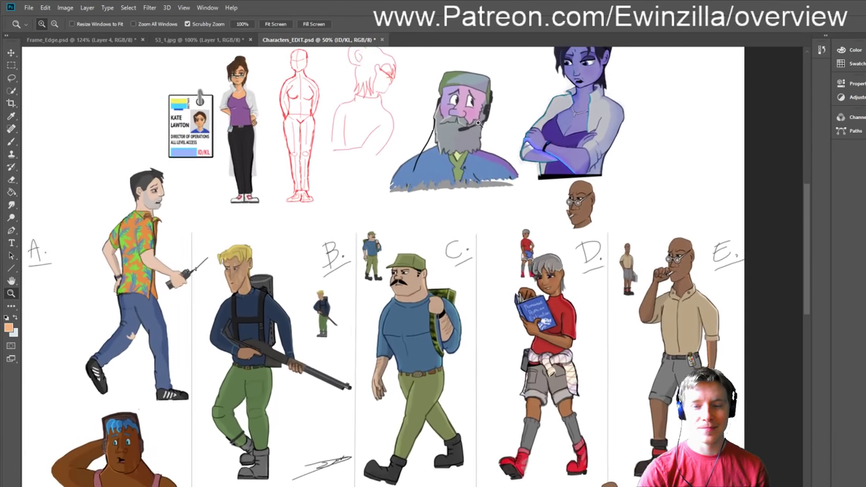
left_click(498, 153)
scroll(498, 152, "up", 1)
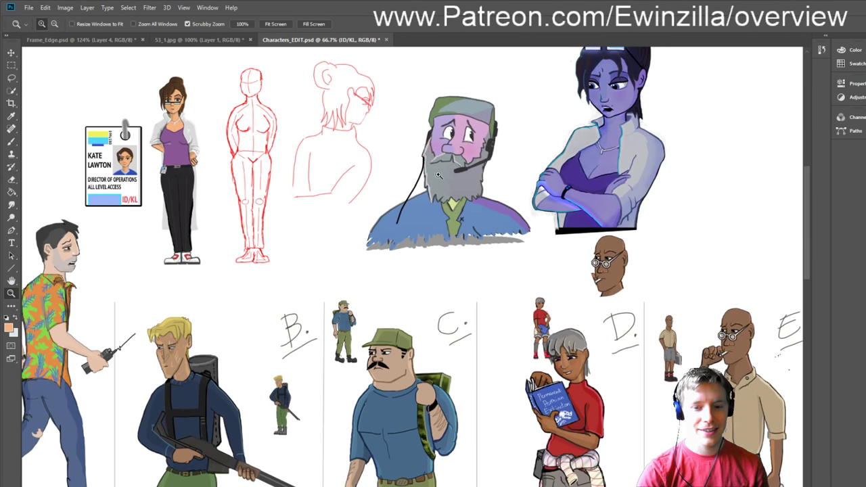
scroll(438, 176, "down", 5)
scroll(438, 178, "down", 2)
scroll(436, 192, "up", 1)
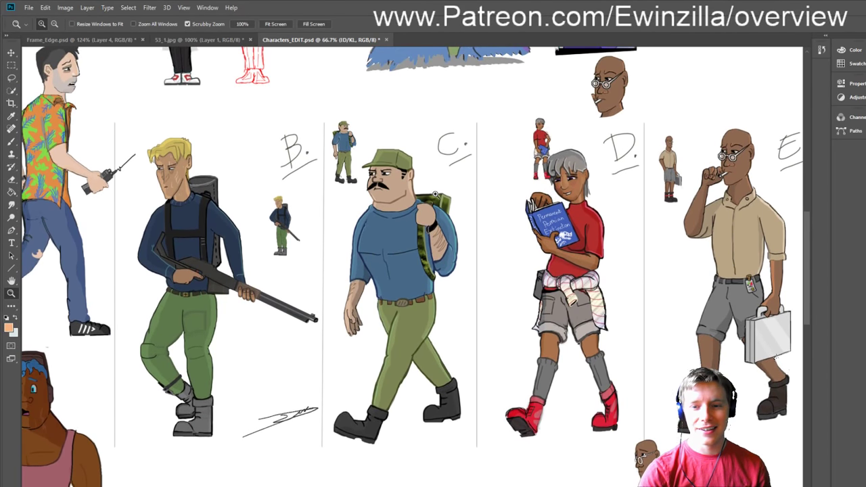
scroll(434, 195, "down", 1)
scroll(556, 398, "right", 3)
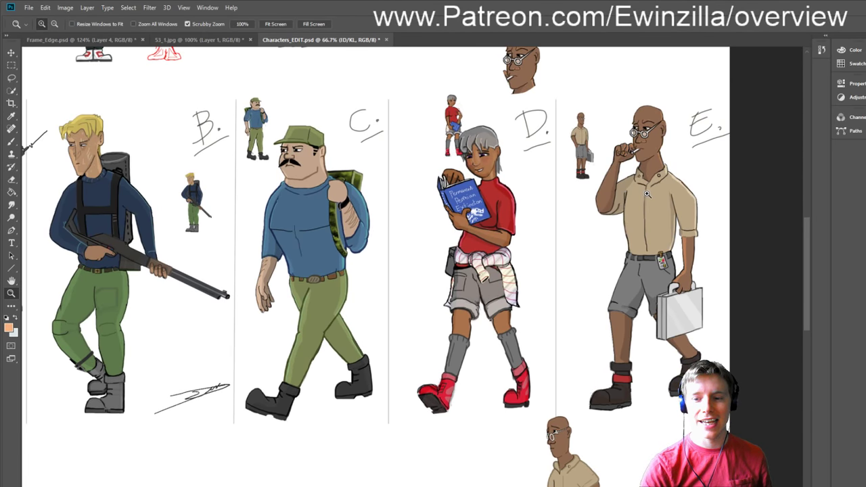
left_click(275, 23)
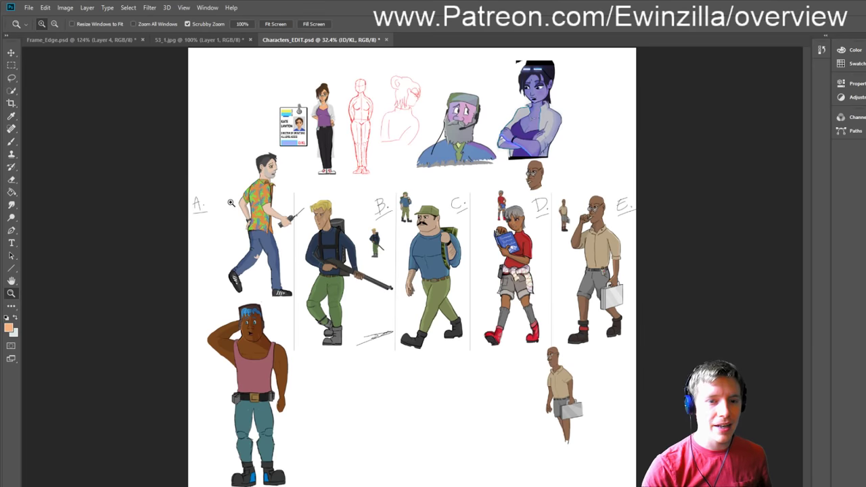
Step: Inspect the lineup, tank-top and B. characters up close, then return to Frame_Edge.psd
left_click(233, 179)
double_click(233, 179)
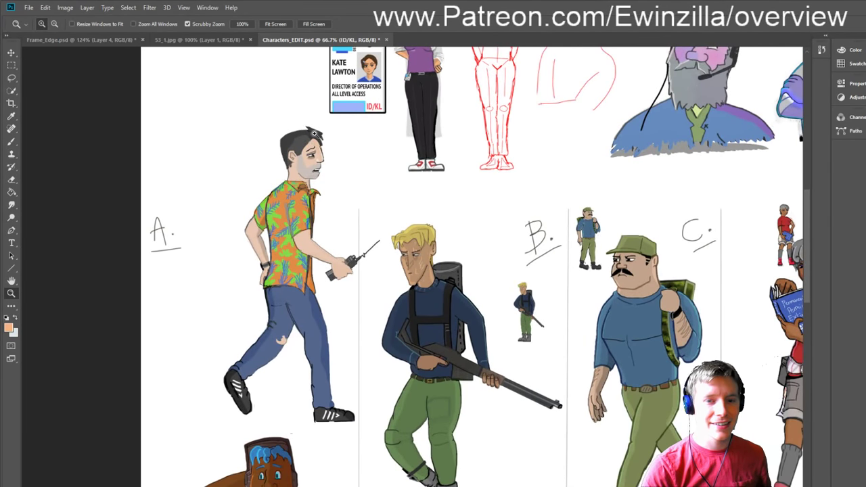
left_click(275, 24)
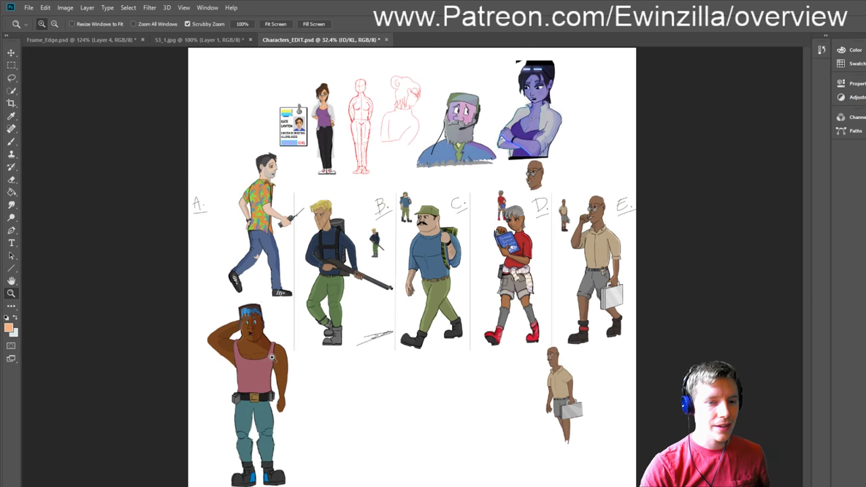
left_click_drag(254, 352, 251, 340)
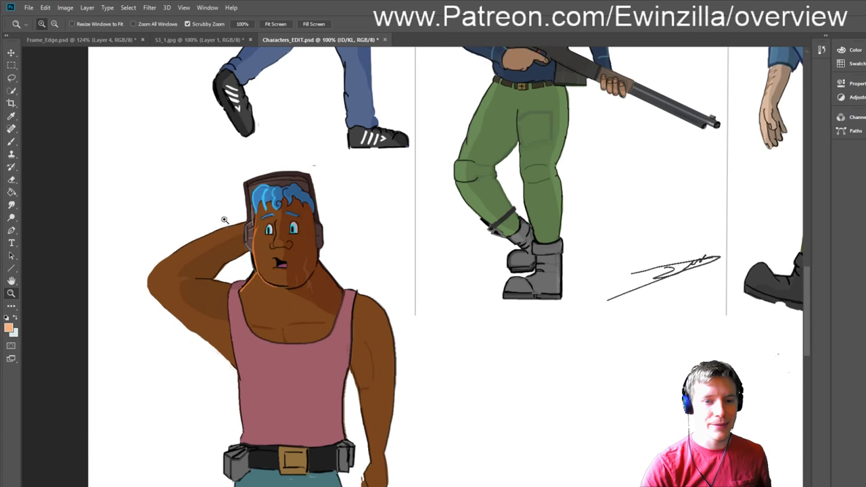
left_click(276, 24)
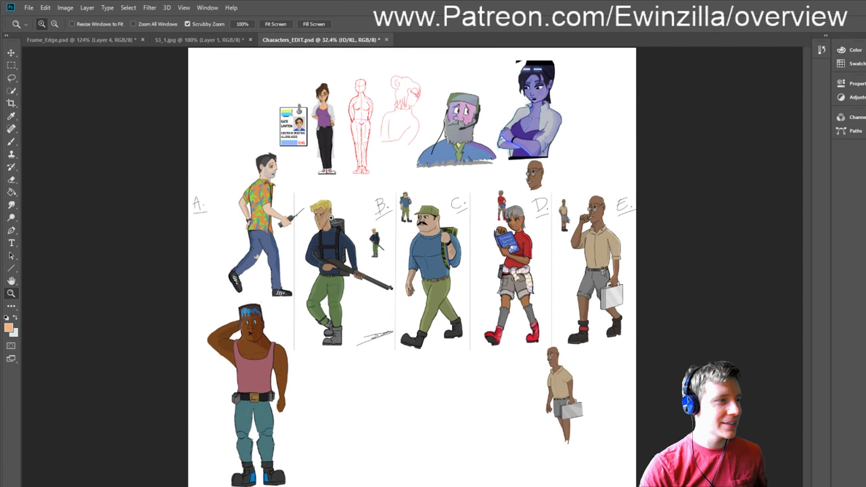
left_click(388, 222)
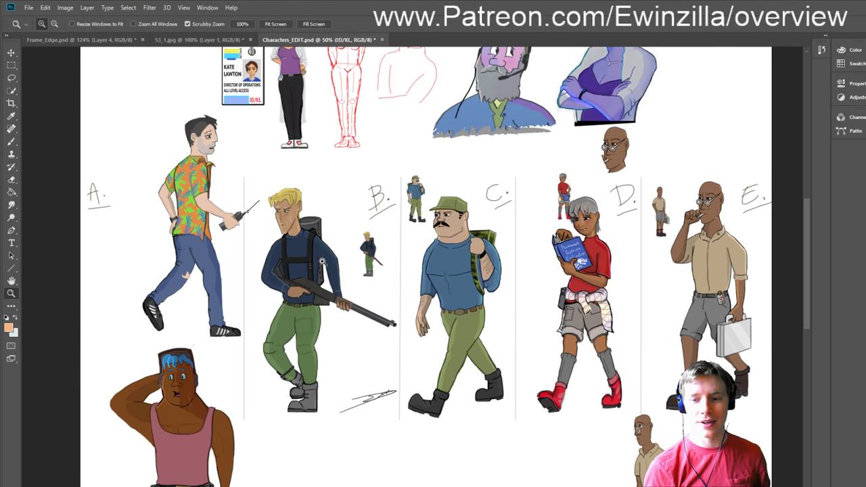
left_click(276, 24)
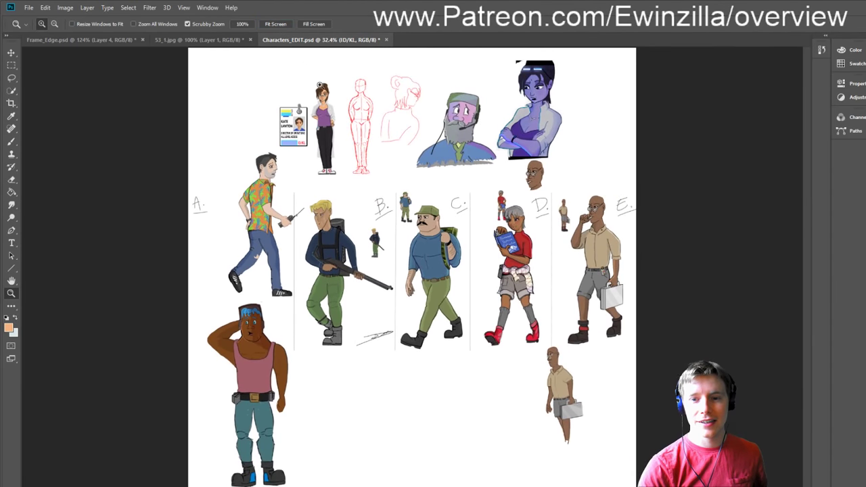
left_click(122, 41)
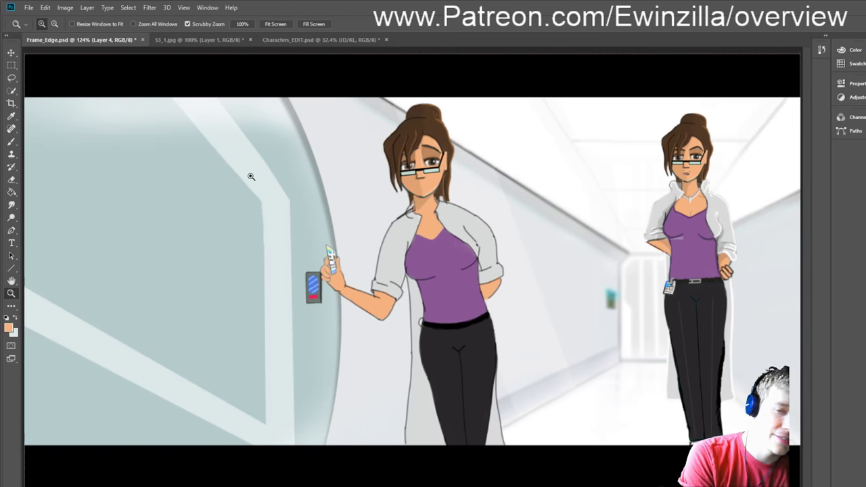
Step: Zoom the Frame_Edge.psd view from 124% to 200% on the foreground woman
key("alt")
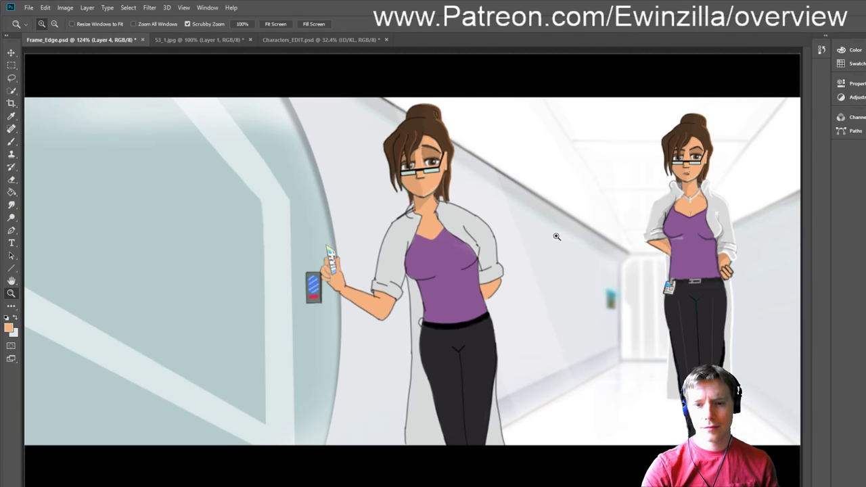
left_click(494, 221)
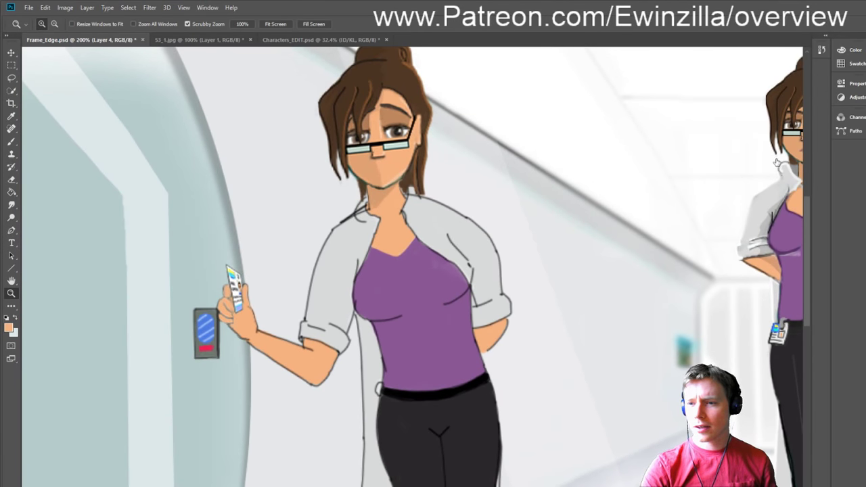
Step: Zoom to 300% on the hand and sample the dark brown line colour for the Brush
left_click(245, 324)
key("i")
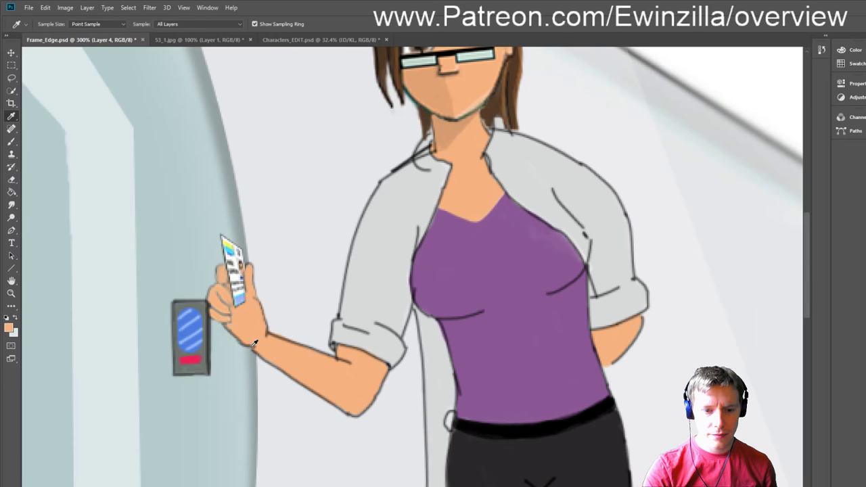
left_click(409, 217)
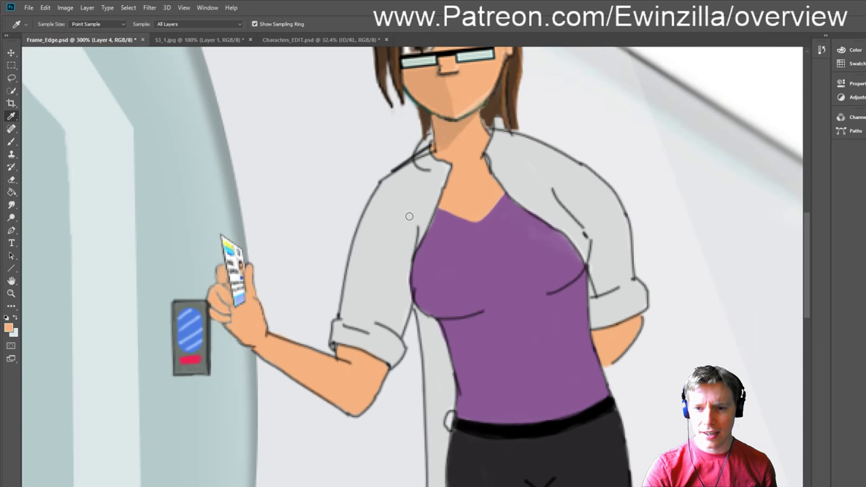
key("b")
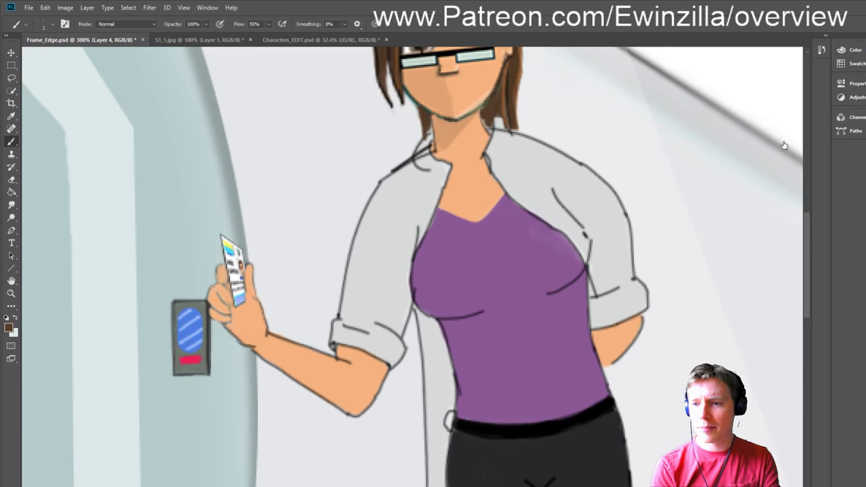
Step: Cycle through Layer 4, Background and ID/KL, leaving ID/KL as the active layer
key("ctrl+comma")
key("ctrl+comma")
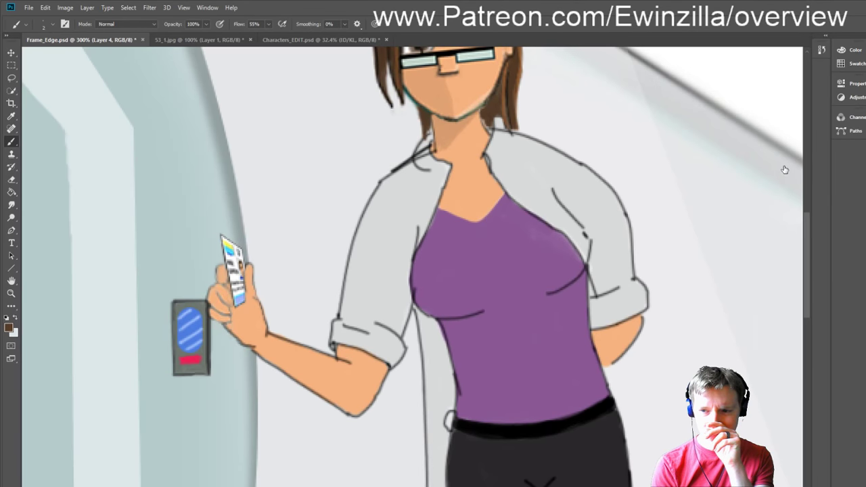
key("alt+bracketright")
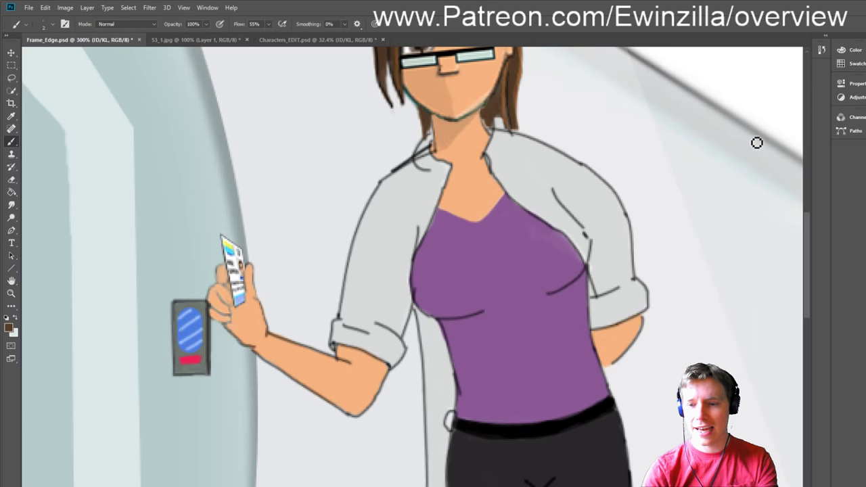
key("alt+bracketleft")
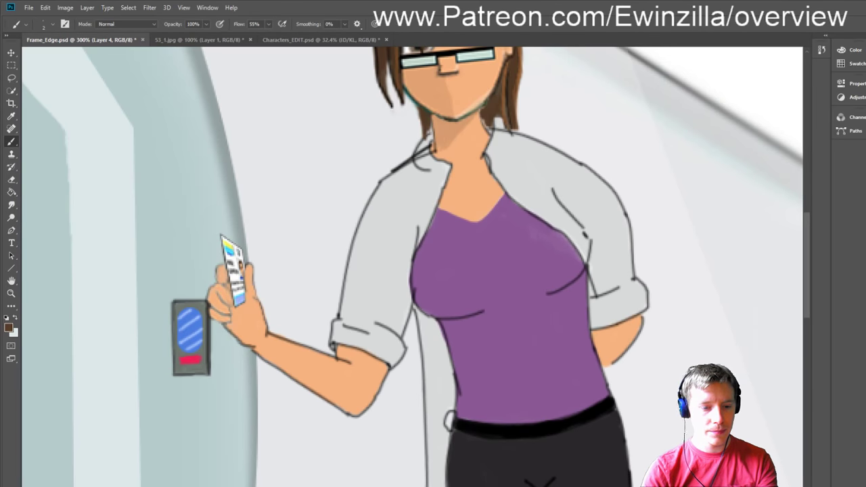
key("alt+bracketleft")
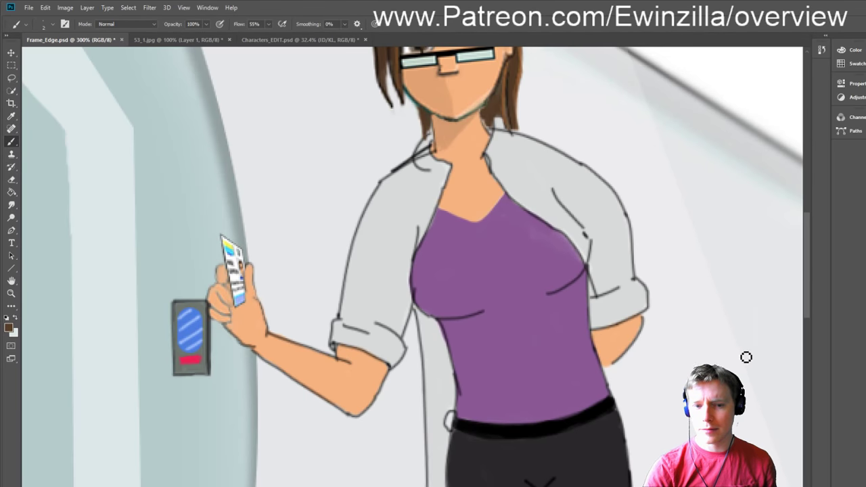
key("alt+bracketright")
key("ctrl+comma")
key("ctrl+comma")
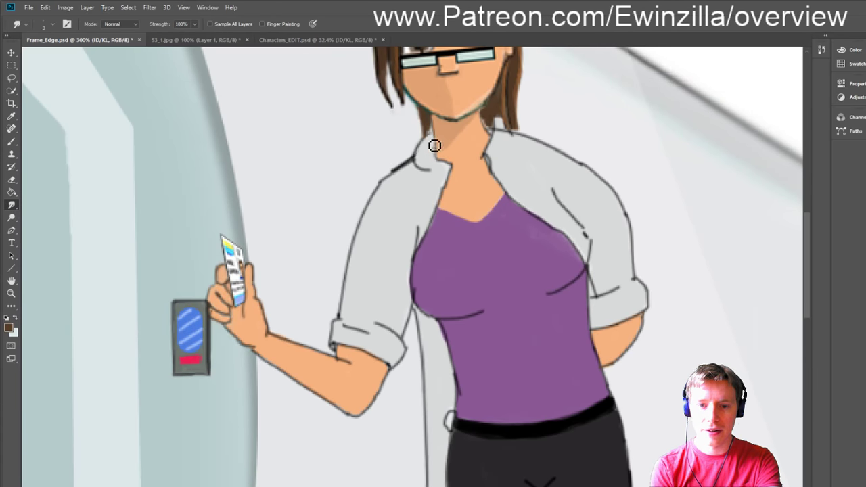
Step: Smudge the collar, shoulder, right sleeve and cuff lines, blending the collar edge into the hair
mouse_move(435, 145)
left_mouse_down()
mouse_move(403, 180)
mouse_move(391, 178)
mouse_move(410, 165)
mouse_move(389, 177)
mouse_move(422, 163)
mouse_move(436, 185)
mouse_move(425, 166)
mouse_move(437, 185)
mouse_move(450, 171)
mouse_move(443, 163)
mouse_move(454, 169)
mouse_move(434, 151)
mouse_move(460, 179)
mouse_move(447, 196)
mouse_move(461, 176)
mouse_move(457, 199)
mouse_move(457, 184)
mouse_move(430, 206)
mouse_move(434, 225)
mouse_move(446, 221)
mouse_move(423, 249)
mouse_move(431, 298)
mouse_move(443, 291)
mouse_move(427, 243)
mouse_move(485, 291)
mouse_move(433, 283)
mouse_move(418, 265)
mouse_move(462, 291)
left_mouse_up()
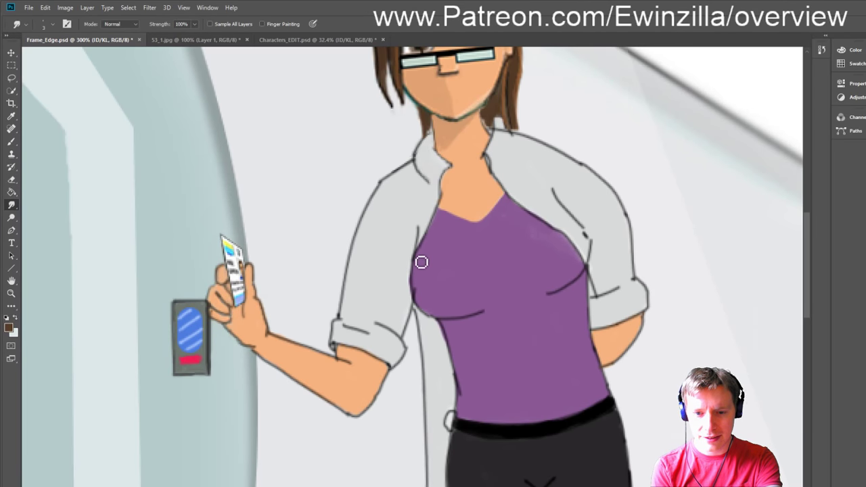
mouse_move(422, 262)
left_mouse_down()
mouse_move(428, 321)
mouse_move(424, 305)
left_mouse_up()
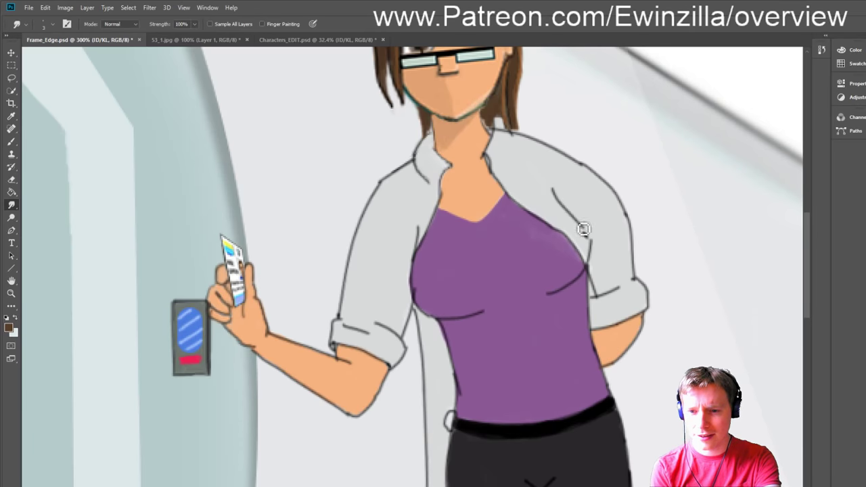
mouse_move(584, 229)
left_mouse_down()
mouse_move(597, 259)
mouse_move(586, 234)
mouse_move(595, 251)
mouse_move(598, 242)
mouse_move(597, 258)
mouse_move(569, 291)
mouse_move(585, 279)
mouse_move(547, 279)
mouse_move(588, 279)
mouse_move(549, 285)
mouse_move(558, 293)
mouse_move(543, 288)
mouse_move(580, 287)
mouse_move(551, 296)
left_mouse_up()
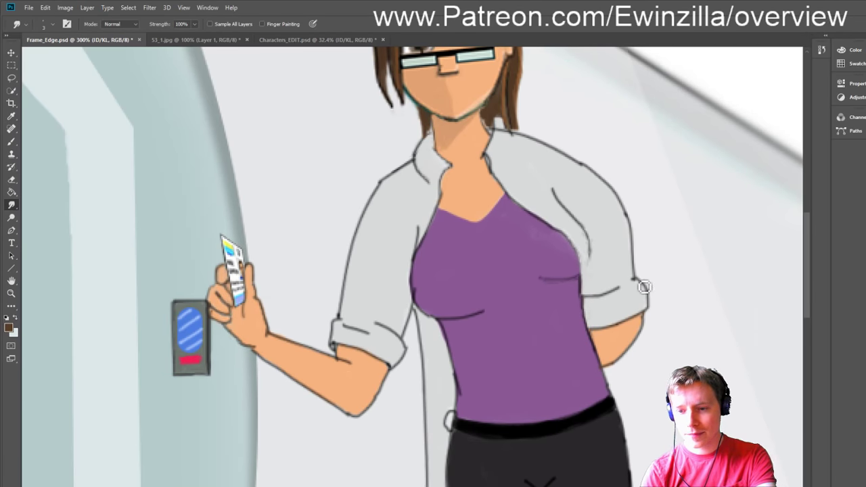
mouse_move(644, 287)
left_mouse_down()
mouse_move(653, 291)
mouse_move(644, 286)
mouse_move(656, 318)
mouse_move(654, 288)
mouse_move(654, 321)
left_mouse_up()
left_click_drag(644, 287, 654, 302)
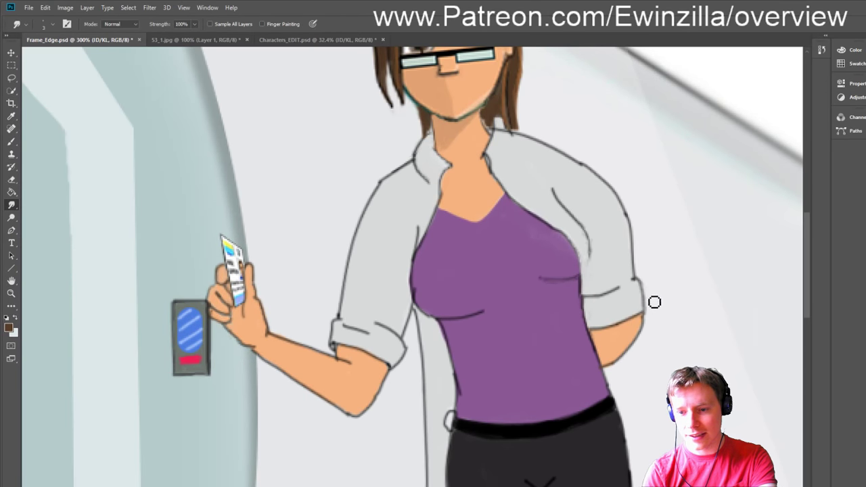
left_click_drag(648, 272, 655, 314)
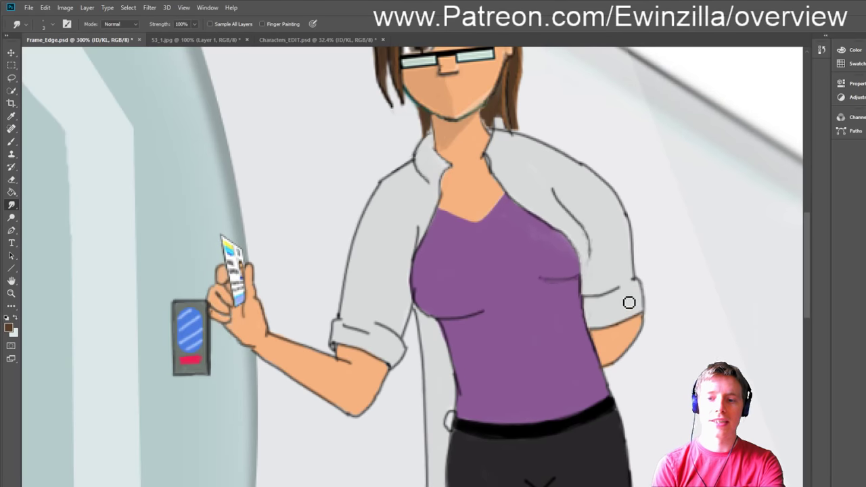
mouse_move(506, 132)
left_mouse_down()
mouse_move(499, 135)
mouse_move(499, 123)
mouse_move(497, 137)
mouse_move(508, 122)
mouse_move(499, 119)
mouse_move(512, 135)
mouse_move(506, 160)
mouse_move(490, 174)
mouse_move(485, 167)
mouse_move(504, 199)
left_mouse_up()
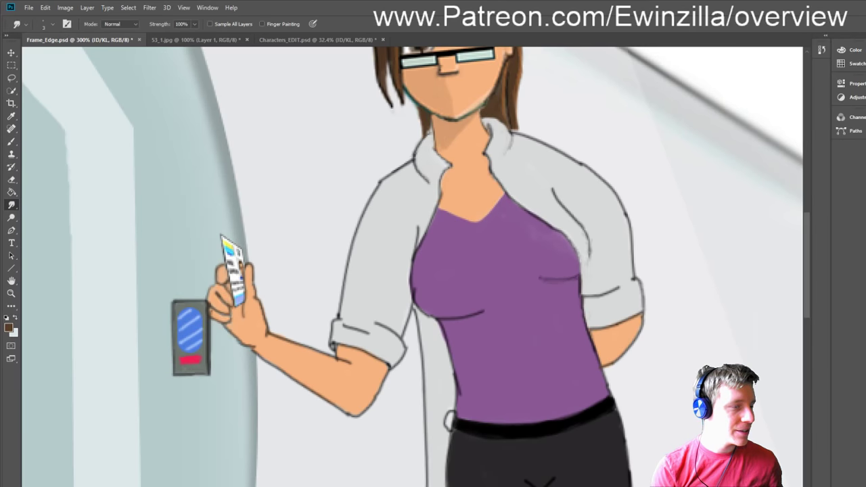
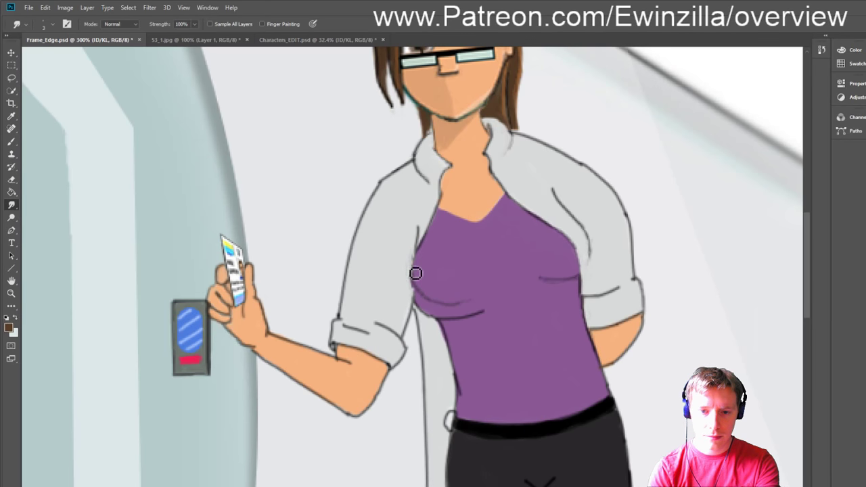
Step: Smudge the purple shirt's left edge beside the chest, then fit the scene on screen
mouse_move(416, 273)
left_mouse_down()
mouse_move(419, 247)
mouse_move(410, 300)
mouse_move(416, 248)
mouse_move(415, 278)
mouse_move(426, 259)
mouse_move(429, 284)
mouse_move(422, 253)
mouse_move(420, 292)
mouse_move(423, 255)
left_mouse_up()
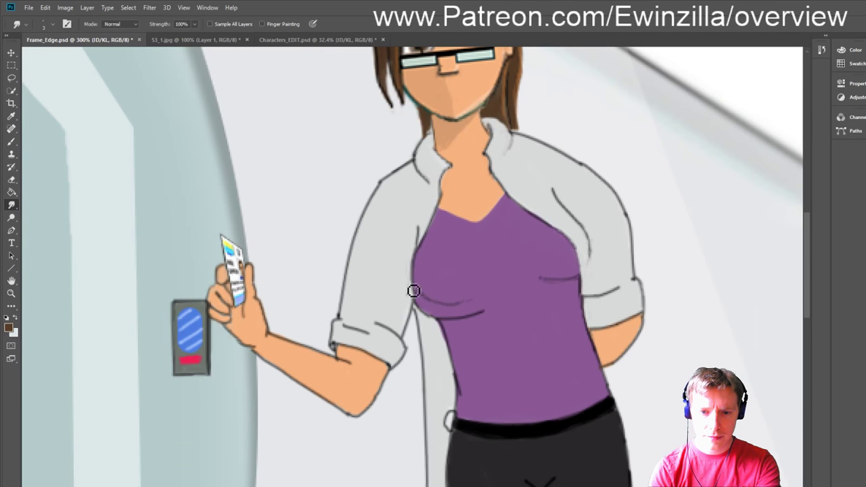
mouse_move(414, 290)
left_mouse_down()
mouse_move(444, 336)
mouse_move(431, 307)
mouse_move(455, 332)
mouse_move(472, 324)
mouse_move(458, 318)
mouse_move(469, 324)
mouse_move(490, 310)
mouse_move(476, 324)
mouse_move(446, 320)
left_mouse_up()
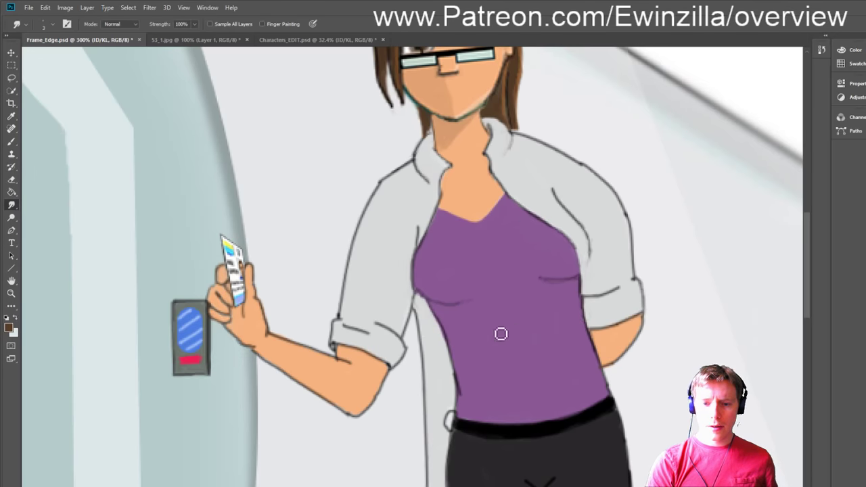
left_click(11, 293)
left_click(275, 23)
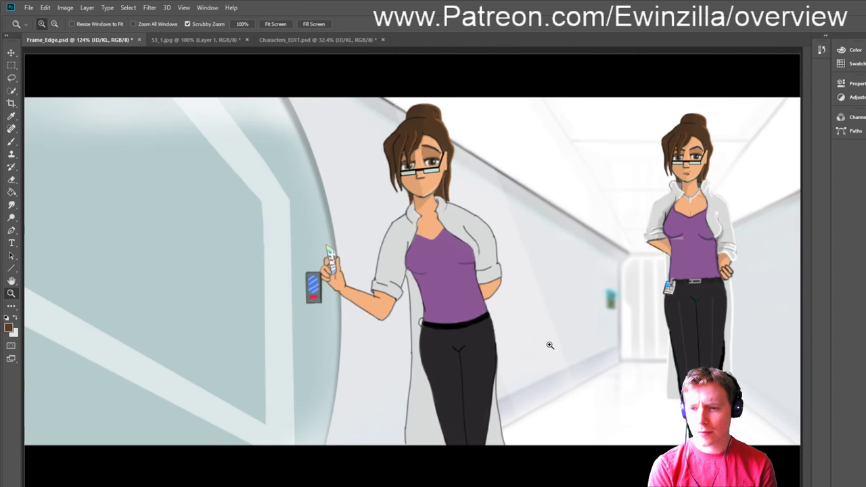
Step: Zoom in on the two figures and sample the trousers' black as the paint colour
left_click_drag(555, 351, 565, 362)
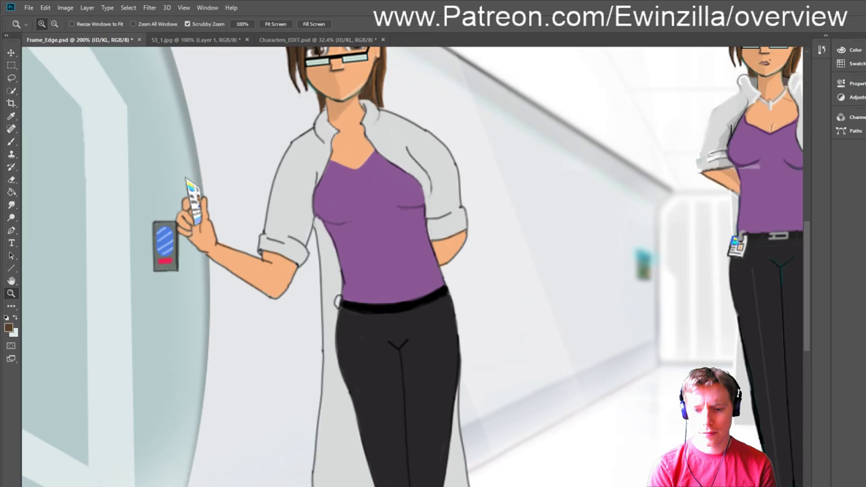
scroll(413, 267, "right", 3)
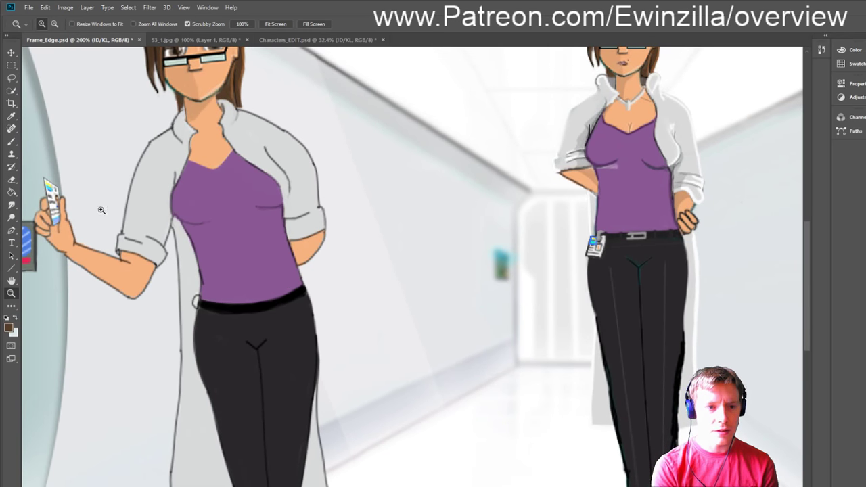
left_click(12, 116)
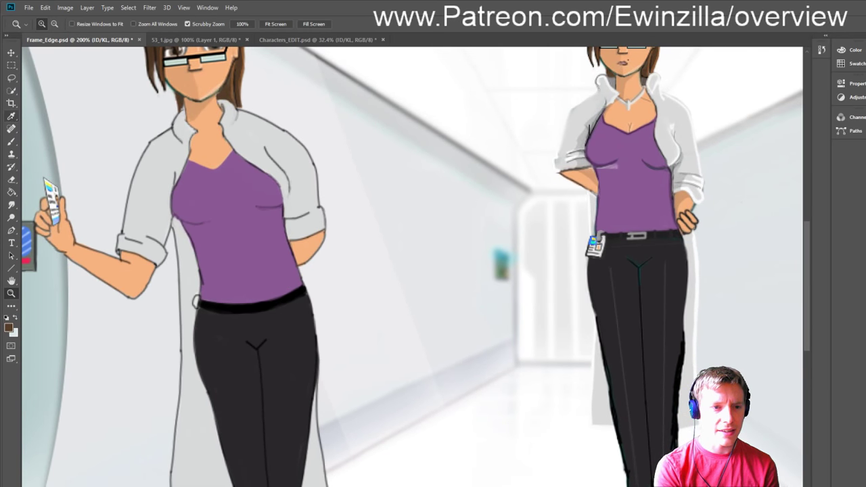
left_click(620, 308)
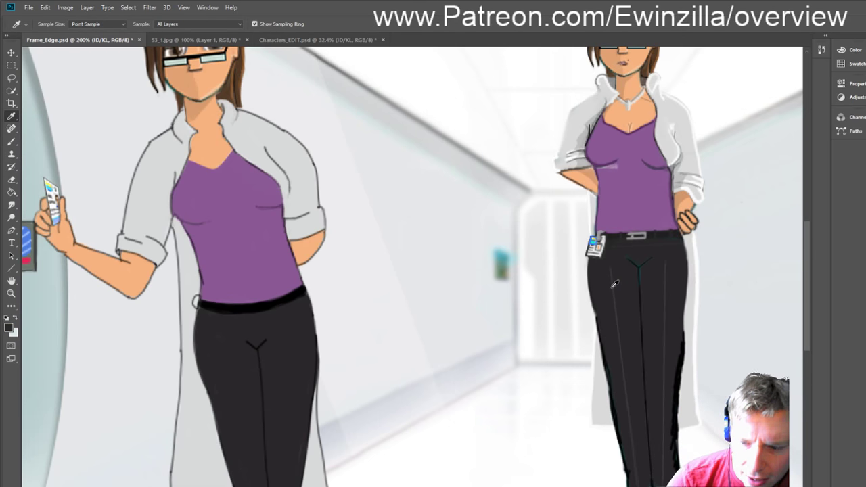
left_click(615, 280)
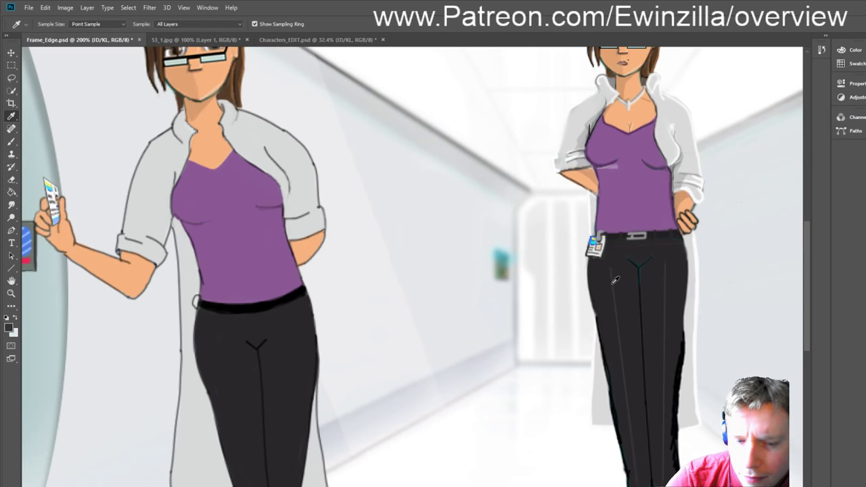
Step: Draw a 2 px straight black crease line down the front woman's left trouser leg
left_click(10, 270)
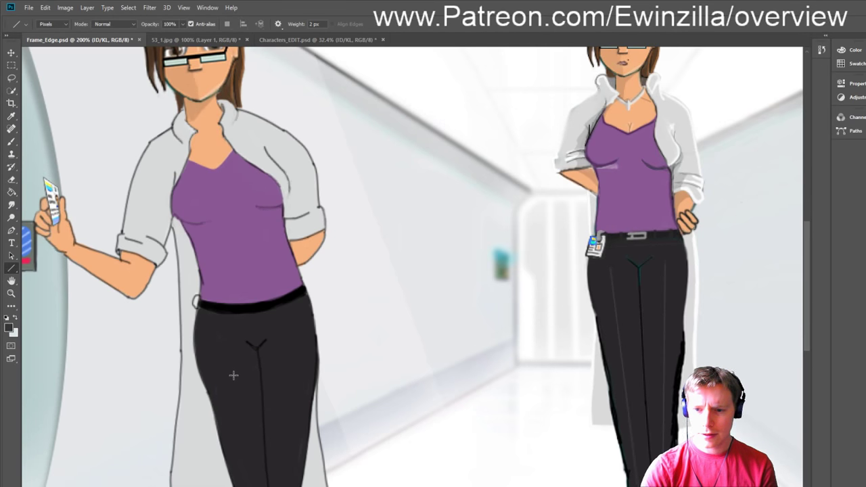
left_click_drag(226, 350, 257, 427)
left_click_drag(286, 235, 281, 474)
scroll(314, 461, "up", 3)
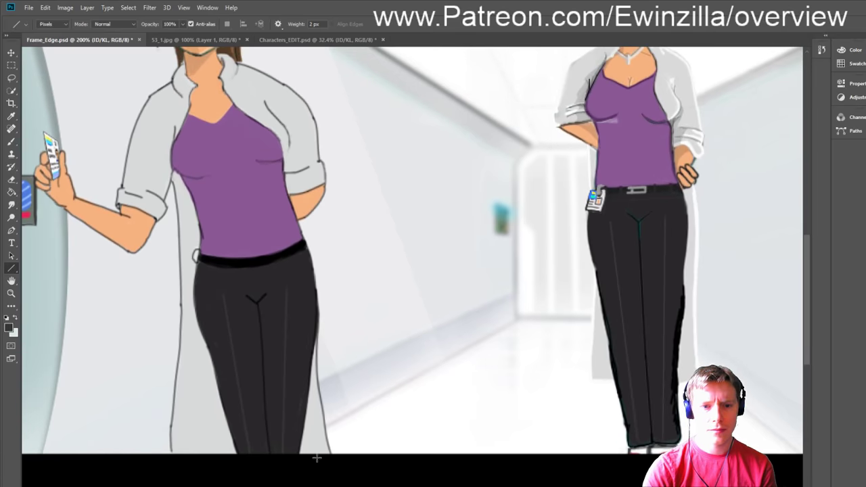
key("i")
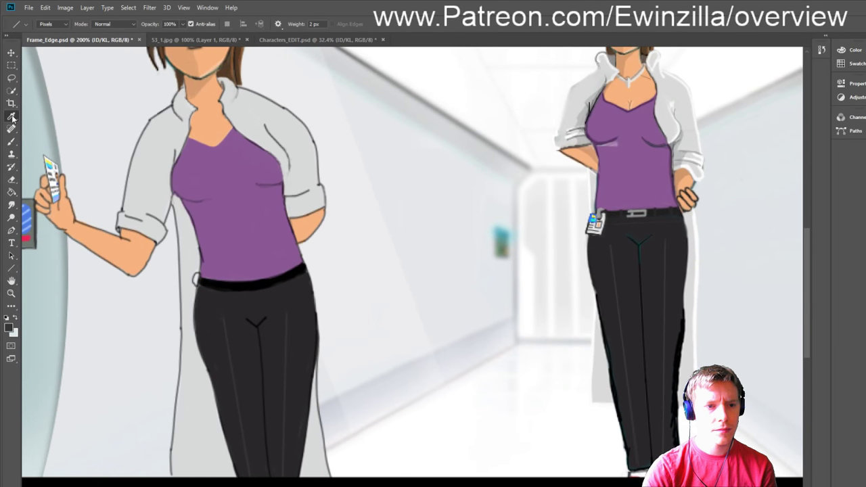
left_click_drag(630, 212, 635, 211)
left_click(11, 293)
Step: Zoom to 400% on the belt and paint a small grey rectangular buckle
left_click(256, 291)
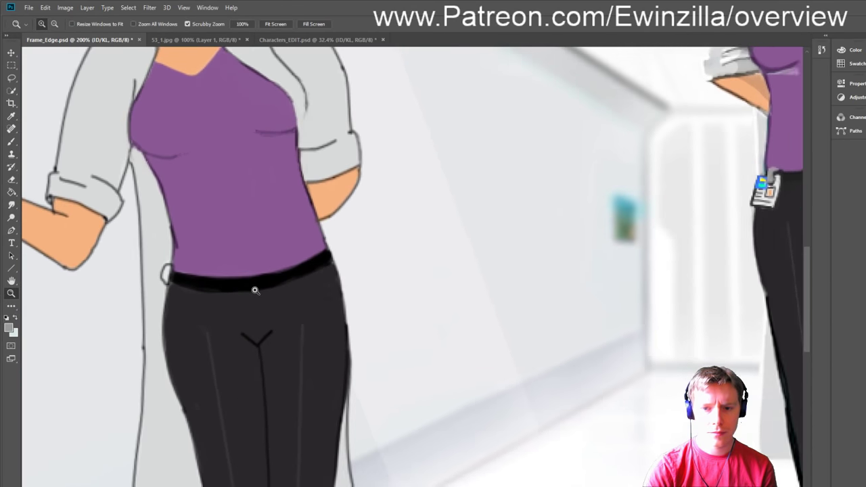
left_click(12, 142)
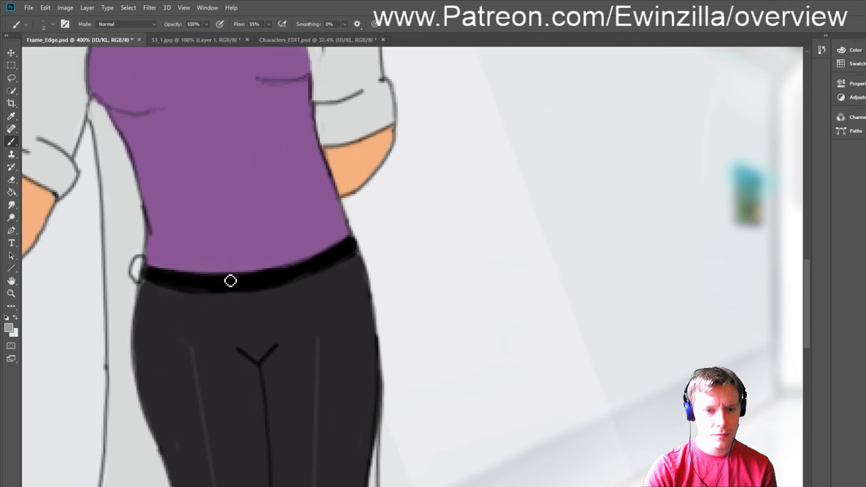
mouse_move(222, 279)
left_mouse_down()
mouse_move(265, 279)
mouse_move(230, 278)
left_mouse_up()
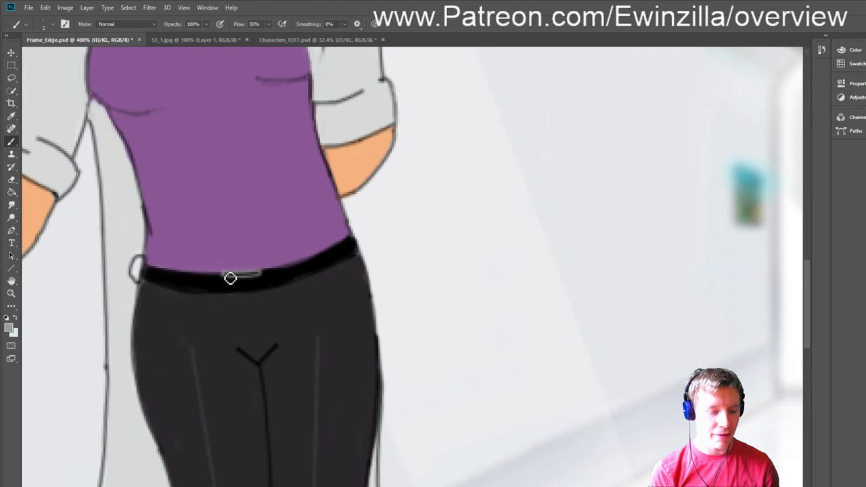
key("ctrl+z")
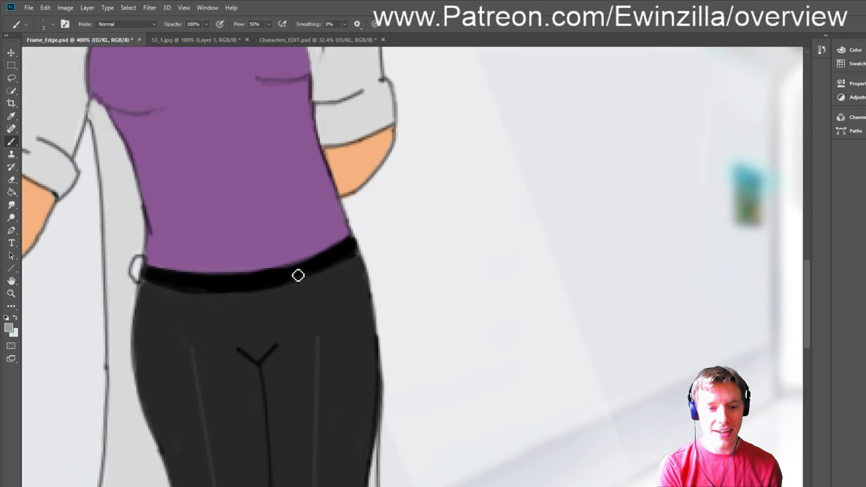
mouse_move(232, 281)
left_mouse_down()
mouse_move(265, 276)
mouse_move(225, 281)
mouse_move(265, 278)
mouse_move(270, 286)
mouse_move(269, 294)
mouse_move(235, 300)
mouse_move(270, 295)
mouse_move(226, 300)
mouse_move(268, 292)
mouse_move(265, 280)
mouse_move(268, 292)
mouse_move(267, 277)
mouse_move(269, 294)
mouse_move(261, 278)
mouse_move(236, 285)
left_mouse_up()
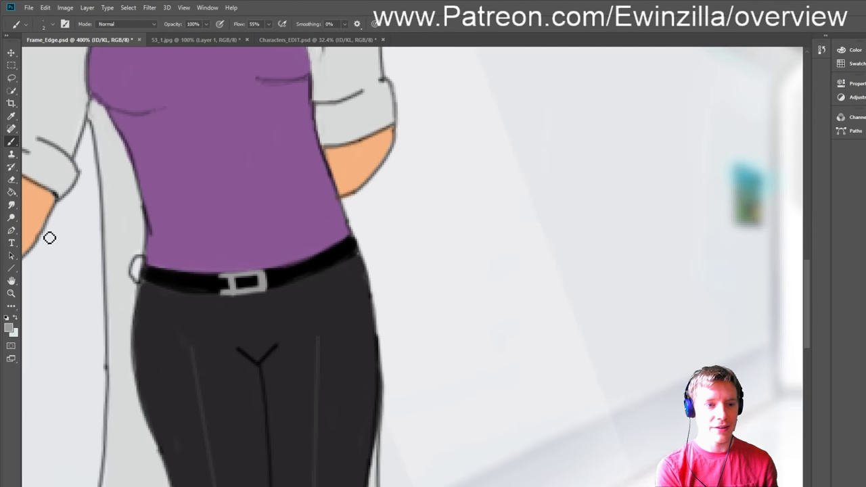
Step: Fill the belt loop beside the buckle with solid grey, then fit the scene on screen
left_click(11, 205)
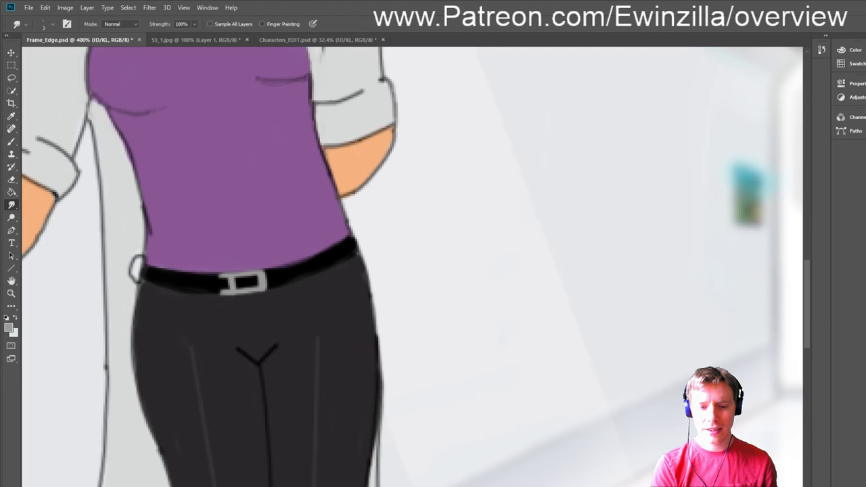
left_click_drag(379, 482, 419, 482)
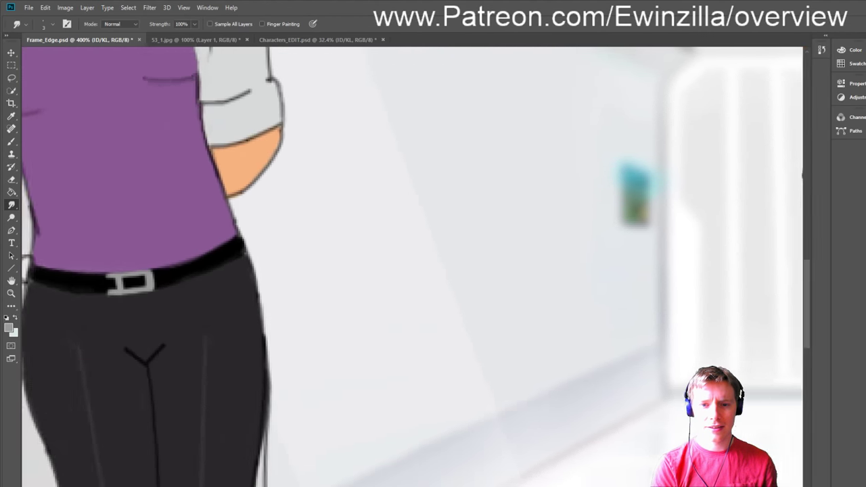
left_click_drag(383, 130, 79, 129)
key("i")
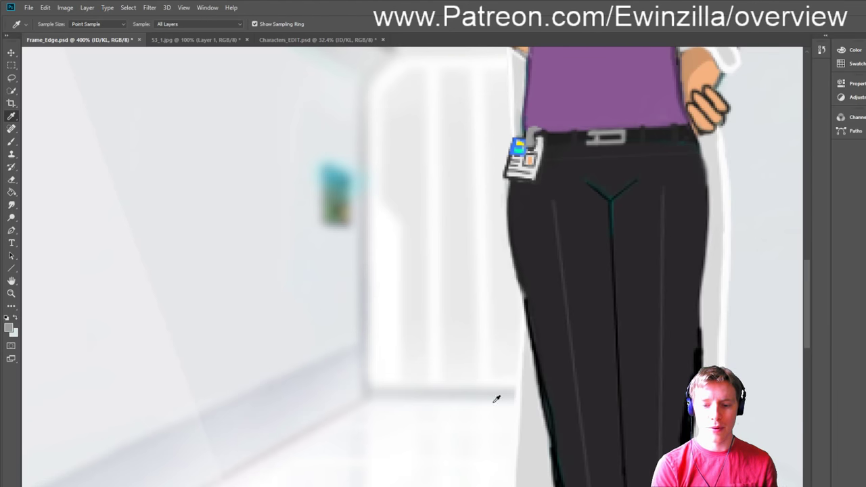
left_click_drag(203, 208, 111, 207)
left_click(11, 141)
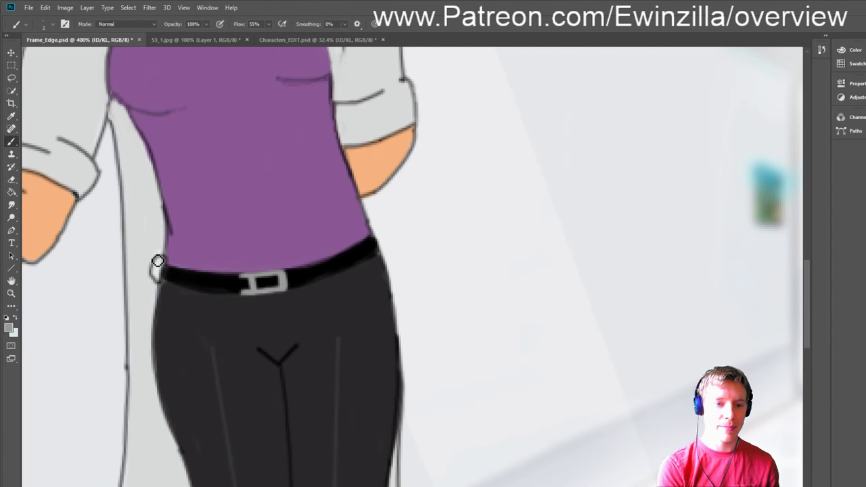
left_click_drag(164, 266, 160, 279)
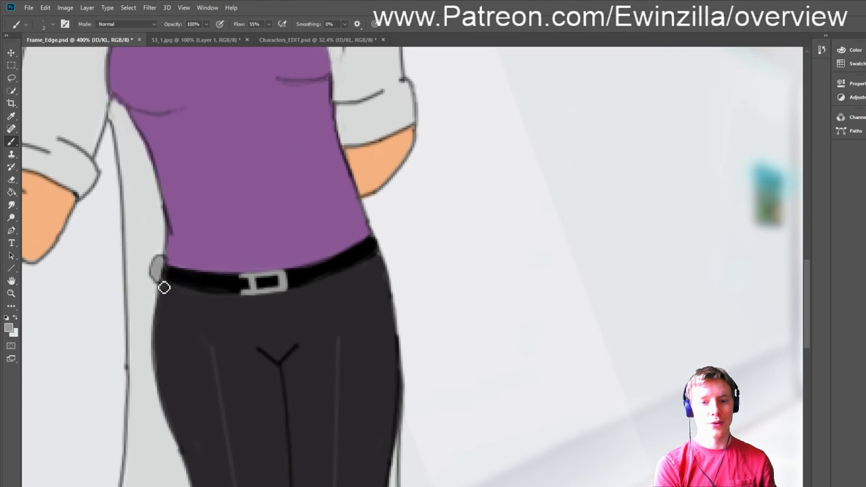
key("z")
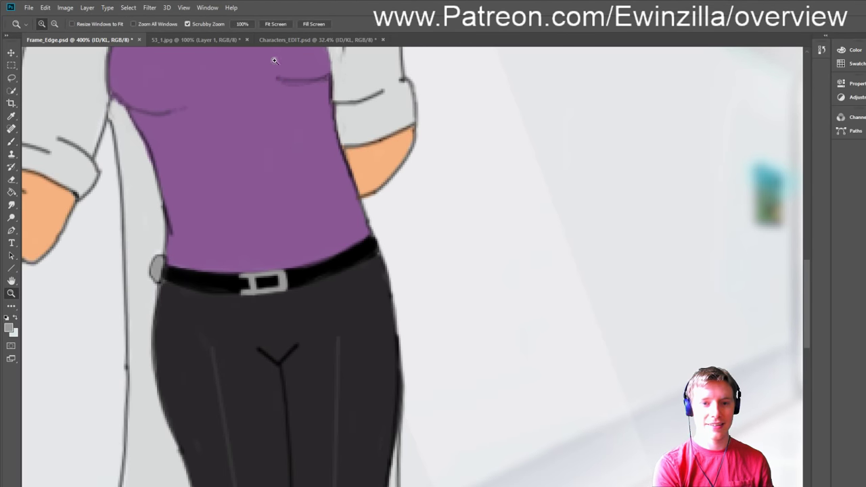
left_click(285, 25)
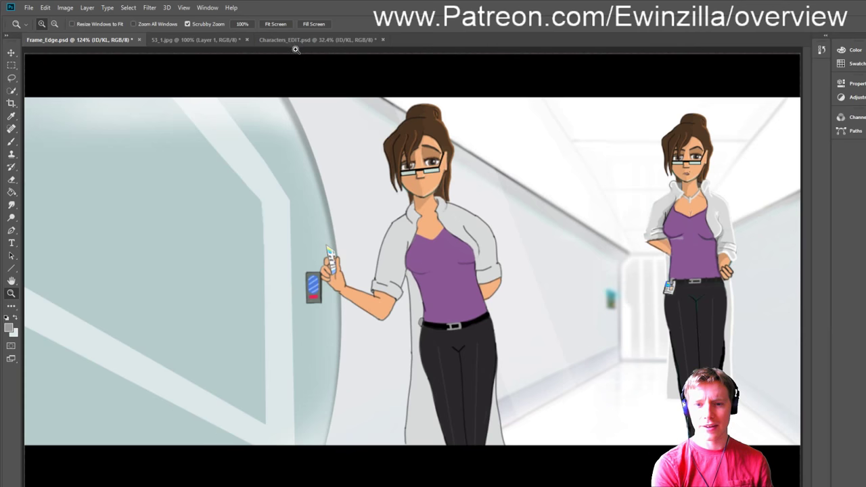
Step: Zoom to 300% on the head and smudge wispy strands from the hair's left edge
left_click(427, 143)
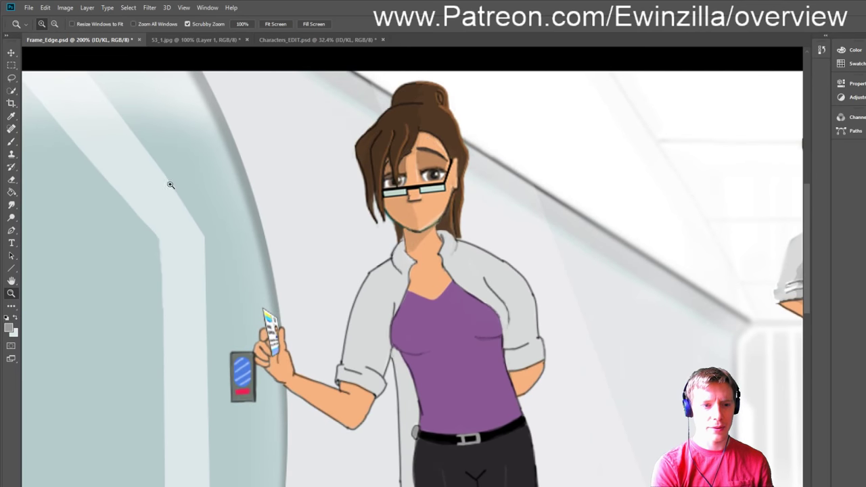
left_click(428, 128)
left_click(11, 204)
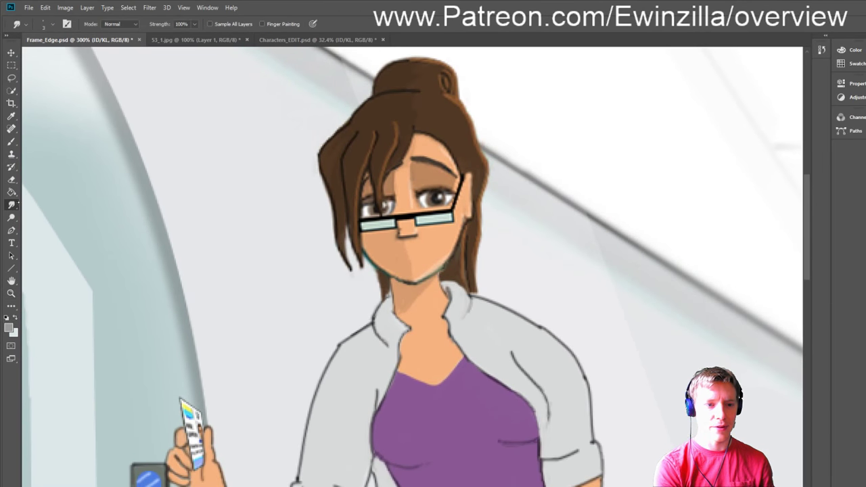
mouse_move(325, 160)
left_mouse_down()
mouse_move(331, 173)
mouse_move(331, 140)
mouse_move(324, 163)
mouse_move(335, 135)
mouse_move(322, 156)
mouse_move(323, 168)
mouse_move(347, 135)
mouse_move(329, 161)
mouse_move(334, 189)
mouse_move(327, 163)
mouse_move(339, 220)
mouse_move(316, 163)
mouse_move(341, 205)
mouse_move(330, 188)
mouse_move(349, 275)
mouse_move(327, 179)
mouse_move(346, 279)
mouse_move(337, 264)
mouse_move(336, 192)
mouse_move(345, 260)
mouse_move(346, 205)
mouse_move(354, 266)
mouse_move(346, 240)
mouse_move(345, 276)
mouse_move(341, 268)
mouse_move(340, 215)
mouse_move(354, 287)
mouse_move(351, 246)
mouse_move(360, 285)
mouse_move(352, 257)
mouse_move(357, 278)
left_mouse_up()
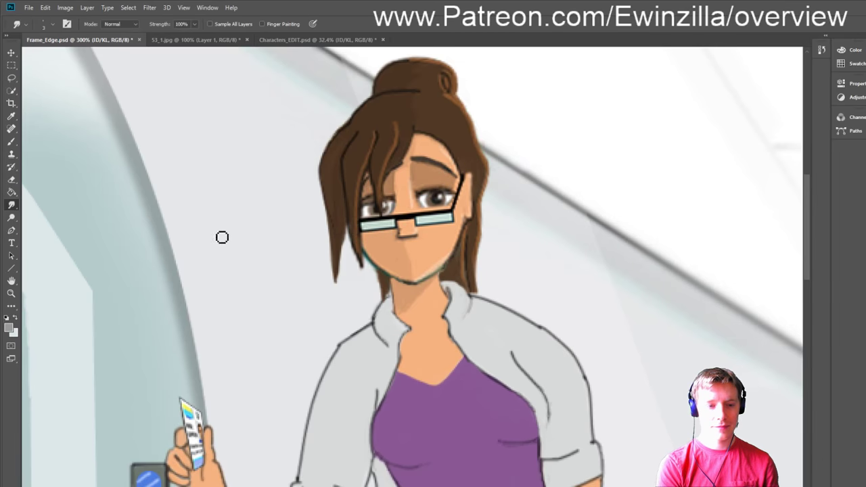
left_click(11, 293)
left_click(276, 25)
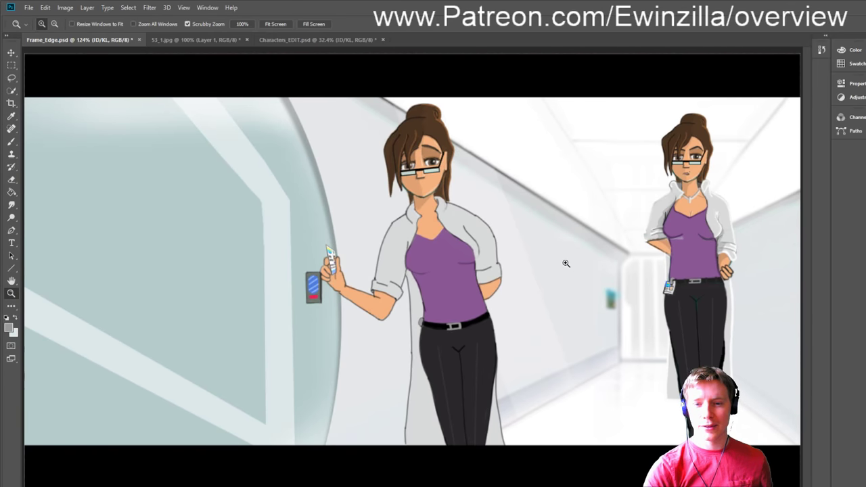
left_click(441, 156)
scroll(502, 215, "down", 2)
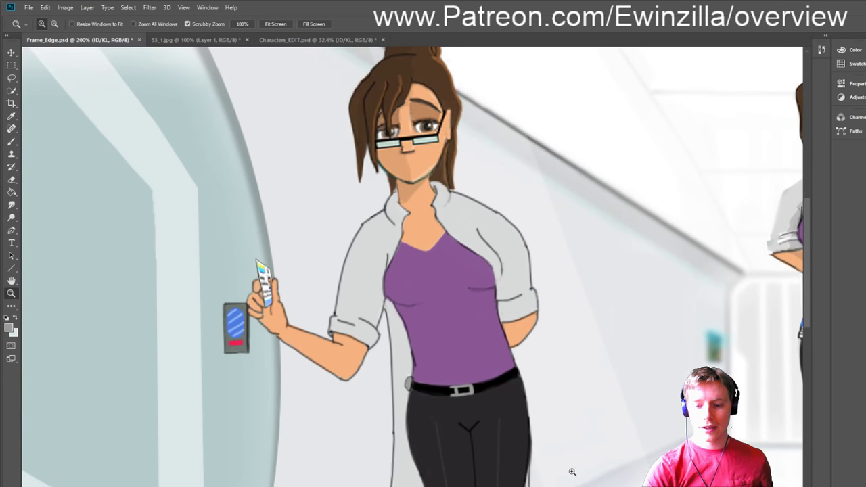
scroll(413, 267, "right", 5)
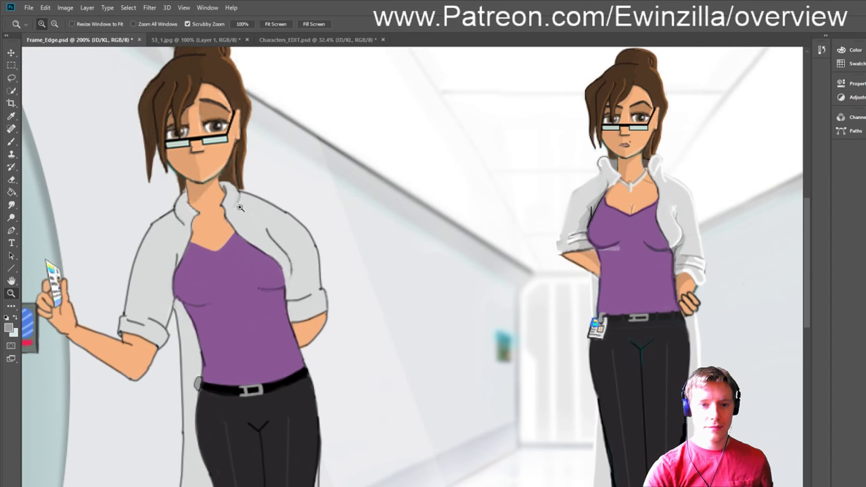
left_click(11, 115)
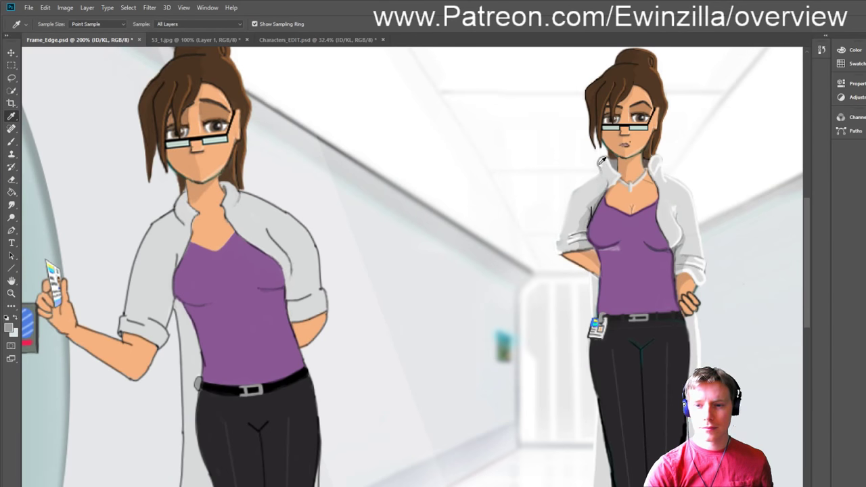
left_click(654, 155)
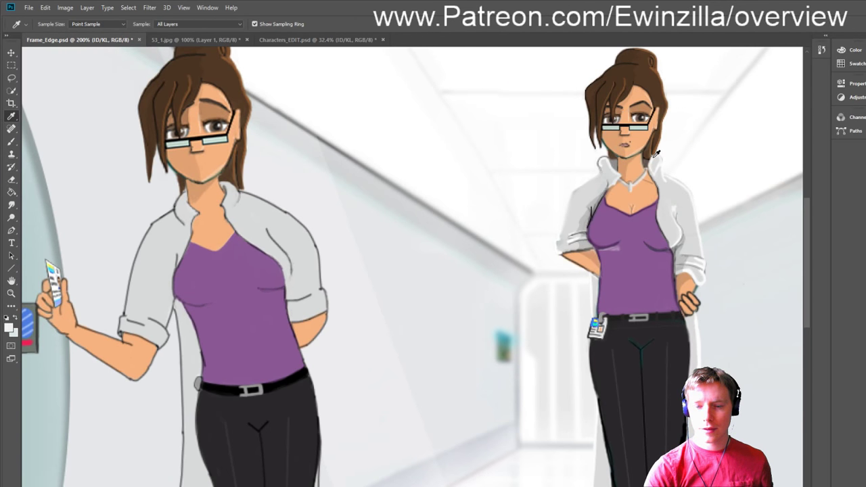
left_click(11, 293)
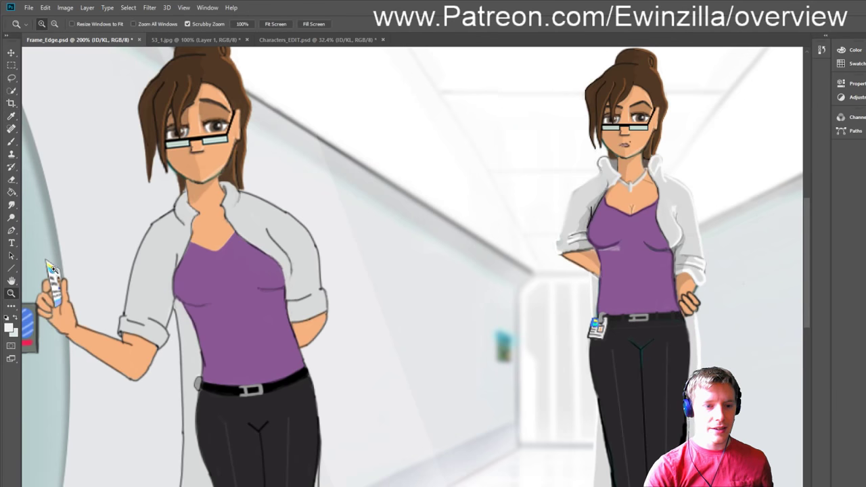
left_click(121, 217)
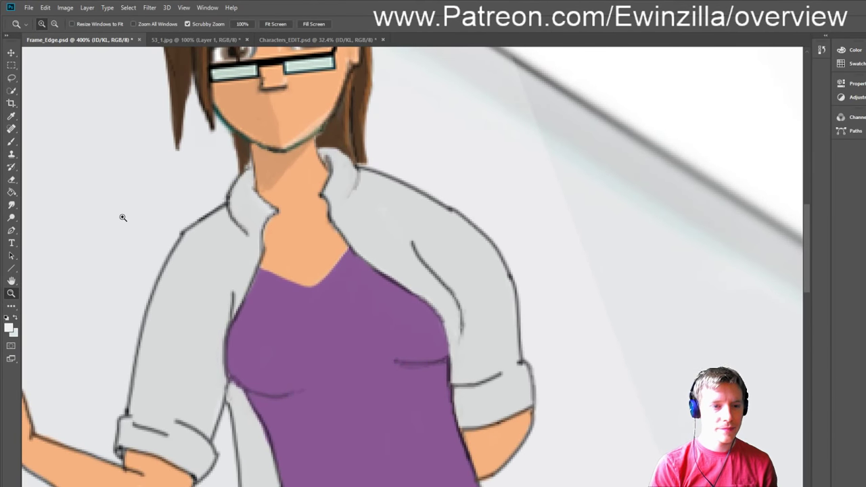
key("b")
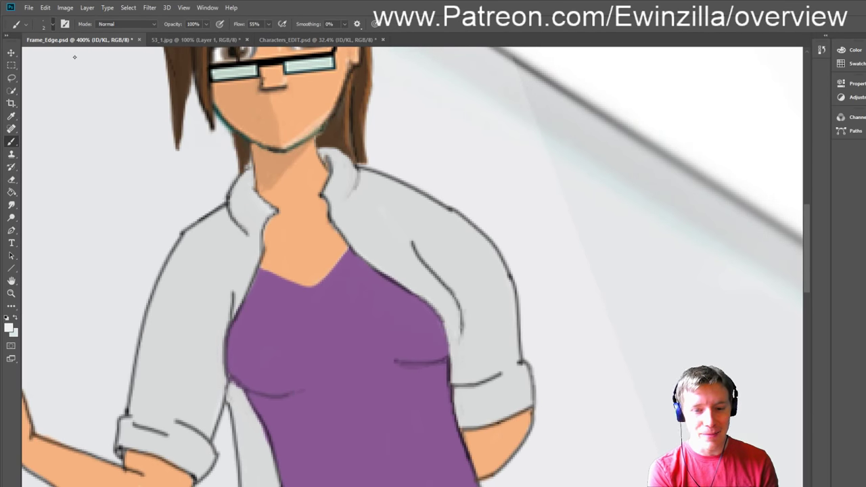
key("Delete")
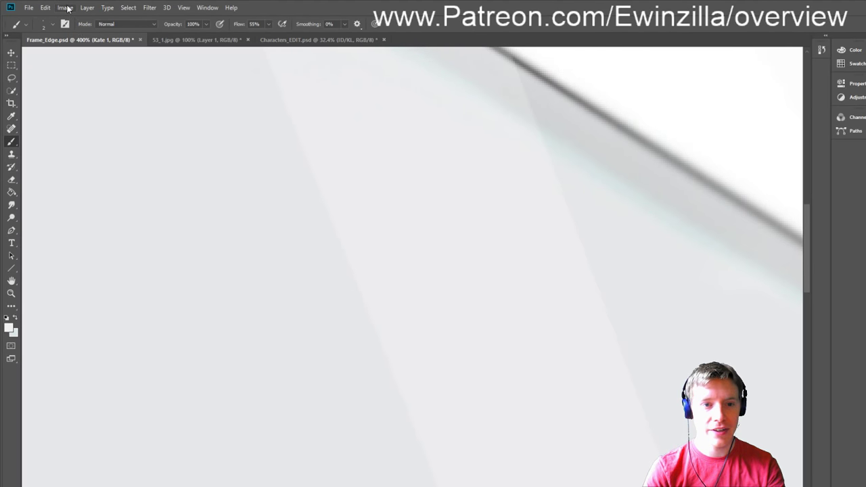
left_click(13, 291)
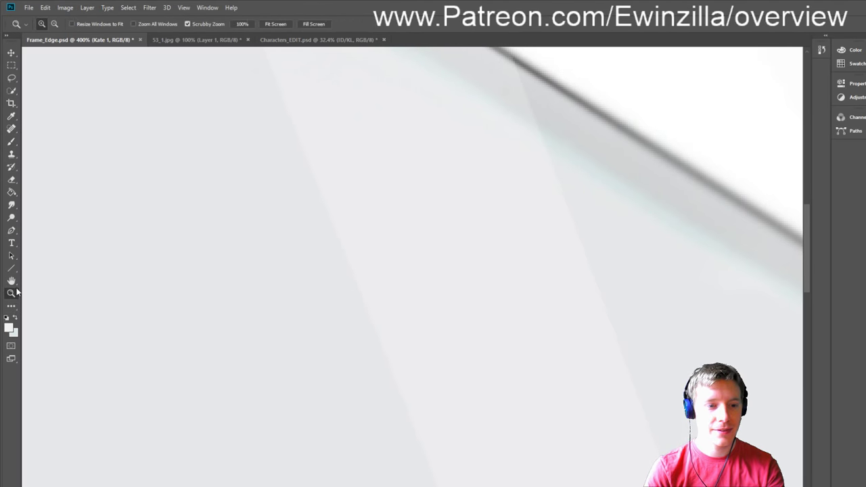
left_click(274, 24)
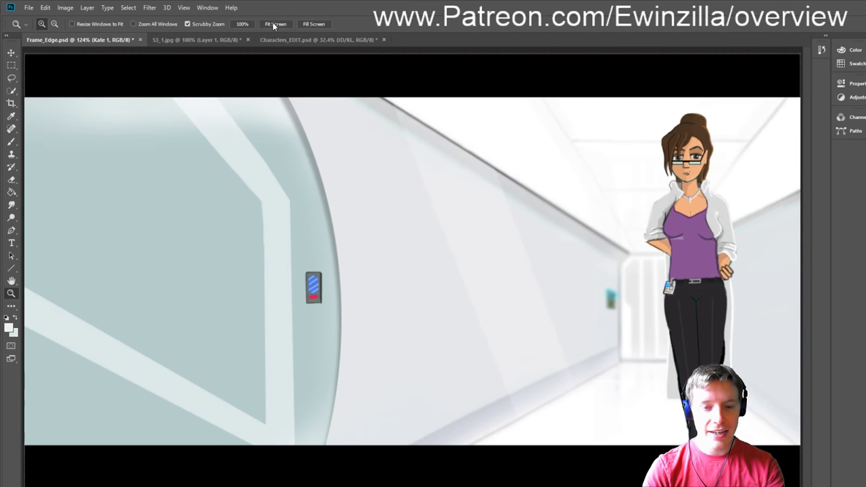
key("ctrl+z")
left_click_drag(399, 233, 438, 233)
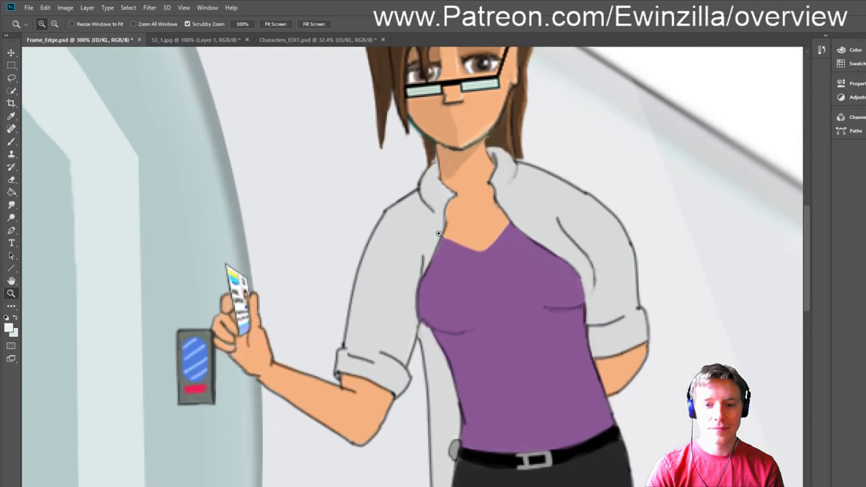
Step: Paint thin white highlight strokes along the lab coat's left shoulder and up its collar
left_click(14, 143)
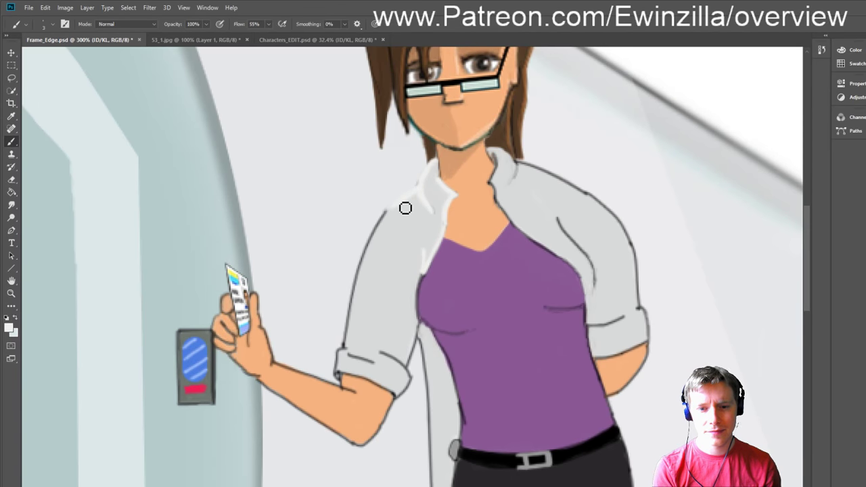
left_click_drag(385, 223, 410, 199)
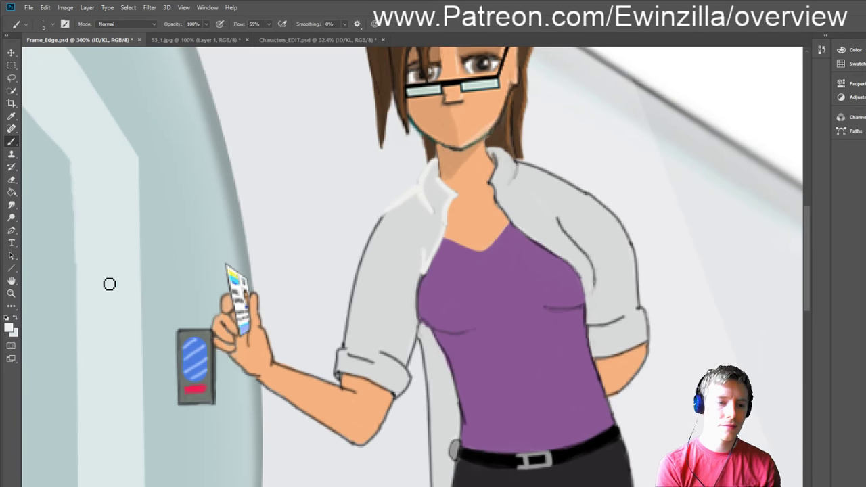
key("i")
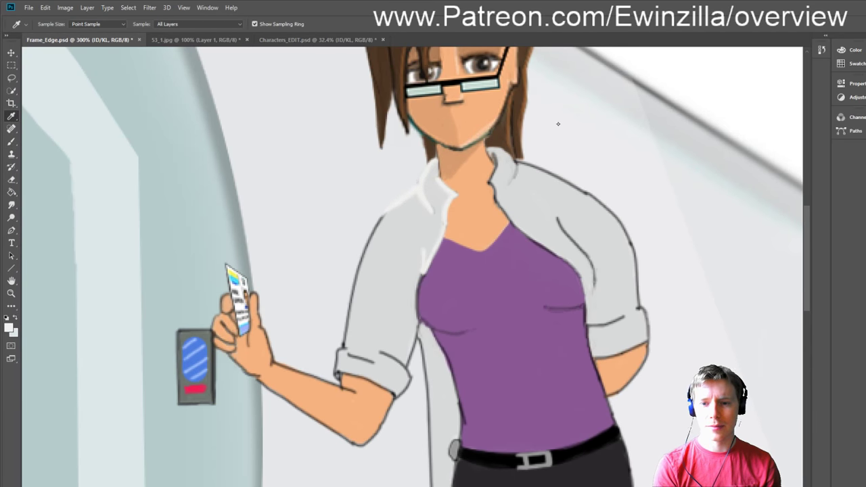
key("b")
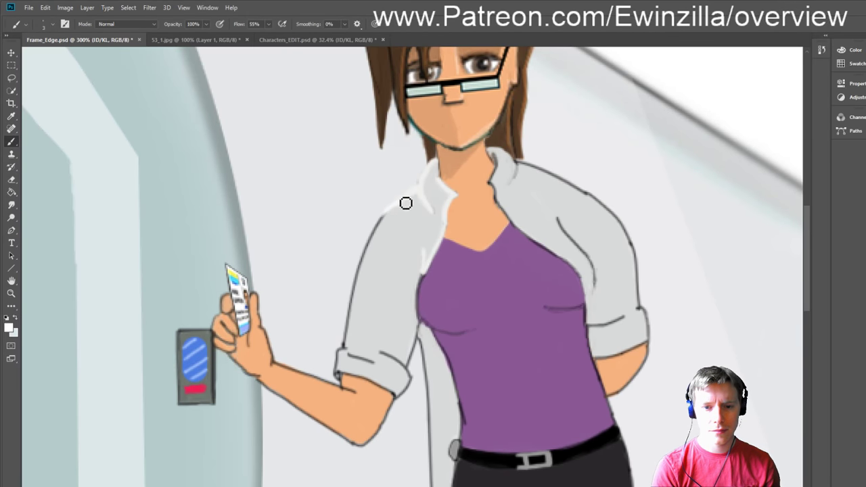
mouse_move(421, 189)
left_mouse_down()
mouse_move(451, 160)
mouse_move(496, 150)
mouse_move(517, 158)
left_mouse_up()
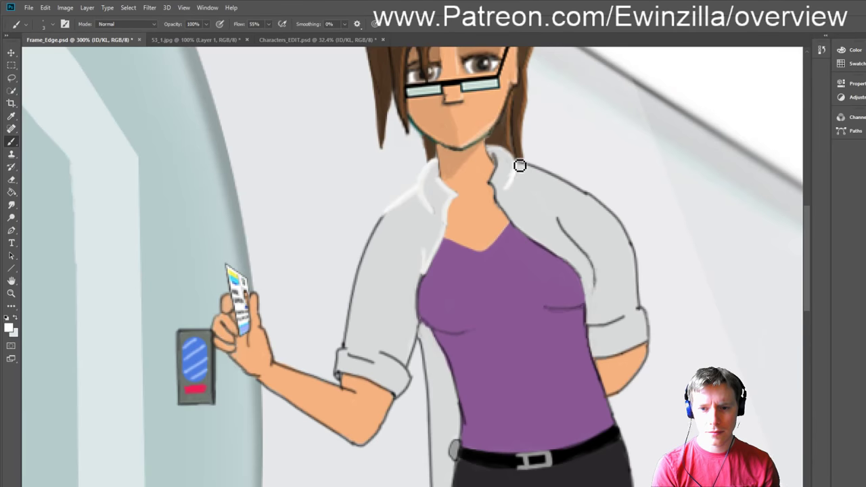
left_click(12, 204)
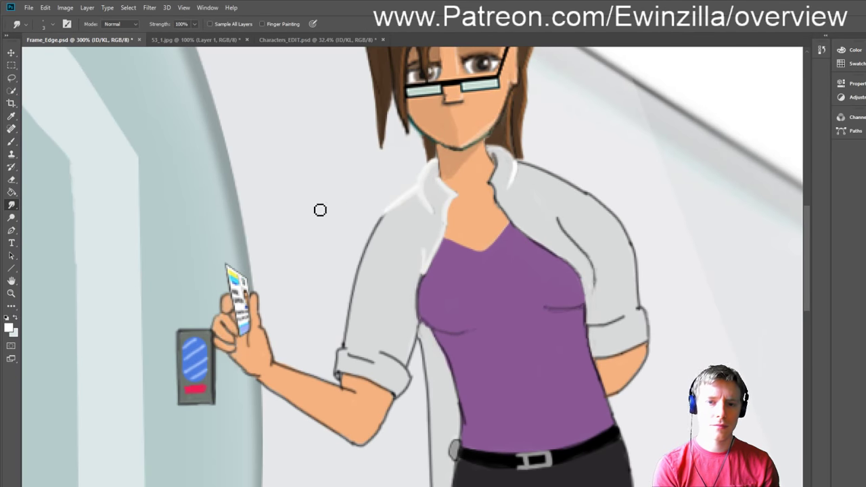
left_click(12, 142)
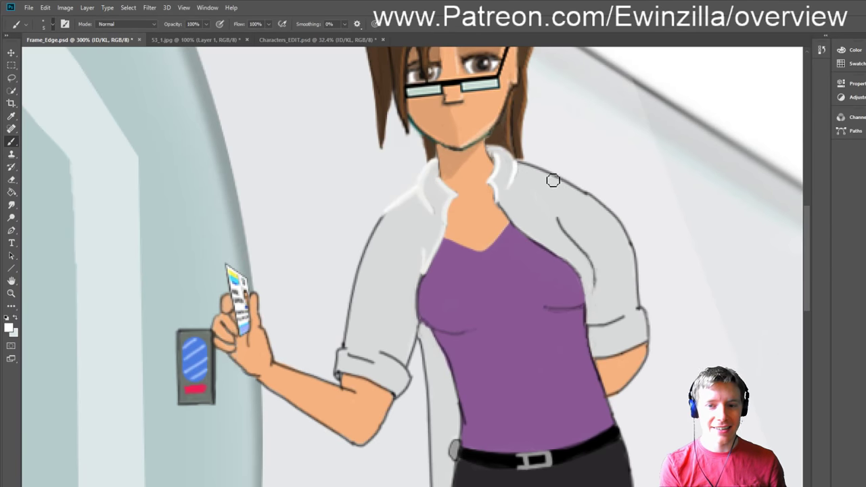
Step: Paint a white highlight from the far collar along the right shoulder, retrying until it fits
left_click_drag(523, 165, 557, 179)
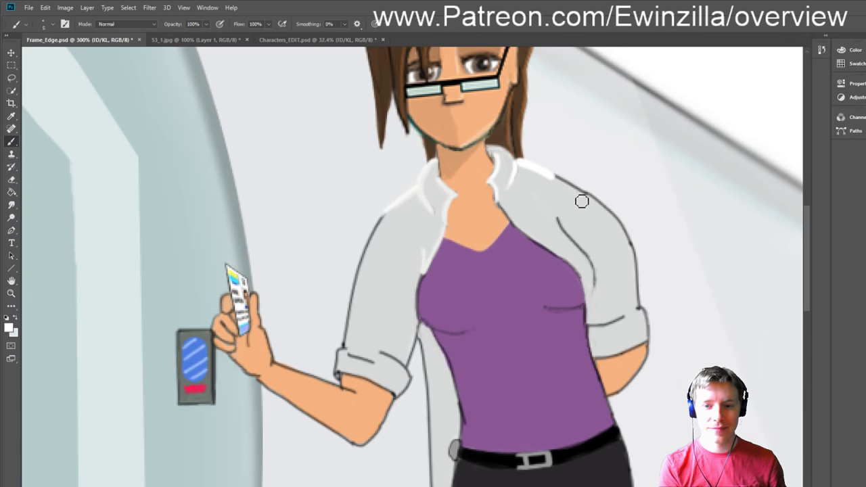
key("ctrl+z")
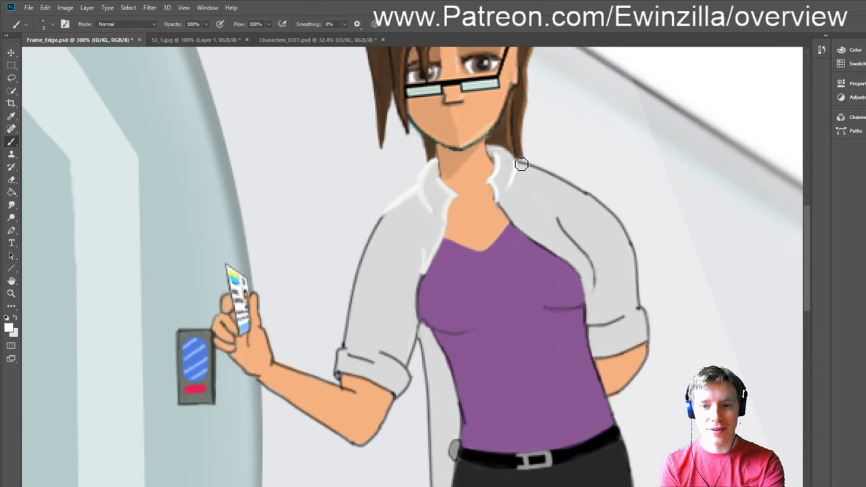
left_click_drag(520, 164, 621, 218)
key("ctrl+z")
key("ctrl+z")
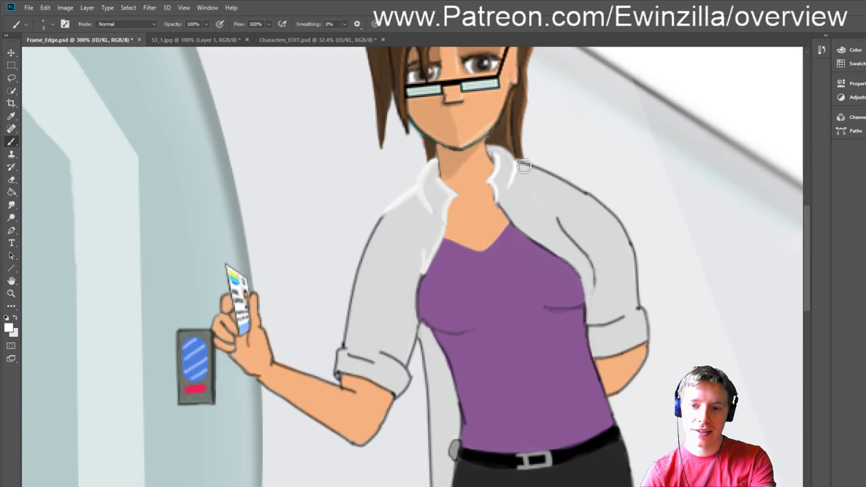
left_click_drag(518, 160, 576, 194)
key("ctrl+z")
mouse_move(523, 166)
left_mouse_down()
mouse_move(572, 188)
mouse_move(624, 227)
left_mouse_up()
key("ctrl+z")
left_click_drag(527, 164, 622, 227)
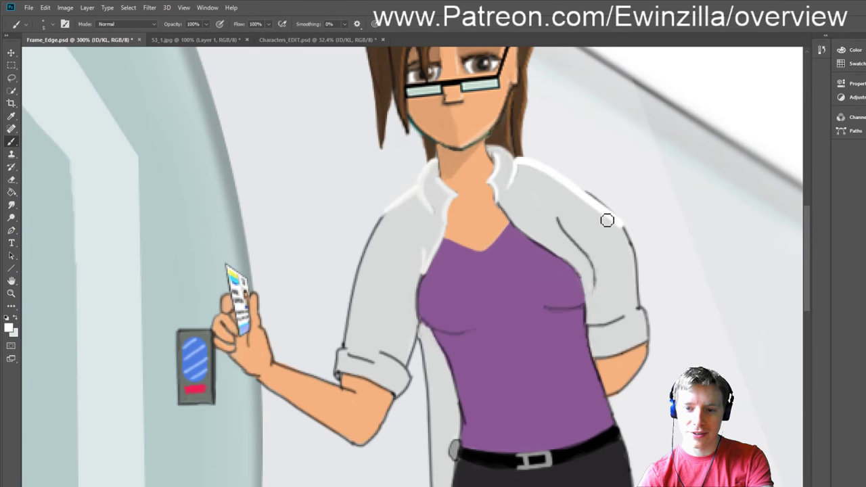
key("ctrl+z")
left_click_drag(521, 161, 618, 227)
key("ctrl+z")
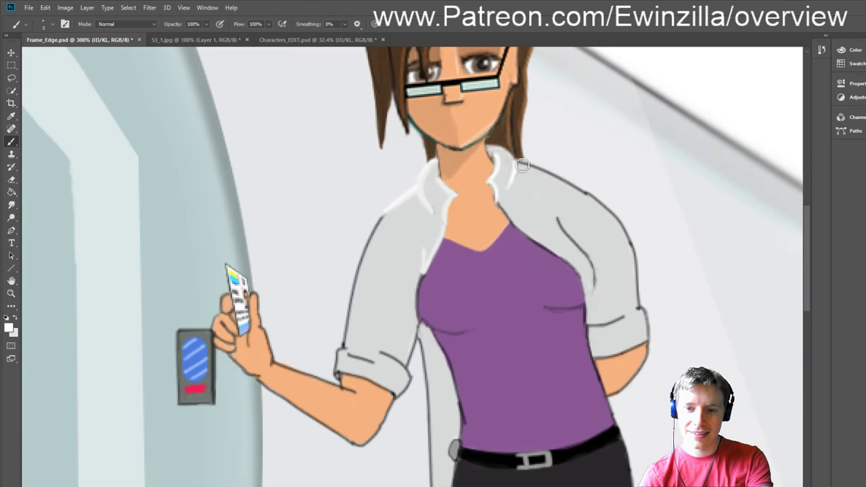
left_click_drag(523, 164, 626, 229)
key("ctrl+z")
mouse_move(521, 164)
left_mouse_down()
mouse_move(589, 202)
mouse_move(622, 234)
left_mouse_up()
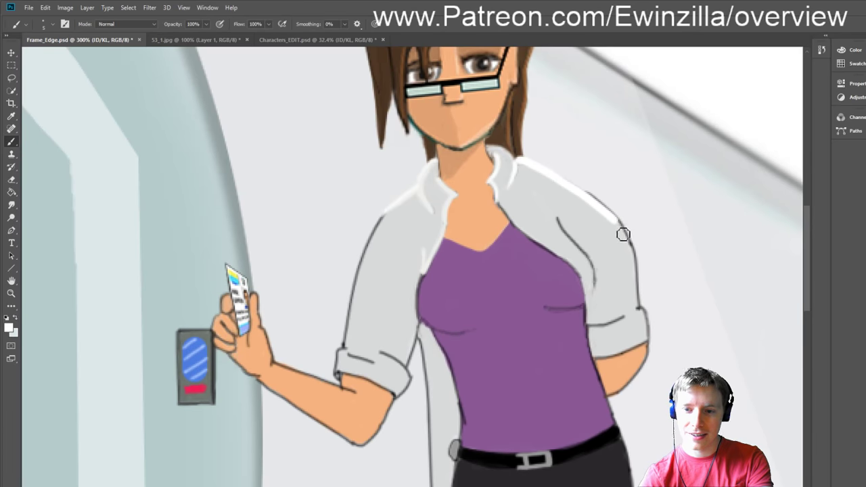
key("ctrl+z")
mouse_move(519, 162)
left_mouse_down()
mouse_move(551, 174)
mouse_move(615, 230)
left_mouse_up()
key("ctrl+z")
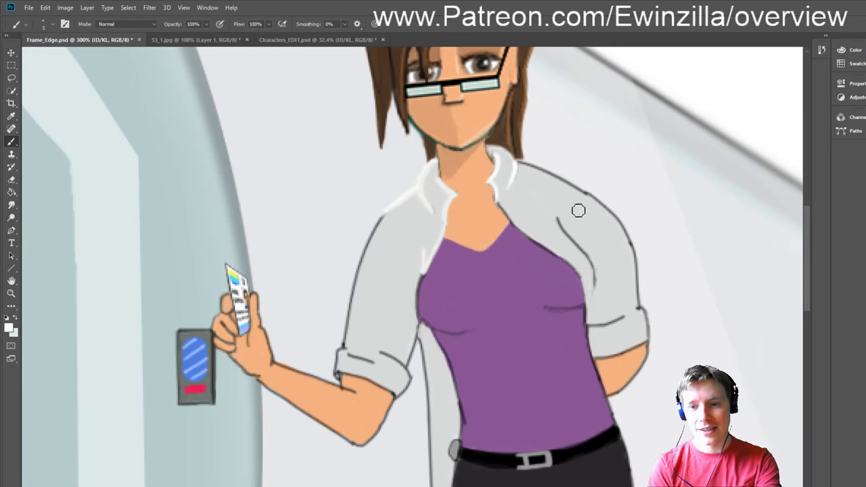
left_click_drag(521, 163, 611, 210)
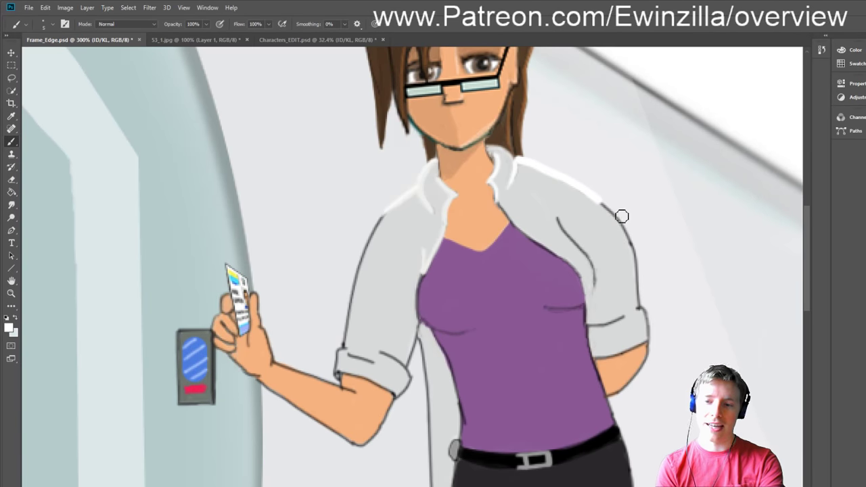
Step: Extend the white highlight down the sleeve edge and along the cuff's bottom edge
mouse_move(603, 205)
left_mouse_down()
mouse_move(641, 257)
mouse_move(638, 250)
mouse_move(641, 309)
left_mouse_up()
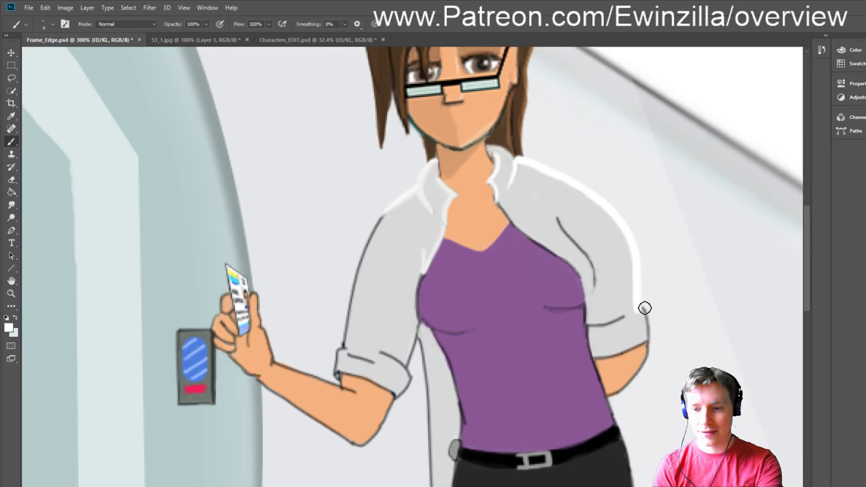
left_click_drag(644, 305, 647, 314)
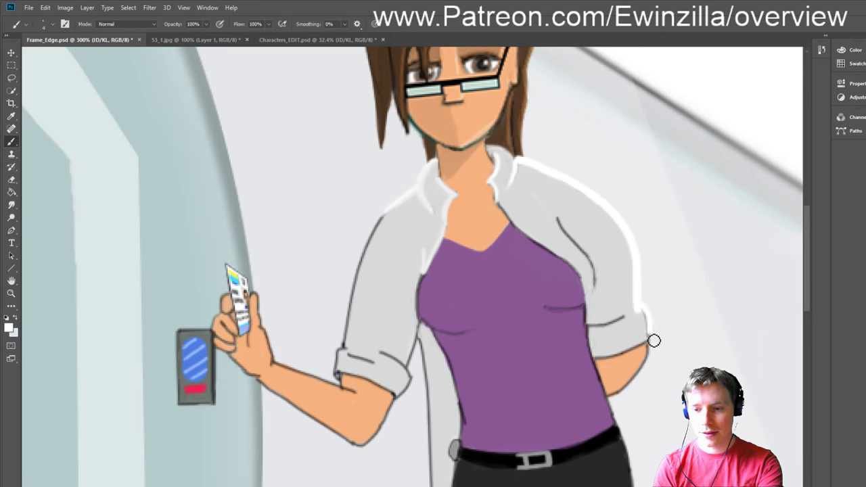
left_click_drag(593, 329, 636, 318)
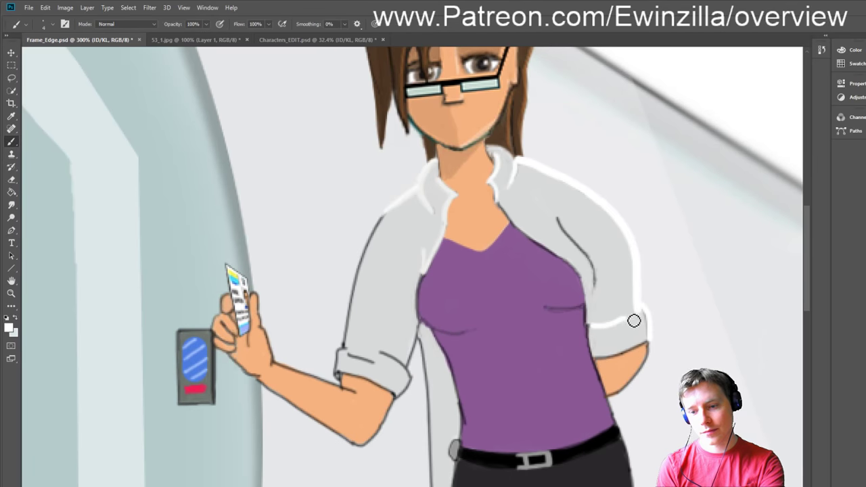
left_click_drag(594, 358, 654, 343)
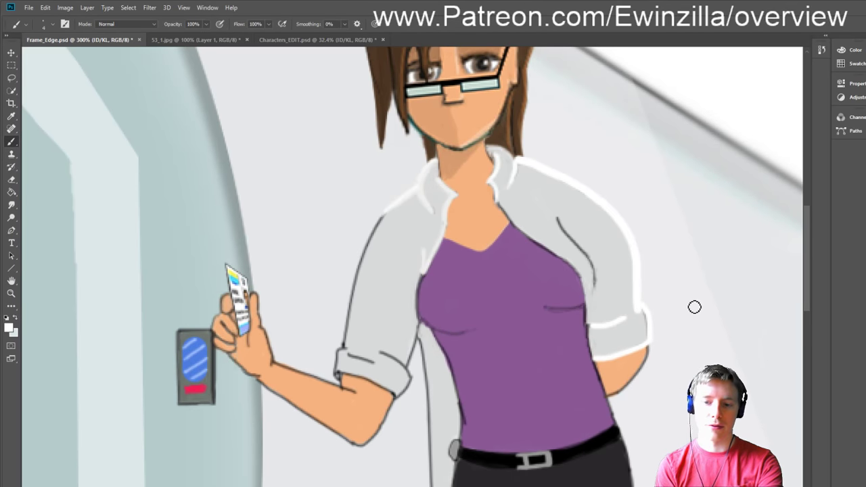
Step: Replace the sleeve's dark crease with a light highlight stroke from the shoulder down
mouse_move(561, 216)
left_mouse_down()
mouse_move(589, 273)
mouse_move(584, 298)
left_mouse_up()
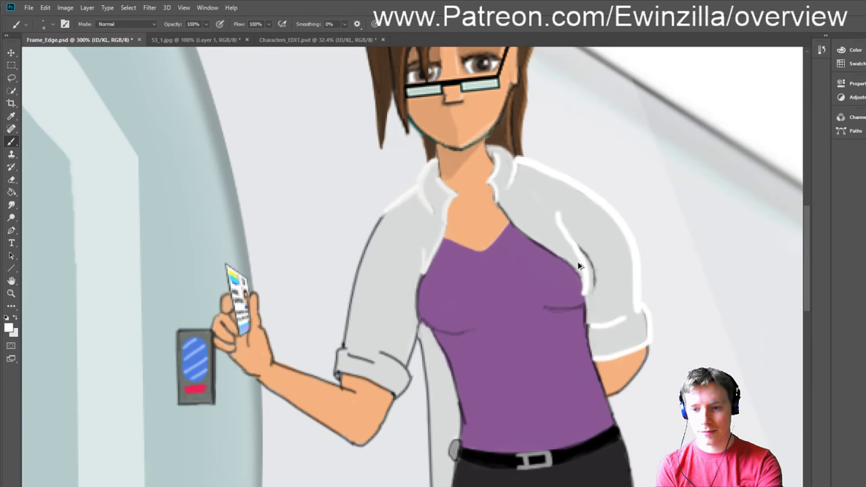
key("ctrl+z")
mouse_move(561, 218)
left_mouse_down()
mouse_move(589, 288)
mouse_move(586, 305)
left_mouse_up()
key("ctrl+z")
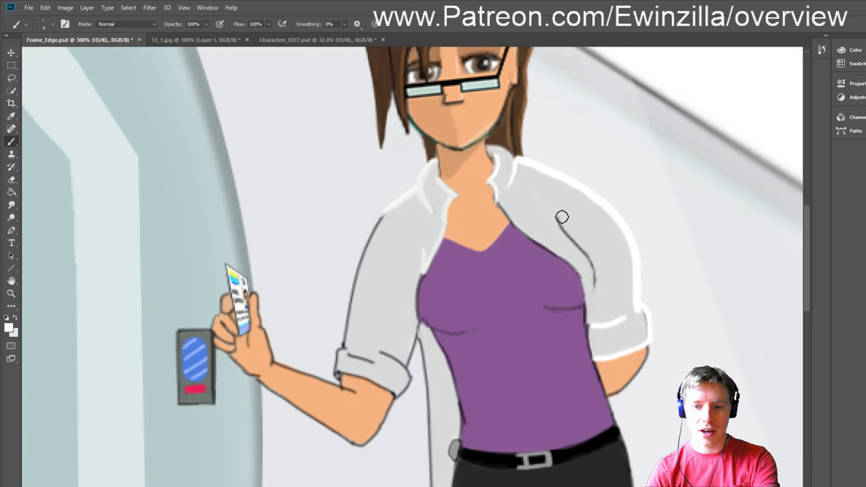
mouse_move(561, 218)
left_mouse_down()
mouse_move(593, 263)
mouse_move(596, 298)
left_mouse_up()
key("ctrl+z")
mouse_move(561, 219)
left_mouse_down()
mouse_move(582, 257)
mouse_move(587, 298)
left_mouse_up()
key("ctrl+z")
mouse_move(561, 216)
left_mouse_down()
mouse_move(594, 279)
mouse_move(595, 301)
left_mouse_up()
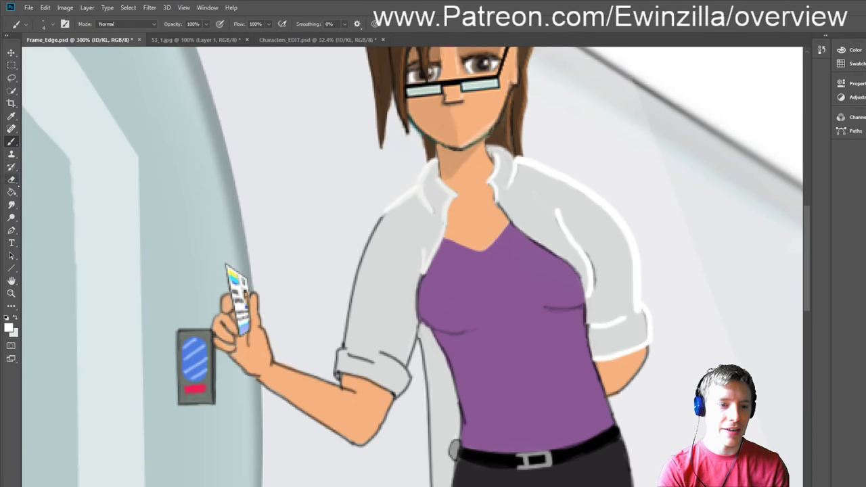
left_click(10, 205)
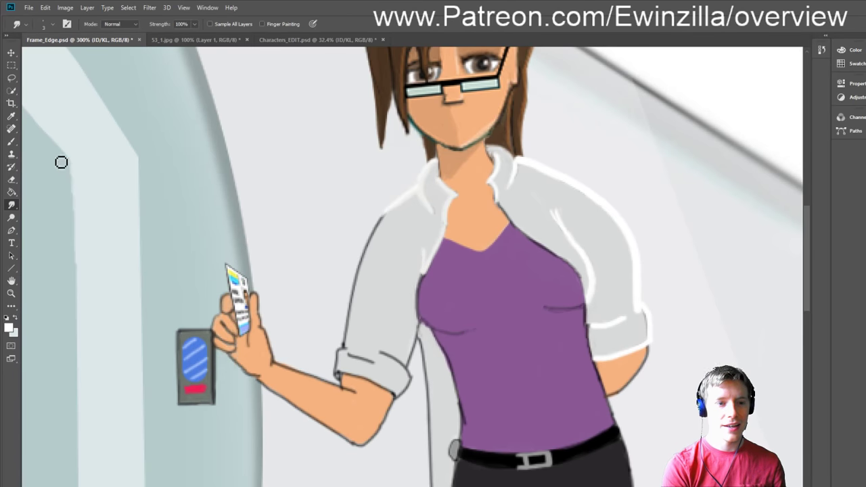
Step: Paint a white highlight up the raised sleeve's outer edge from elbow to shoulder
key("b")
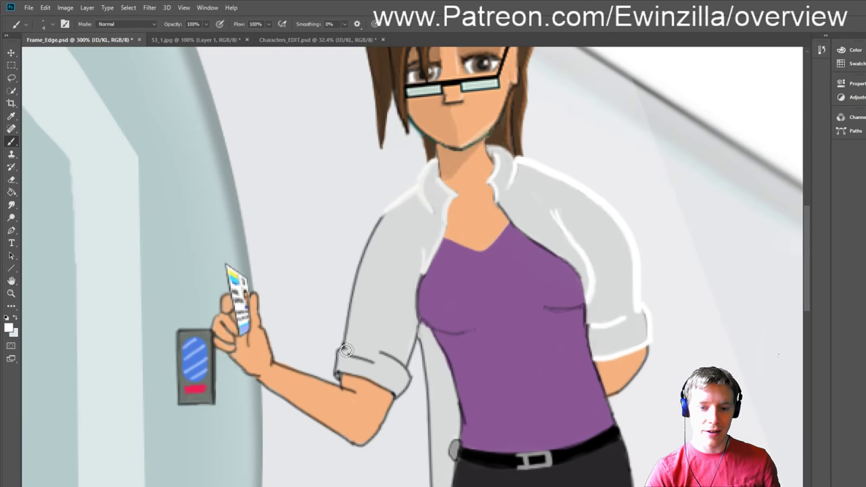
left_click_drag(343, 350, 365, 255)
key("ctrl+z")
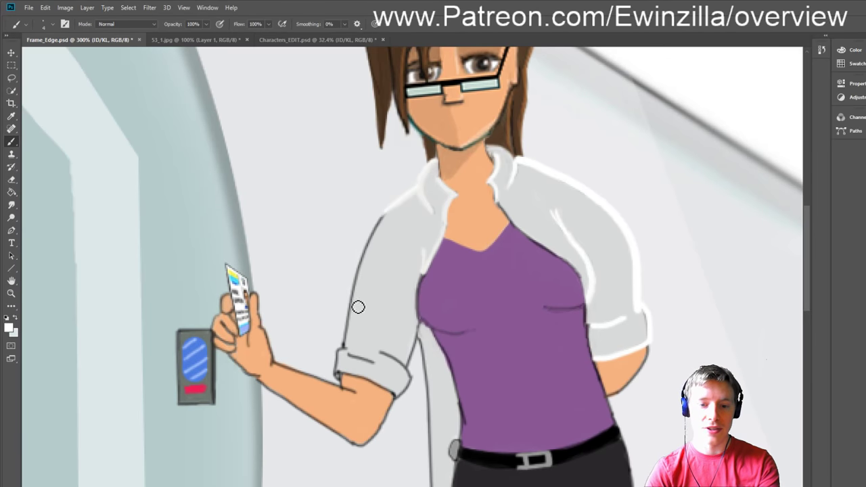
left_click_drag(345, 350, 365, 247)
key("ctrl+z")
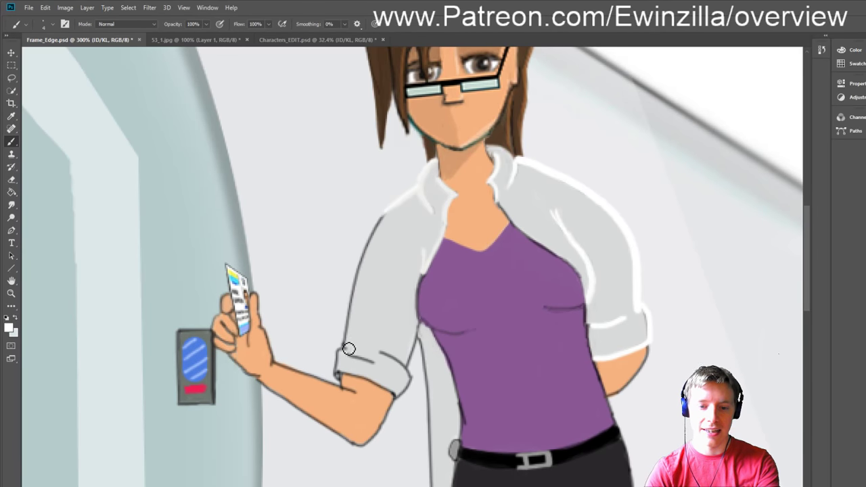
mouse_move(343, 350)
left_mouse_down()
mouse_move(378, 230)
mouse_move(345, 350)
mouse_move(375, 240)
left_mouse_up()
key("ctrl+z")
key("ctrl+z")
key("ctrl+z")
mouse_move(348, 351)
left_mouse_down()
mouse_move(376, 245)
mouse_move(395, 209)
mouse_move(417, 201)
left_mouse_up()
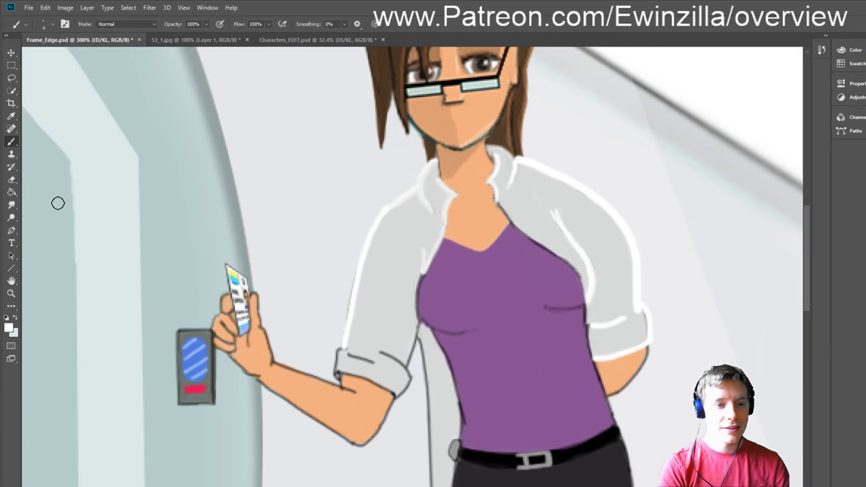
Step: Smudge the cuff's lower-left edge and reshape its dark fold lines rightward
key("r")
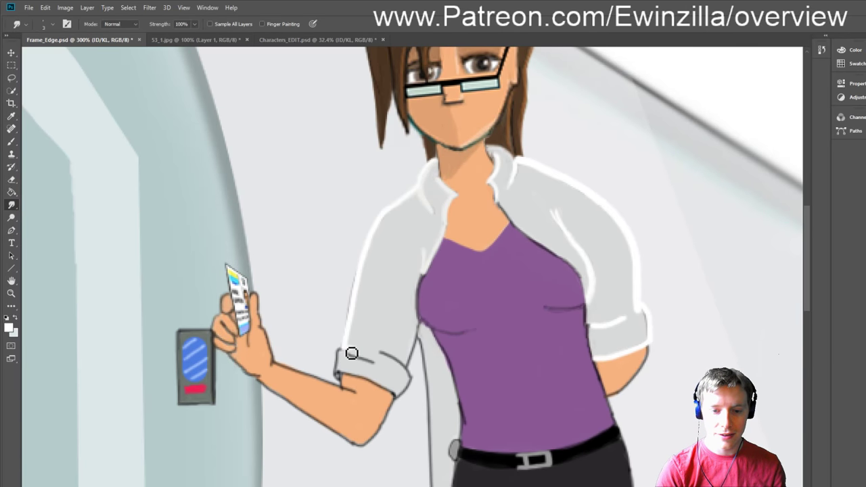
left_click_drag(352, 353, 341, 376)
mouse_move(341, 376)
left_mouse_down()
mouse_move(345, 359)
mouse_move(340, 374)
left_mouse_up()
mouse_move(340, 373)
left_mouse_down()
mouse_move(343, 361)
mouse_move(342, 374)
left_mouse_up()
left_click_drag(342, 374, 359, 344)
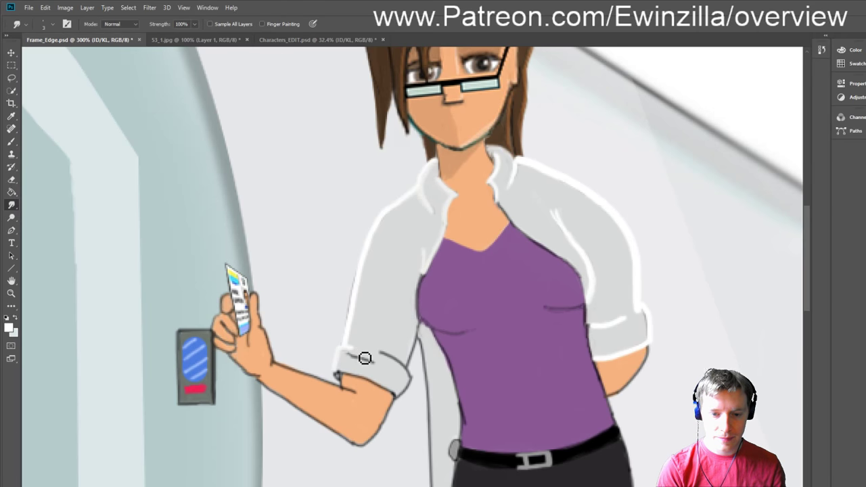
left_click_drag(359, 360, 391, 369)
key("ctrl+z")
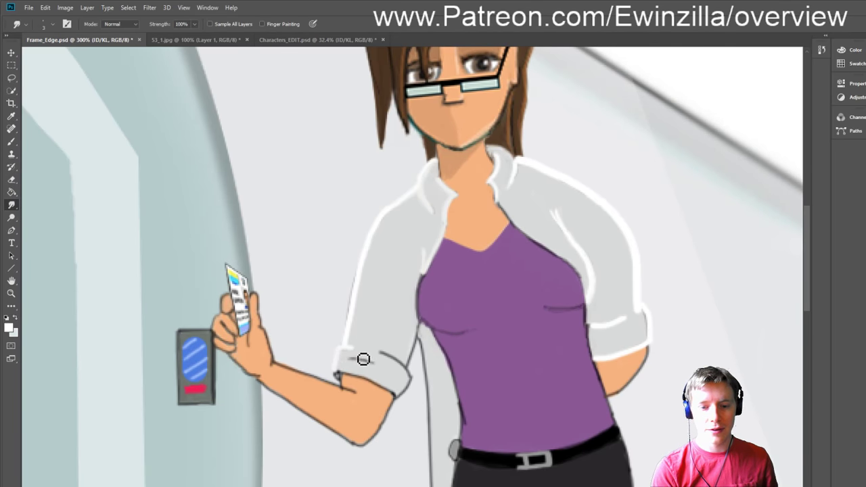
left_click_drag(398, 355, 394, 359)
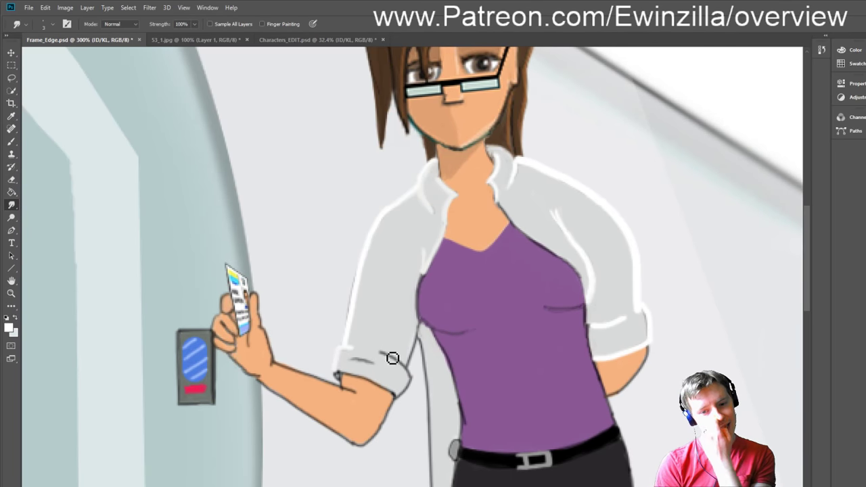
left_click_drag(379, 360, 390, 363)
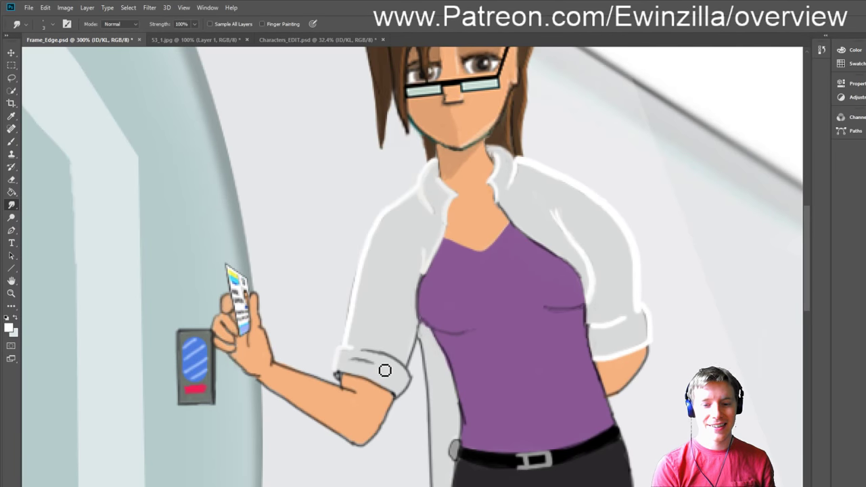
mouse_move(362, 366)
left_mouse_down()
mouse_move(425, 384)
mouse_move(412, 389)
left_mouse_up()
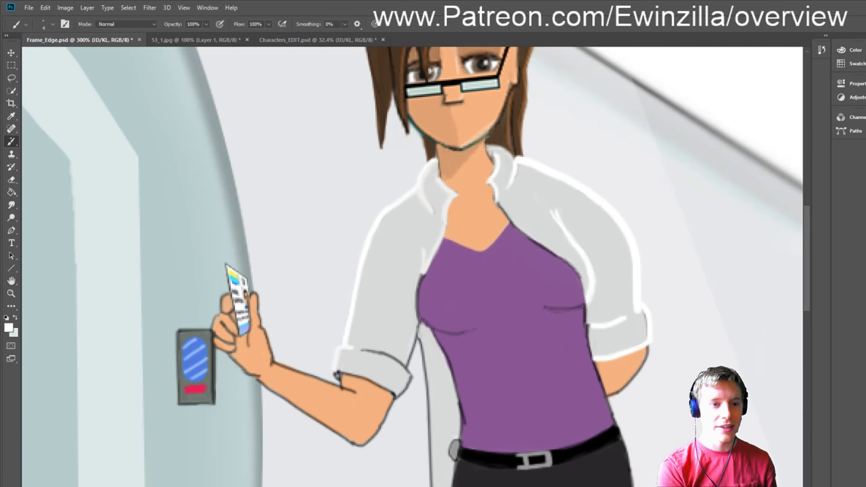
Step: Sample the purple and paint a darker outline down the shirt's right side toward the arm
key("i")
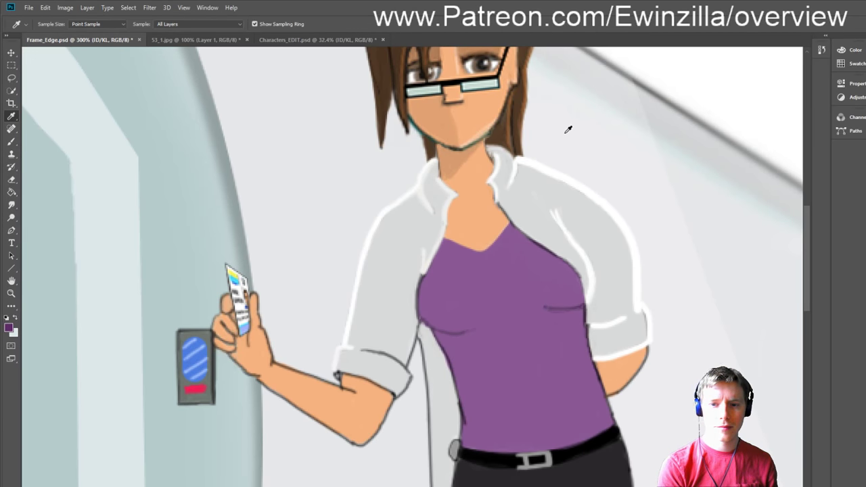
key("b")
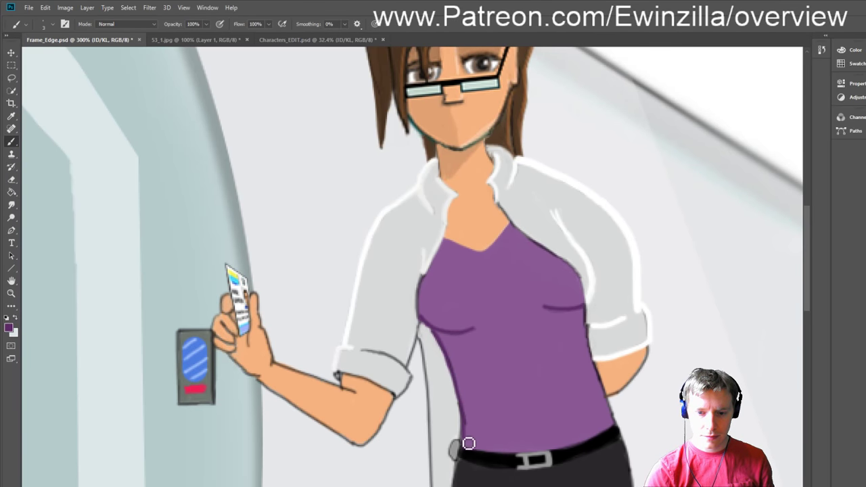
left_click_drag(588, 314, 599, 367)
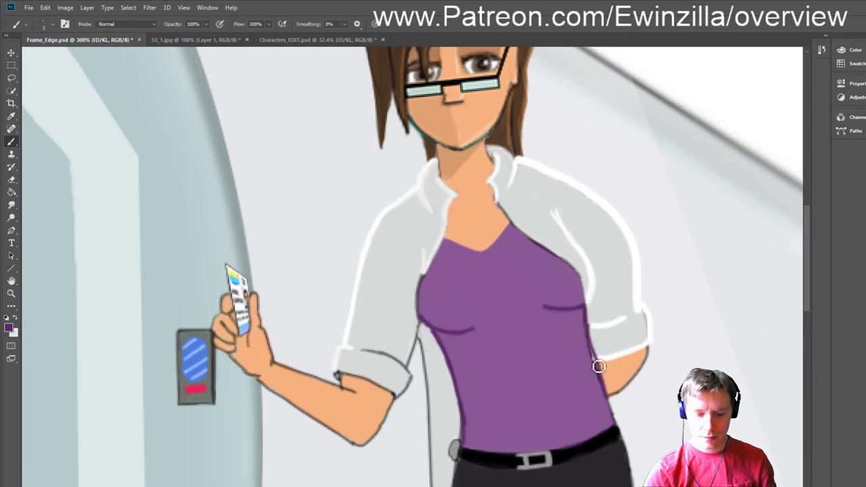
key("ctrl+z")
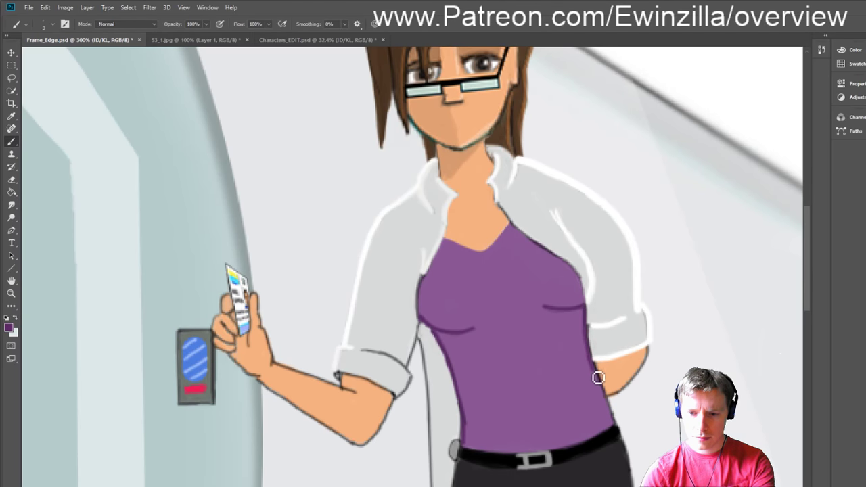
left_click_drag(591, 311, 615, 422)
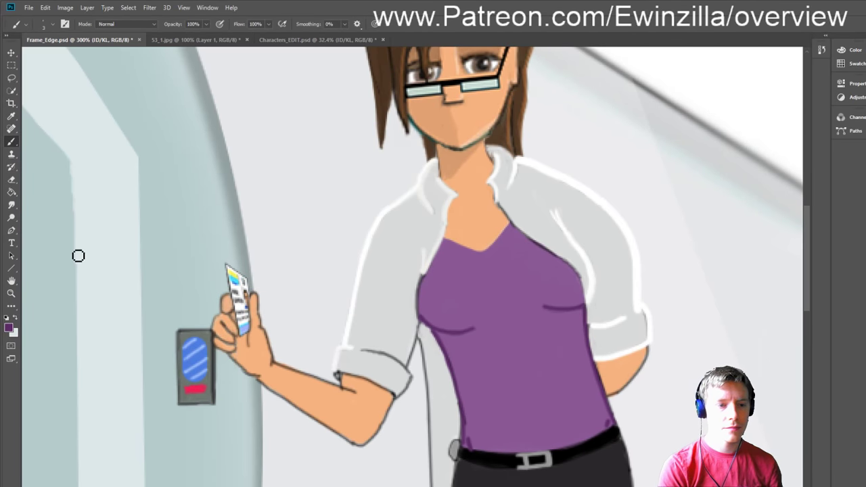
Step: Fit the scene on screen and zoom in close on the belt buckle
left_click(11, 204)
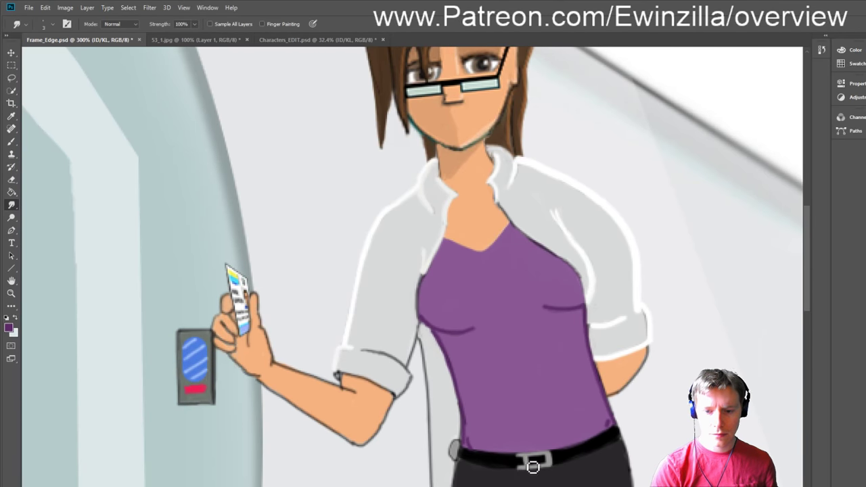
left_click(11, 293)
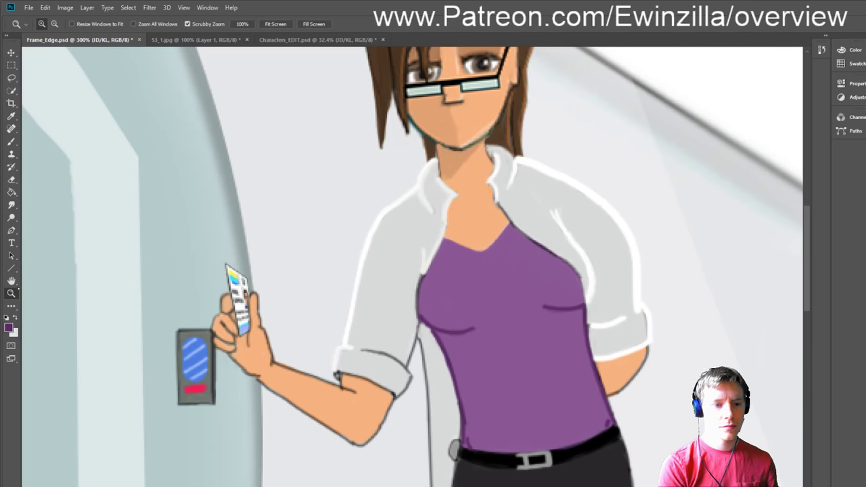
left_click(276, 24)
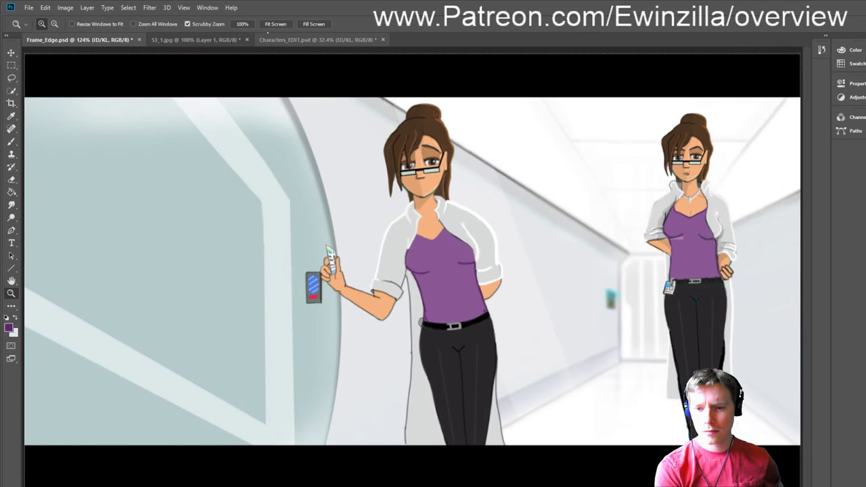
left_click_drag(465, 340, 465, 340)
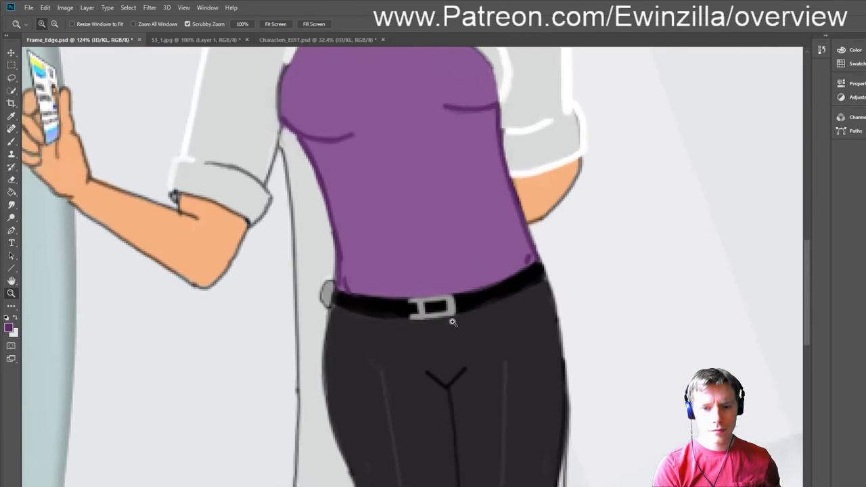
Step: Smudge the buckle into a smaller, cleaner rectangle and smooth the belt's lower edge, then fit the view
key("r")
mouse_move(439, 306)
left_mouse_down()
mouse_move(424, 318)
mouse_move(453, 312)
mouse_move(409, 321)
mouse_move(433, 315)
mouse_move(413, 313)
mouse_move(406, 324)
left_mouse_up()
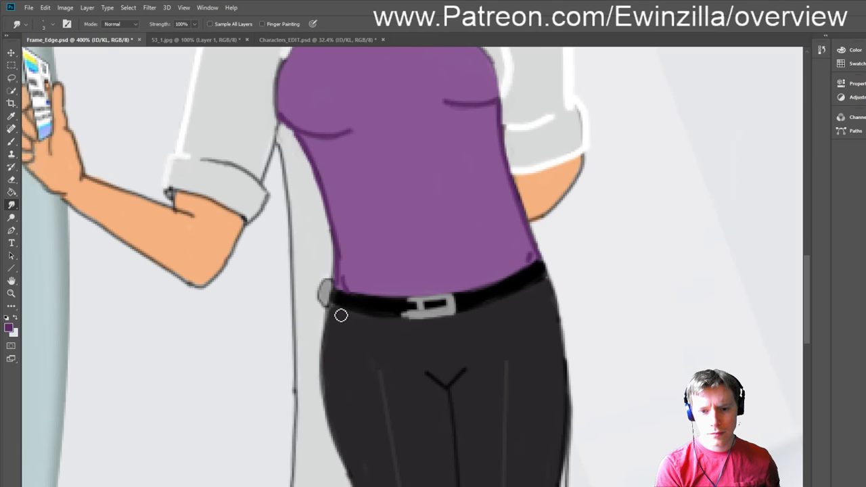
left_click_drag(338, 313, 444, 314)
mouse_move(354, 317)
left_mouse_down()
mouse_move(448, 316)
mouse_move(392, 324)
mouse_move(467, 316)
mouse_move(405, 322)
mouse_move(453, 315)
mouse_move(420, 317)
left_mouse_up()
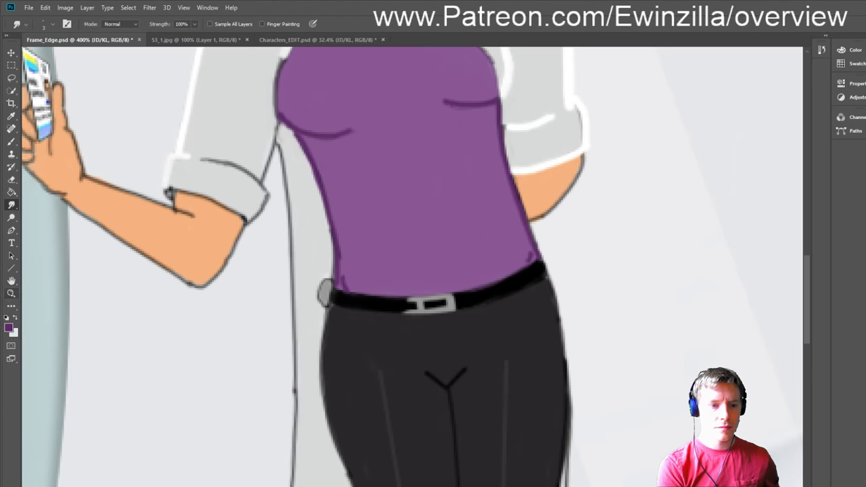
left_click(11, 293)
left_click(278, 24)
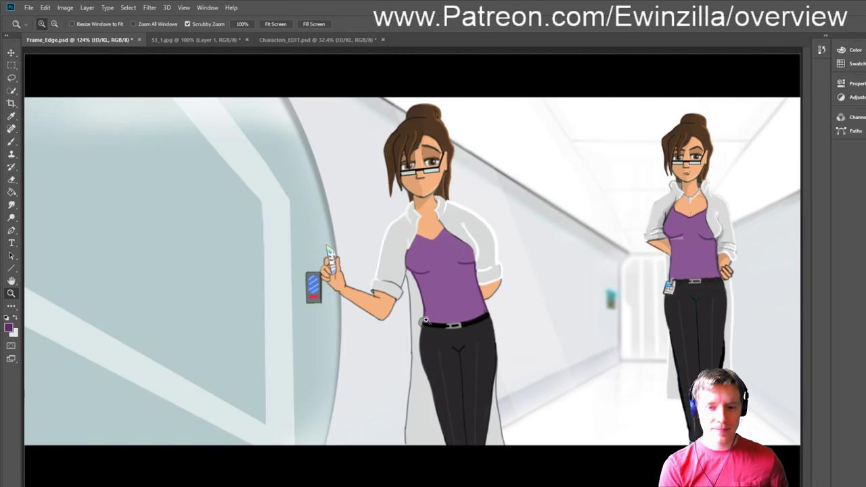
Step: Zoom in on the front woman and darken the outline on the right side of her top's neckline
left_click(459, 234)
left_click(465, 229)
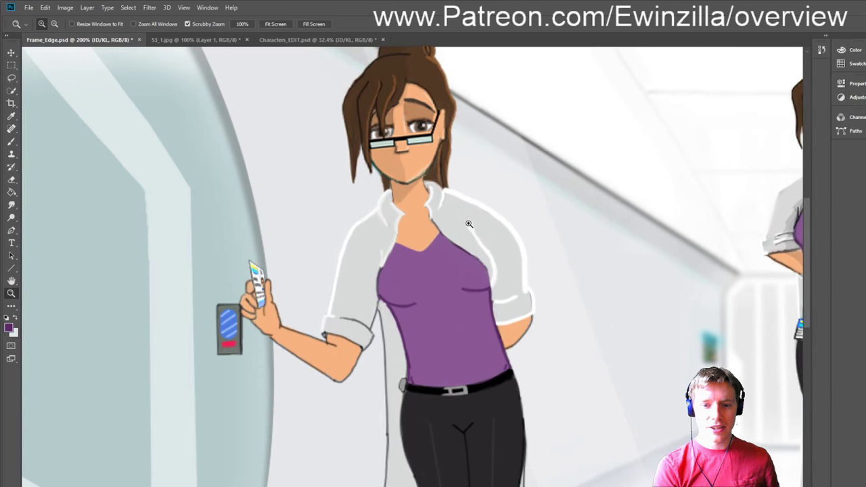
scroll(413, 267, "right", 6)
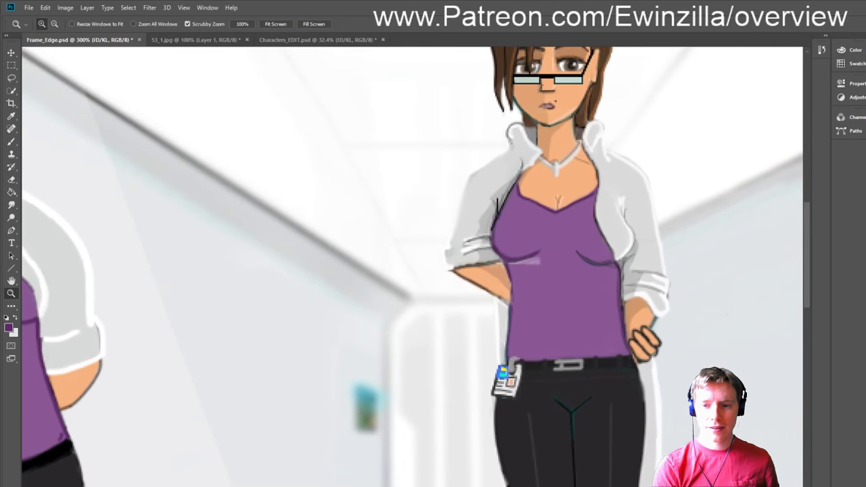
scroll(413, 267, "left", 2)
scroll(300, 298, "left", 4)
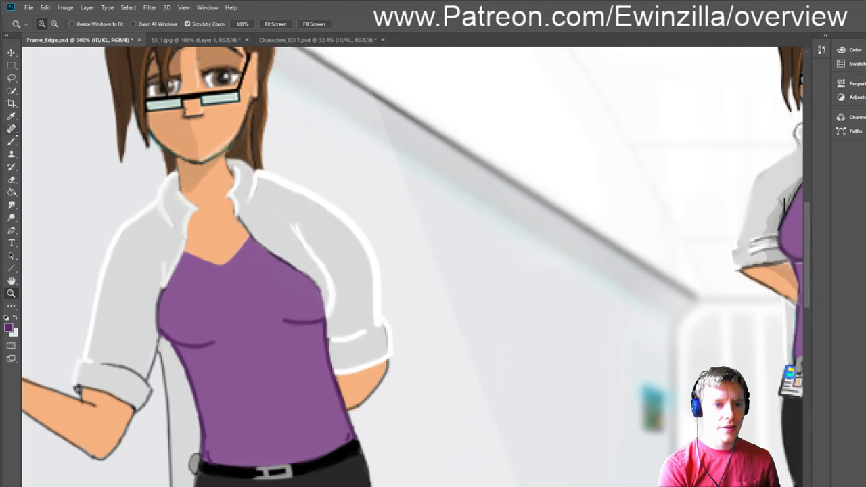
left_click(11, 141)
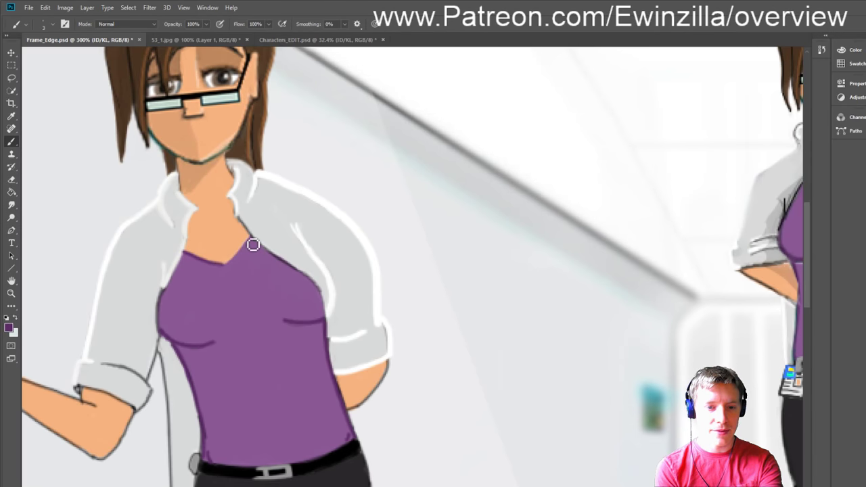
left_click_drag(251, 241, 227, 268)
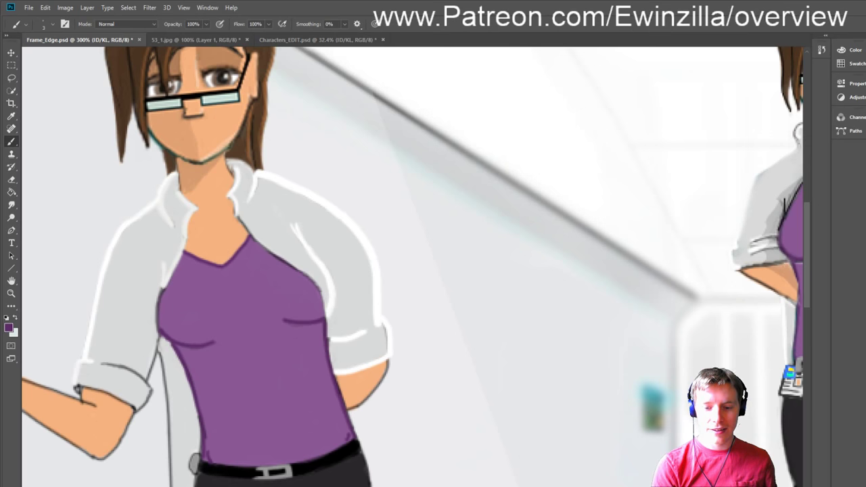
scroll(412, 266, "right", 5)
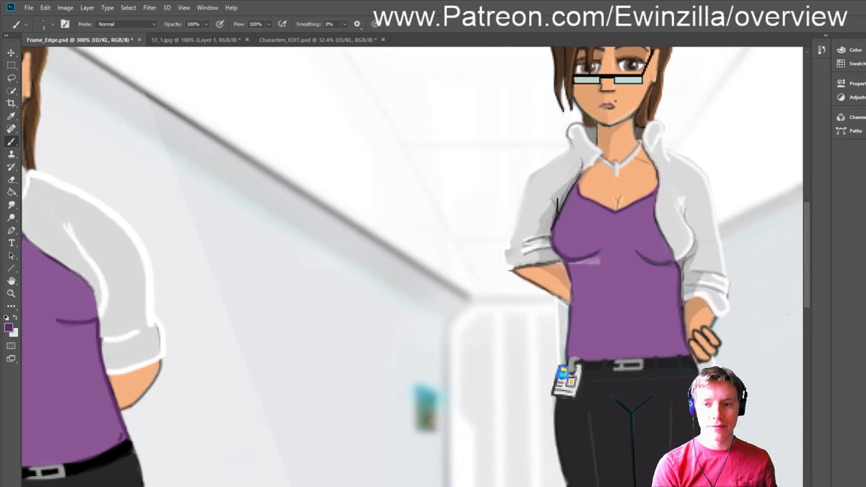
scroll(412, 265, "left", 2)
scroll(412, 266, "left", 1)
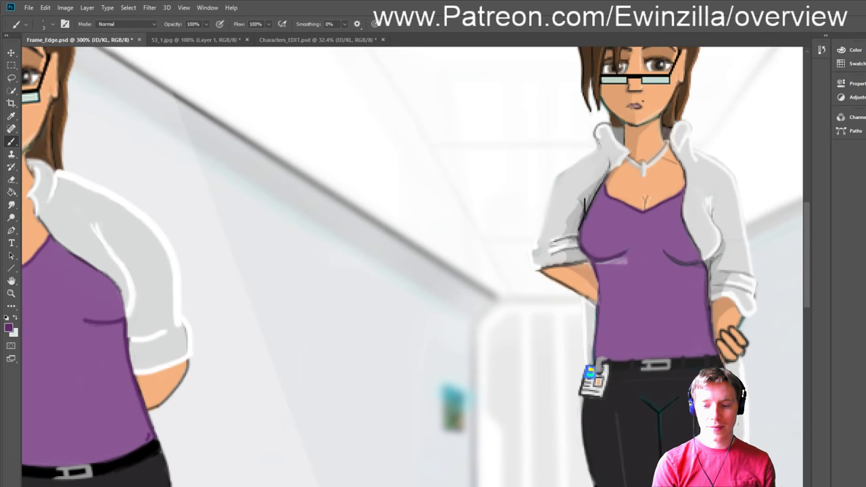
scroll(111, 200, "left", 3)
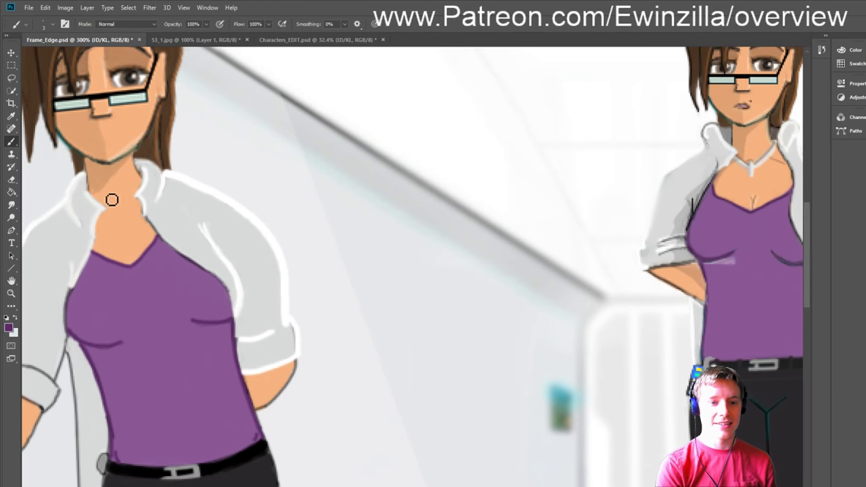
key("i")
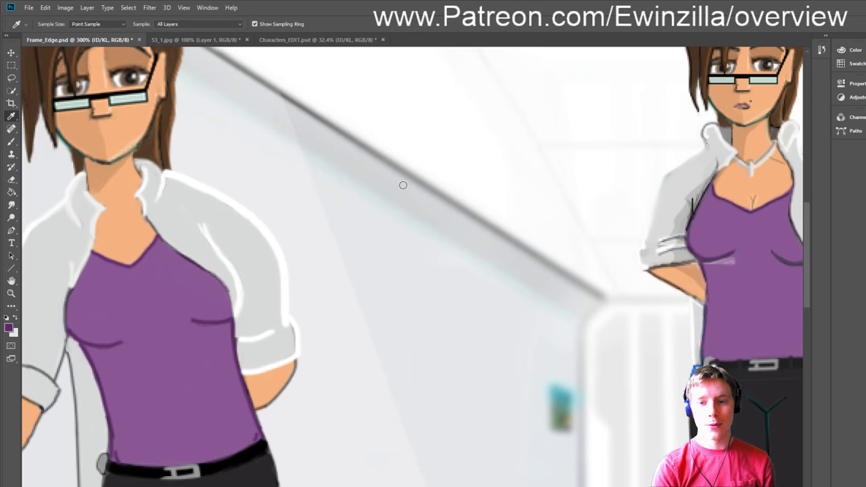
Step: Sample a brown from the artwork and smudge the left woman's upper eyelid slightly darker
key("b")
left_click(63, 175, "alt")
left_click(11, 205)
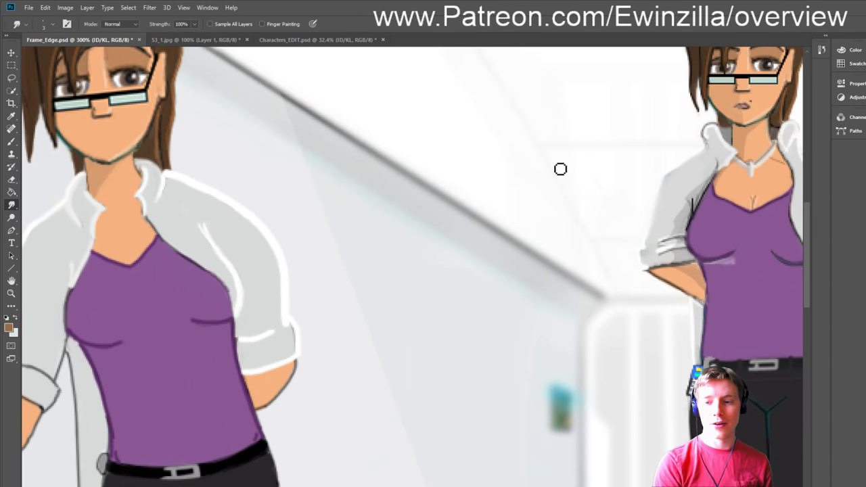
scroll(165, 233, "up", 3)
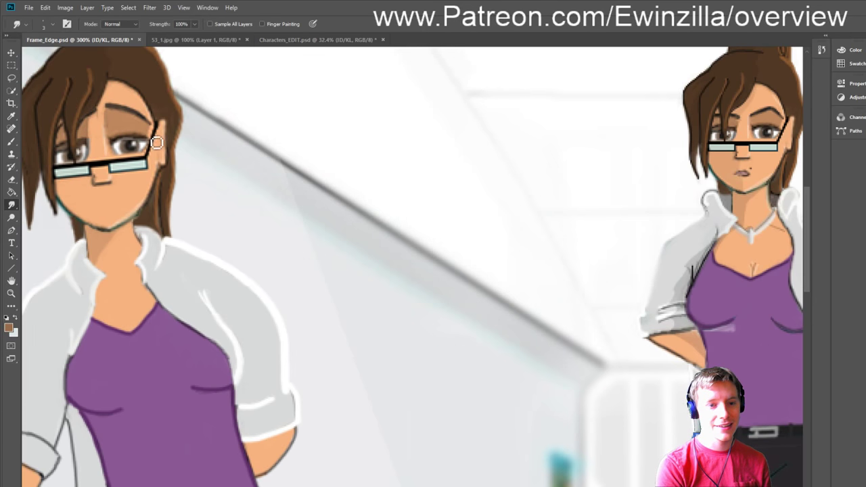
left_click_drag(136, 150, 140, 160)
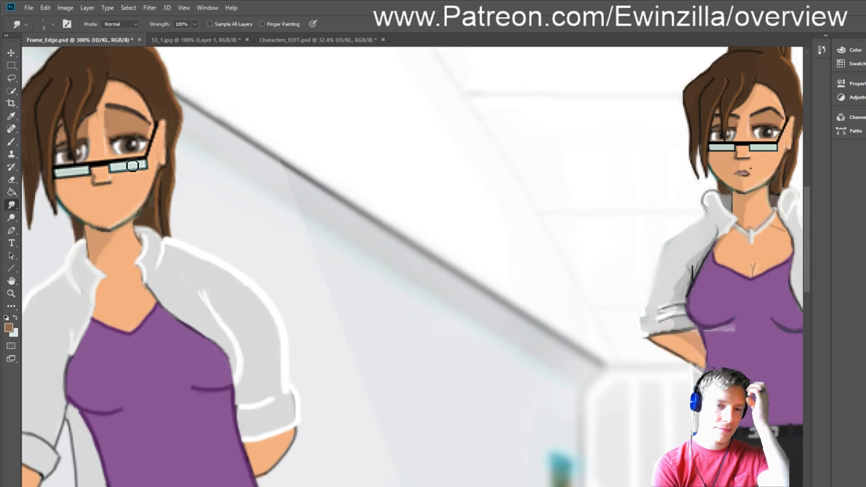
left_click(10, 141)
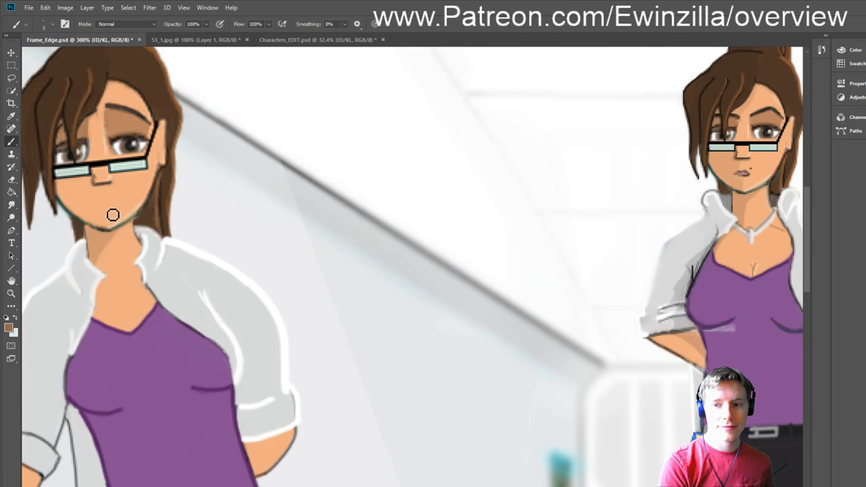
Step: Brush a short dark cleavage line in the V-neckline and smudge it and the collar edge soft
left_click(11, 293)
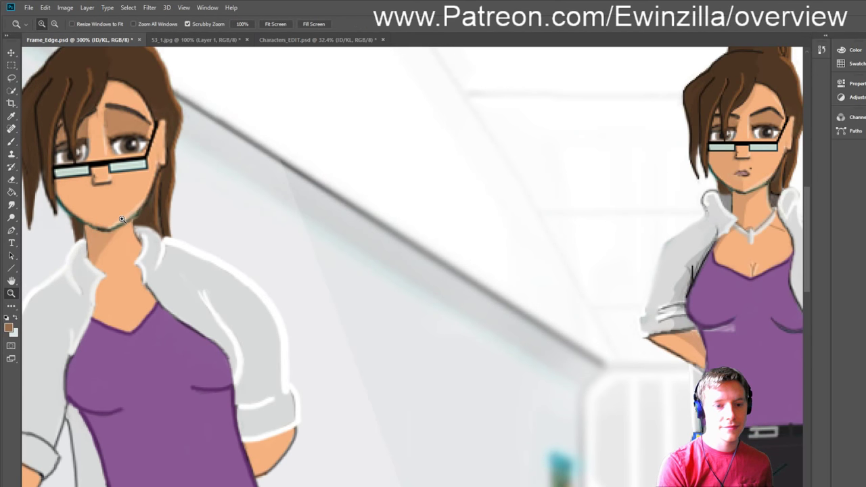
left_click(11, 142)
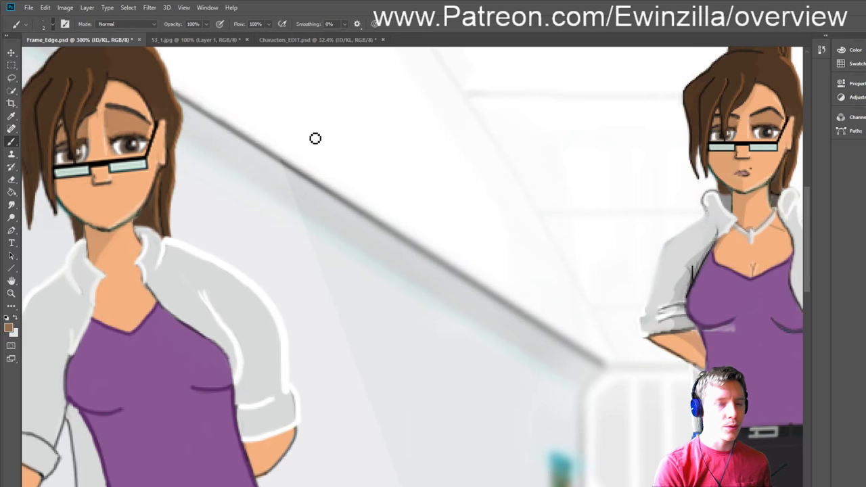
left_click_drag(123, 315, 132, 329)
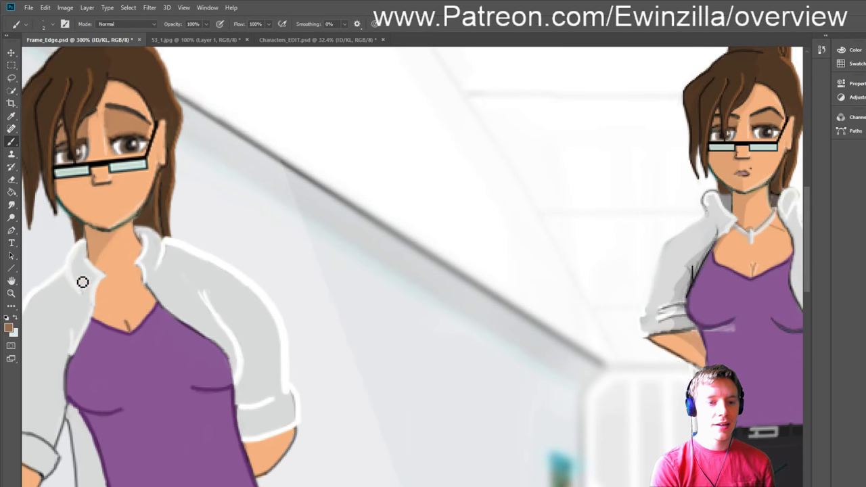
left_click(11, 205)
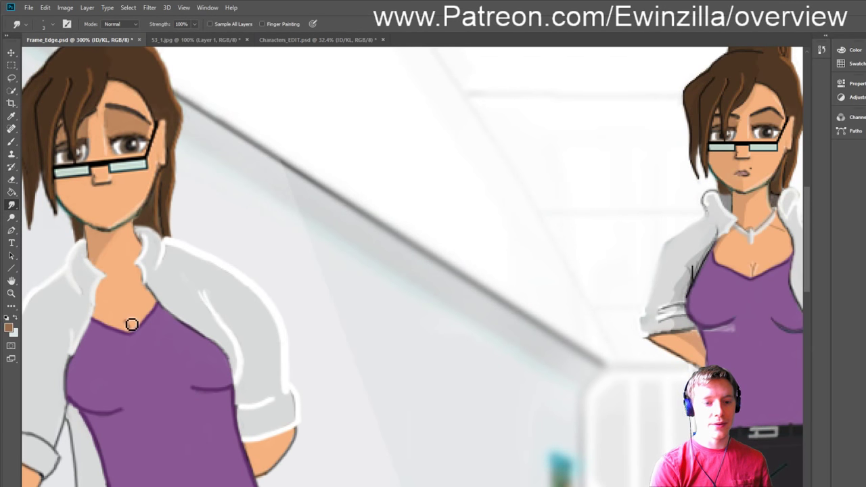
mouse_move(132, 327)
left_mouse_down()
mouse_move(130, 304)
mouse_move(128, 329)
mouse_move(136, 329)
mouse_move(136, 315)
left_mouse_up()
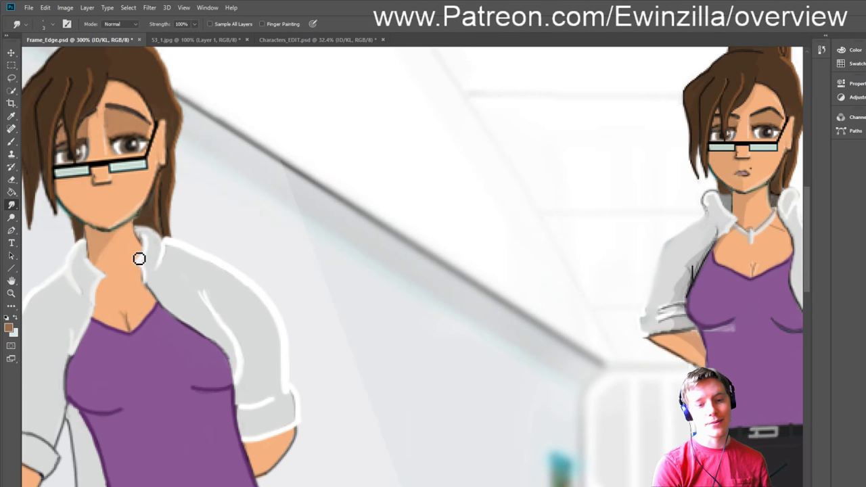
mouse_move(139, 255)
left_mouse_down()
mouse_move(159, 257)
mouse_move(149, 266)
left_mouse_up()
Step: Sample white from the artwork as the painting colour
key("i")
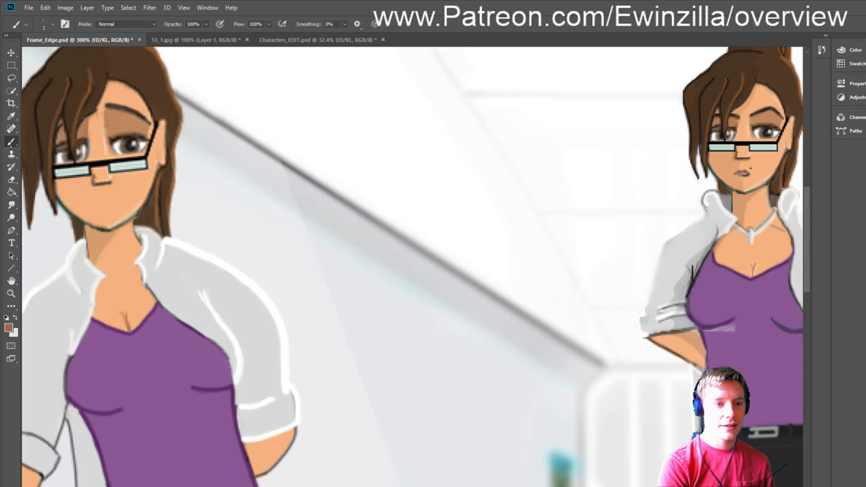
left_click(467, 140)
key("b")
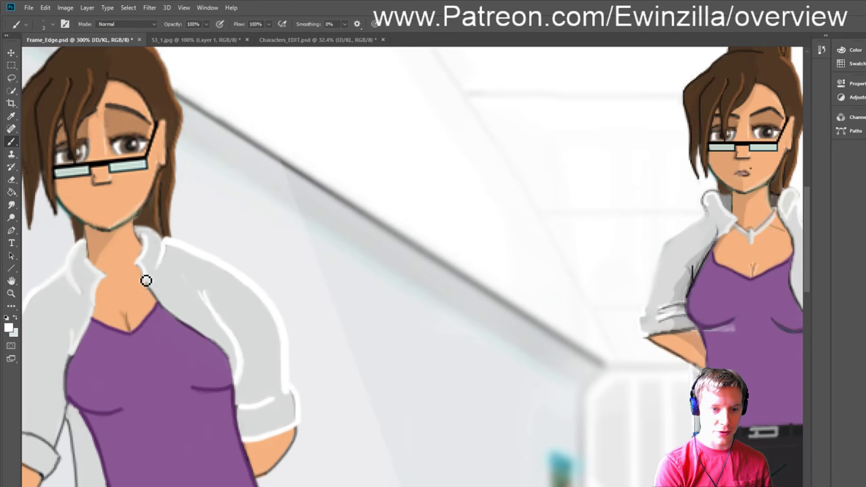
Step: Paint a thin white necklace across the left woman's collar, then zoom out to the whole scene
left_click_drag(140, 282, 107, 291)
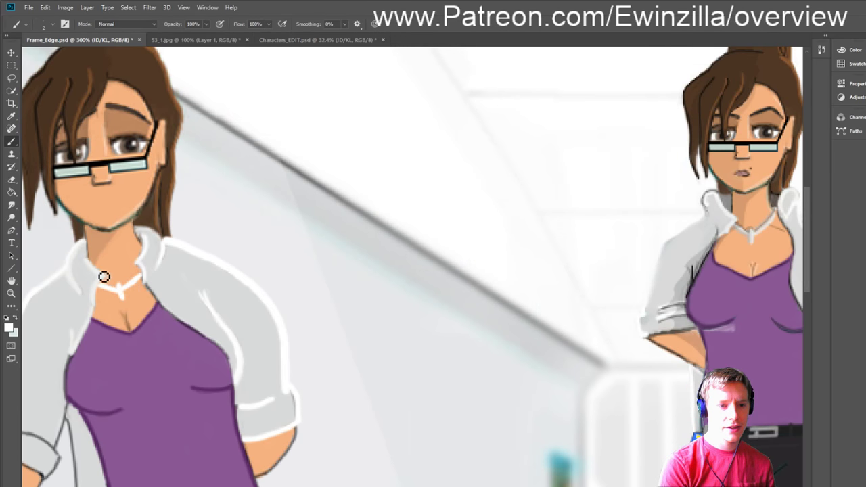
key("r")
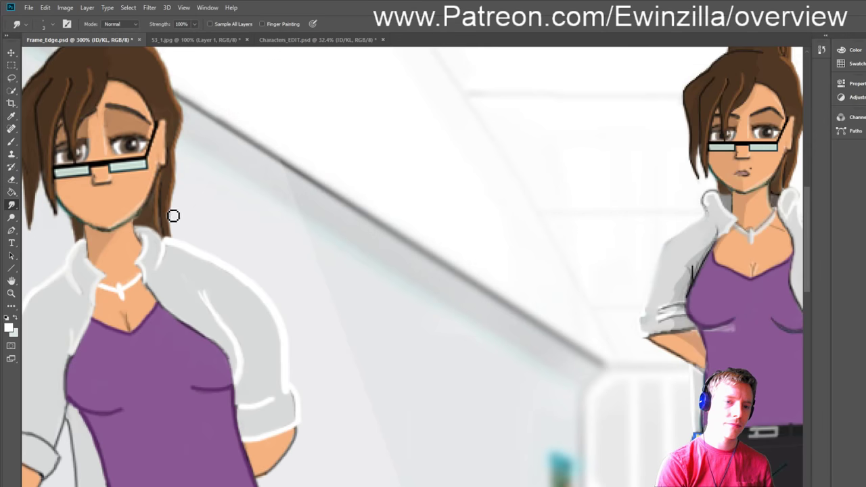
key("s")
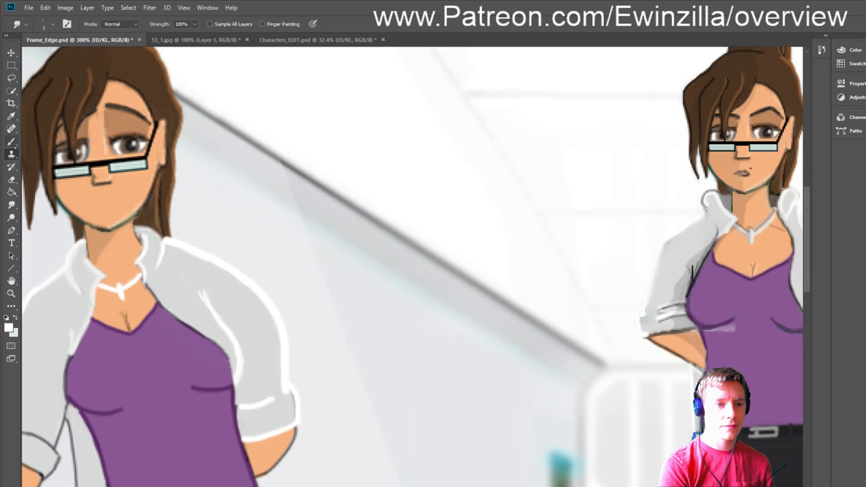
key("i")
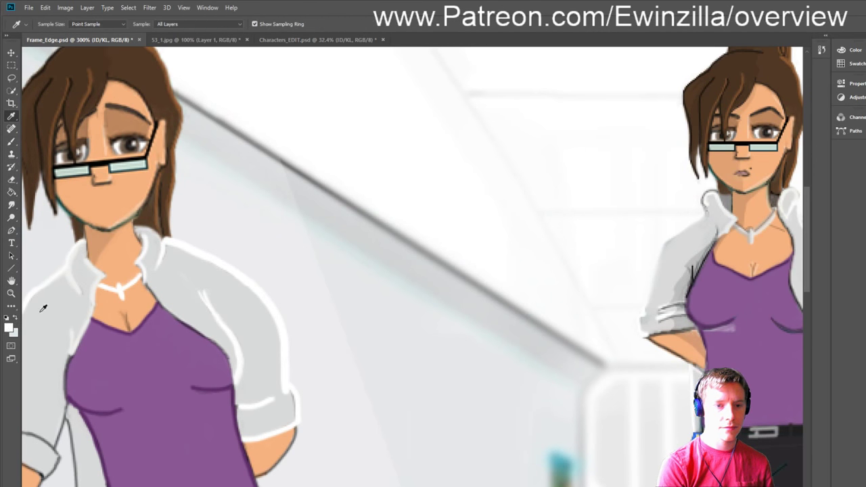
key("b")
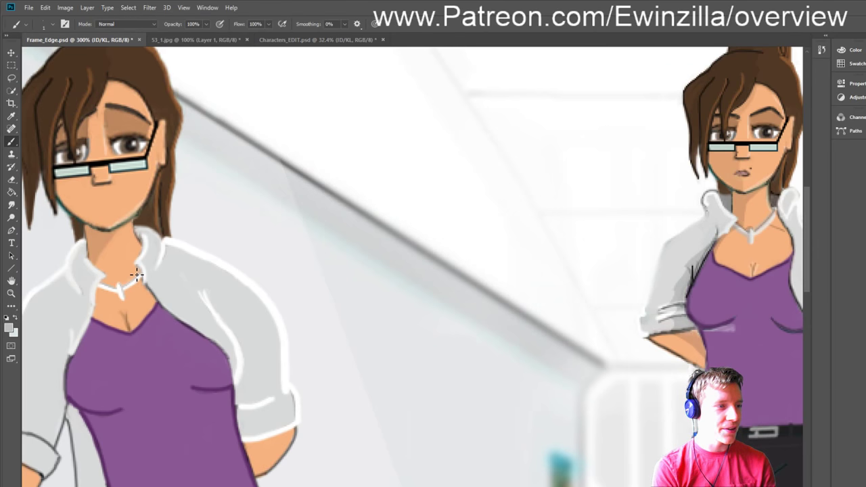
key("z")
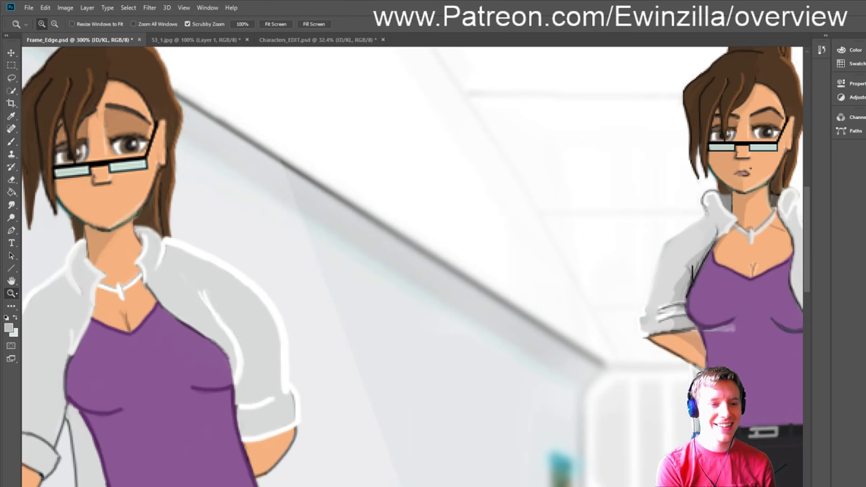
left_click(276, 23)
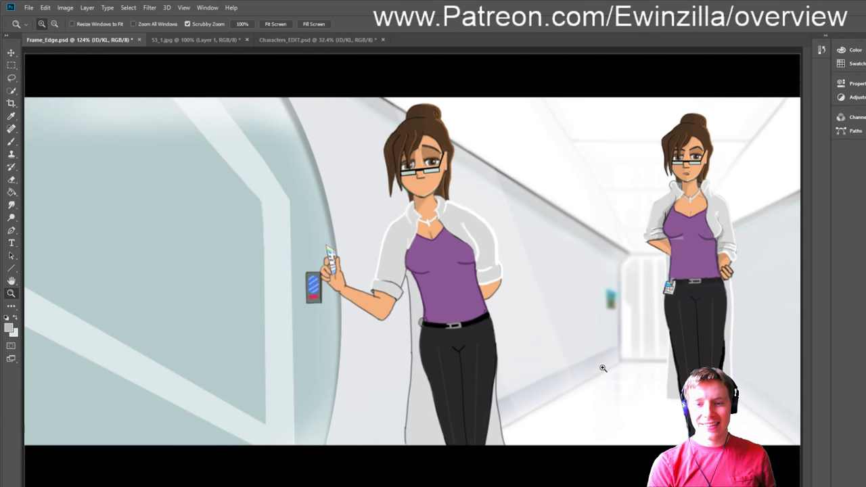
Step: Zoom to 400% on the left woman's extended arm and hand beside the wall card reader
left_click(627, 409)
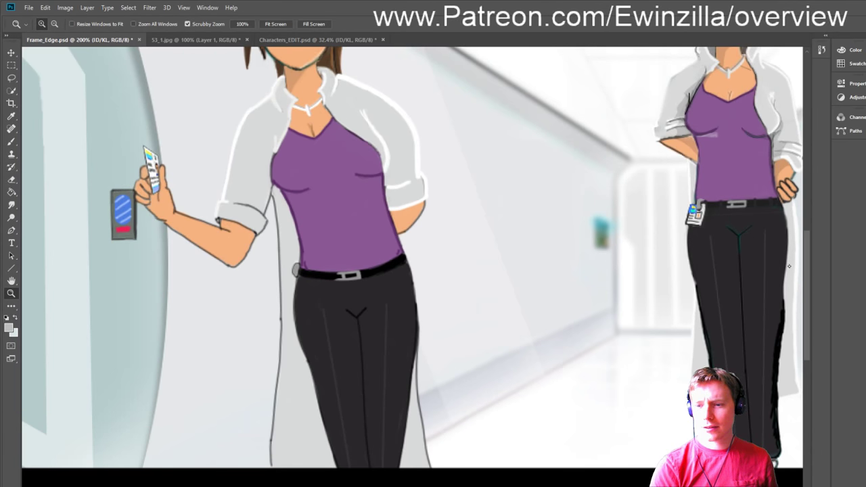
scroll(785, 291, "up", 3)
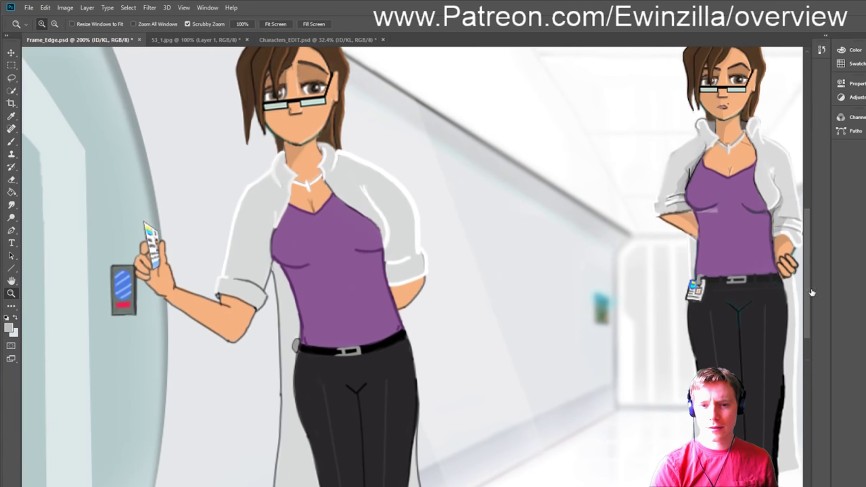
left_click(388, 253)
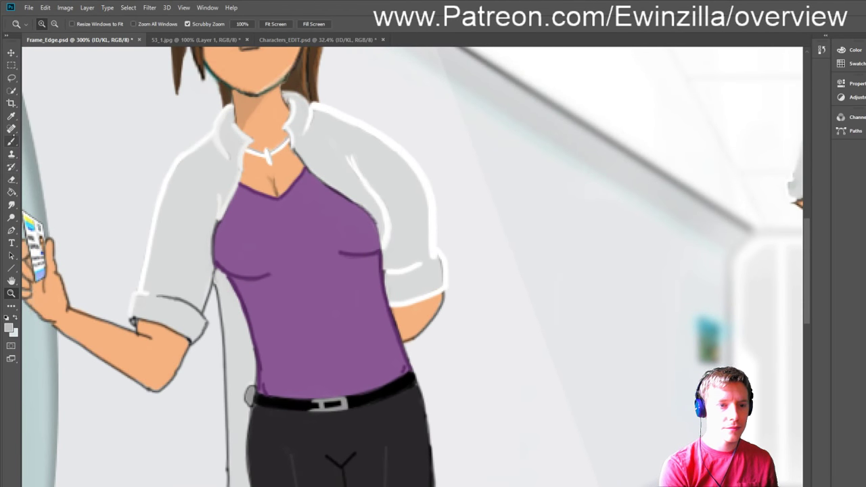
left_click(11, 116)
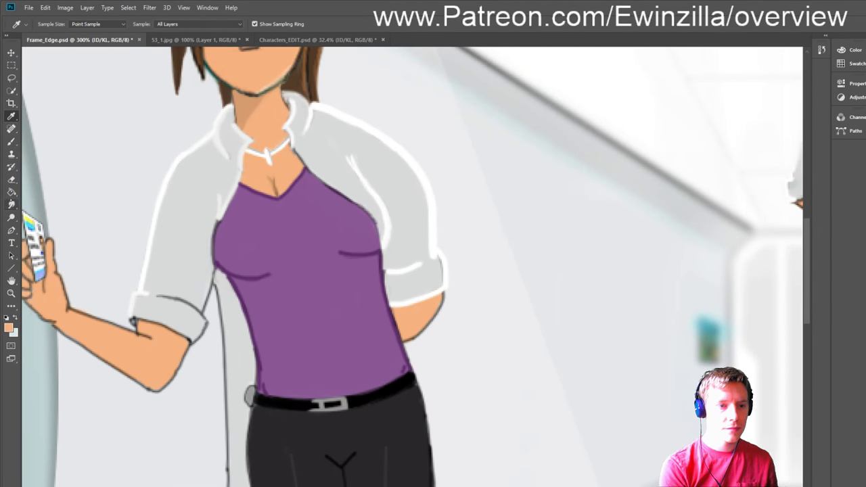
key("e")
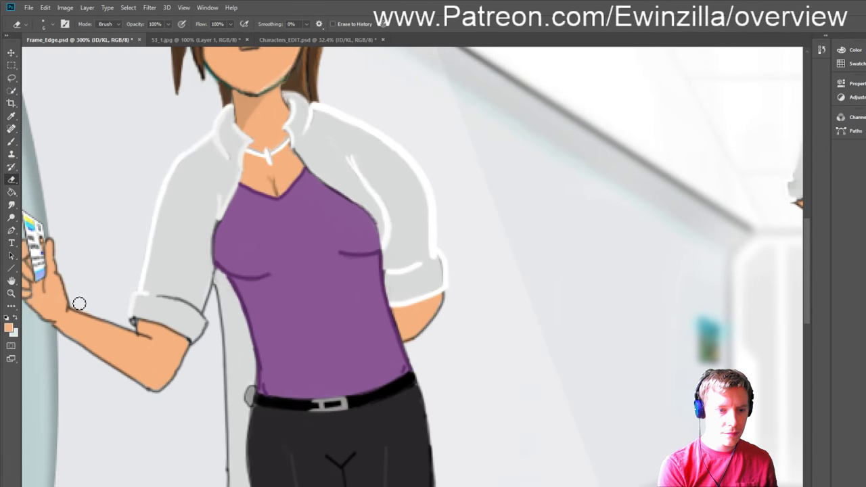
key("i")
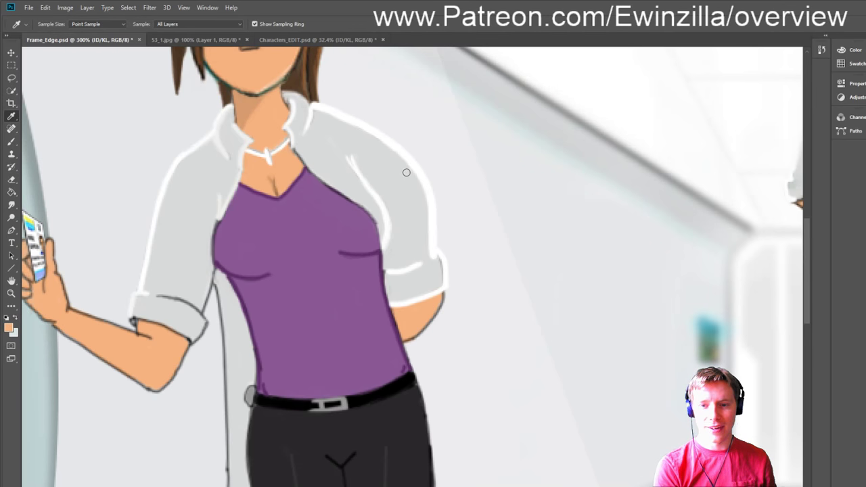
key("e")
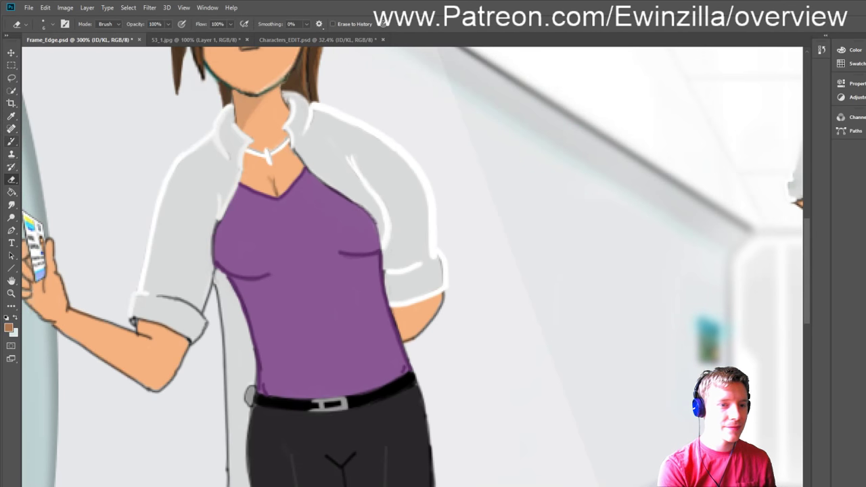
key("b")
left_click_drag(274, 443, 437, 444)
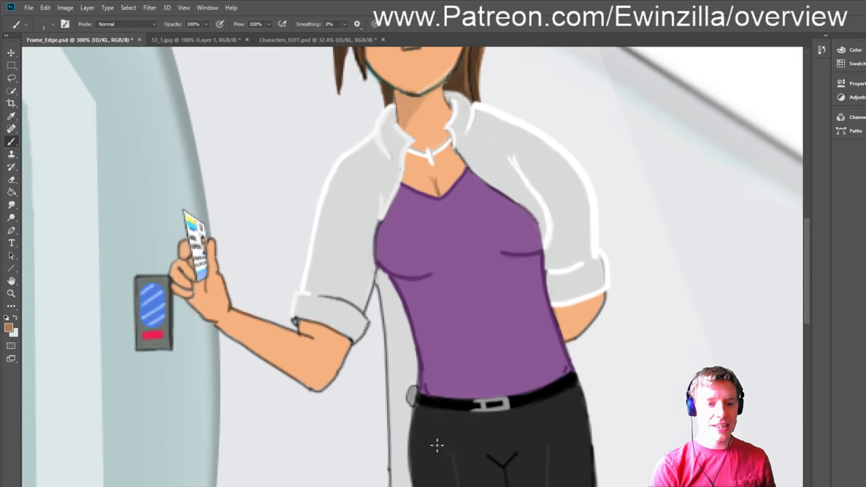
key("z")
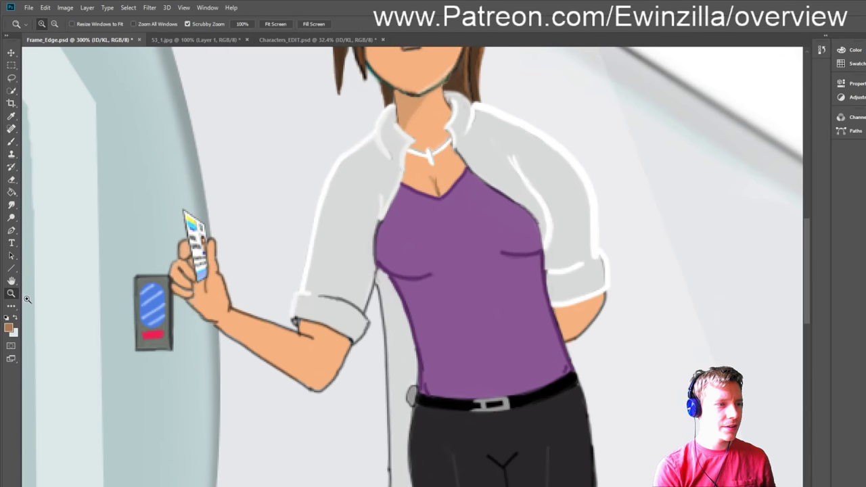
left_click(217, 271)
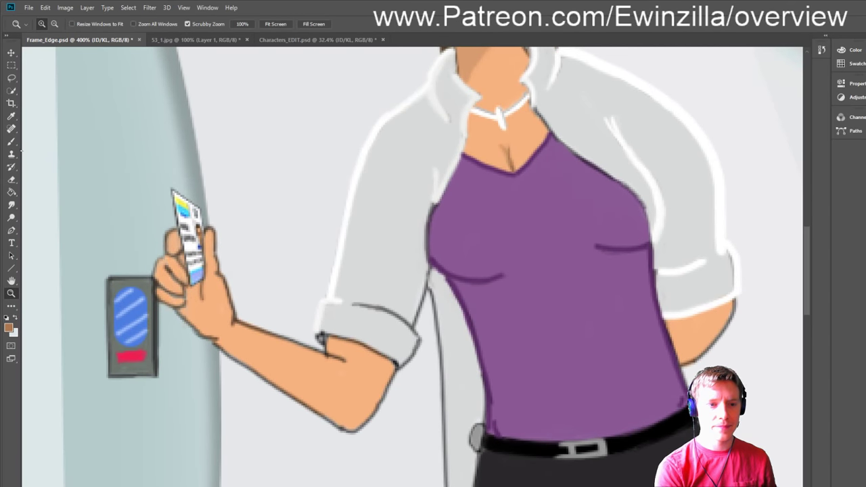
left_click(11, 142)
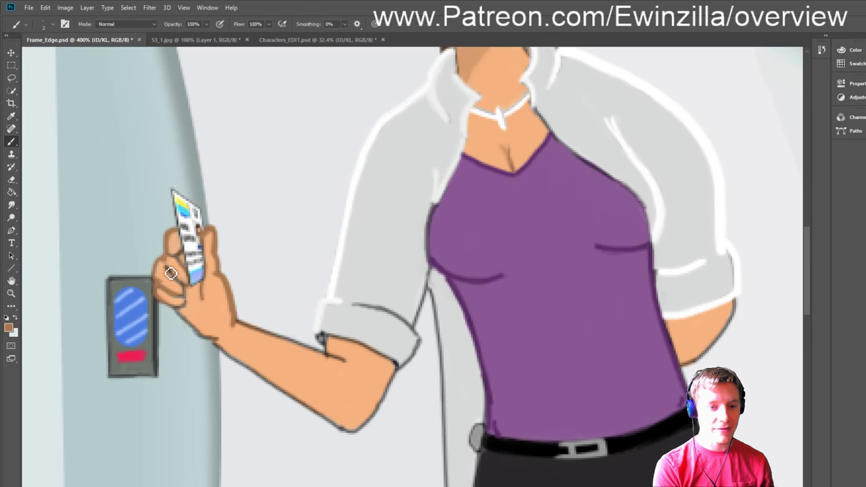
Step: Smudge the arm outline and the sleeve cuff's right edge to soften them
key("r")
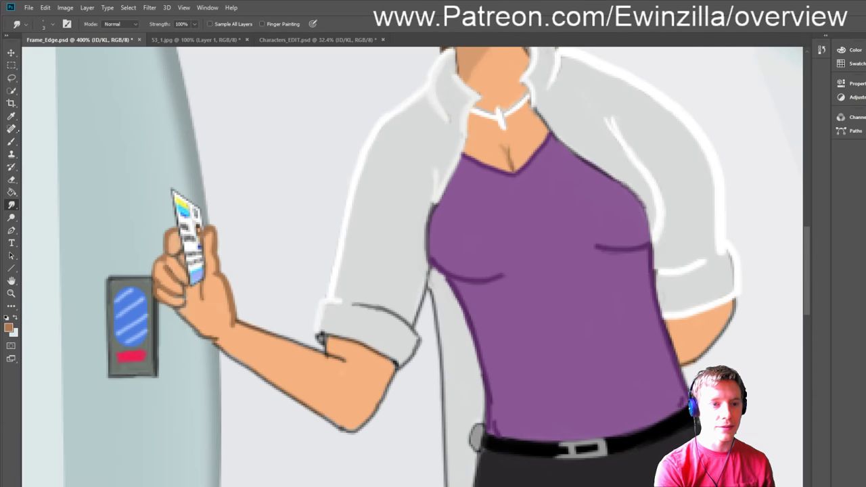
left_click(11, 142)
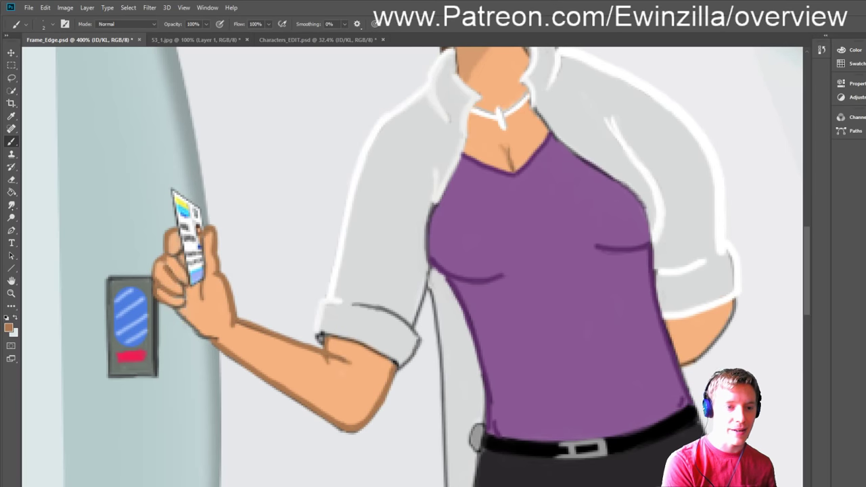
key("r")
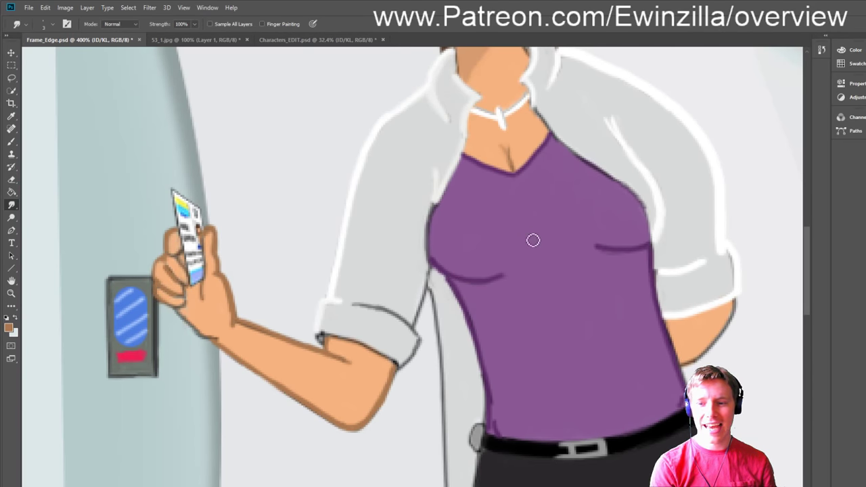
mouse_move(712, 320)
left_mouse_down()
mouse_move(736, 305)
mouse_move(733, 324)
left_mouse_up()
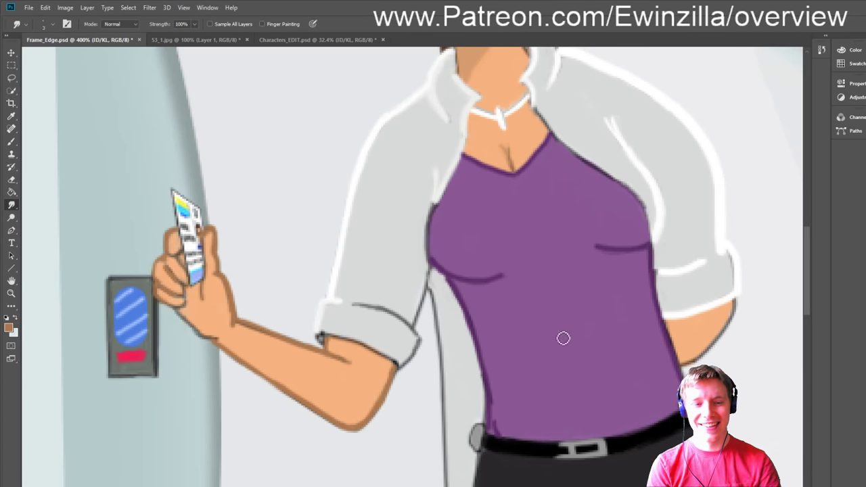
key("b")
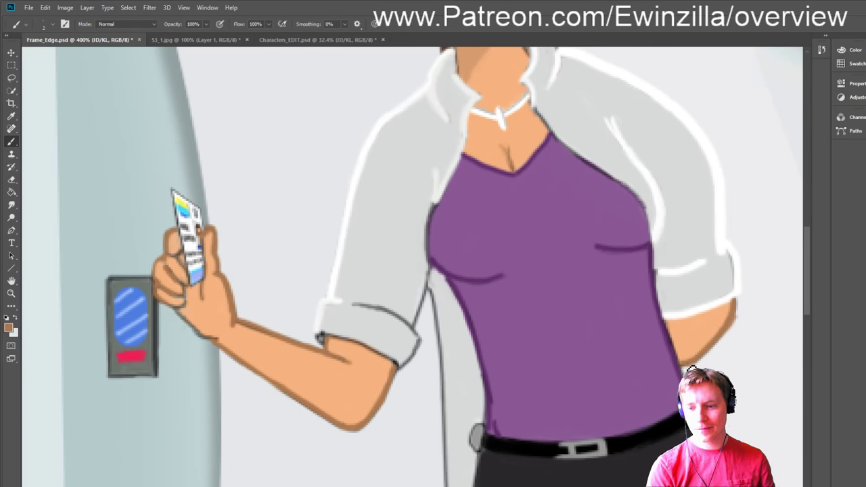
key("r")
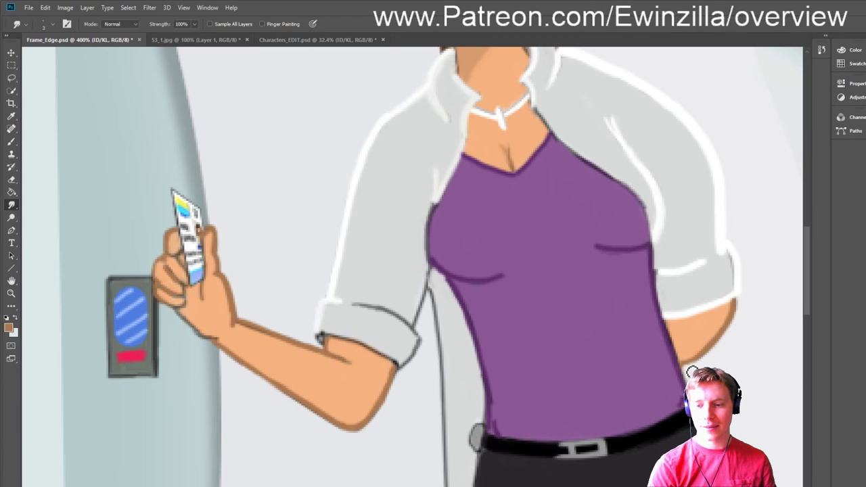
left_click(11, 293)
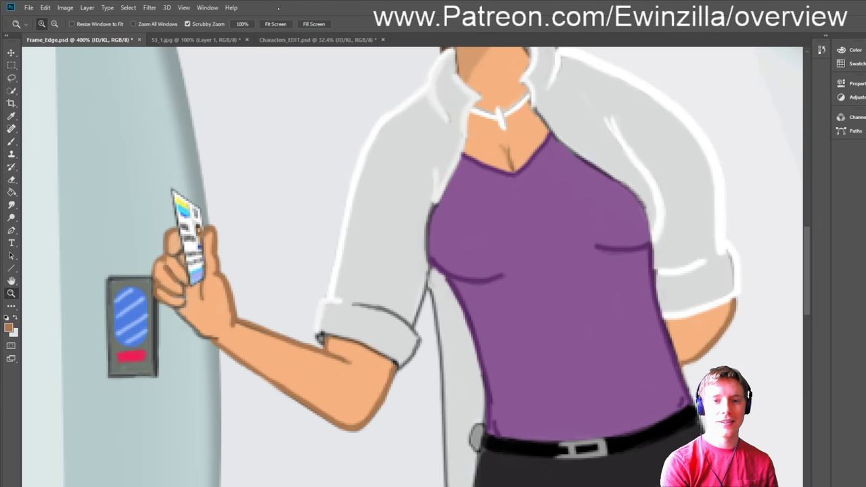
Step: Zoomed on the elbow, smudge the forearm edge below the cuff and shorten the inner-elbow crease
key("ctrl+0")
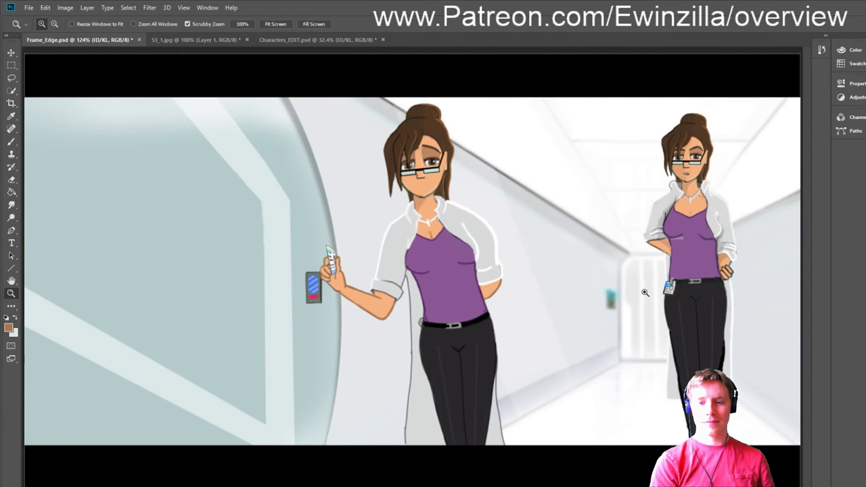
left_click(576, 304)
left_click(459, 279)
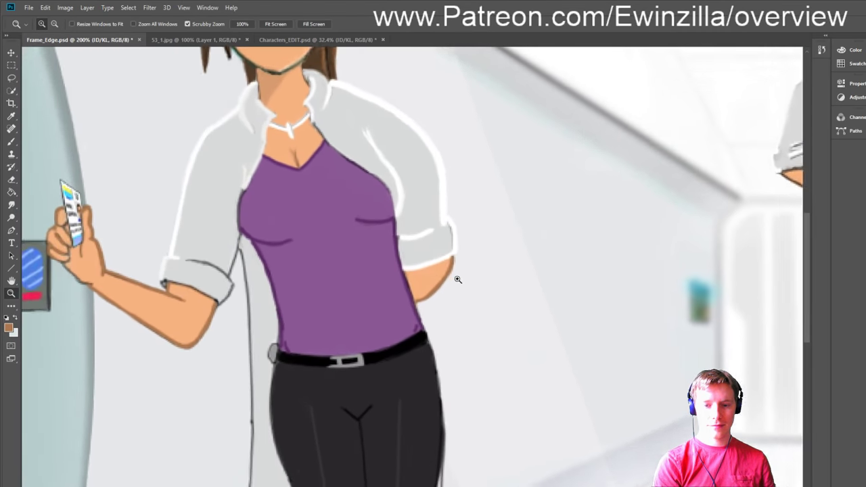
key("r")
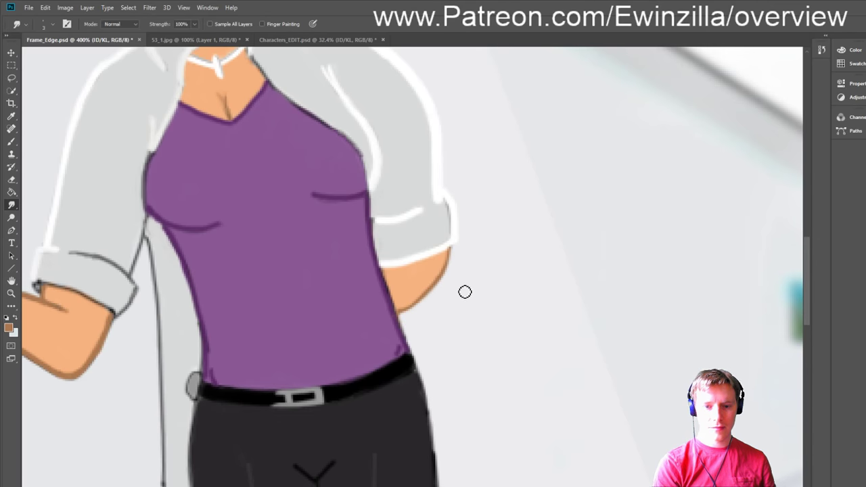
mouse_move(100, 323)
left_mouse_down()
mouse_move(95, 358)
mouse_move(104, 329)
mouse_move(91, 362)
mouse_move(100, 342)
mouse_move(81, 371)
mouse_move(67, 371)
mouse_move(78, 375)
mouse_move(92, 356)
mouse_move(68, 365)
left_mouse_up()
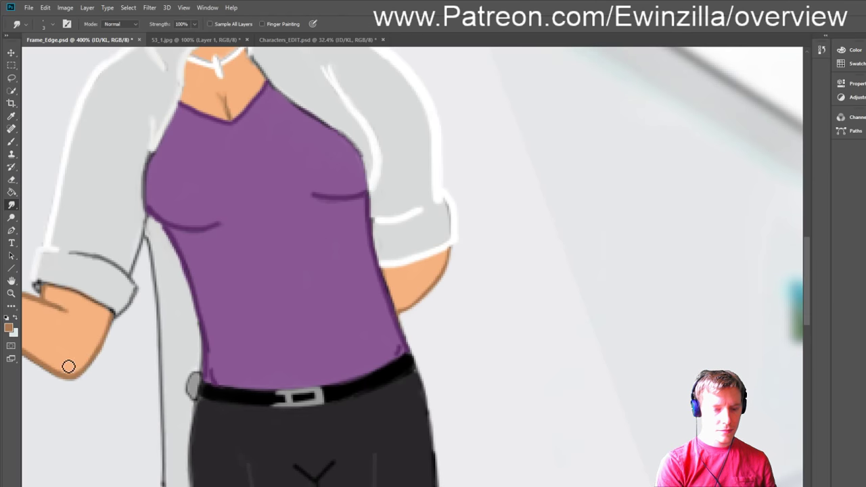
scroll(411, 416, "left", 5)
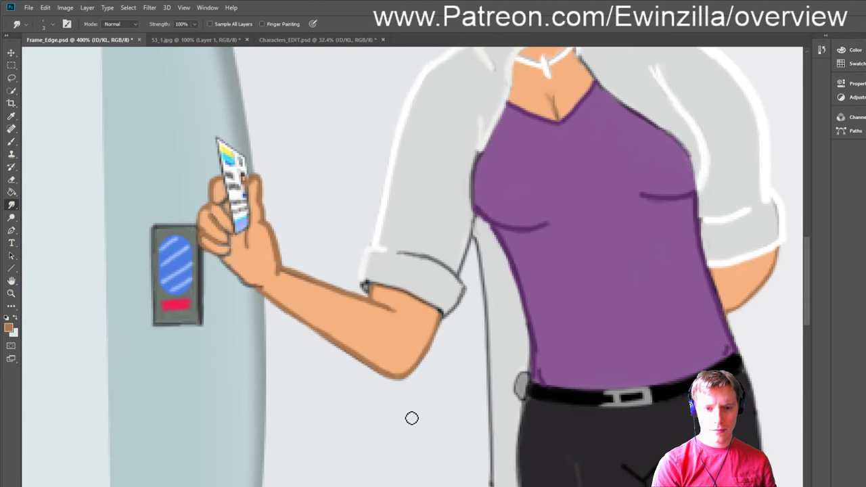
left_click_drag(292, 288, 401, 314)
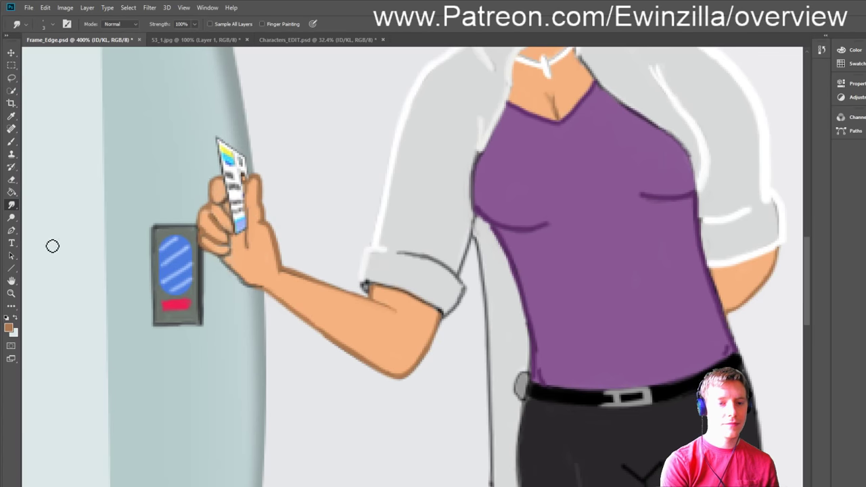
left_click(11, 293)
key("ctrl+0")
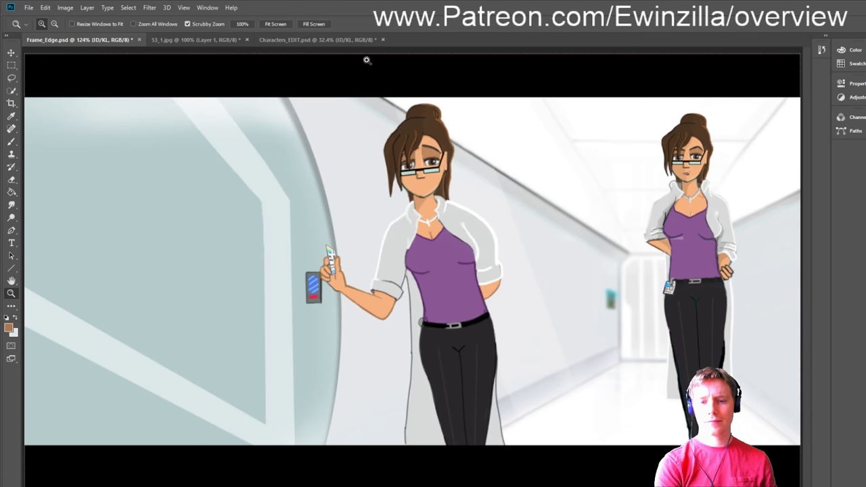
Step: Zoom to 200% on the lower body and sample the lab coat's light grey
left_click(500, 372)
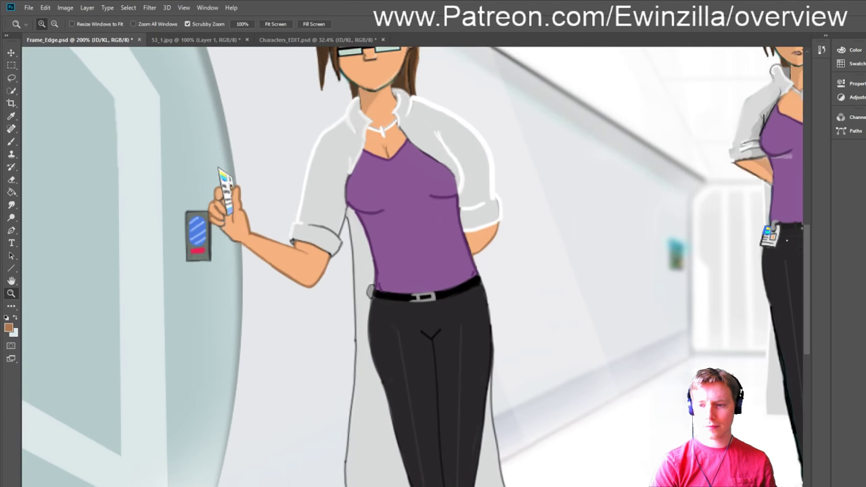
scroll(807, 314, "down", 2)
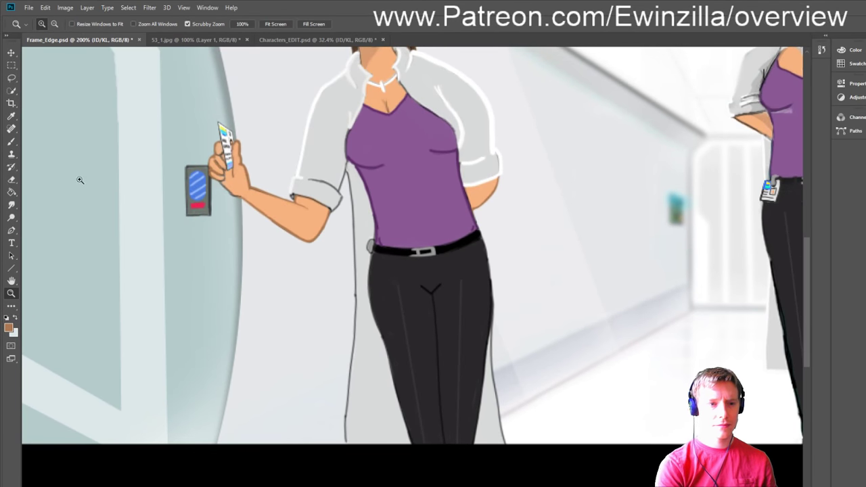
left_click(11, 116)
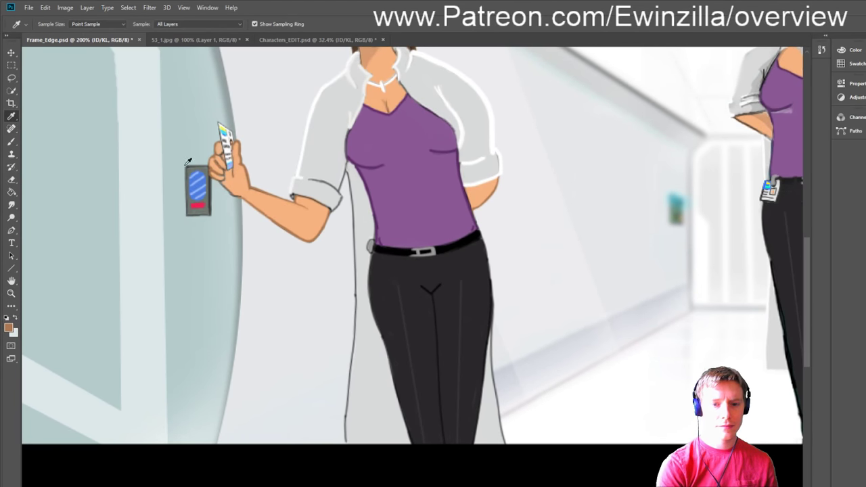
left_click(363, 187)
key("shift+r")
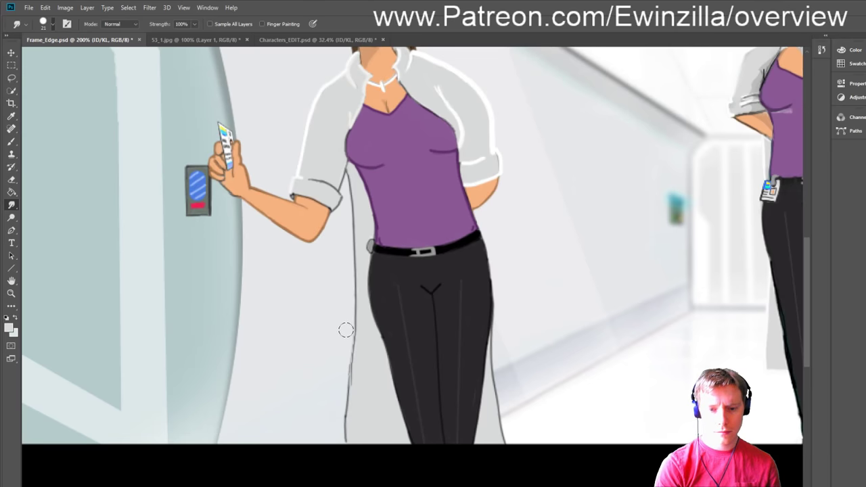
Step: Smudge the lab coat's lower left edge into a straighter line, undoing strokes until it's clean
left_click_drag(346, 330, 339, 433)
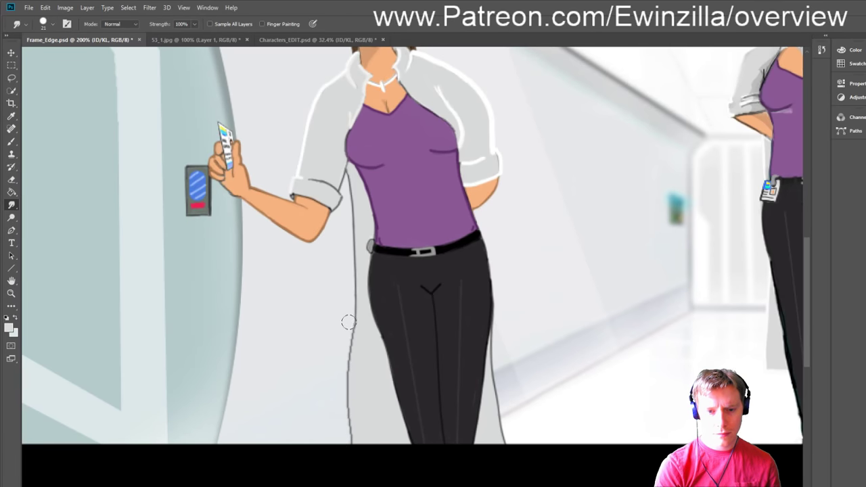
key("ctrl+z")
left_click_drag(352, 321, 356, 454)
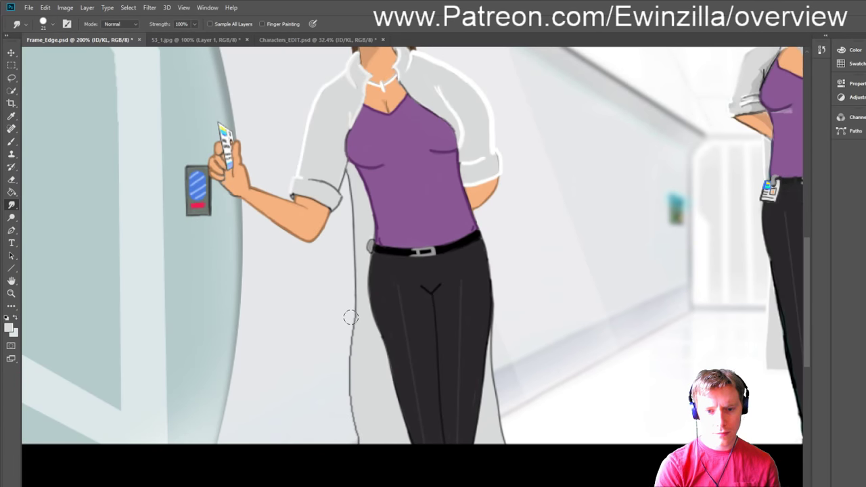
left_click_drag(350, 318, 343, 444)
key("ctrl+z")
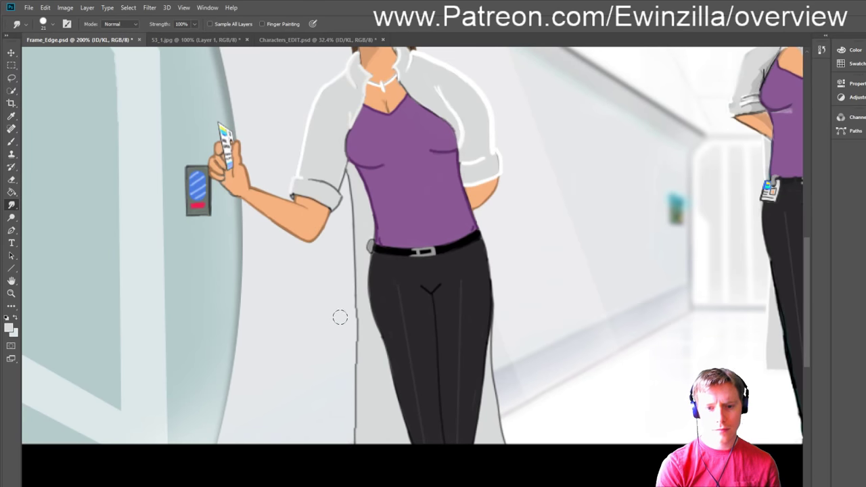
left_click_drag(354, 315, 351, 446)
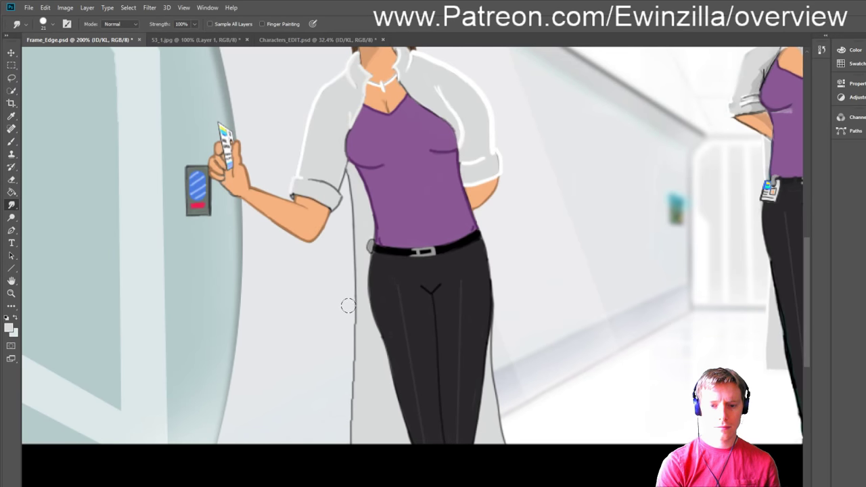
left_click_drag(347, 306, 337, 436)
left_click_drag(348, 309, 347, 439)
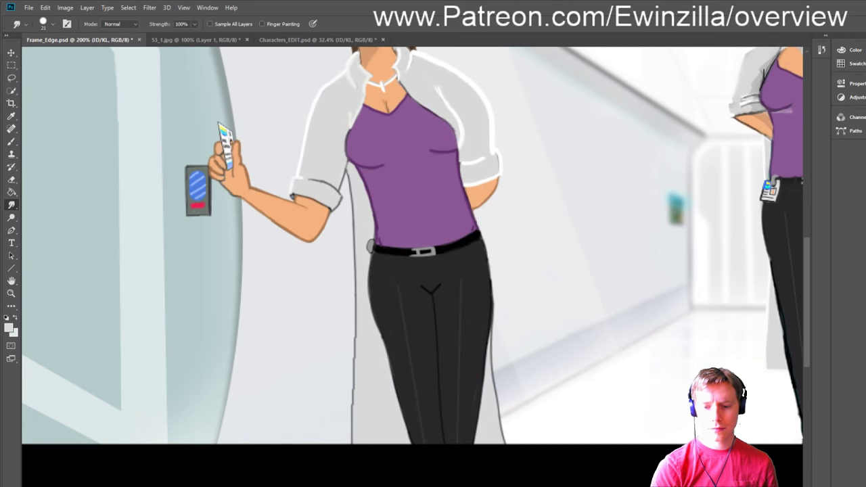
Step: Smudge the coat's inner edge, the pants' right edge, and the shirt's right edge from arm to belt
scroll(118, 169, "right", 5)
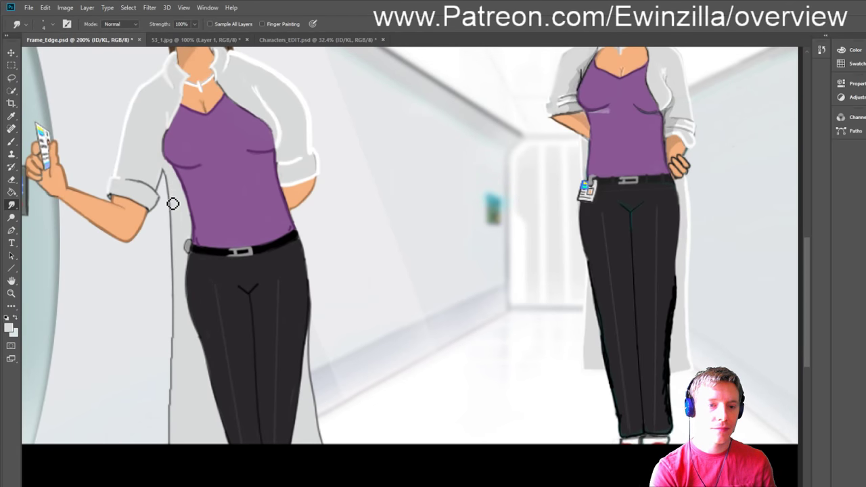
mouse_move(176, 226)
left_mouse_down()
mouse_move(175, 242)
mouse_move(162, 183)
mouse_move(163, 171)
mouse_move(175, 209)
mouse_move(166, 118)
mouse_move(159, 205)
mouse_move(166, 216)
mouse_move(169, 195)
left_mouse_up()
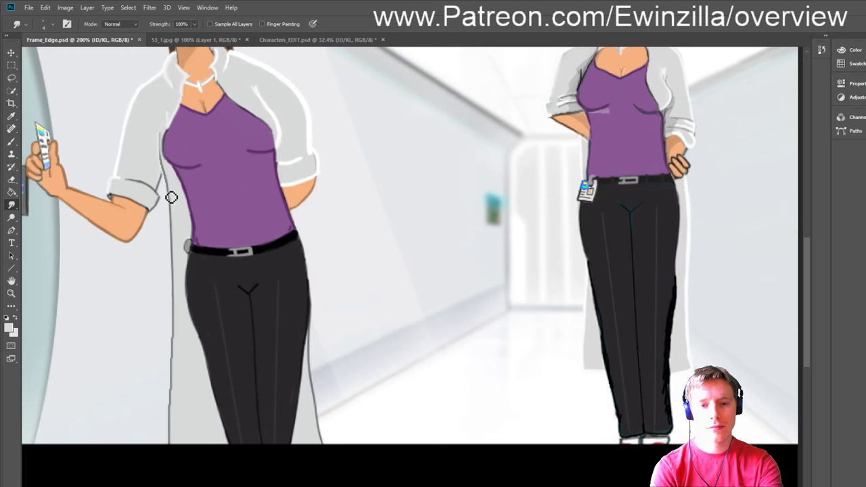
mouse_move(302, 253)
left_mouse_down()
mouse_move(309, 293)
mouse_move(301, 250)
mouse_move(309, 298)
mouse_move(321, 285)
mouse_move(307, 268)
mouse_move(308, 296)
mouse_move(280, 177)
mouse_move(293, 234)
left_mouse_up()
mouse_move(287, 203)
left_mouse_down()
mouse_move(281, 181)
mouse_move(291, 216)
left_mouse_up()
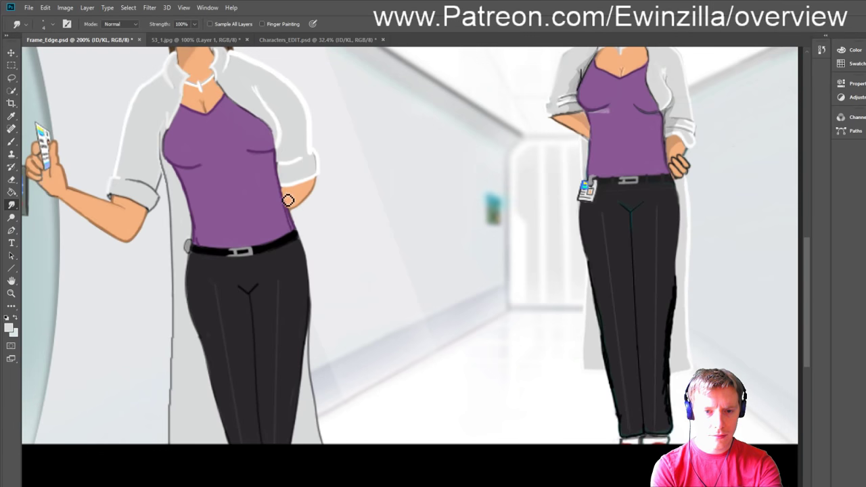
mouse_move(287, 195)
left_mouse_down()
mouse_move(293, 228)
mouse_move(298, 212)
left_mouse_up()
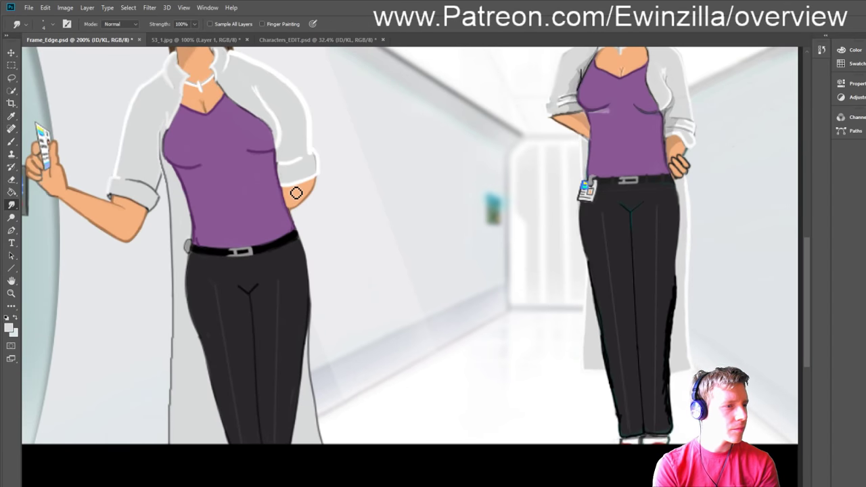
mouse_move(292, 199)
left_mouse_down()
mouse_move(286, 203)
mouse_move(291, 167)
left_mouse_up()
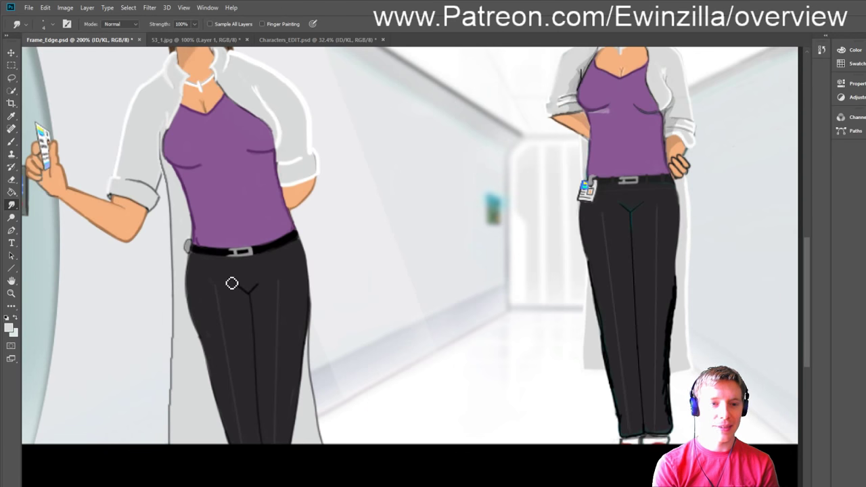
left_click(12, 116)
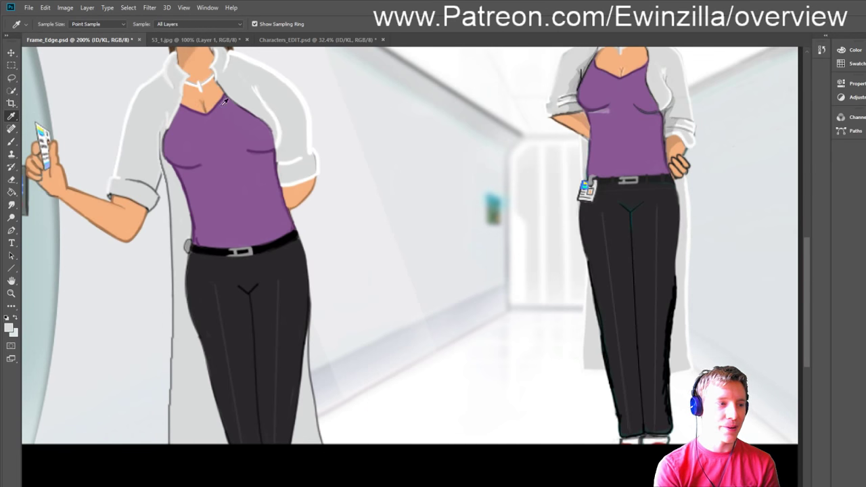
Step: Sample the coat outline's white and paint a thin white line along the coat edge beside the pants
left_click(308, 107)
left_click(12, 141)
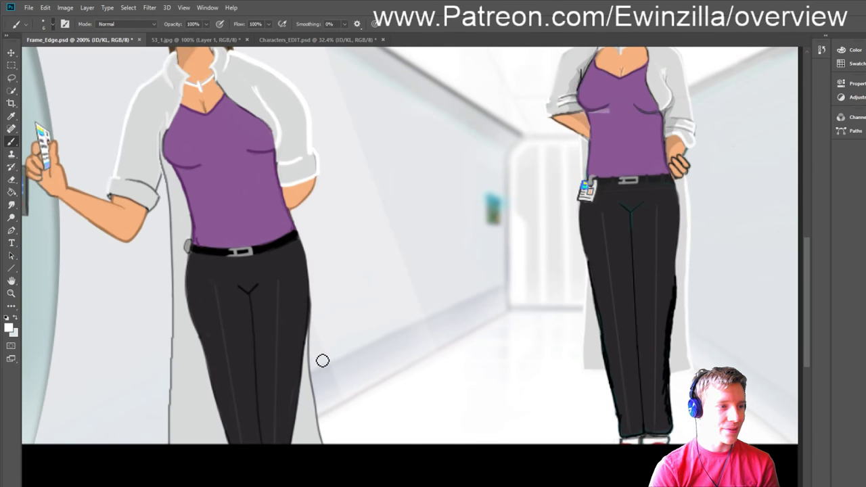
left_click_drag(313, 334, 331, 419)
key("ctrl+z")
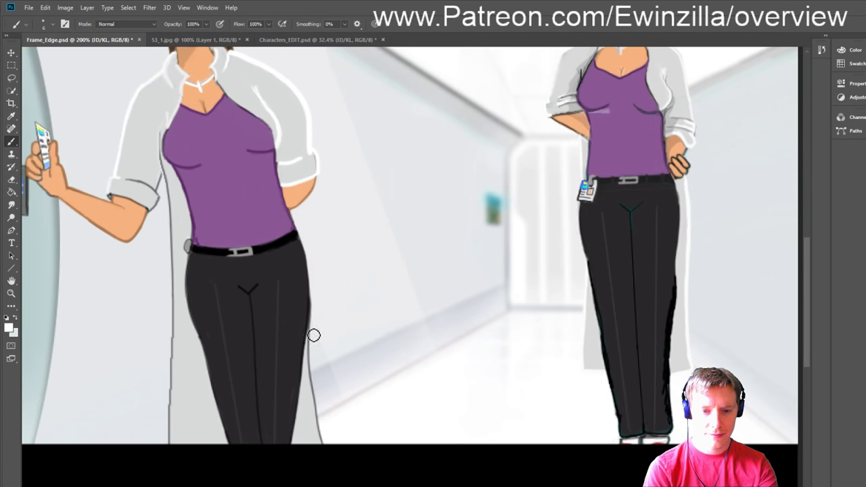
key("ctrl+shift+z")
key("ctrl+z")
left_click_drag(313, 328, 321, 442)
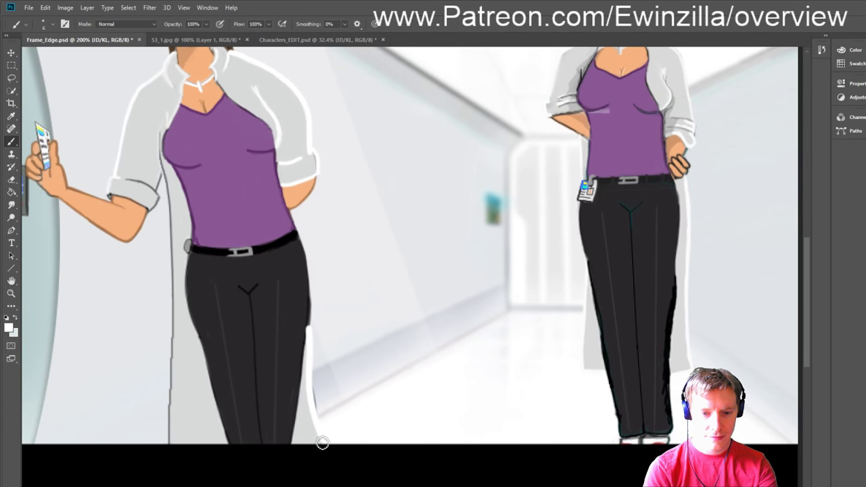
key("ctrl+z")
left_click_drag(314, 331, 319, 437)
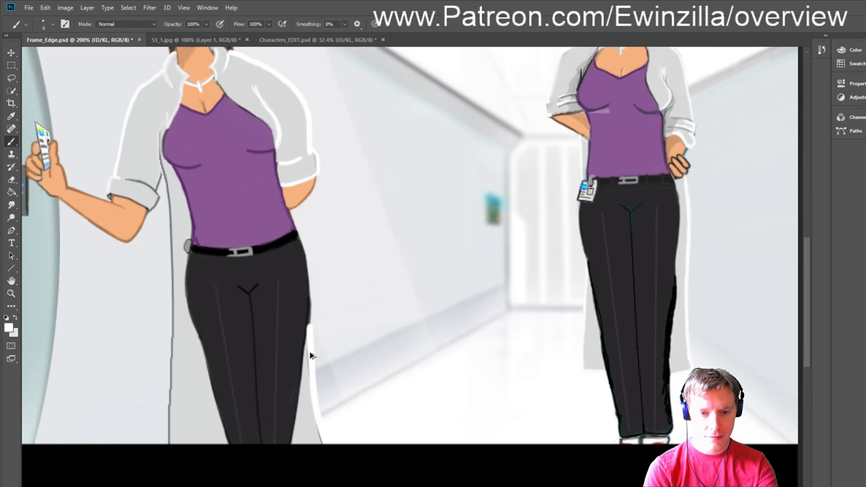
key("ctrl+z")
left_click_drag(314, 331, 318, 435)
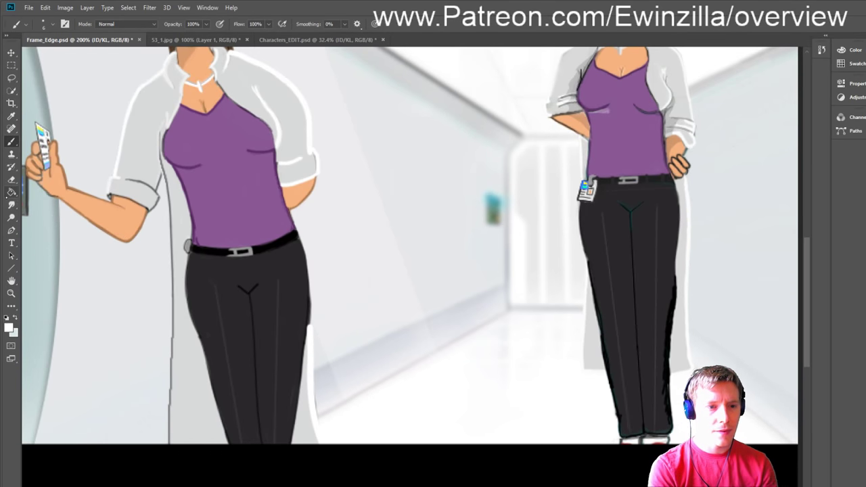
left_click(11, 204)
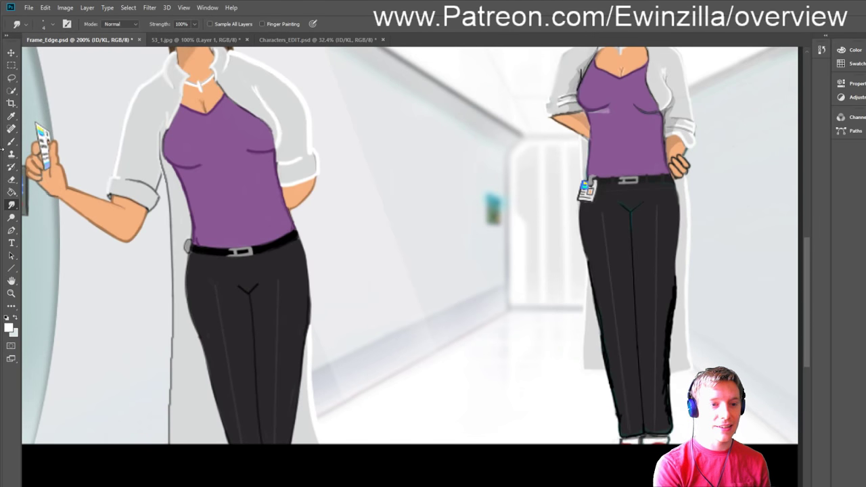
Step: Paint white over the dark lower coat outline beside the pants down to the canvas bottom
left_click(11, 142)
left_click_drag(174, 326, 169, 447)
left_click(10, 204)
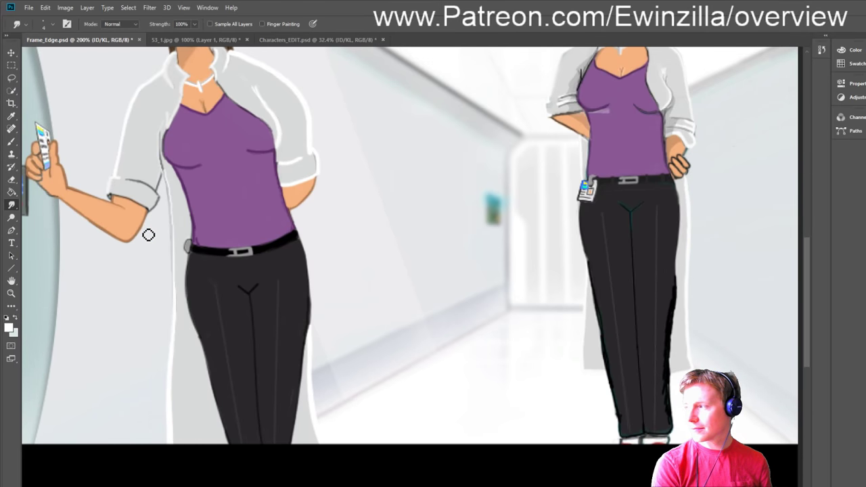
Step: Zoom into the faces and sample the lip colour from the right character's mouth
scroll(804, 318, "up", 5)
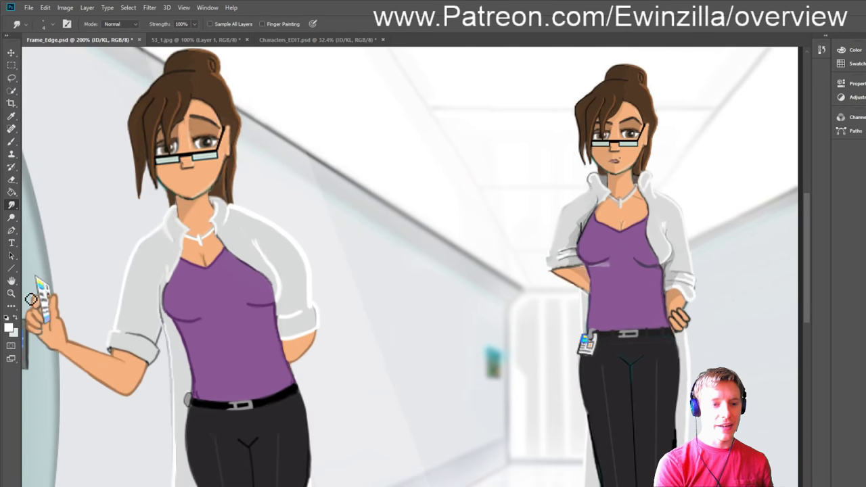
left_click(11, 293)
left_click(182, 163)
left_click(182, 163)
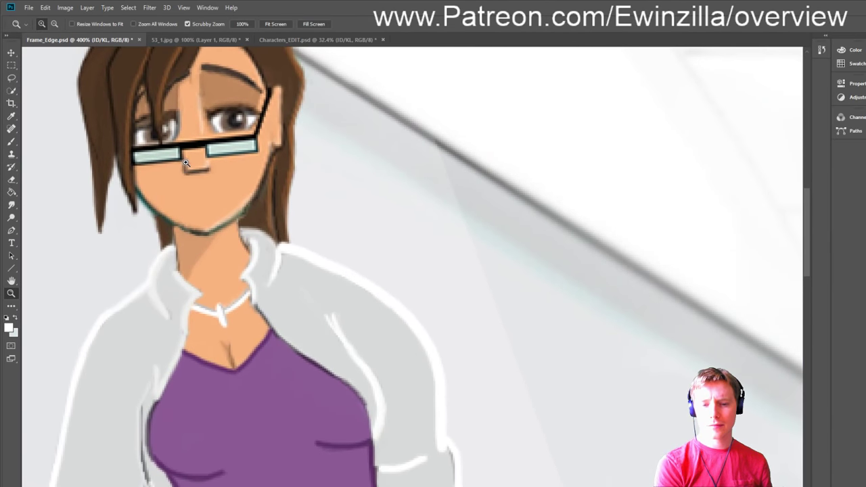
left_click(251, 234, "alt")
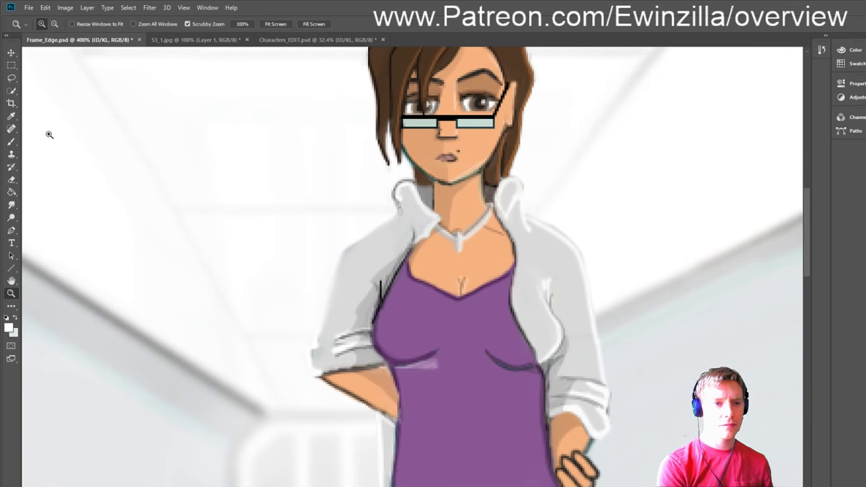
left_click(11, 116)
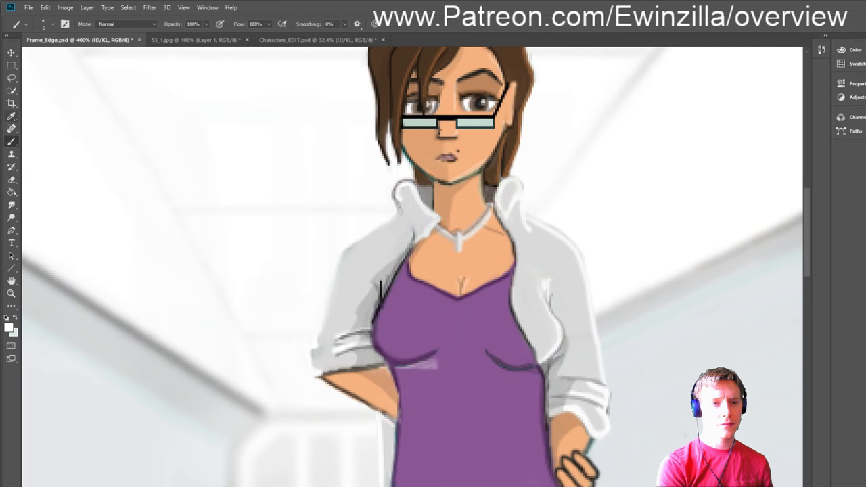
left_click(448, 160)
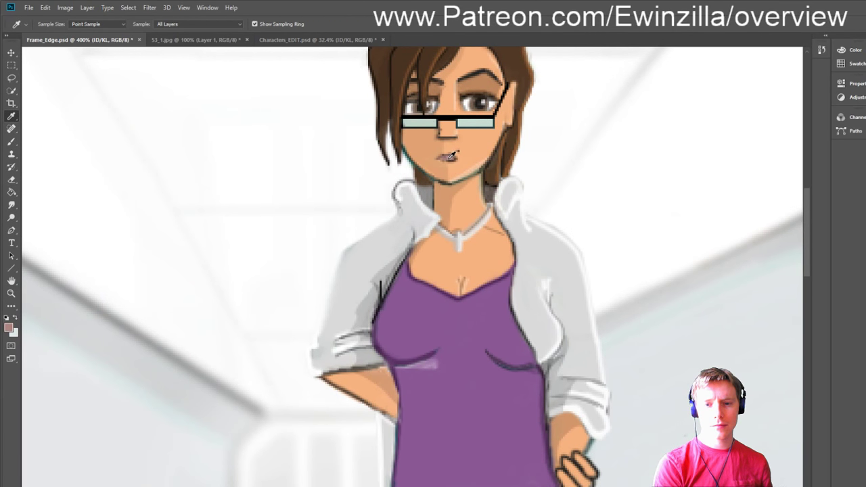
Step: Set black as the painting colour and make Kate 1 the active layer
scroll(413, 267, "left", 3)
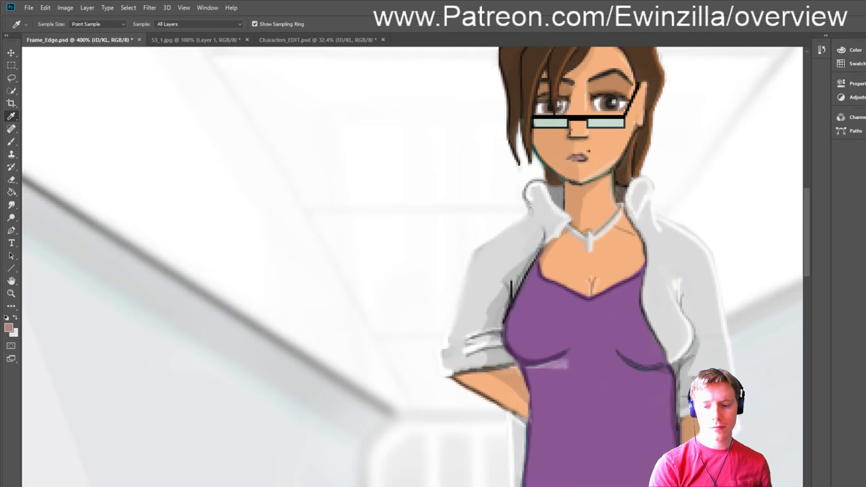
scroll(348, 198, "up", 2)
scroll(348, 198, "left", 5)
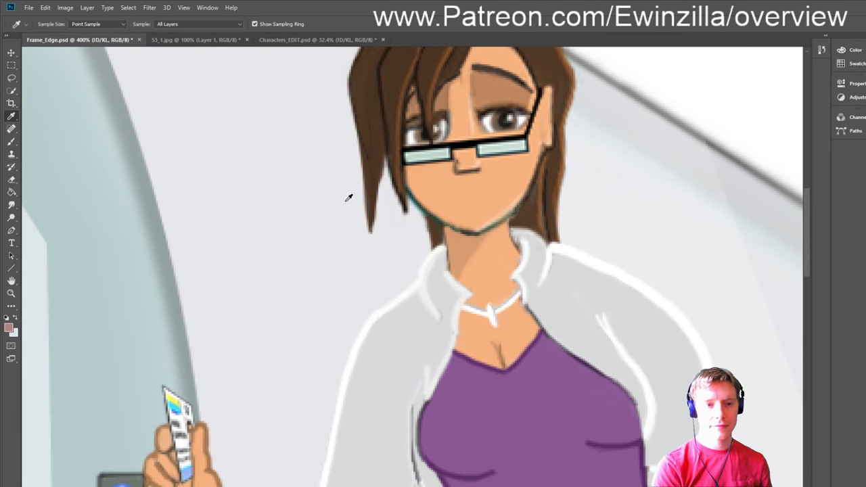
key("b")
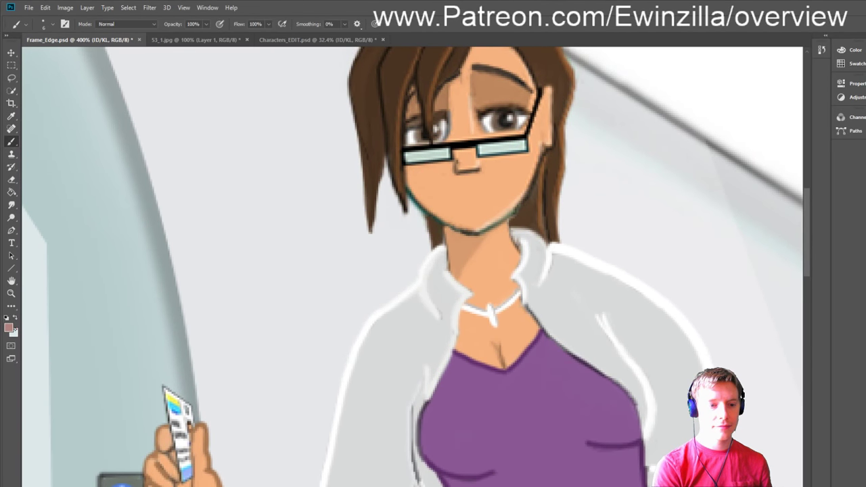
key("x")
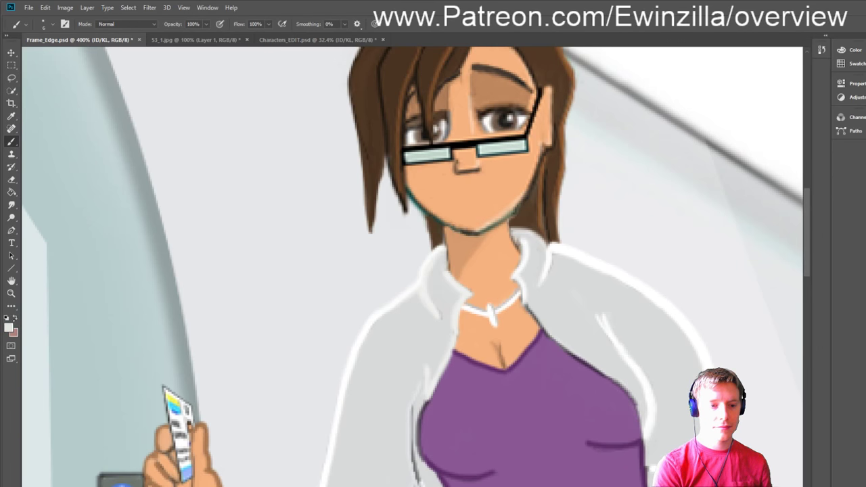
key("i")
key("b")
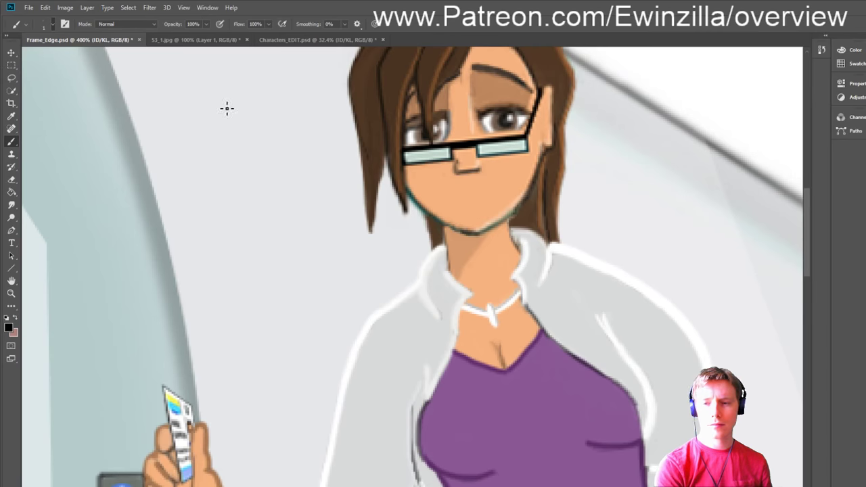
key("alt+bracketleft")
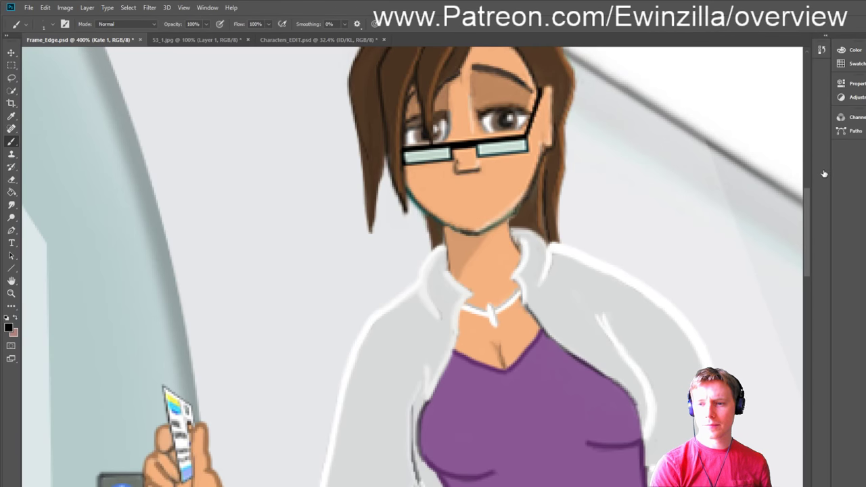
Step: Fit the frame in the window and hide the right-hand Kate 1 duplicate of the woman
key("z")
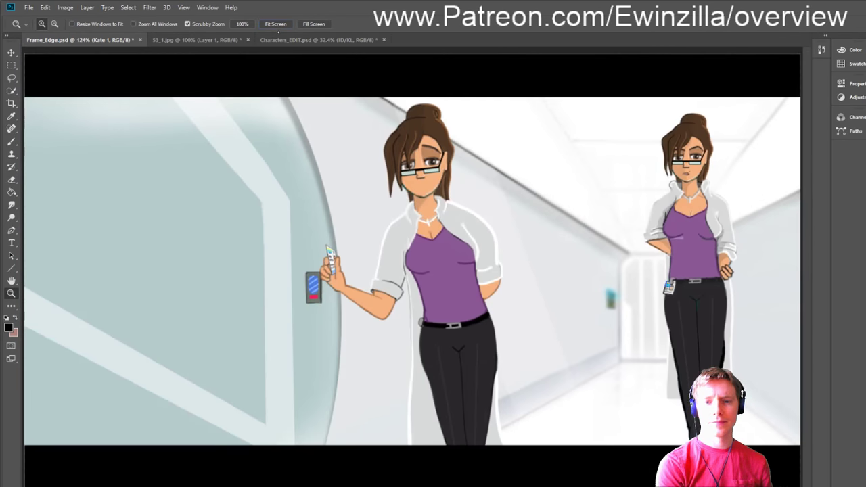
left_click(275, 23)
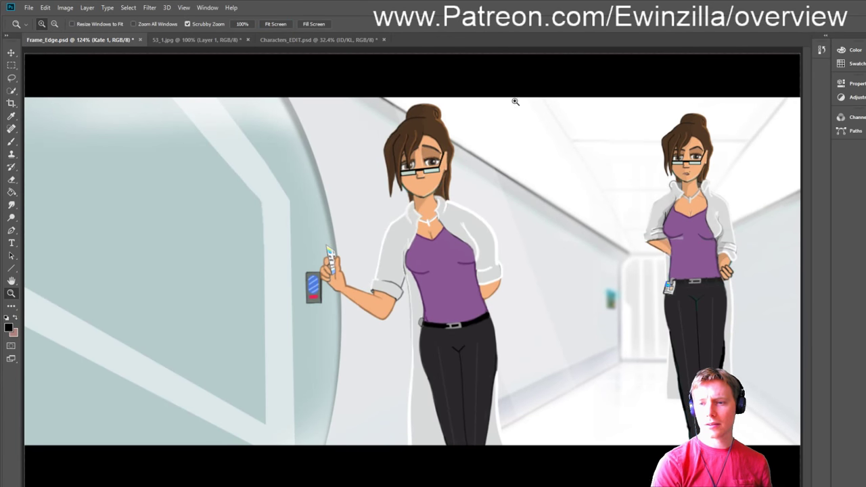
key("ctrl+comma")
key("ctrl+comma")
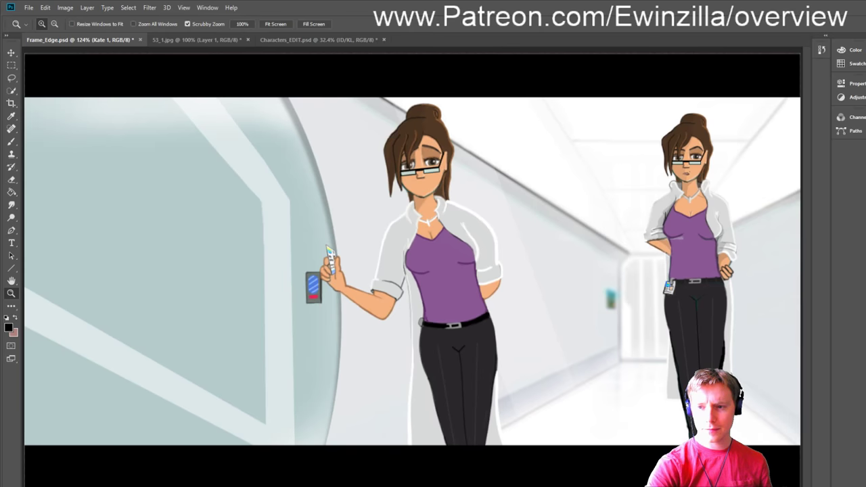
key("ctrl+comma")
key("alt+bracketleft")
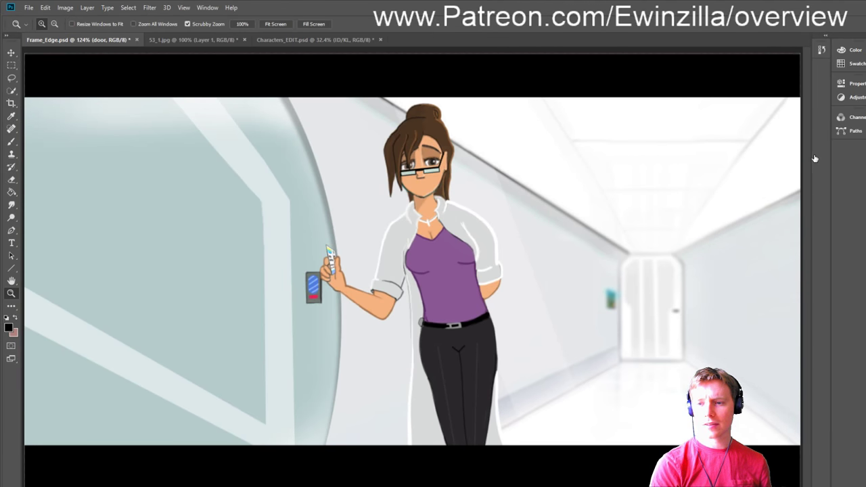
key("alt+bracketright")
key("ctrl+comma")
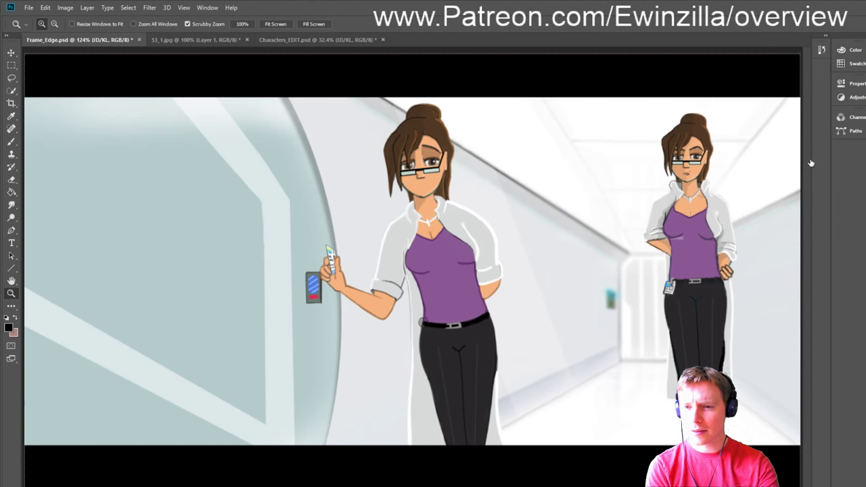
key("alt+bracketleft")
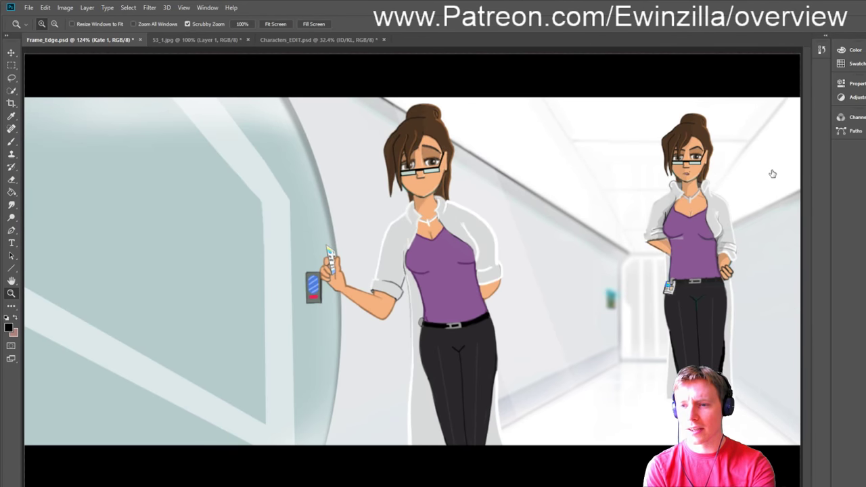
key("ctrl+comma")
key("ctrl+comma")
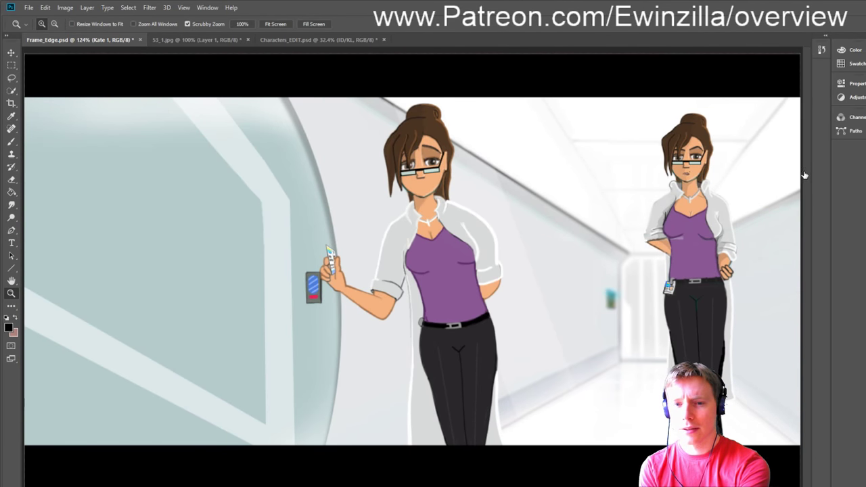
key("ctrl+comma")
key("alt+bracketleft")
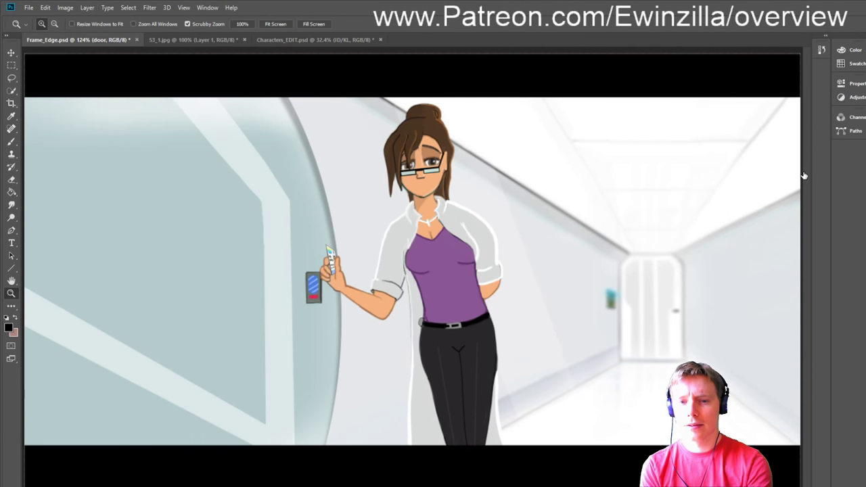
Step: Zoom in on the woman's head and make the mouth layer active
left_click(437, 139)
left_click(437, 140)
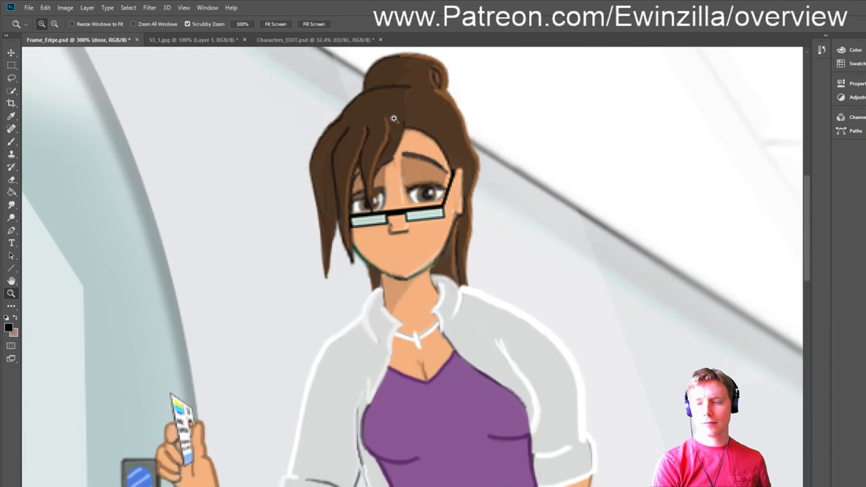
key("alt+bracketleft")
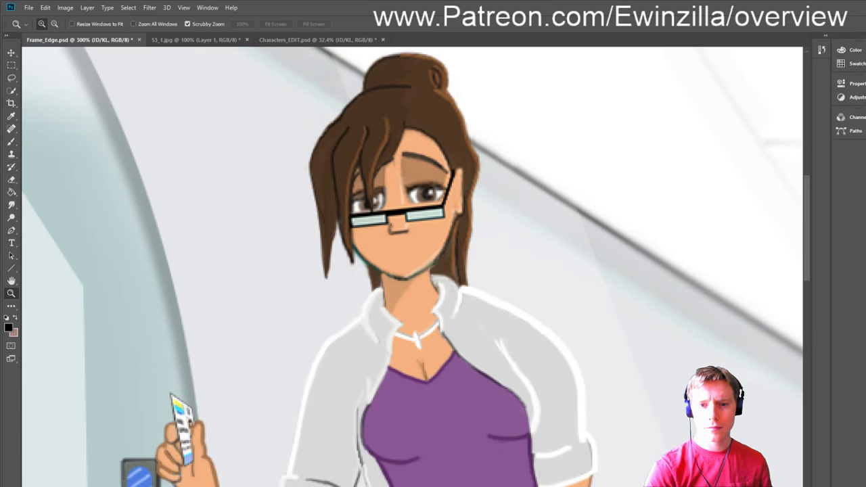
key("alt+bracketleft")
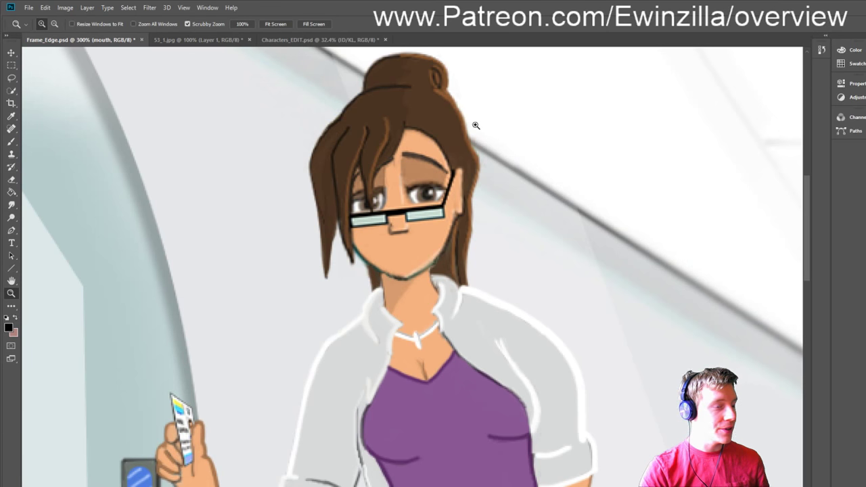
Step: Zoom in closely on the woman's face and ready the Brush on the mouth layer
left_click(274, 25)
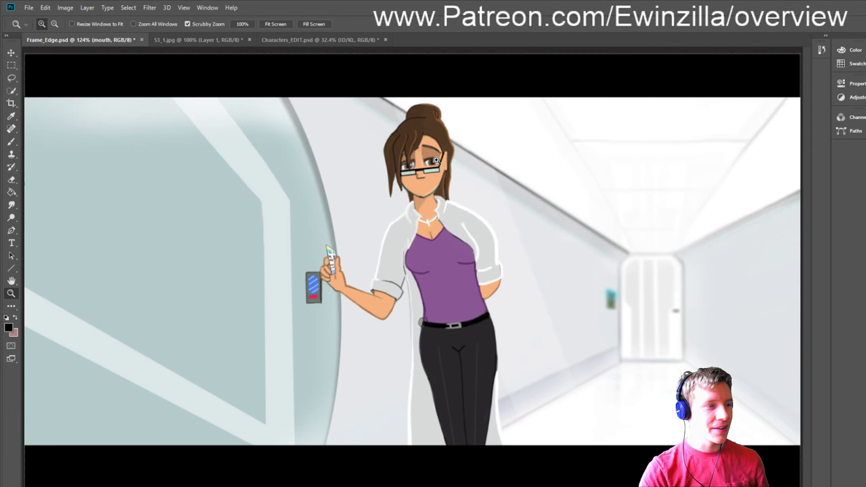
left_click_drag(436, 161, 436, 160)
left_click(406, 176)
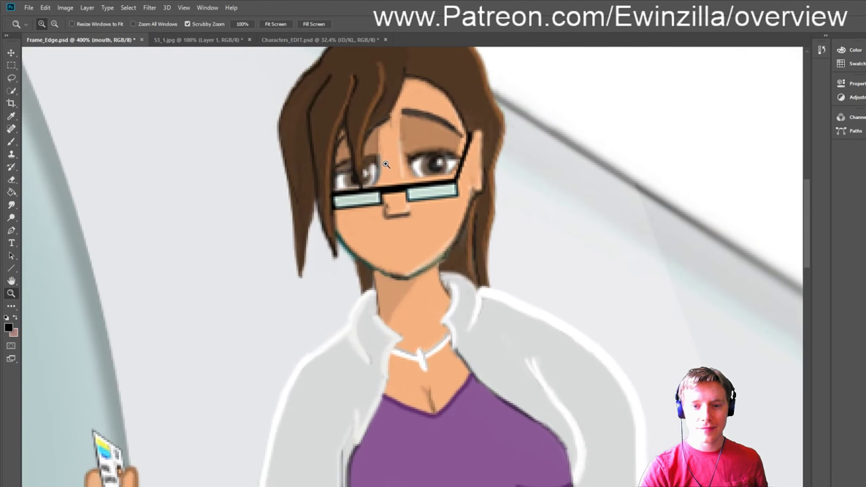
left_click(18, 202)
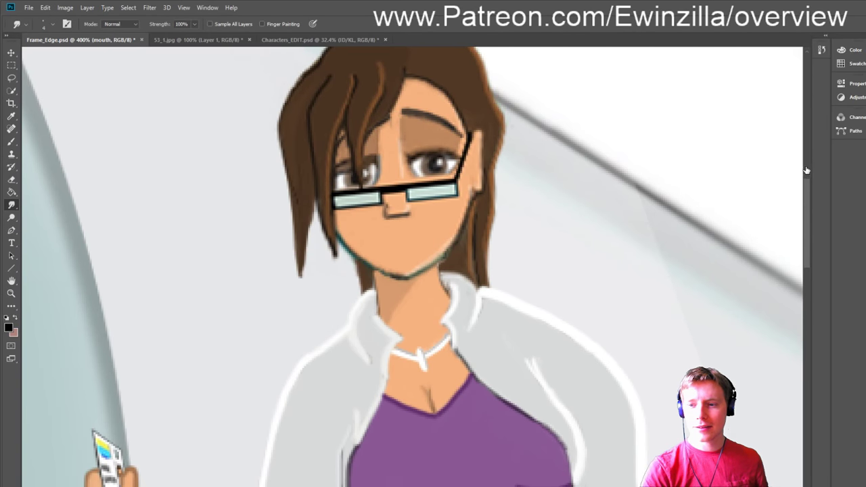
left_click(460, 119, "ctrl")
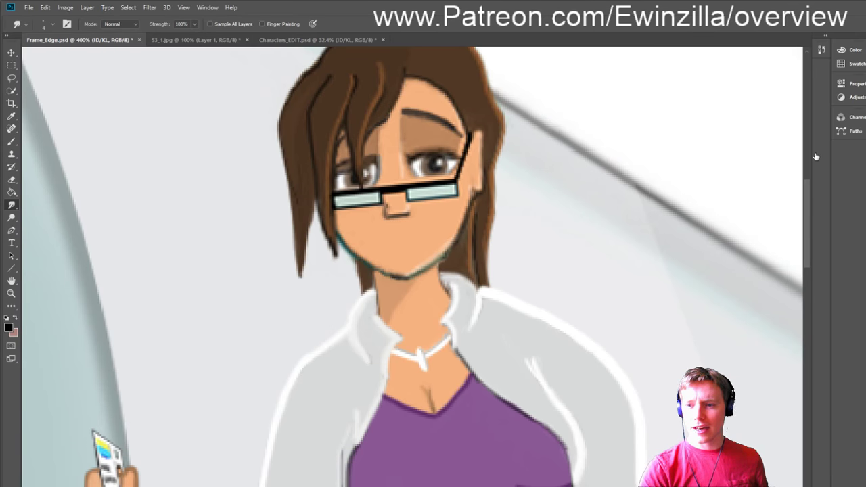
key("ctrl+z")
left_click(11, 141)
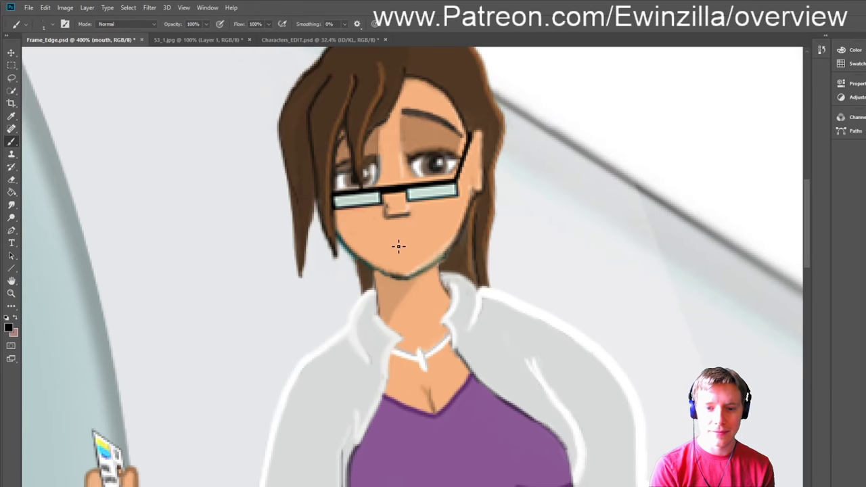
Step: Try out smile, straight, frown and O-shaped mouths, undoing each one
mouse_move(389, 236)
left_mouse_down()
mouse_move(424, 229)
mouse_move(397, 246)
mouse_move(388, 239)
left_mouse_up()
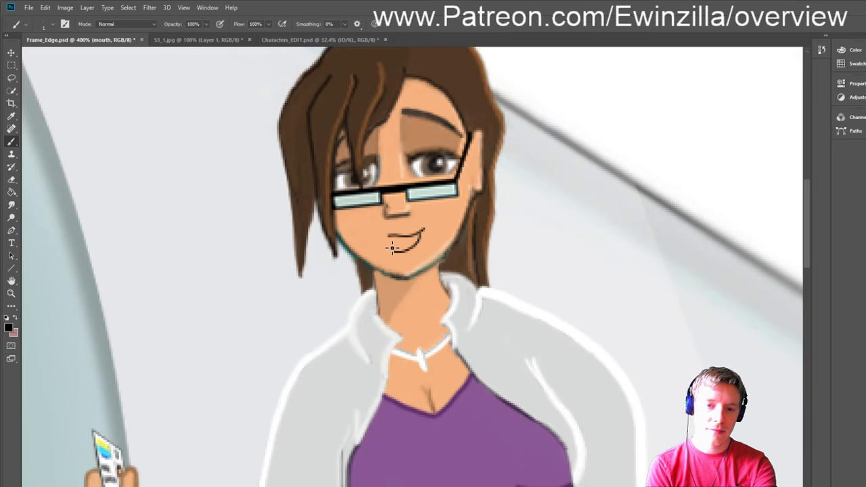
key("ctrl+z")
key("ctrl+z")
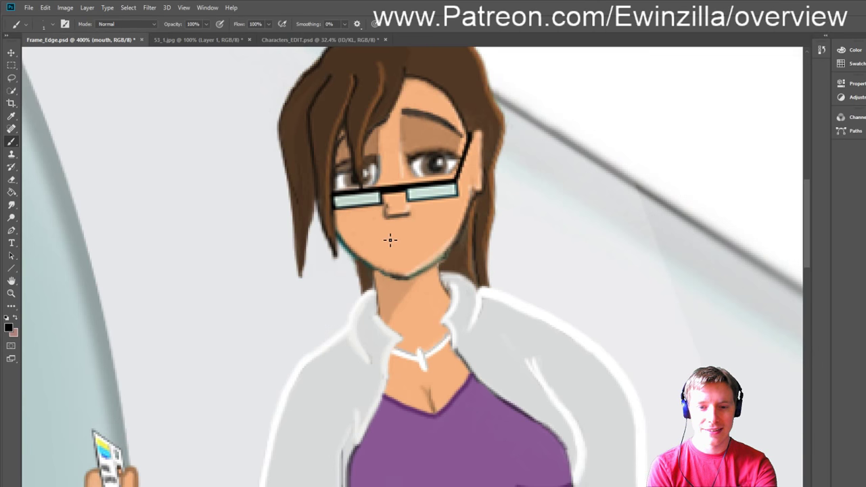
mouse_move(388, 236)
left_mouse_down()
mouse_move(415, 230)
mouse_move(426, 214)
left_mouse_up()
mouse_move(388, 251)
left_mouse_down()
mouse_move(426, 228)
mouse_move(420, 246)
left_mouse_up()
key("ctrl+z")
key("ctrl+z")
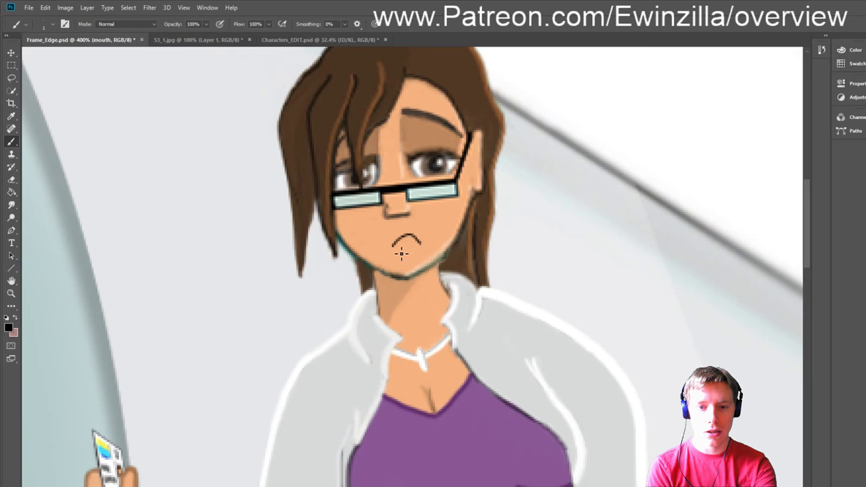
key("ctrl+z")
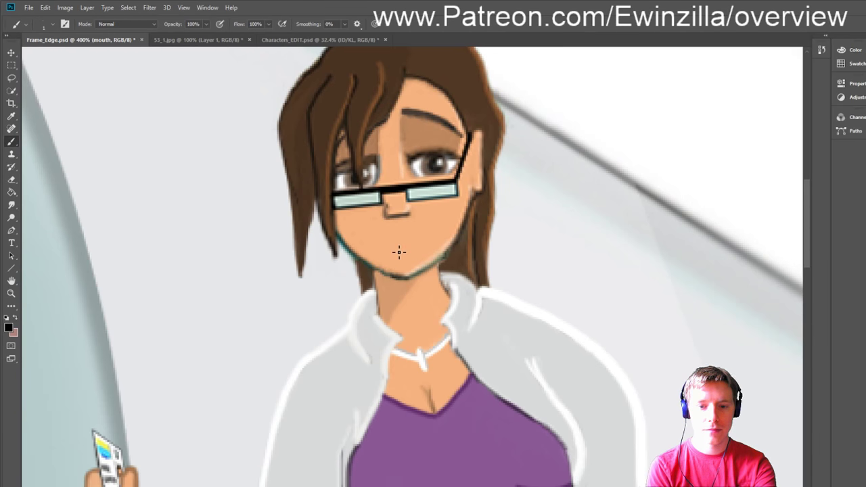
left_click_drag(394, 249, 409, 249)
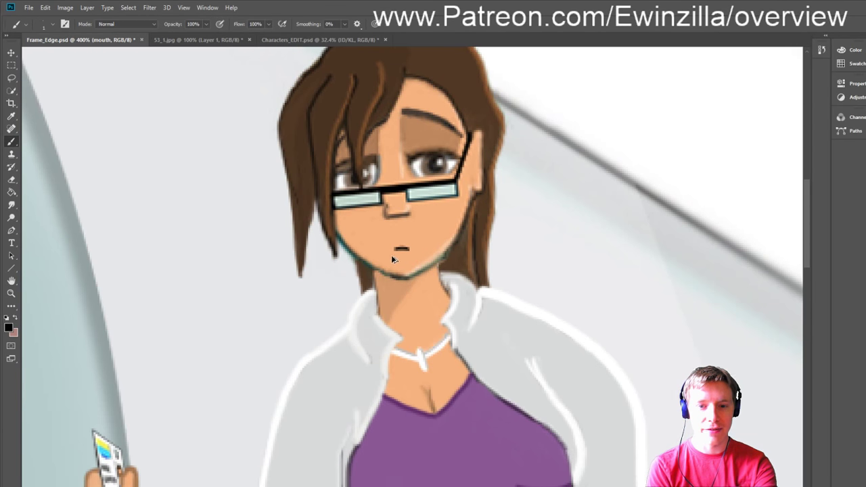
key("ctrl+z")
mouse_move(381, 256)
left_mouse_down()
mouse_move(426, 257)
mouse_move(416, 238)
mouse_move(424, 251)
left_mouse_up()
key("ctrl+z")
key("ctrl+z")
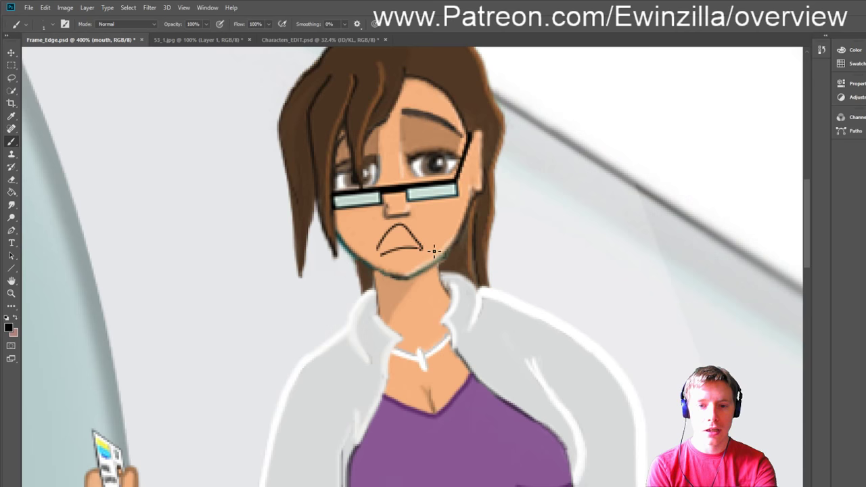
key("ctrl+z")
left_click_drag(397, 254, 413, 252)
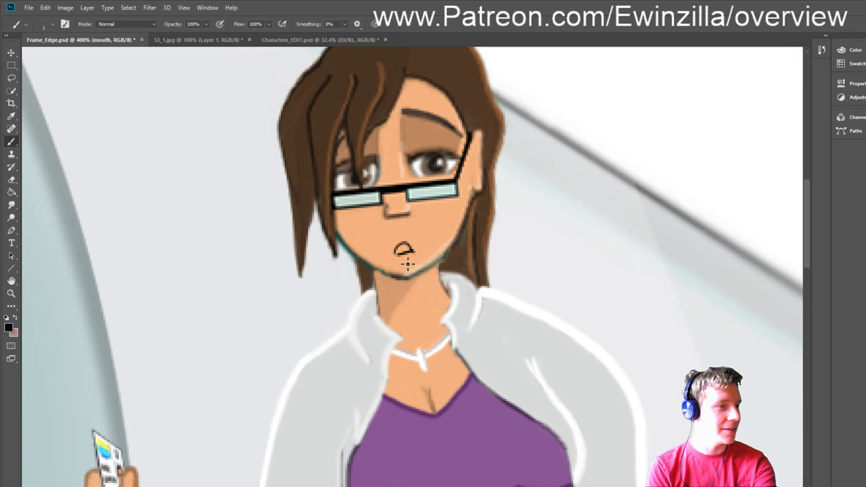
key("ctrl+z")
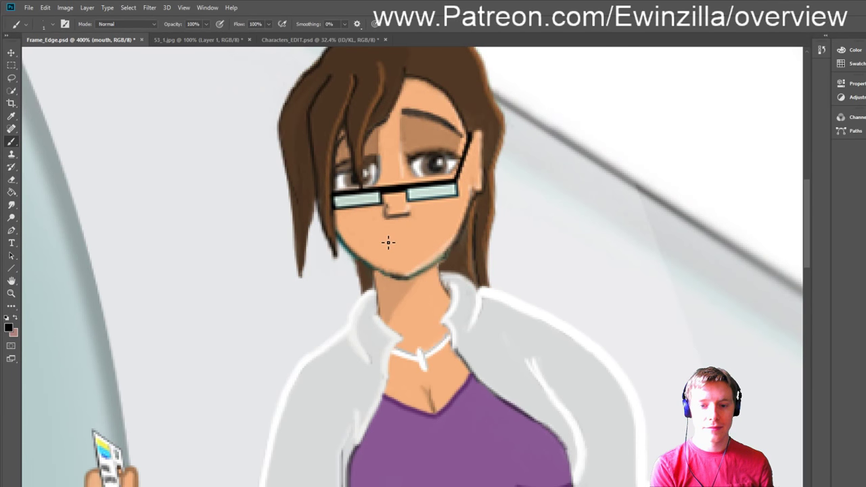
Step: Paint a curved smile line below the nose with a curved lower lip beneath
left_click_drag(384, 238, 430, 225)
left_click_drag(393, 247, 429, 236)
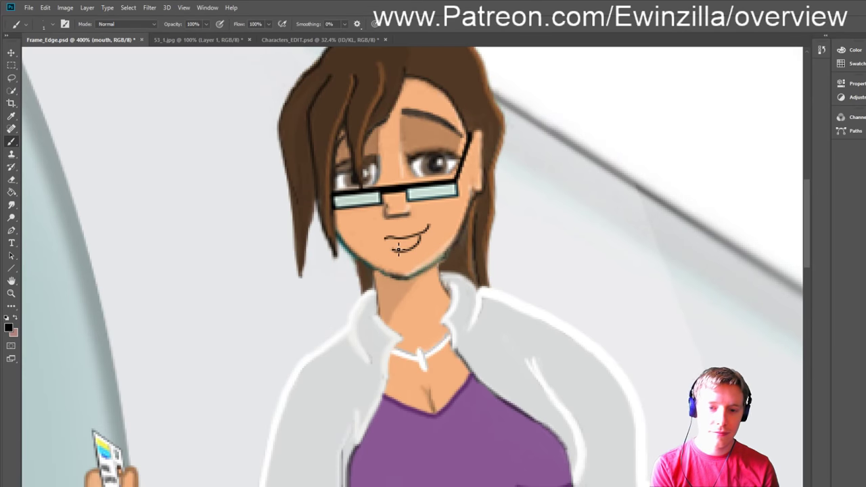
left_click_drag(388, 242, 410, 253)
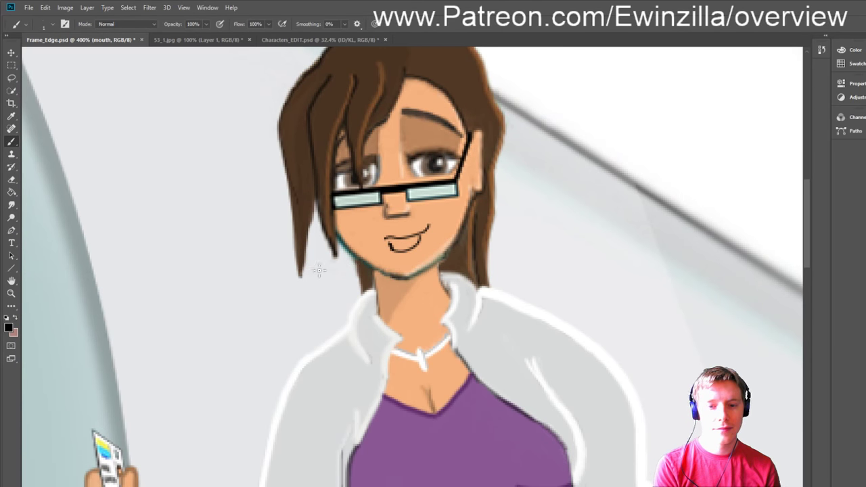
Step: Dot a dark mole beside the smile's right corner and swap the painting colours
left_click(419, 222)
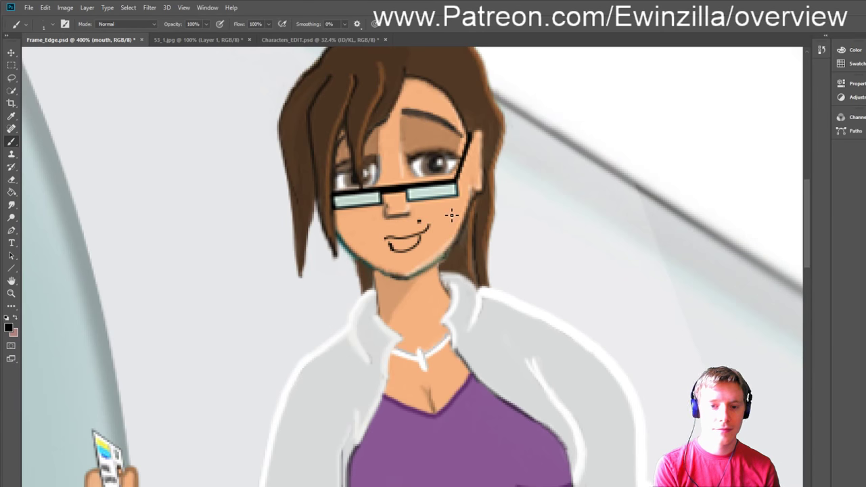
left_click(15, 317)
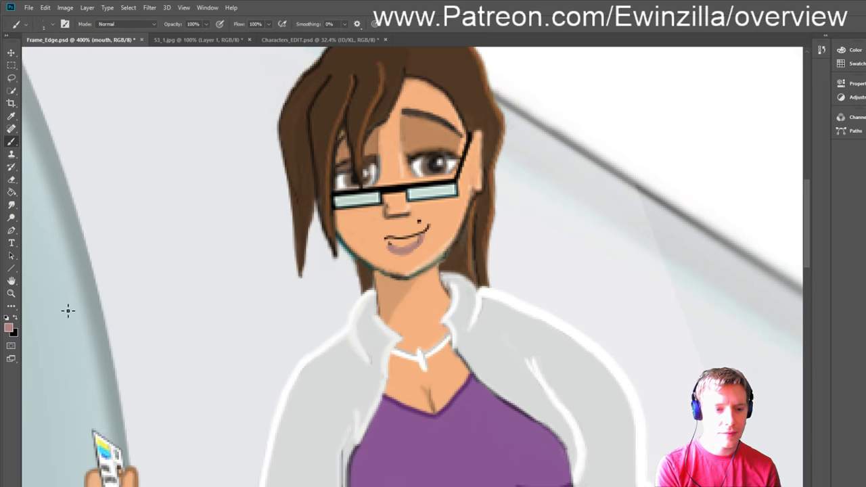
key("x")
Step: Zoom in on the mouth to 700% and return to the Brush
key("z")
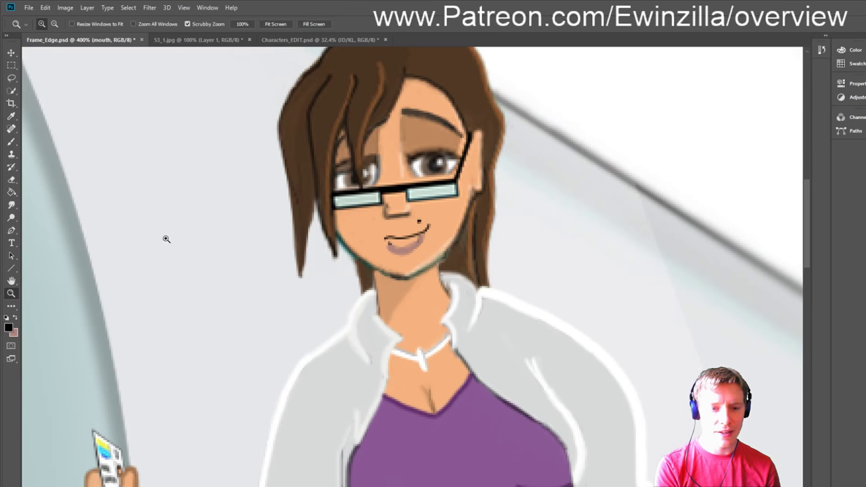
left_click(415, 238)
left_click(416, 238)
left_click(11, 142)
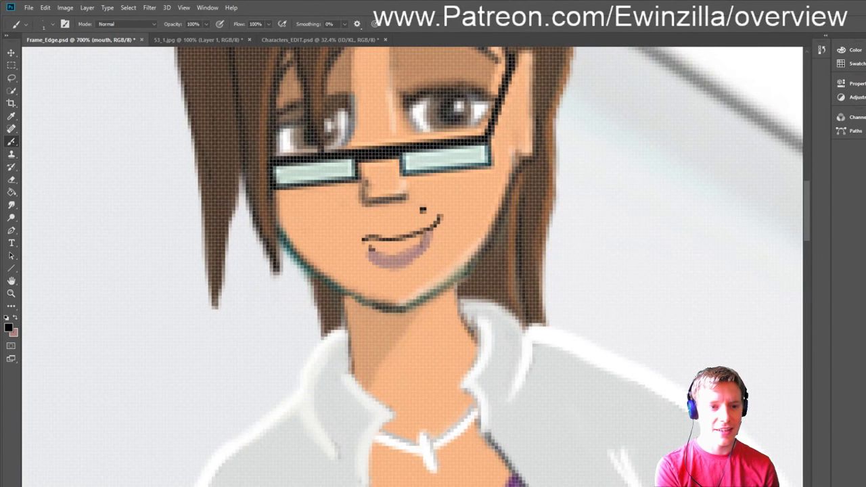
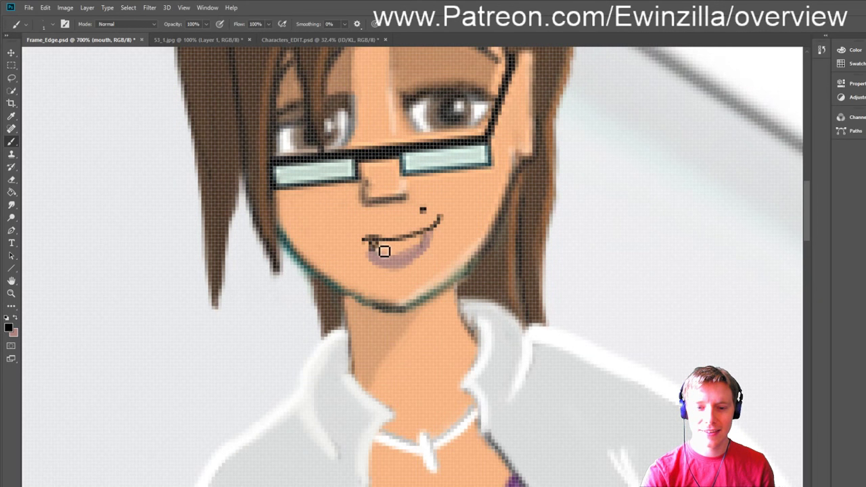
Step: Paint black inside the mouth, smudge it wider over the lower lip, then fit the scene on screen
mouse_move(384, 251)
left_mouse_down()
mouse_move(430, 243)
mouse_move(380, 250)
mouse_move(393, 259)
mouse_move(381, 254)
mouse_move(433, 235)
left_mouse_up()
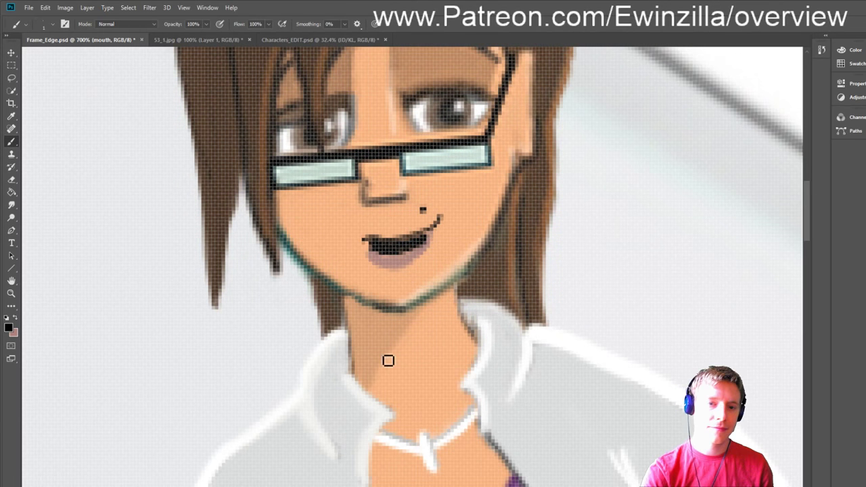
left_click(12, 205)
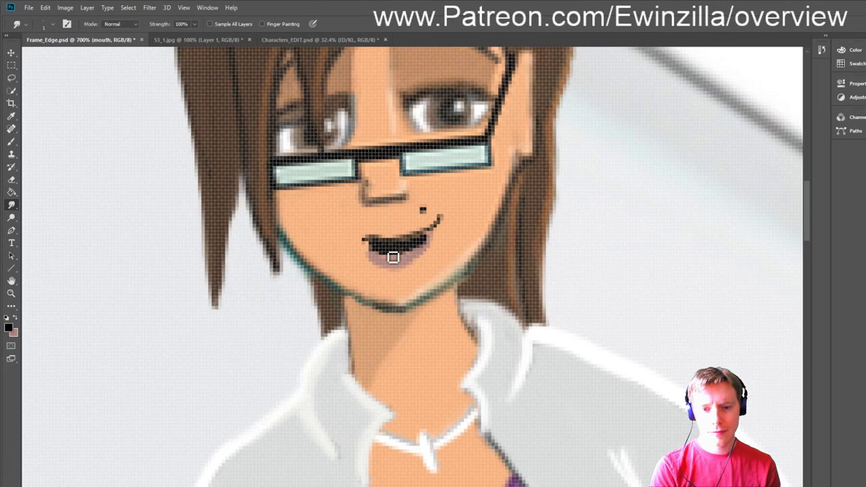
mouse_move(392, 254)
left_mouse_down()
mouse_move(426, 248)
mouse_move(410, 264)
mouse_move(431, 243)
left_mouse_up()
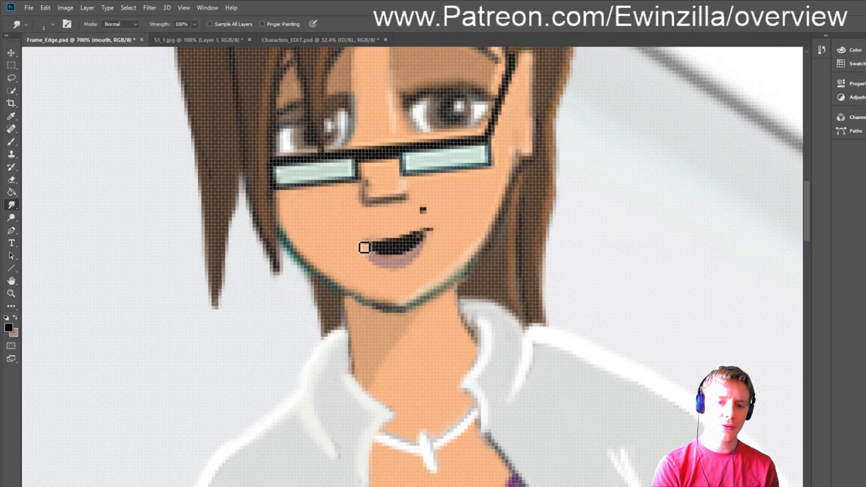
left_click_drag(365, 247, 395, 242)
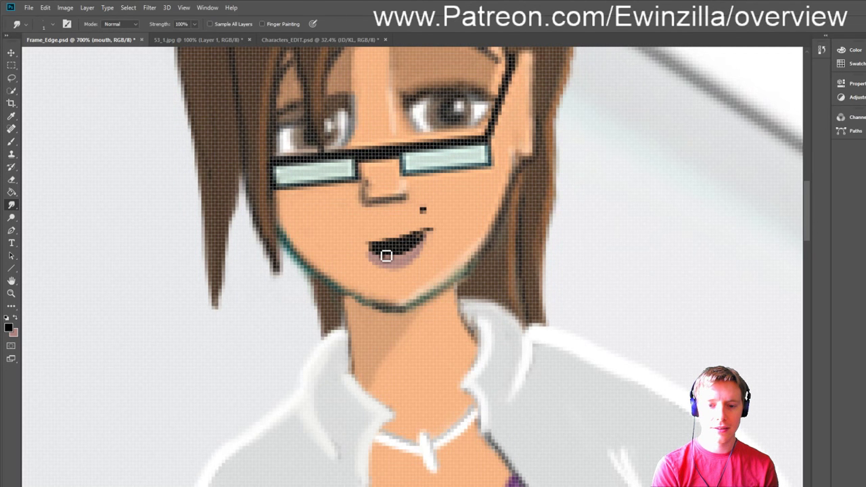
mouse_move(385, 256)
left_mouse_down()
mouse_move(399, 253)
mouse_move(393, 261)
mouse_move(397, 233)
left_mouse_up()
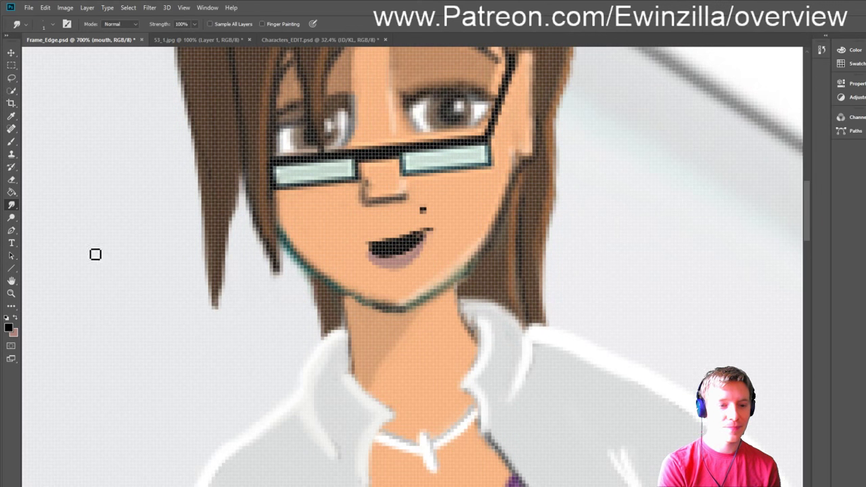
left_click(11, 293)
left_click(276, 23)
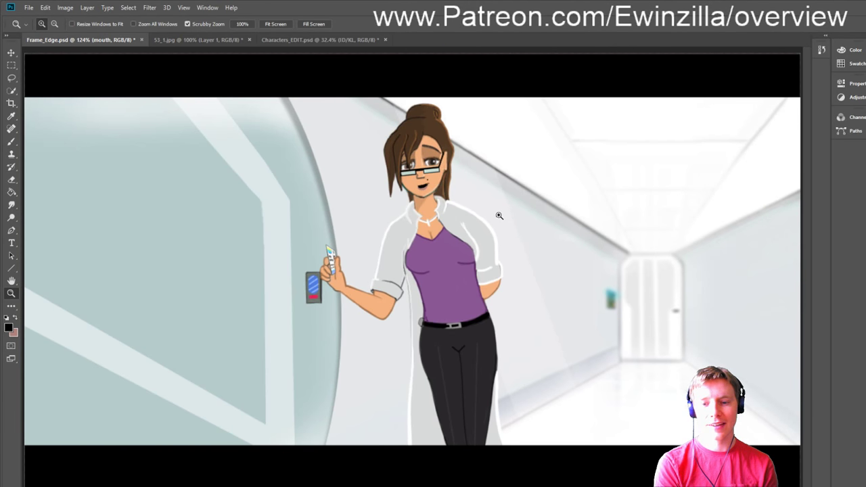
left_click(514, 251)
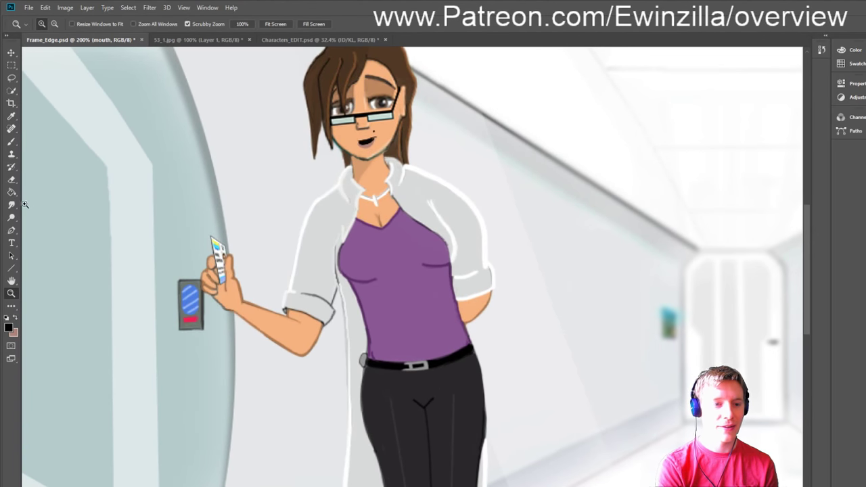
left_click(11, 205)
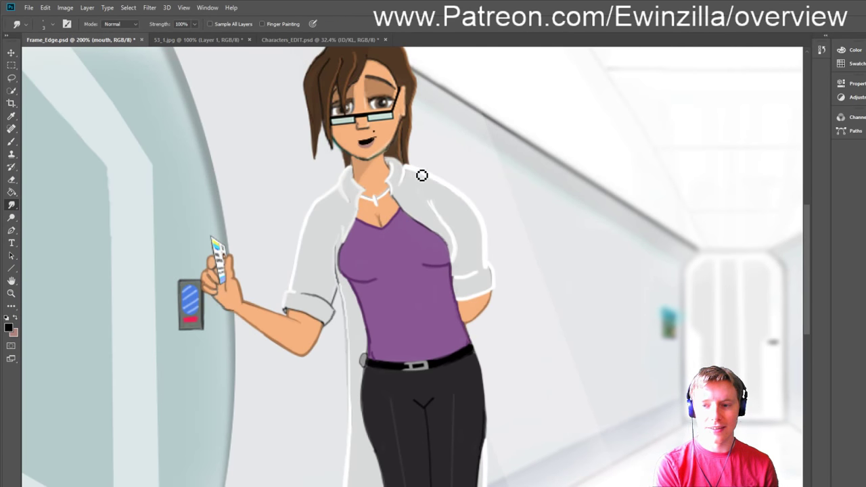
key("alt+bracketleft")
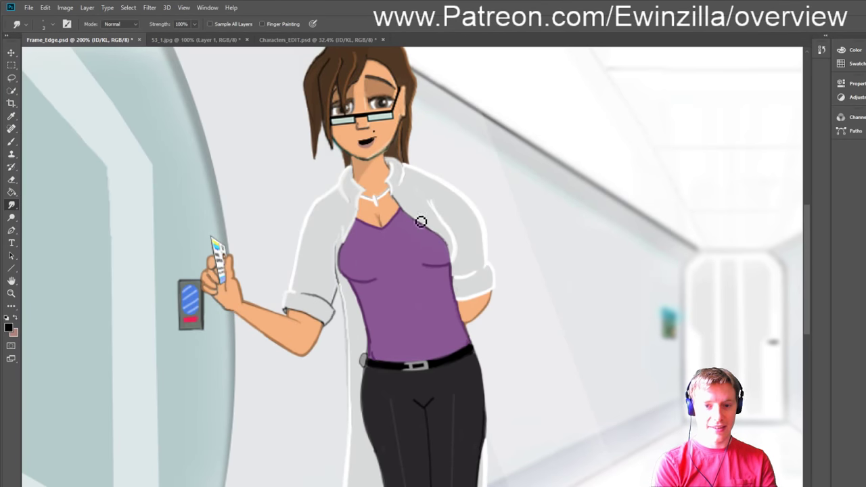
left_click(11, 293)
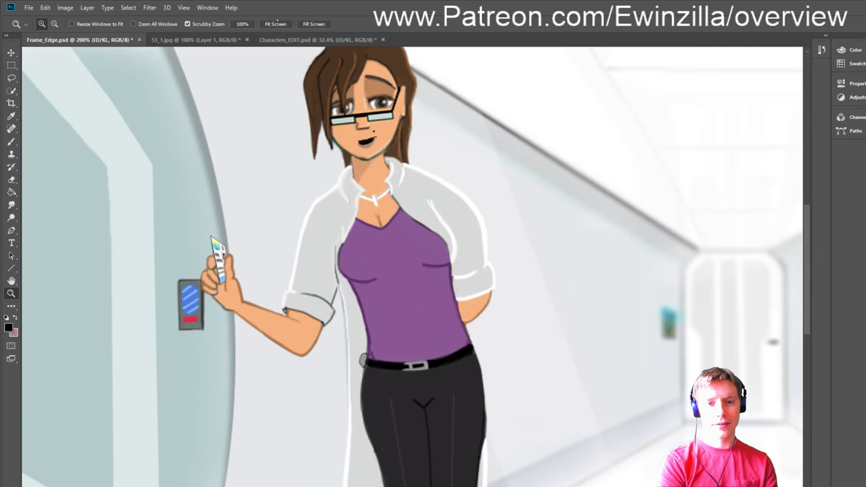
left_click(276, 24)
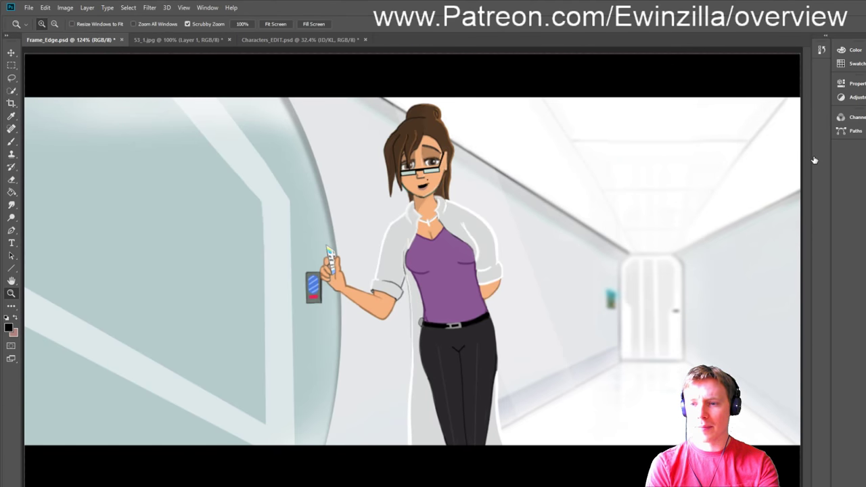
Step: Scale the scientist to about 115%, shift her slightly left, and commit the transform
key("v")
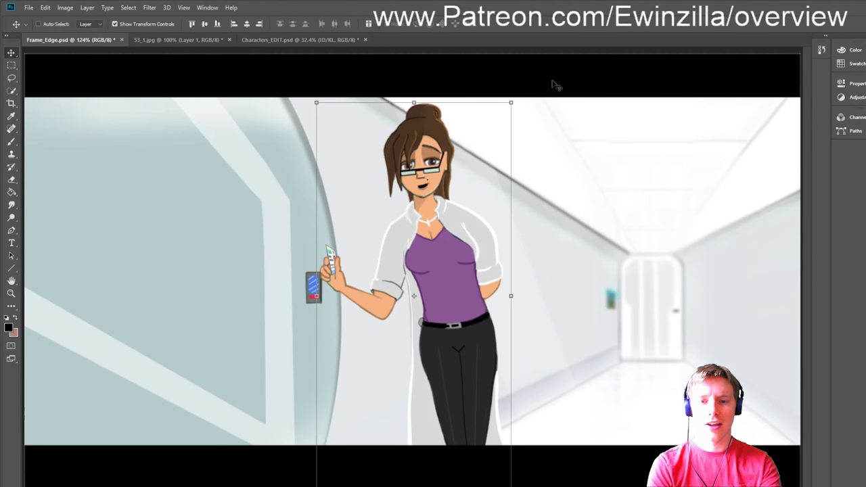
left_click_drag(511, 101, 501, 149)
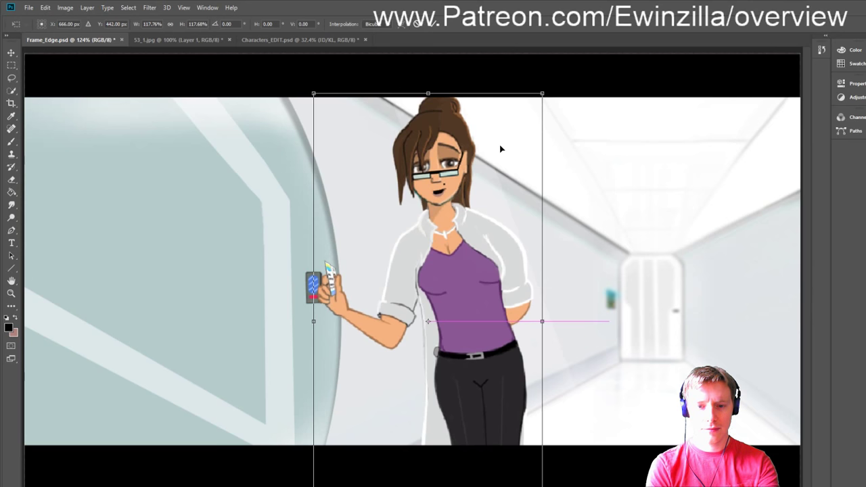
left_click_drag(542, 94, 538, 101)
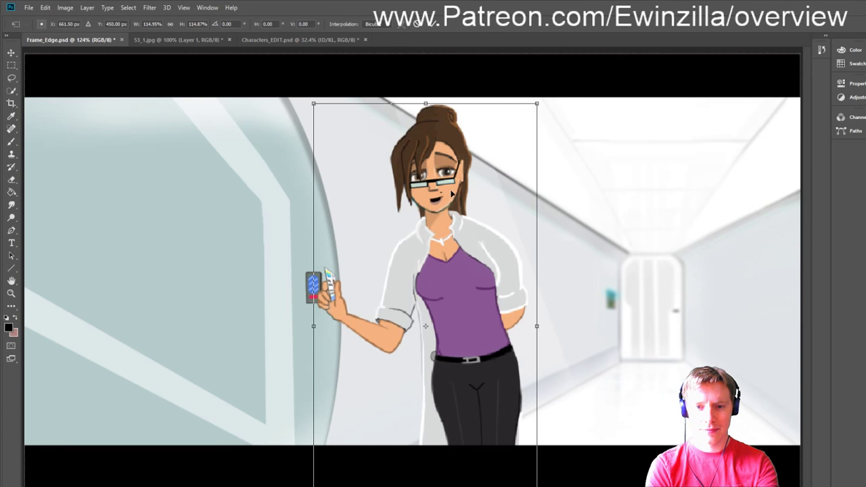
left_click_drag(451, 182, 446, 196)
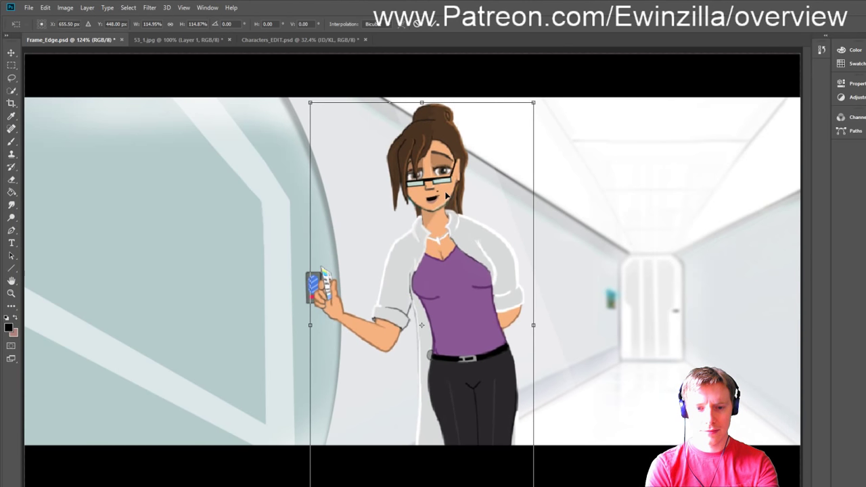
key("Up")
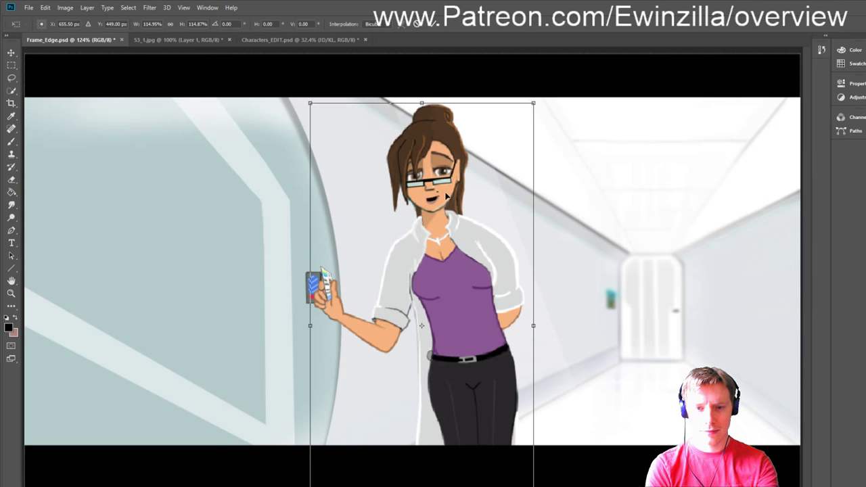
key("Down")
key("Left")
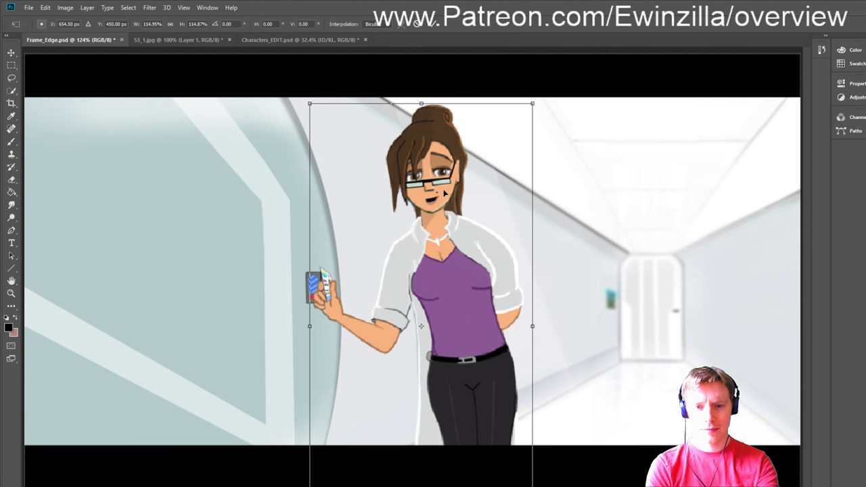
key("Return")
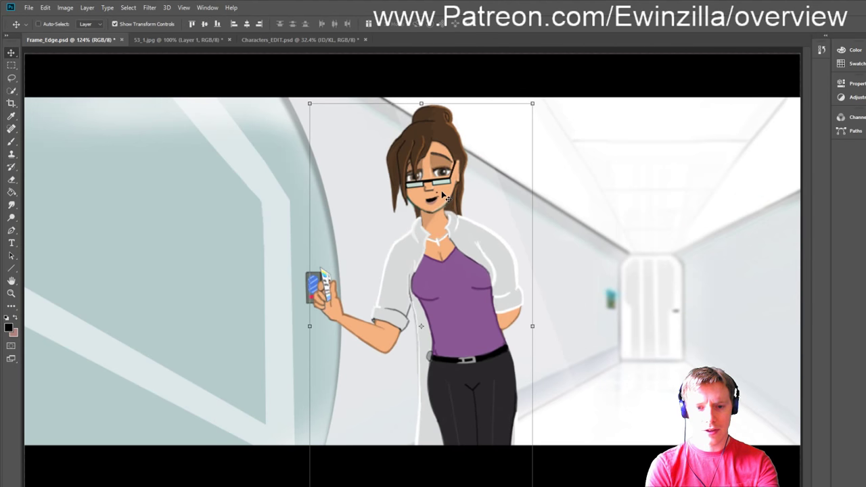
Step: Compare the character before and after resizing and select her layer on the canvas
key("space")
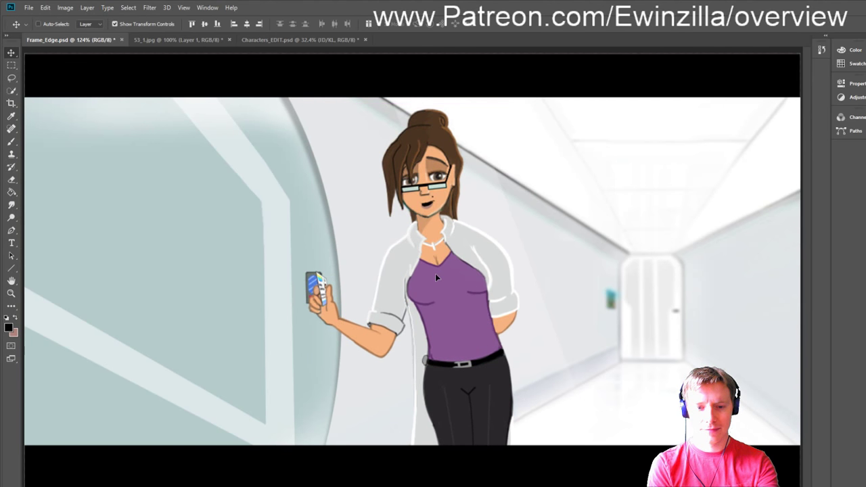
key("space")
left_click(438, 274)
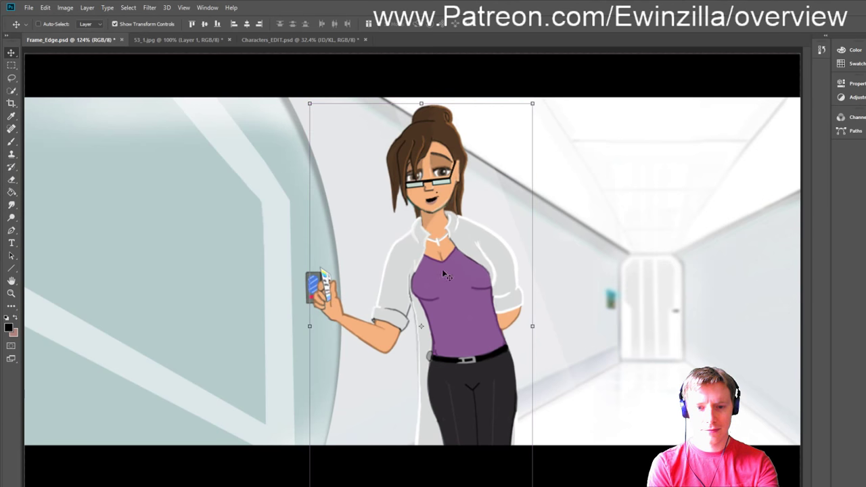
key("m")
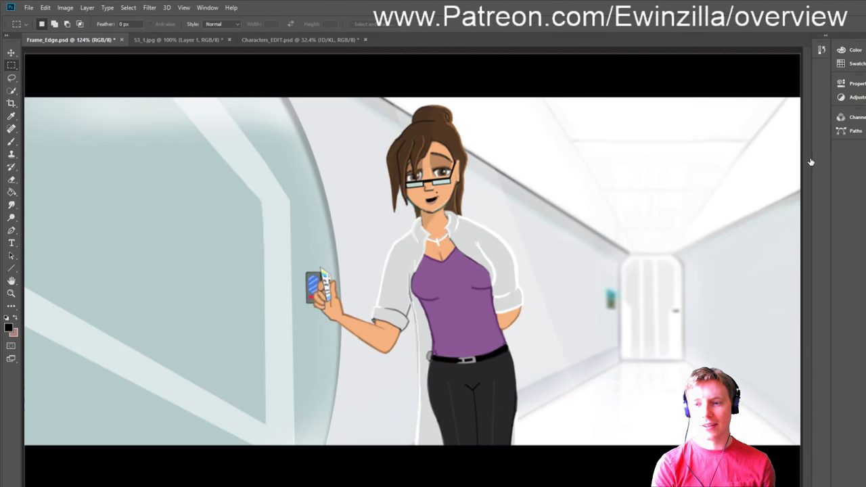
key("alt+]")
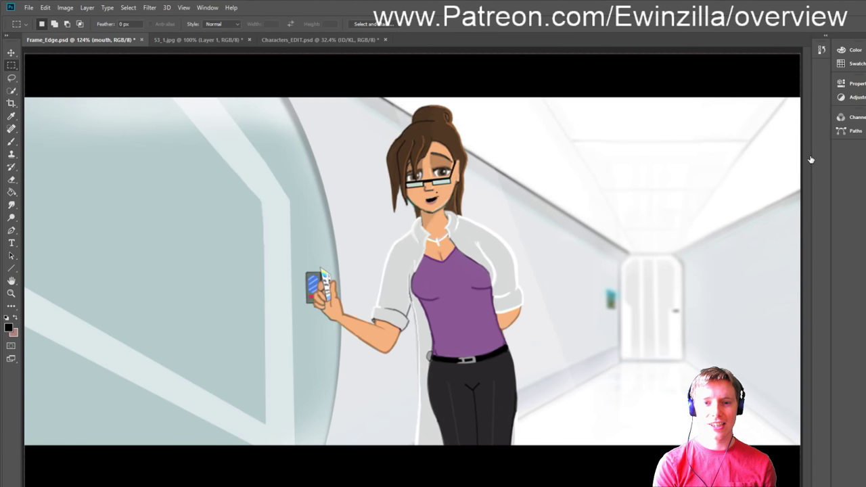
left_click(215, 40)
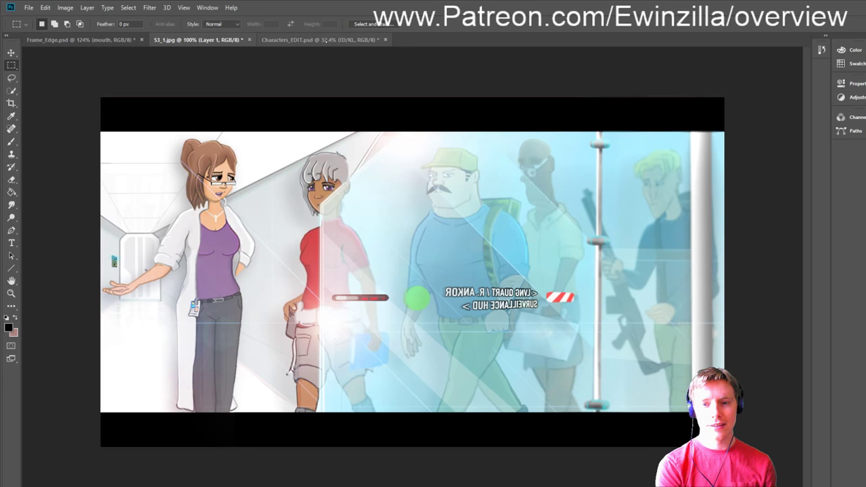
left_click(326, 40)
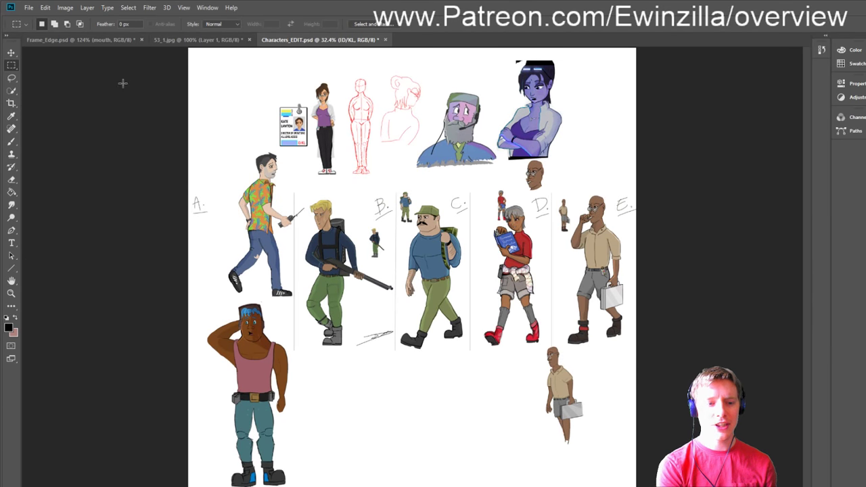
left_click(11, 293)
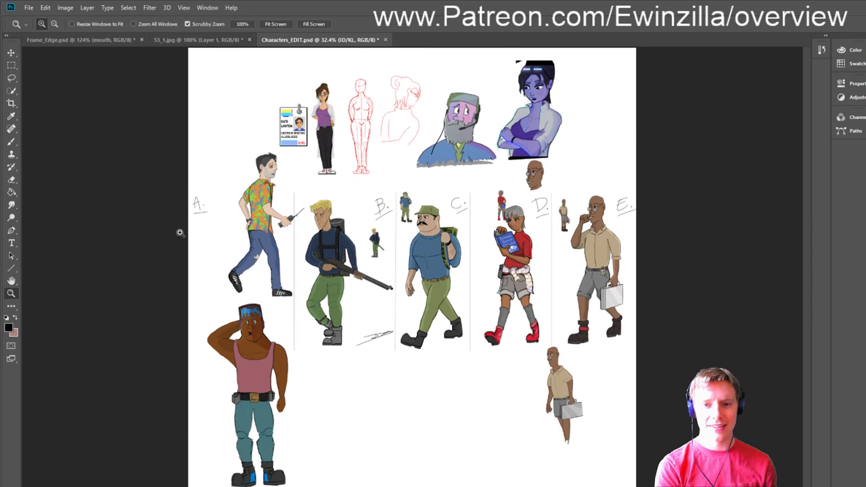
left_click(575, 75)
left_click(581, 54)
left_click(581, 53)
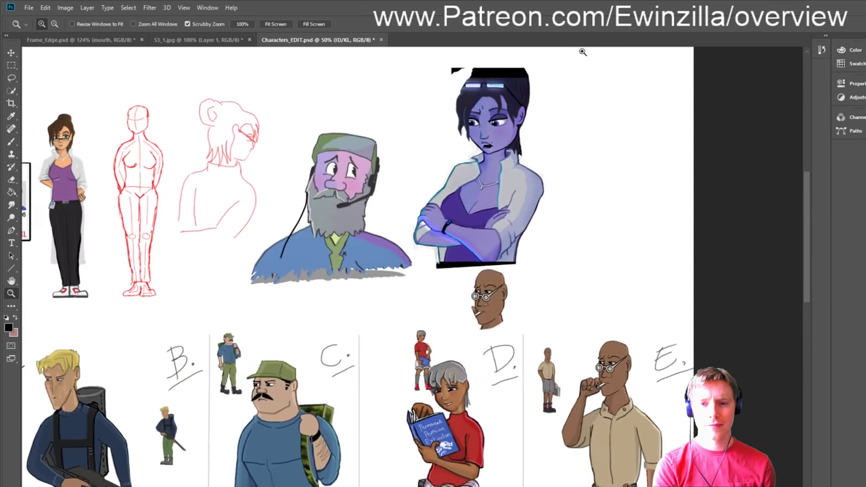
left_click(568, 80)
left_click(540, 134)
left_click(532, 122)
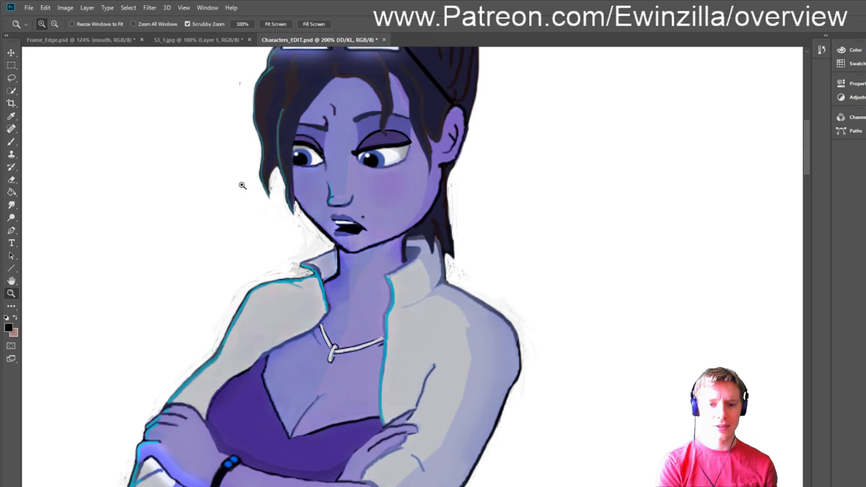
left_click(102, 40)
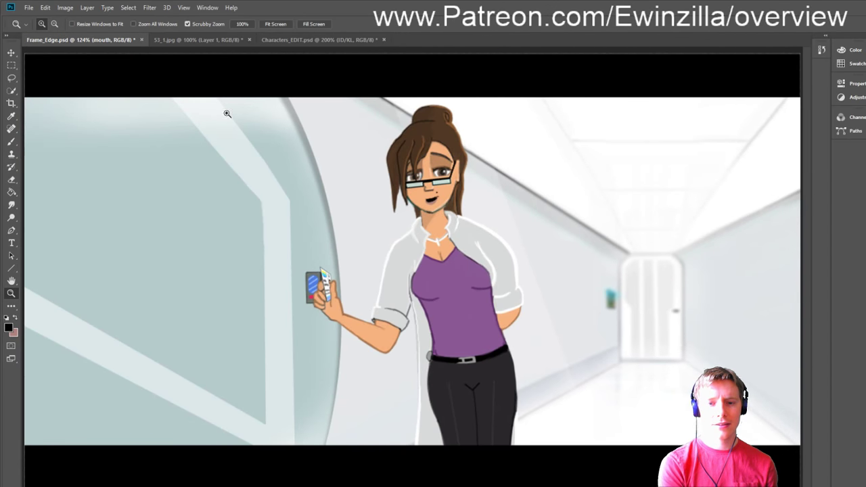
left_click(465, 187)
left_click(470, 182)
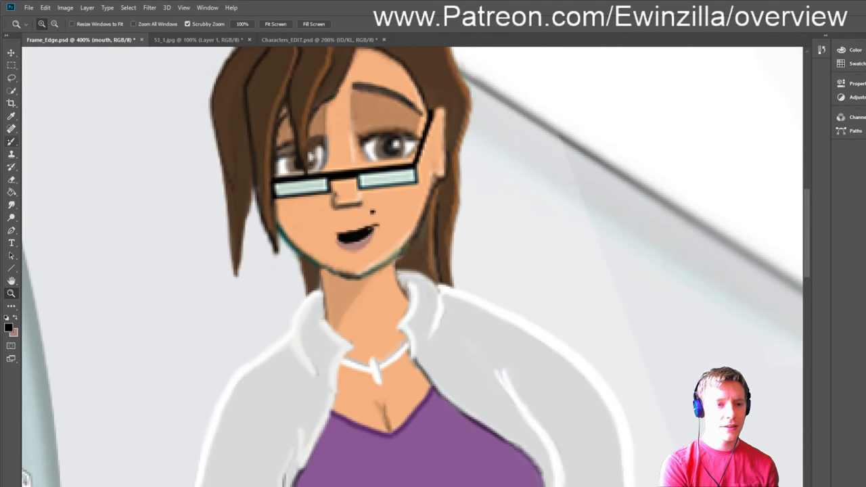
Step: Swap to the pink colour and darken the mouth's right corner, trying the Smudge tool
key("b")
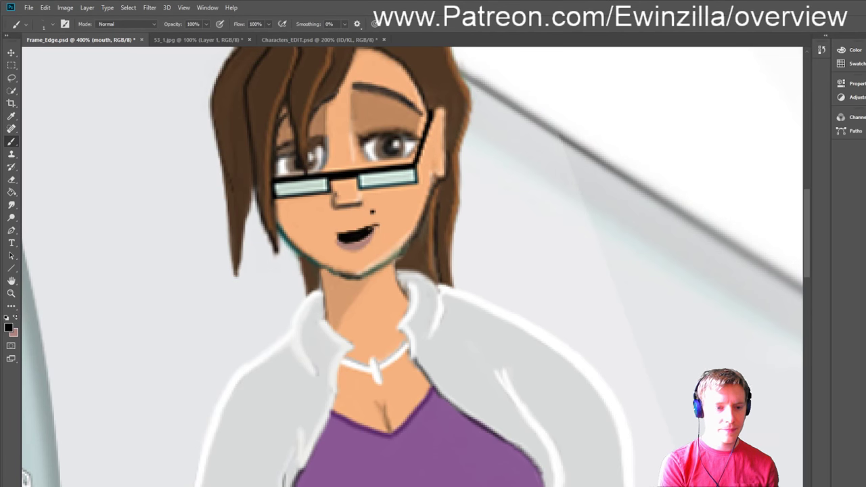
key("x")
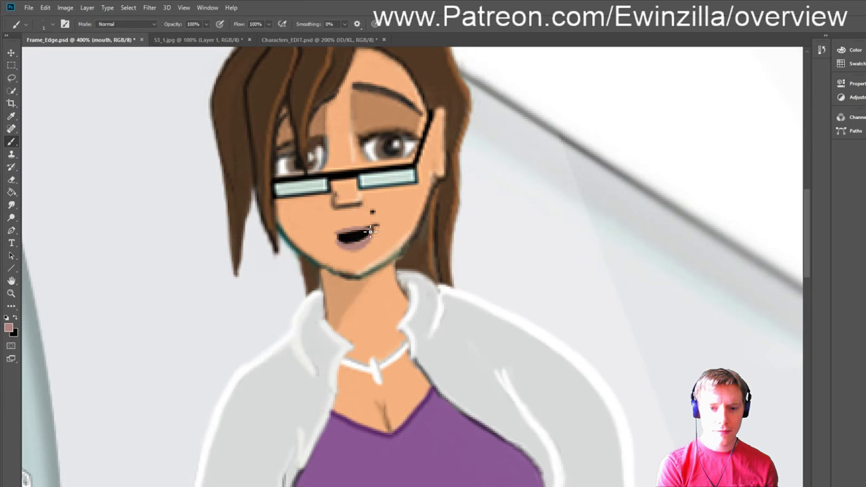
left_click_drag(371, 231, 382, 231)
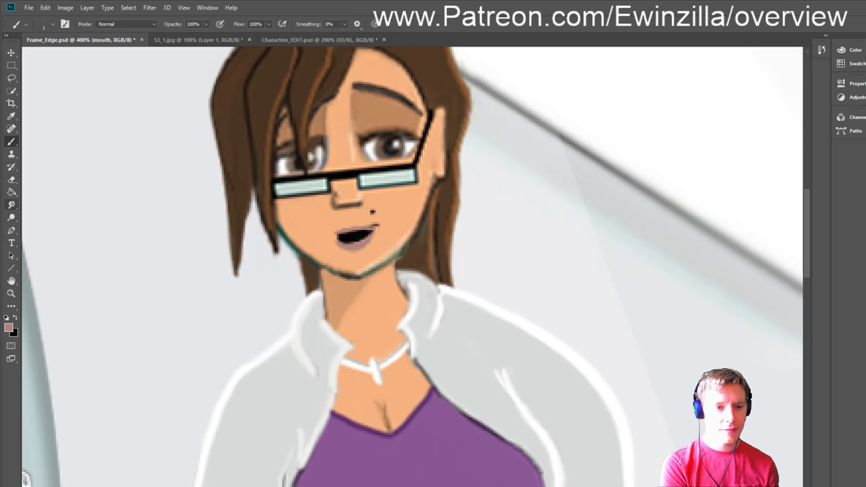
left_click(11, 204)
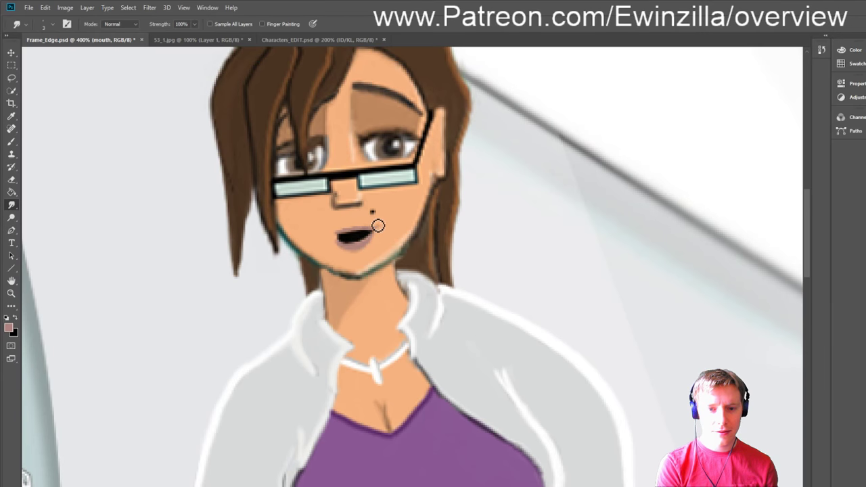
left_click(11, 142)
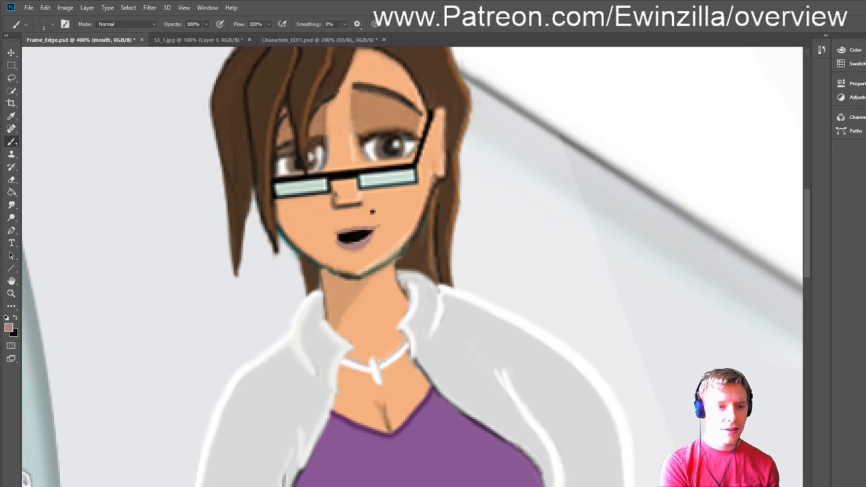
Step: Sample the skin colour, paint light pink over the lower mouth, and fit the scene
key("i")
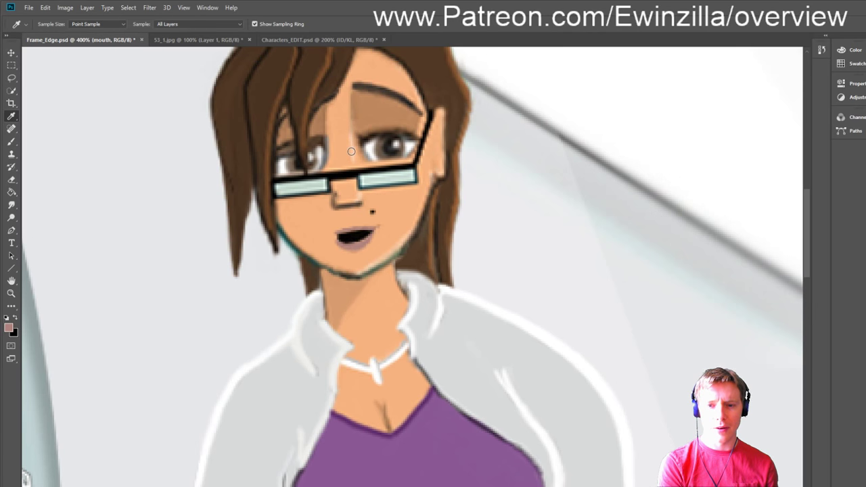
key("b")
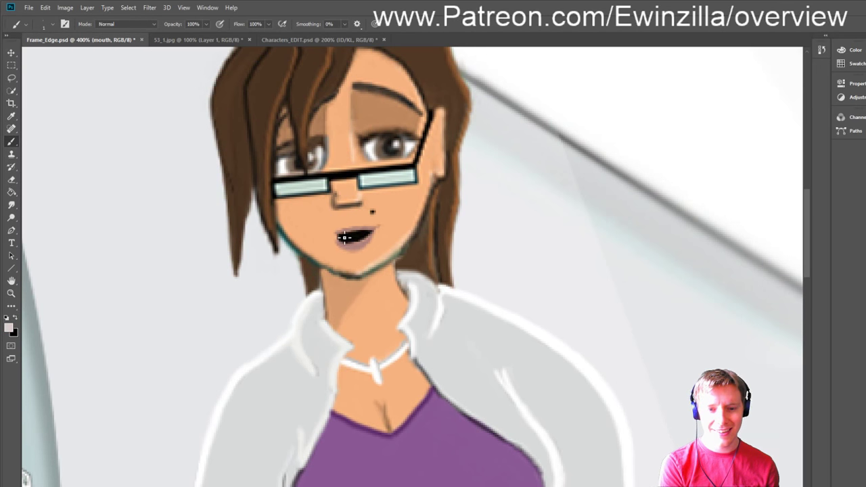
left_click_drag(343, 237, 360, 234)
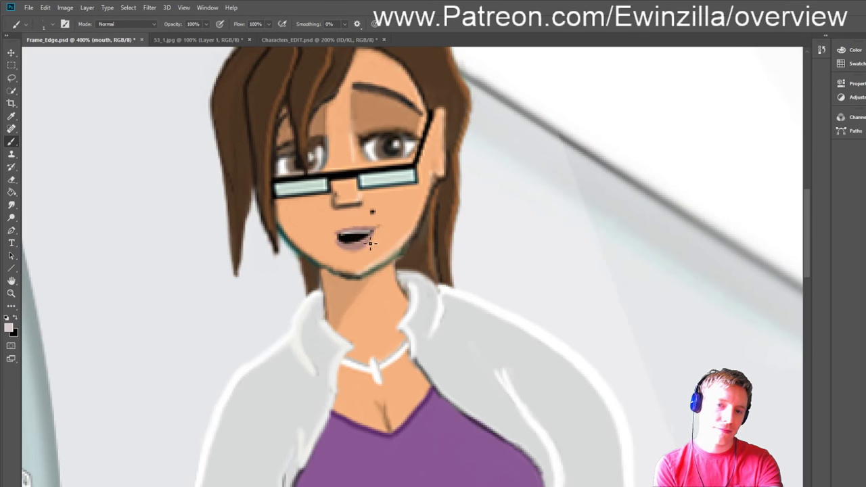
left_click(11, 293)
left_click(274, 24)
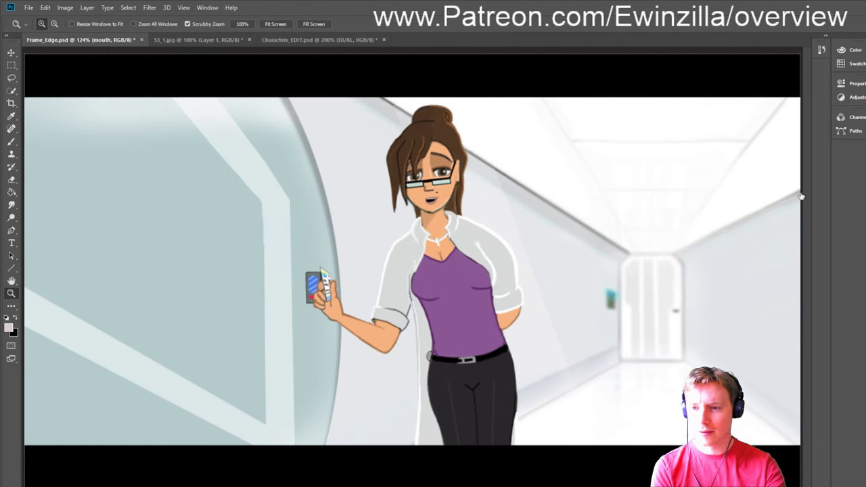
Step: Reactivate the mouth layer, check the zoom, and switch to the 53_1.jpg reference frame
left_click(822, 172)
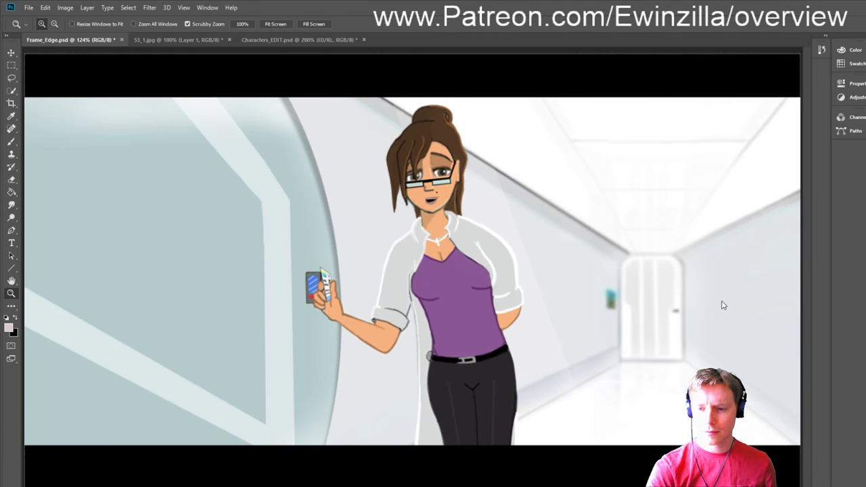
key("alt+bracketleft")
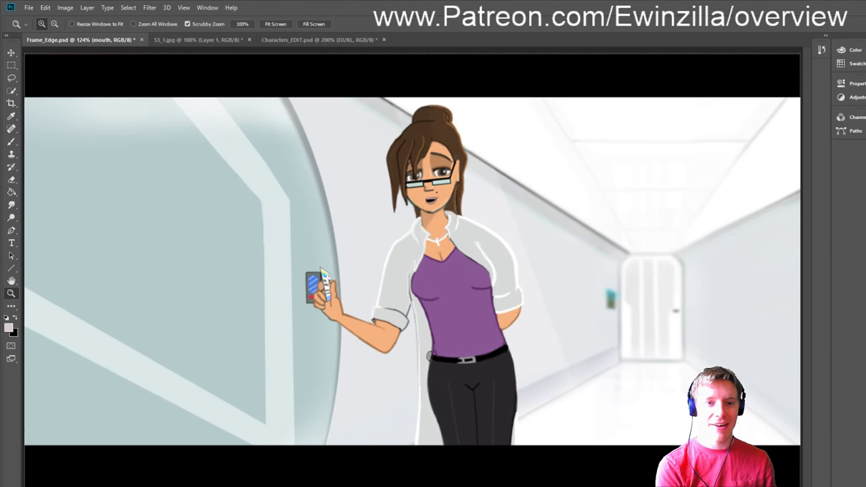
left_click(219, 66)
left_click(279, 24)
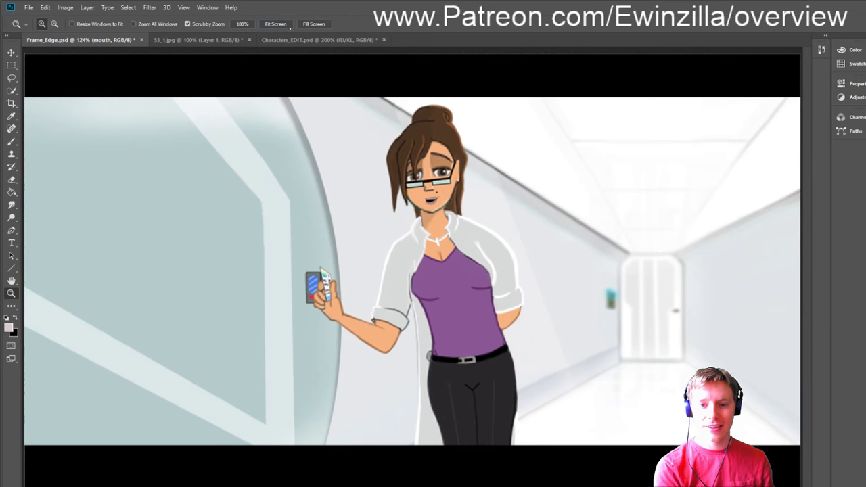
left_click(223, 39)
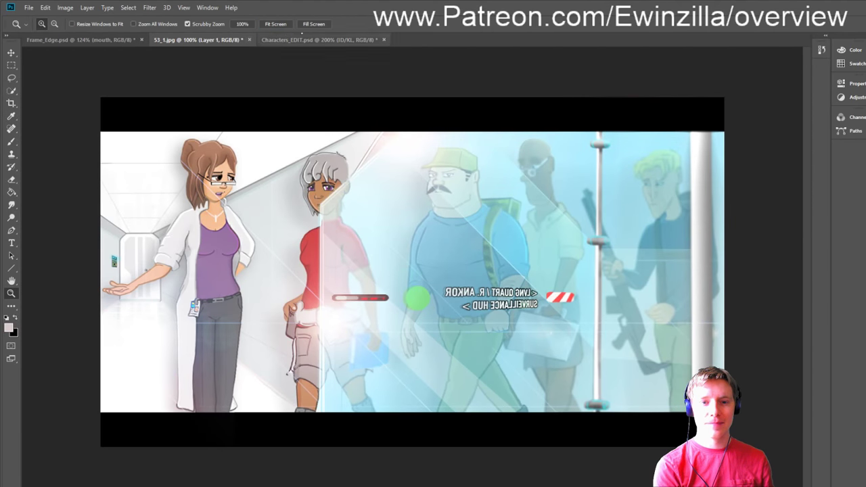
Step: Inspect the Characters_EDIT.psd character sheet and ID card, then return to Frame_Edge.psd
left_click(323, 40)
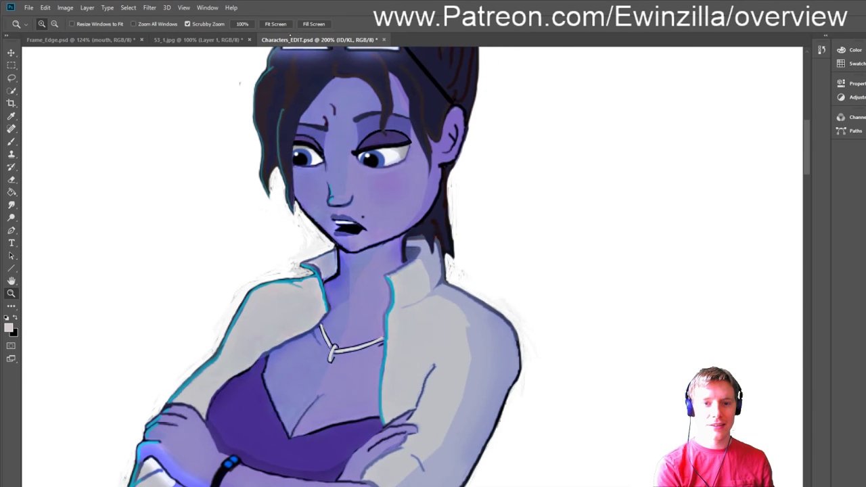
scroll(287, 119, "down", 5)
scroll(287, 118, "up", 1)
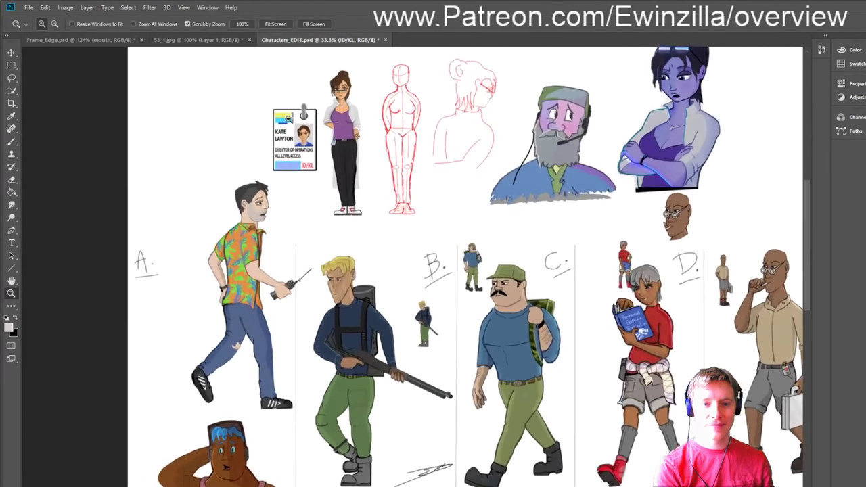
scroll(288, 118, "up", 5)
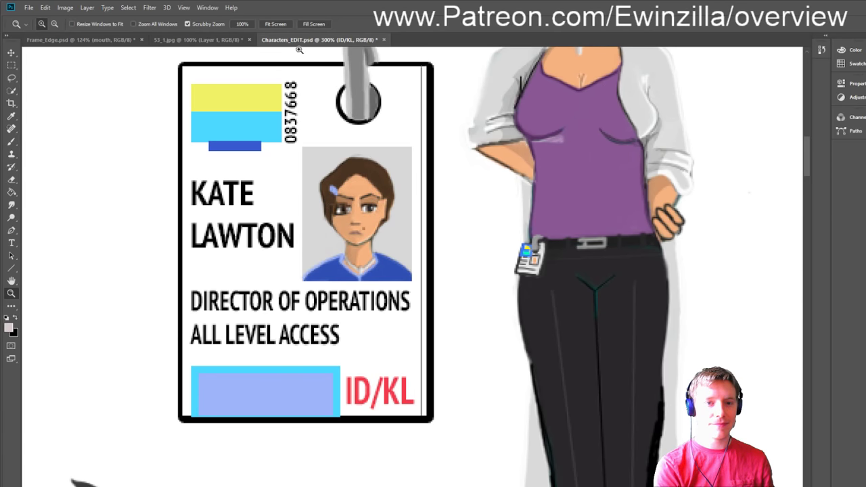
key("ctrl+0")
left_click(108, 41)
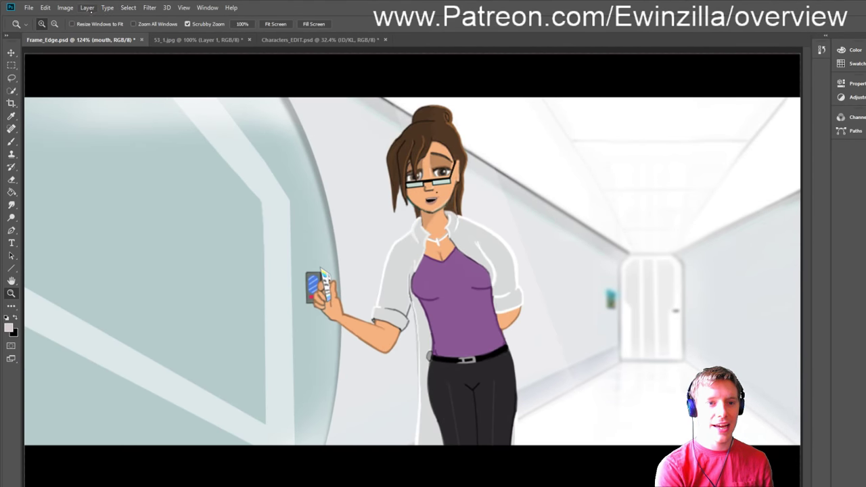
Step: Lasso around the scientist from her feet, up the leg and waist, along the forearm
left_click(11, 78)
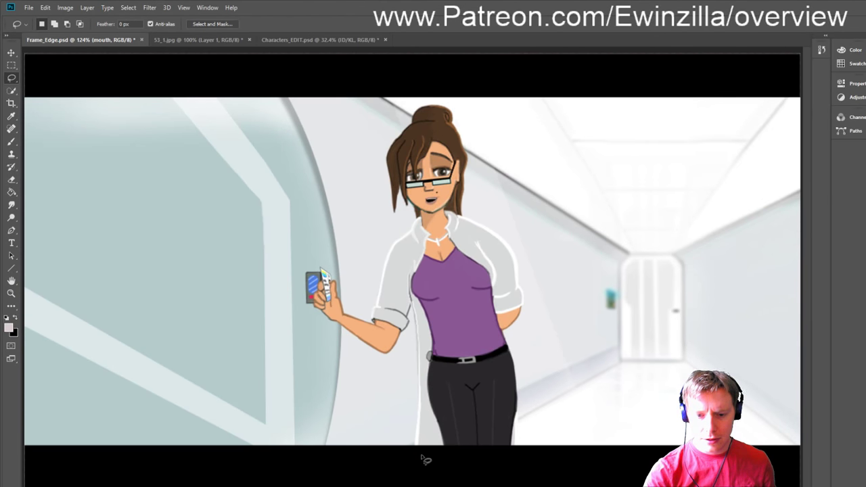
left_click_drag(424, 454, 420, 324)
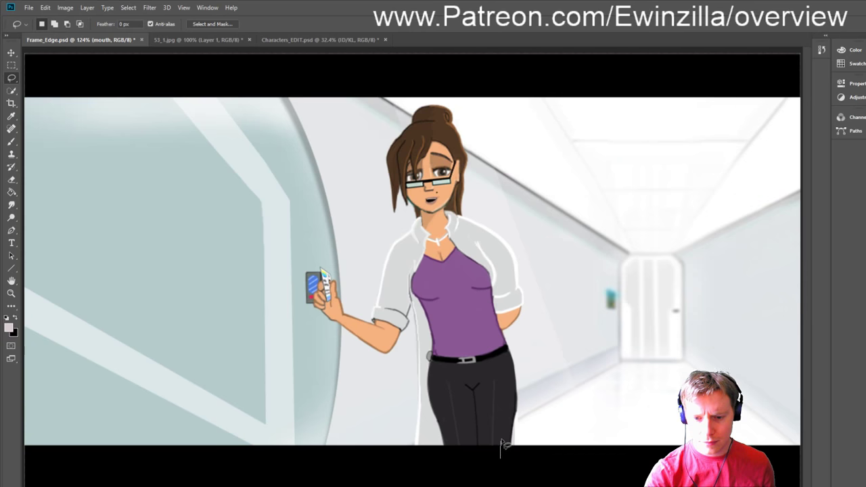
mouse_move(511, 418)
left_mouse_down()
mouse_move(498, 331)
mouse_move(520, 310)
mouse_move(514, 272)
mouse_move(497, 249)
mouse_move(459, 225)
mouse_move(466, 166)
mouse_move(450, 121)
mouse_move(434, 111)
mouse_move(401, 154)
mouse_move(401, 184)
mouse_move(426, 215)
mouse_move(380, 297)
mouse_move(383, 289)
mouse_move(377, 331)
mouse_move(348, 321)
mouse_move(334, 299)
mouse_move(331, 310)
mouse_move(324, 293)
mouse_move(319, 306)
mouse_move(389, 347)
left_mouse_up()
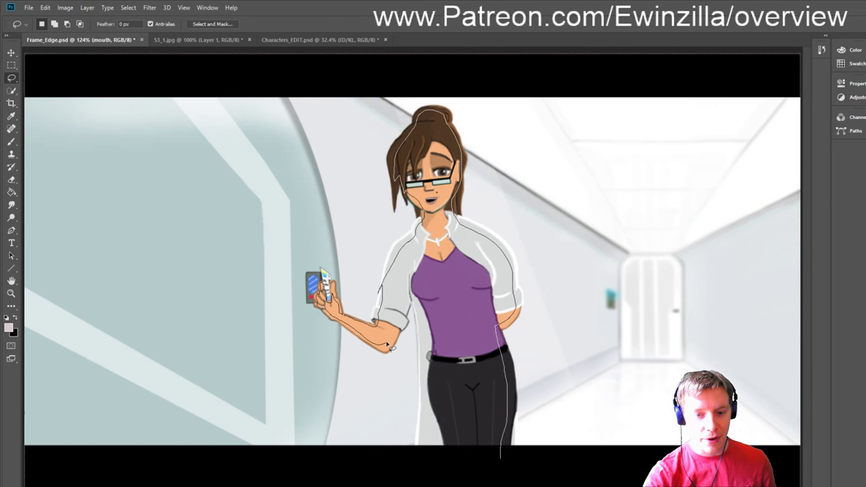
mouse_move(393, 345)
left_mouse_down()
mouse_move(413, 307)
mouse_move(433, 361)
mouse_move(422, 459)
left_mouse_up()
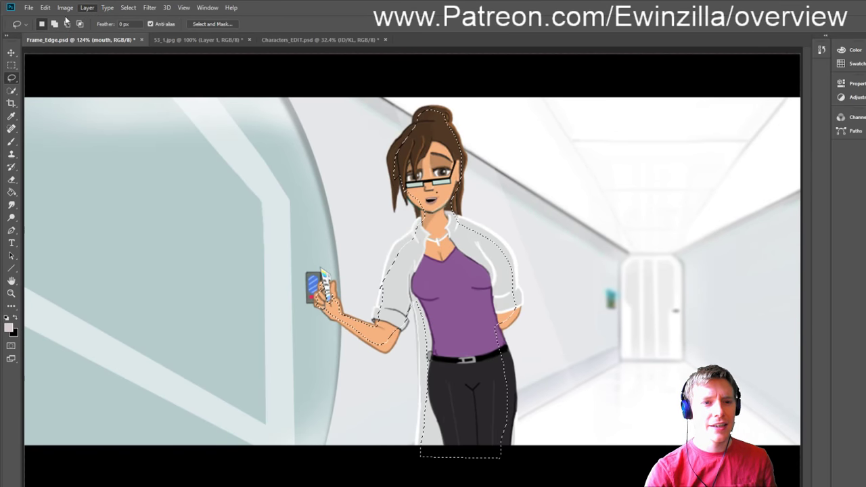
key("i")
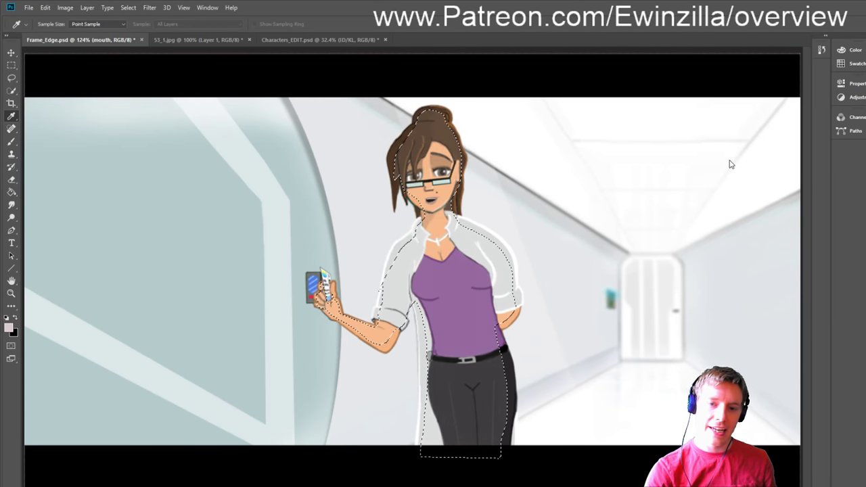
key("ctrl+z")
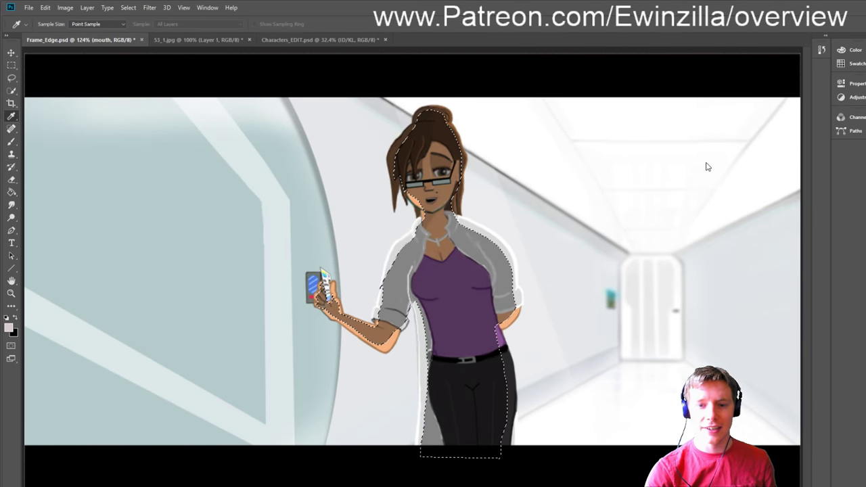
key("ctrl+z")
key("ctrl+z")
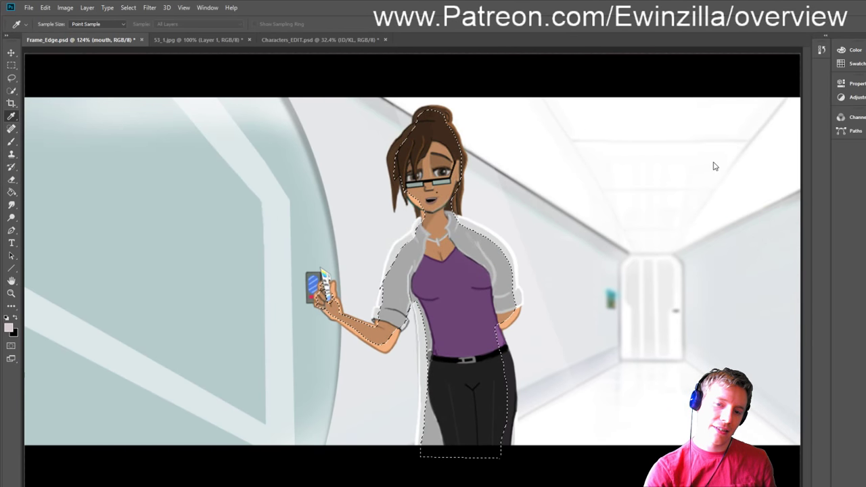
key("ctrl+z")
key("ctrl+z")
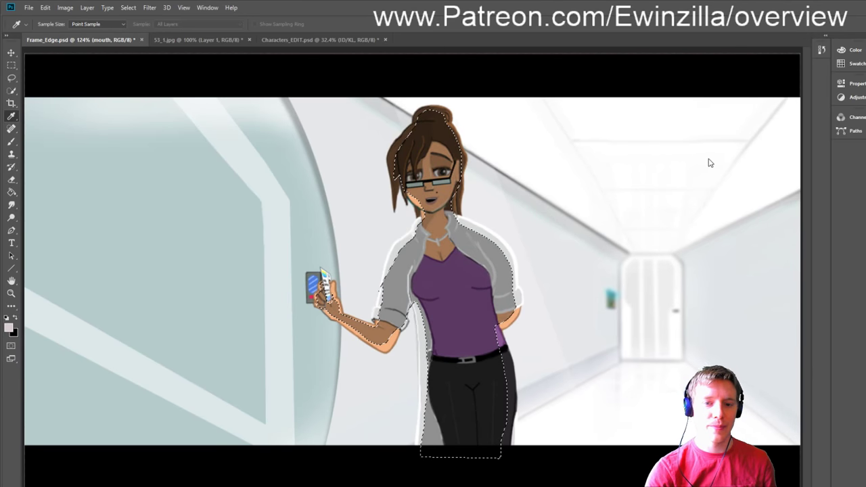
key("ctrl+z")
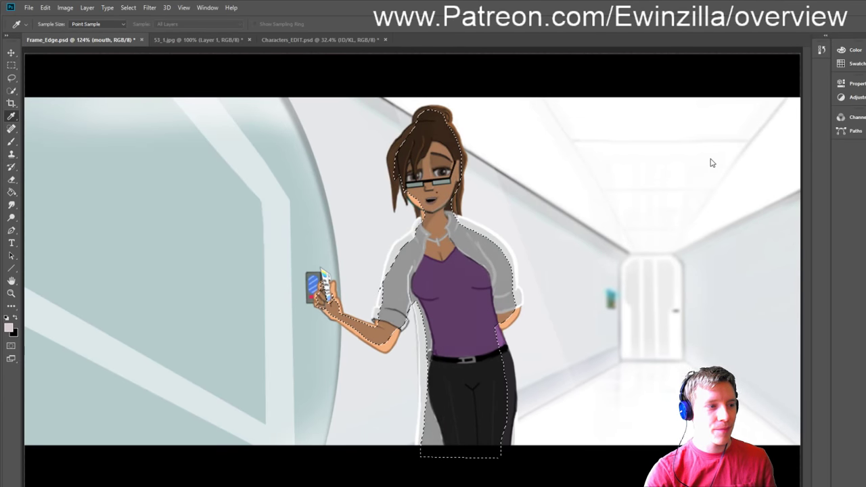
key("ctrl+z")
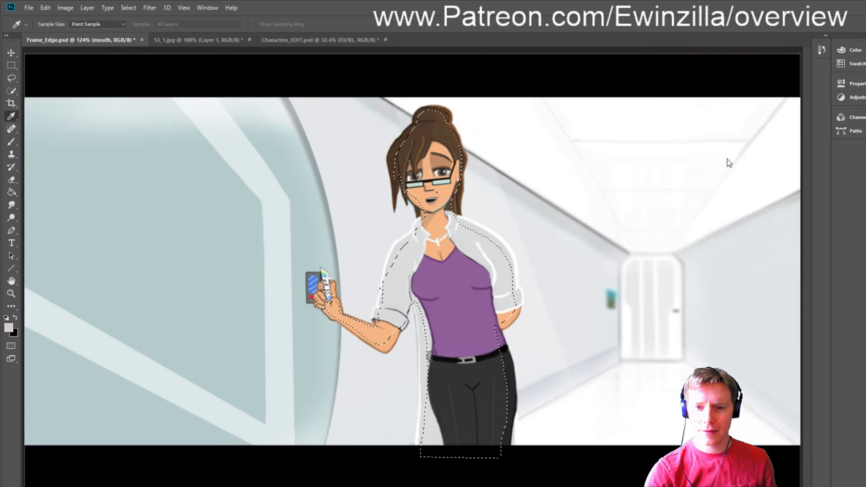
key("ctrl+z")
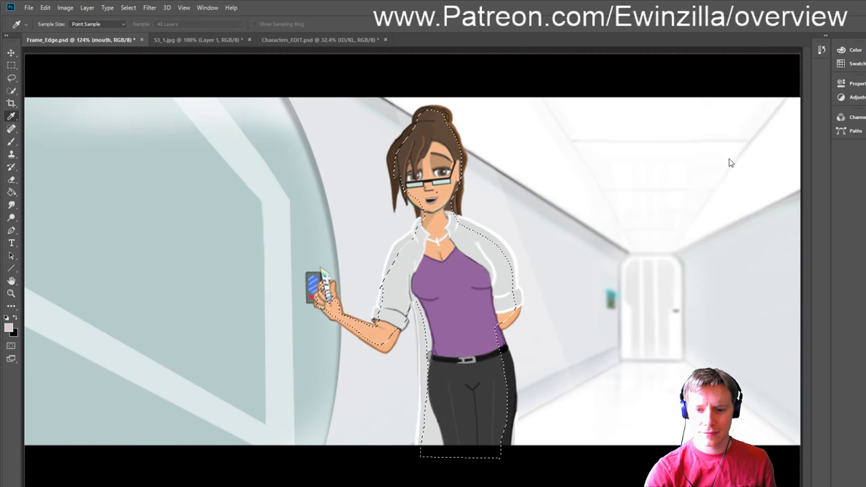
key("ctrl+z")
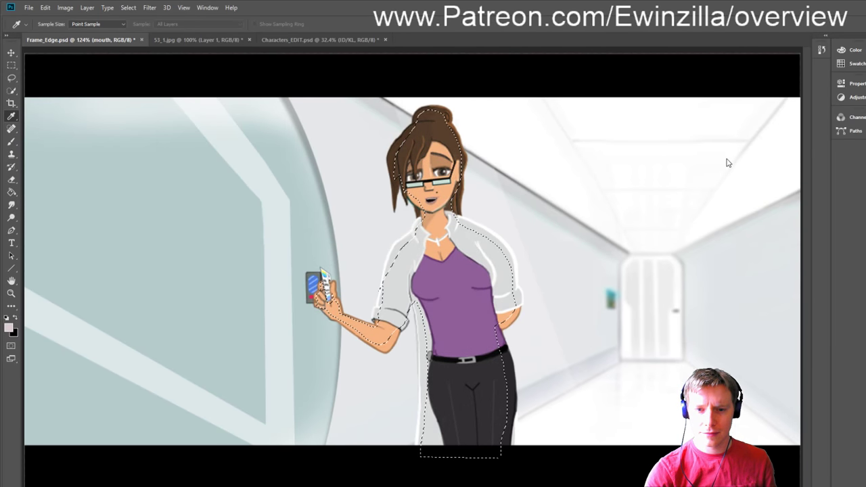
key("l")
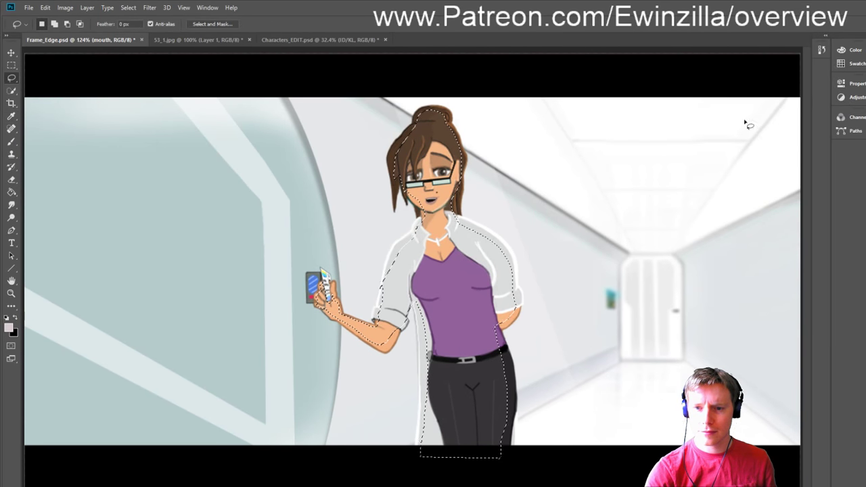
key("ctrl+d")
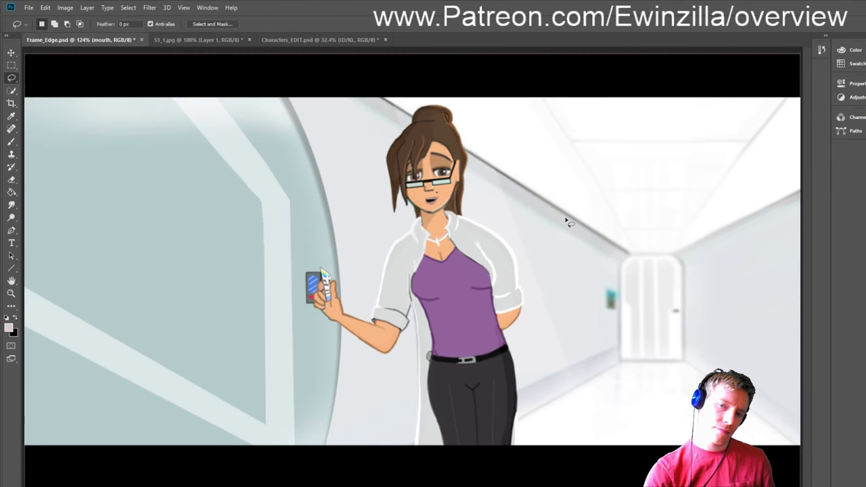
key("ctrl+z")
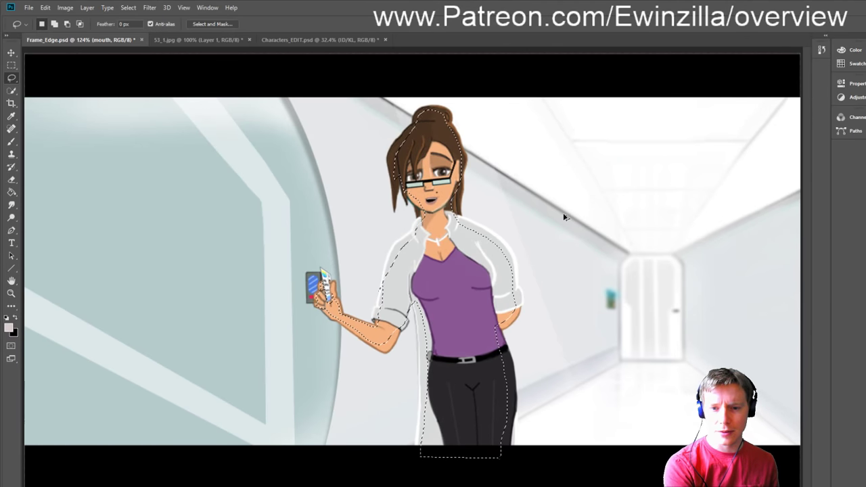
left_click(11, 65)
key("ctrl+d")
Step: Lasso the coat's inner left front edge, fill it with sampled darker grey, and deselect
left_click(11, 78)
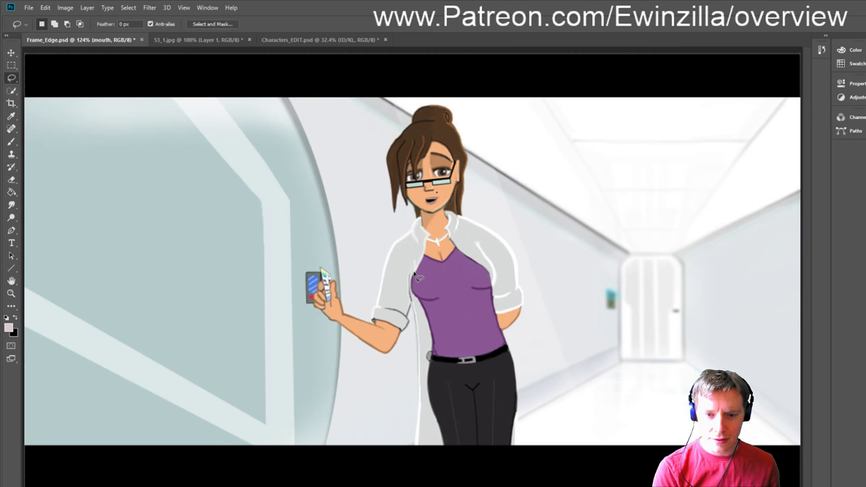
mouse_move(414, 274)
left_mouse_down()
mouse_move(426, 303)
mouse_move(419, 278)
left_mouse_up()
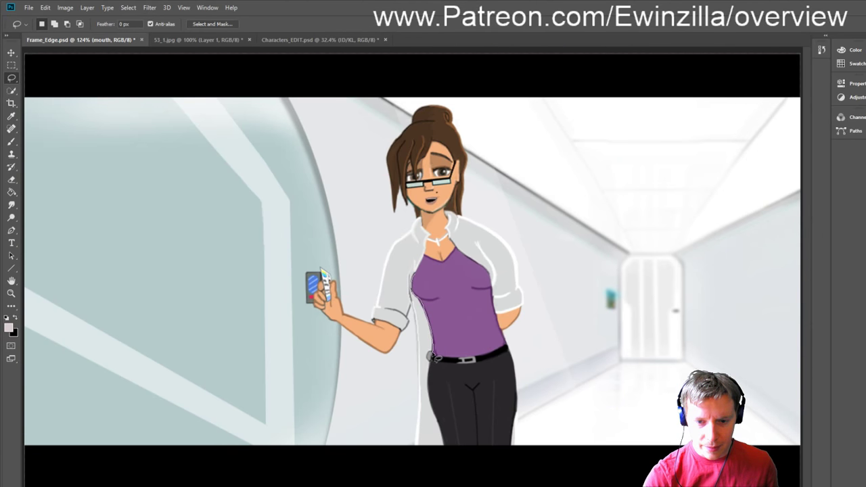
mouse_move(433, 356)
left_mouse_down()
mouse_move(431, 414)
mouse_move(427, 401)
mouse_move(429, 390)
mouse_move(444, 452)
mouse_move(426, 465)
mouse_move(419, 441)
left_mouse_up()
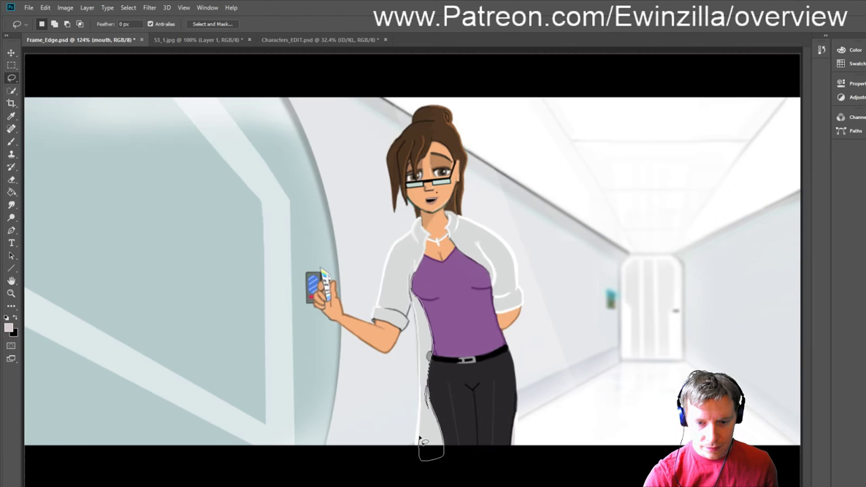
left_click_drag(425, 397, 425, 349)
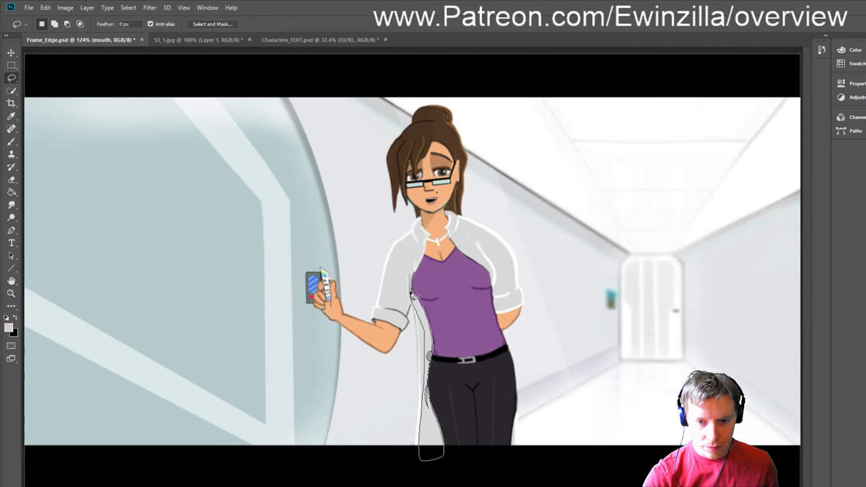
left_click_drag(410, 292, 411, 290)
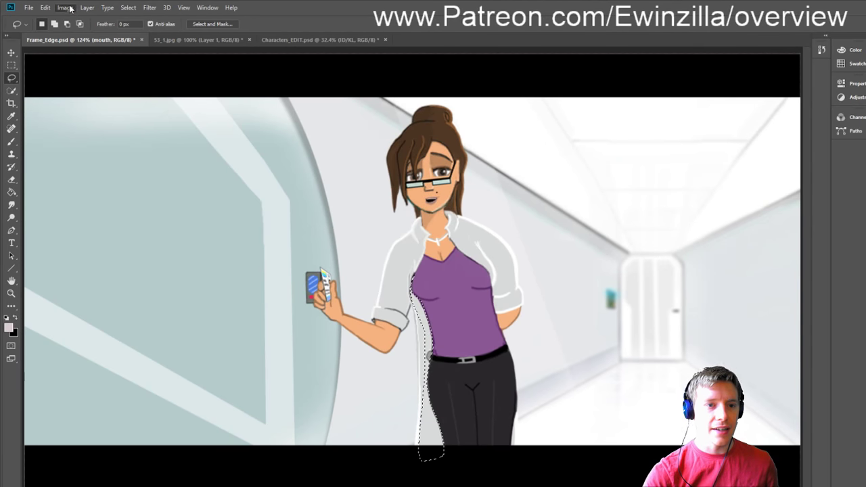
key("i")
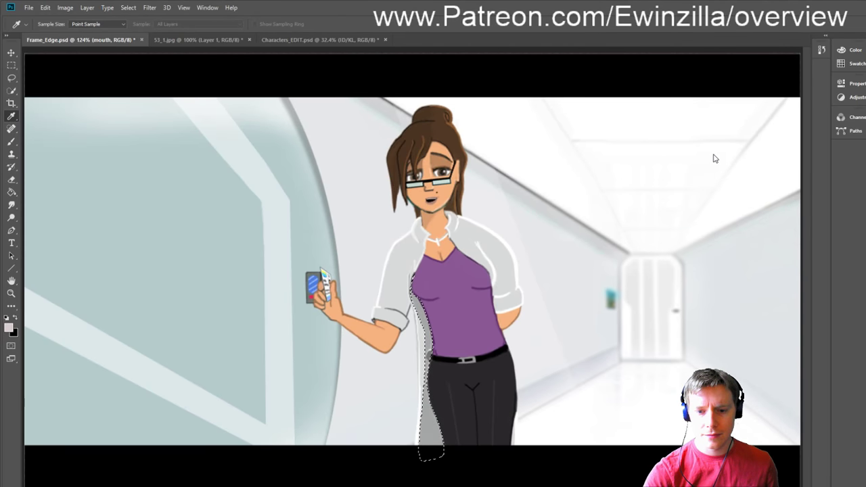
key("l")
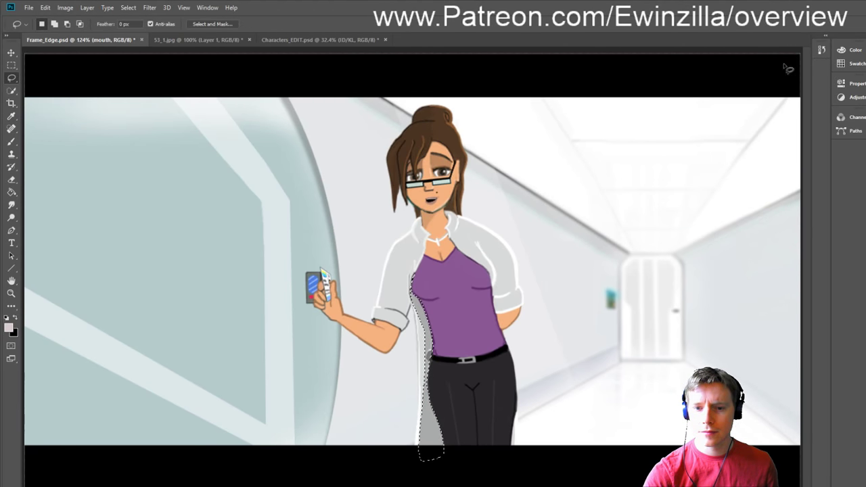
left_click(11, 65)
left_click(96, 91)
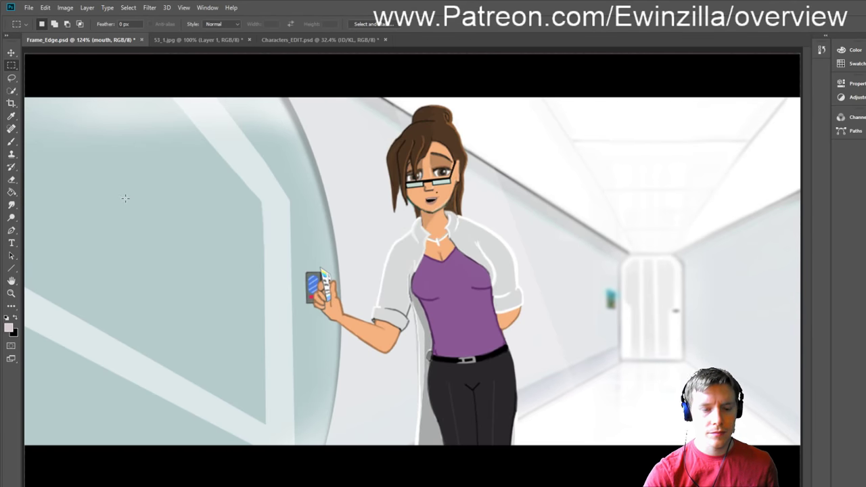
Step: Lasso the area beneath the raised forearm, fill it with sampled grey, and deselect
key("l")
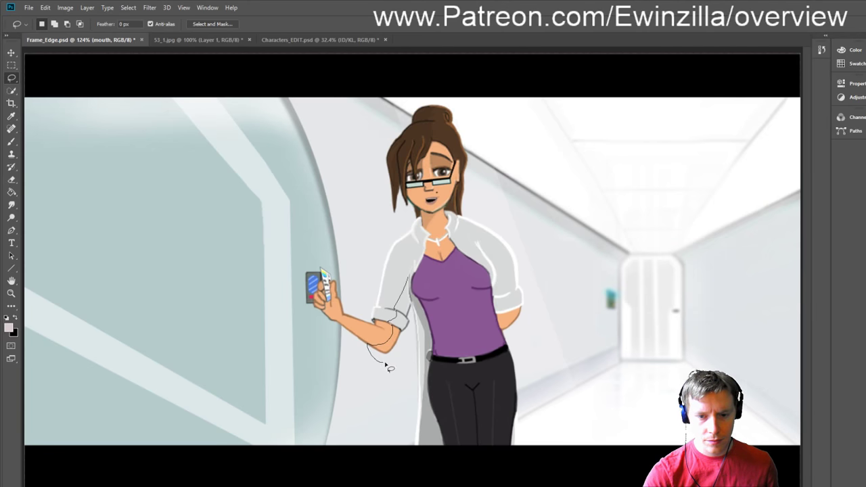
left_click_drag(386, 365, 414, 331)
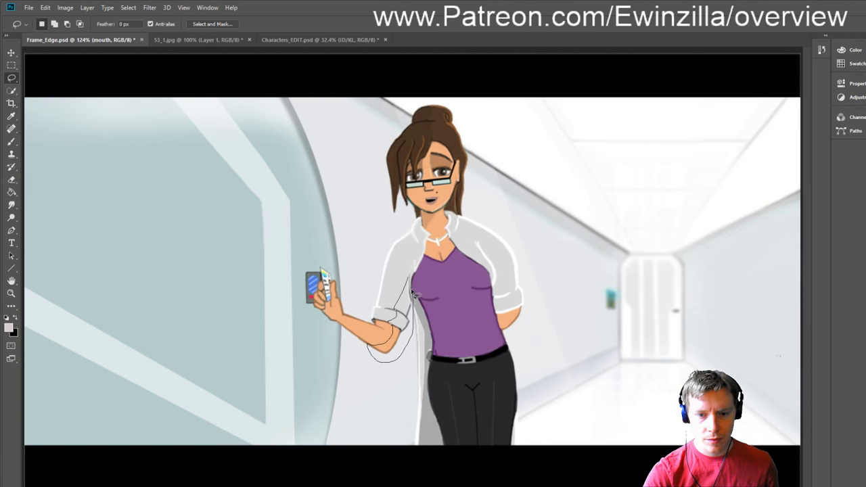
left_click_drag(416, 278, 412, 274)
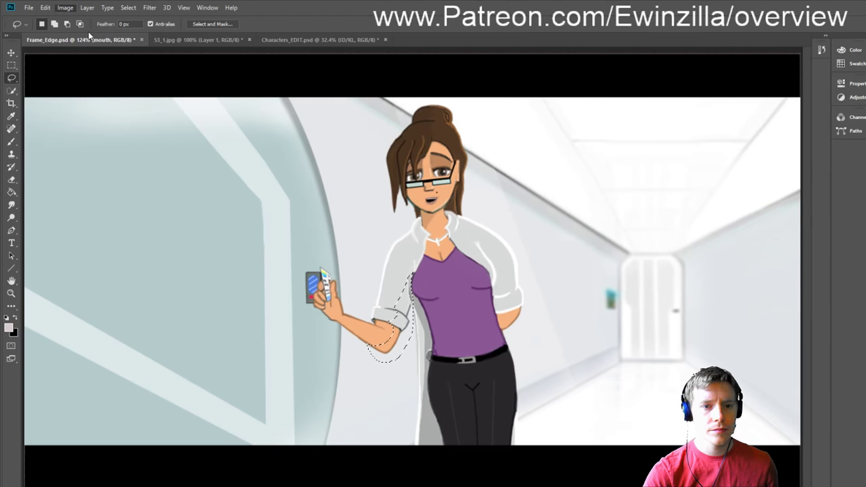
key("i")
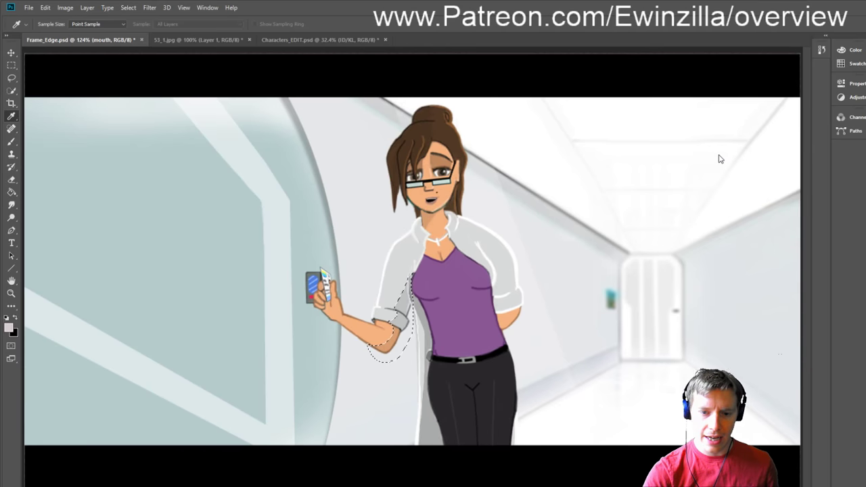
key("l")
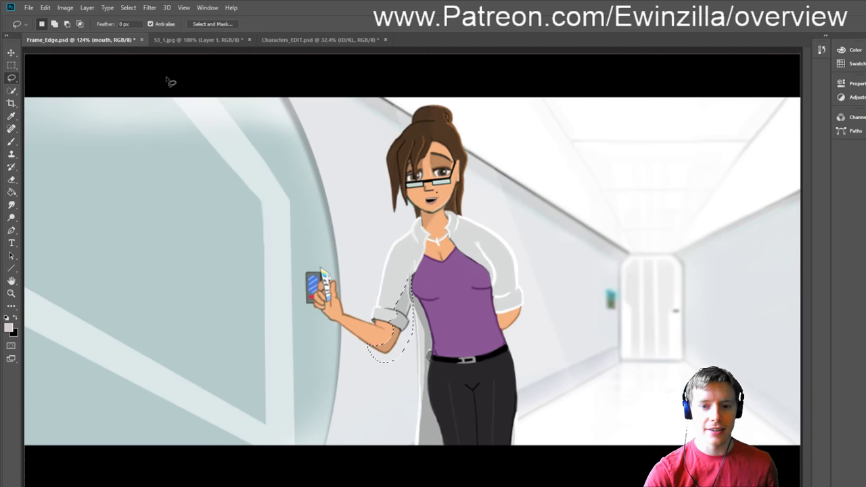
left_click(11, 65)
left_click(99, 109)
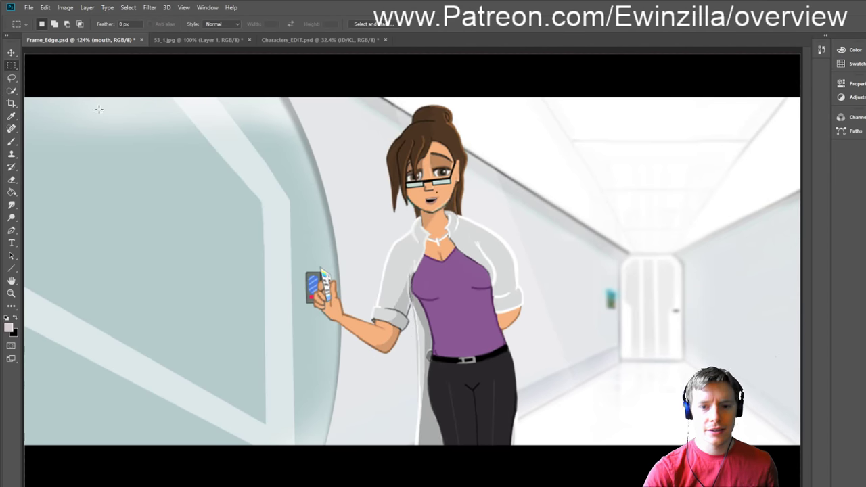
Step: Shade a small patch by the coat's left collar with sampled grey, then deselect
left_click(12, 78)
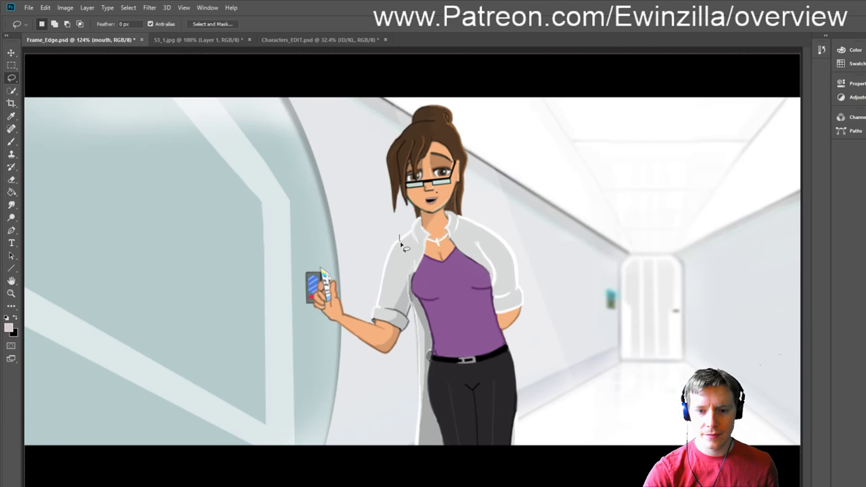
left_click_drag(409, 246, 412, 236)
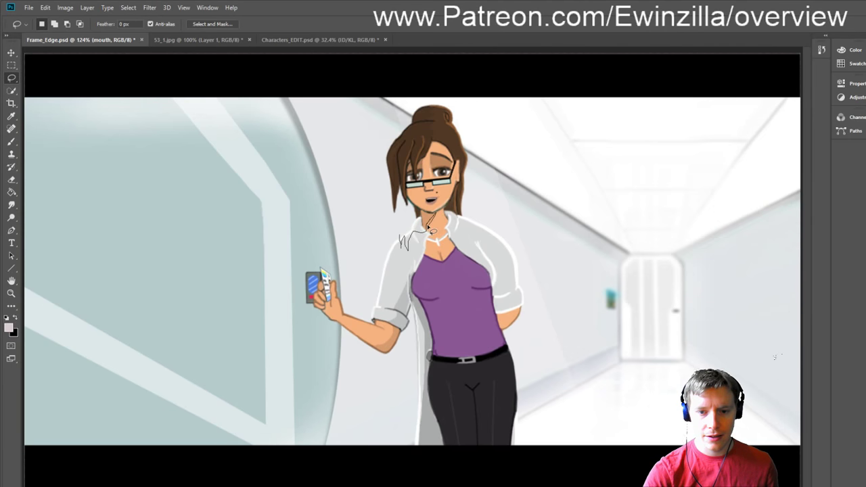
left_click_drag(428, 227, 436, 236)
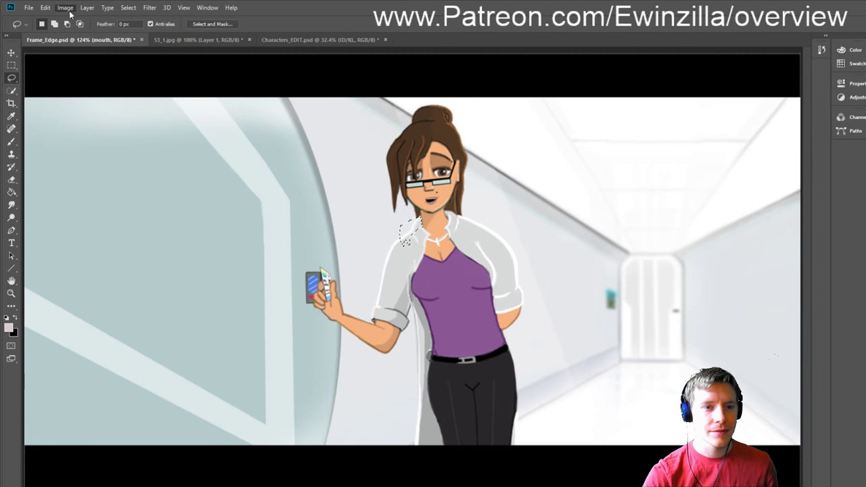
key("i")
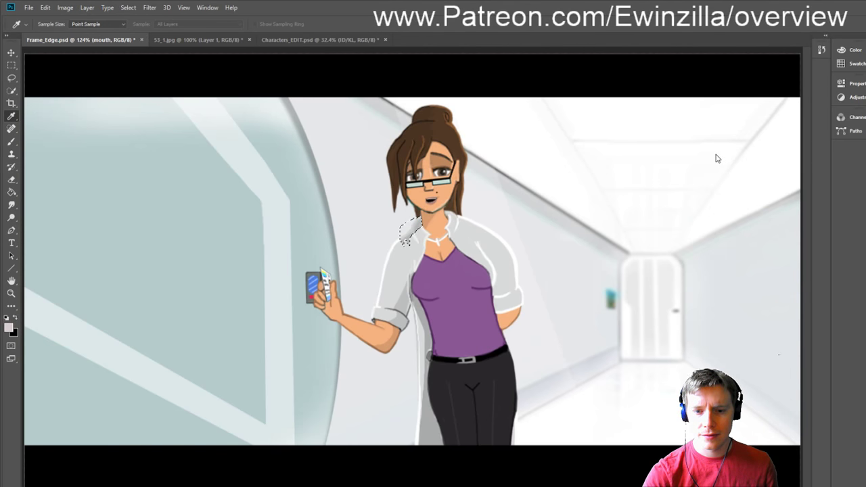
key("m")
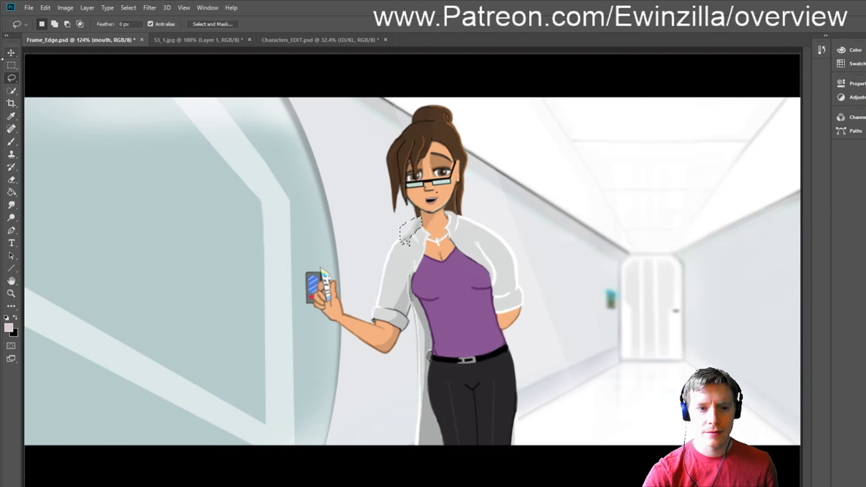
key("ctrl+d")
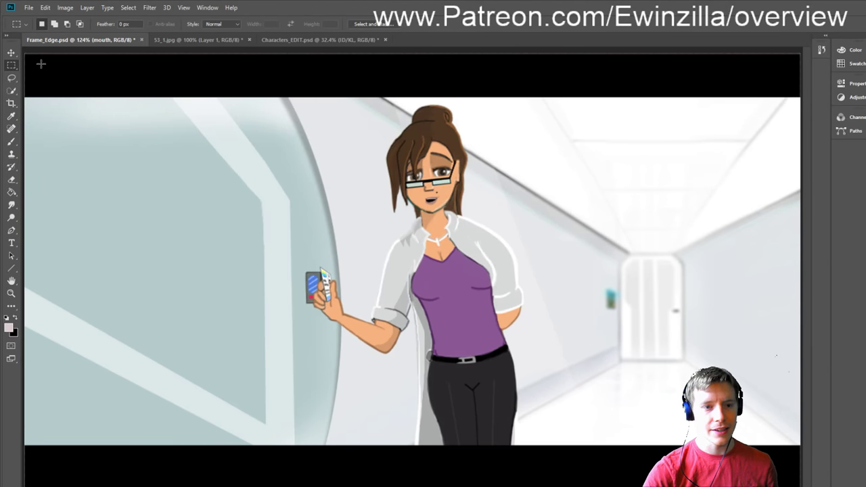
Step: Shade a strip along the right sleeve's inner edge with sampled grey, then deselect
left_click(14, 82)
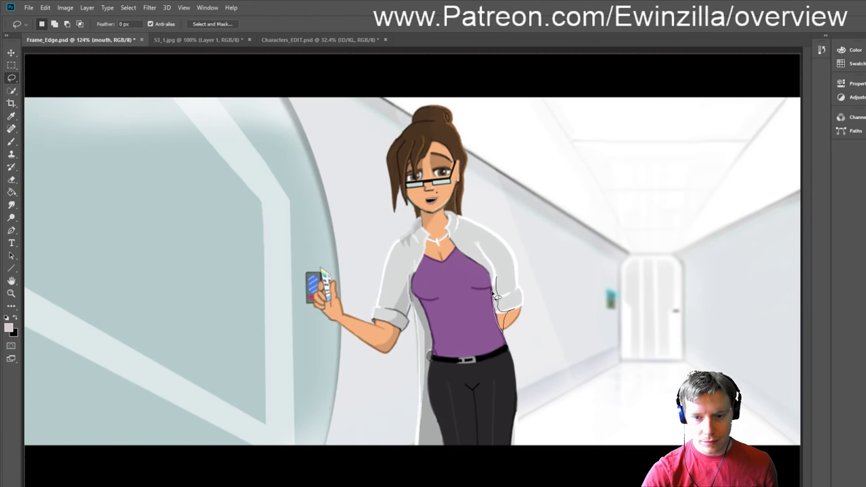
left_click_drag(497, 289, 508, 277)
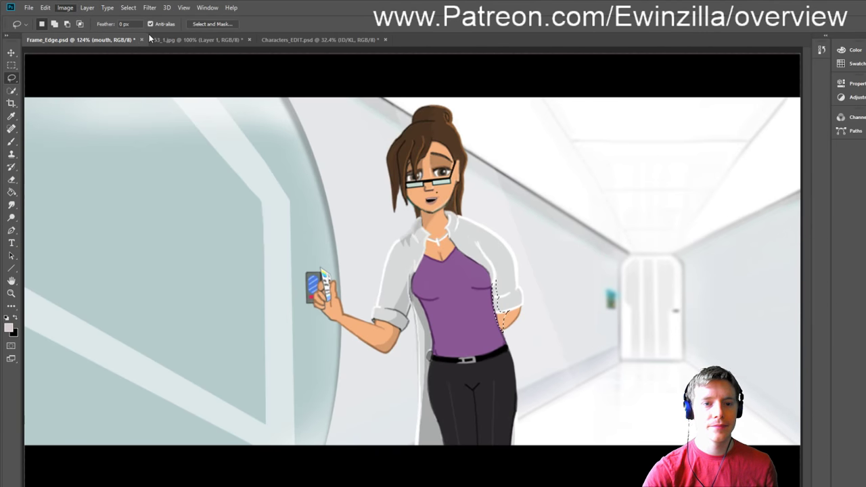
key("i")
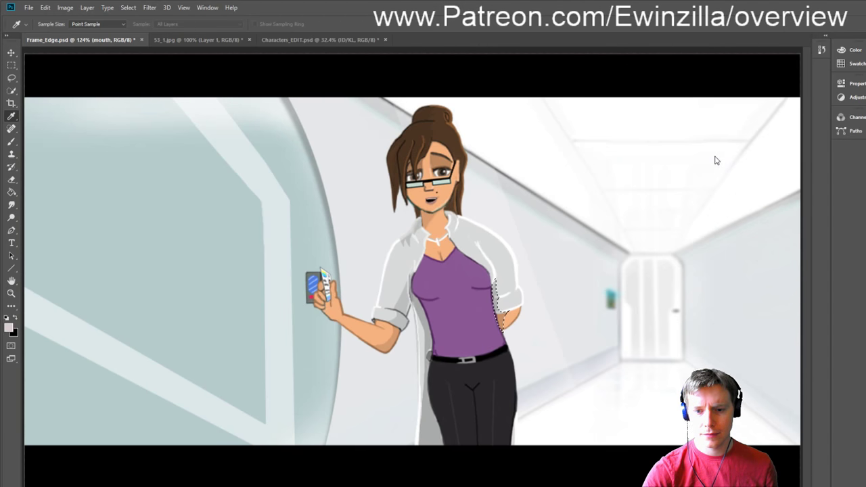
key("l")
key("m")
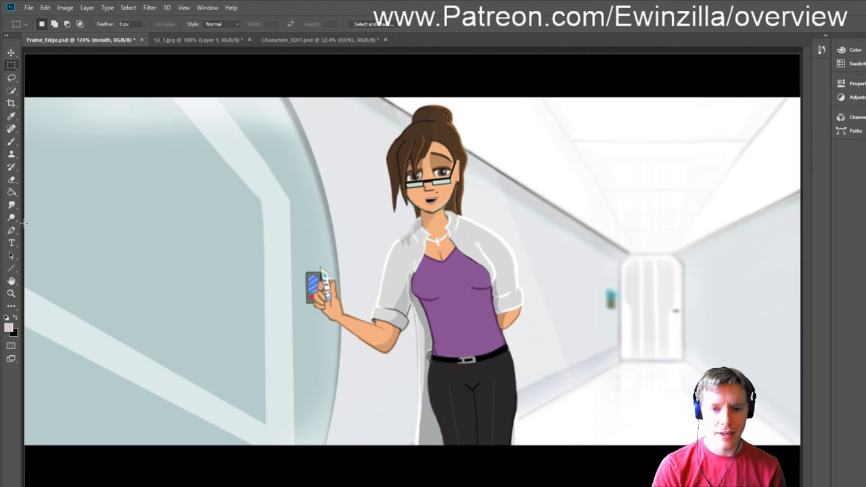
Step: Zoom in on the arm and smudge the coat's grey edges beside the shirt and above the belt
key("z")
left_click(416, 303)
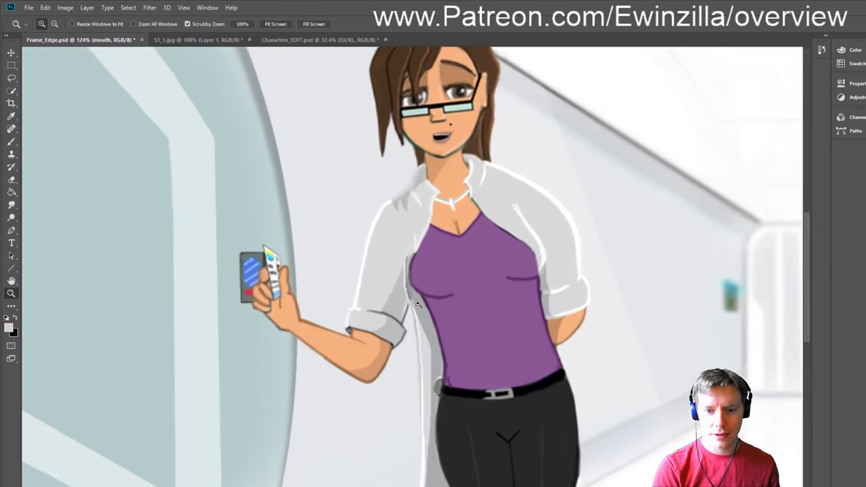
left_click(12, 204)
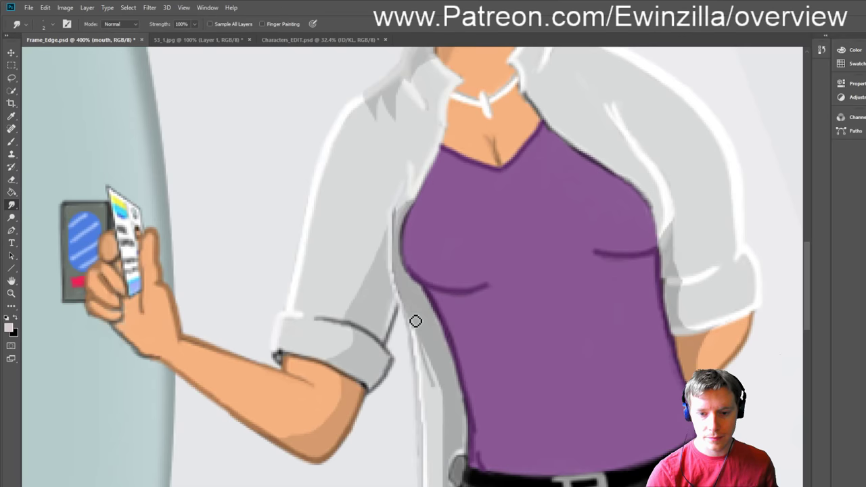
mouse_move(415, 321)
left_mouse_down()
mouse_move(433, 350)
mouse_move(446, 411)
left_mouse_up()
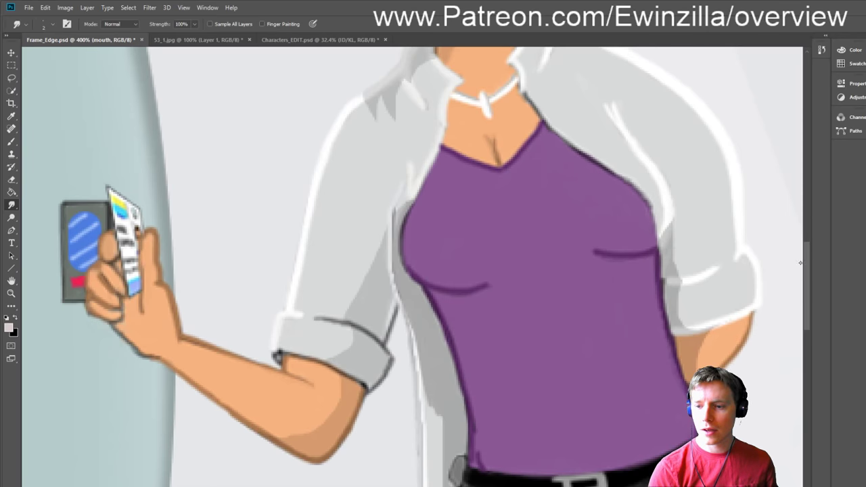
scroll(643, 285, "down", 5)
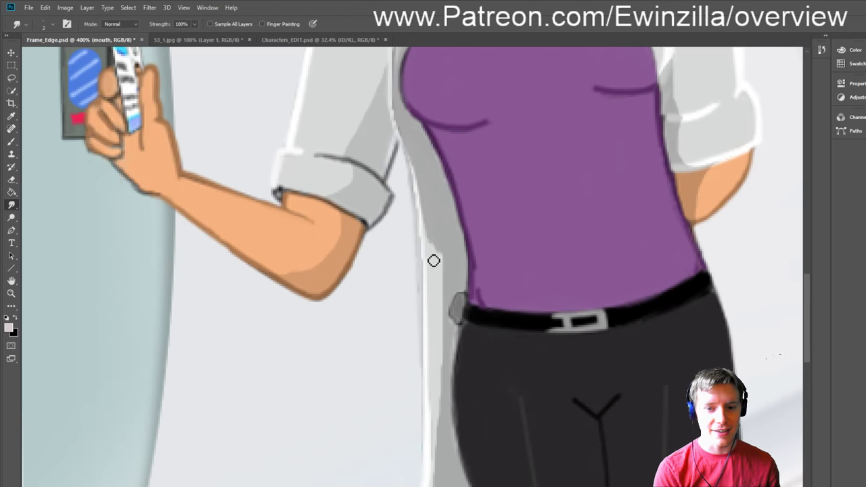
mouse_move(434, 261)
left_mouse_down()
mouse_move(431, 214)
mouse_move(438, 331)
mouse_move(429, 202)
mouse_move(436, 344)
mouse_move(432, 211)
mouse_move(440, 332)
mouse_move(439, 222)
mouse_move(434, 301)
mouse_move(441, 247)
mouse_move(446, 365)
mouse_move(441, 238)
mouse_move(447, 363)
mouse_move(449, 244)
mouse_move(443, 337)
mouse_move(433, 251)
mouse_move(446, 240)
mouse_move(437, 362)
mouse_move(444, 386)
mouse_move(450, 286)
mouse_move(441, 340)
mouse_move(446, 399)
mouse_move(450, 264)
mouse_move(447, 382)
mouse_move(445, 304)
mouse_move(456, 336)
mouse_move(447, 391)
mouse_move(441, 352)
left_mouse_up()
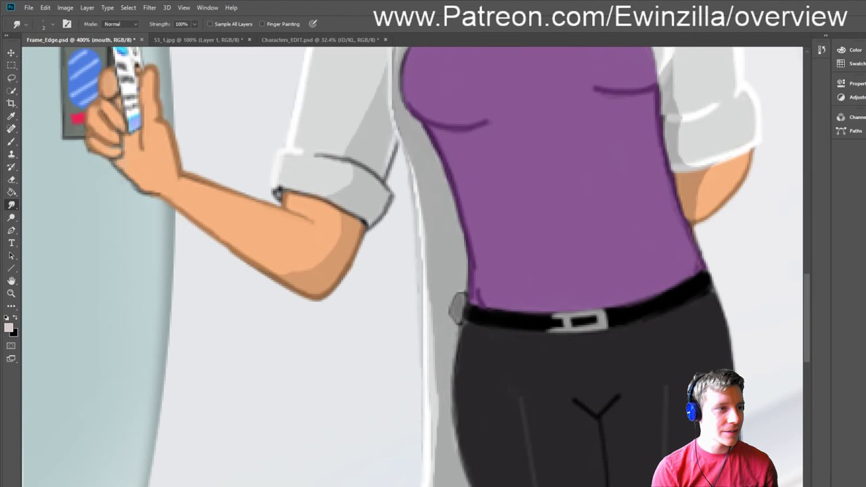
scroll(457, 325, "down", 5)
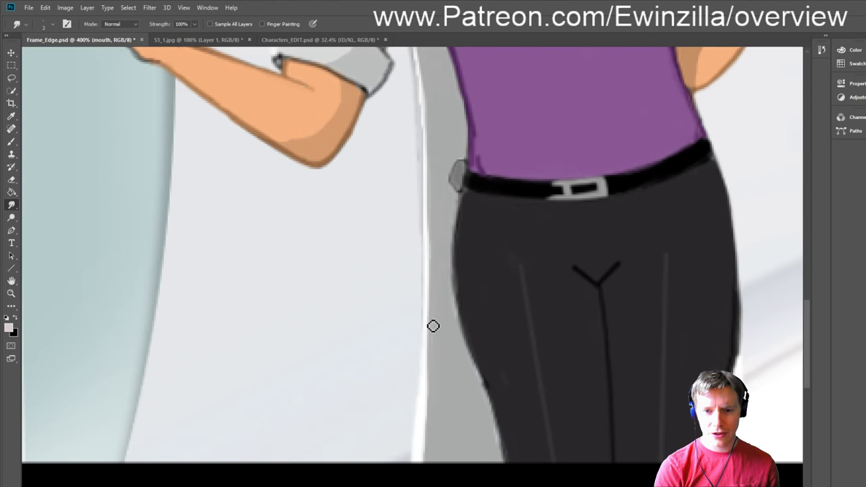
Step: Smudge the grey edge along the trousers' left side smoothly down to the canvas bottom
mouse_move(429, 242)
left_mouse_down()
mouse_move(423, 429)
mouse_move(437, 436)
mouse_move(442, 384)
mouse_move(435, 417)
left_mouse_up()
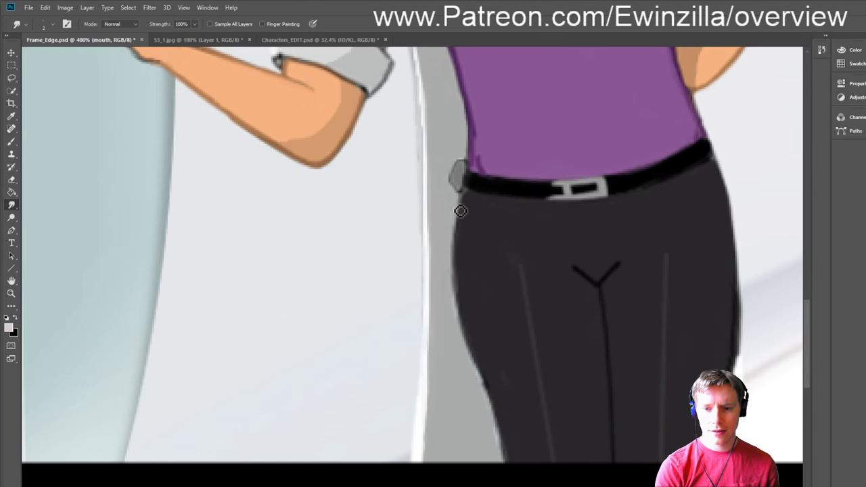
left_click_drag(480, 372, 508, 484)
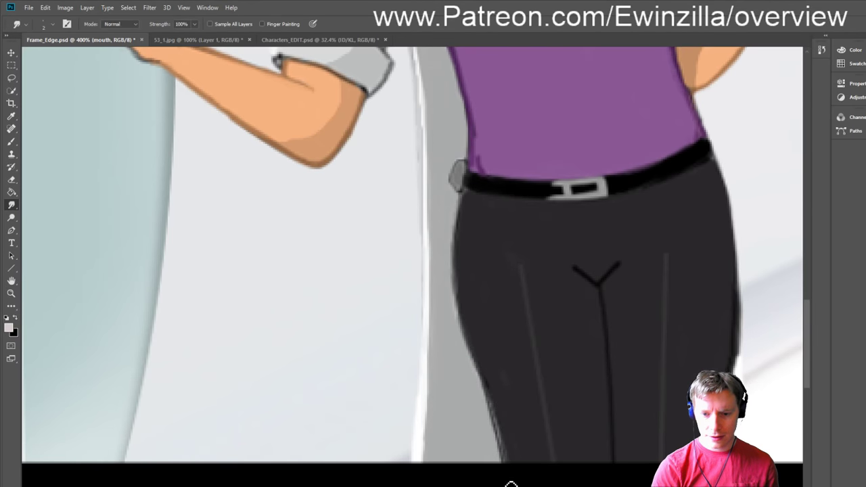
left_click_drag(493, 393, 511, 483)
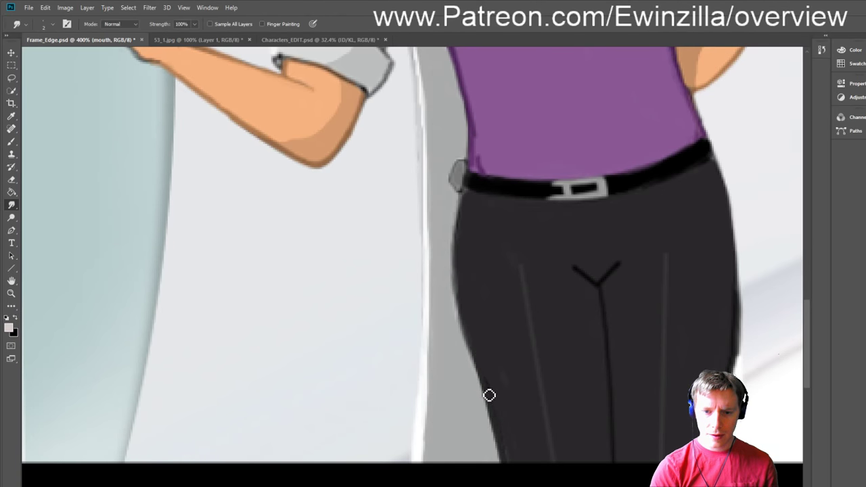
mouse_move(458, 283)
left_mouse_down()
mouse_move(465, 313)
mouse_move(458, 256)
mouse_move(467, 324)
mouse_move(453, 253)
mouse_move(451, 278)
left_mouse_up()
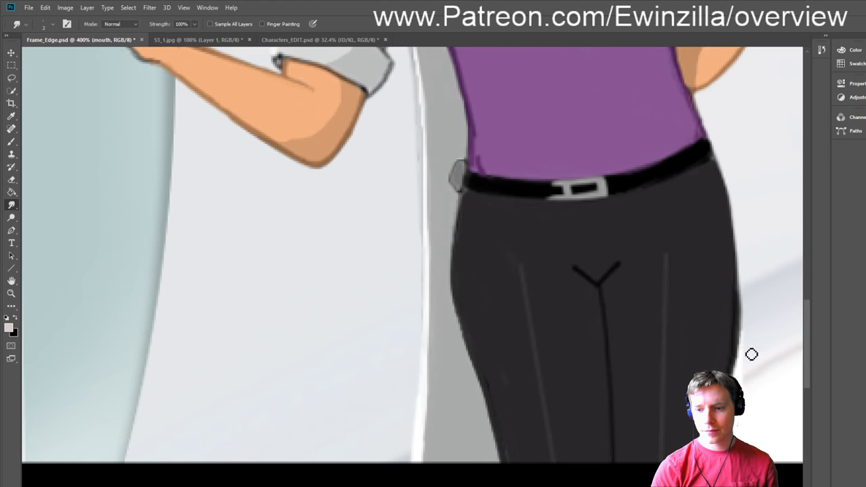
left_click(11, 293)
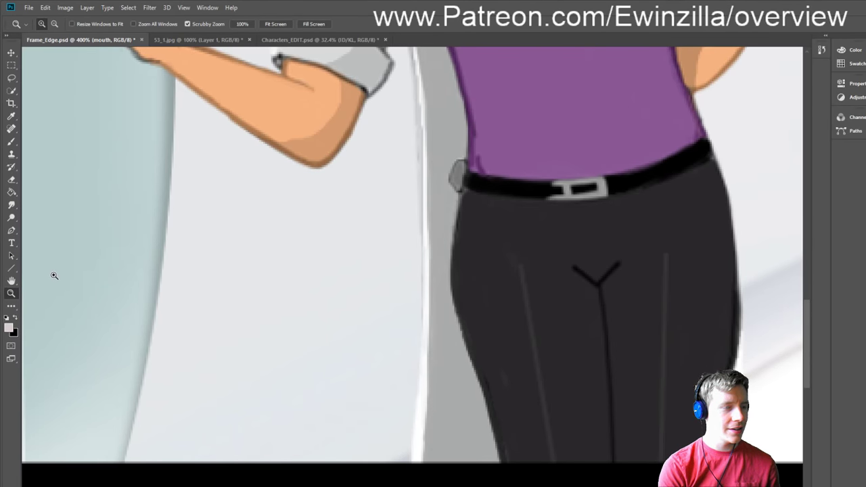
Step: Fit the image on screen and offset the drop shadow down-left behind the scientist
left_click(278, 24)
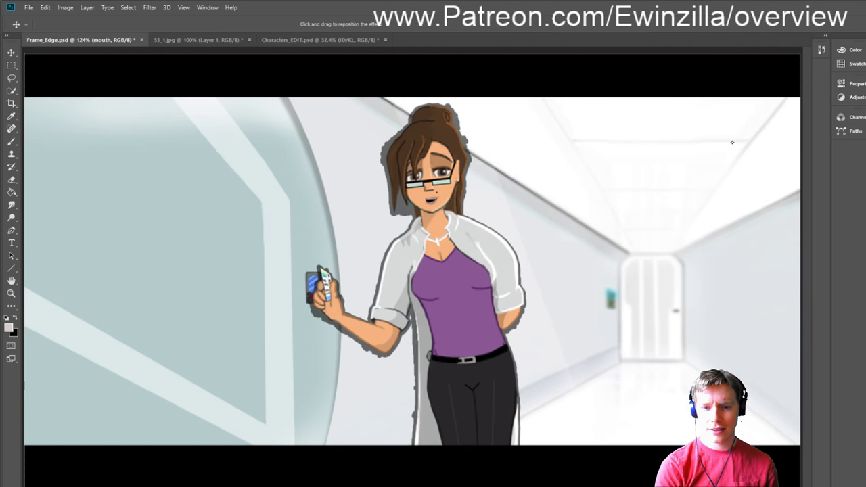
left_click_drag(733, 123, 734, 145)
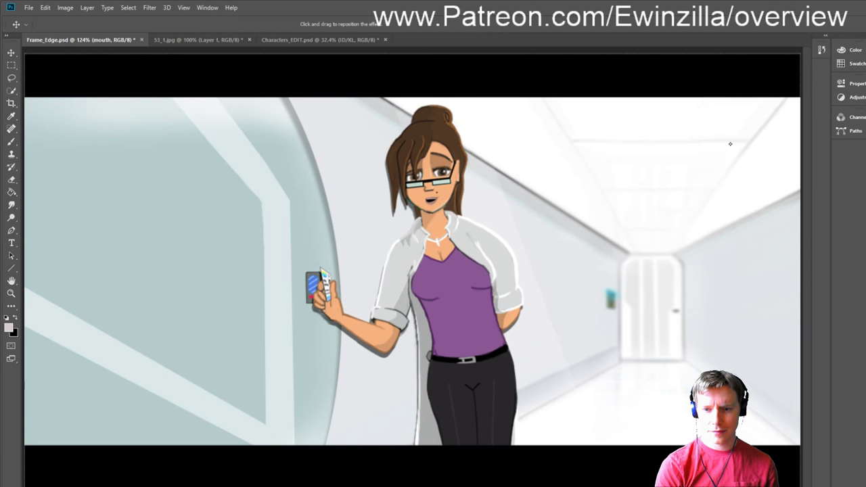
left_click_drag(730, 145, 728, 142)
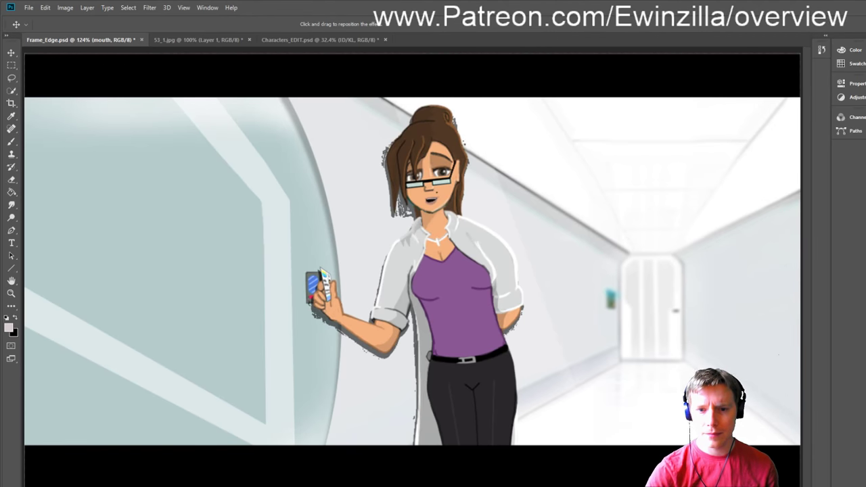
left_click_drag(729, 143, 736, 147)
Step: Zoom in on the arm and erase dark pixels at the card's corner and under the hand
key("z")
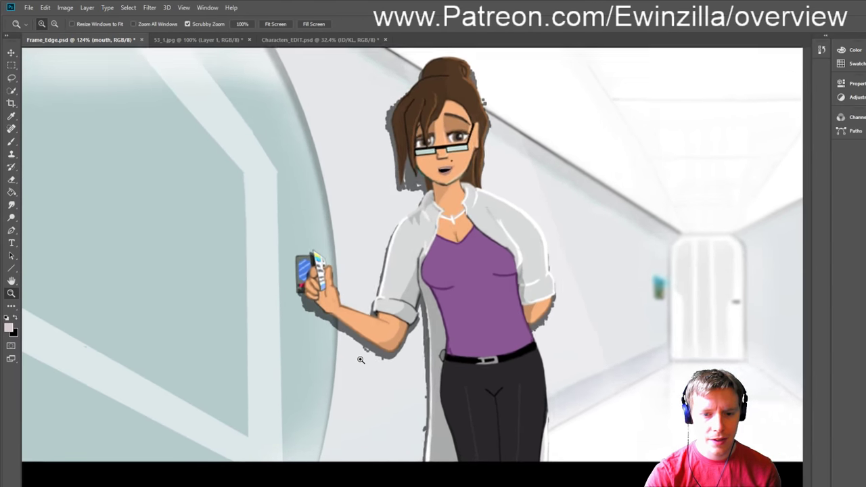
left_click(362, 361)
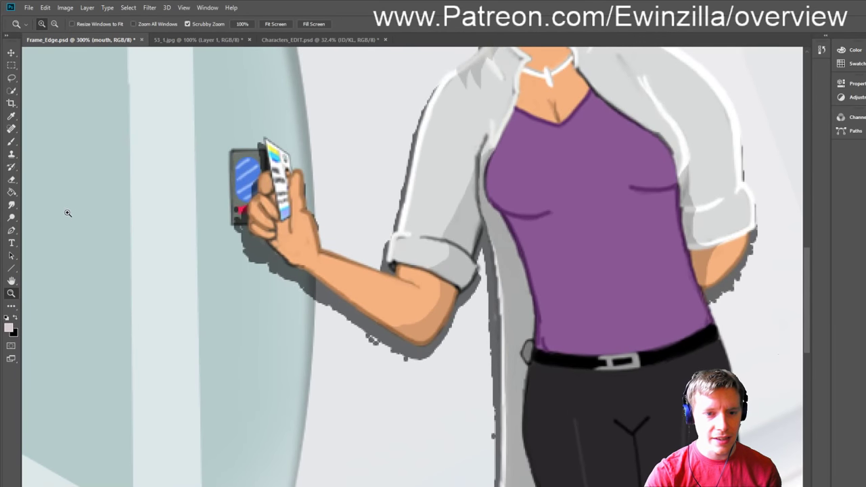
left_click(11, 180)
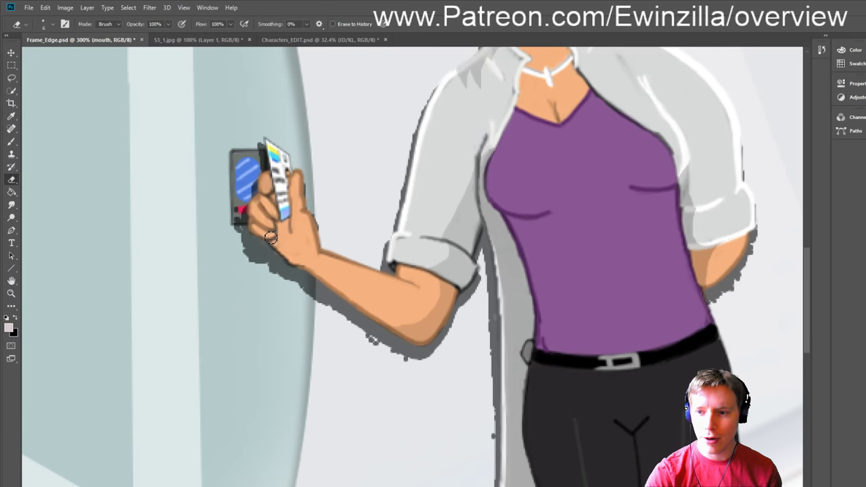
mouse_move(239, 218)
left_mouse_down()
mouse_move(259, 272)
mouse_move(246, 238)
mouse_move(282, 269)
left_mouse_up()
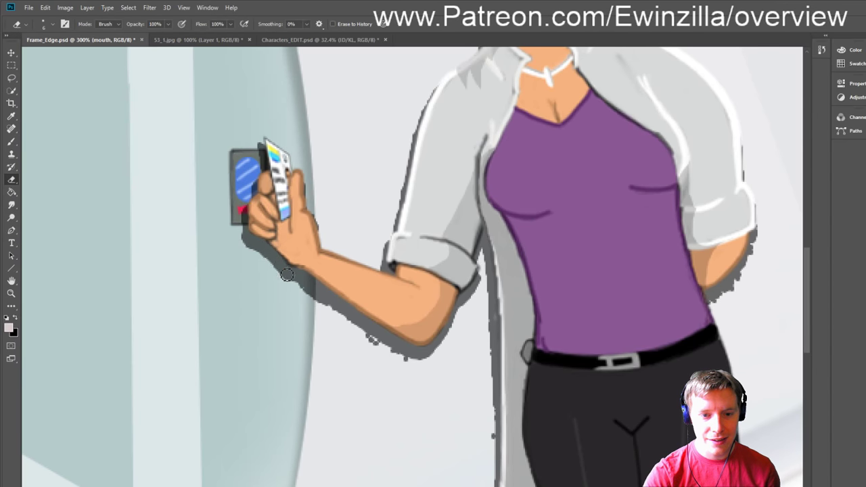
left_click_drag(248, 246, 310, 290)
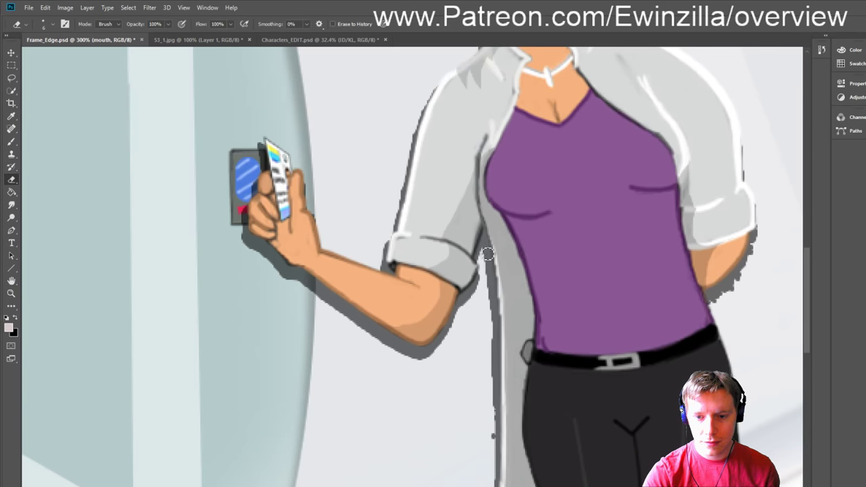
Step: Erase the dark specks along the lab coat's edge
scroll(482, 392, "down", 2)
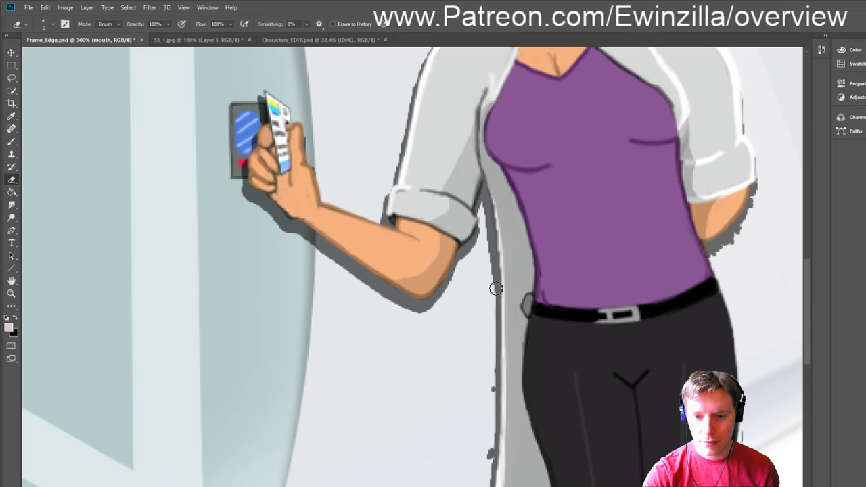
scroll(492, 325, "down", 2)
scroll(491, 346, "down", 1)
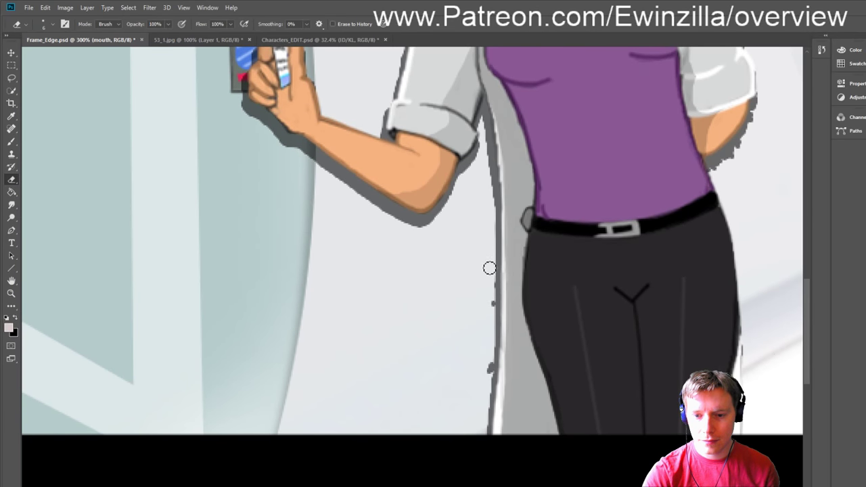
mouse_move(489, 268)
left_mouse_down()
mouse_move(498, 358)
mouse_move(480, 449)
left_mouse_up()
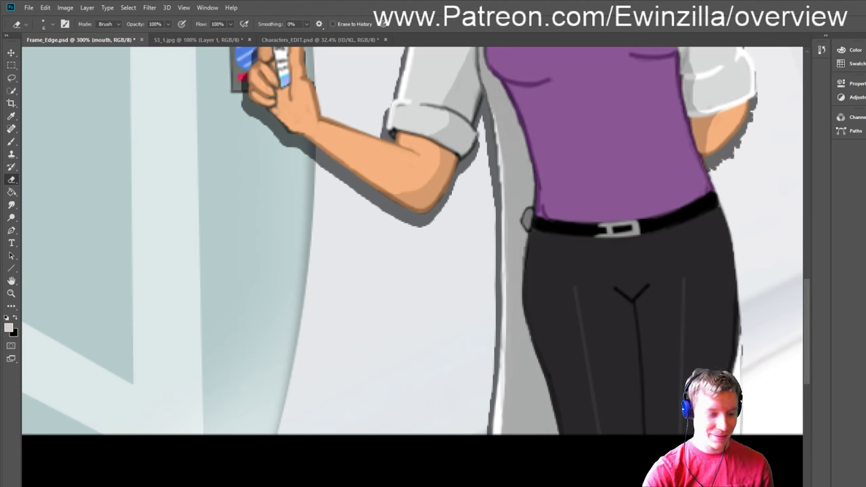
Step: Trim the shadow along the right forearm's edge
scroll(412, 241, "right", 2)
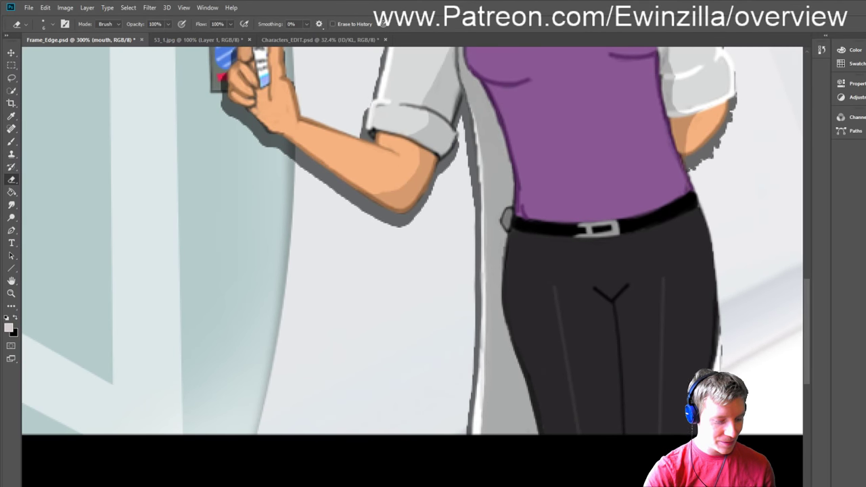
scroll(412, 241, "right", 5)
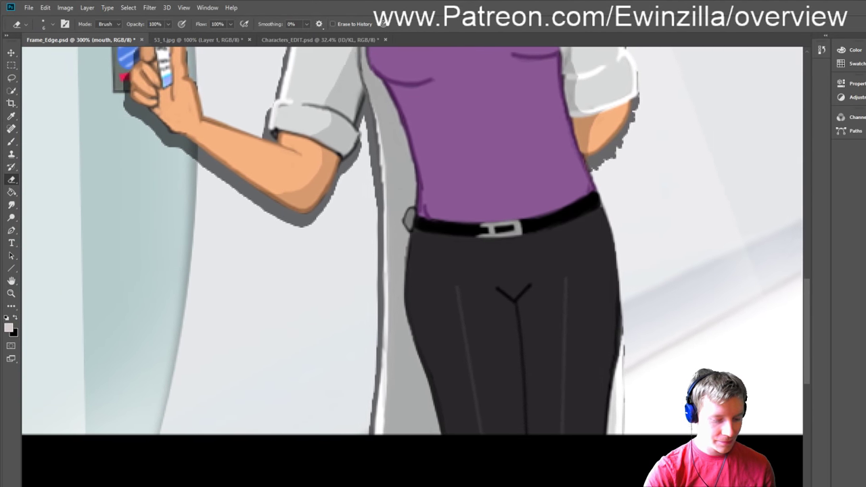
scroll(508, 452, "right", 5)
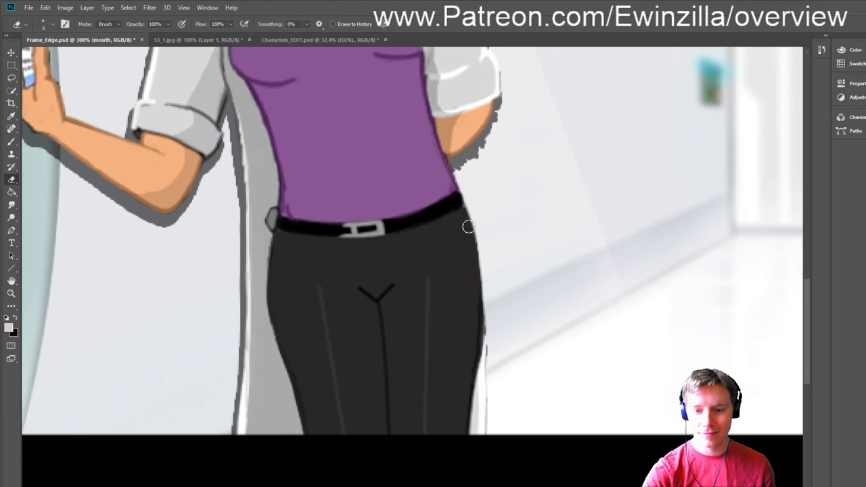
scroll(481, 239, "up", 2)
scroll(483, 240, "up", 3)
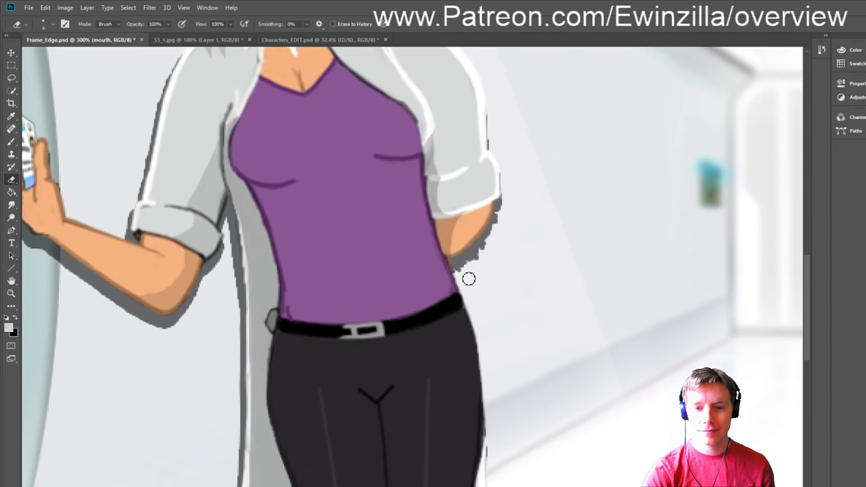
mouse_move(458, 267)
left_mouse_down()
mouse_move(485, 249)
mouse_move(466, 257)
mouse_move(496, 225)
mouse_move(485, 245)
mouse_move(504, 202)
mouse_move(497, 227)
left_mouse_up()
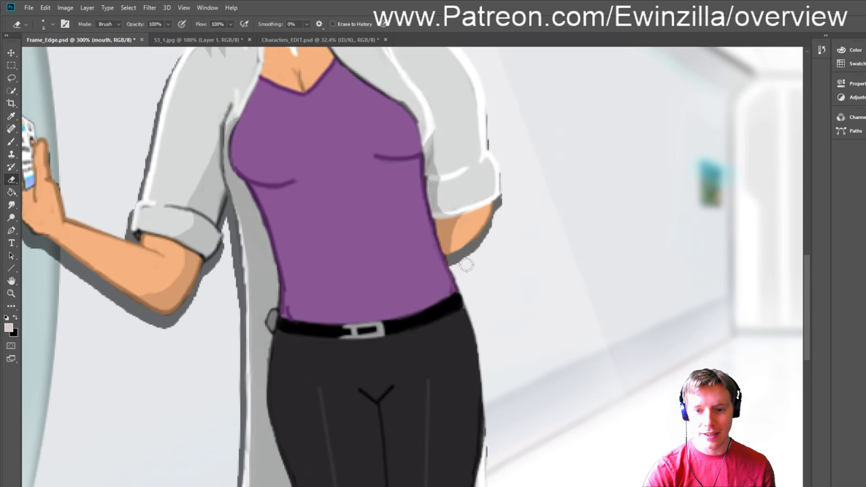
scroll(503, 286, "up", 2)
scroll(503, 285, "up", 10)
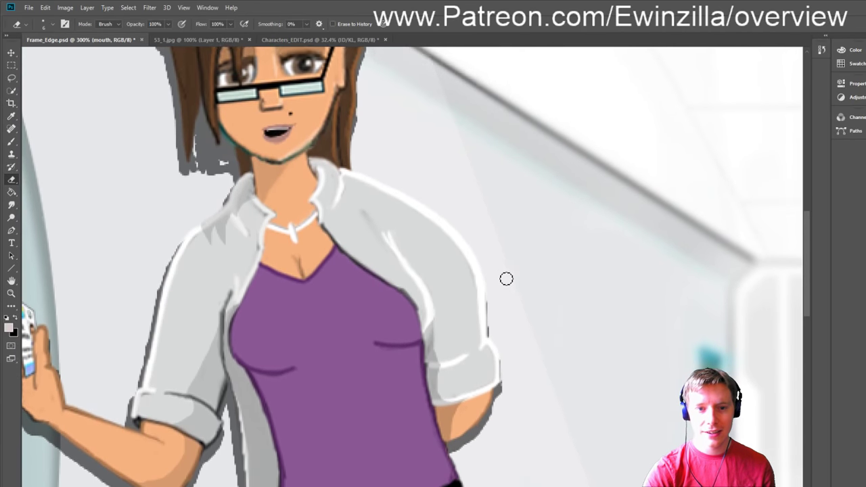
Step: Erase the shadow strip beside the hair's right edge, undoing a stray stroke at the upper left
scroll(474, 257, "up", 2)
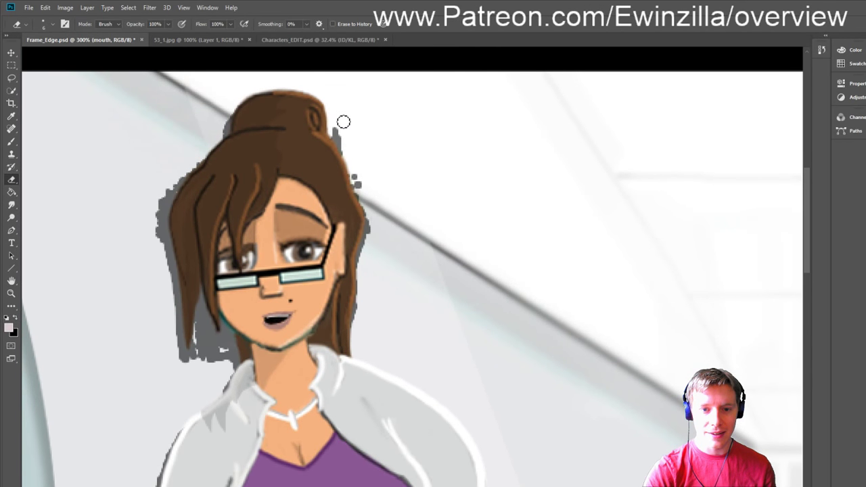
mouse_move(345, 122)
left_mouse_down()
mouse_move(373, 211)
mouse_move(363, 186)
mouse_move(403, 230)
mouse_move(381, 225)
mouse_move(377, 243)
mouse_move(375, 224)
mouse_move(372, 247)
mouse_move(373, 212)
mouse_move(365, 354)
mouse_move(364, 286)
left_mouse_up()
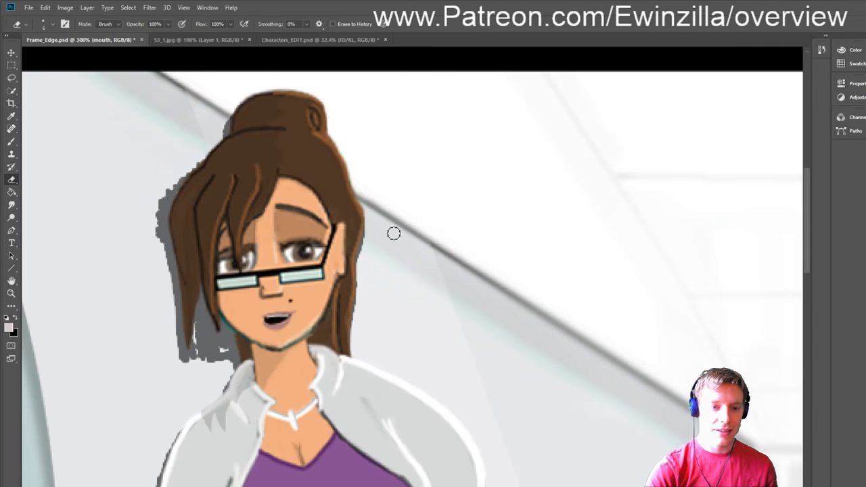
mouse_move(199, 137)
left_mouse_down()
mouse_move(217, 135)
mouse_move(226, 116)
mouse_move(228, 135)
mouse_move(238, 100)
mouse_move(230, 131)
left_mouse_up()
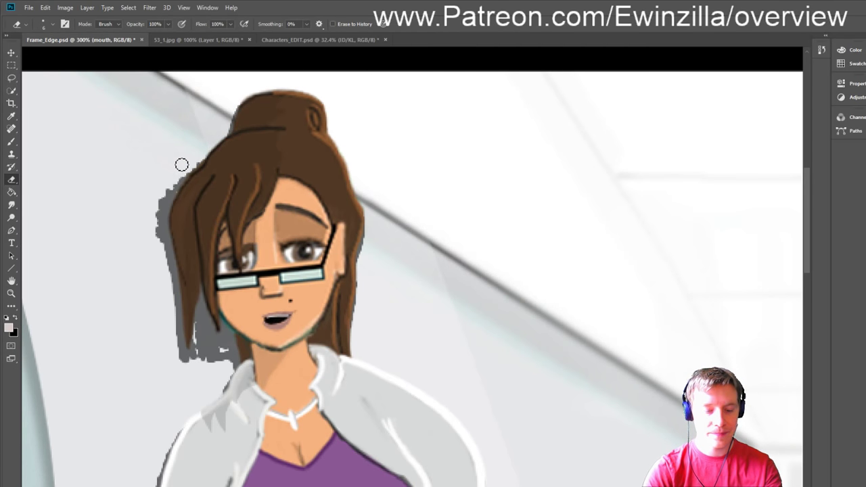
key("ctrl+z")
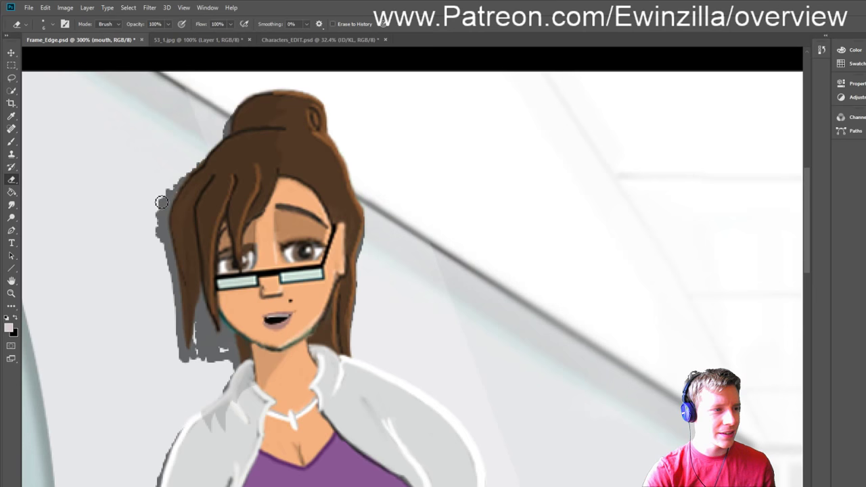
Step: Erase the grey halo left of the hair, beside the neck and along the coat outline
mouse_move(170, 174)
left_mouse_down()
mouse_move(158, 214)
mouse_move(166, 193)
mouse_move(199, 164)
mouse_move(155, 223)
mouse_move(164, 230)
mouse_move(164, 205)
mouse_move(163, 251)
left_mouse_up()
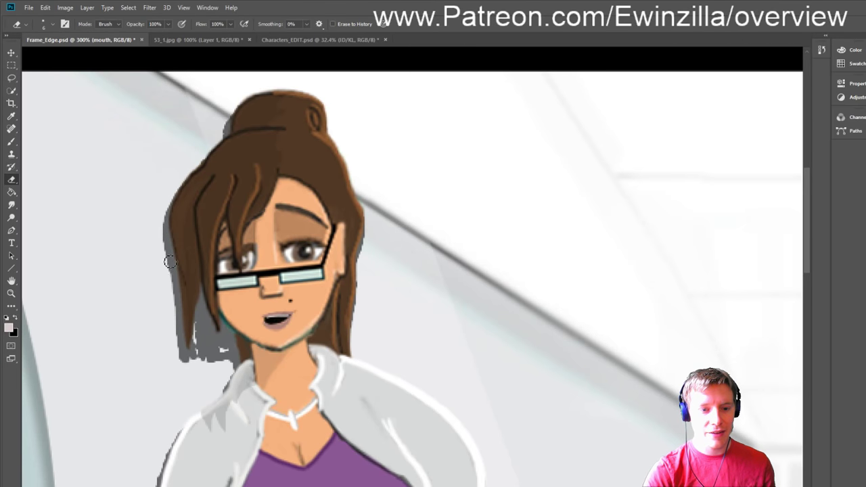
mouse_move(192, 379)
left_mouse_down()
mouse_move(204, 316)
mouse_move(205, 345)
mouse_move(206, 317)
mouse_move(229, 338)
left_mouse_up()
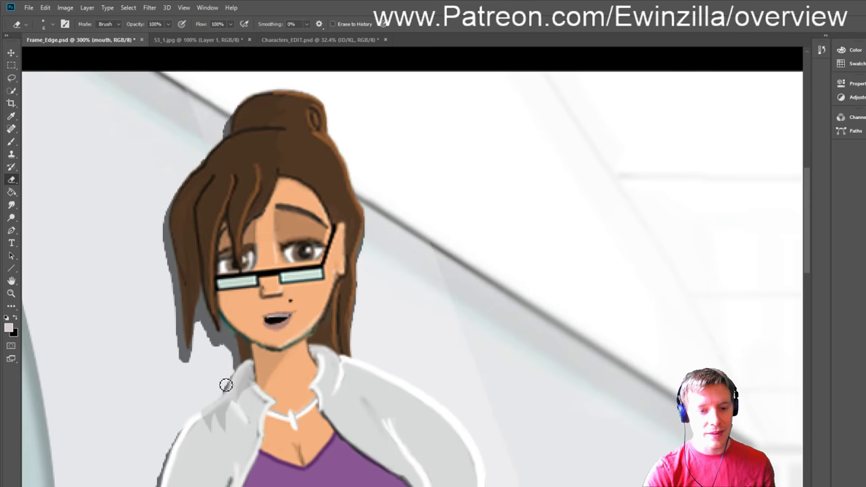
mouse_move(226, 385)
left_mouse_down()
mouse_move(241, 357)
mouse_move(230, 334)
mouse_move(215, 354)
mouse_move(205, 332)
mouse_move(193, 370)
mouse_move(174, 322)
mouse_move(189, 358)
left_mouse_up()
scroll(188, 375, "down", 5)
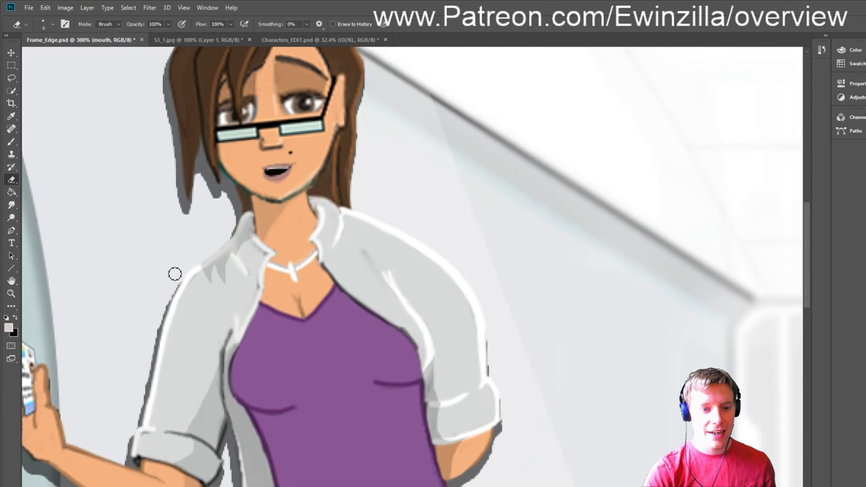
mouse_move(174, 273)
left_mouse_down()
mouse_move(123, 453)
mouse_move(138, 353)
mouse_move(197, 262)
mouse_move(182, 277)
mouse_move(228, 231)
left_mouse_up()
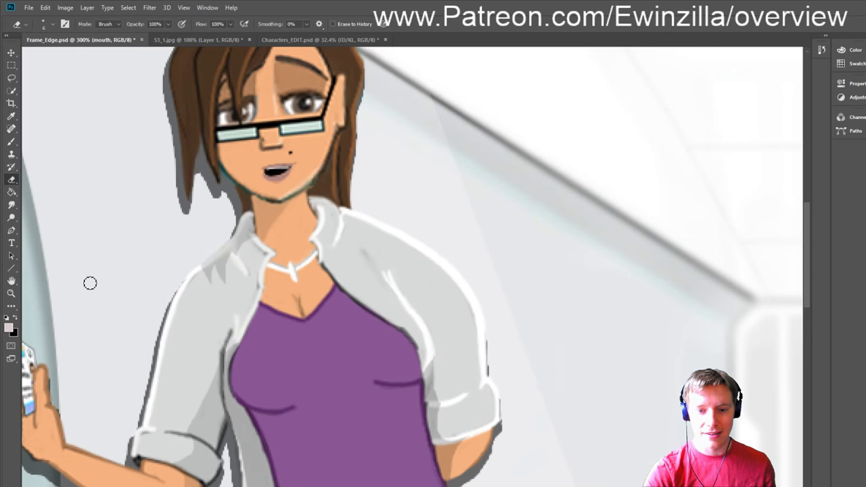
left_click(10, 205)
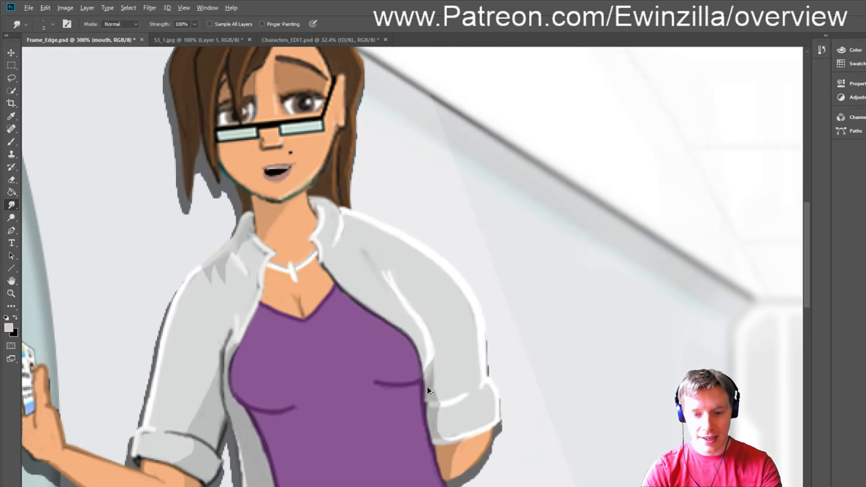
Step: Smudge the purple shirt's edge into the coat, then fit the whole image to review it
left_click_drag(438, 374, 431, 408)
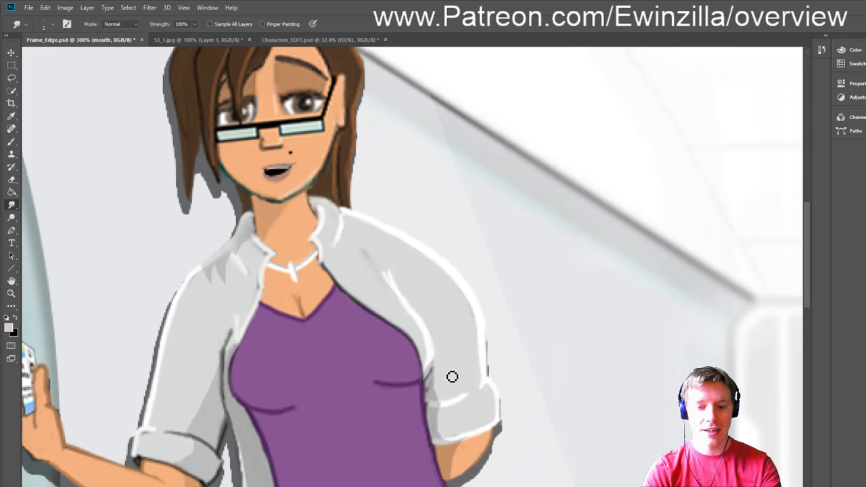
key("z")
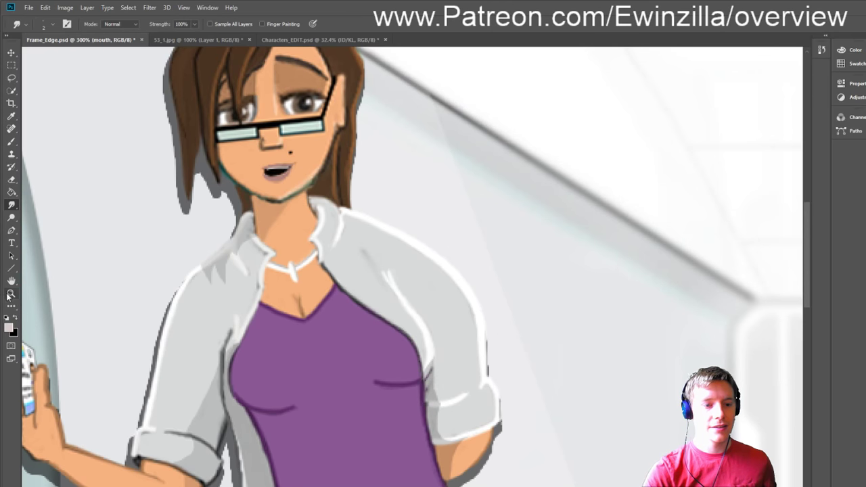
left_click(278, 25)
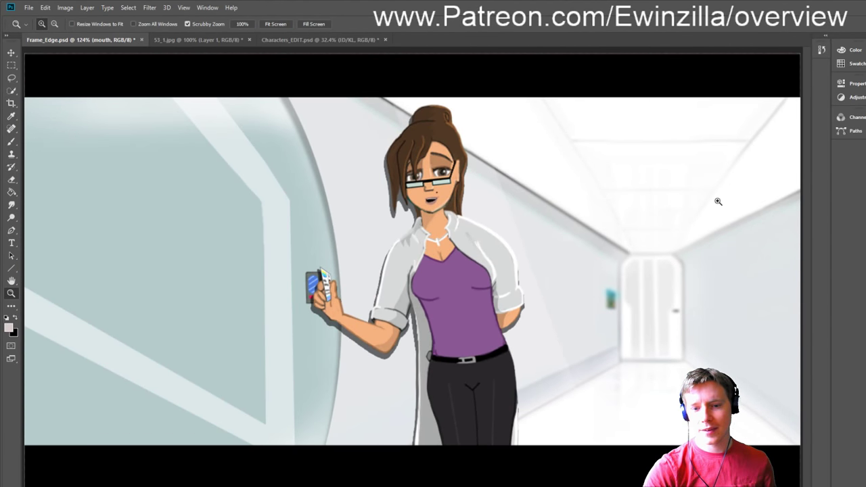
key("v")
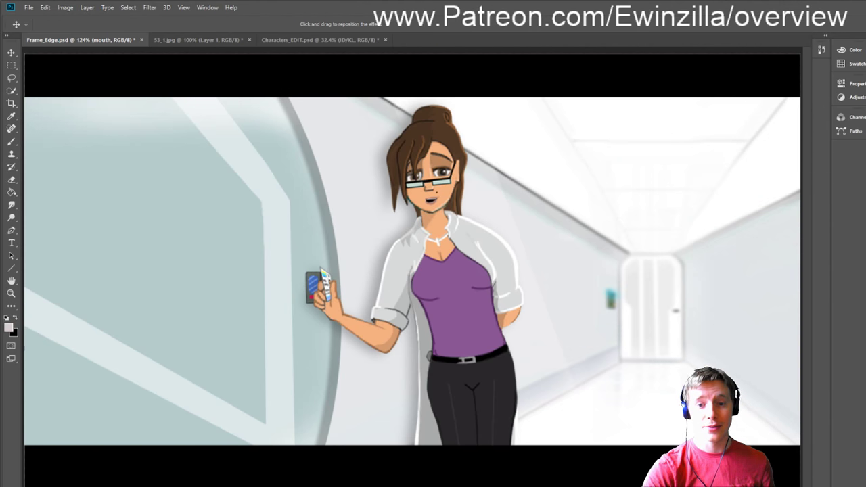
key("z")
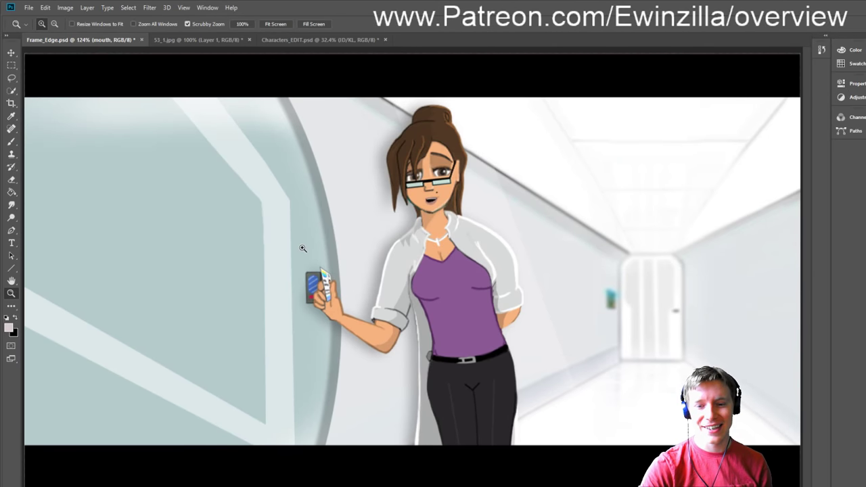
Step: Smudge the coat's inner edge near the belt with a larger brush, then fit the whole image
left_click(452, 355)
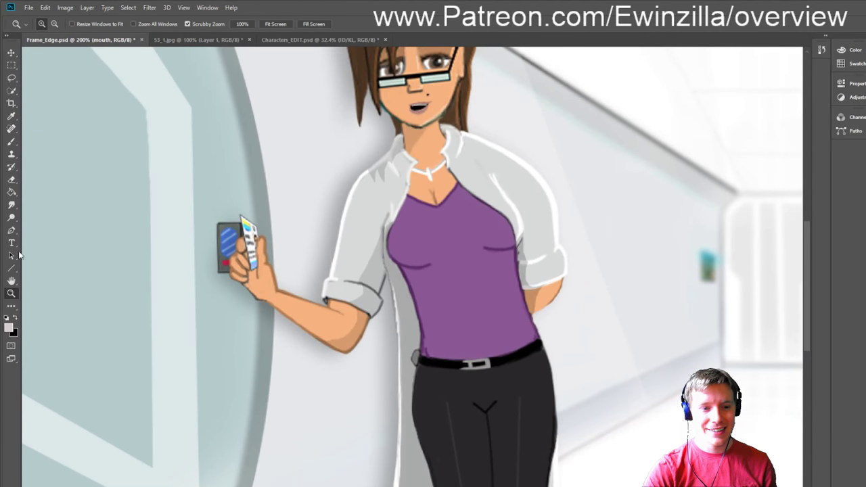
left_click(9, 206)
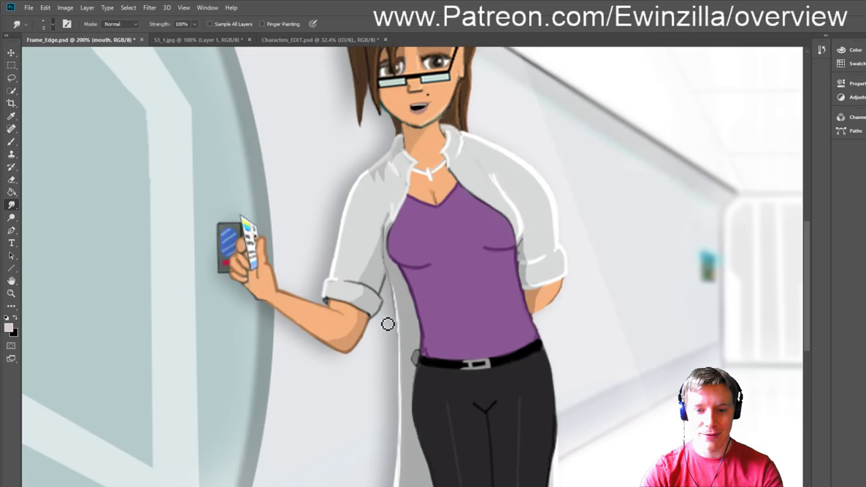
key("bracketright")
key("bracketright")
key("bracketright")
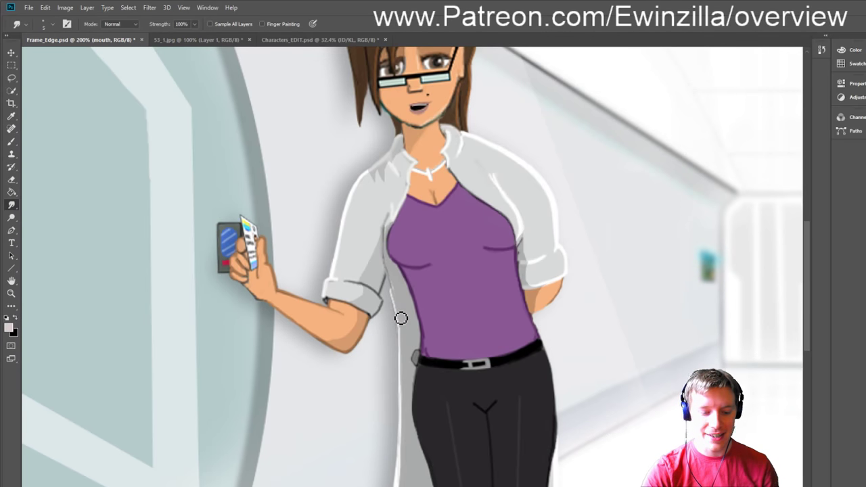
mouse_move(402, 318)
left_mouse_down()
mouse_move(400, 354)
mouse_move(393, 280)
mouse_move(410, 307)
left_mouse_up()
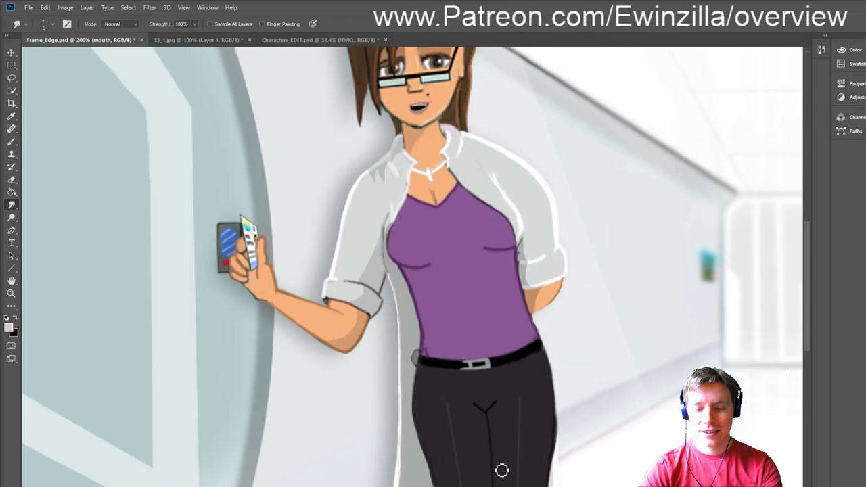
left_click_drag(386, 169, 329, 168)
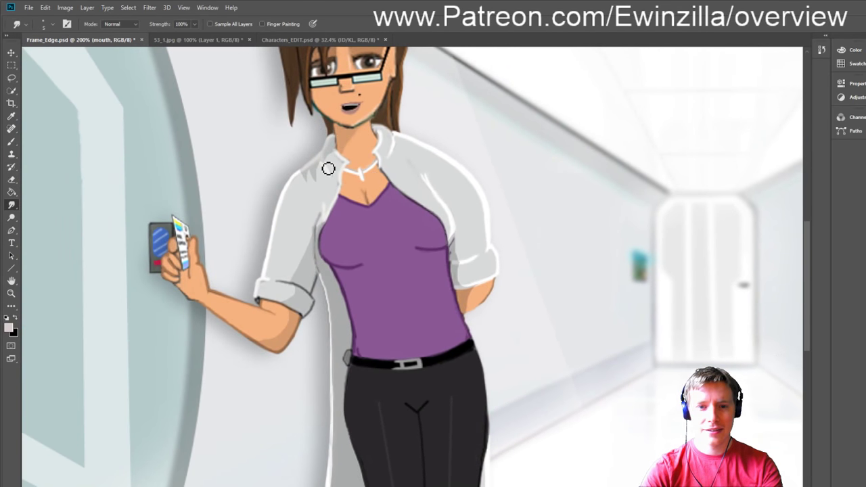
left_click(13, 294)
left_click(274, 24)
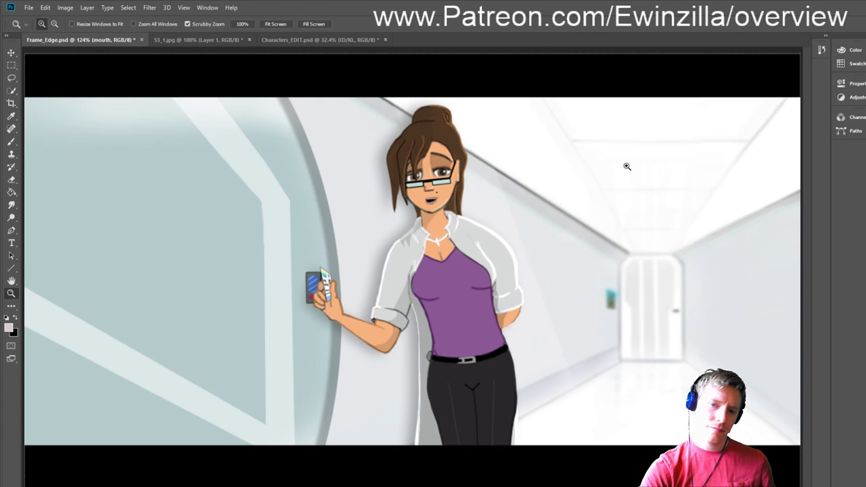
key("v")
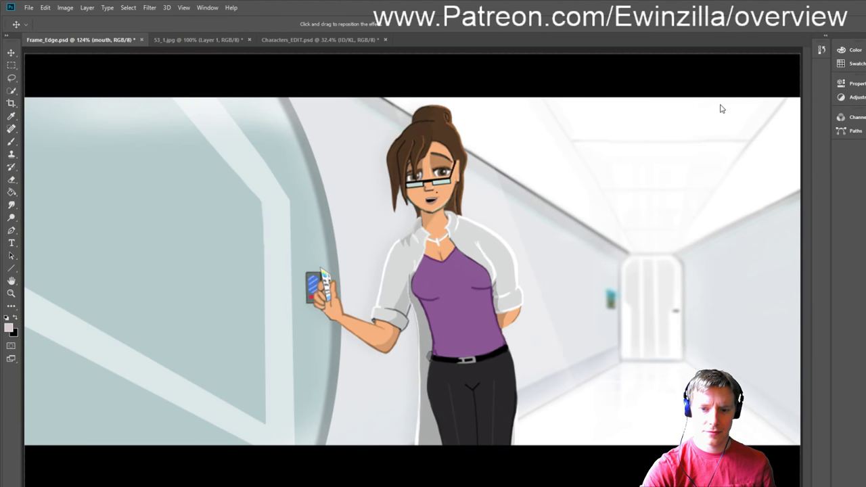
key("z")
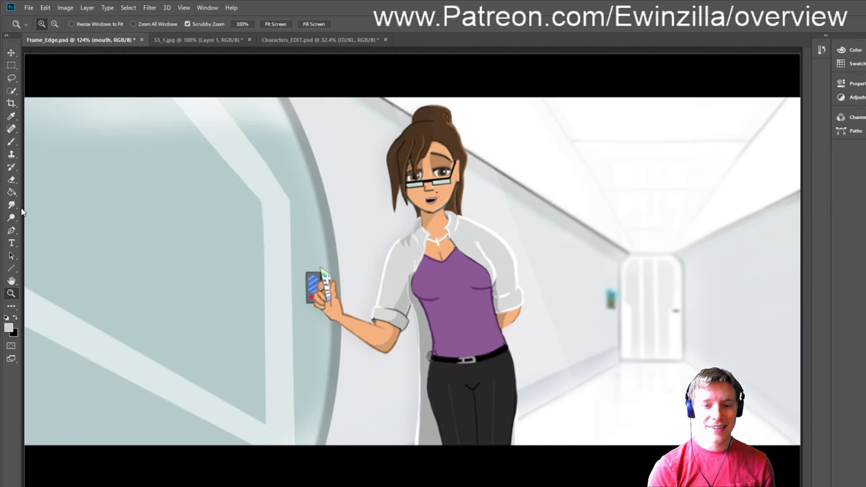
Step: Lasso the gap under the rolled sleeve cuff and fill it with sampled coat grey
left_click_drag(354, 318, 353, 319)
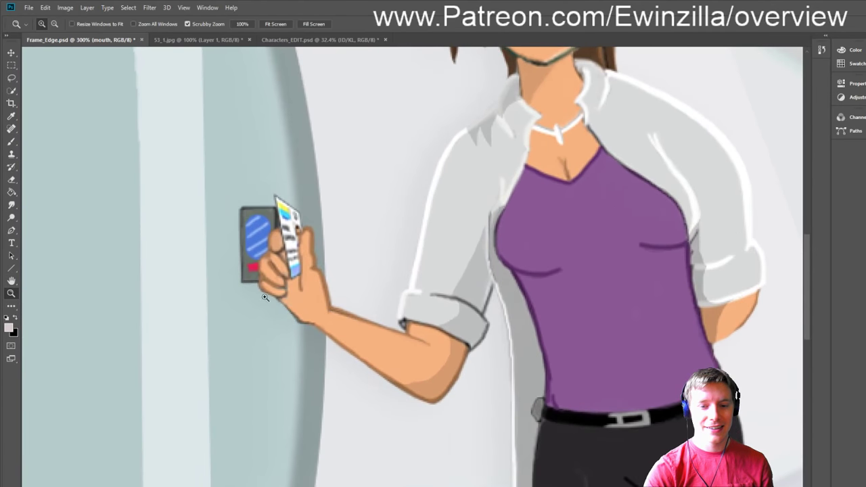
left_click(12, 205)
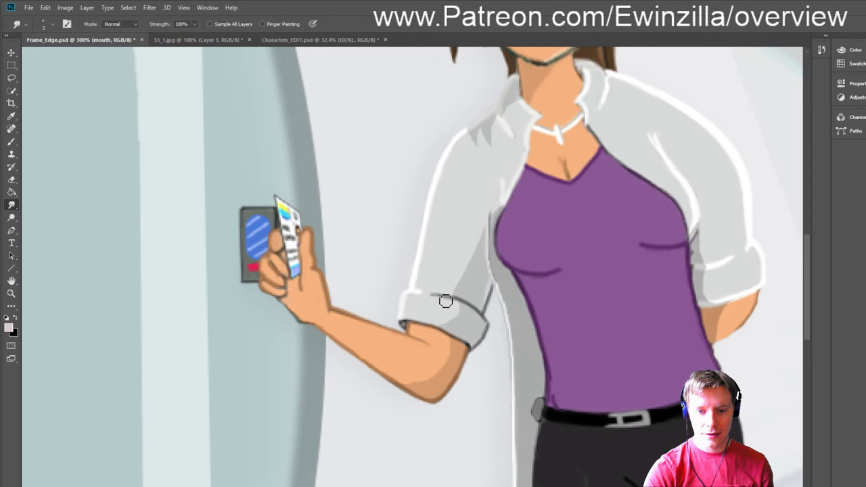
key("l")
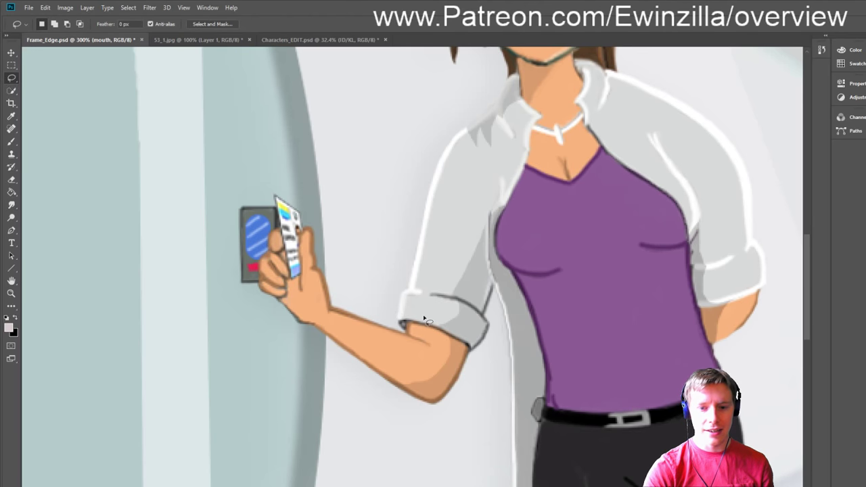
mouse_move(472, 349)
left_mouse_down()
mouse_move(416, 335)
mouse_move(431, 347)
mouse_move(474, 350)
mouse_move(433, 340)
mouse_move(471, 351)
mouse_move(448, 335)
mouse_move(428, 338)
left_mouse_up()
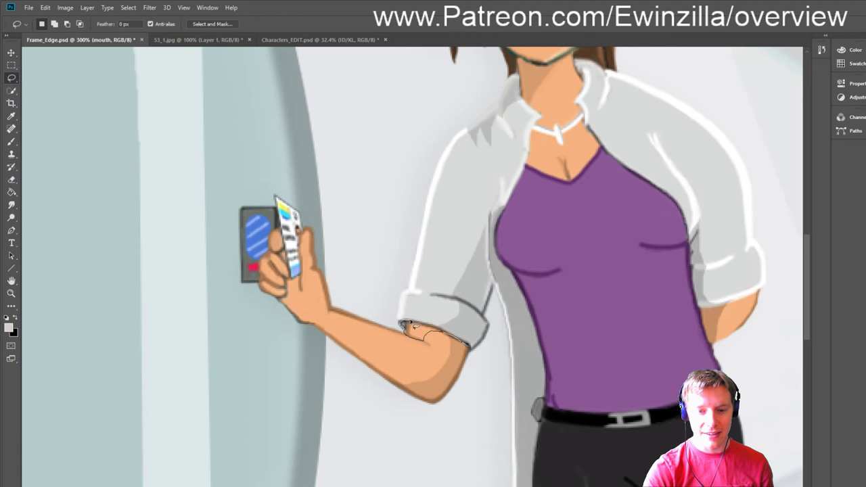
left_click_drag(433, 330, 448, 333)
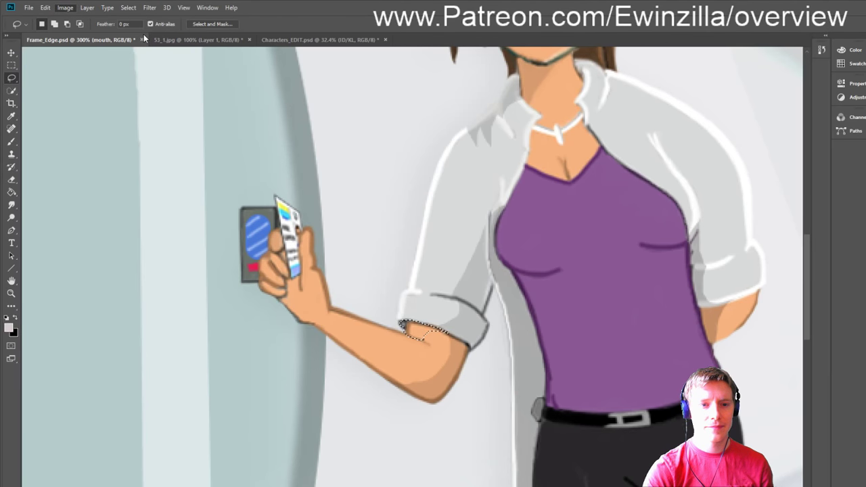
key("i")
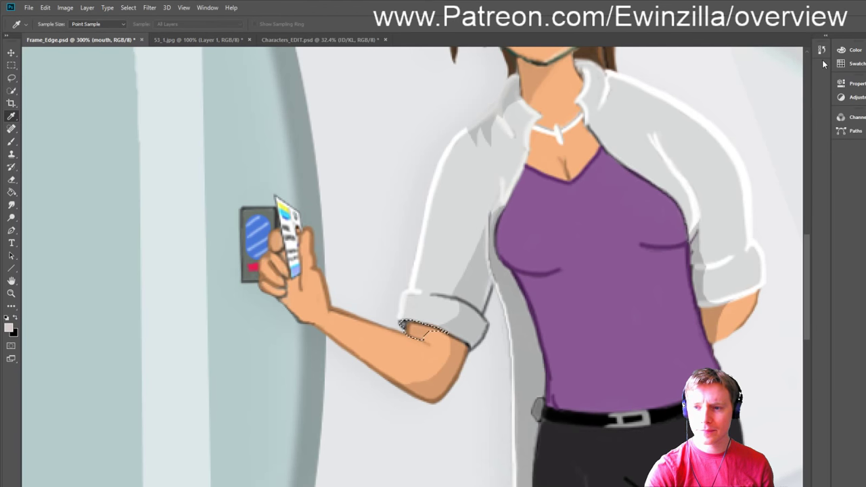
key("l")
key("ctrl+d")
scroll(160, 193, "down", 1)
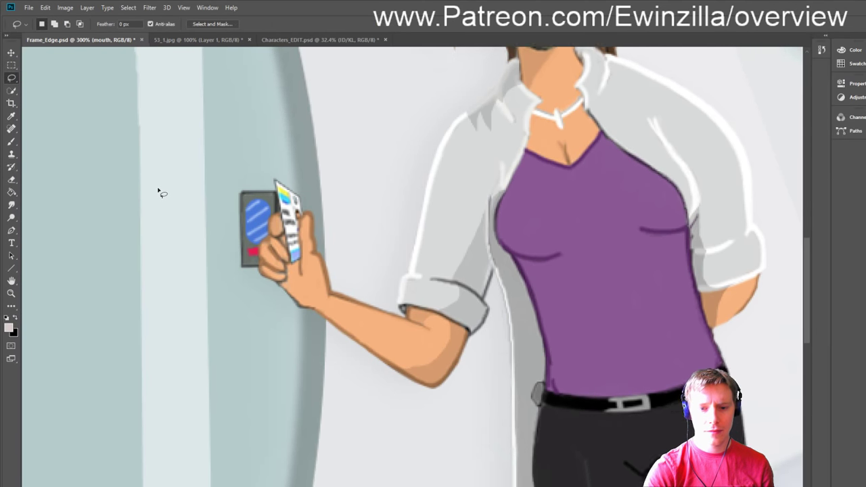
scroll(161, 193, "down", 2)
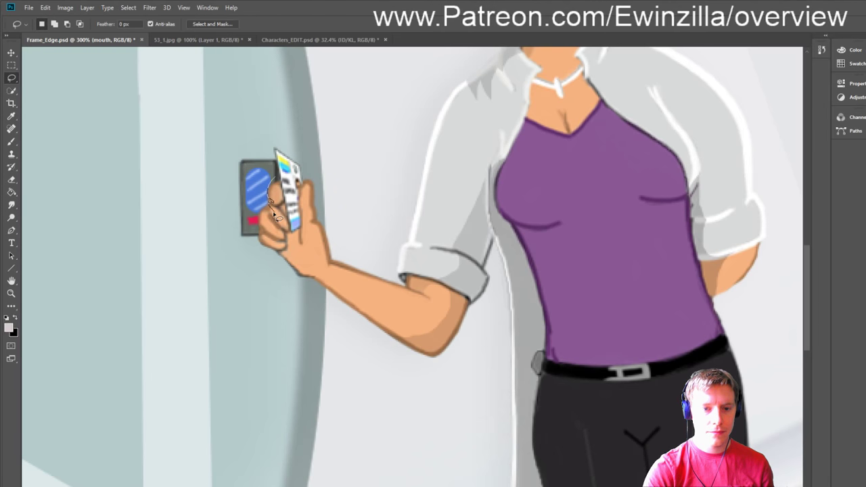
mouse_move(275, 215)
left_mouse_down()
mouse_move(270, 225)
mouse_move(290, 239)
mouse_move(279, 178)
left_mouse_up()
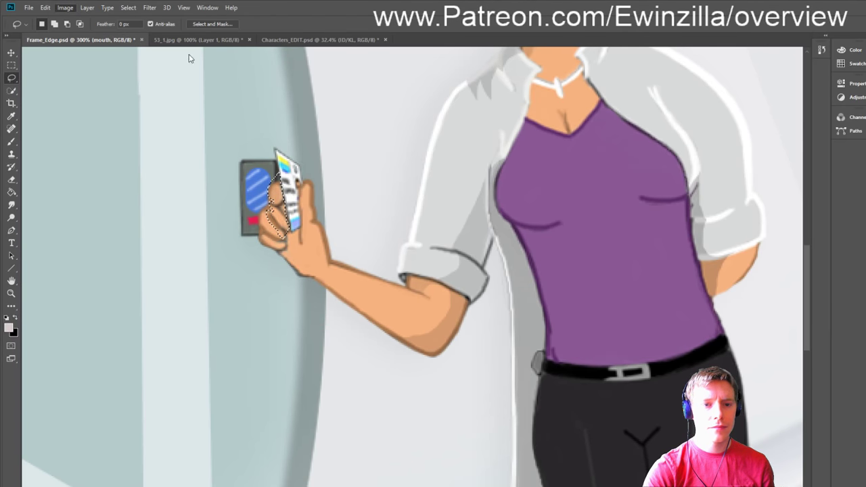
key("i")
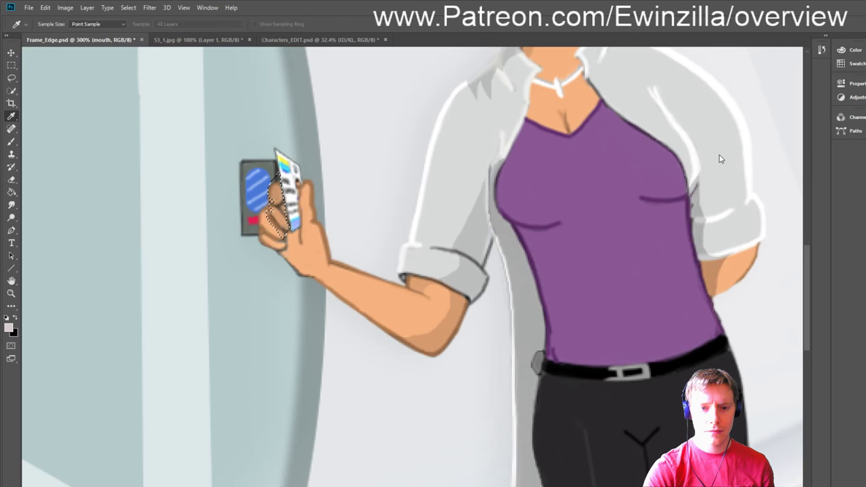
key("l")
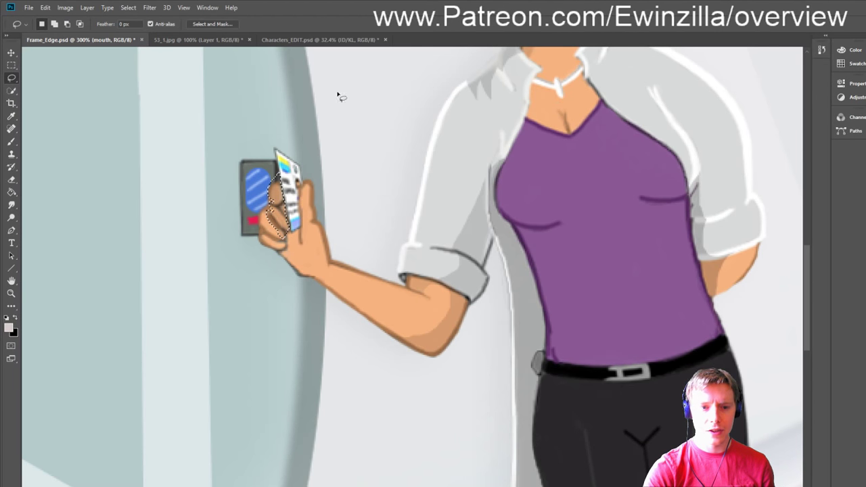
key("m")
key("ctrl+d")
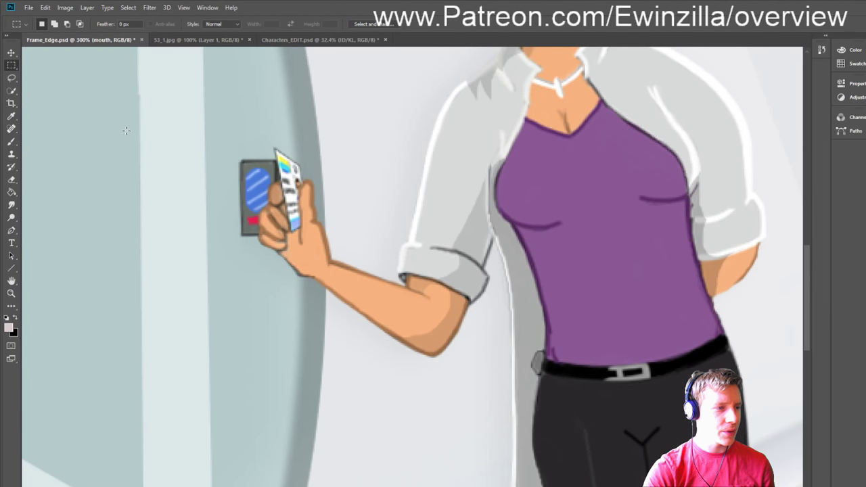
scroll(126, 131, "down", 3)
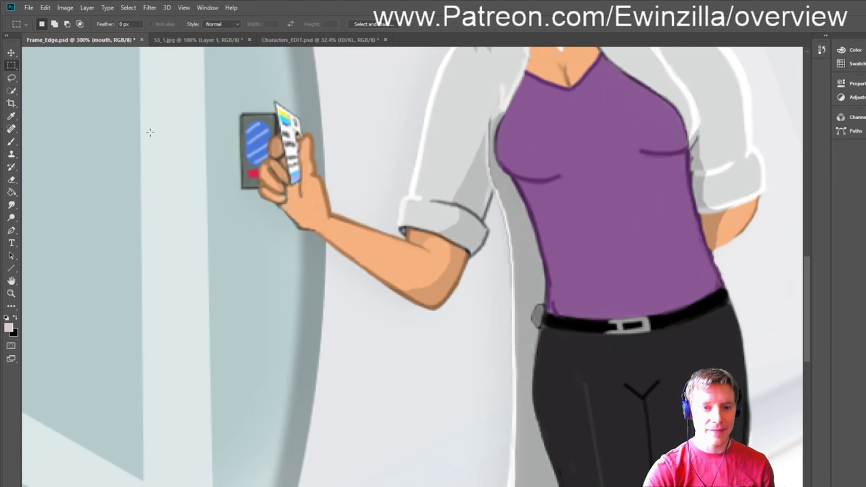
left_click(11, 205)
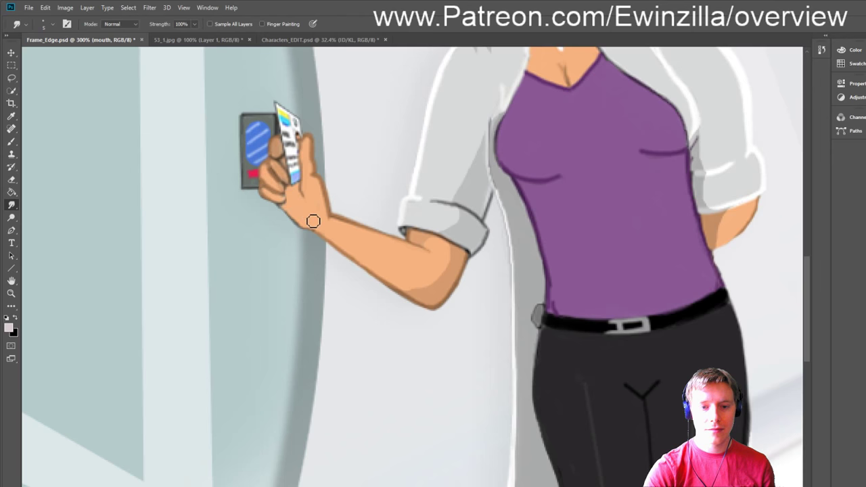
left_click(11, 78)
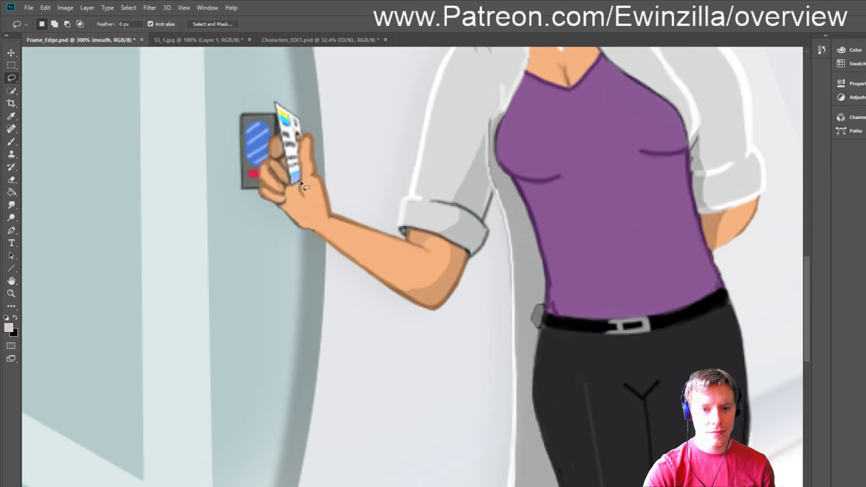
mouse_move(295, 207)
left_mouse_down()
mouse_move(302, 228)
mouse_move(281, 209)
mouse_move(285, 203)
left_mouse_up()
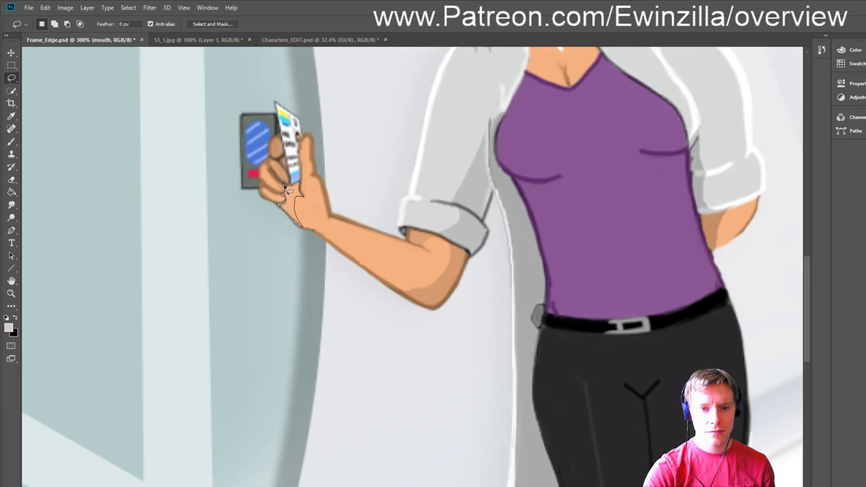
mouse_move(292, 187)
left_mouse_down()
mouse_move(308, 188)
mouse_move(291, 184)
left_mouse_up()
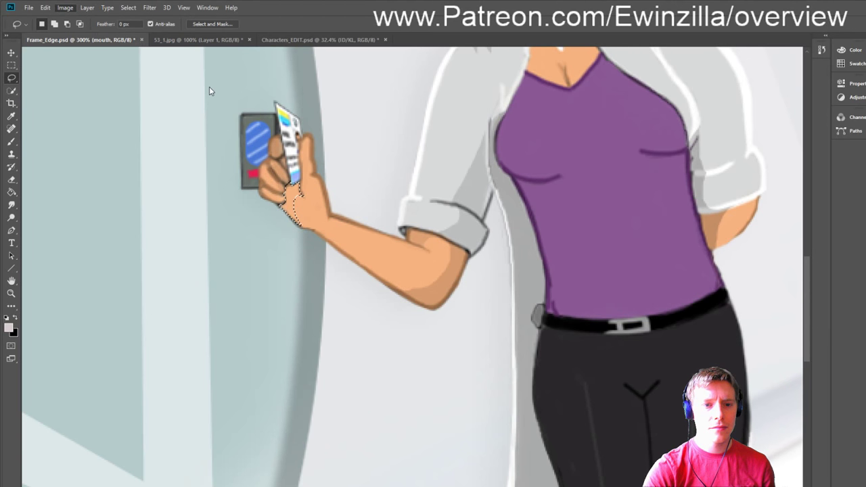
key("i")
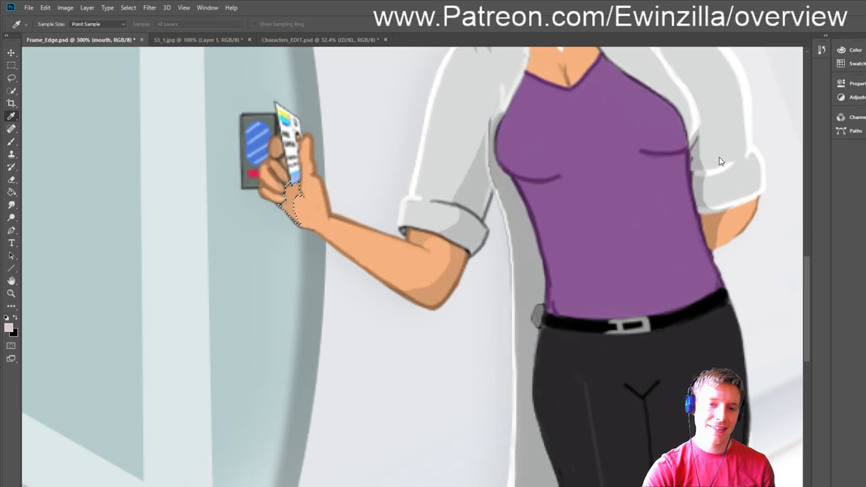
key("l")
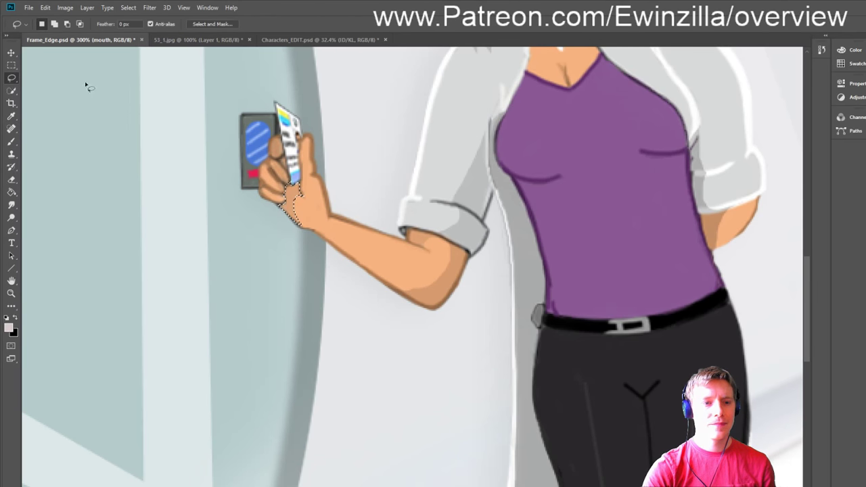
left_click(10, 65)
key("ctrl+d")
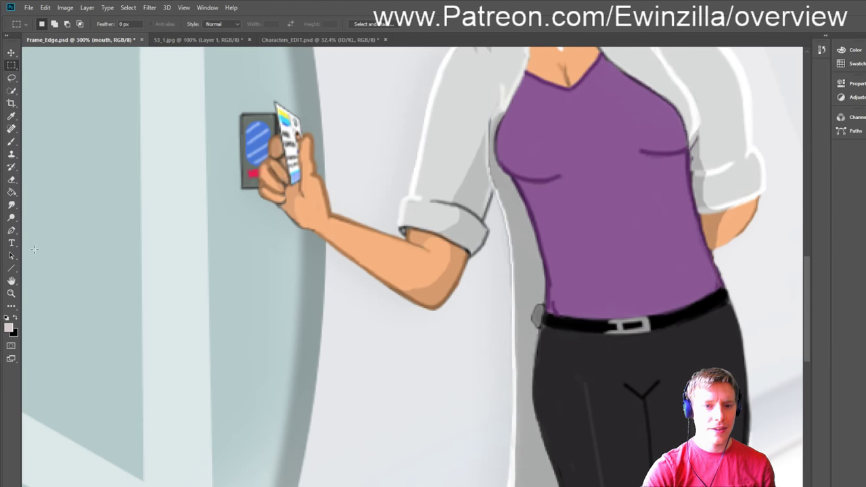
left_click(11, 293)
left_click(275, 24)
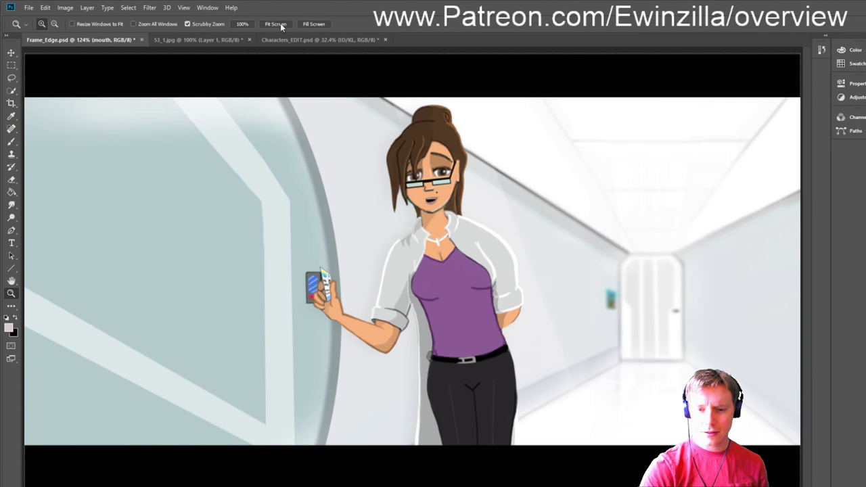
Step: Smudge the left corner of the mouth darker
left_click(441, 193)
left_click(11, 205)
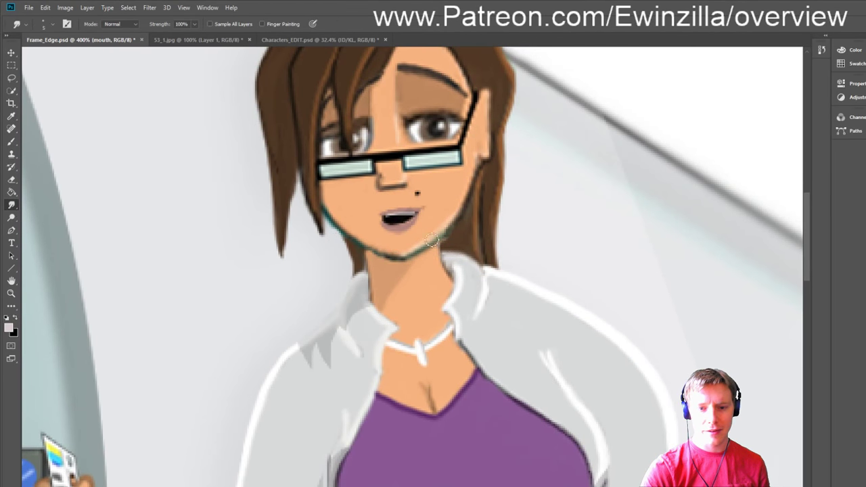
left_click_drag(373, 227, 382, 221)
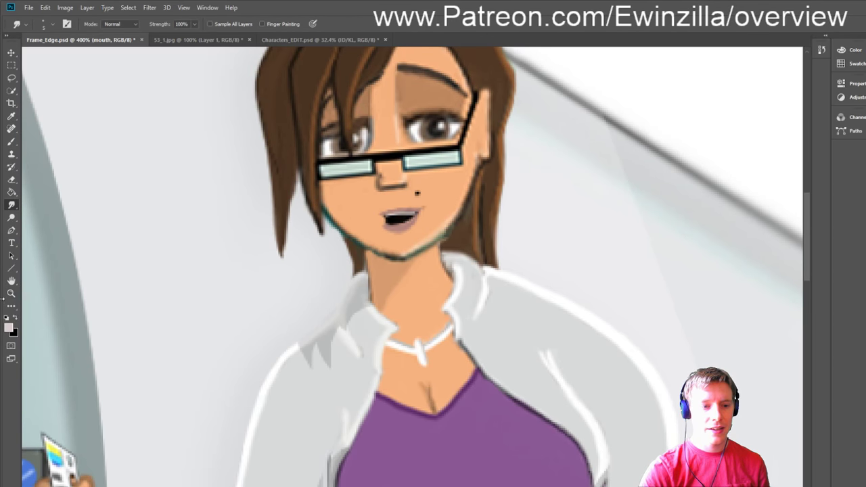
Step: Reframe on the face, make Layer 4 active and sample a light cyan colour
left_click(11, 293)
left_click(277, 24)
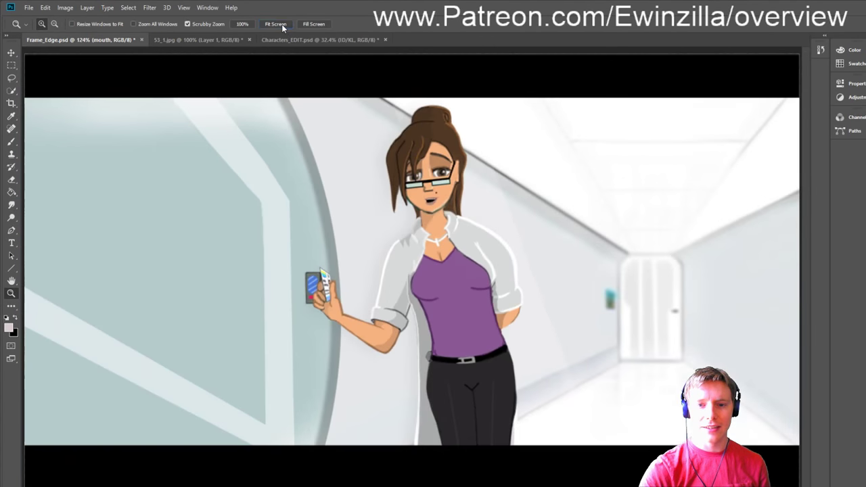
left_click_drag(455, 177, 448, 181)
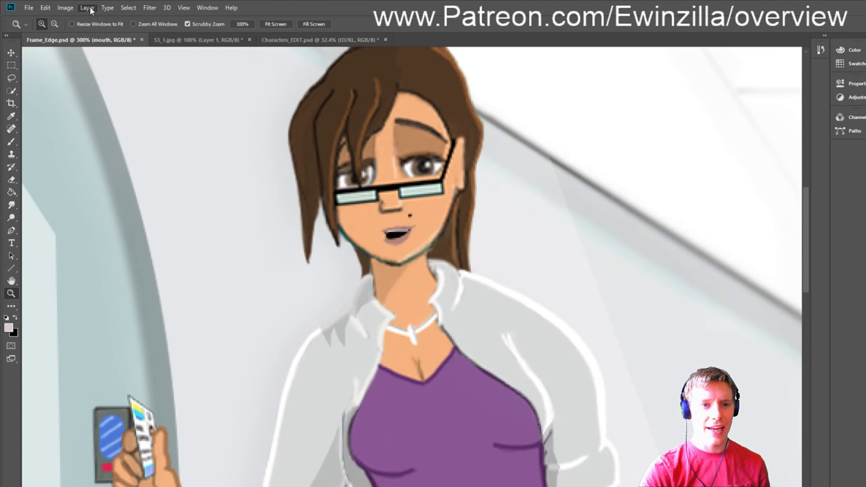
key("alt+bracketleft")
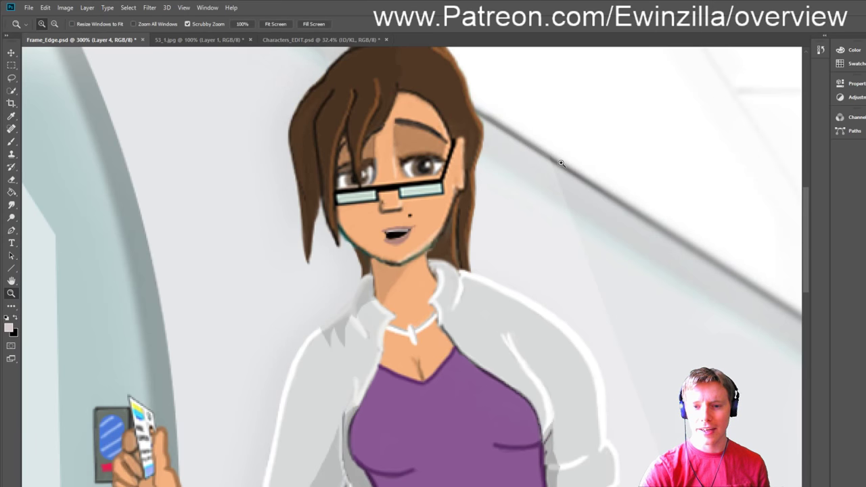
key("i")
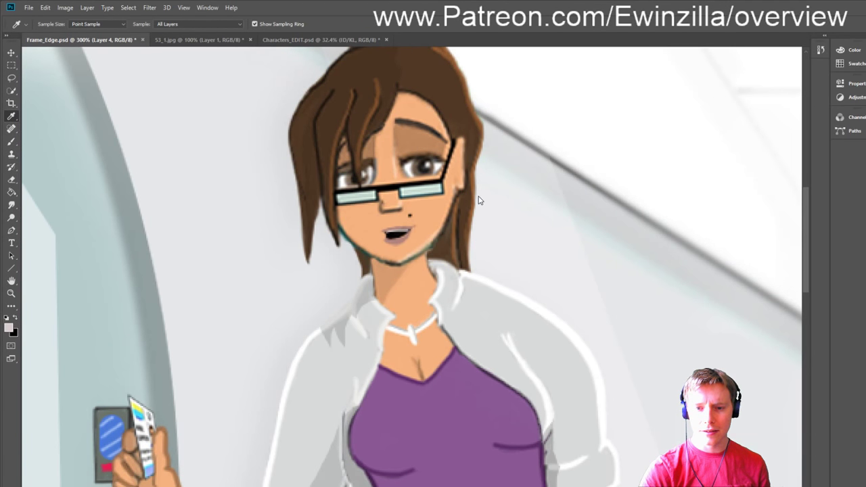
left_click(586, 135)
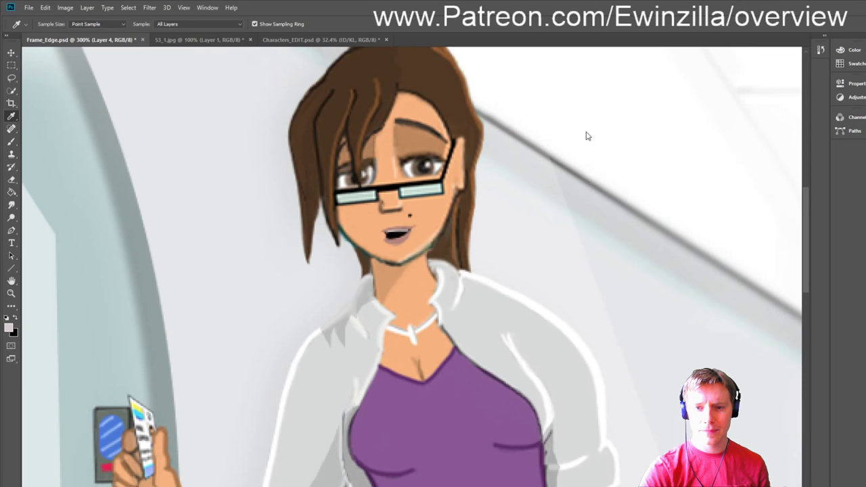
Step: Paint white streaks across both glasses lenses and tint them bright cyan
key("b")
key("i")
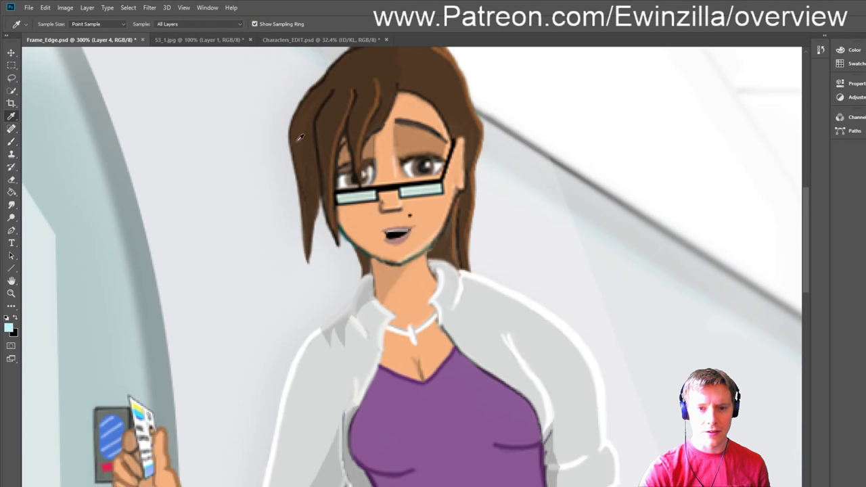
left_click(567, 135)
key("b")
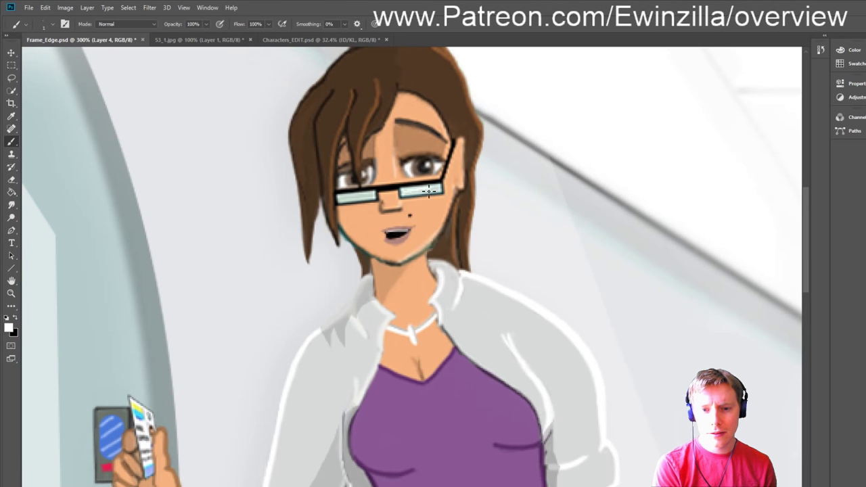
mouse_move(428, 193)
left_mouse_down()
mouse_move(441, 192)
mouse_move(411, 195)
mouse_move(444, 192)
mouse_move(412, 195)
left_mouse_up()
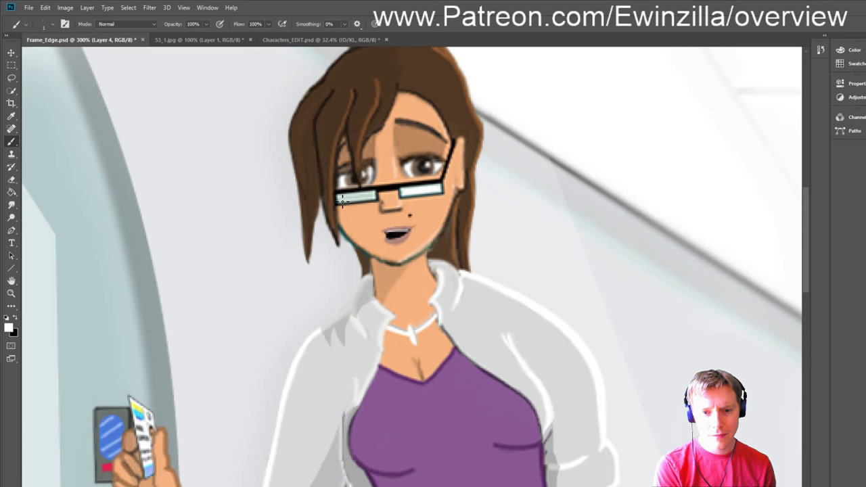
mouse_move(342, 201)
left_mouse_down()
mouse_move(378, 196)
mouse_move(350, 205)
mouse_move(346, 198)
mouse_move(360, 206)
mouse_move(369, 195)
left_mouse_up()
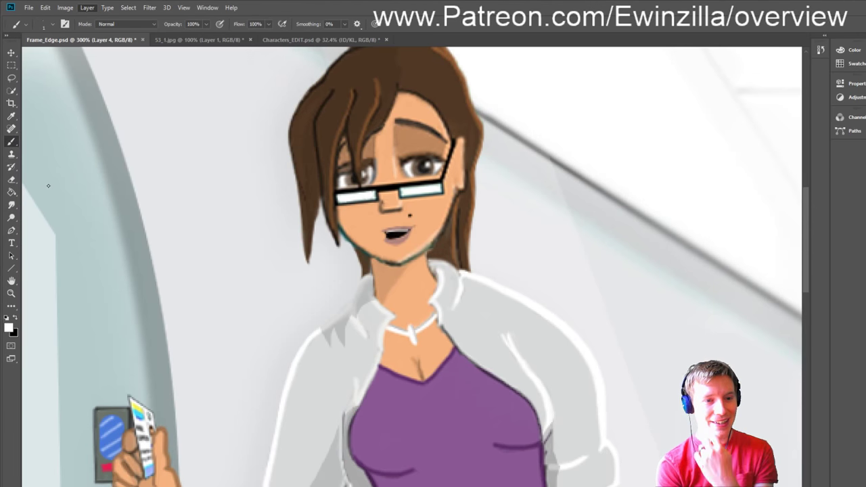
key("h")
key("ctrl+z")
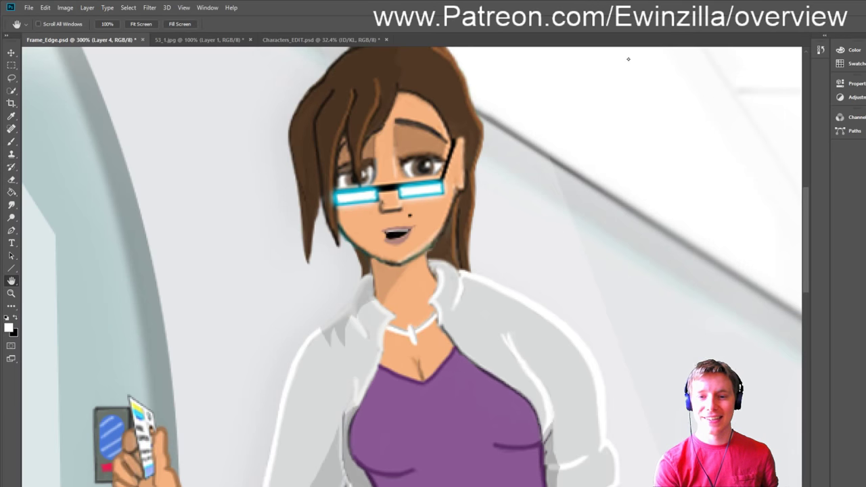
key("i")
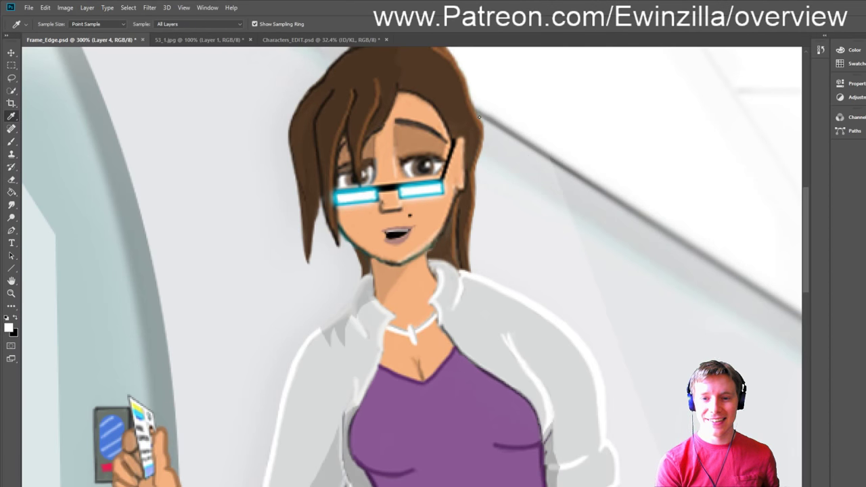
key("ctrl+z")
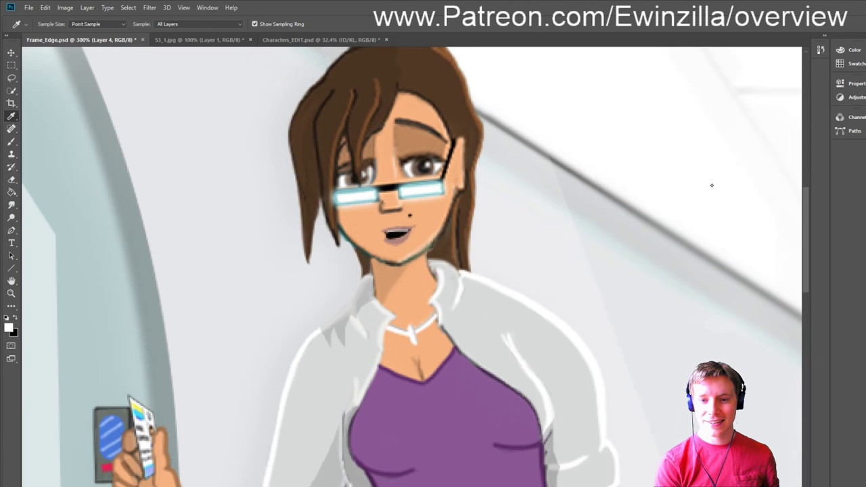
key("h")
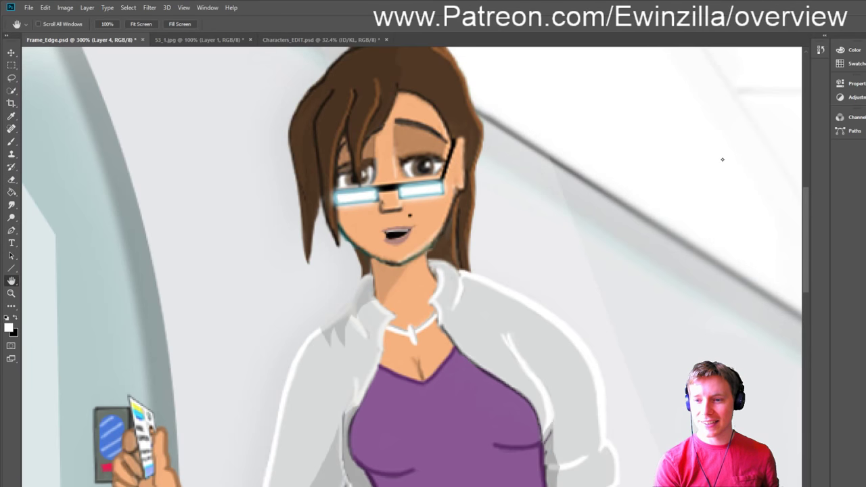
key("ctrl+z")
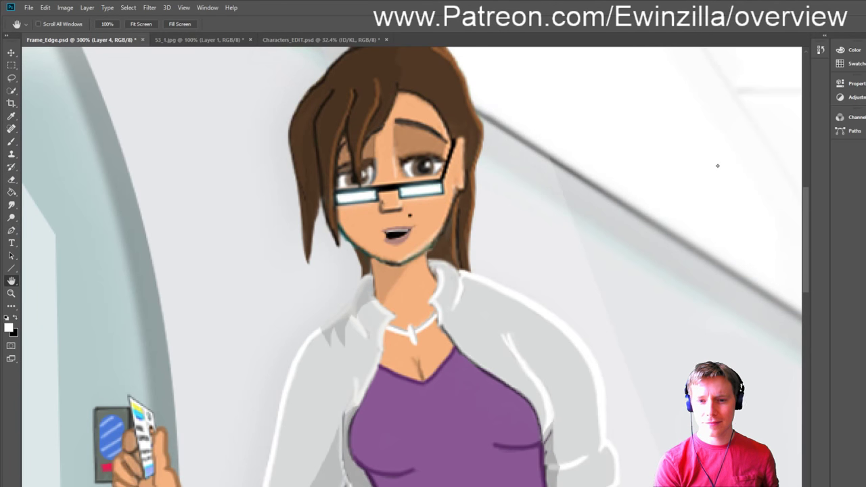
key("ctrl+z")
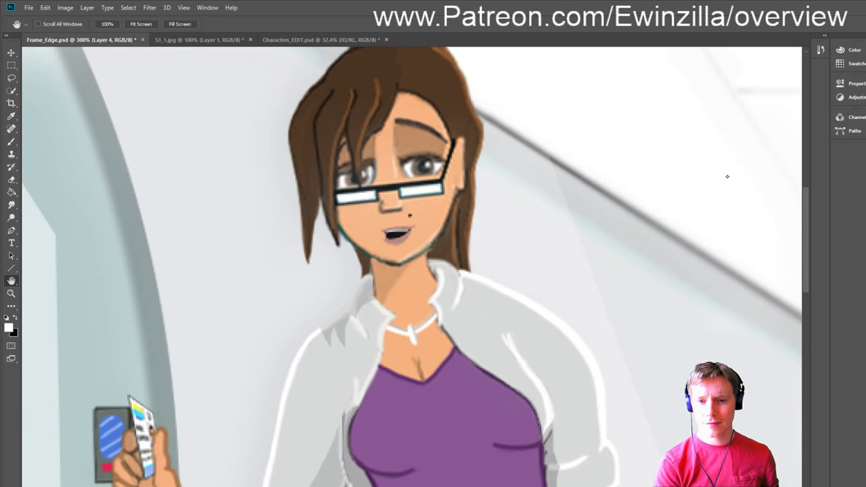
key("ctrl+z")
key("ctrl+z")
key("ctrl+z")
key("ctrl+z")
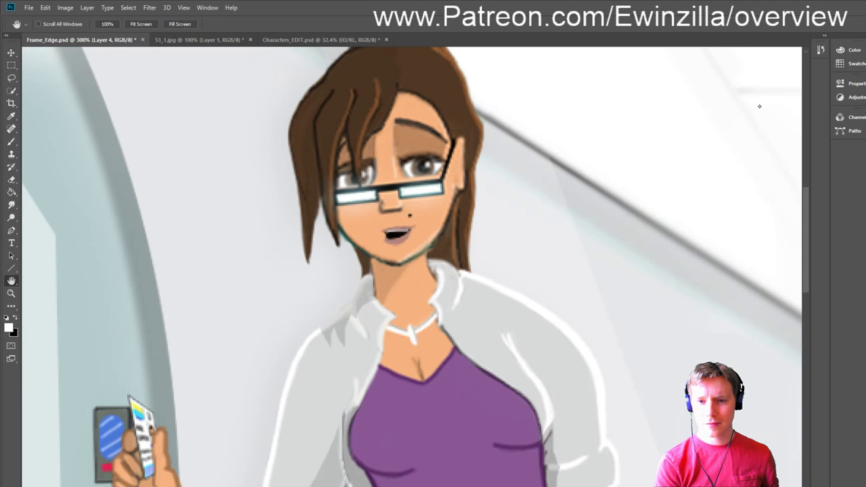
key("ctrl+z")
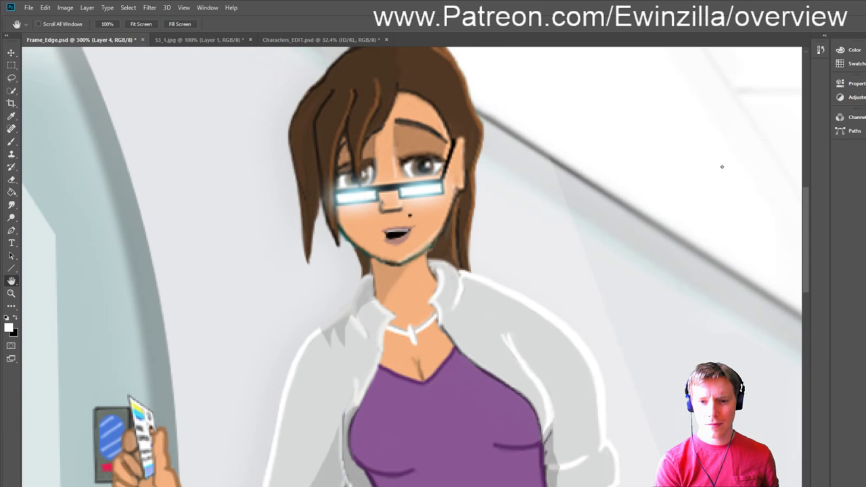
key("ctrl+z")
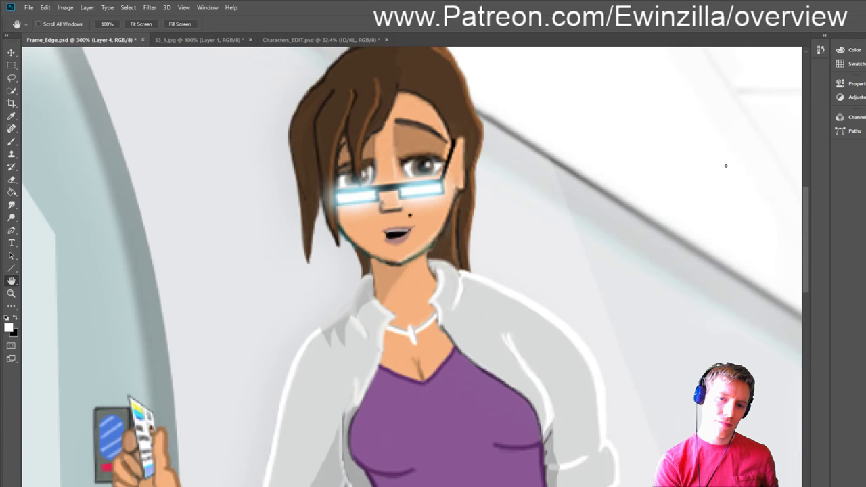
key("ctrl+z")
key("ctrl+z")
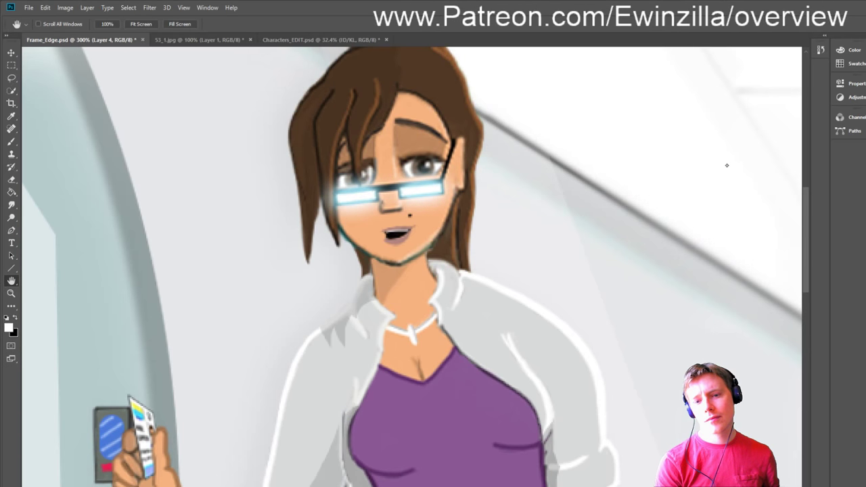
key("ctrl+z")
key("ctrl+z")
key("ctrl+z")
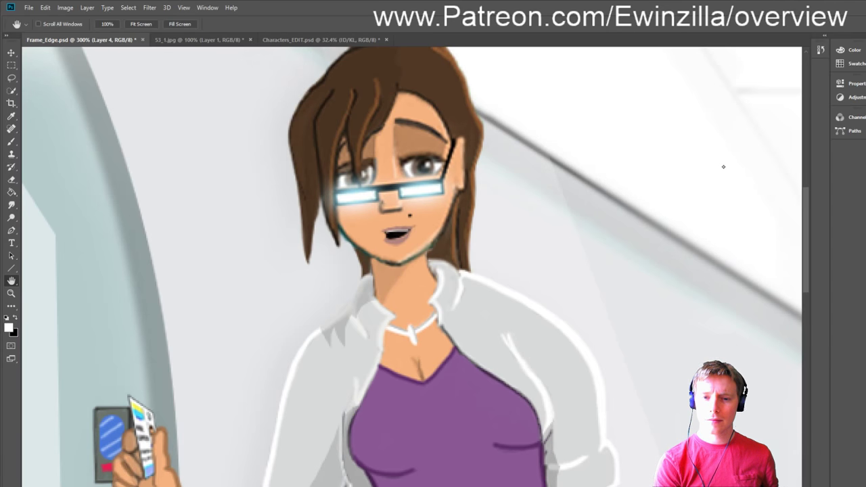
key("ctrl+z")
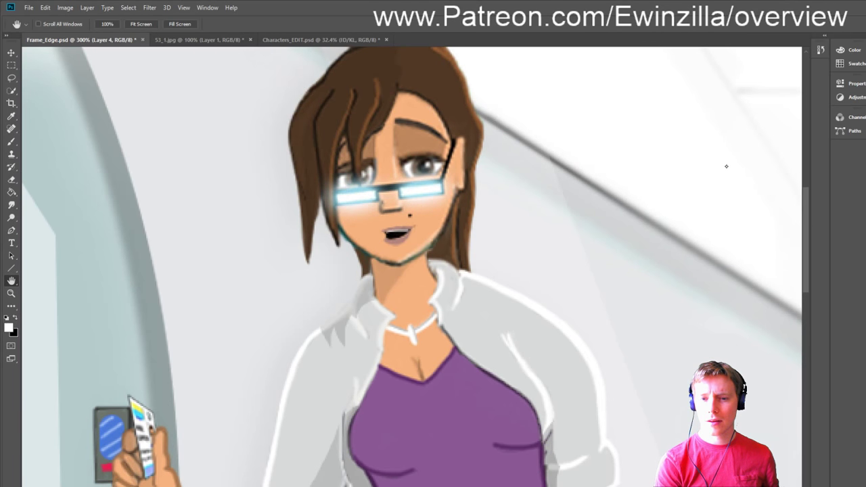
key("ctrl+z")
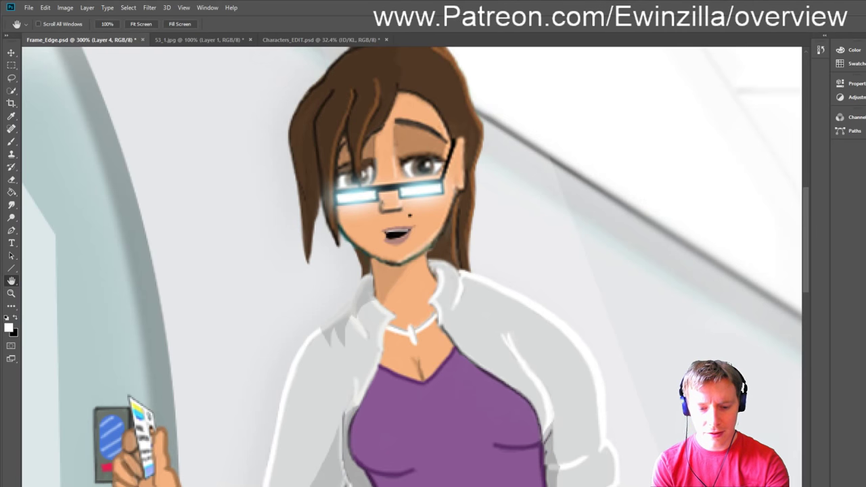
key("ctrl+z")
key("ctrl+z")
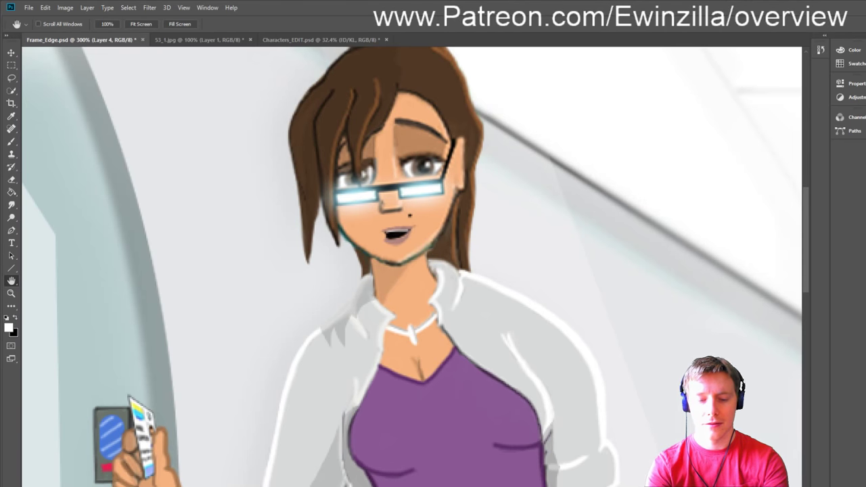
key("ctrl+z")
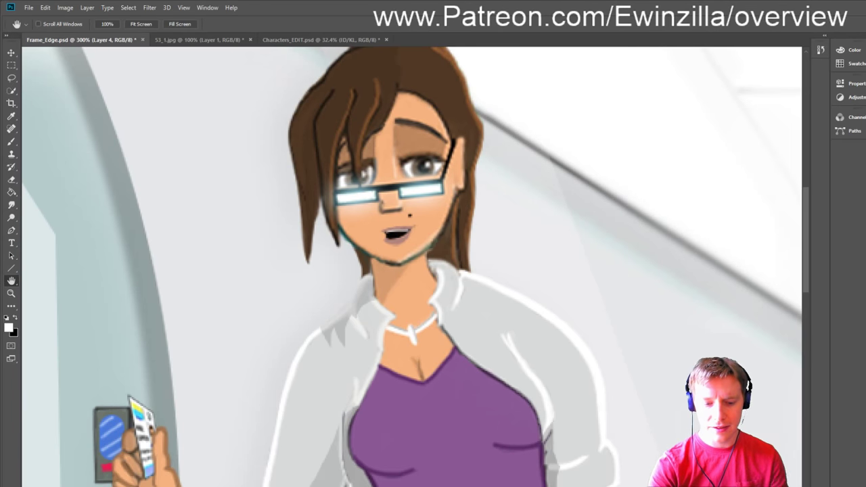
key("ctrl+z")
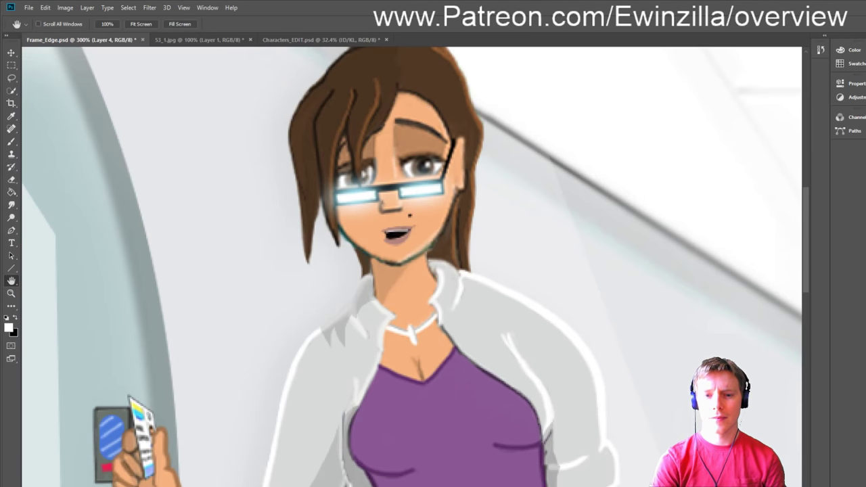
key("b")
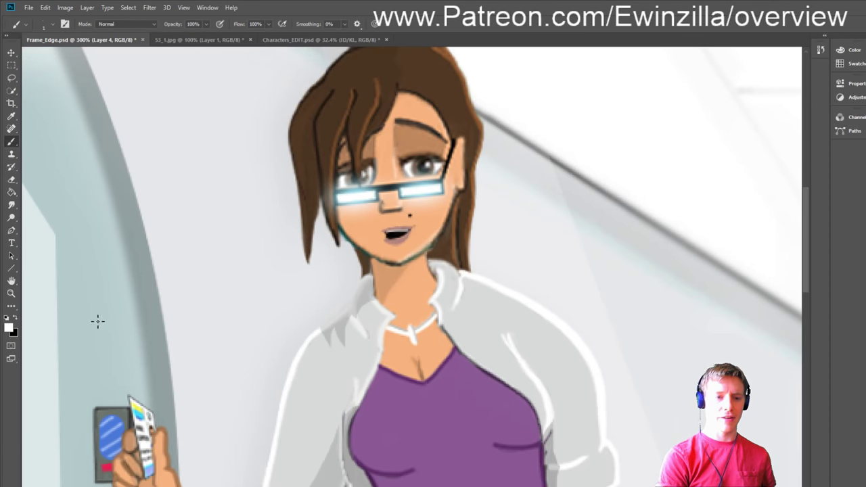
Step: Zoom out from the face close-up to fit the whole Frame_Edge image in the window
left_click(11, 293)
left_click(274, 24)
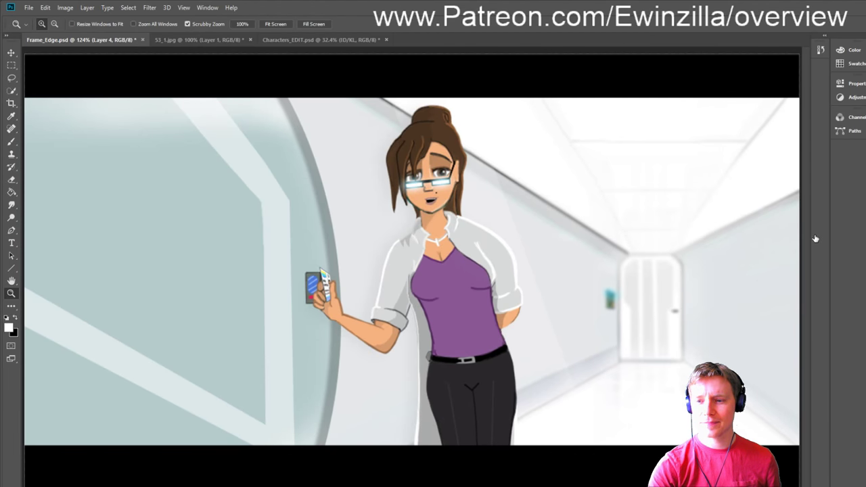
Step: Cycle through the layers until 'door' is the active layer
key("alt+bracketleft")
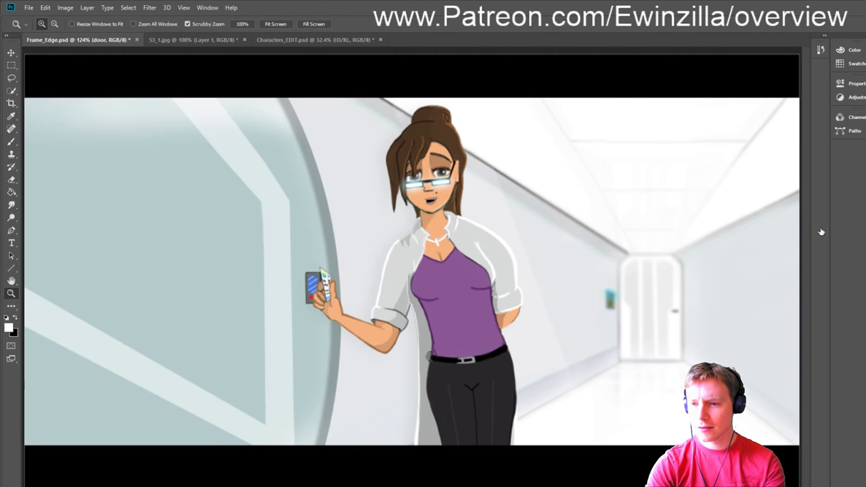
key("ctrl+alt+a")
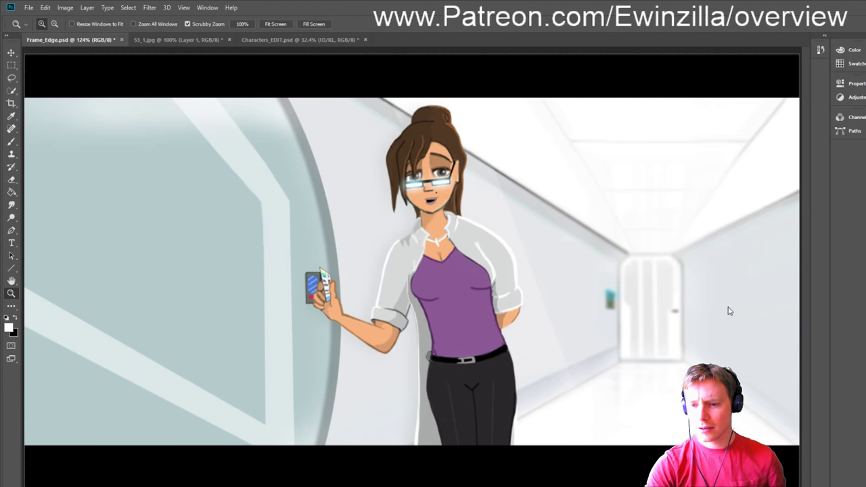
left_click(730, 350, "ctrl")
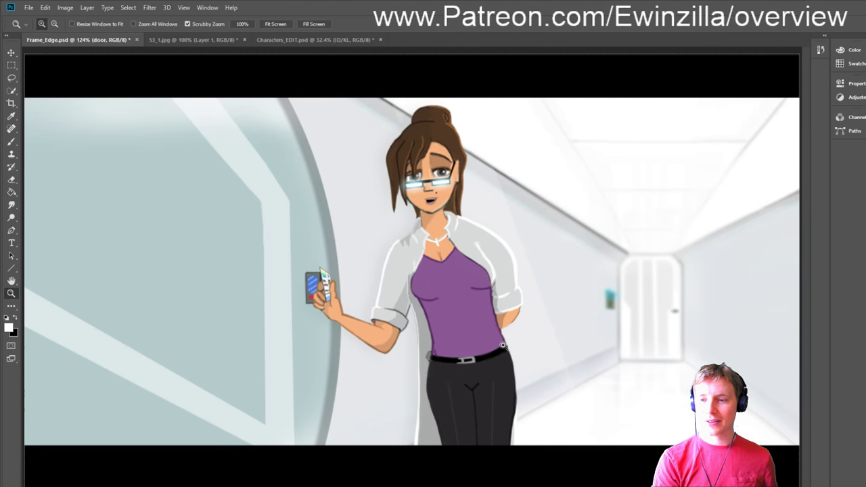
left_click(11, 78)
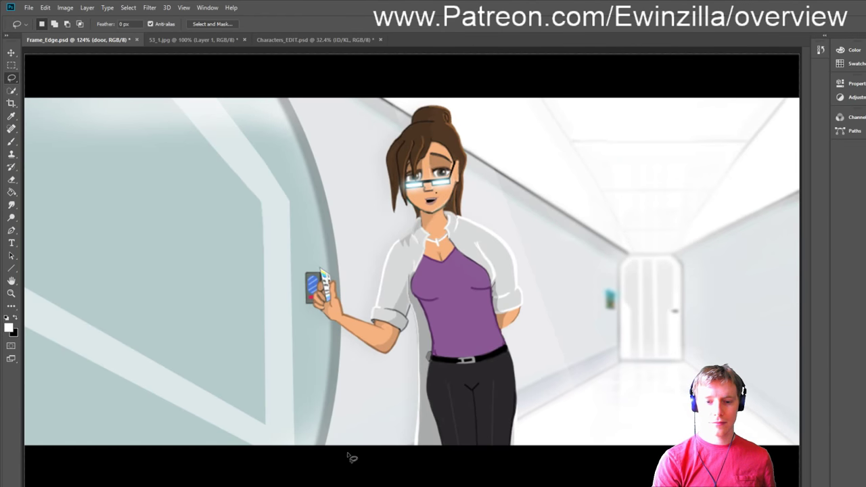
Step: Lasso a freehand shadow strip along the scientist's left side, then deselect and reselect it
mouse_move(364, 468)
left_mouse_down()
mouse_move(378, 387)
mouse_move(325, 321)
mouse_move(371, 340)
mouse_move(351, 331)
mouse_move(383, 360)
mouse_move(373, 321)
mouse_move(382, 299)
mouse_move(359, 225)
mouse_move(385, 204)
mouse_move(395, 214)
mouse_move(385, 202)
mouse_move(393, 200)
mouse_move(404, 217)
mouse_move(398, 249)
mouse_move(421, 278)
mouse_move(433, 330)
mouse_move(405, 477)
left_mouse_up()
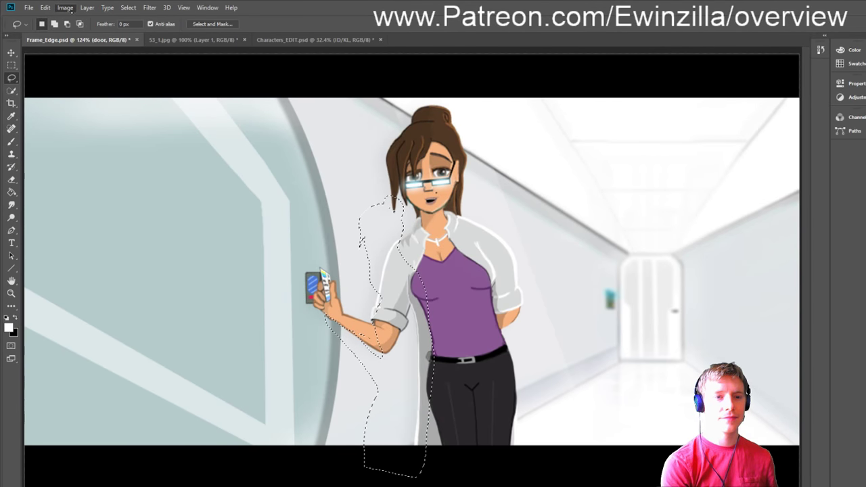
key("ctrl+d")
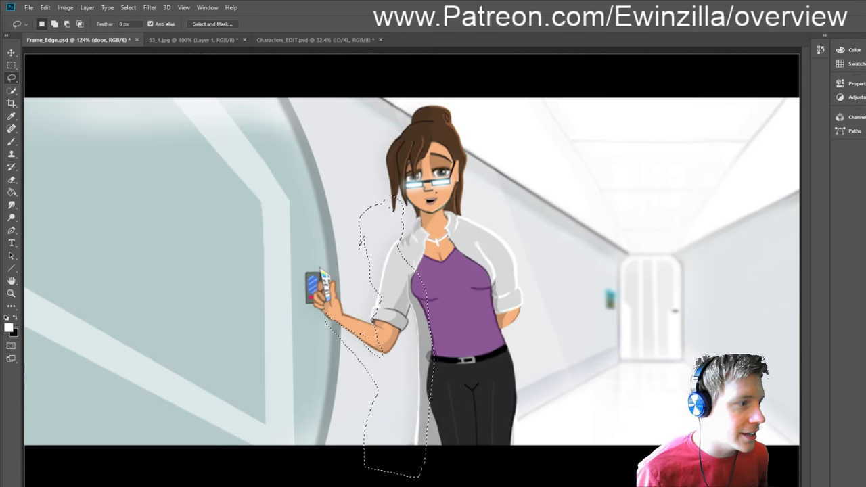
key("ctrl+d")
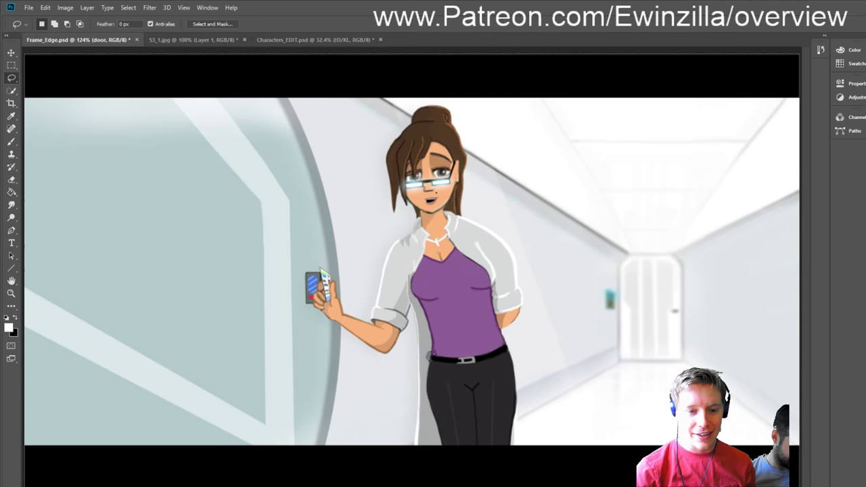
key("ctrl+shift+d")
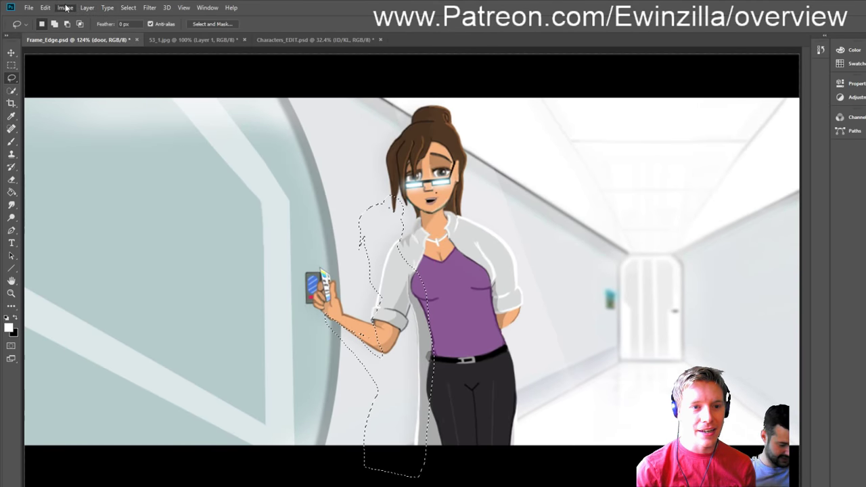
Step: Fill the shadow selection with light grey sampled from the image, then clear the fill
key("i")
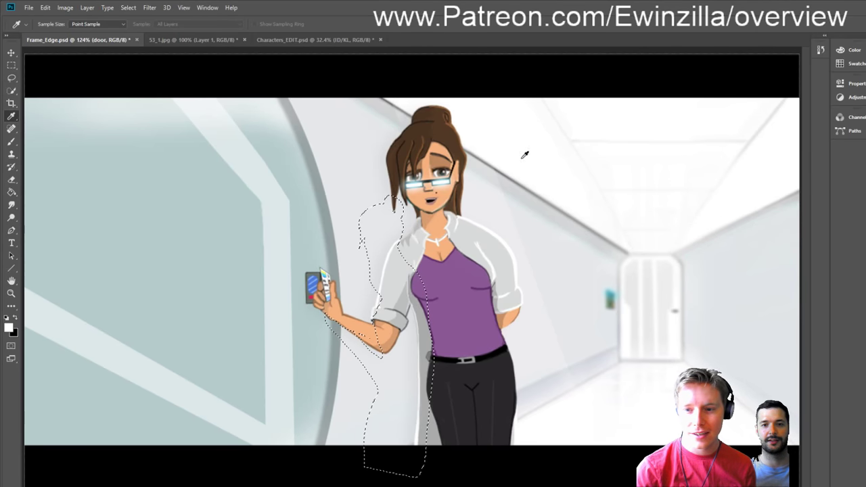
key("alt+BackSpace")
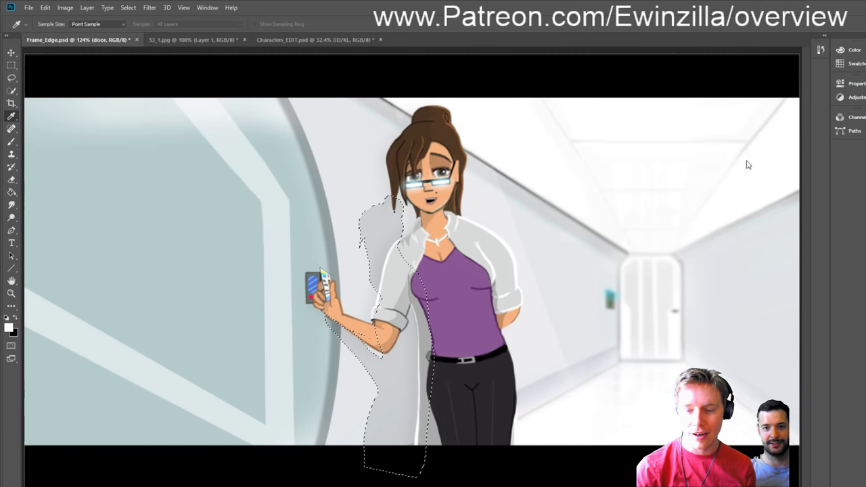
key("l")
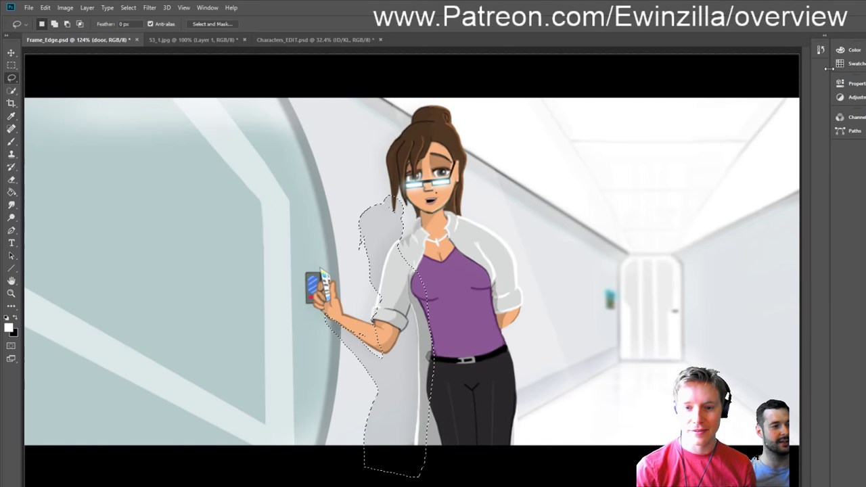
left_click(14, 67)
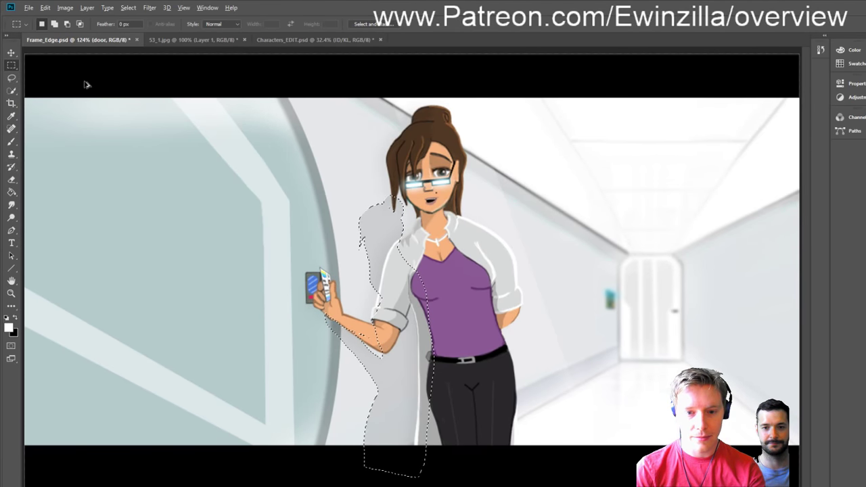
key("Delete")
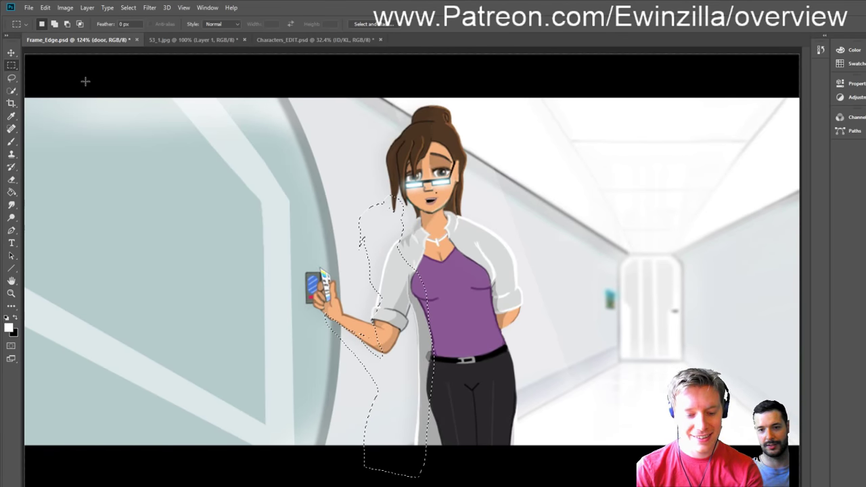
Step: Paste the copied silhouette onto a new layer for the wall shadow, undoing and redoing the paste
key("ctrl+v")
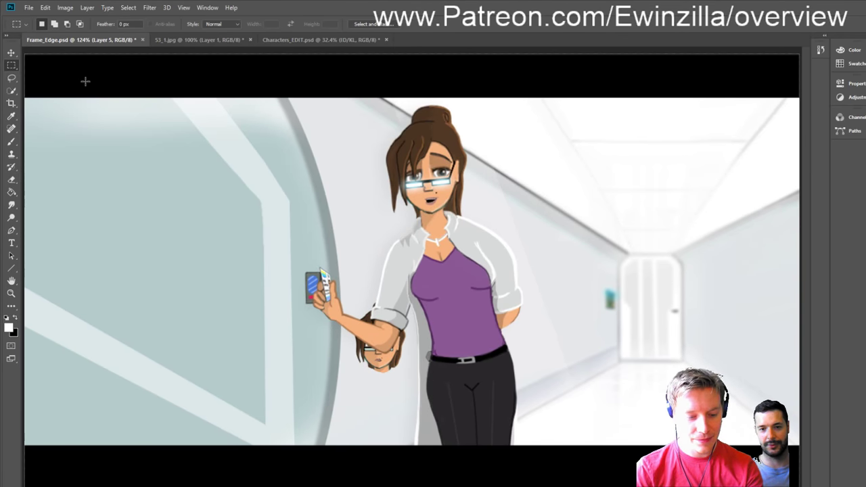
key("ctrl+z")
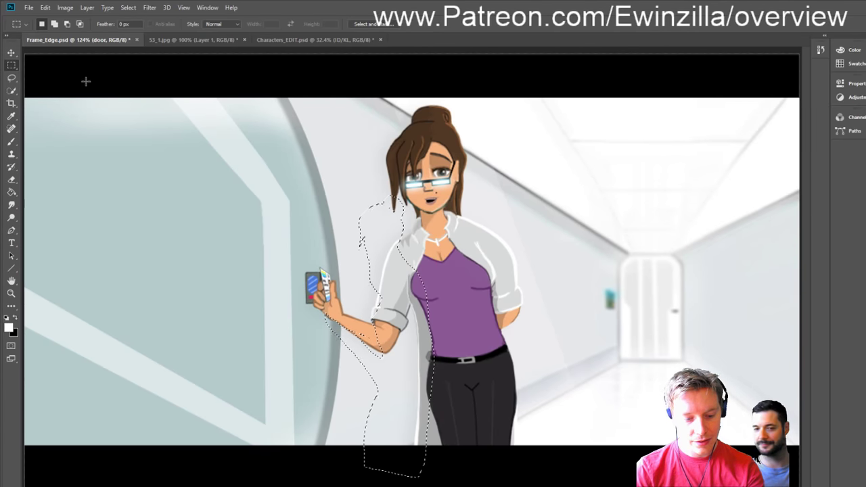
key("ctrl+shift+z")
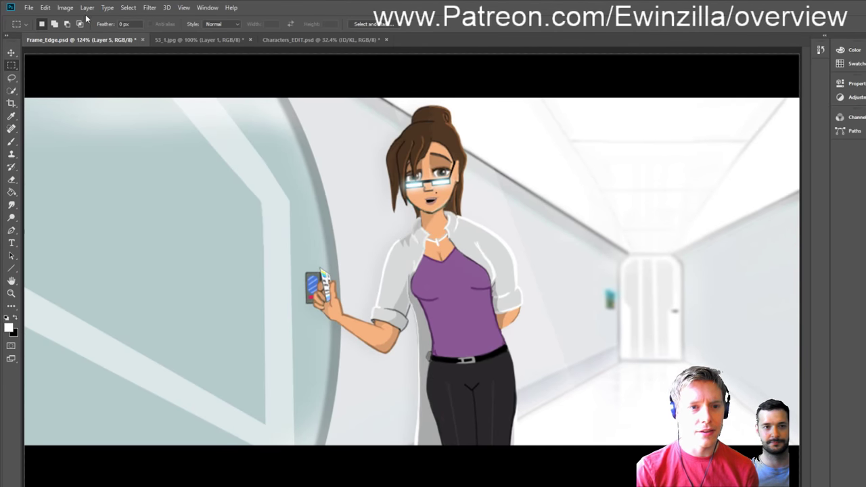
key("i")
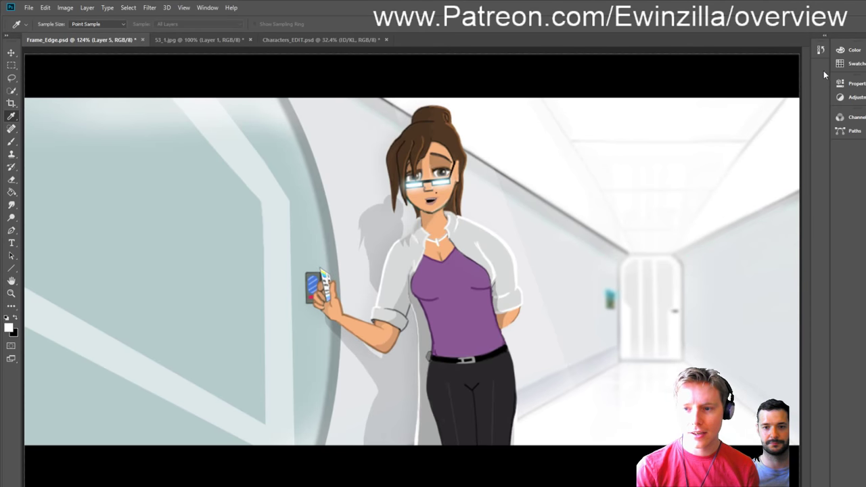
Step: Darken the woman's cast shadow on the wall and zoom out to show the whole framed corridor at 100%
key("m")
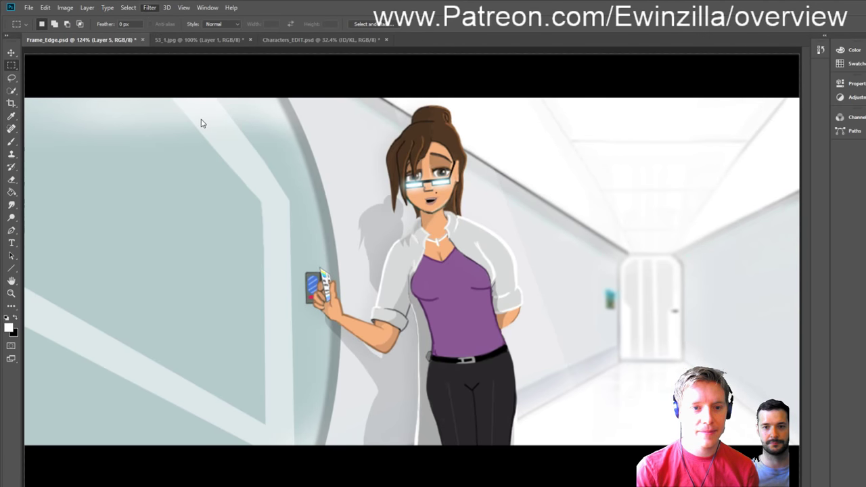
key("h")
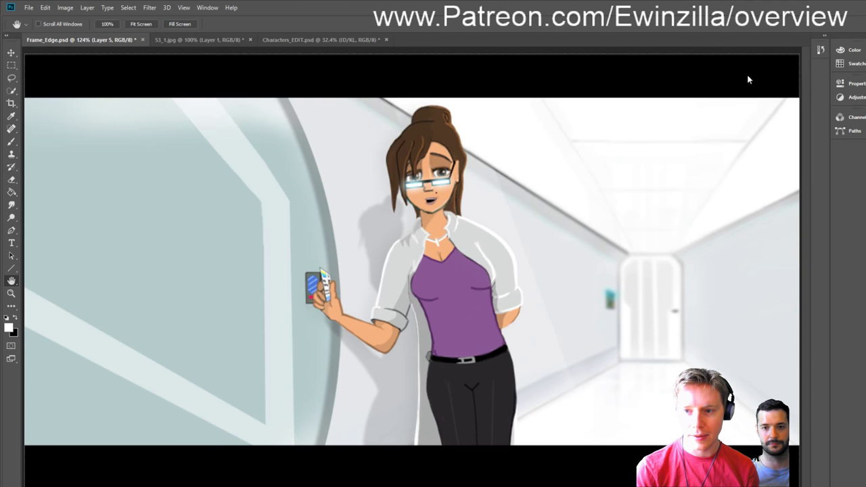
key("m")
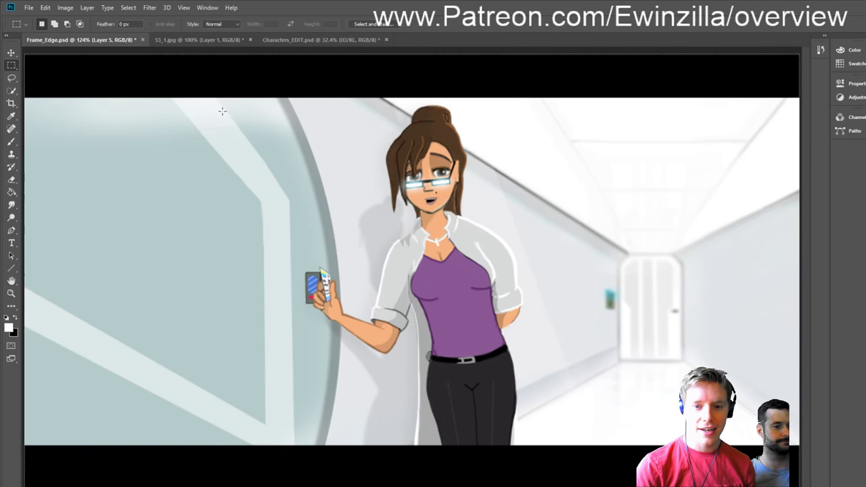
left_click(12, 293)
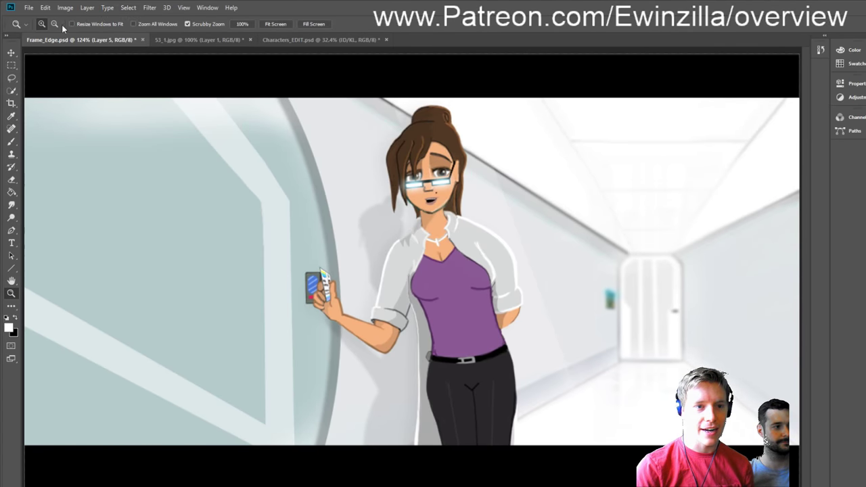
left_click(192, 126, "alt")
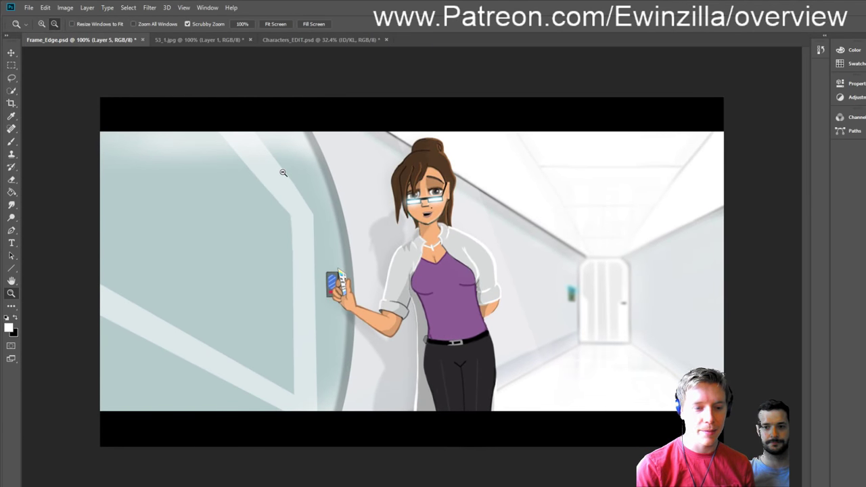